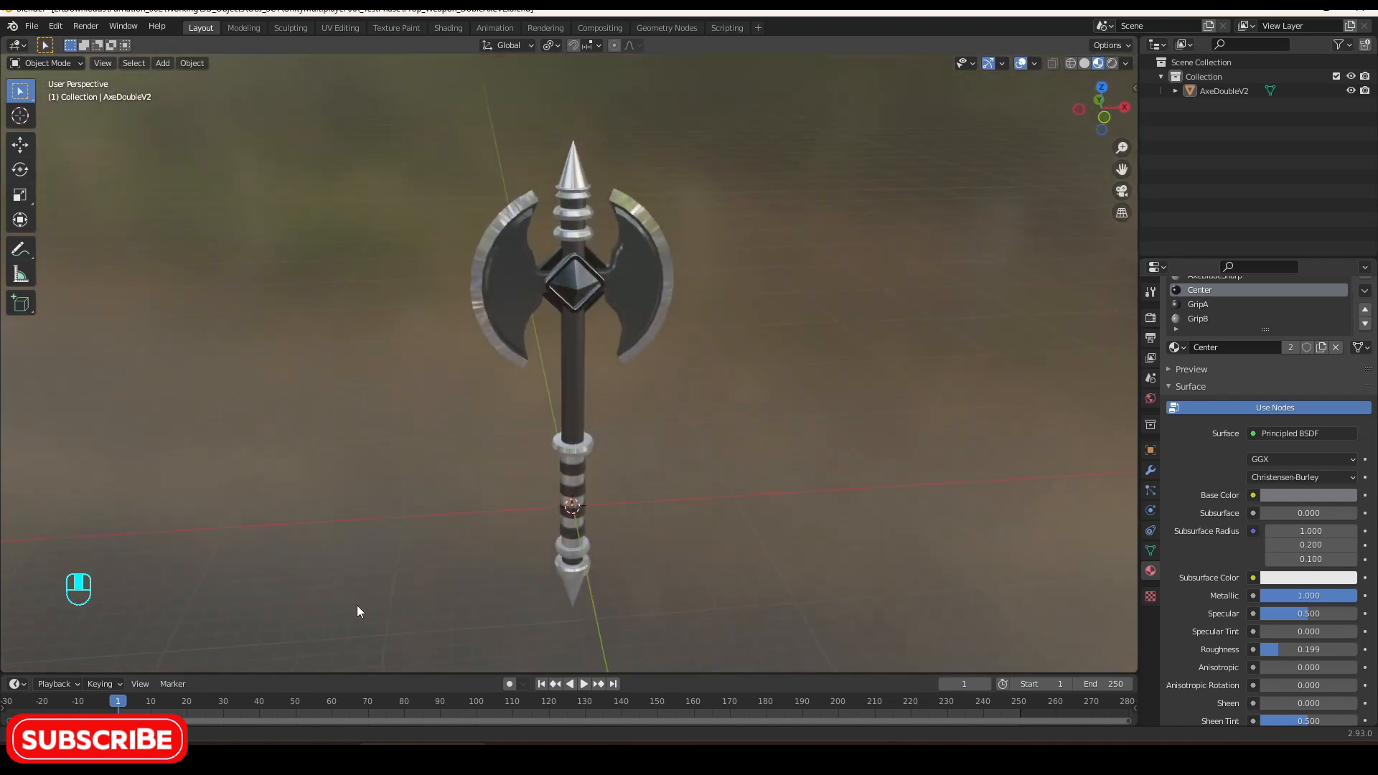
Trackball-rotate the finished double axe and view it from other angles.
left_click(583, 529)
key("r")
key("r")
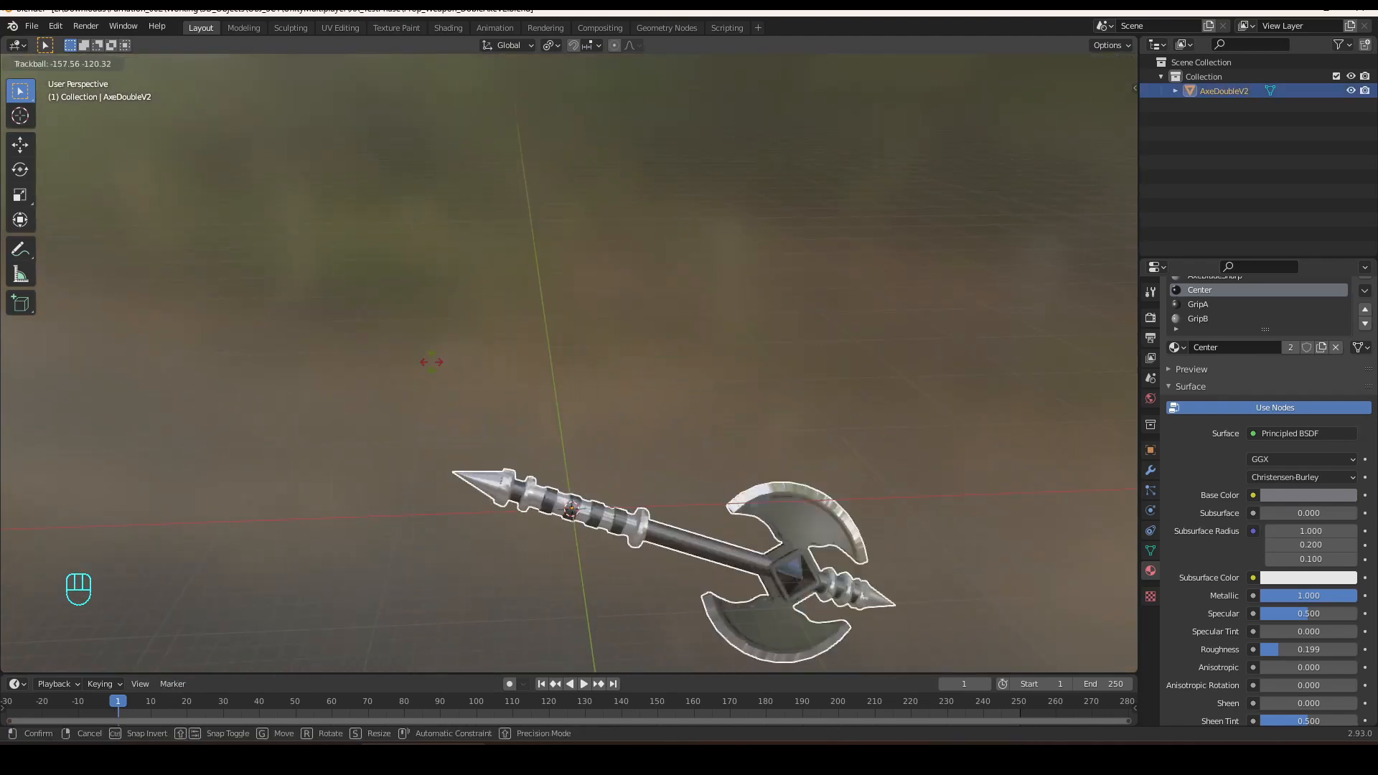
left_click(481, 515)
middle_click_drag(481, 515, 1094, 505)
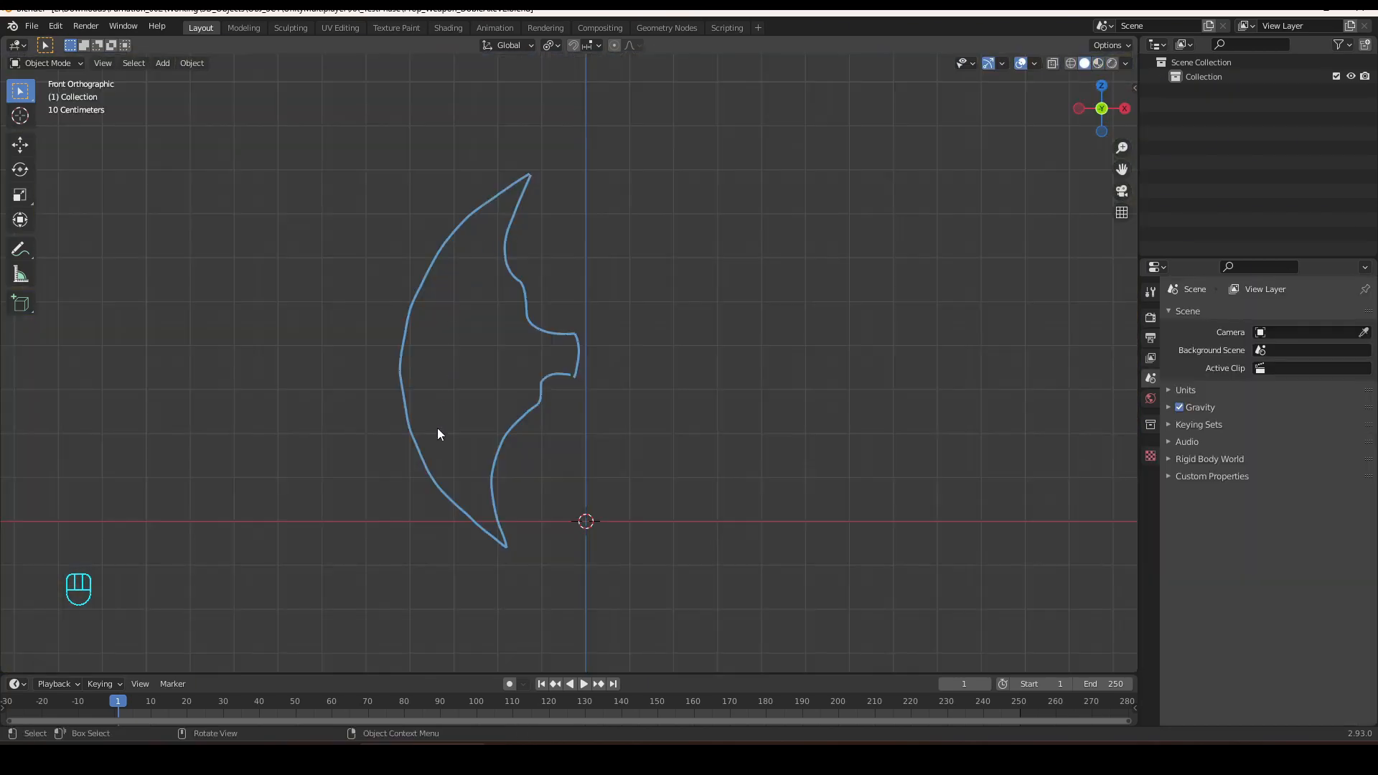
Add a mesh circle and rotate it 90 degrees about the X axis to face the front view.
left_click(159, 62)
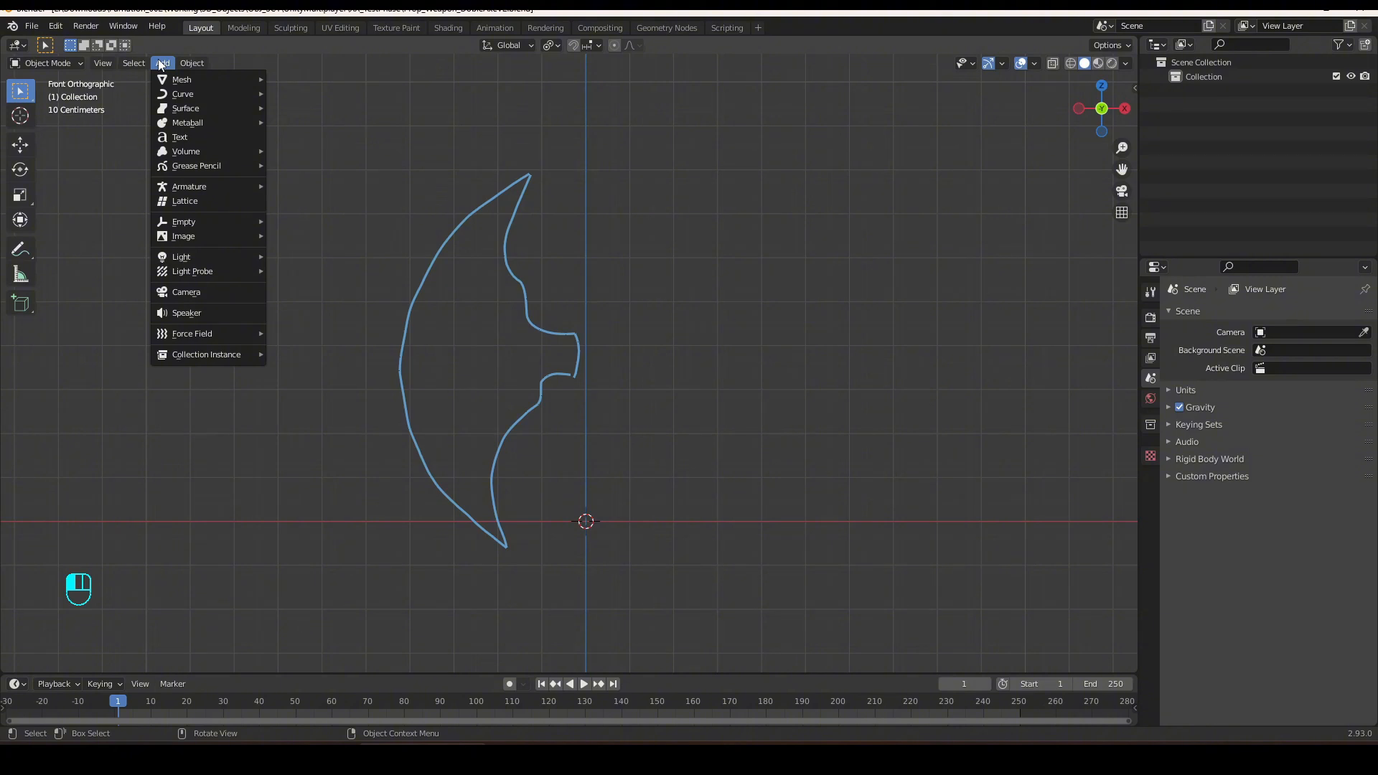
mouse_move(209, 79)
left_click(315, 108)
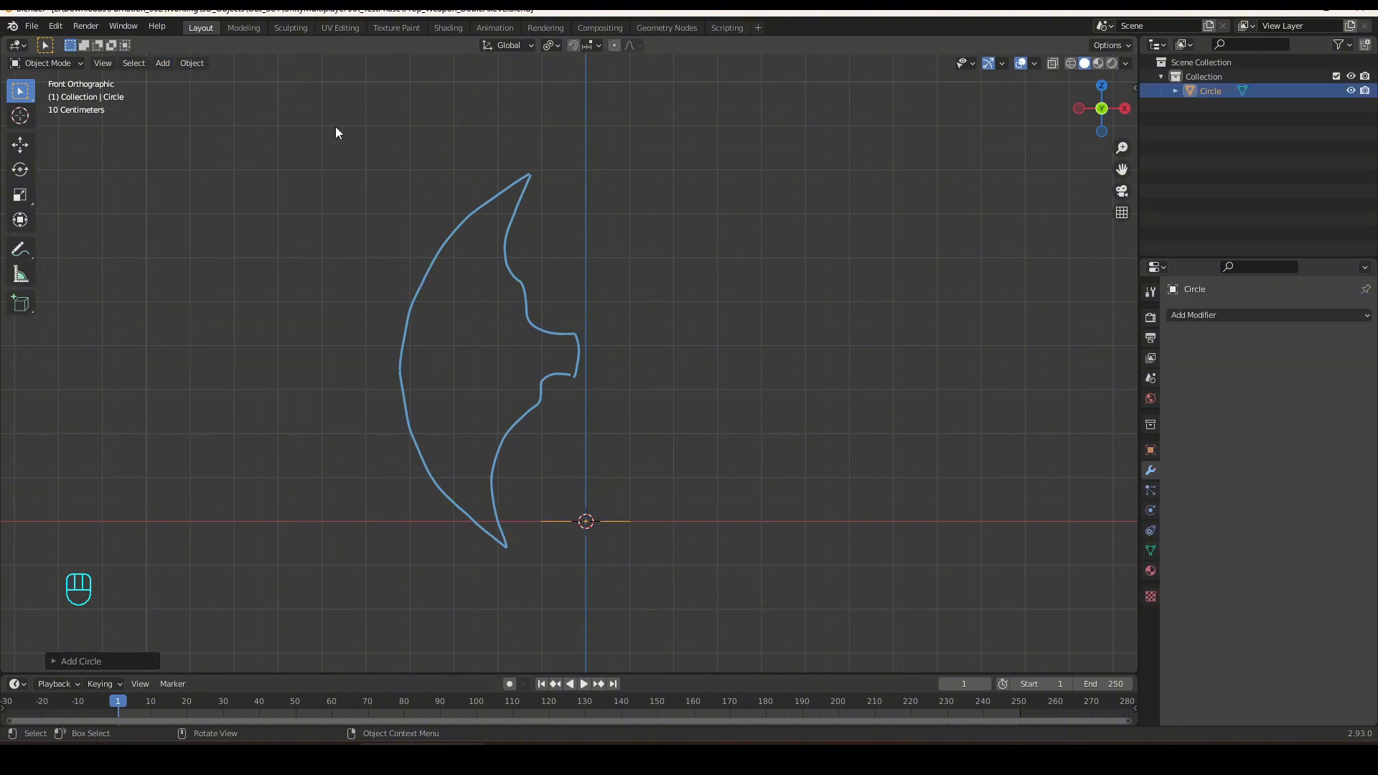
key("r")
key("x")
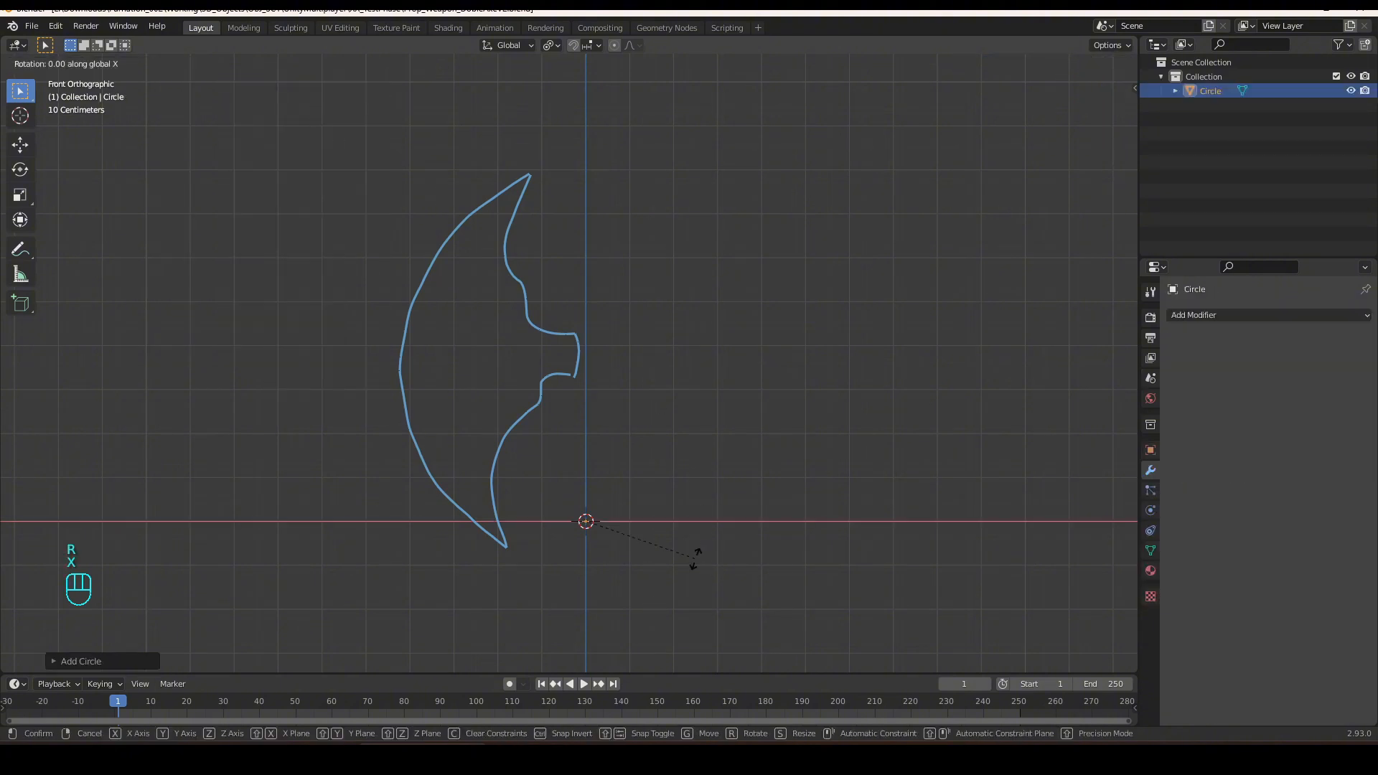
key("KP_9")
key("KP_0")
key("KP_Enter")
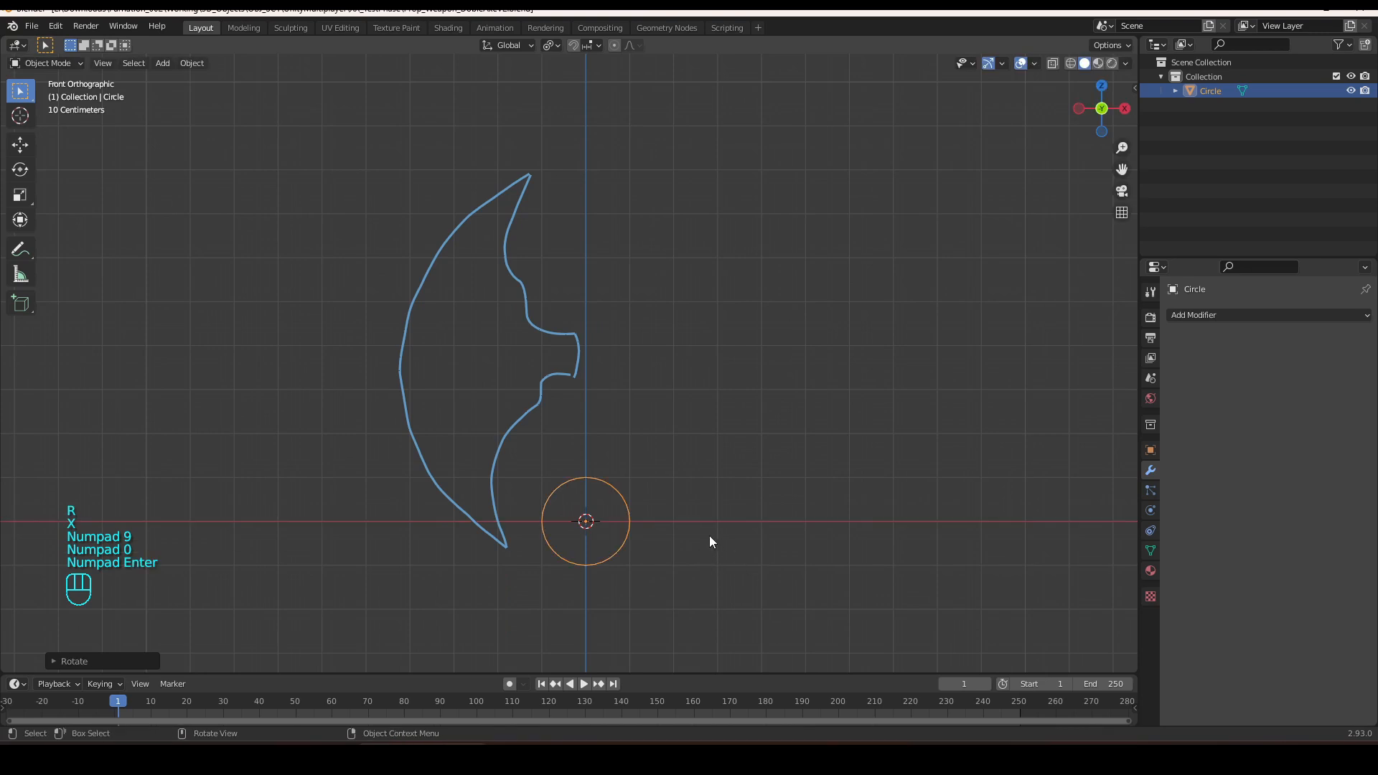
Scale up the circle and move it so its edge follows the outer curve of the blade sketch.
key("s")
left_click(1011, 645)
key("g")
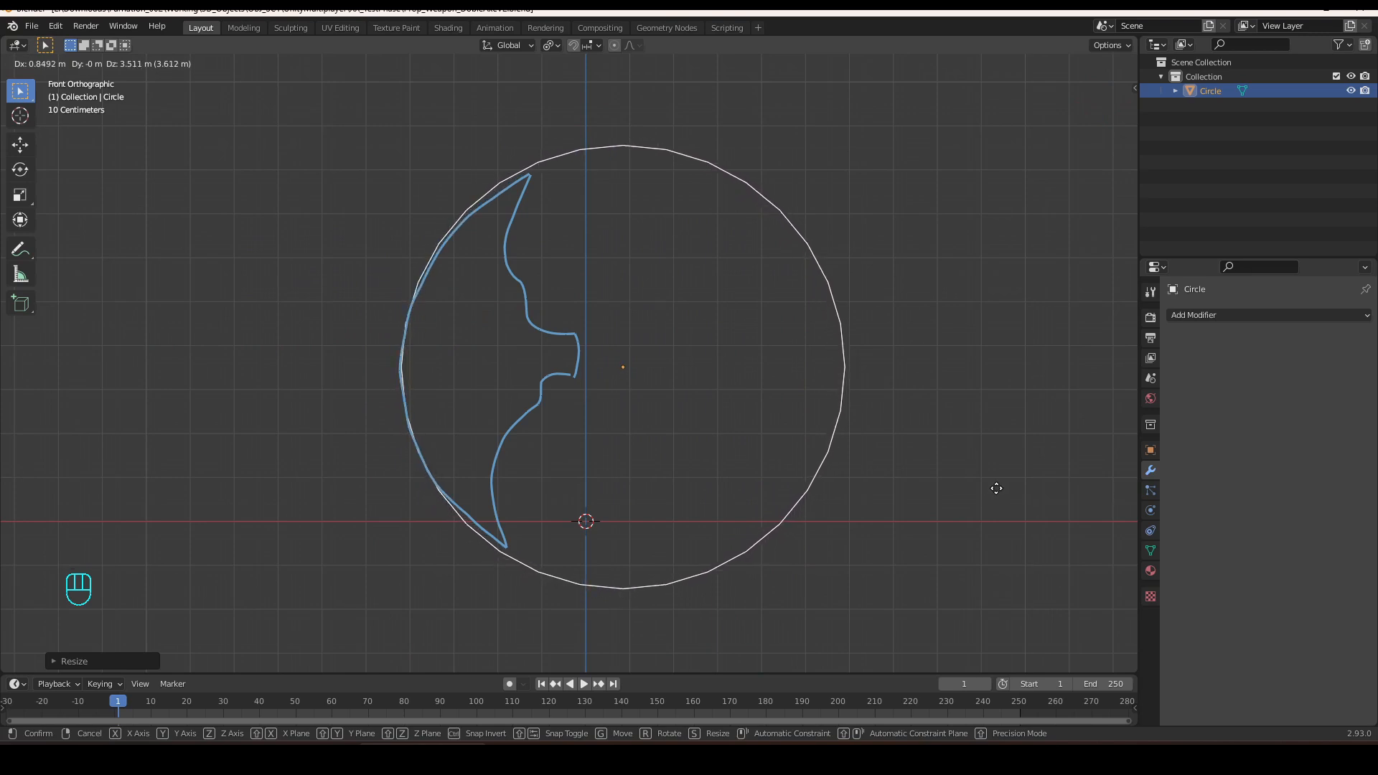
left_click(999, 513)
key("s")
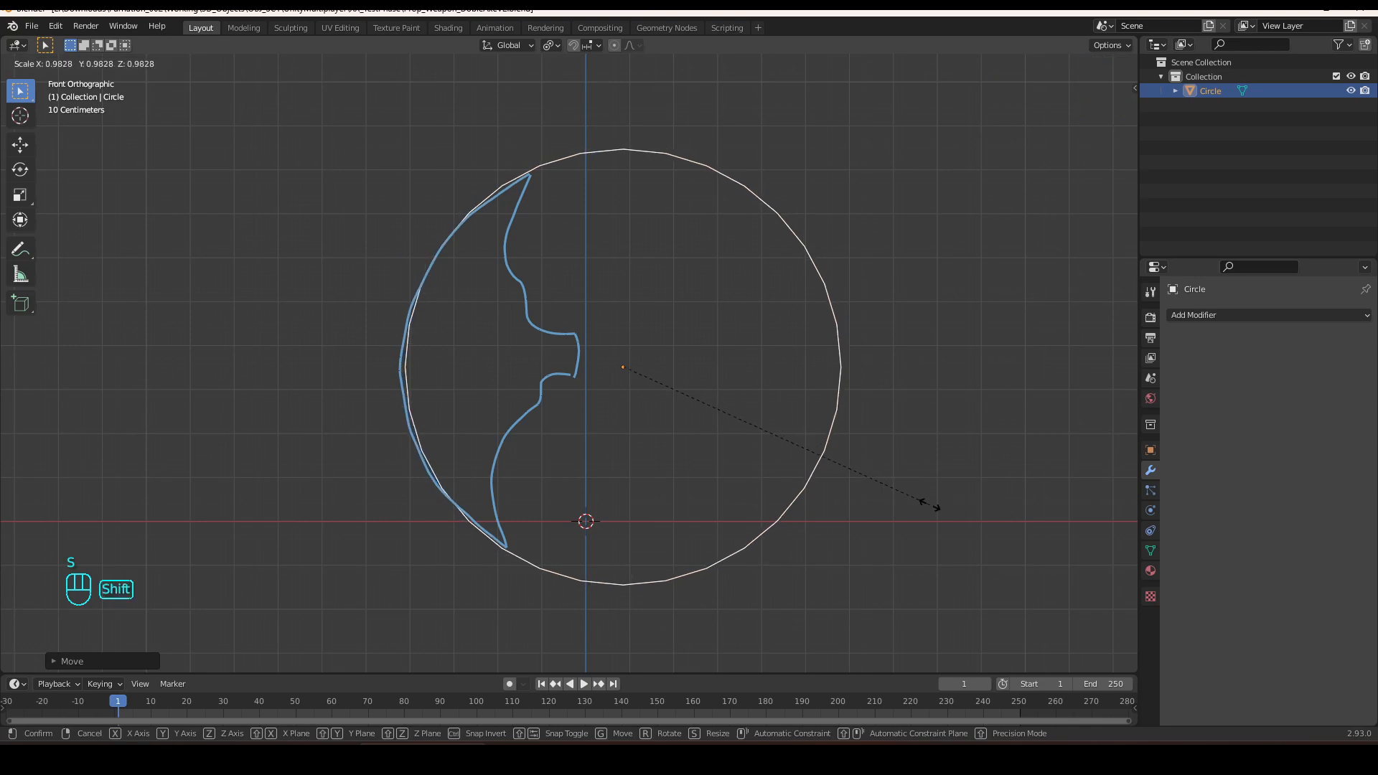
left_click(927, 506)
key("g")
left_click(896, 506)
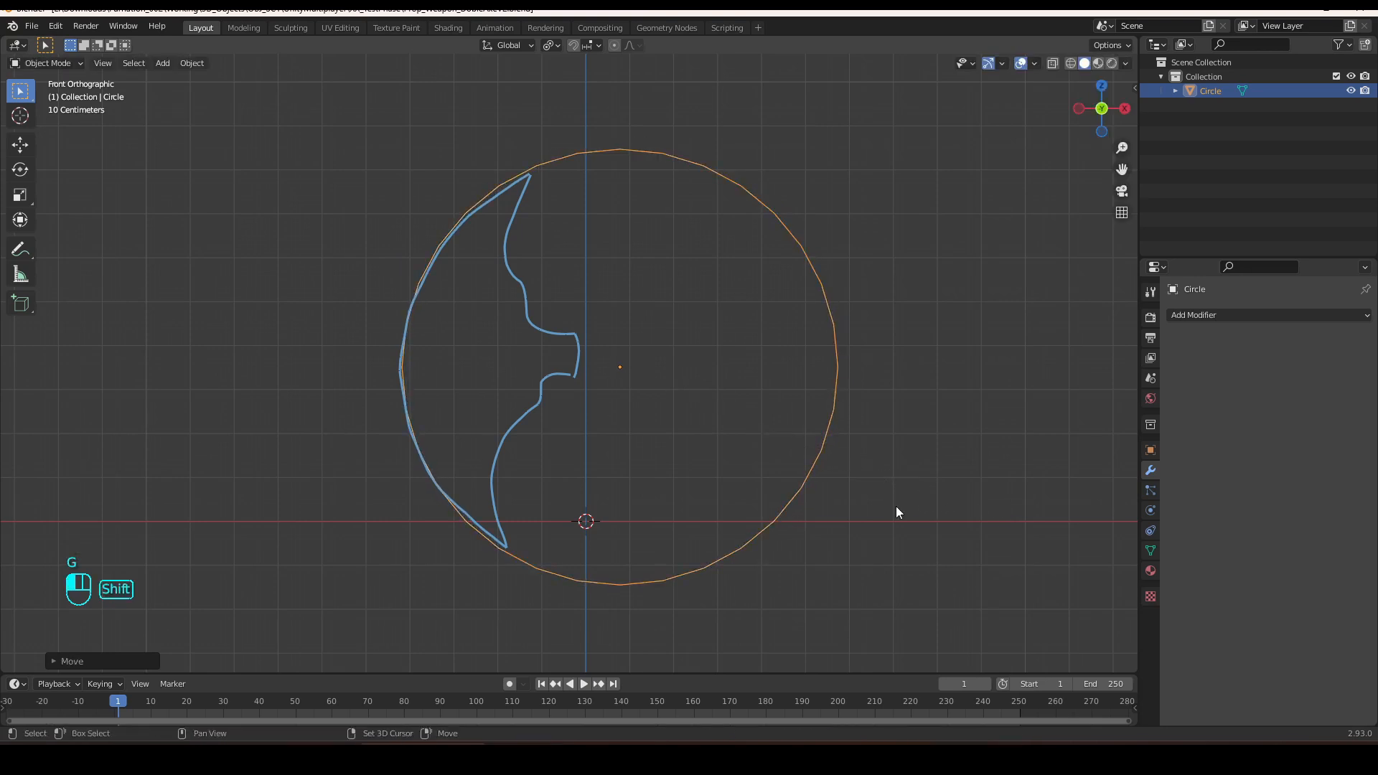
Duplicate the circle twice along the sketch's inner curves: one copy offset about 2.7 m in X and 2.9 m in Z, another about 6.5 m below it.
scroll(688, 543, "down", 1)
middle_click_drag(838, 480, 714, 513, "shift")
key("shift+d")
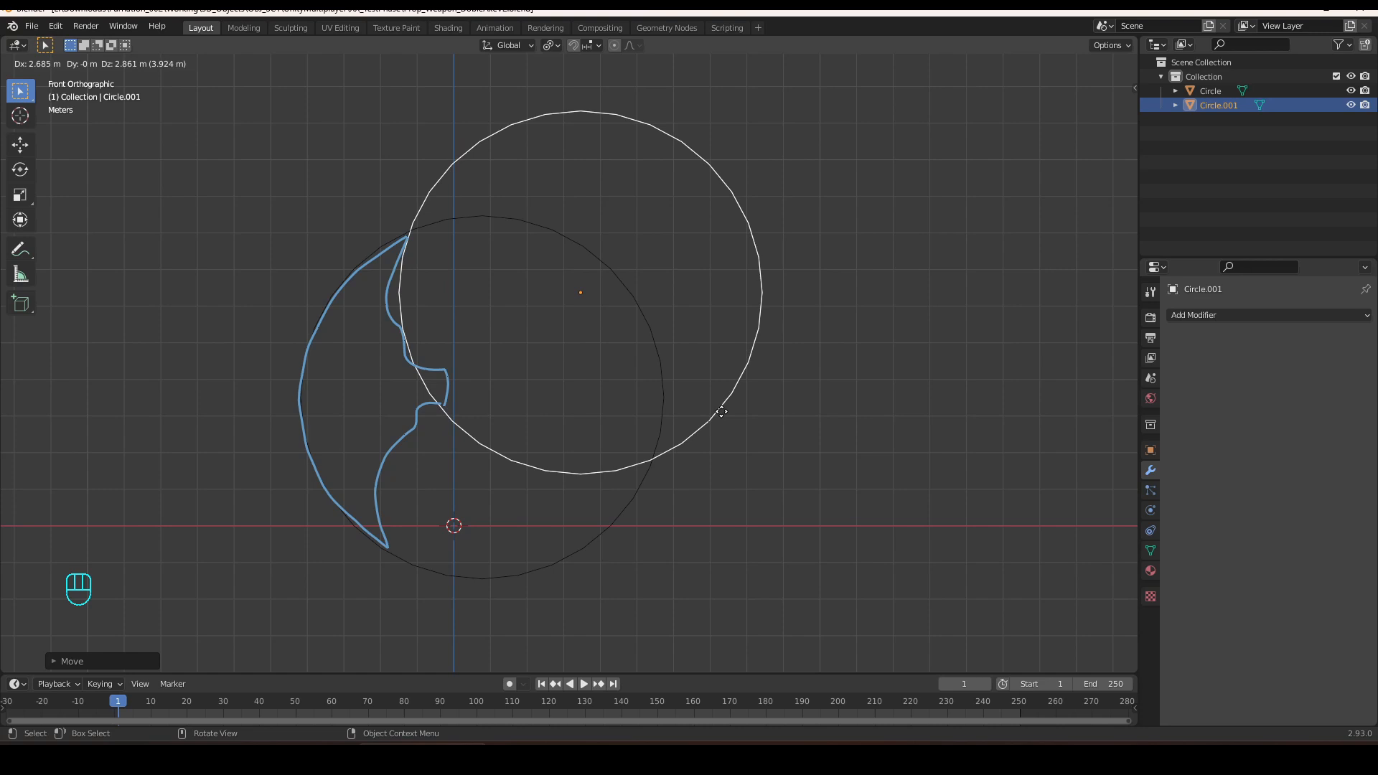
left_click(721, 412)
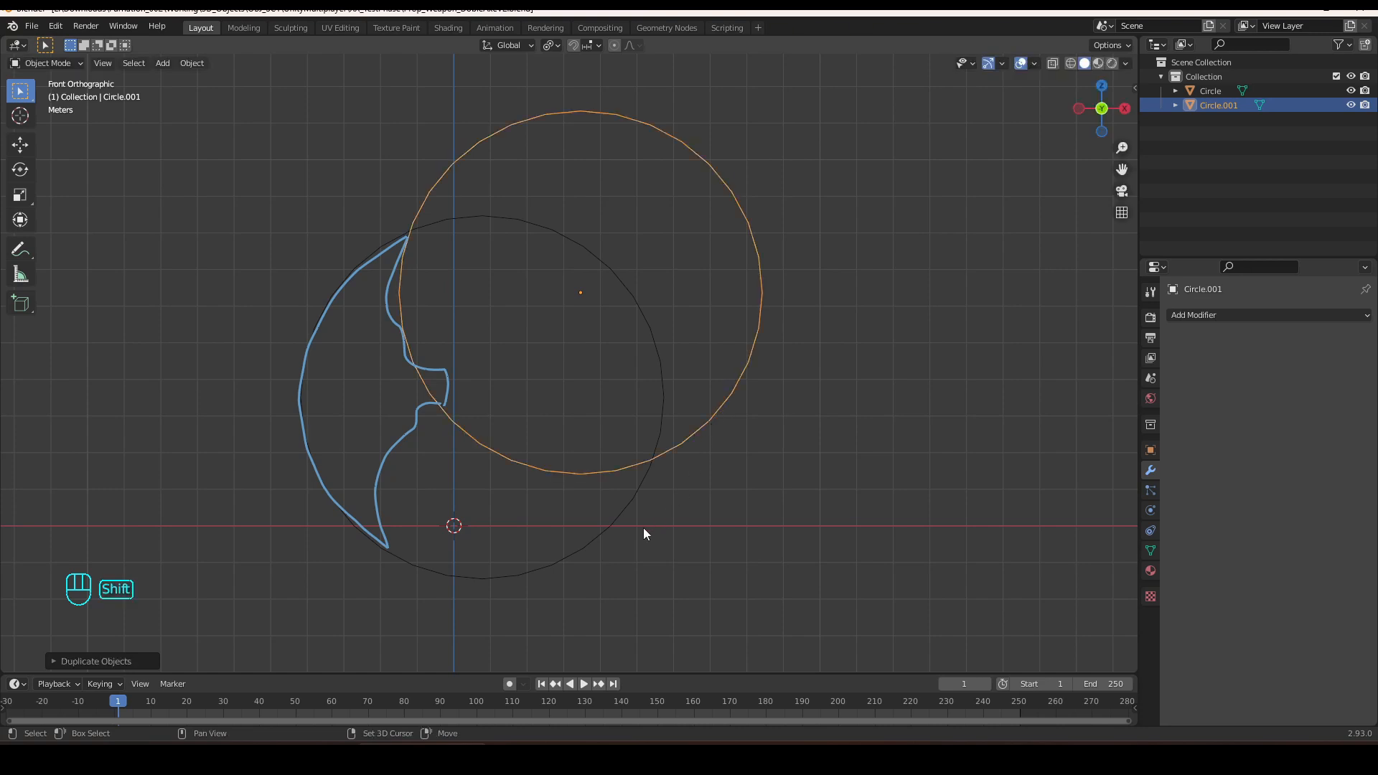
key("shift+d")
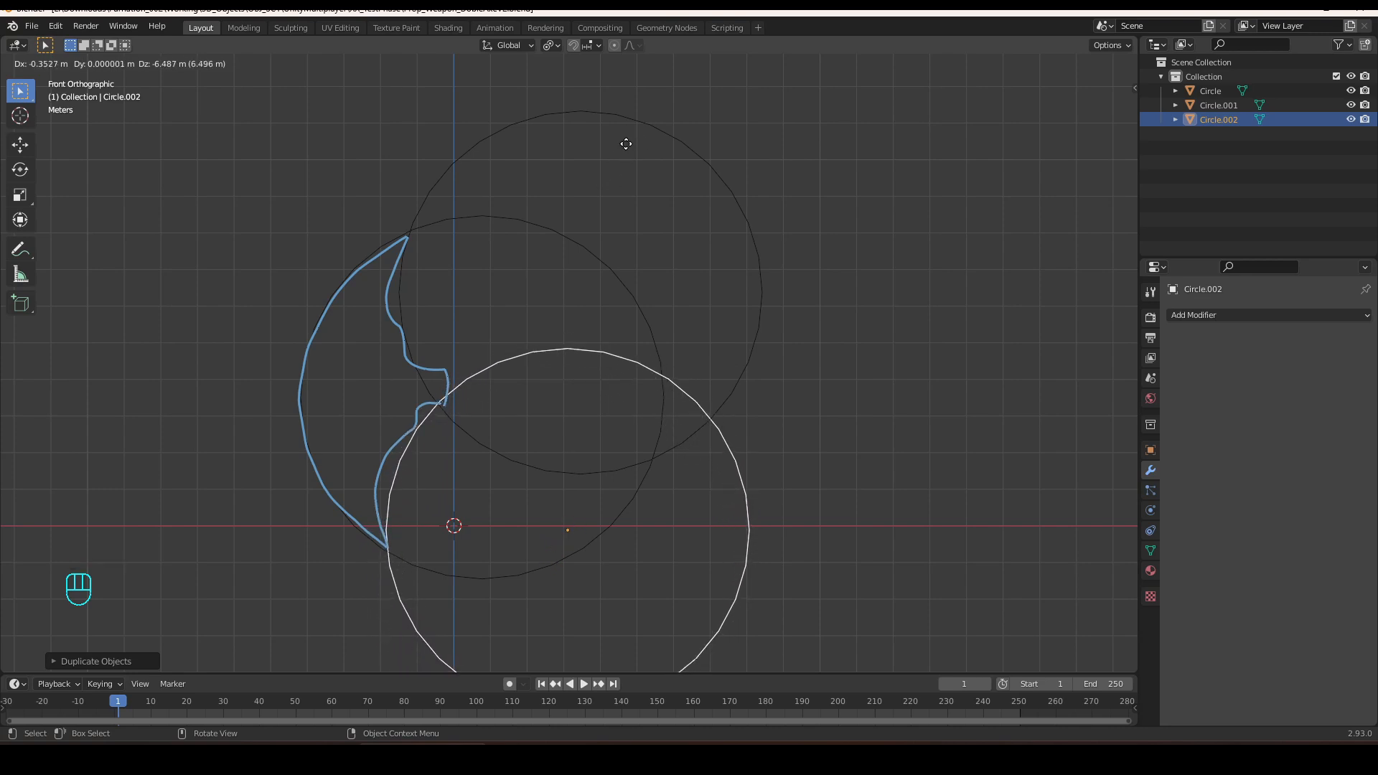
left_click(626, 143)
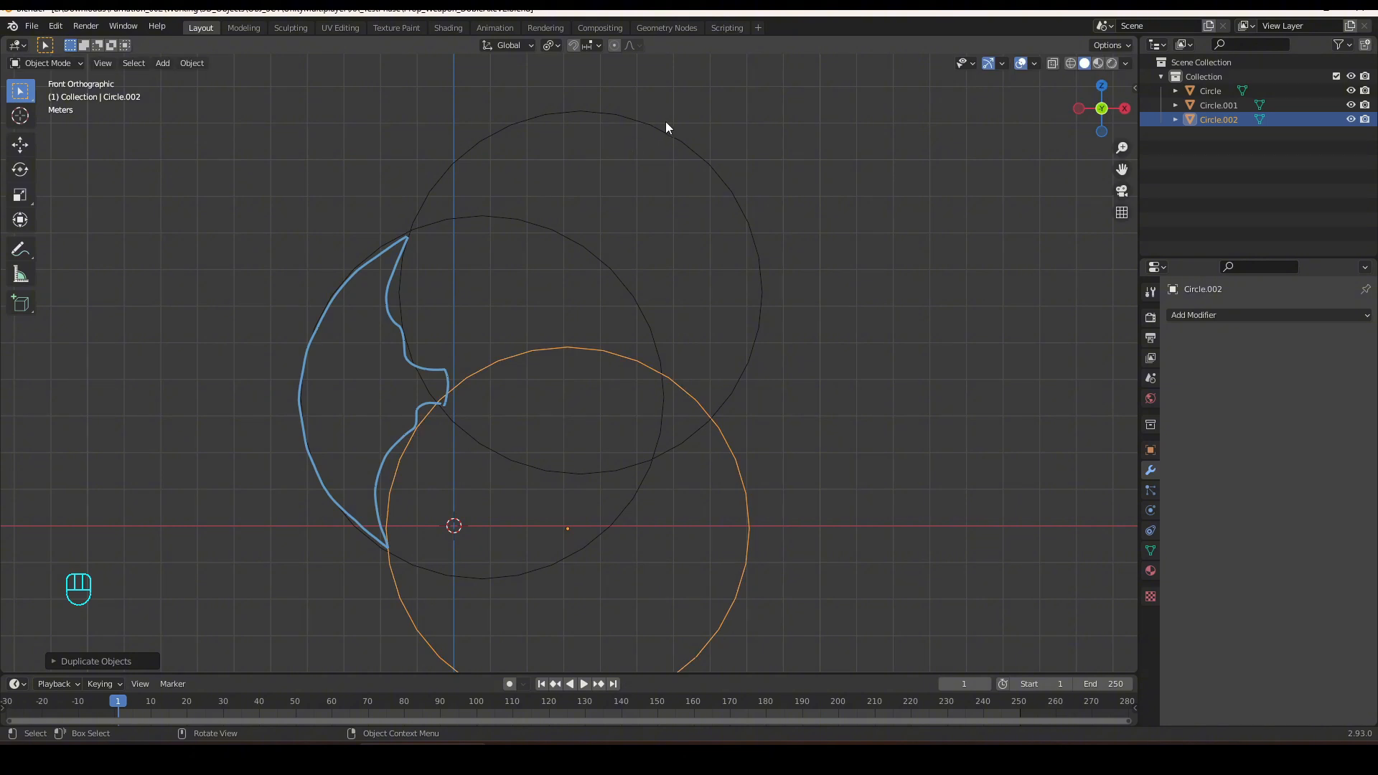
Join all three circles into a single mesh object.
key("a")
scroll(740, 237, "down", 1)
middle_click_drag(842, 384, 871, 340, "shift")
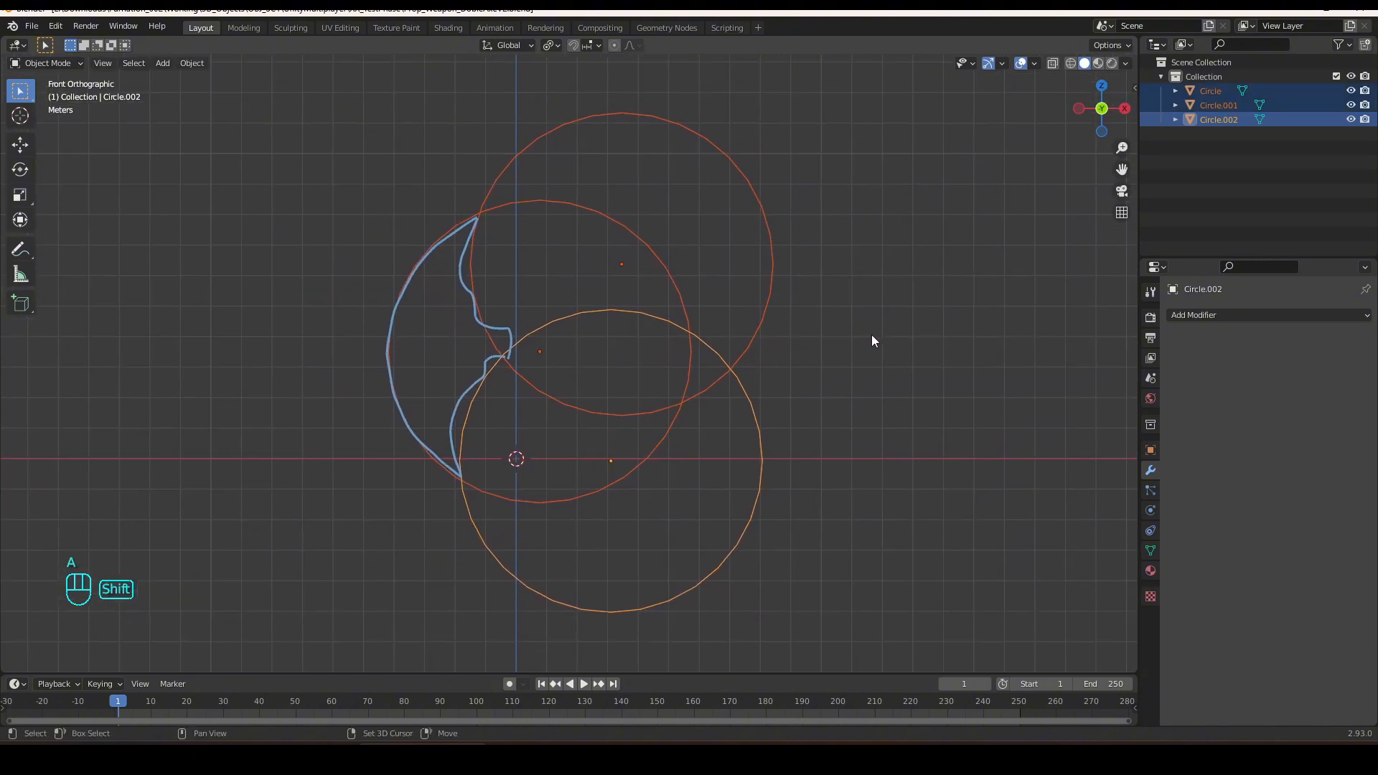
key("ctrl+j")
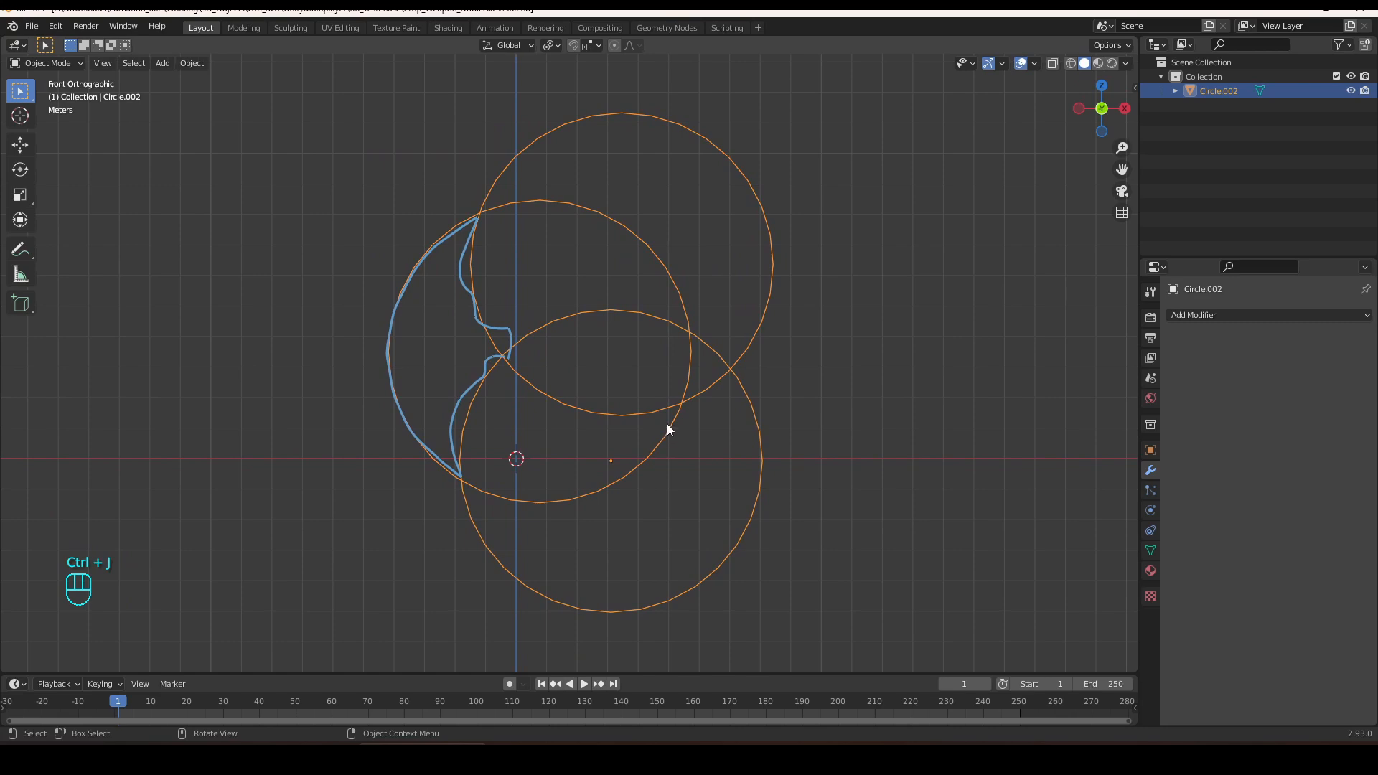
Delete the circle vertices on the side of the vertical axis away from the blade sketch.
key("Tab")
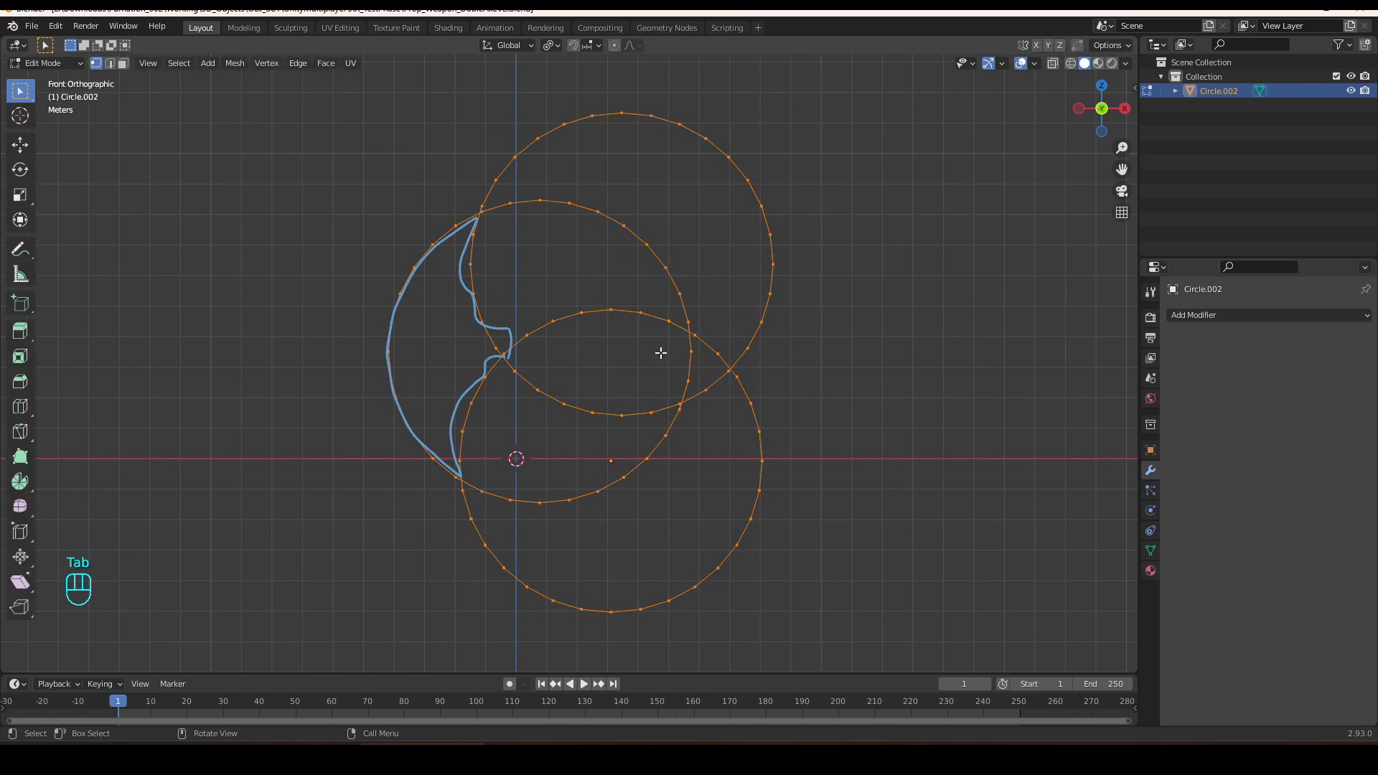
left_click_drag(903, 86, 516, 666)
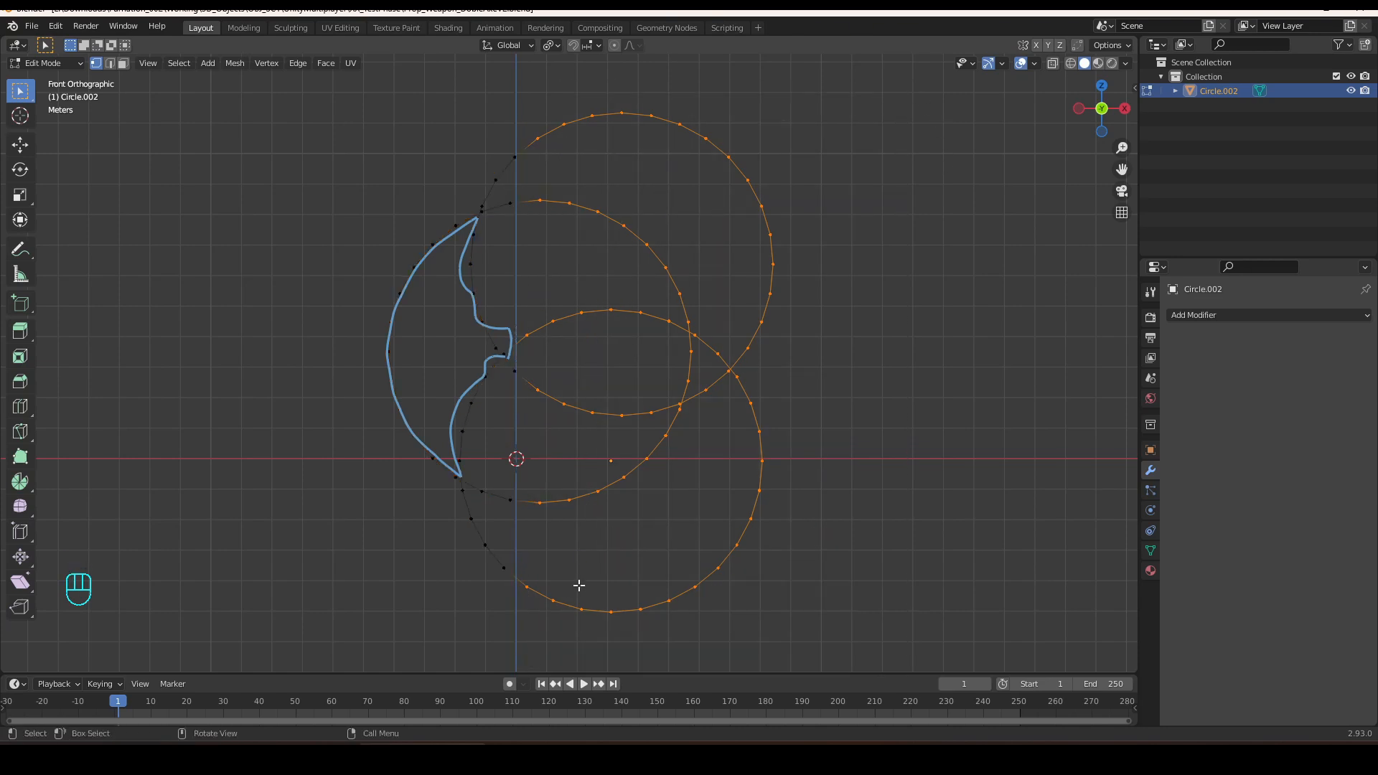
key("x")
left_click(521, 553)
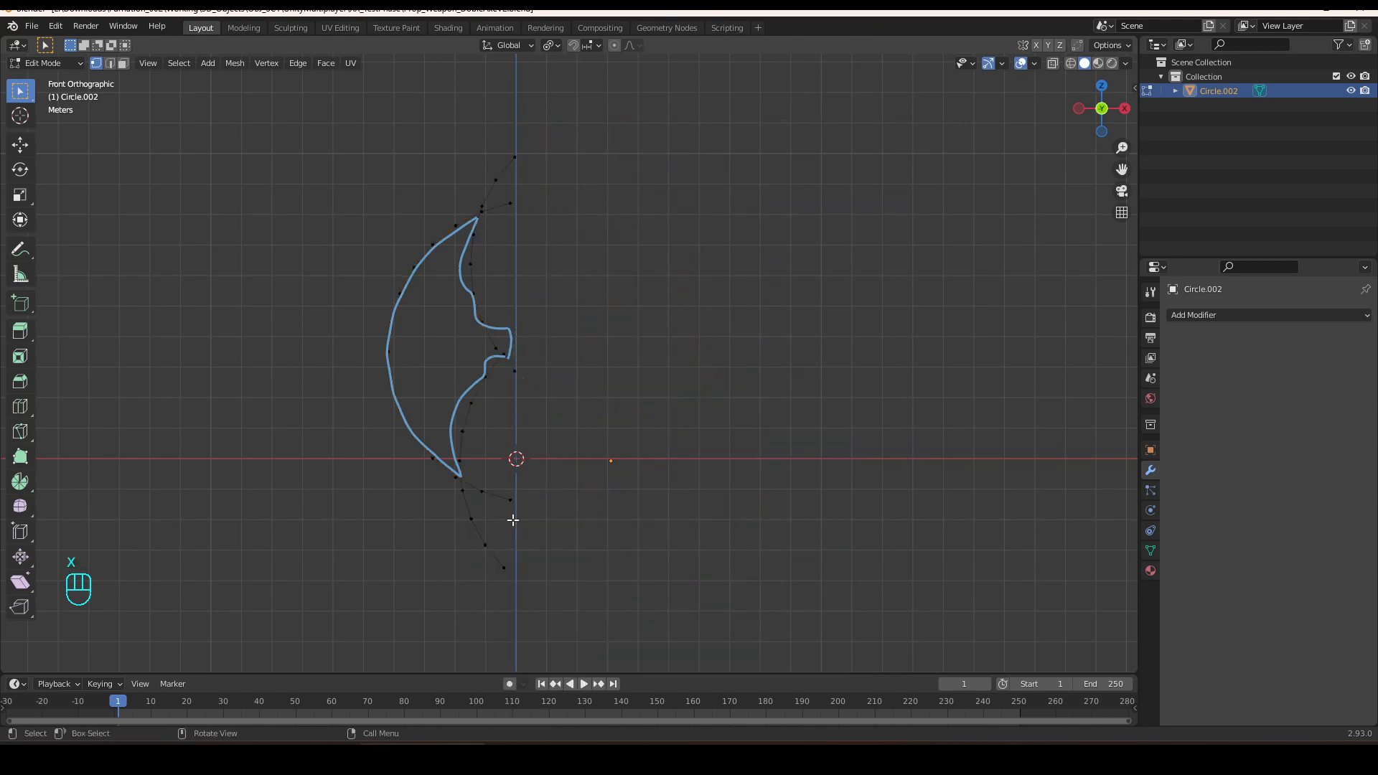
Delete the arc vertices that extend beyond the upper tip of the blade sketch.
scroll(498, 335, "up", 2)
middle_click_drag(548, 289, 626, 334, "shift")
key("a")
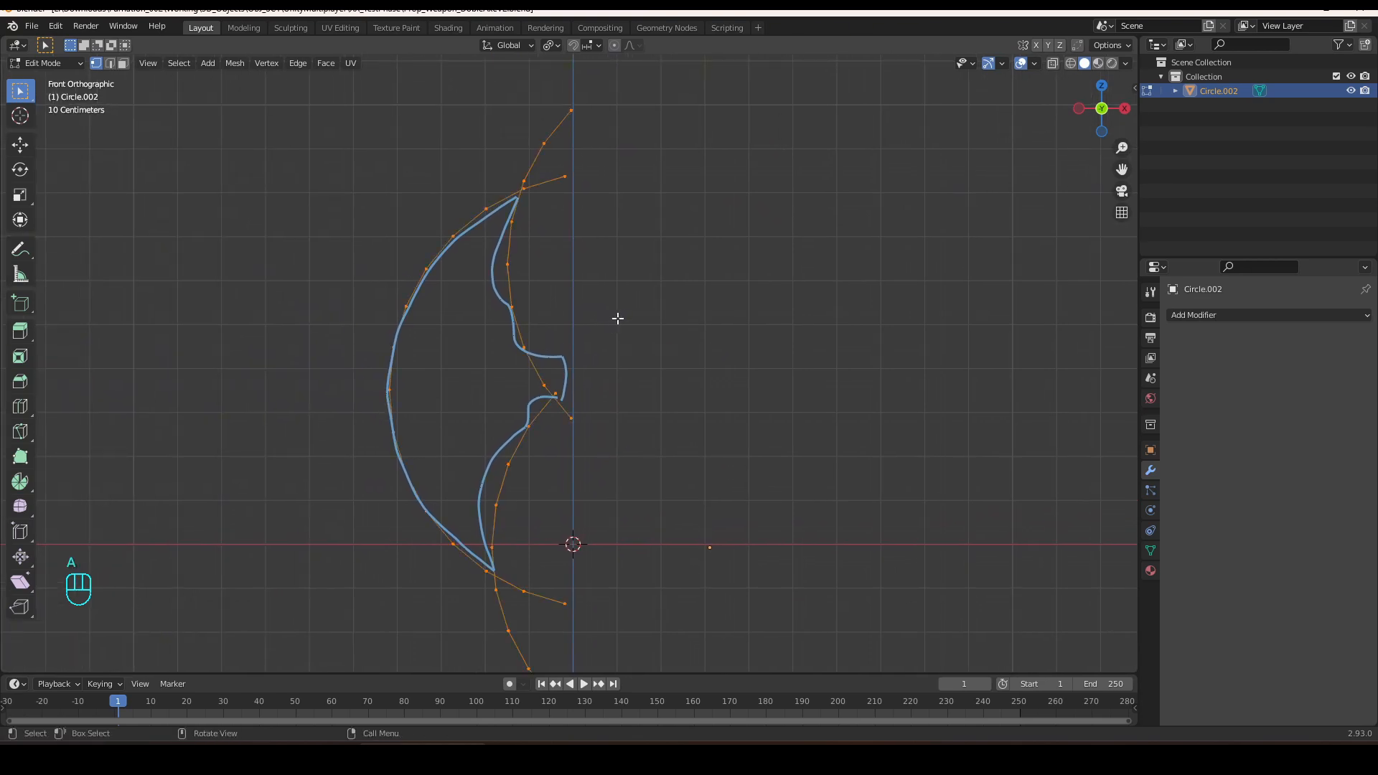
middle_click_drag(623, 252, 653, 338, "shift")
left_click_drag(522, 166, 593, 293)
key("x")
left_click(649, 247)
key("x")
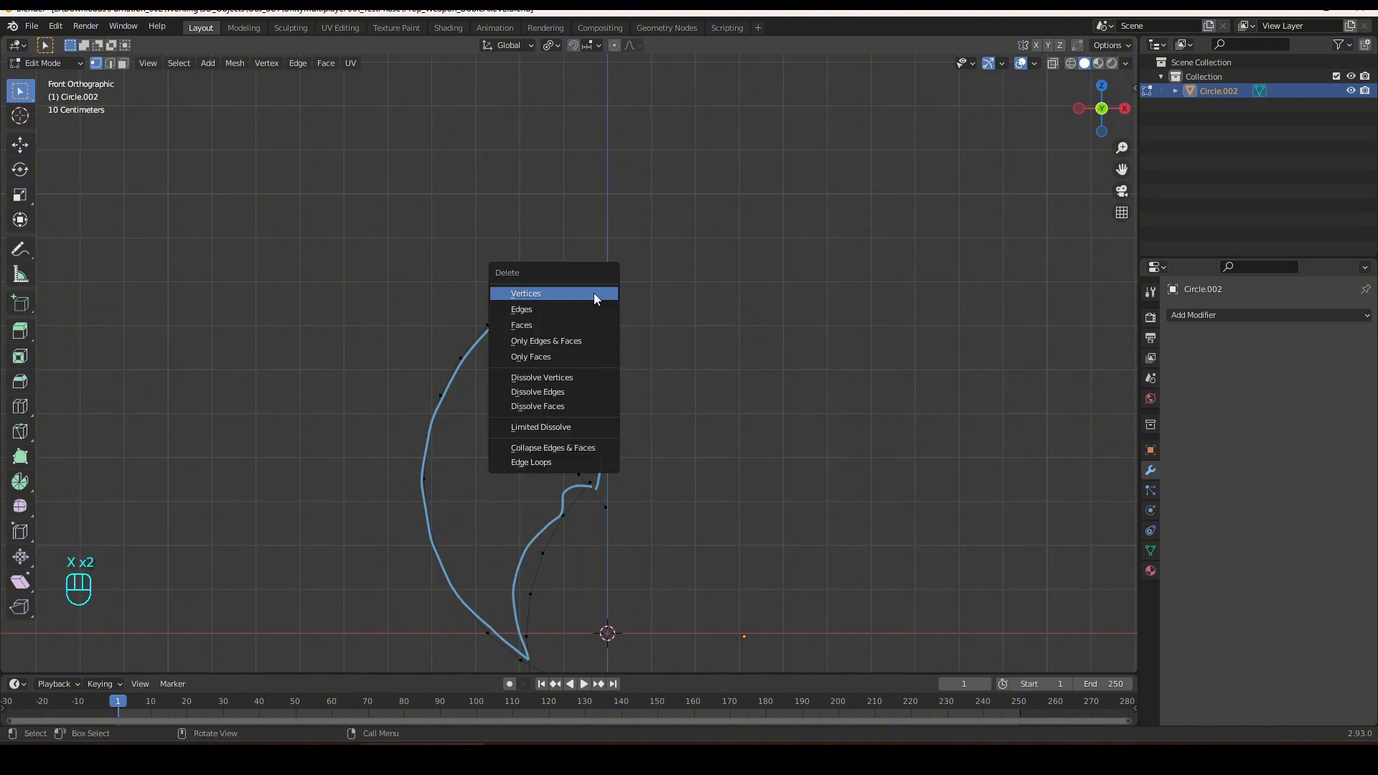
left_click(593, 293)
Delete the crossing vertices of the two inner arcs at the blade's neck.
middle_click_drag(671, 434, 619, 338, "shift")
scroll(620, 338, "up", 2)
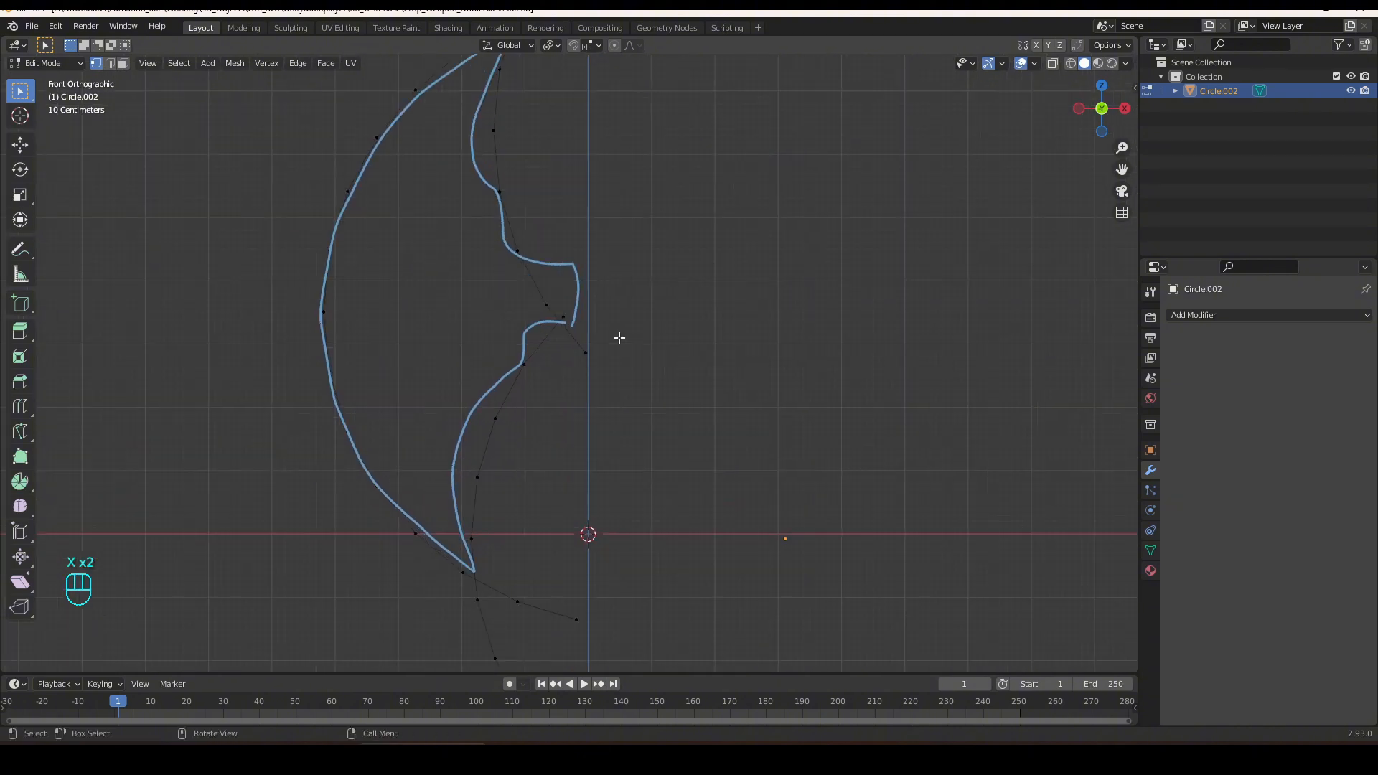
left_click_drag(642, 229, 541, 382)
key("x")
left_click(549, 385)
Delete the end vertices of both arcs that extend well beyond the blade's lower tip.
middle_click_drag(631, 515, 653, 384, "shift")
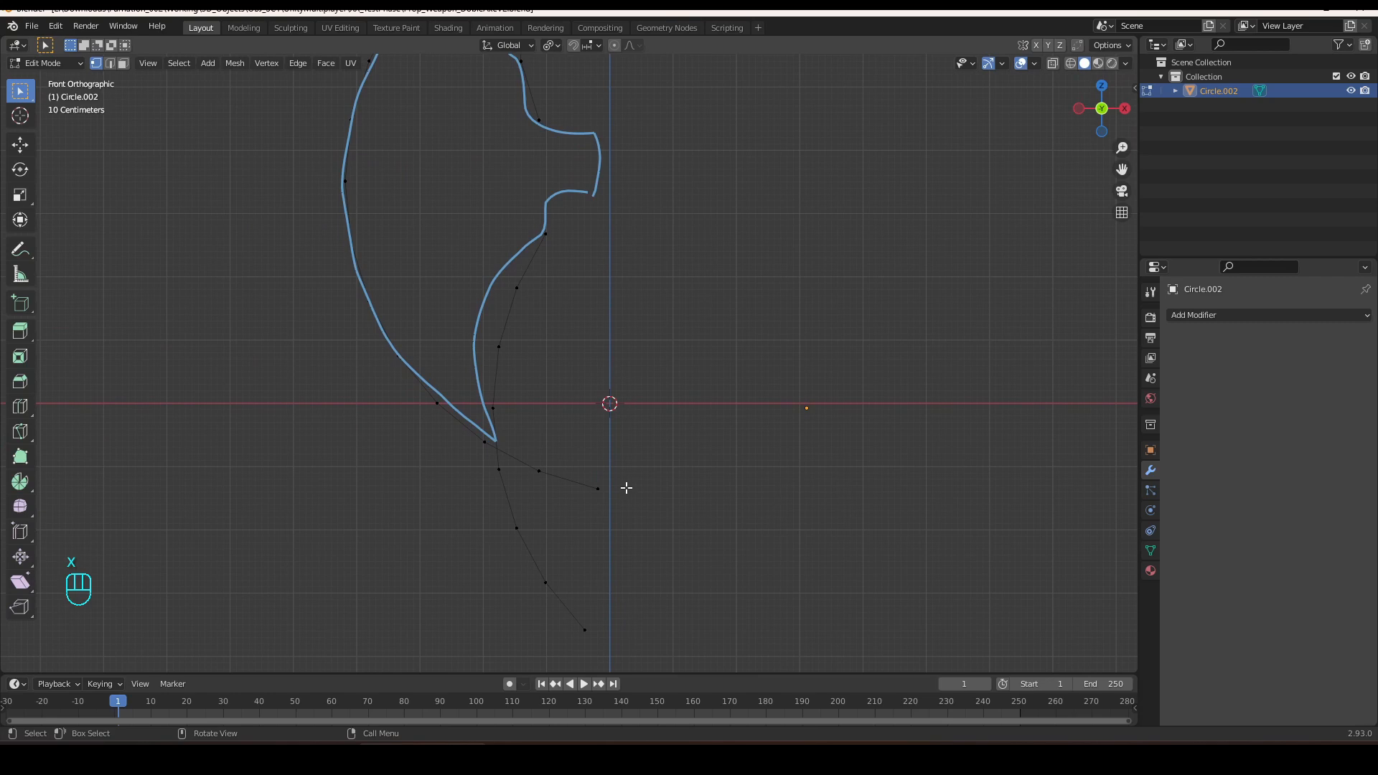
left_click_drag(661, 431, 571, 542)
key("x")
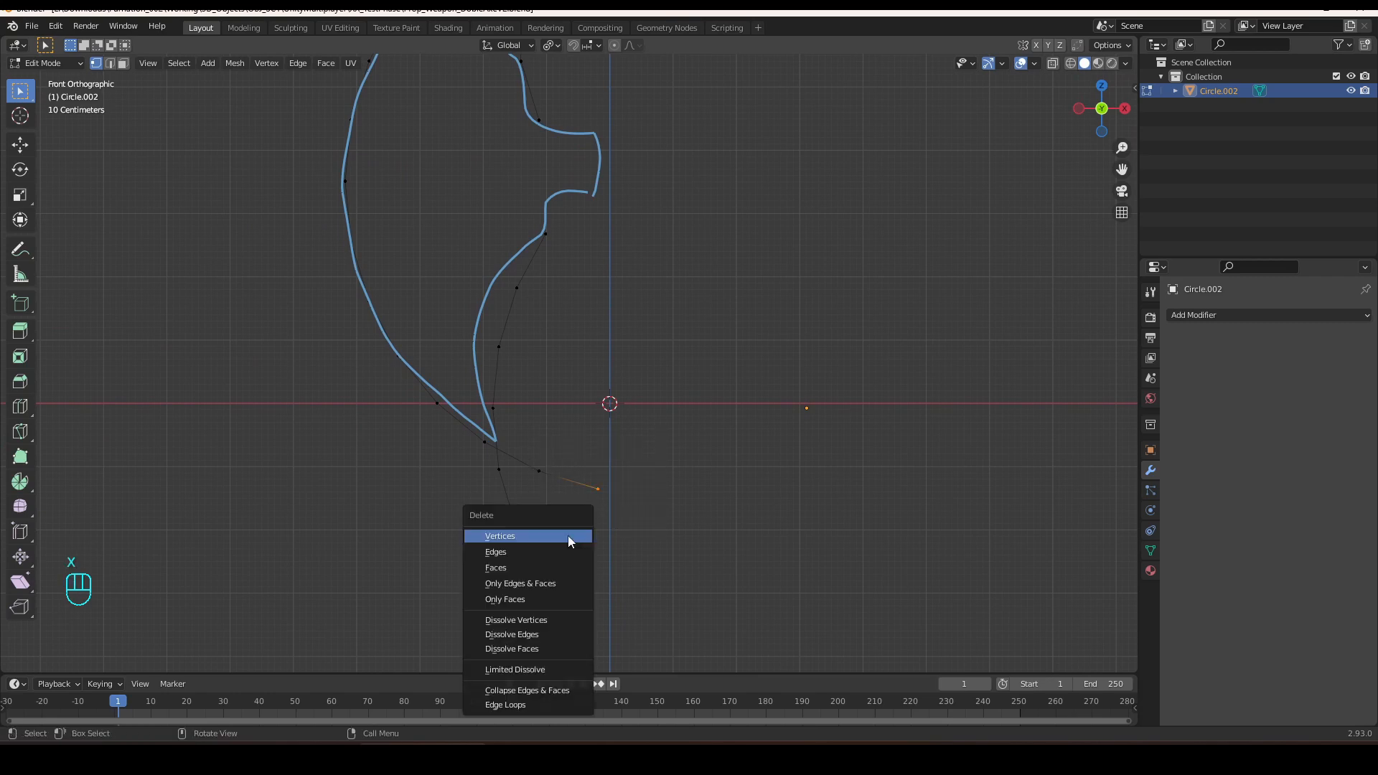
left_click(570, 542)
left_click_drag(463, 502, 653, 671)
key("x")
left_click(596, 552)
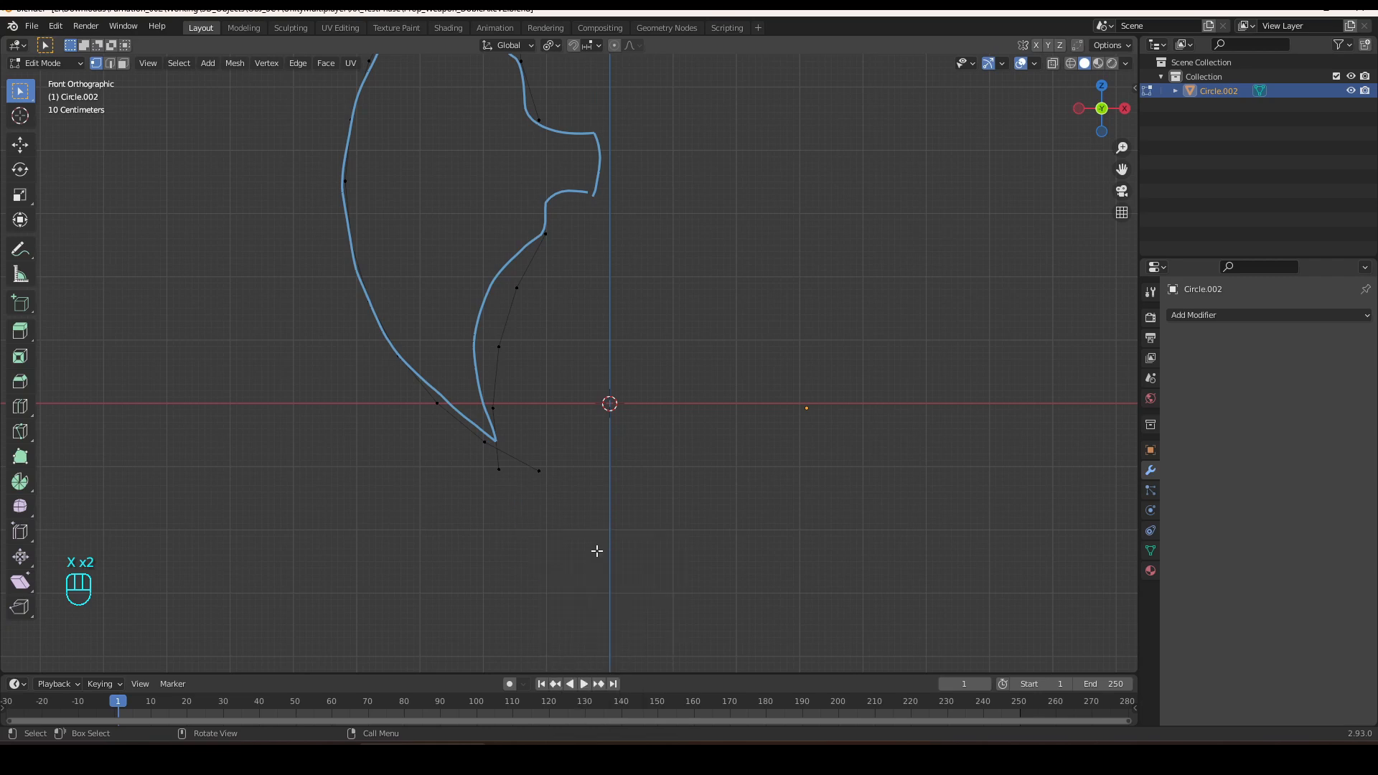
Move the lower inner arc's end vertex up onto the lower tip of the blade sketch.
key("a")
middle_click_drag(649, 287, 665, 341, "shift")
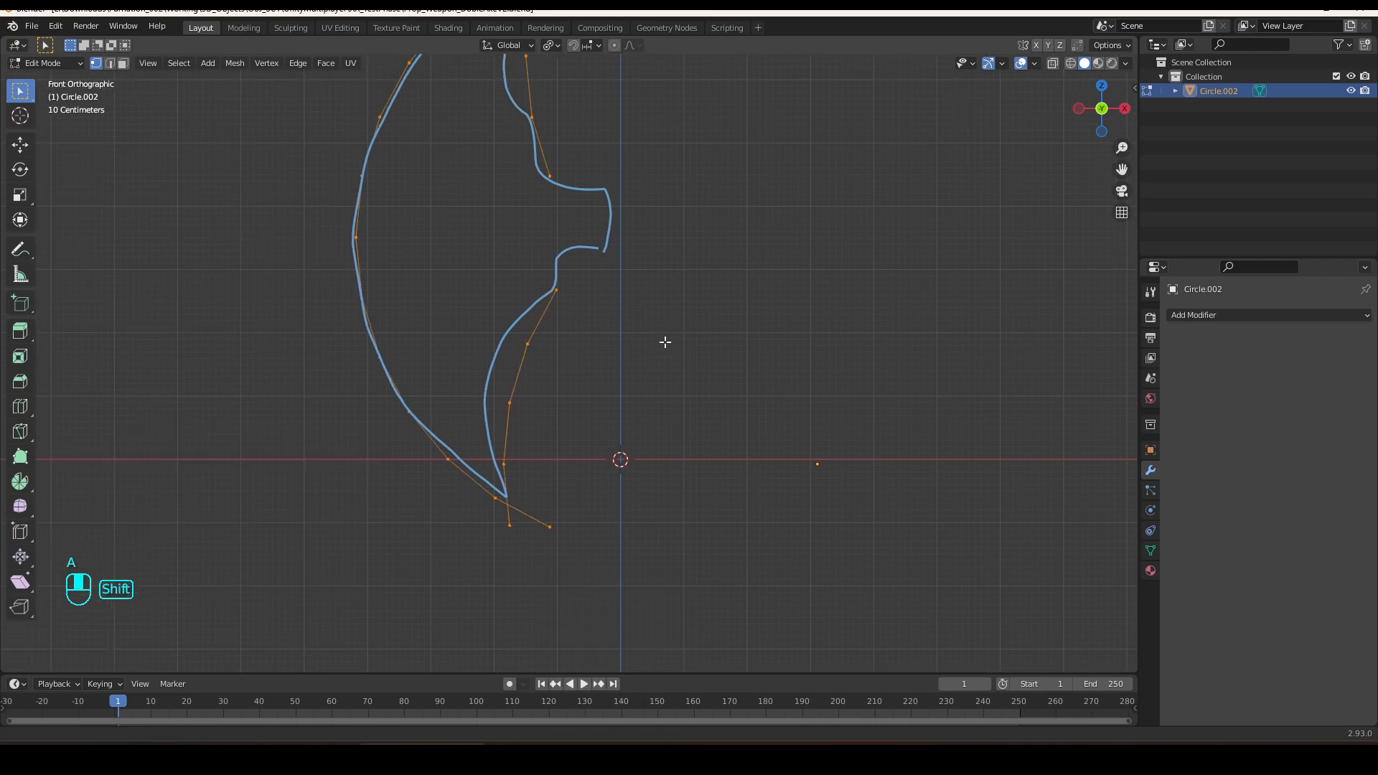
scroll(534, 522, "up", 2)
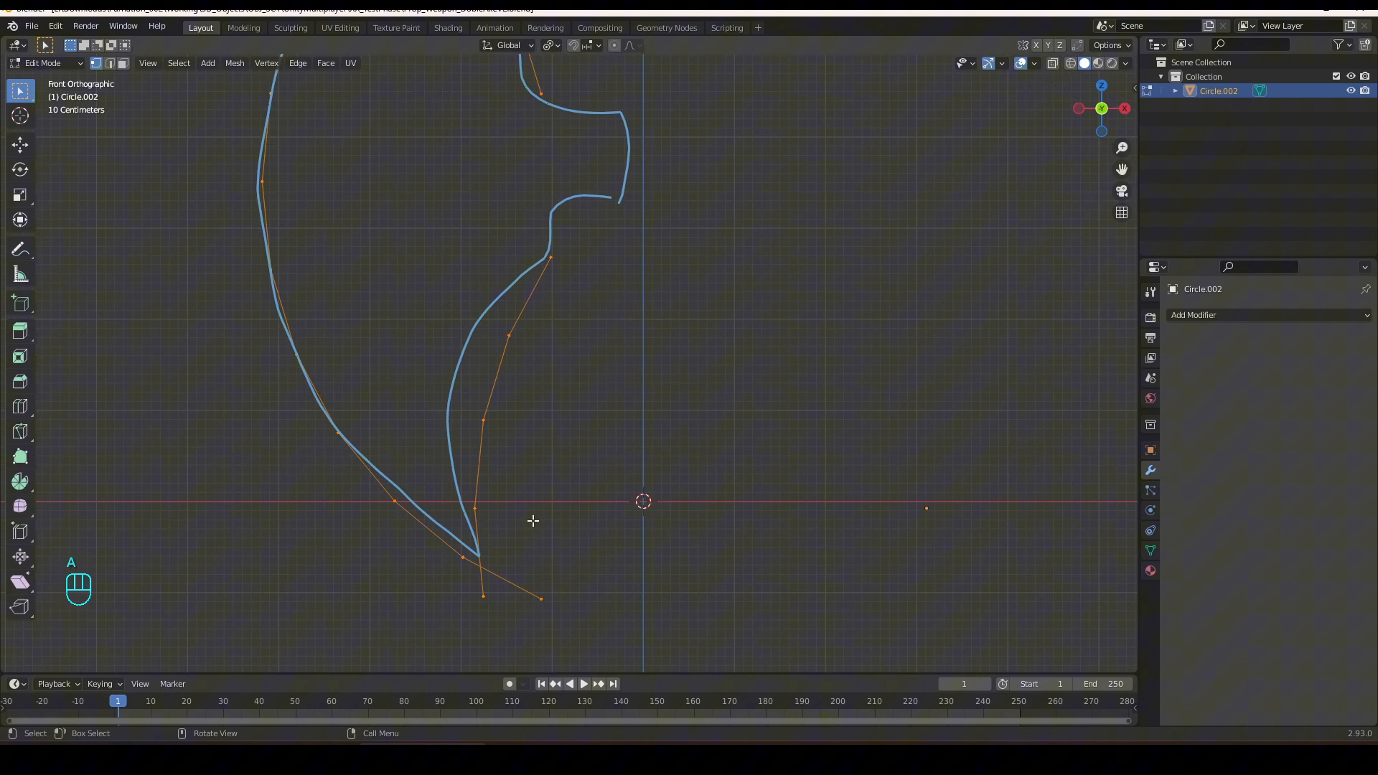
left_click(482, 600)
key("g")
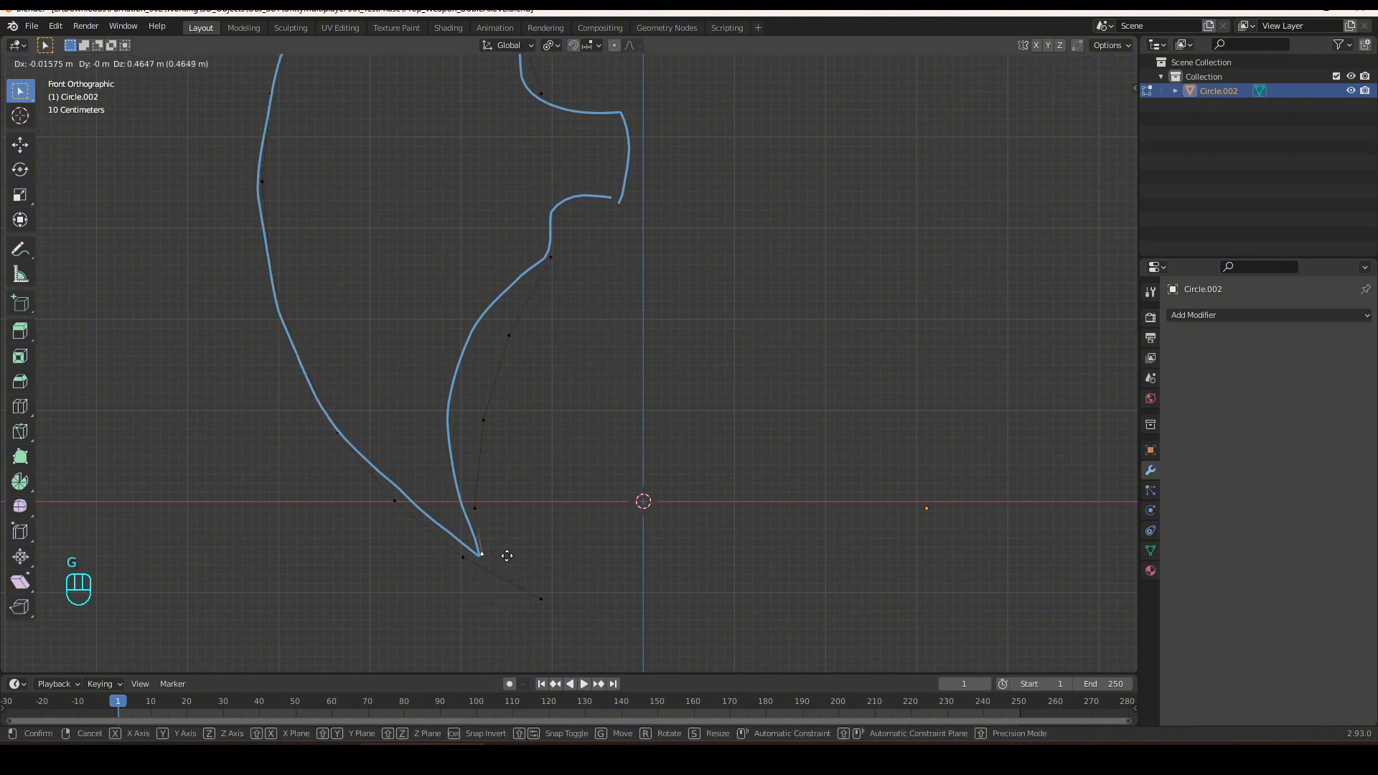
left_click(512, 561)
Delete the outer arc's overshooting vertex and move its remaining end vertex onto the blade's lower tip.
left_click(543, 597)
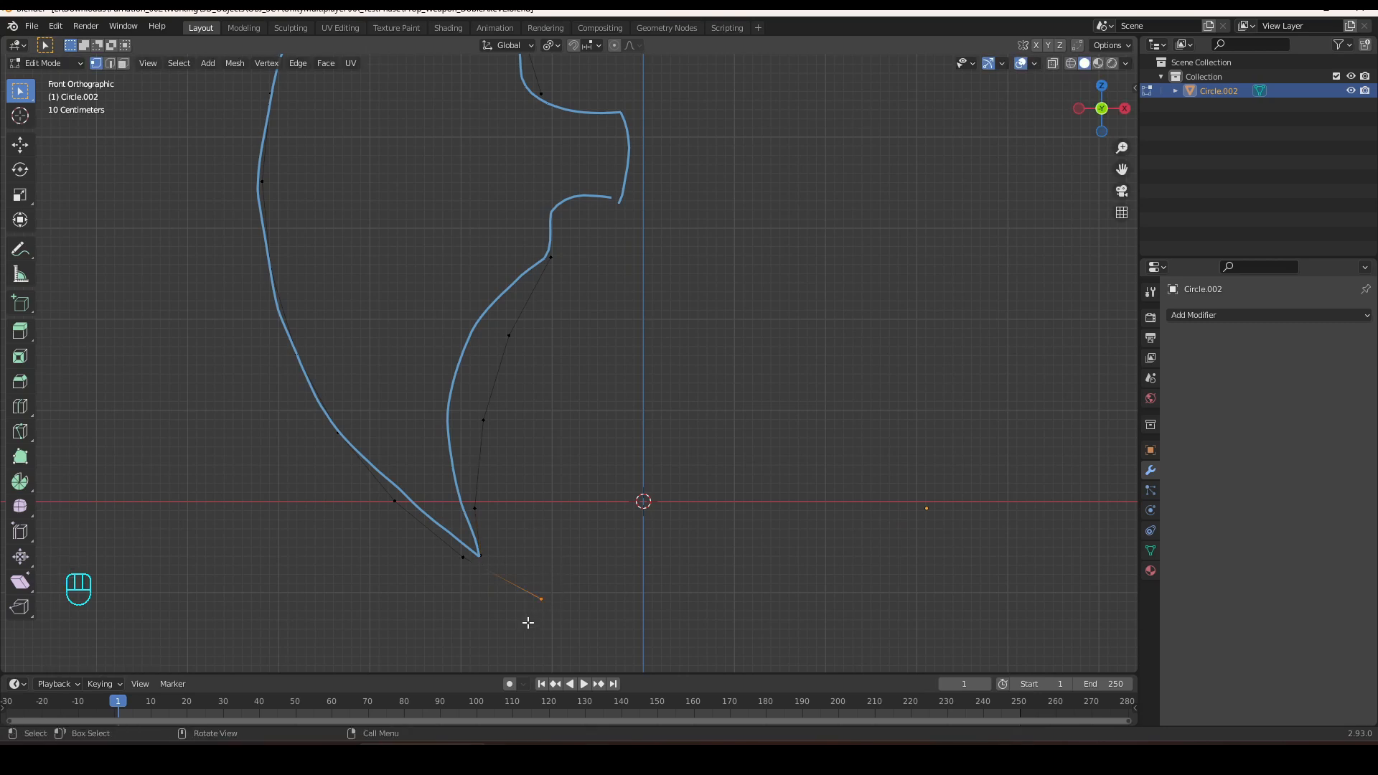
key("x")
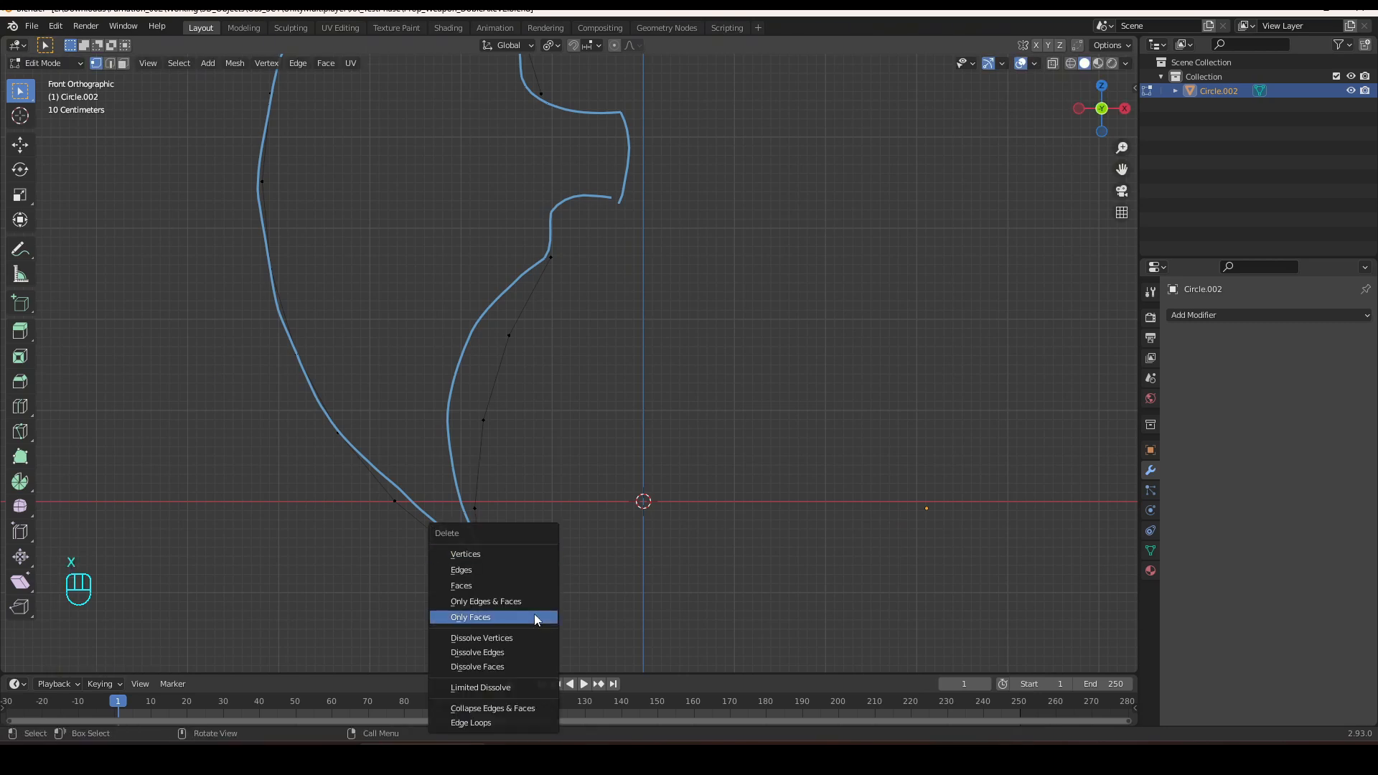
left_click(488, 555)
left_click_drag(447, 550, 488, 574)
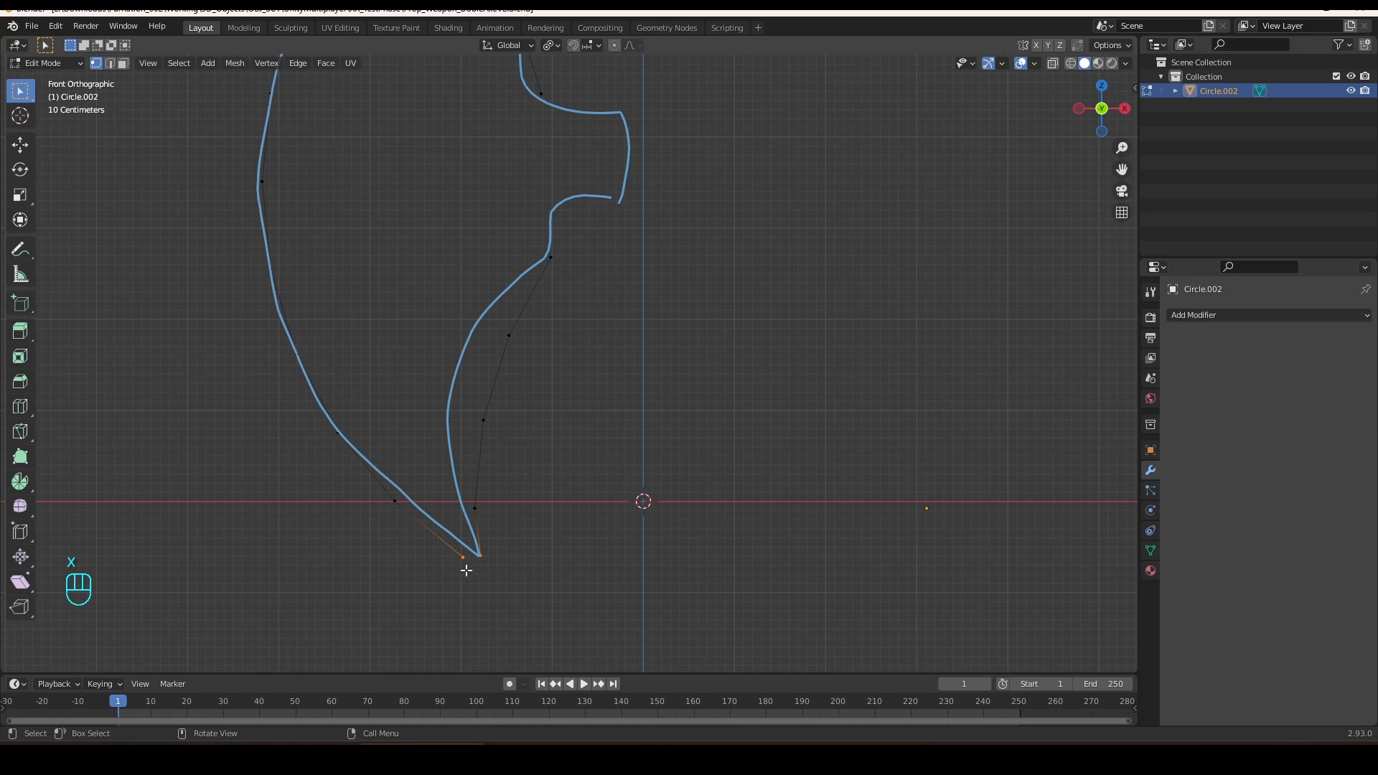
key("g")
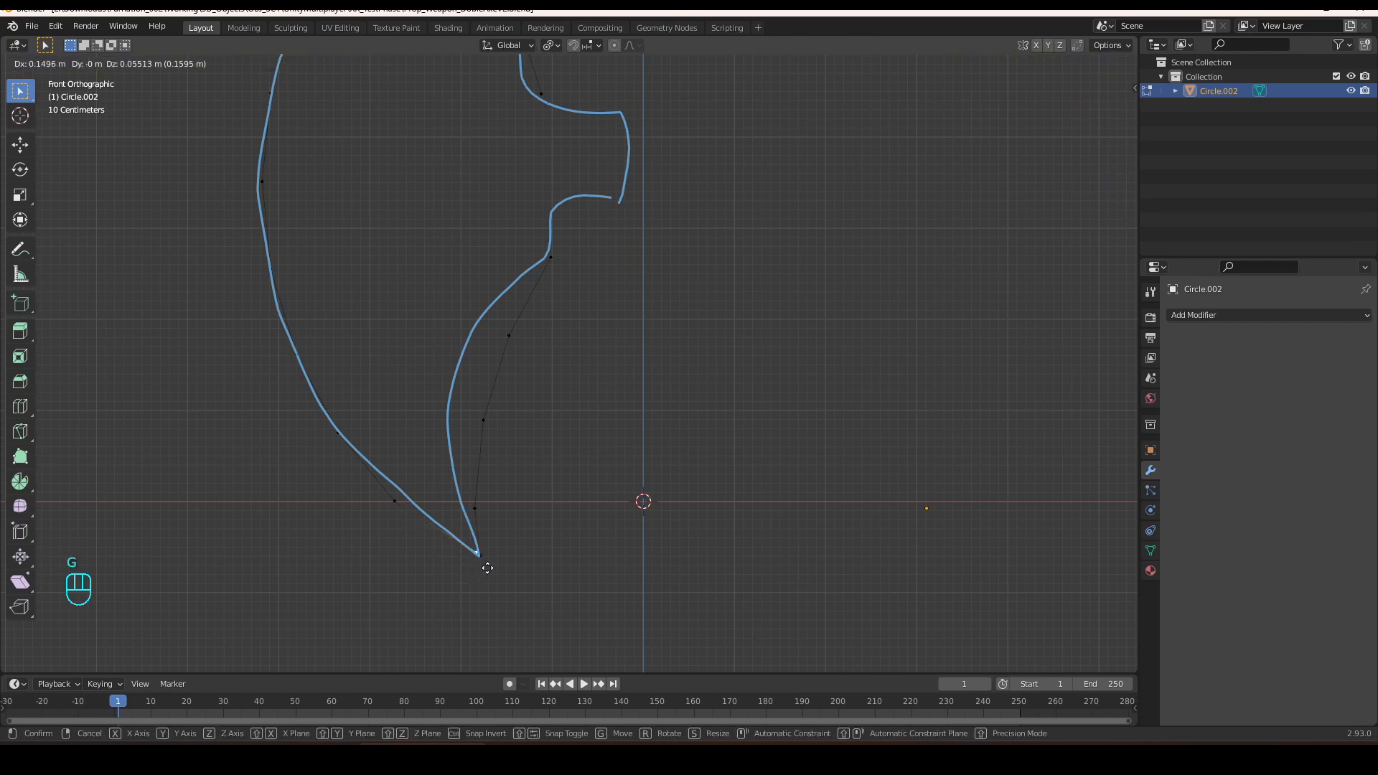
left_click(488, 572)
Merge the inner and outer arc end vertices at the blade's lower tip.
left_click_drag(503, 536, 461, 593)
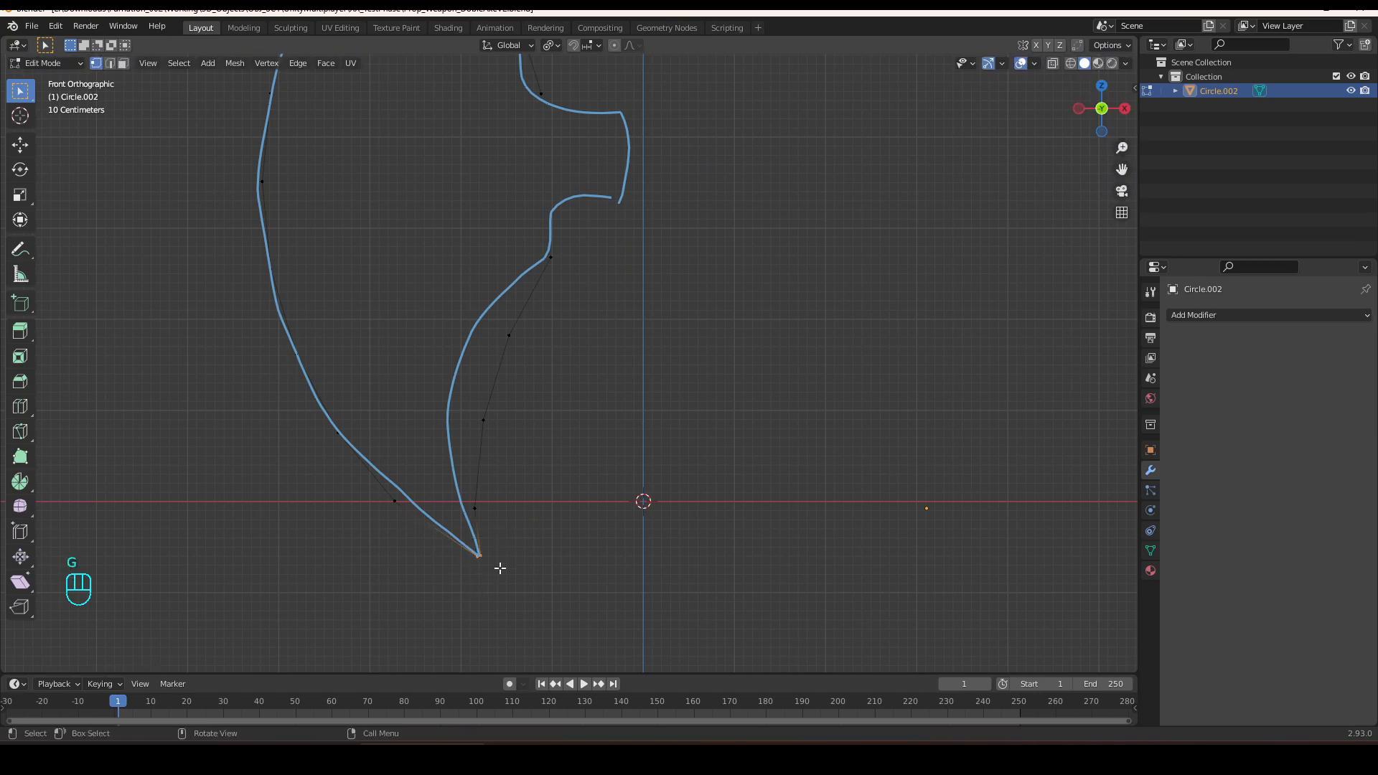
key("m")
left_click(447, 561)
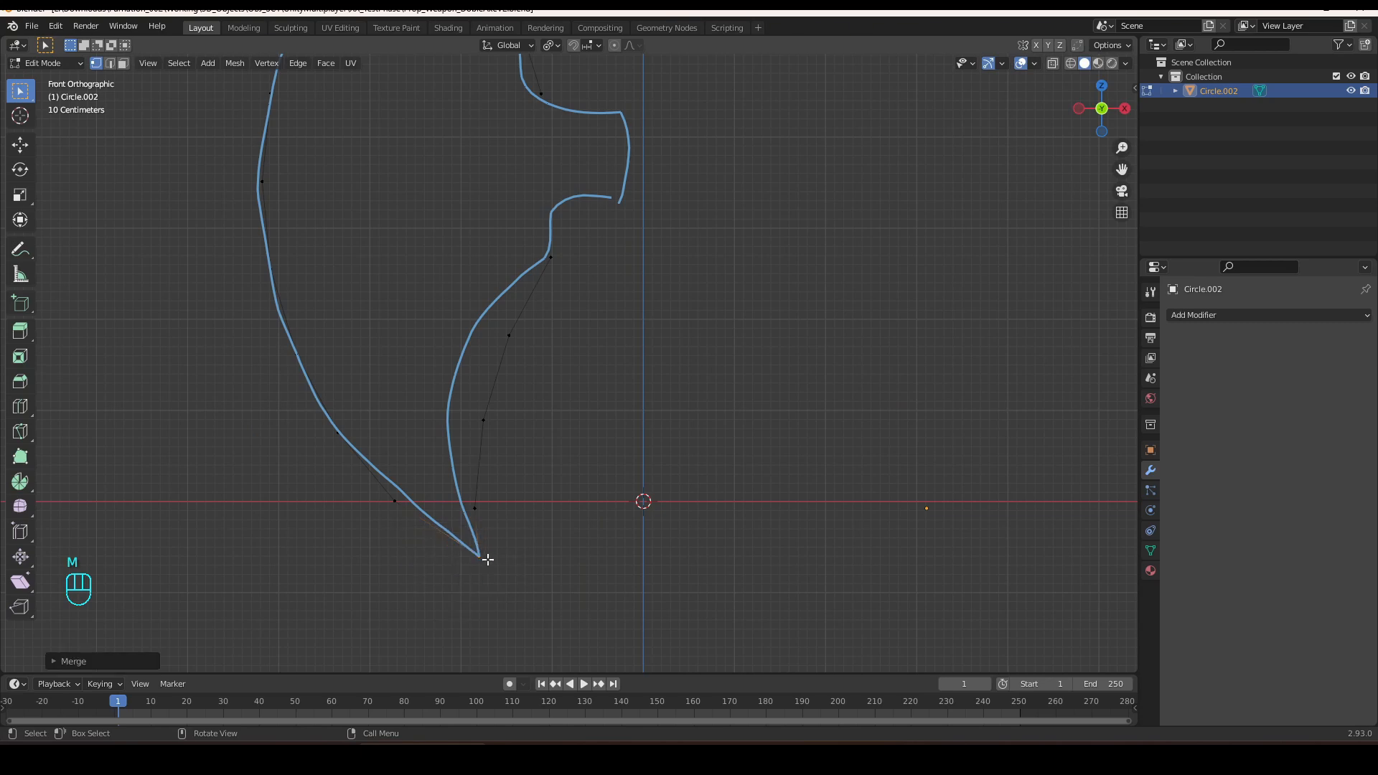
Move the inner arc's upper end vertex onto the outer arc's end vertex at the blade's upper tip.
key("a")
scroll(642, 325, "down", 2)
middle_click_drag(642, 325, 655, 560, "shift")
scroll(607, 176, "up", 2)
middle_click_drag(606, 176, 642, 349, "shift")
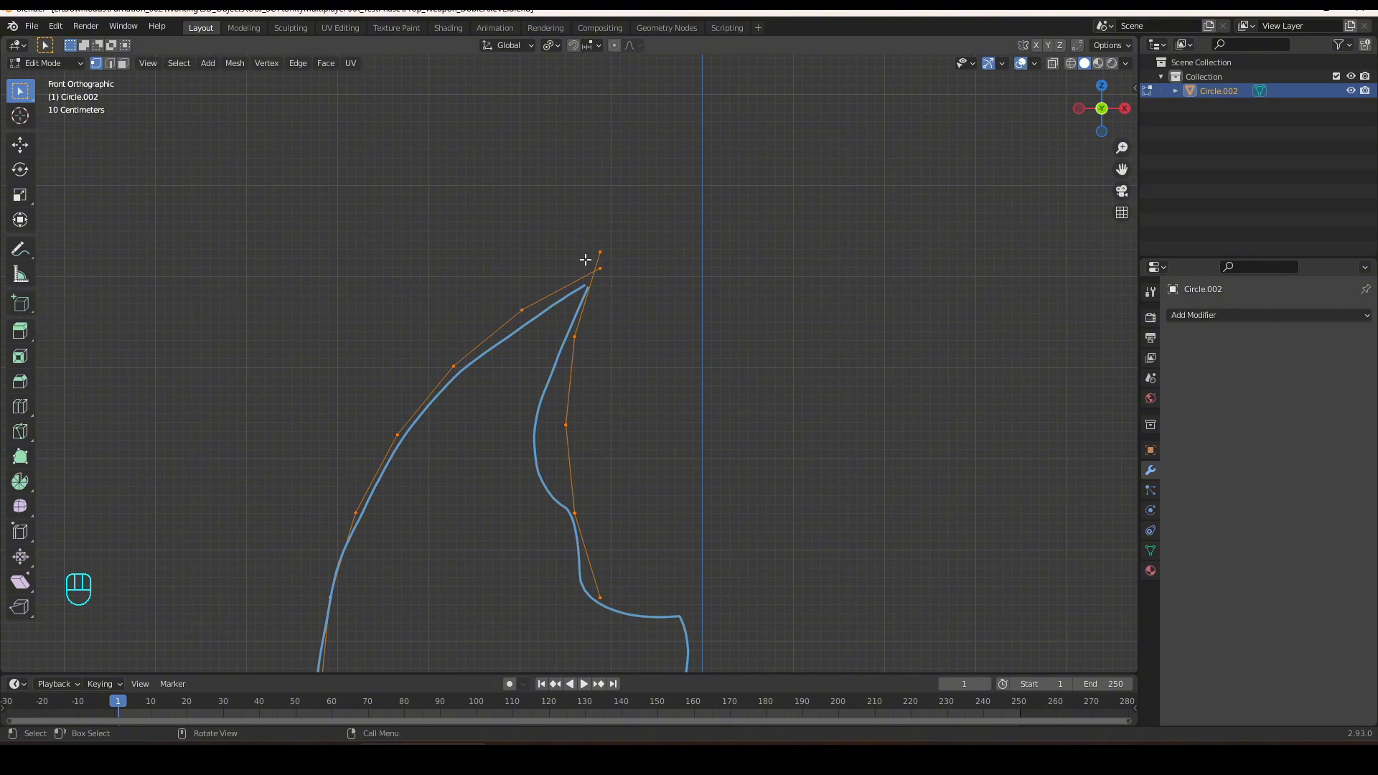
scroll(596, 255, "up", 1)
left_click(606, 250)
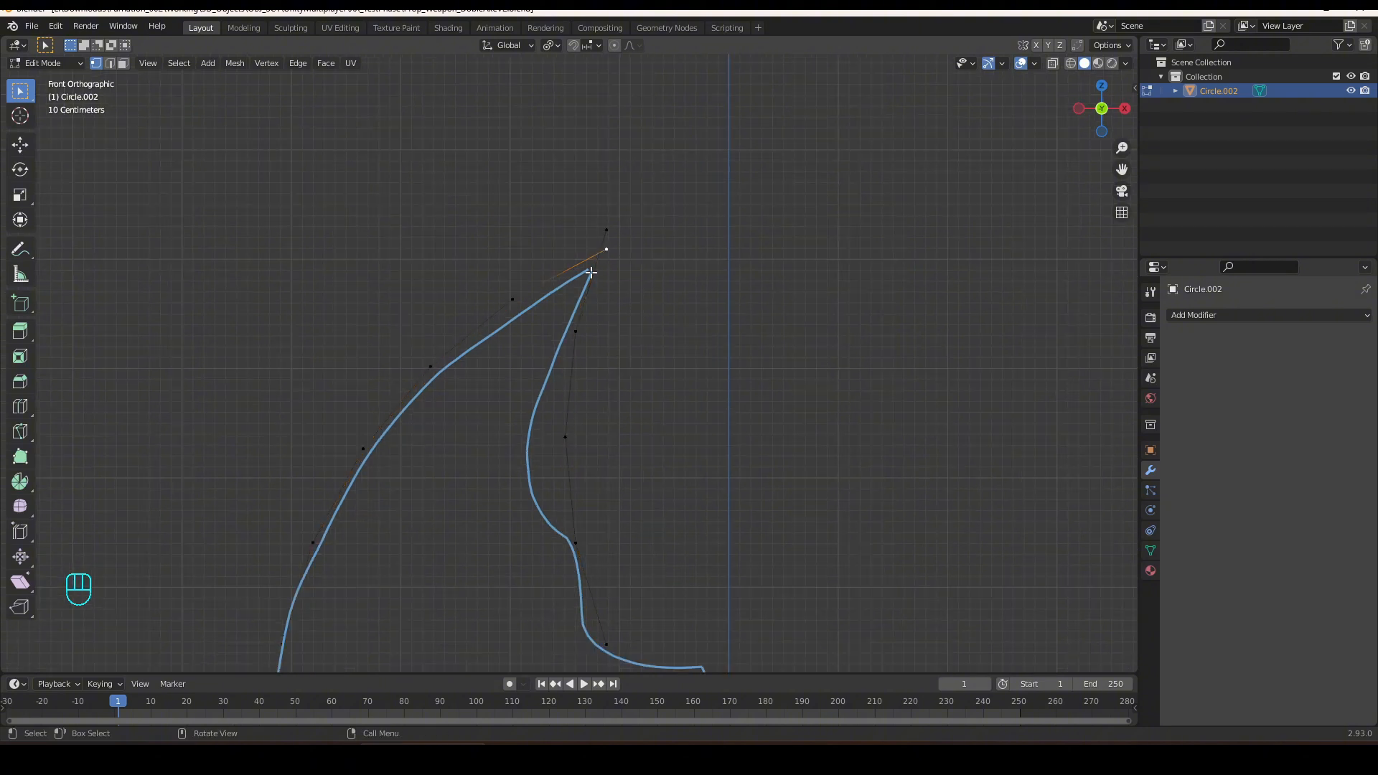
left_click_drag(595, 216, 630, 278)
key("g")
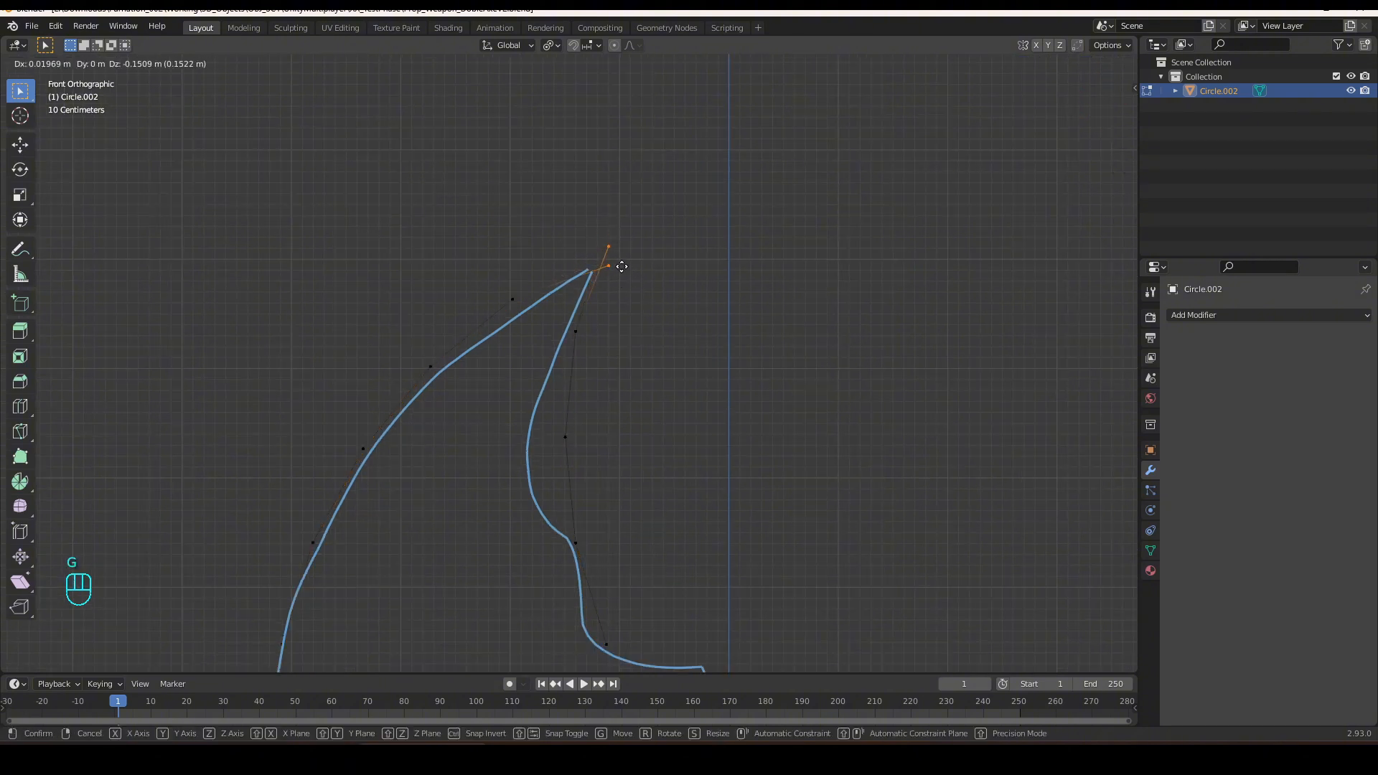
right_click(610, 242)
key("g")
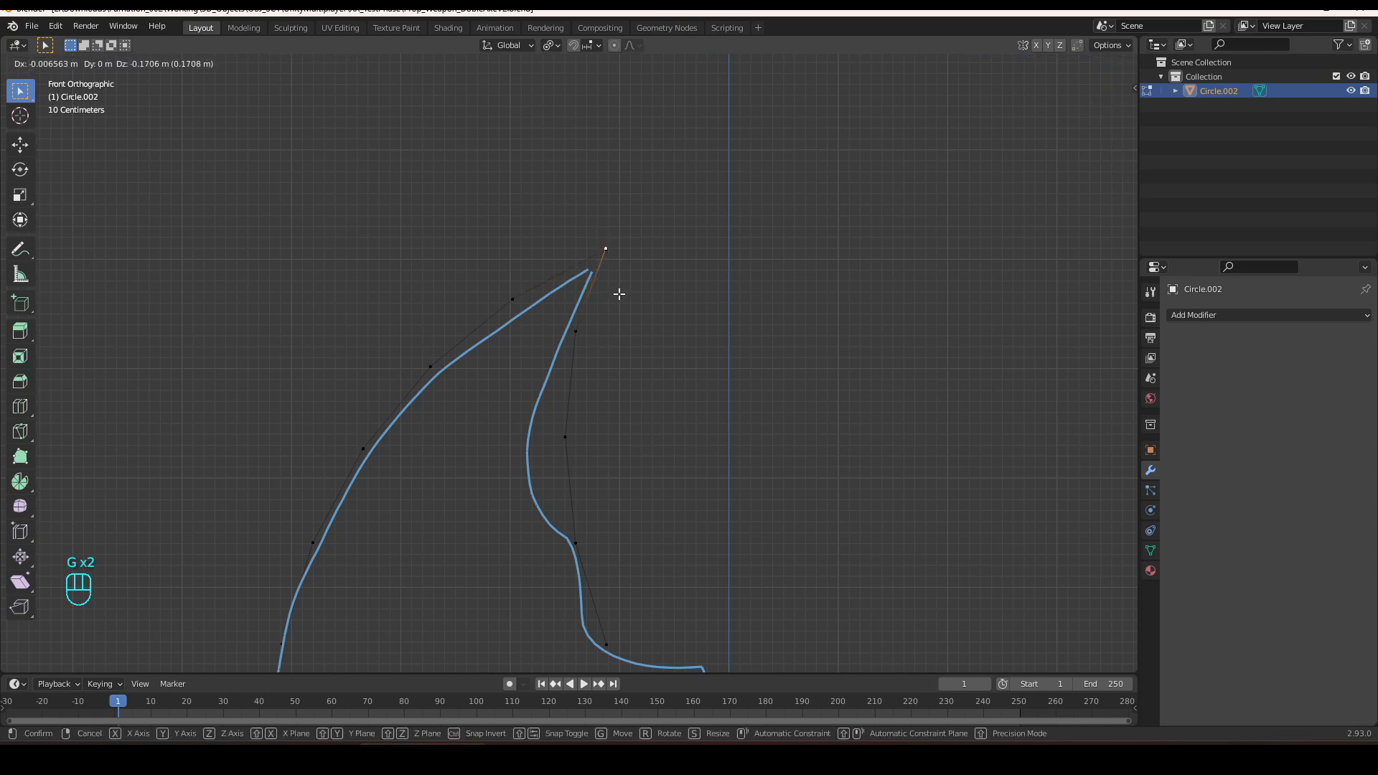
left_click(619, 294)
Merge the inner and outer arc end vertices at the blade's upper tip.
left_click_drag(579, 240, 639, 283)
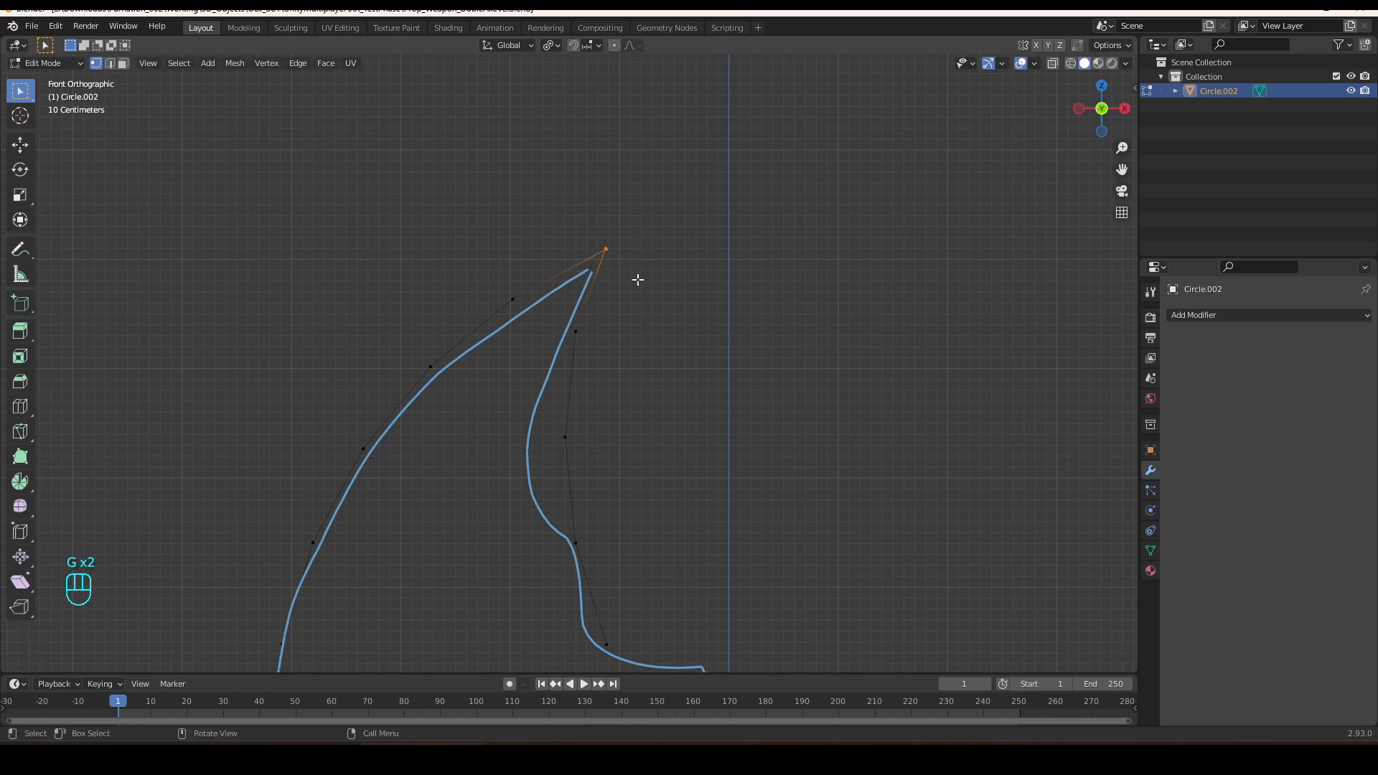
key("m")
left_click(591, 279)
scroll(650, 430, "down", 1)
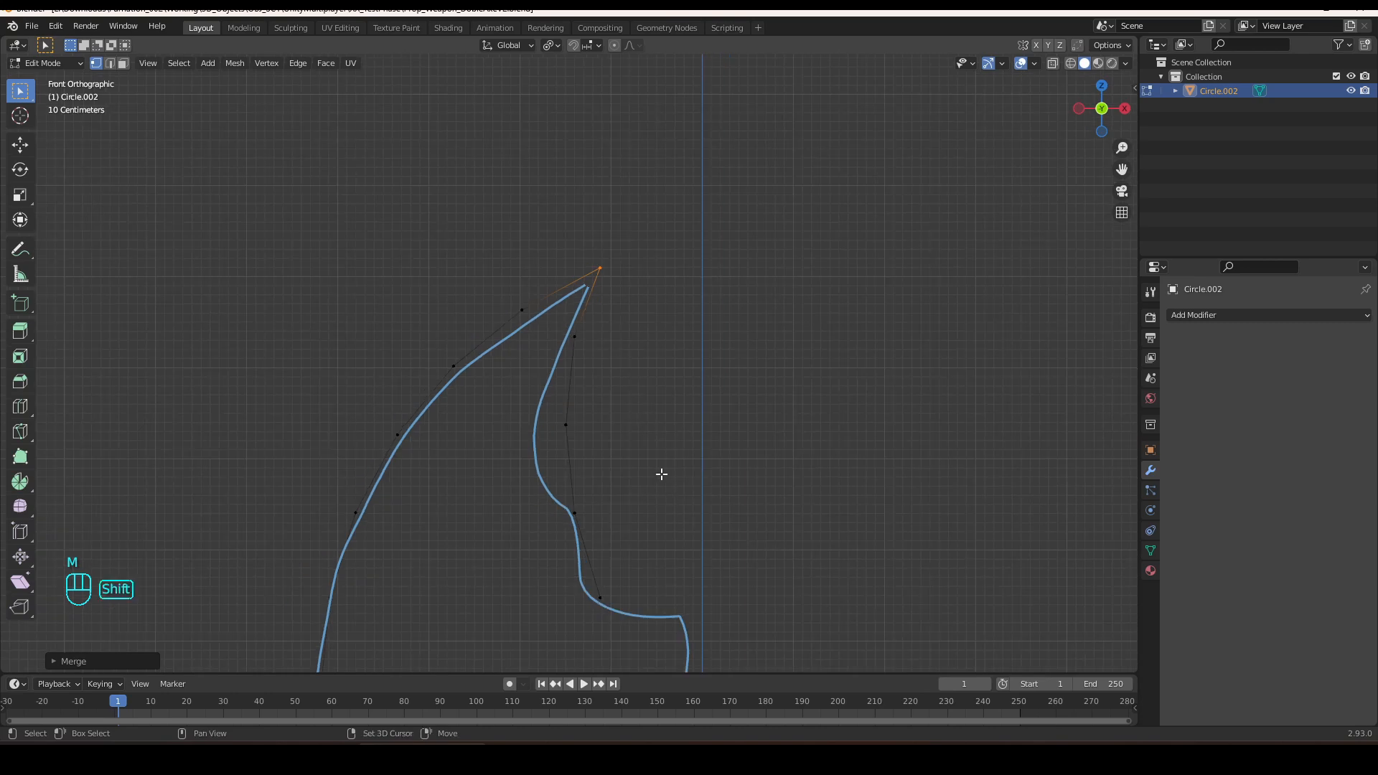
Move the two middle vertices of the upper inner arc onto the concave curve of the blade sketch.
middle_click_drag(662, 471, 605, 349, "shift")
left_click_drag(507, 199, 557, 245)
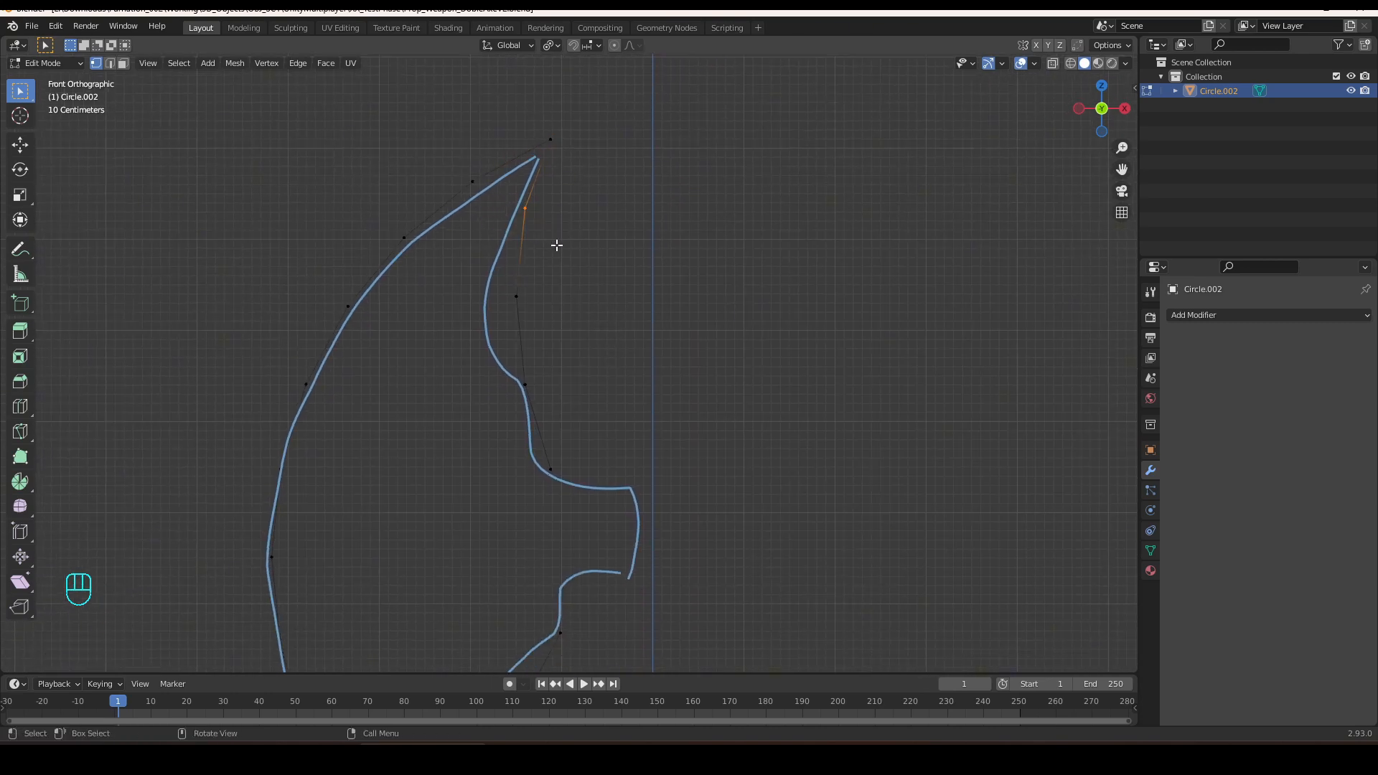
key("g")
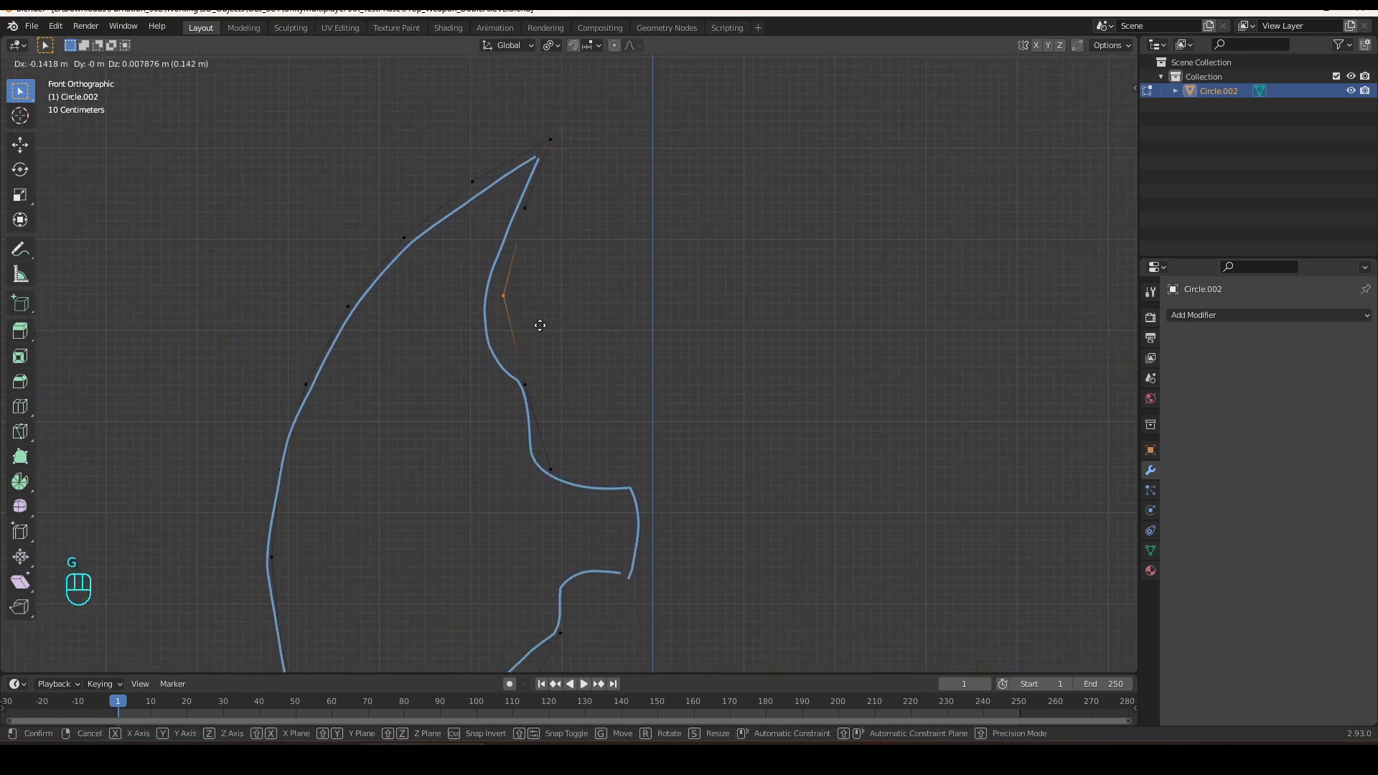
left_click(531, 311)
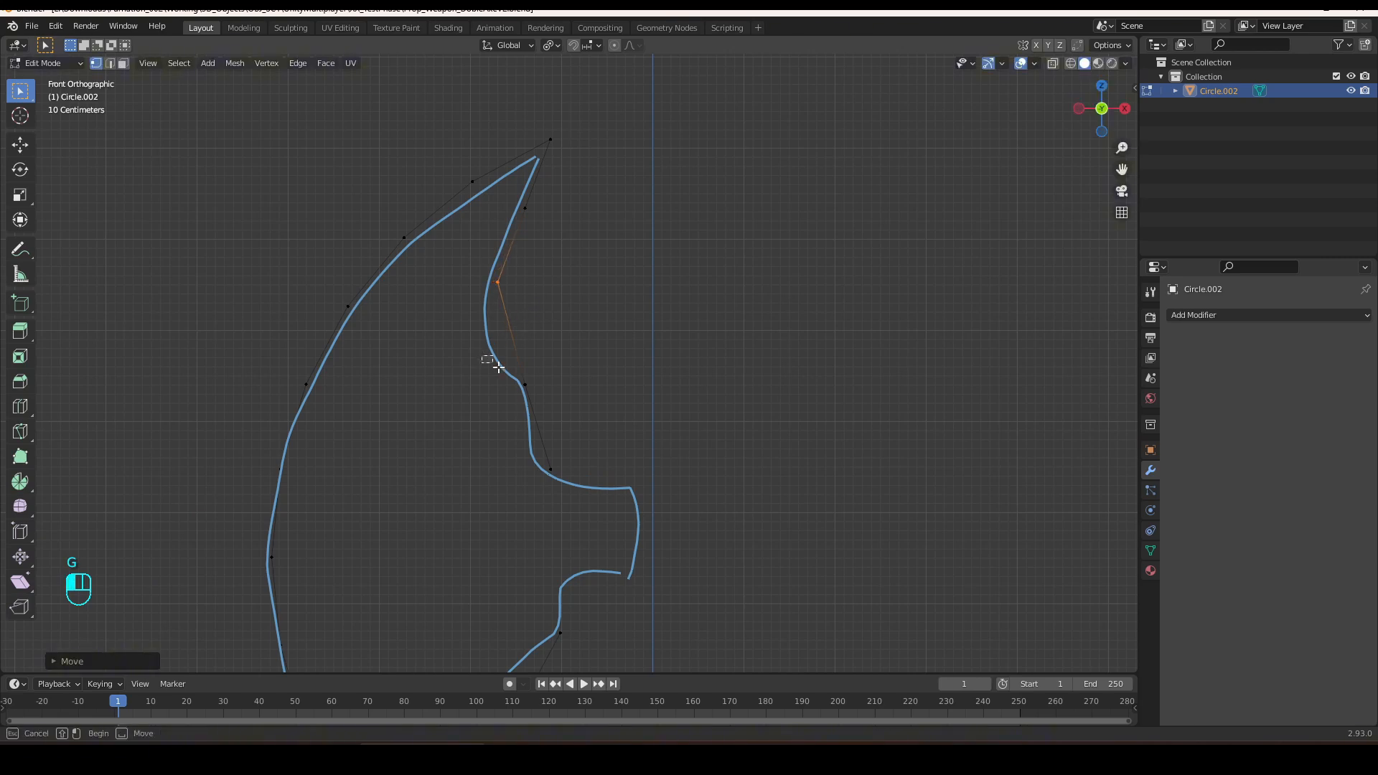
left_click(528, 386)
key("g")
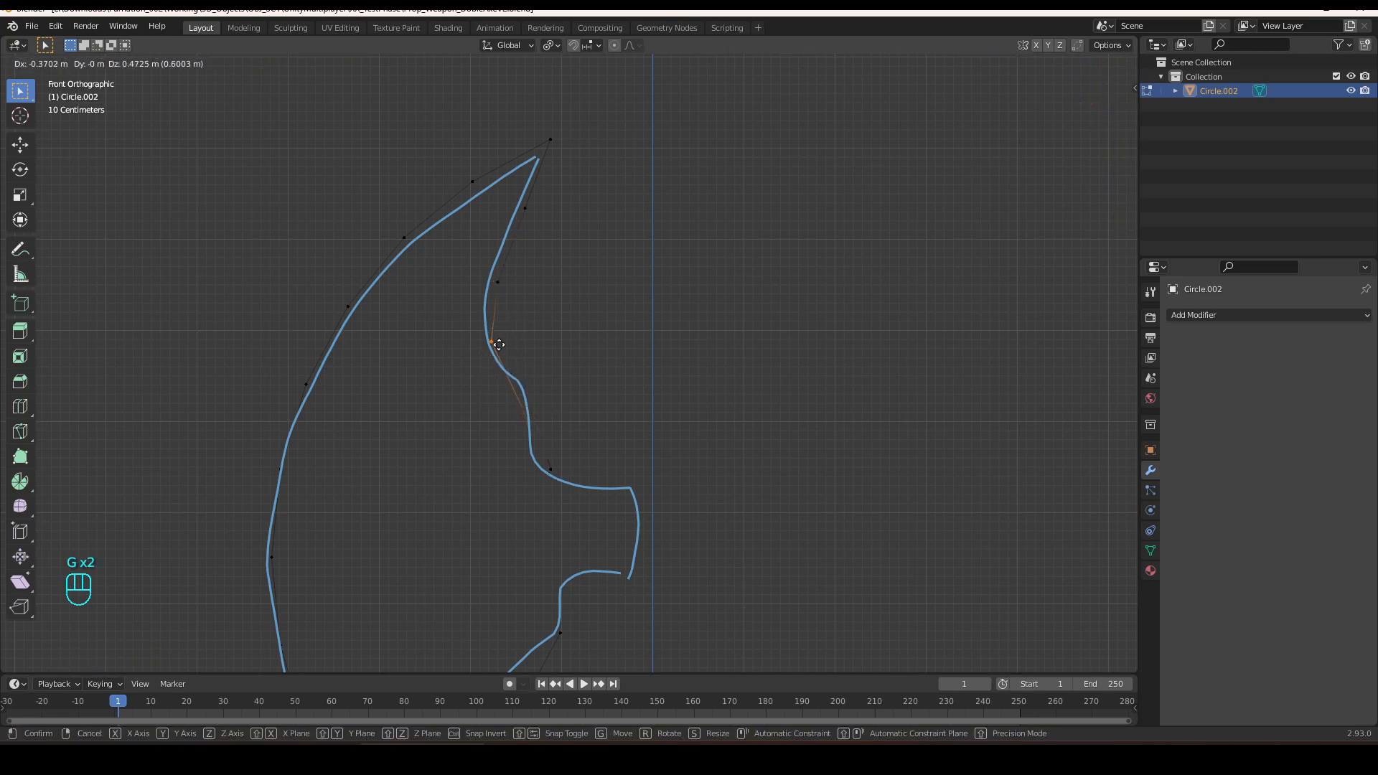
left_click(501, 351)
Move the upper inner arc's end vertex onto the sketch's small corner above the neck.
left_click_drag(521, 445, 580, 503)
key("g")
left_click(534, 391)
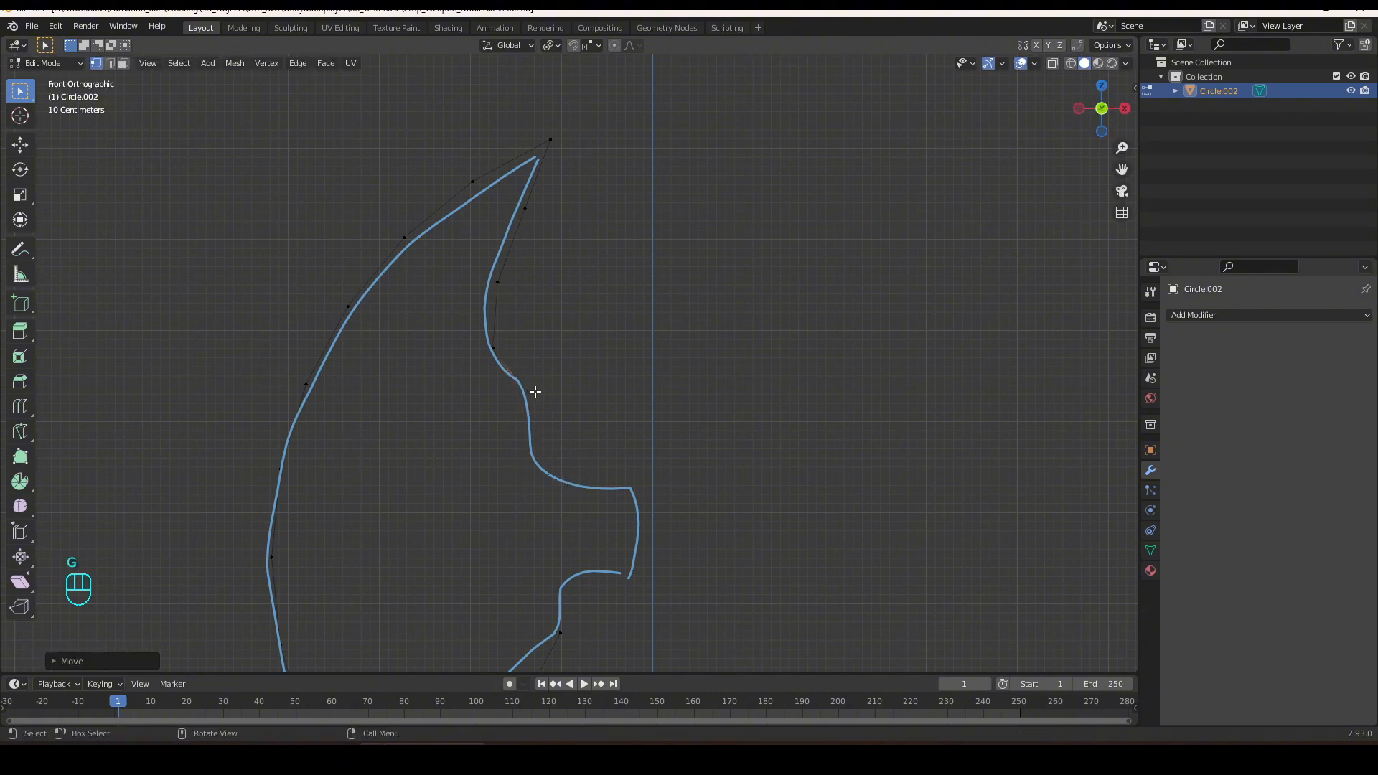
Extrude the upper inner arc's end vertex down to the neck's upper corner, and from there across to the vertical centre line.
key("e")
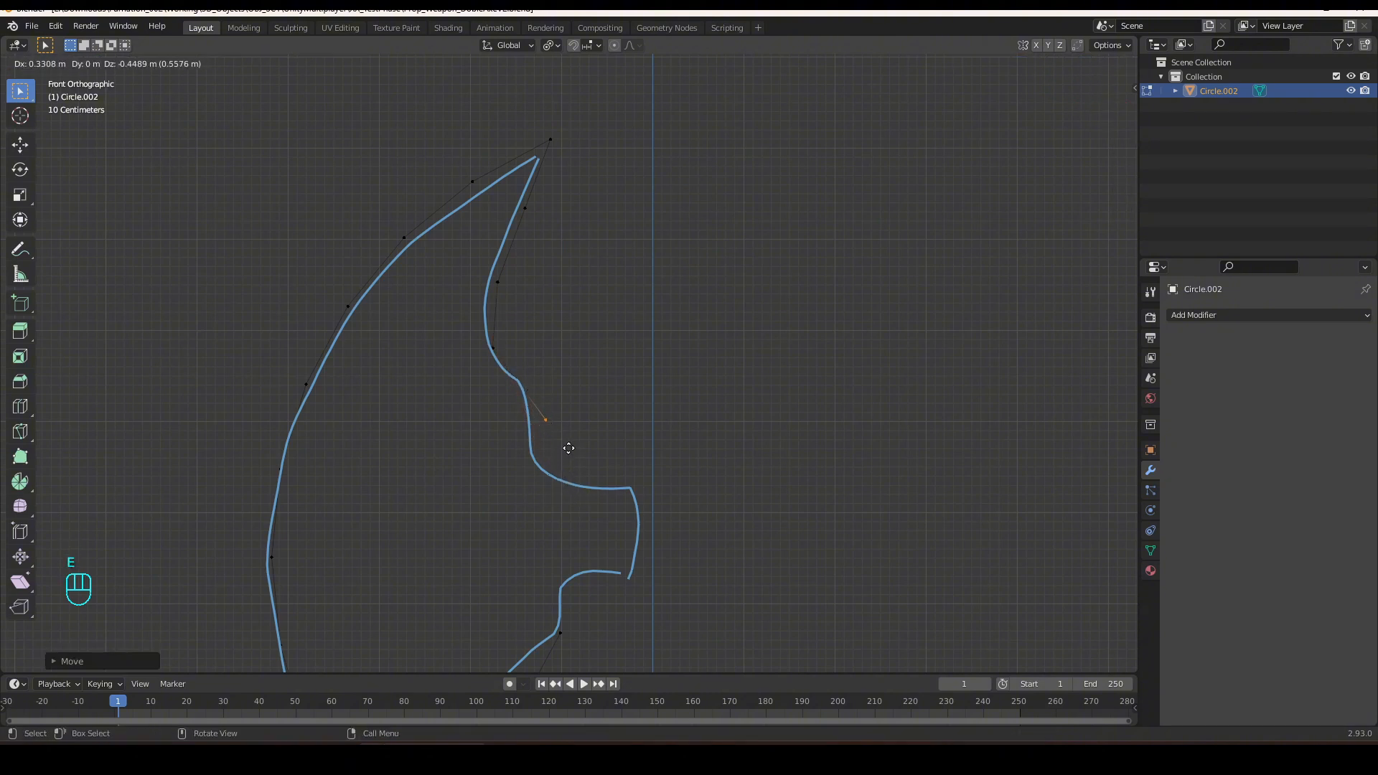
left_click(560, 499)
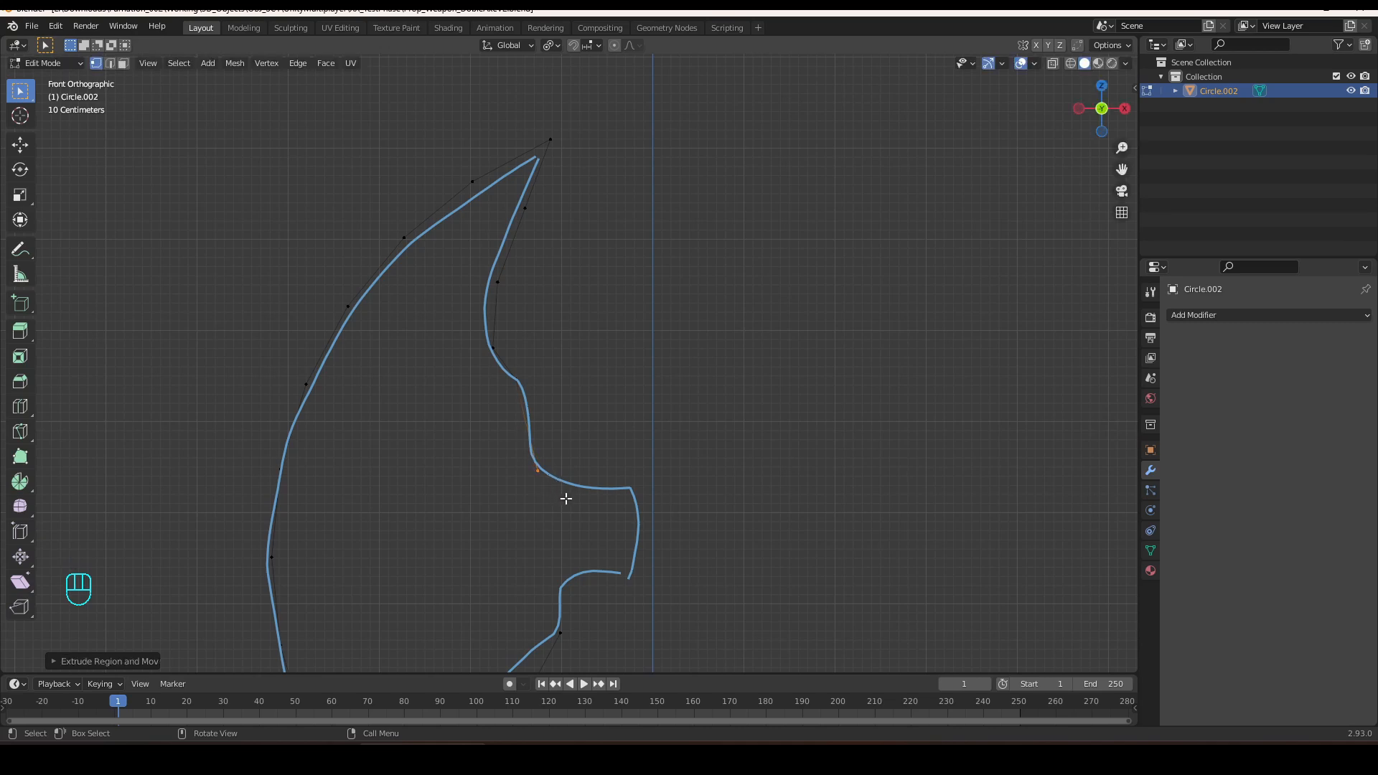
key("e")
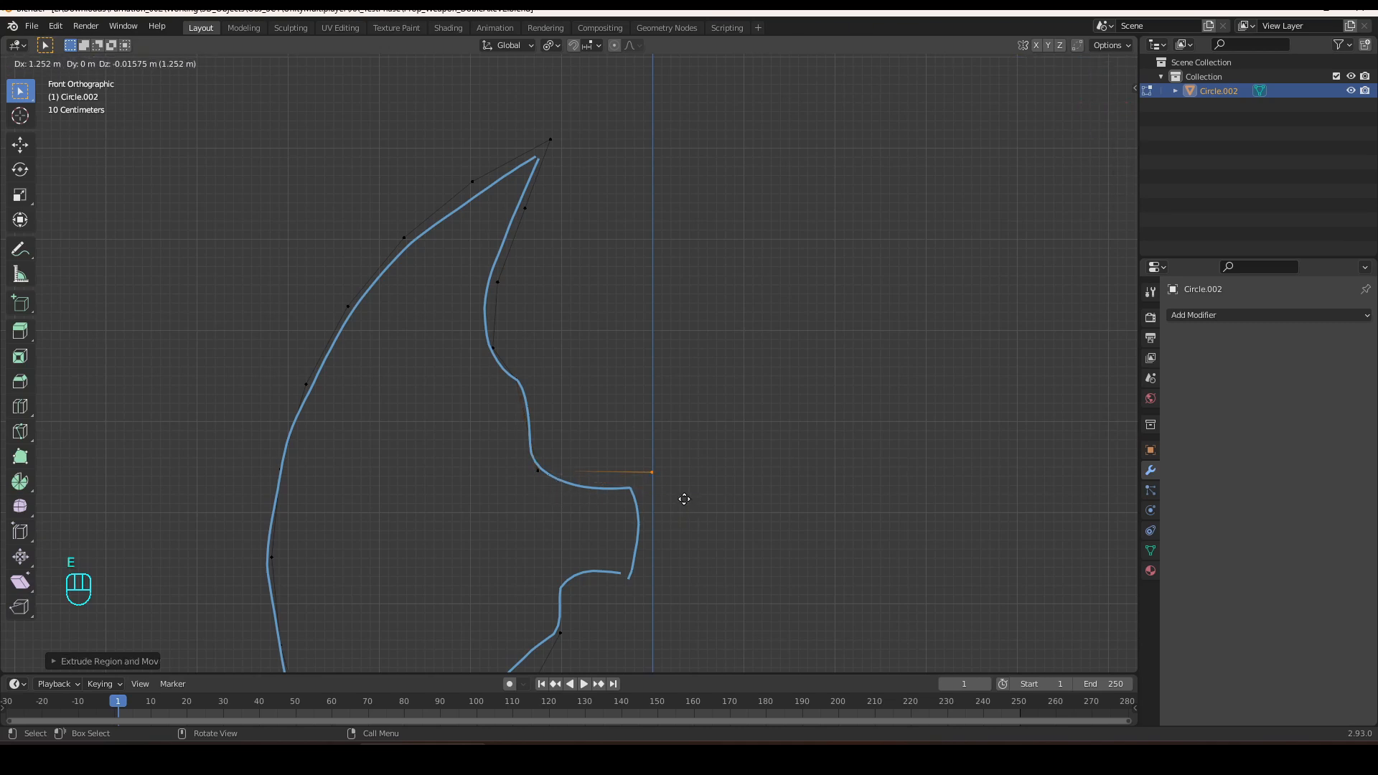
left_click(684, 499)
middle_click_drag(665, 517, 643, 373, "shift")
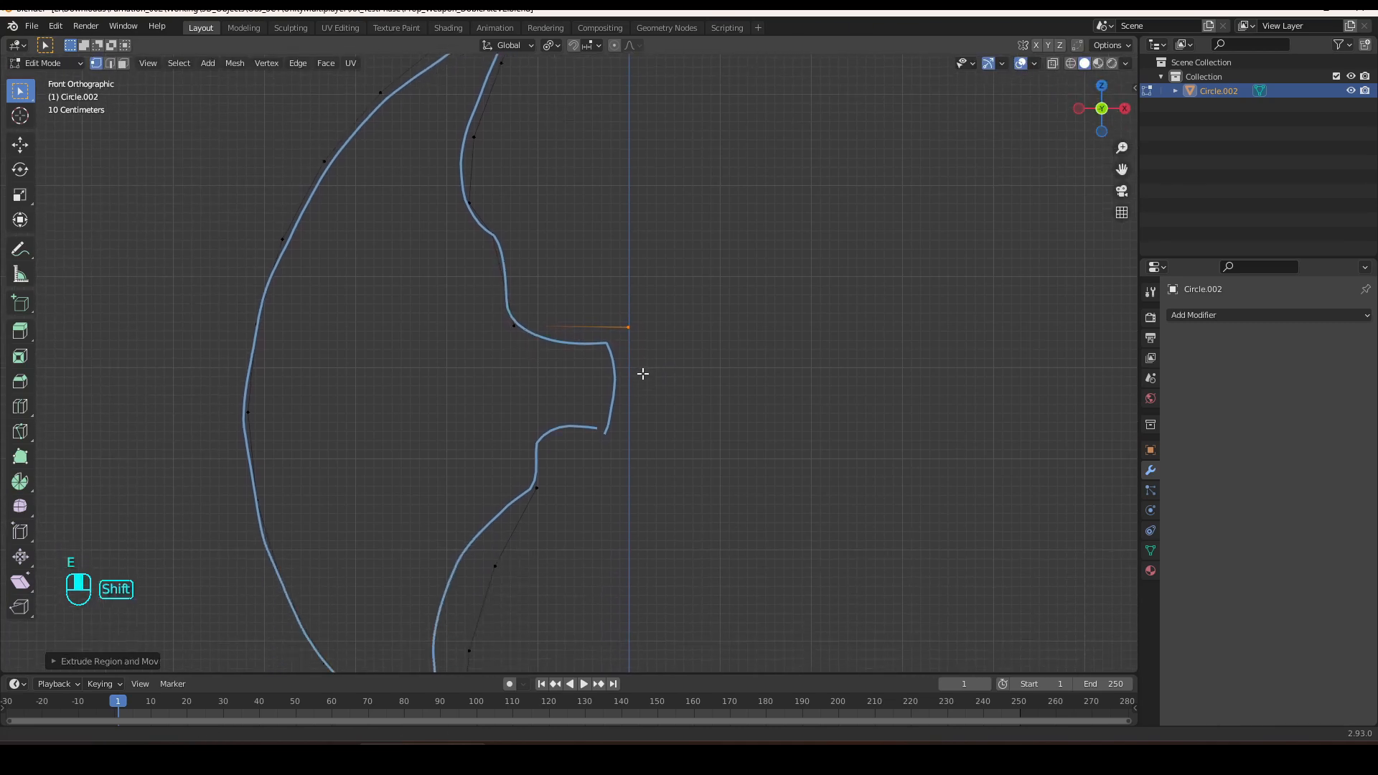
Extrude the lower inner arc's end vertex up to the neck's lower corner, and from there across to the centre line.
left_click(528, 539)
key("e")
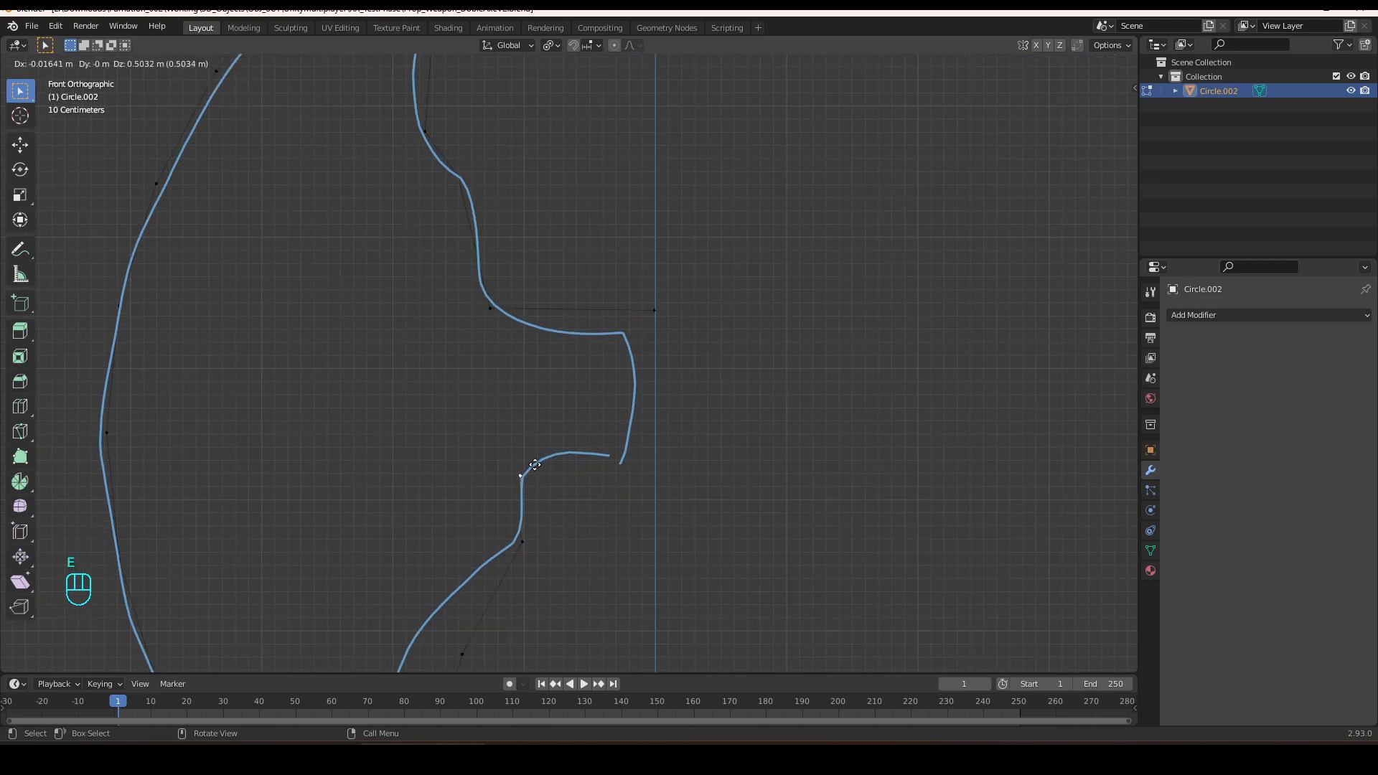
left_click(537, 459)
key("e")
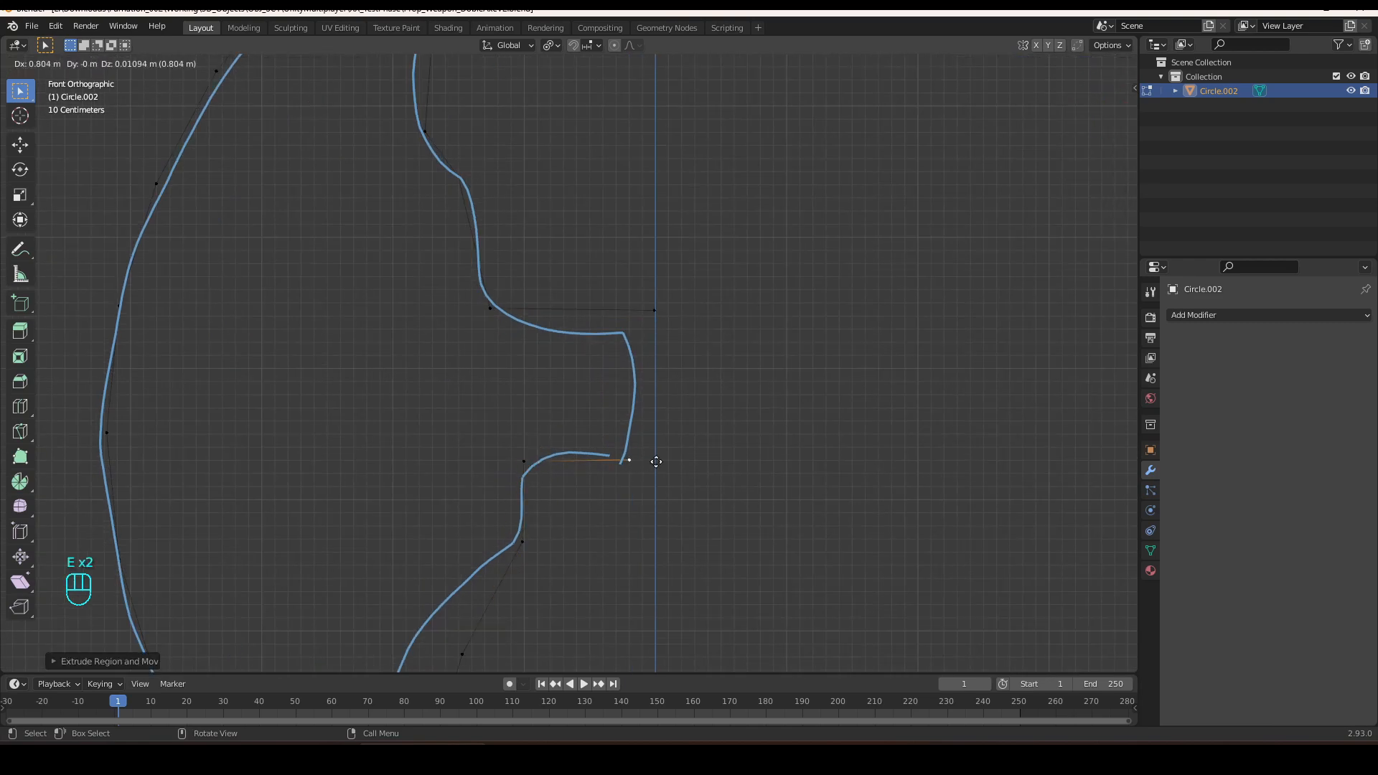
left_click(671, 462)
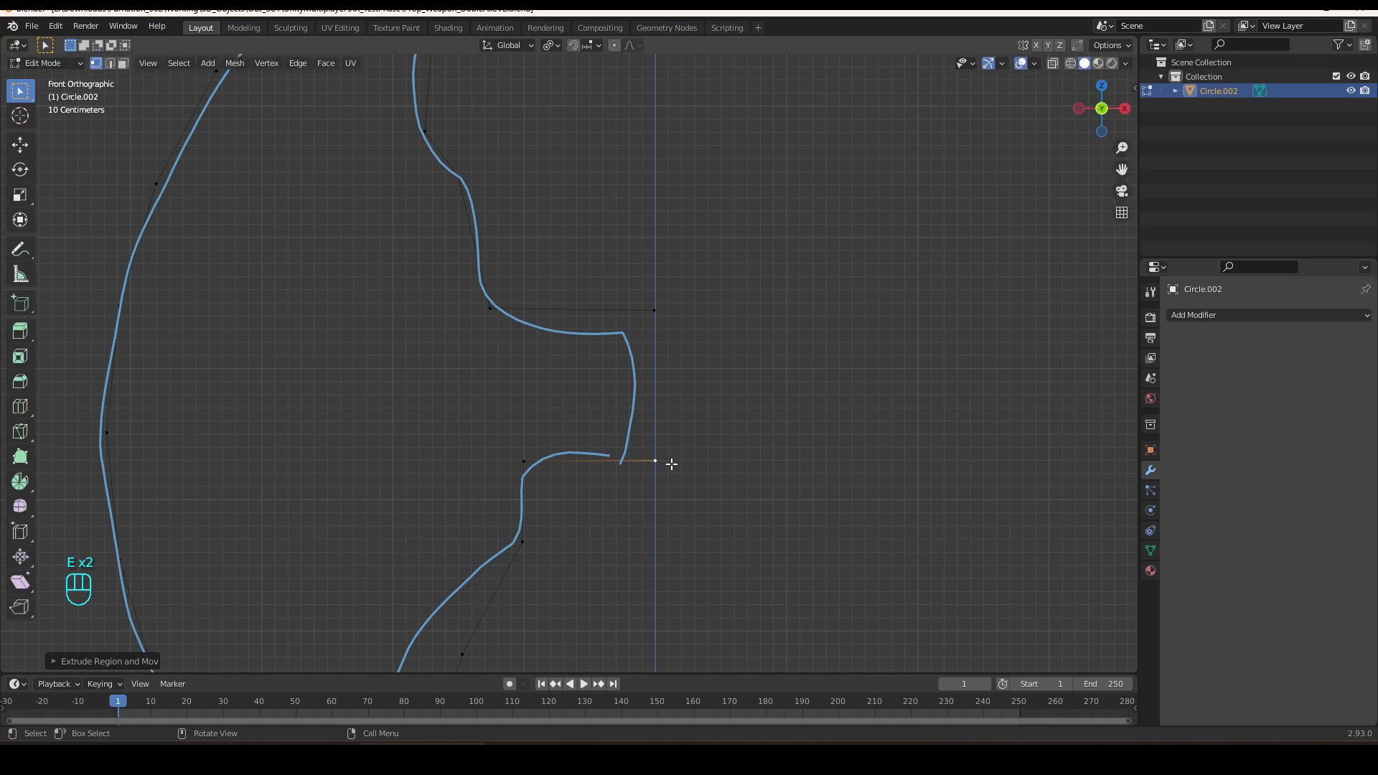
Join the two neck end vertices with an edge and level the upper neck edge by moving its end vertex along Z.
left_click_drag(717, 277, 652, 521)
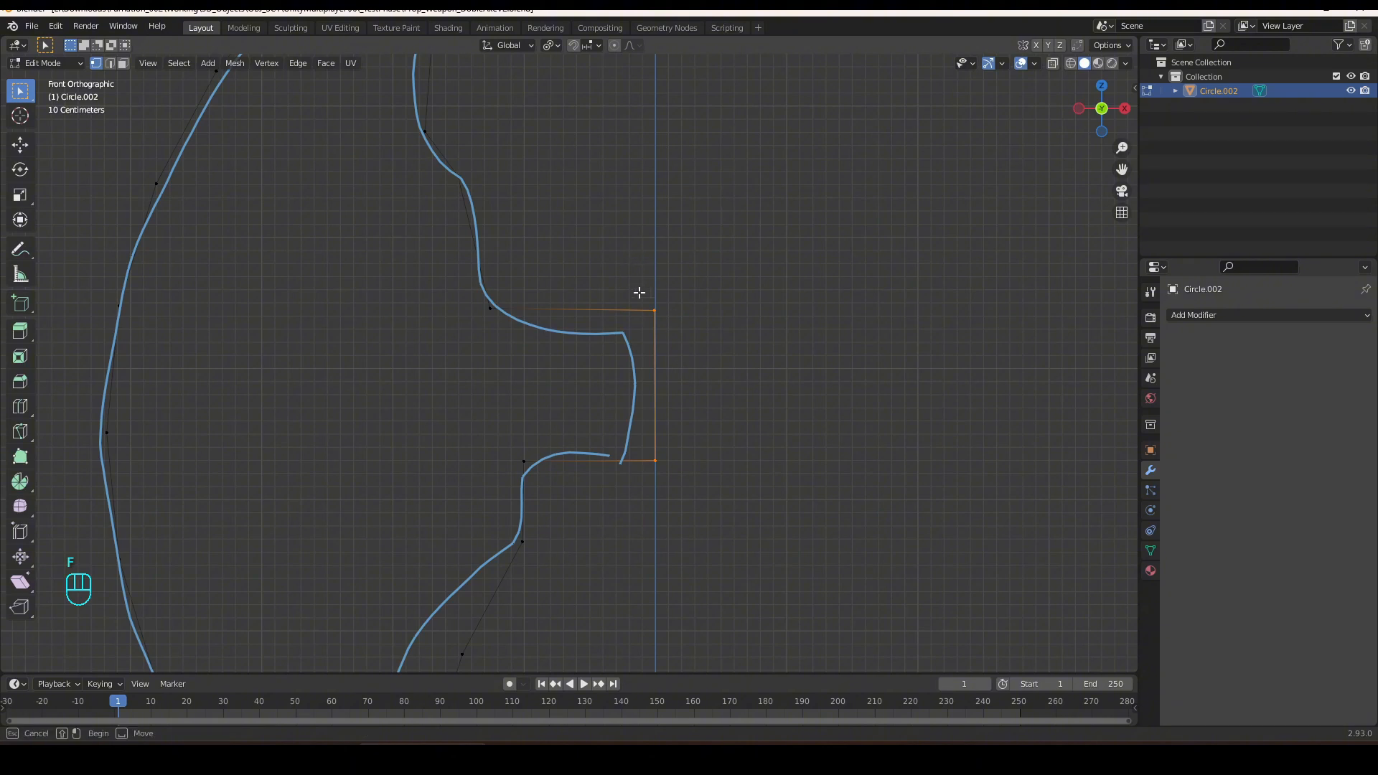
left_click(655, 310)
key("g")
key("z")
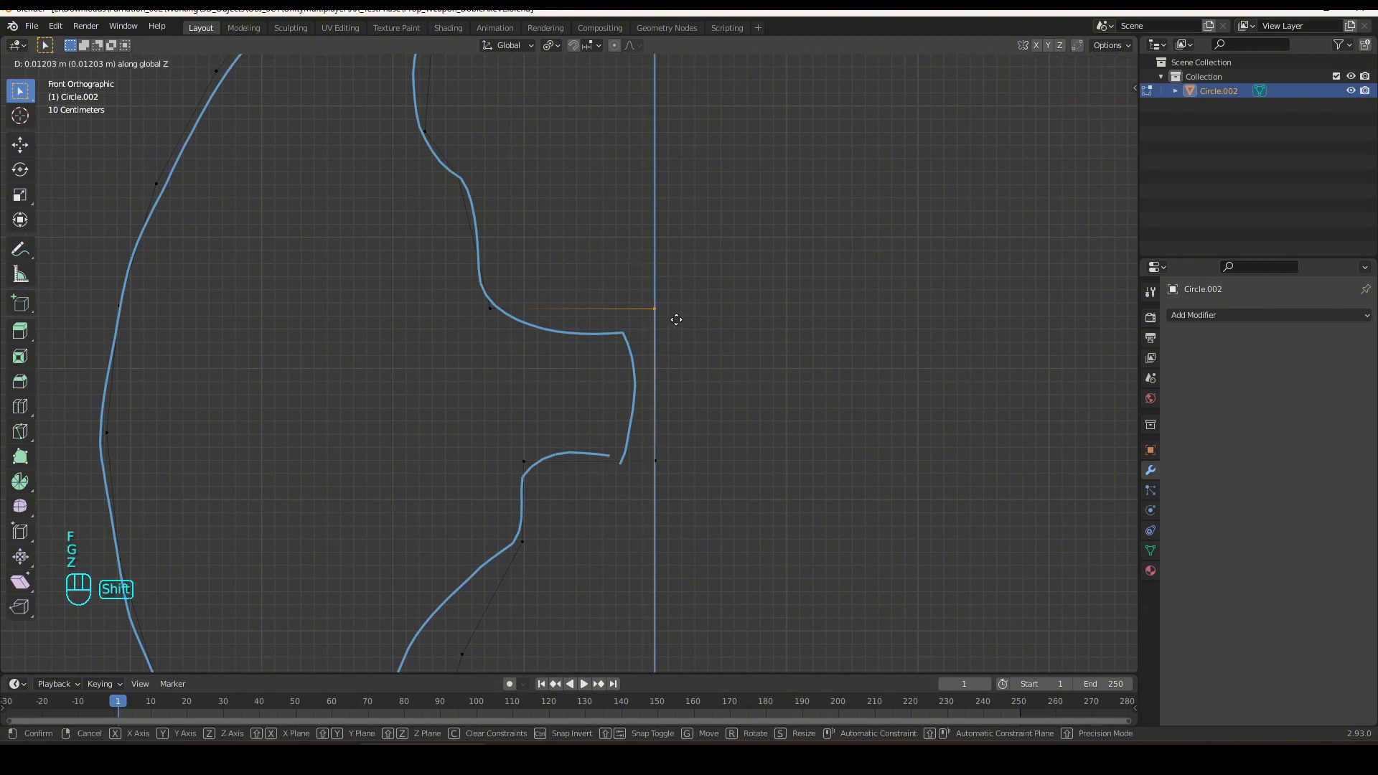
left_click(676, 317)
scroll(669, 488, "down", 5)
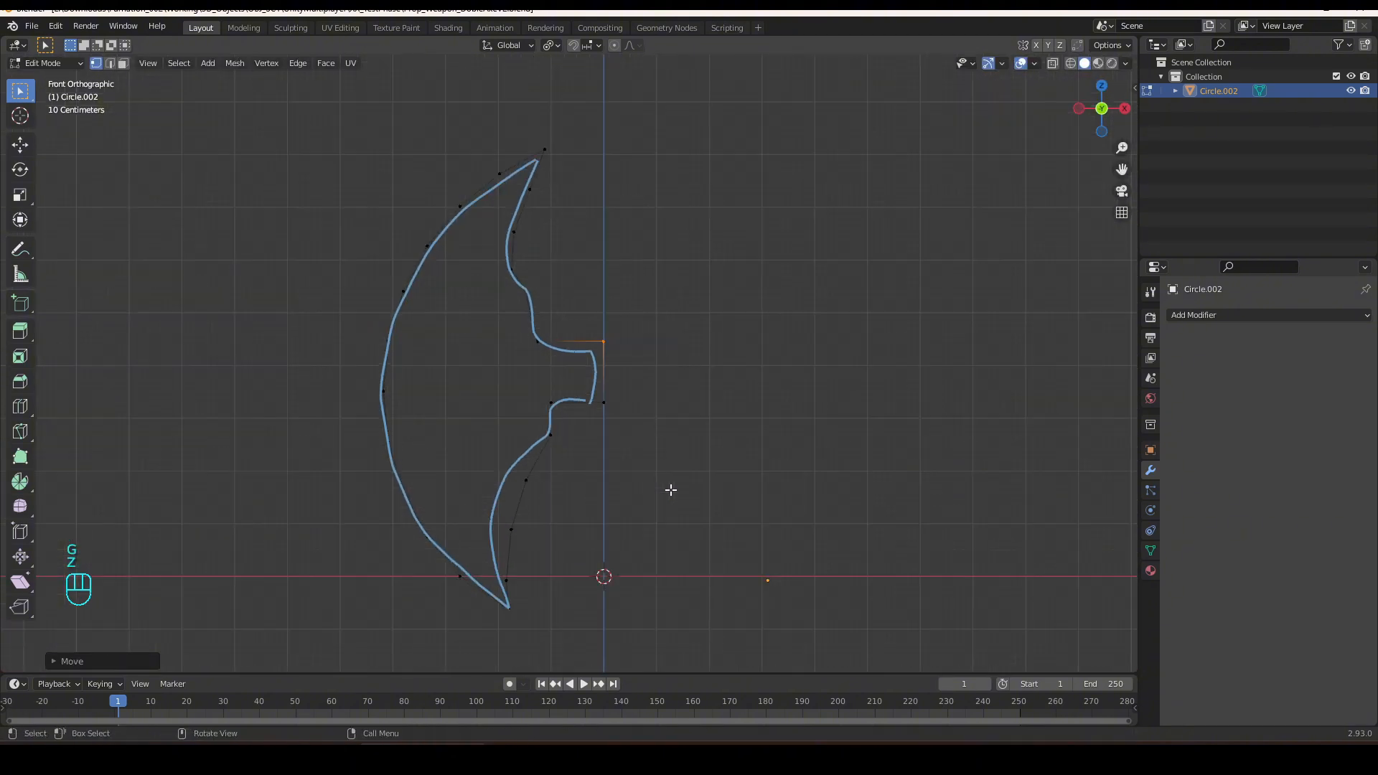
Move the lower inner arc's three vertices between the tip and the neck onto the blade sketch's curve.
key("a")
scroll(614, 495, "up", 3)
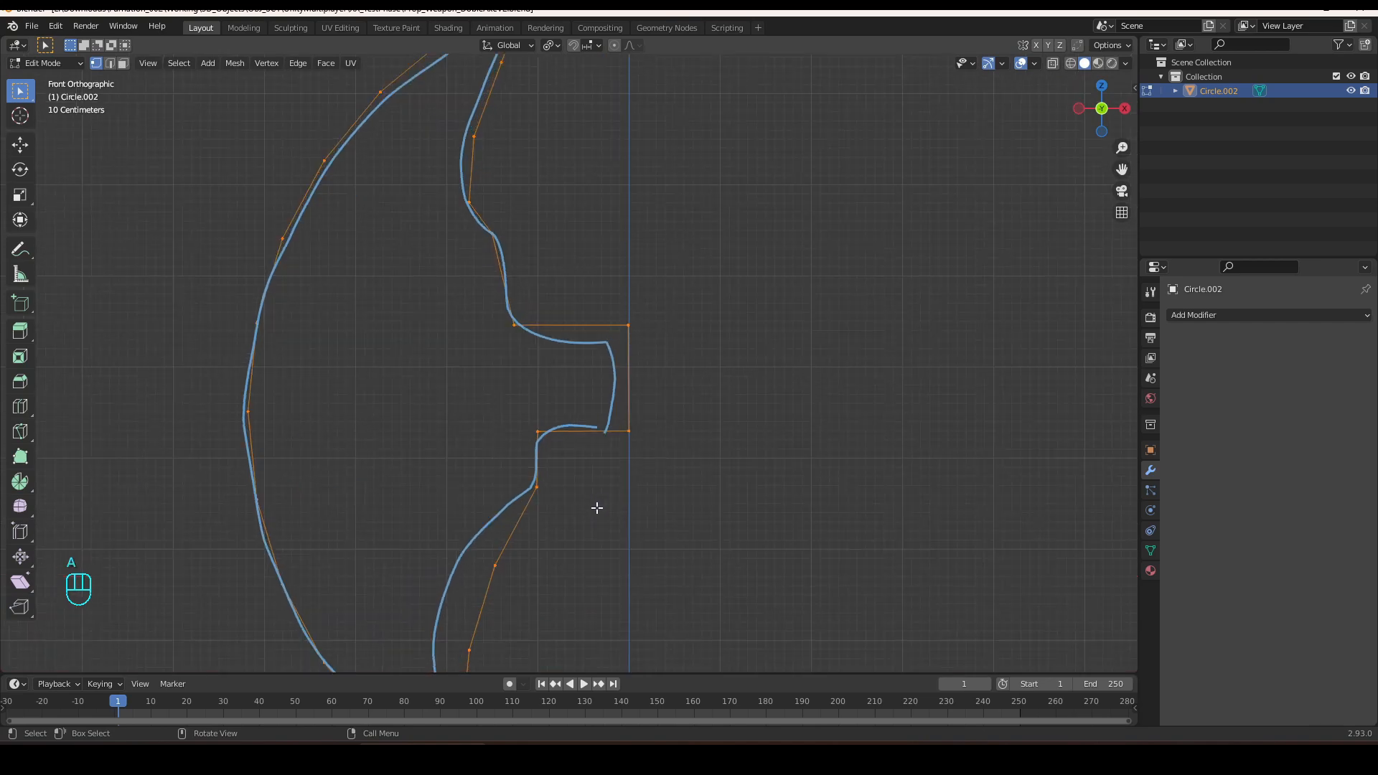
middle_click_drag(582, 528, 626, 425, "shift")
left_click_drag(466, 571, 589, 621)
key("g")
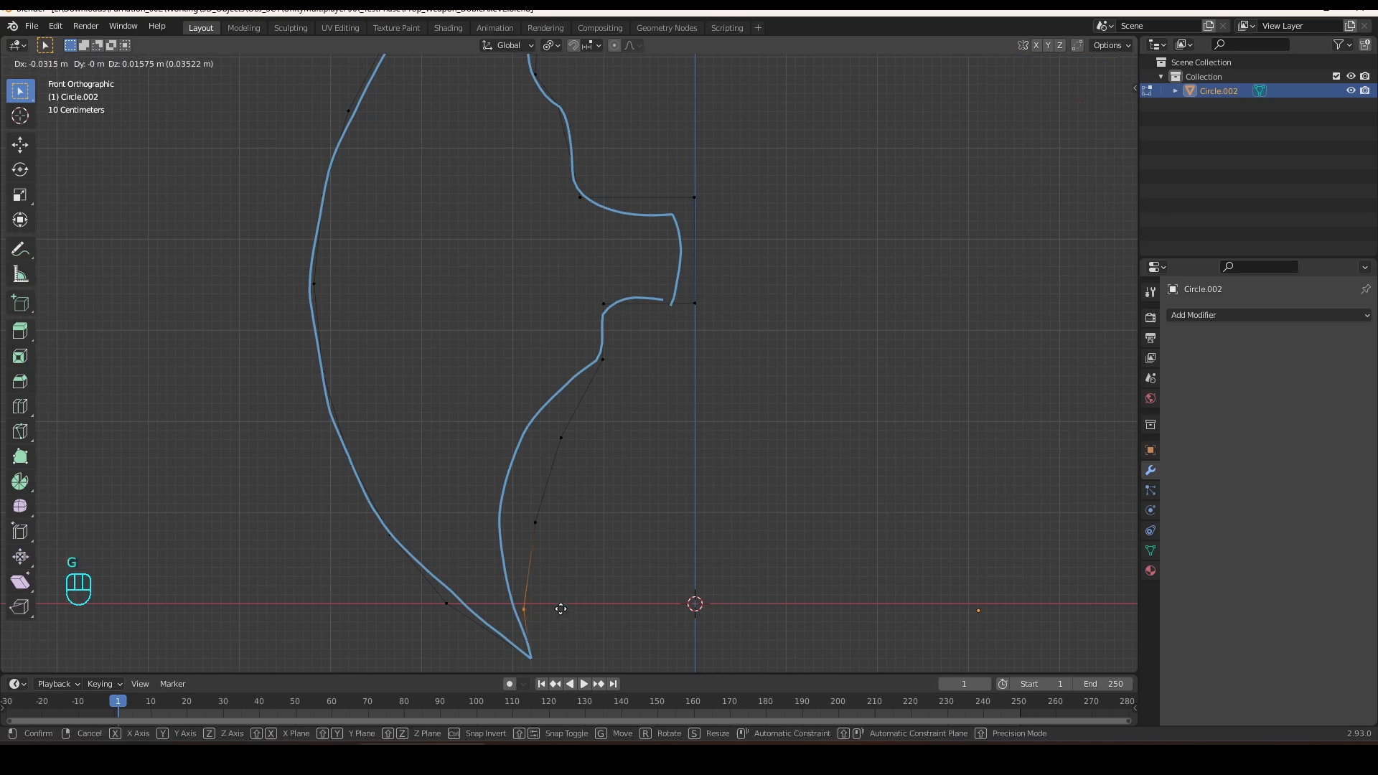
key("g")
key("g")
left_click(585, 457)
Bevel the two corner vertices below the neck with 3 segments each to round them along the sketch.
scroll(573, 357, "up", 3)
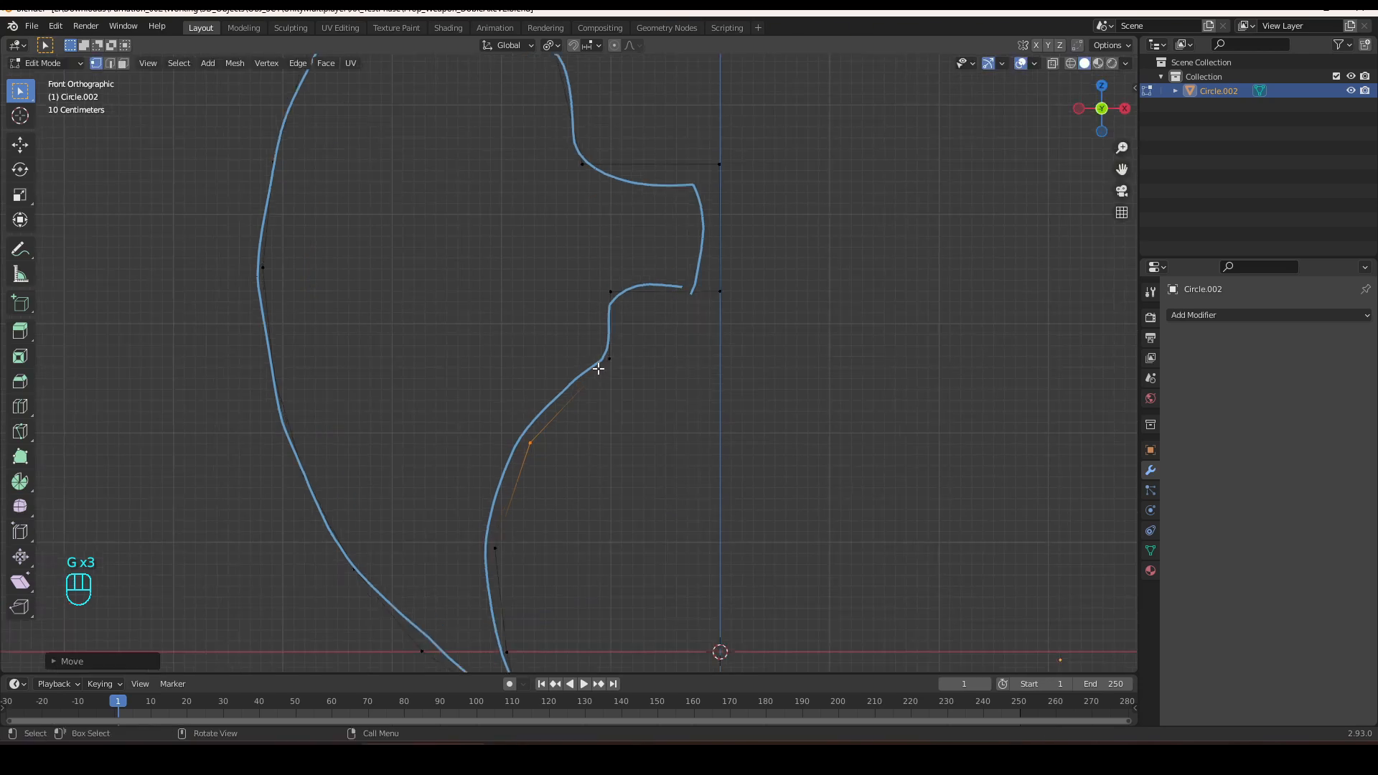
left_click(627, 357)
key("shift+ctrl+b")
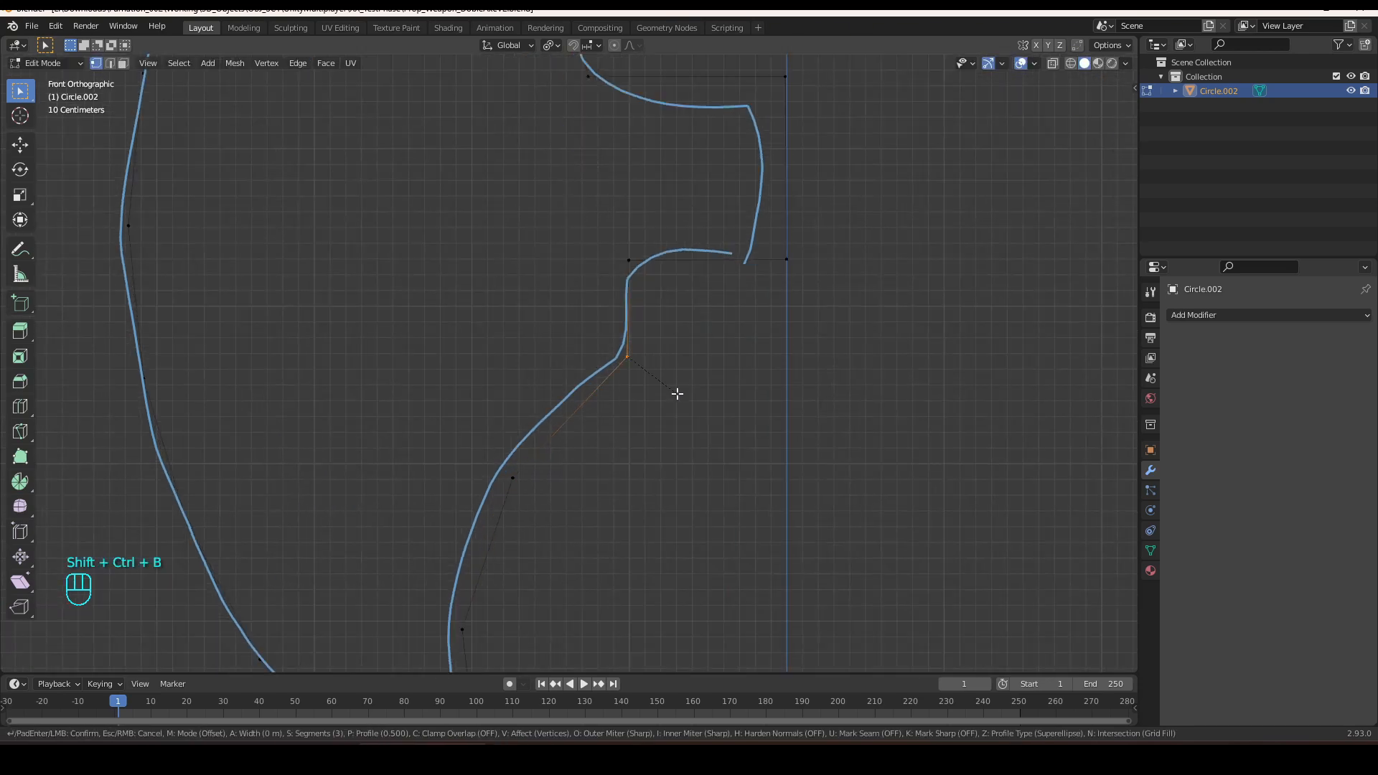
left_click(707, 414)
left_click_drag(605, 247, 631, 268)
key("shift+ctrl+b")
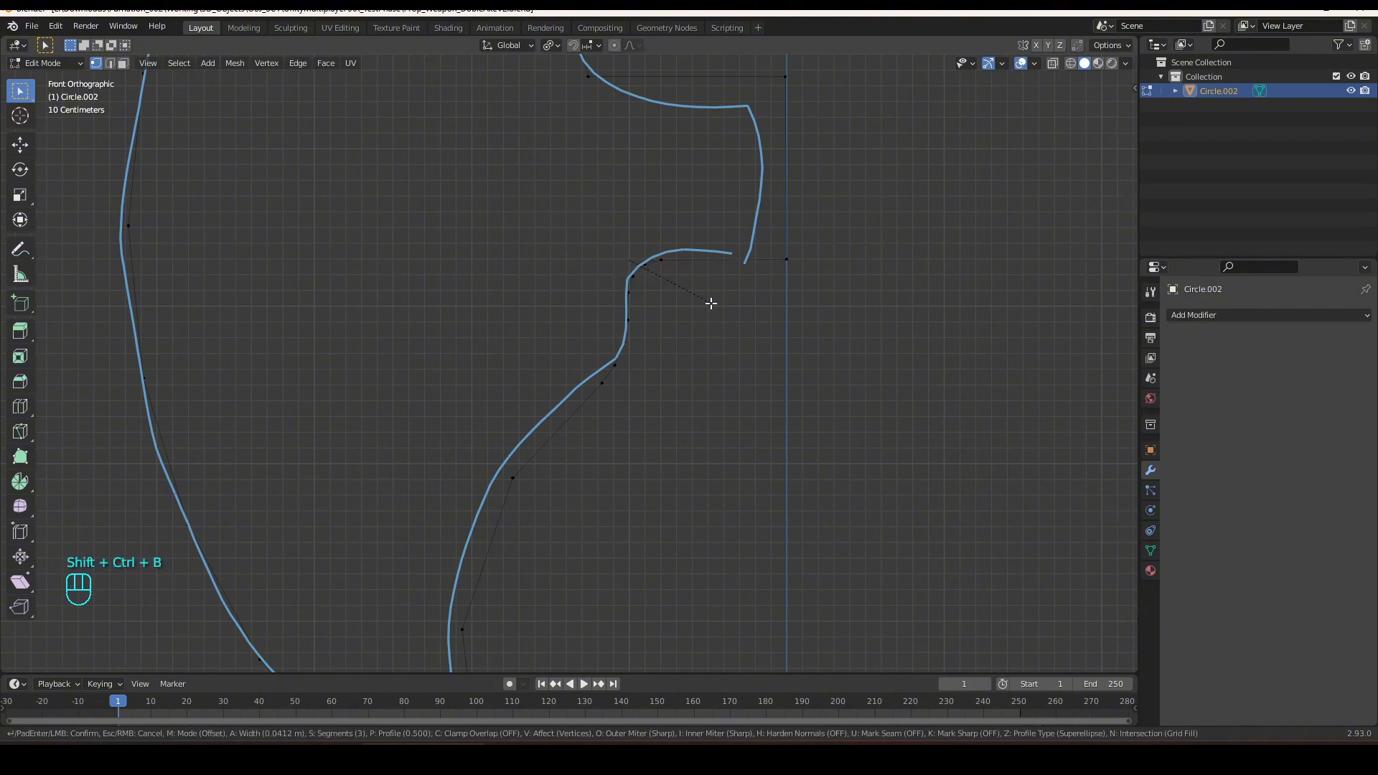
left_click(713, 302)
Bevel the neck's upper inner corner vertex with 3 segments to follow the sketched curve.
middle_click_drag(687, 218, 722, 433, "shift")
left_click_drag(583, 261, 650, 329)
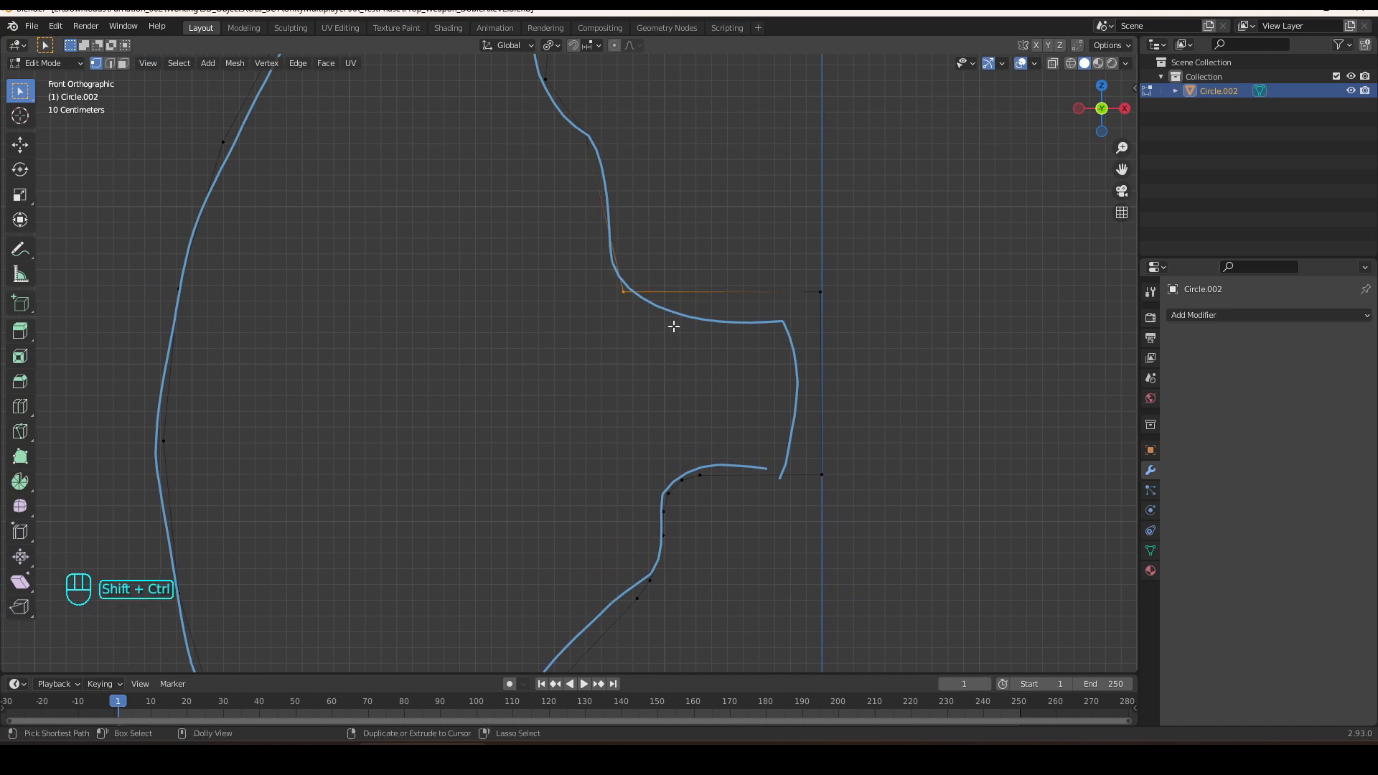
key("shift+ctrl+b")
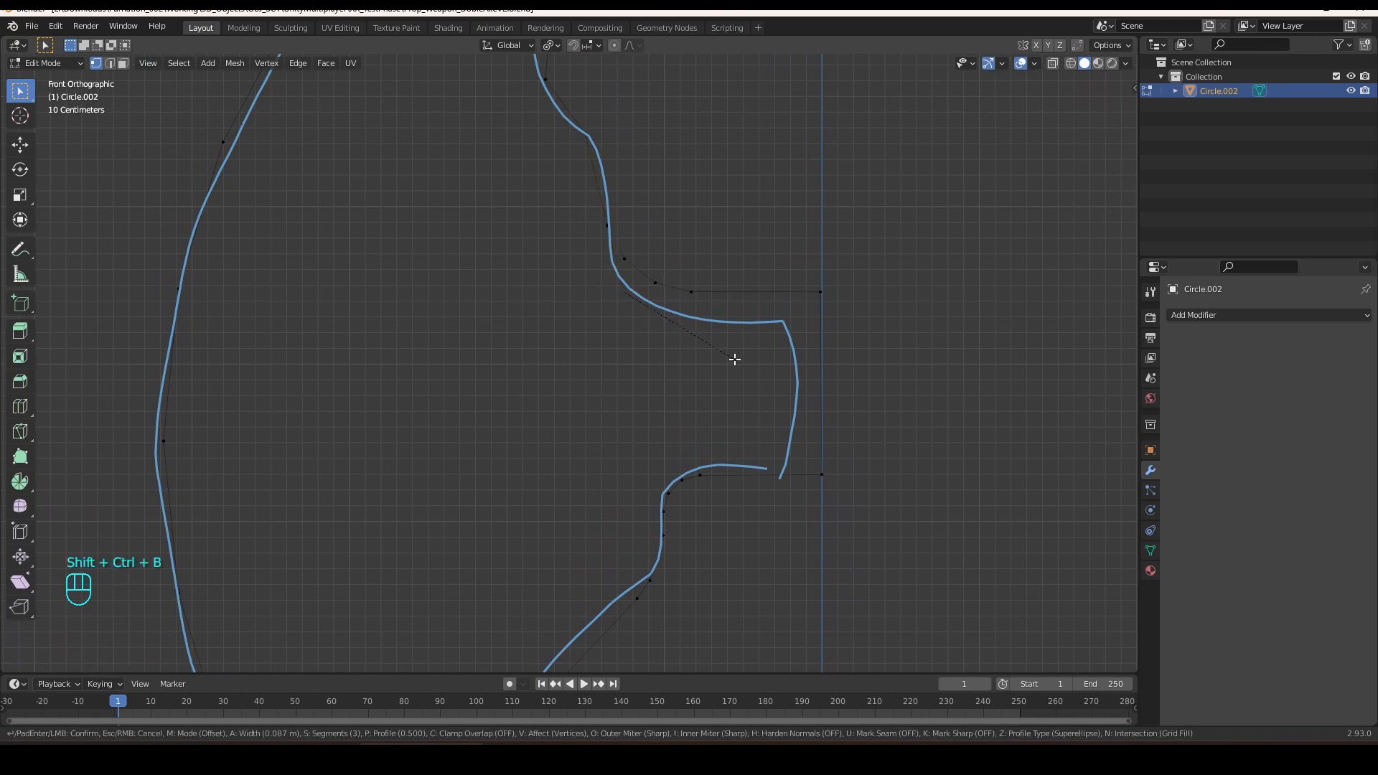
left_click(725, 354)
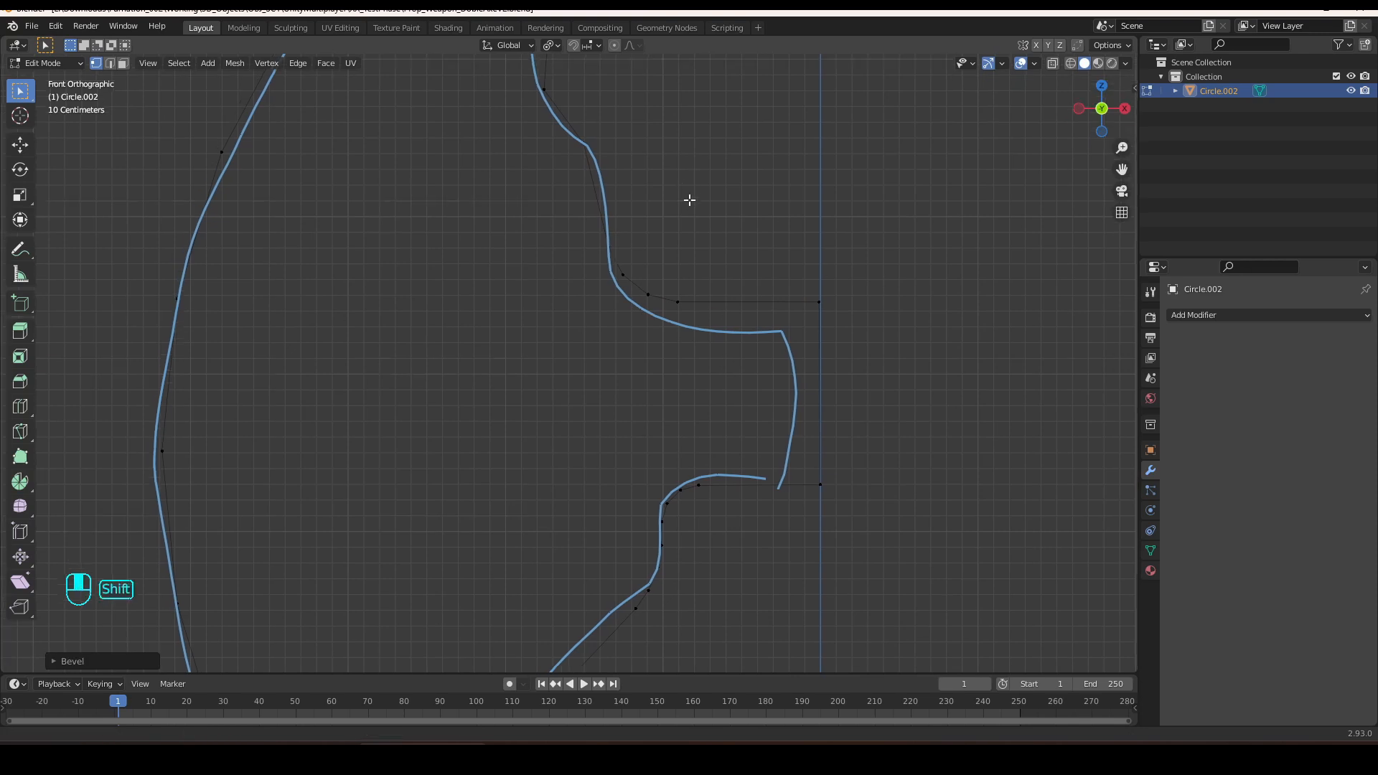
Bevel the small corner vertex above the neck on the upper inner curve.
middle_click_drag(689, 200, 689, 424, "shift")
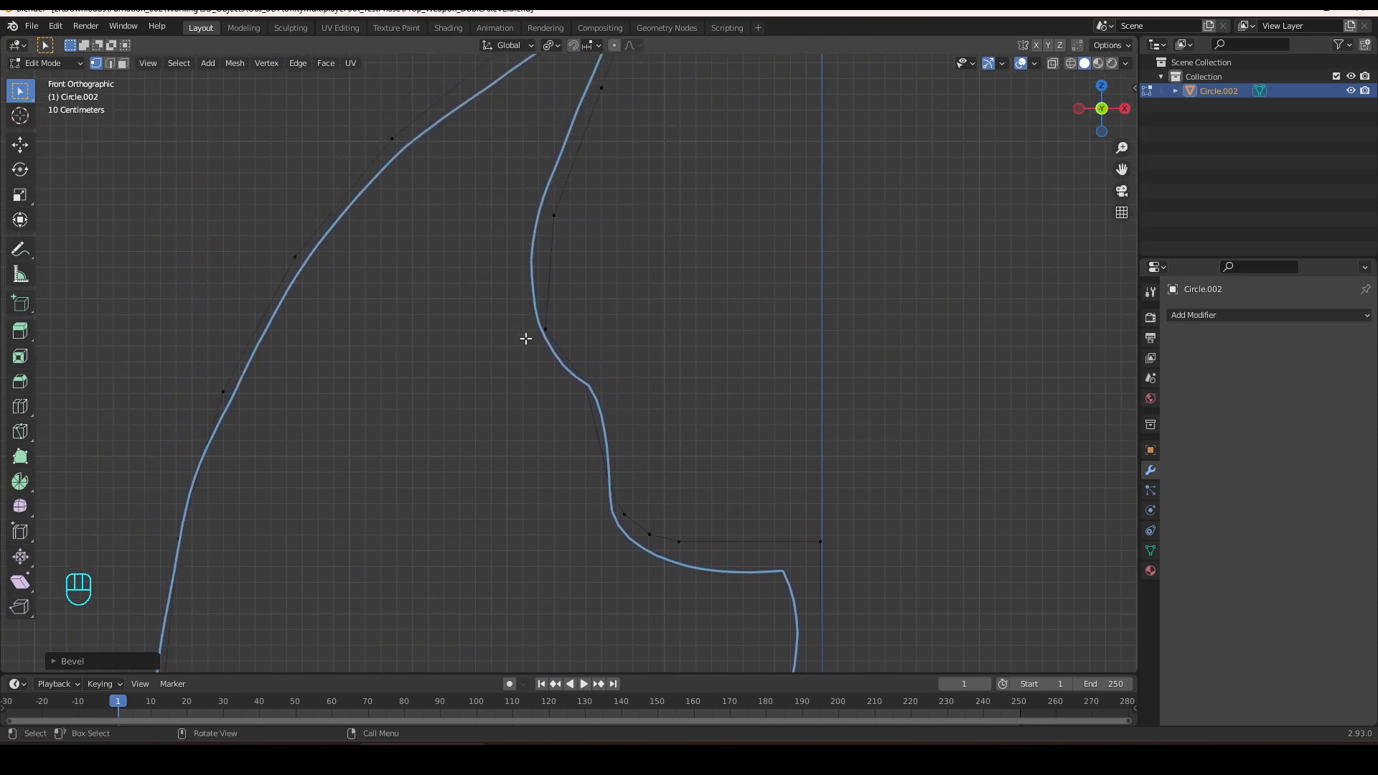
left_click_drag(555, 361, 612, 401)
key("shift+ctrl+v")
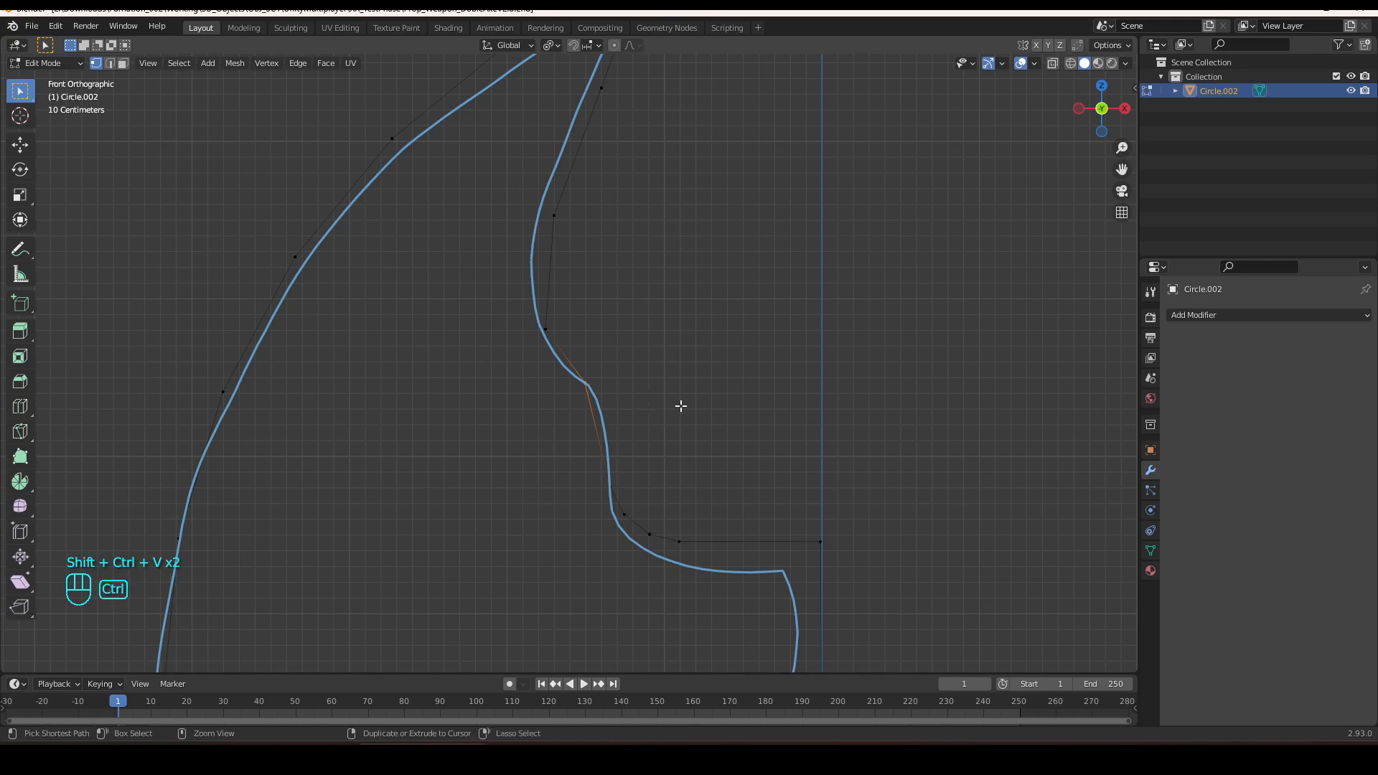
key("shift+ctrl+b")
left_click(716, 423)
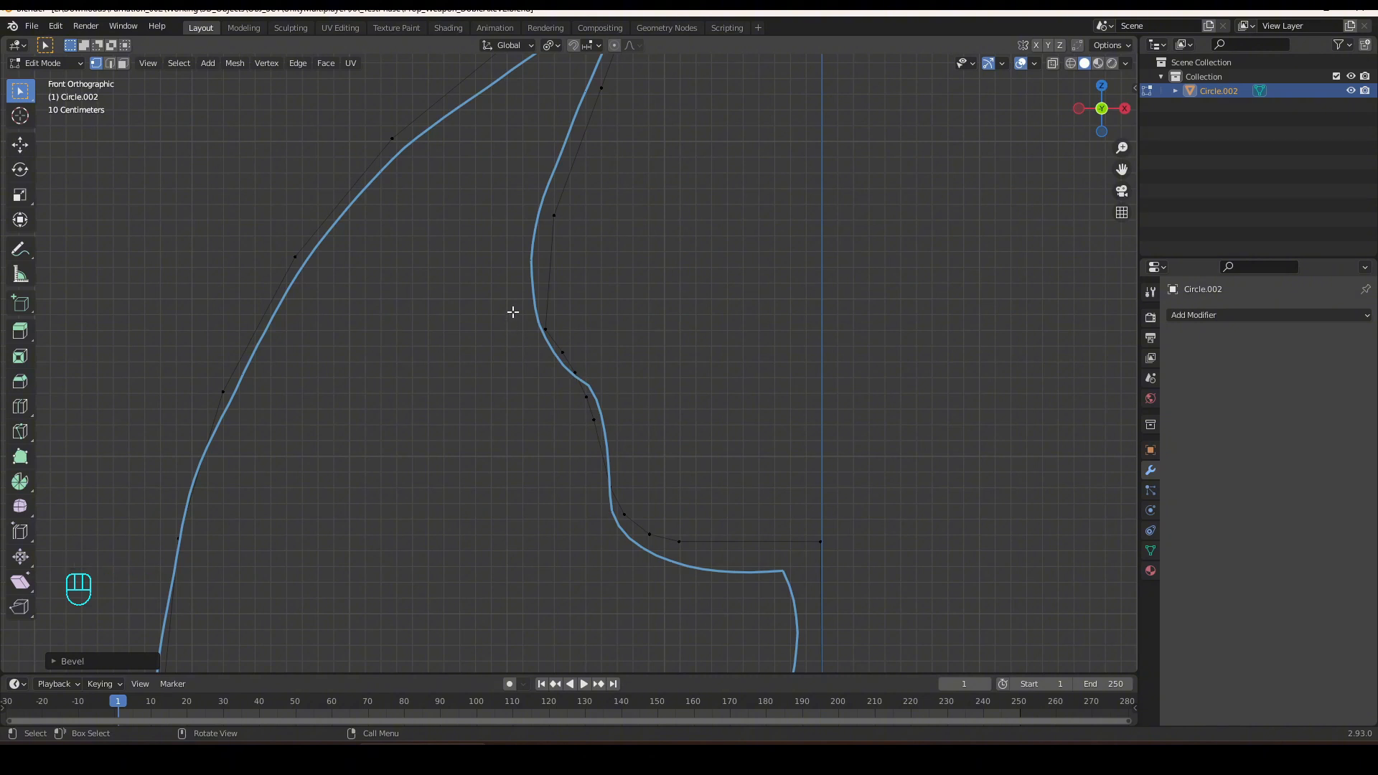
Move the group of beveled vertices just above the neck's upper inner corner closer to the sketched curve.
left_click_drag(512, 312, 645, 428)
key("g")
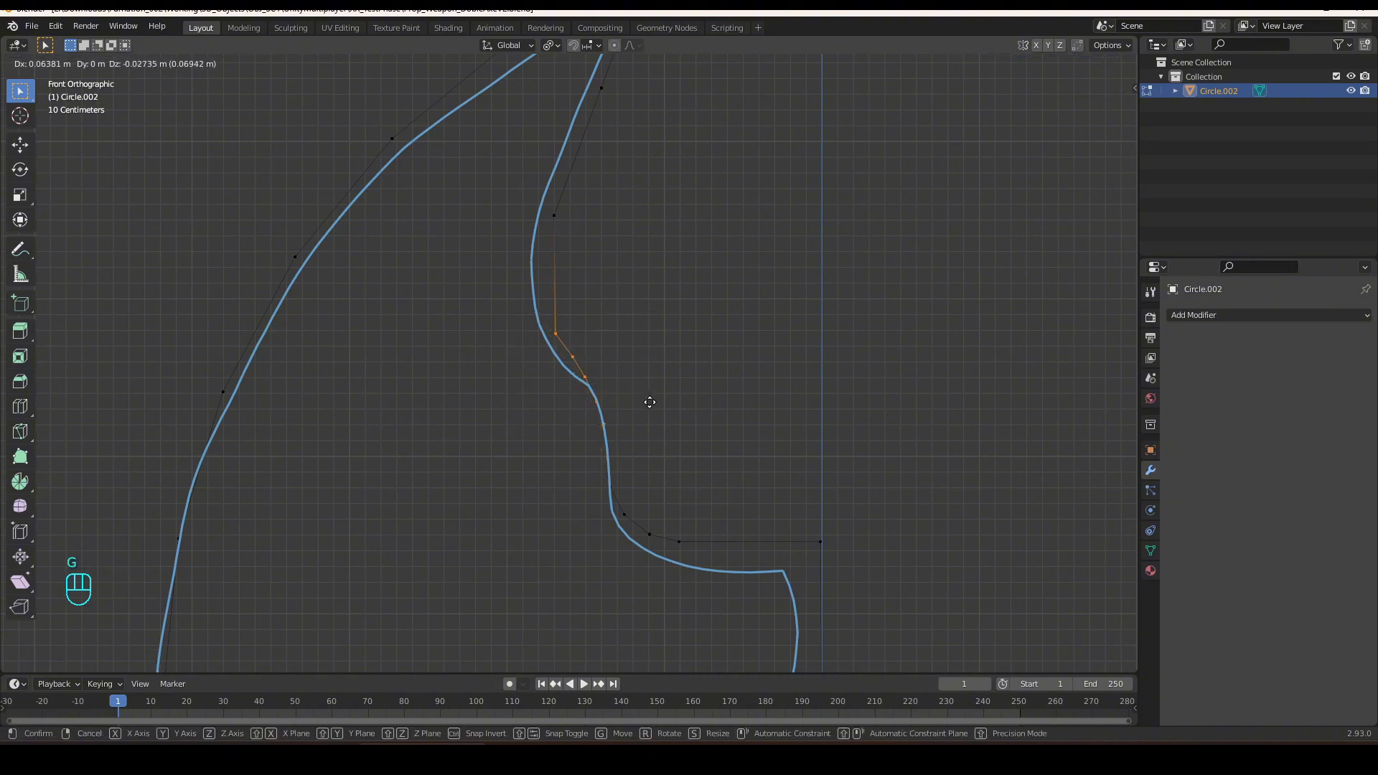
left_click(648, 401)
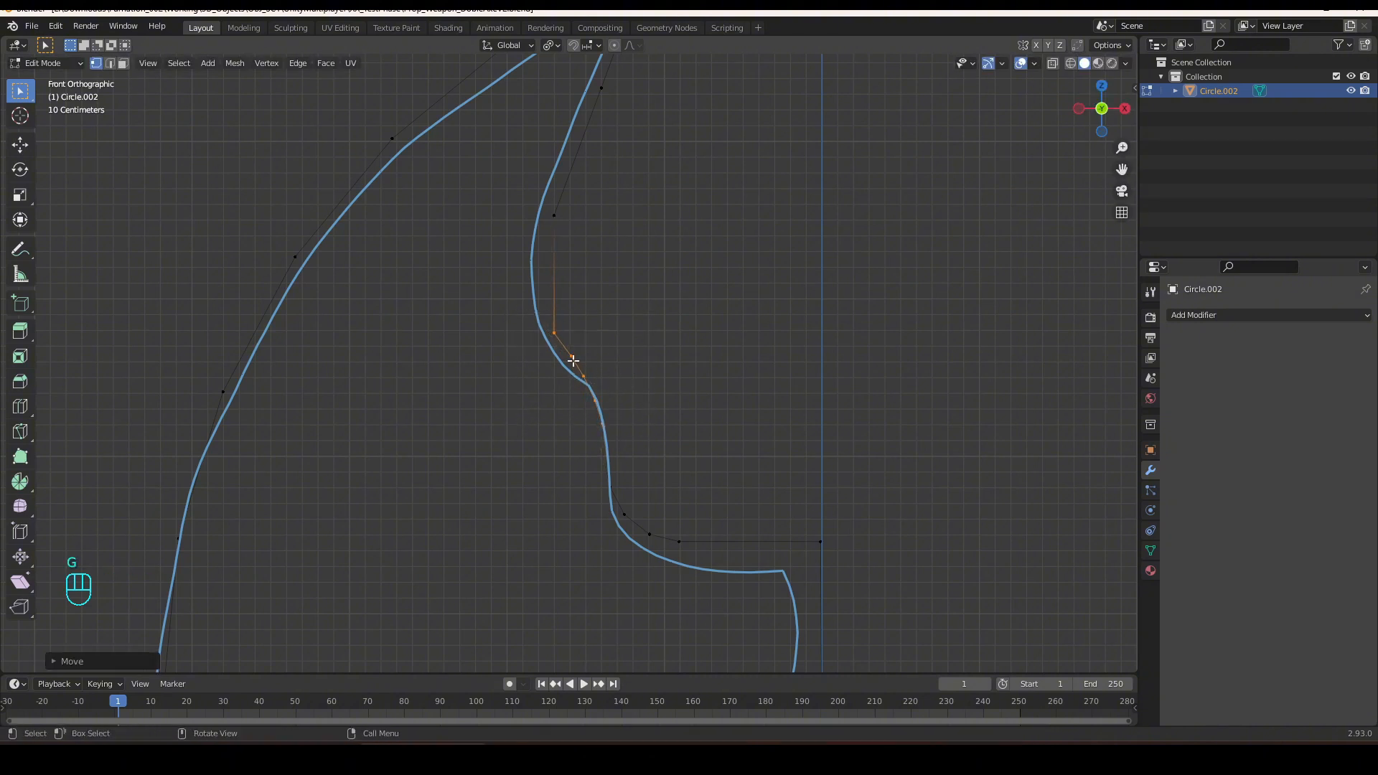
Move the two vertices of the upper inner curve below the upper tip closer to the sketched line.
left_click(551, 331)
left_click(554, 216)
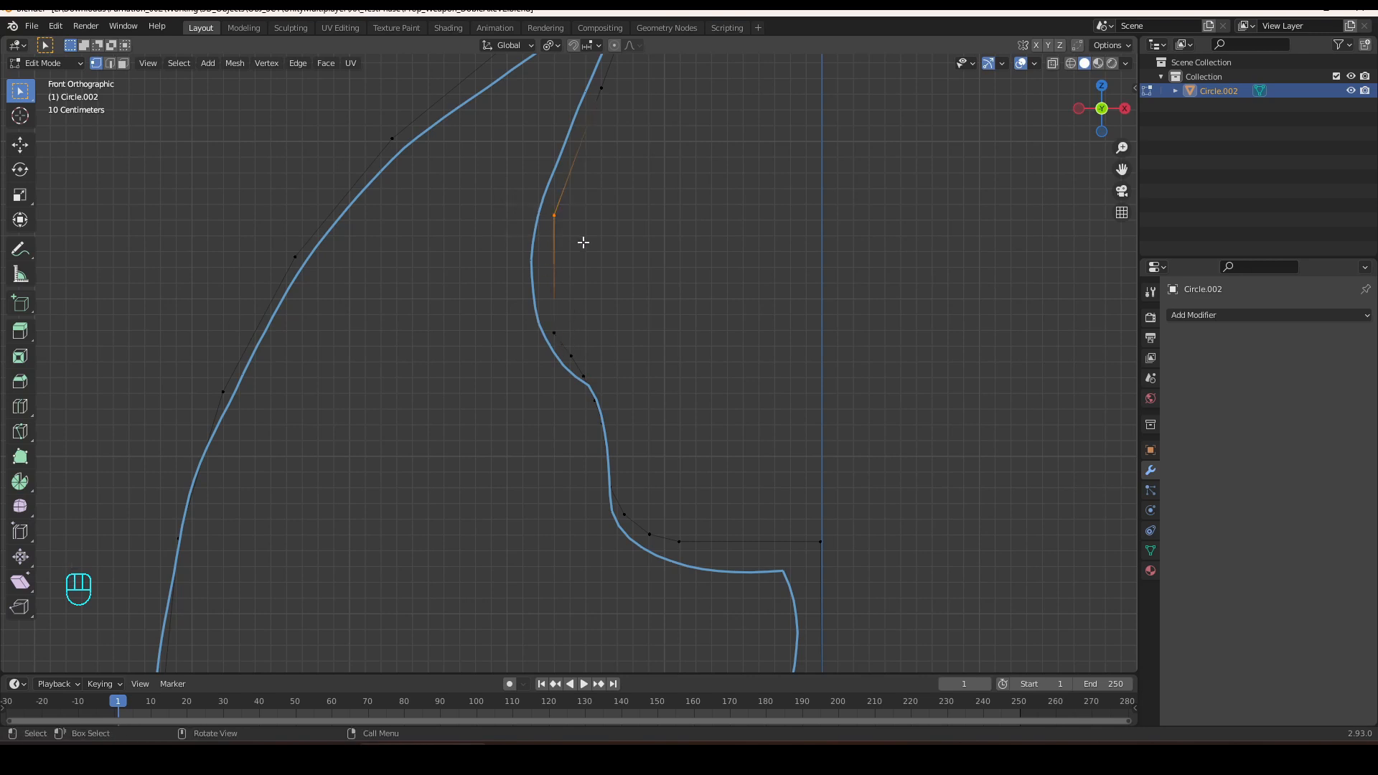
key("g")
left_click(572, 234)
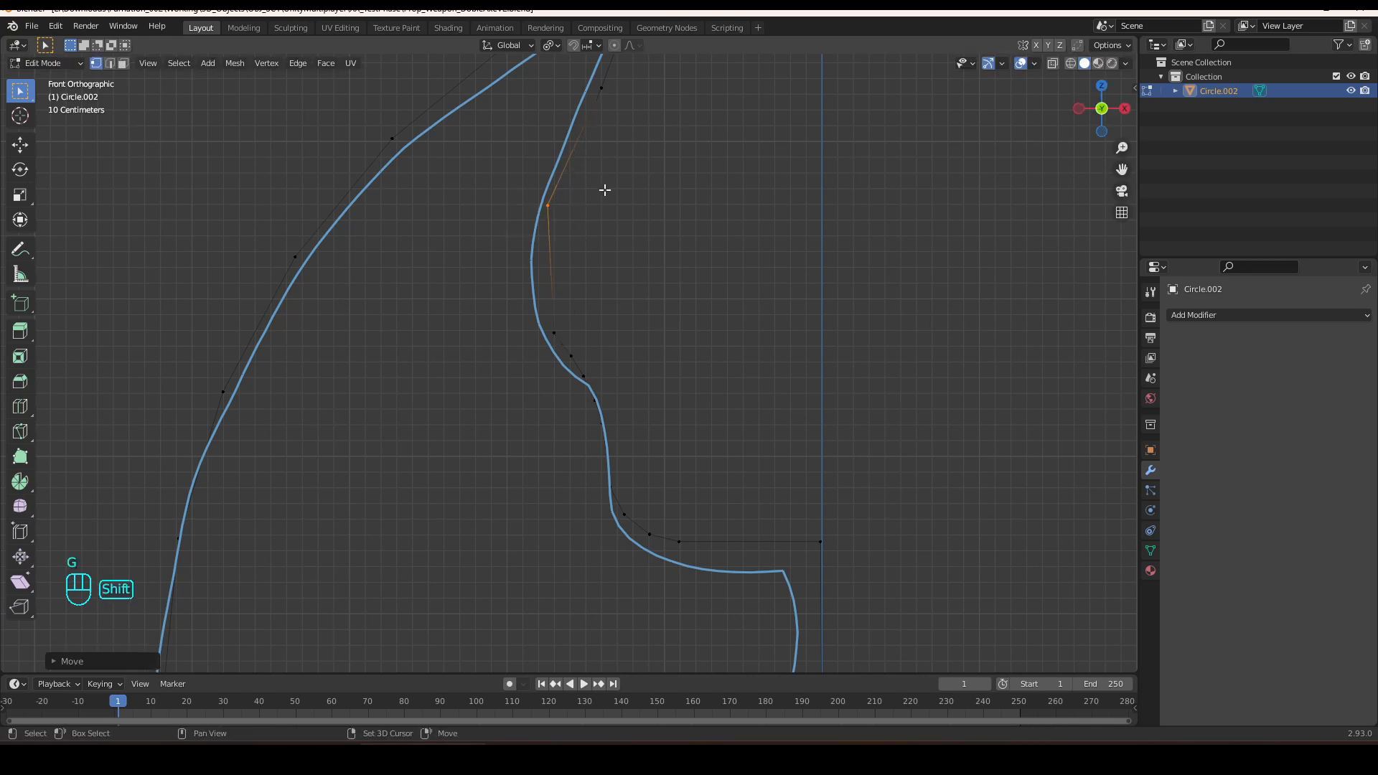
middle_click_drag(603, 191, 620, 324, "shift")
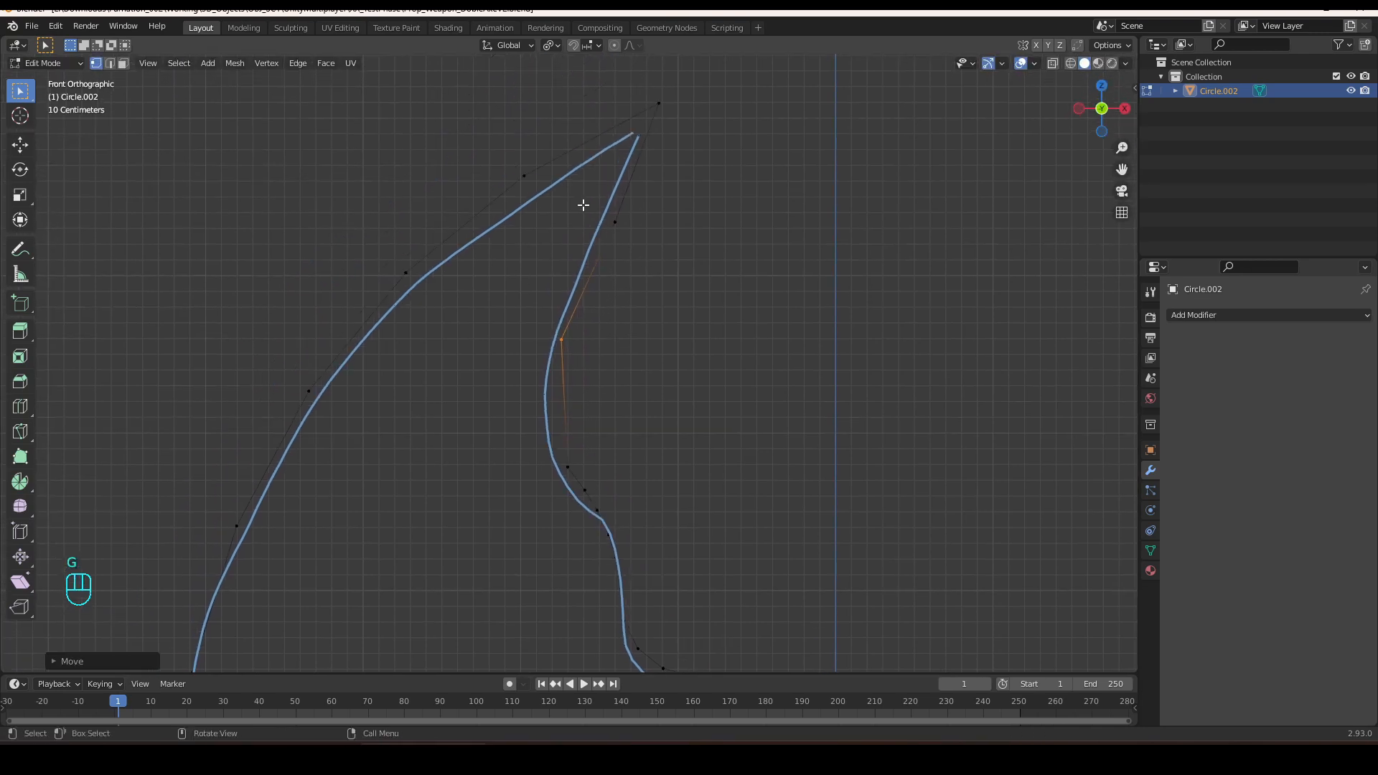
key("g")
left_click(638, 249)
Subdivide the long segment of the upper inner curve and shift its new midpoint vertex about 0.07 m toward the sketched line.
scroll(648, 286, "down", 4)
key("a")
middle_click_drag(736, 443, 708, 178, "shift")
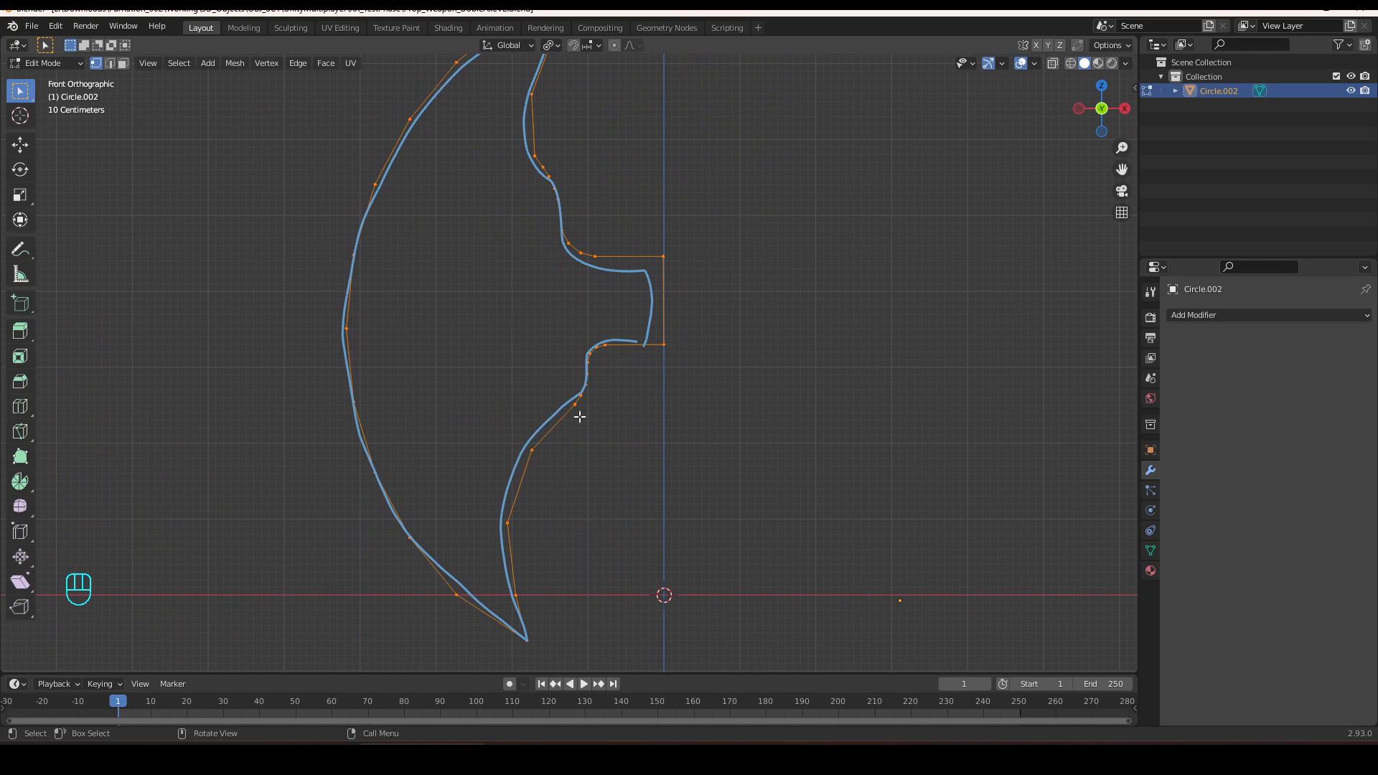
middle_click_drag(557, 330, 588, 447, "shift")
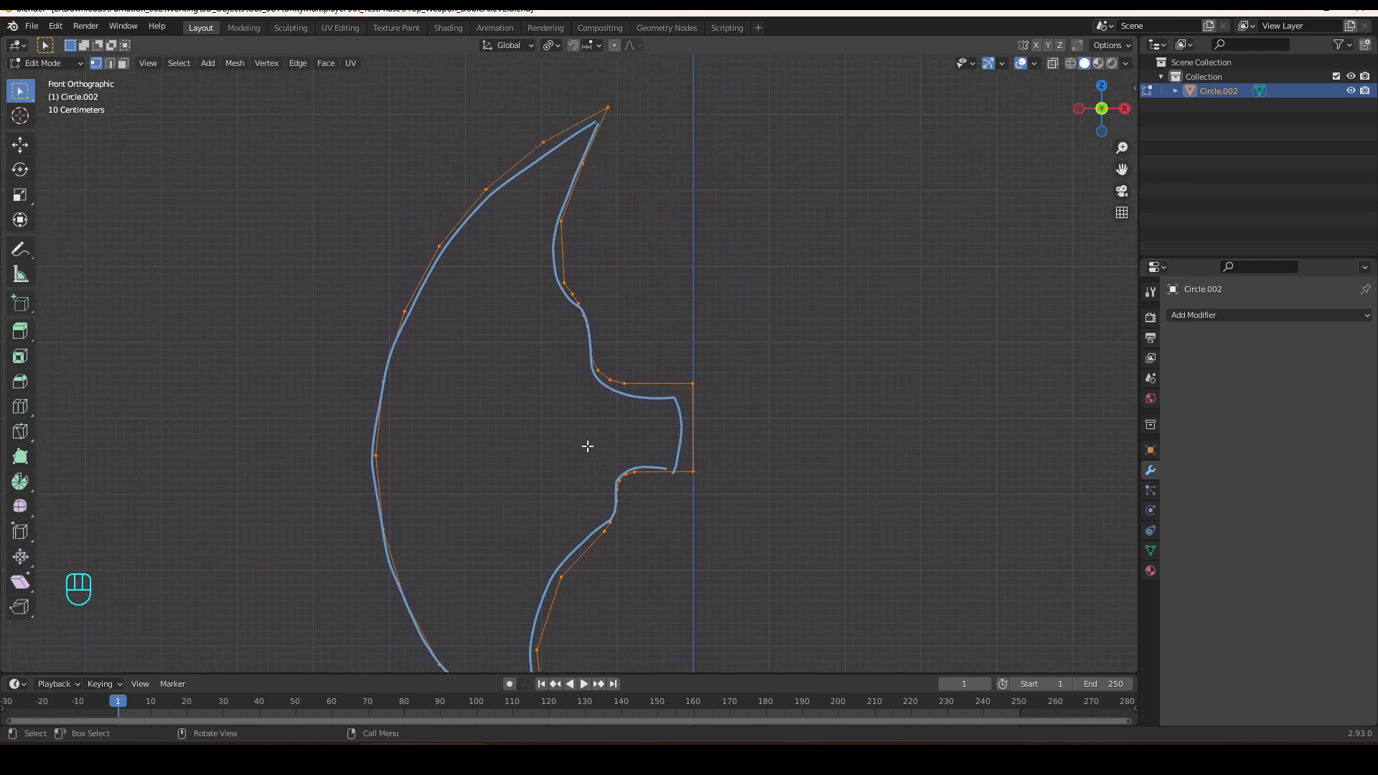
scroll(543, 231, "up", 2)
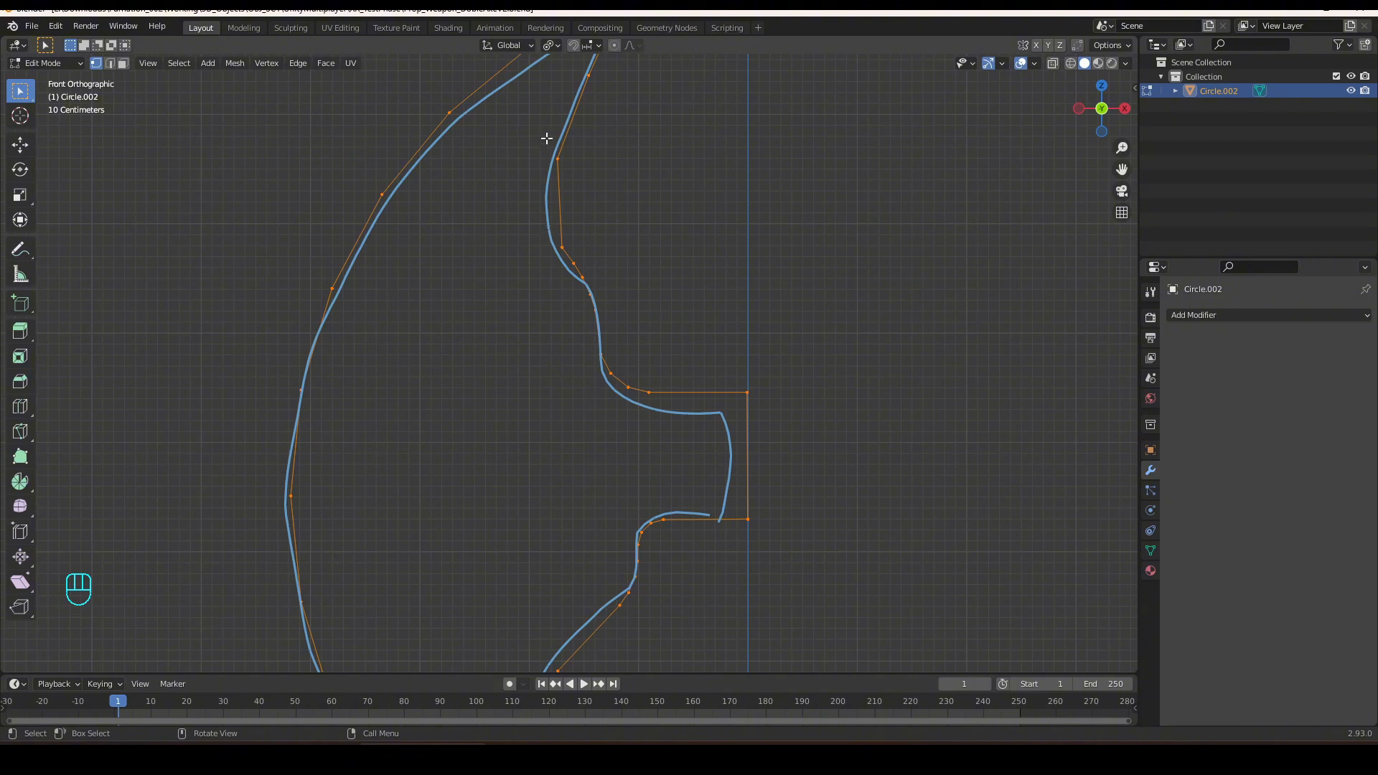
left_click_drag(540, 138, 593, 262)
scroll(594, 261, "up", 3)
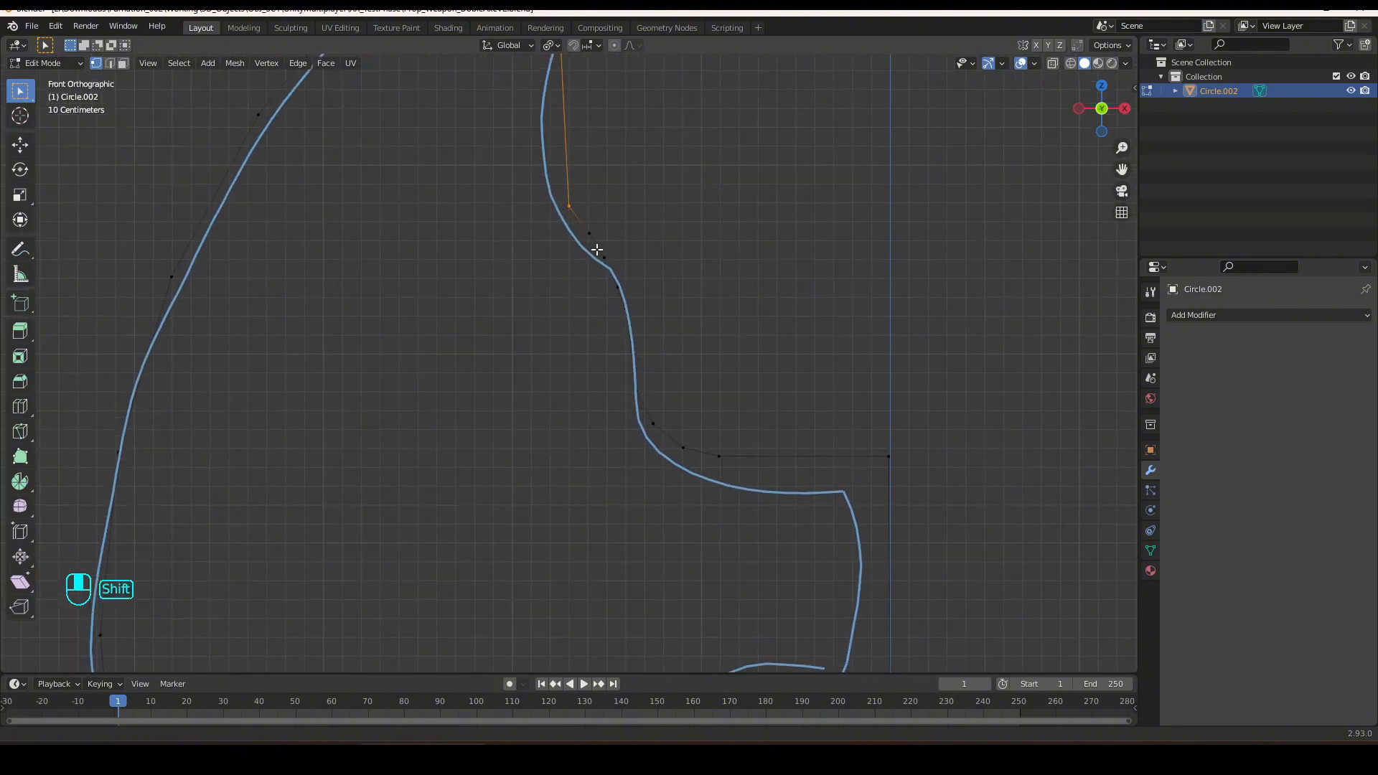
middle_click_drag(597, 249, 575, 259, "shift")
right_click(575, 259)
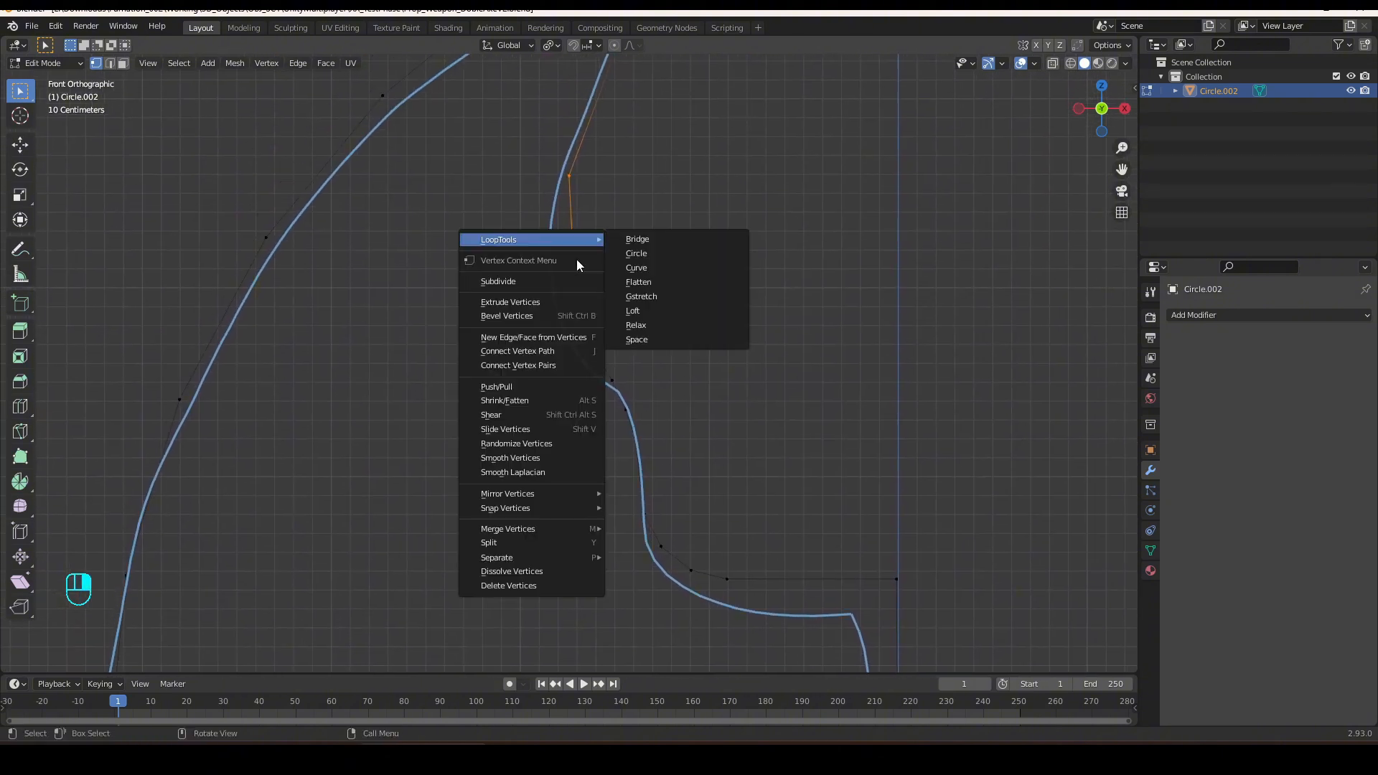
left_click(522, 281)
left_click(573, 252)
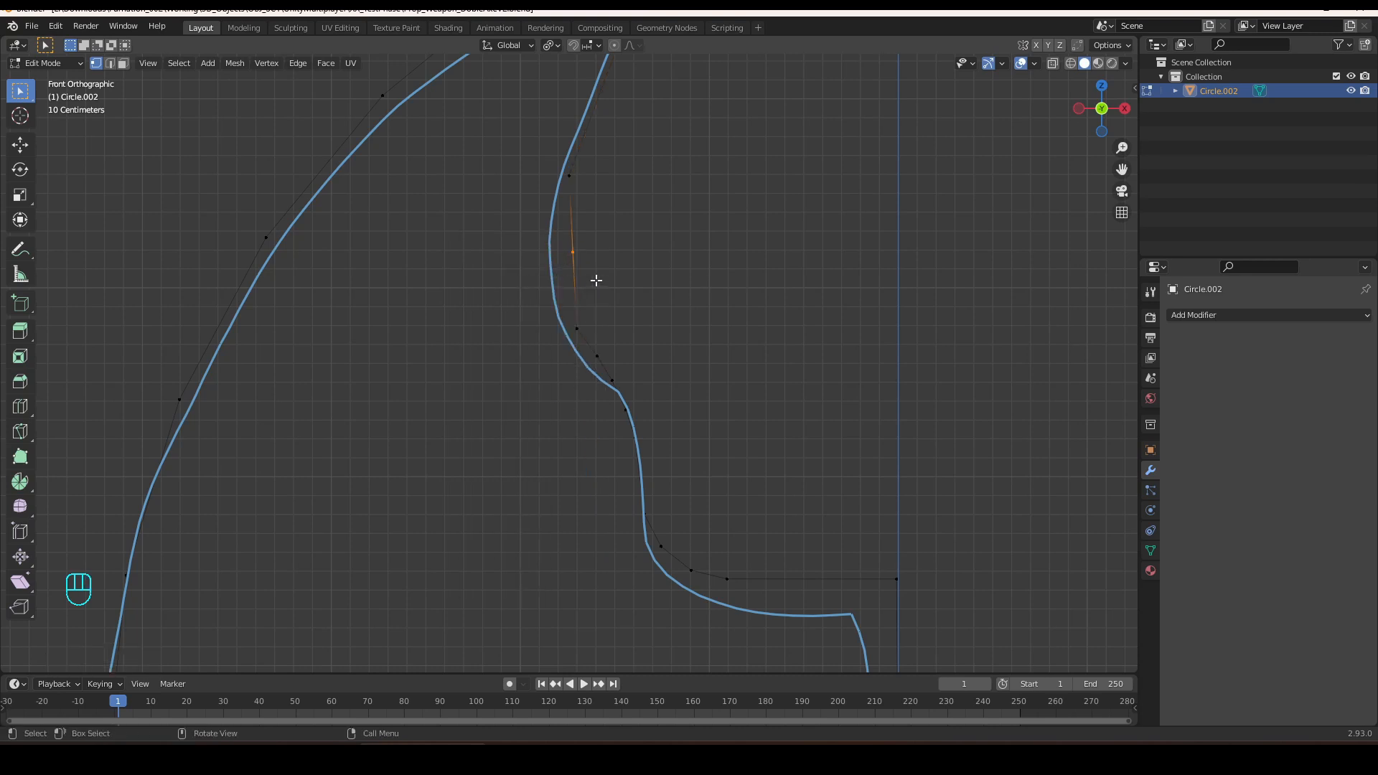
key("g")
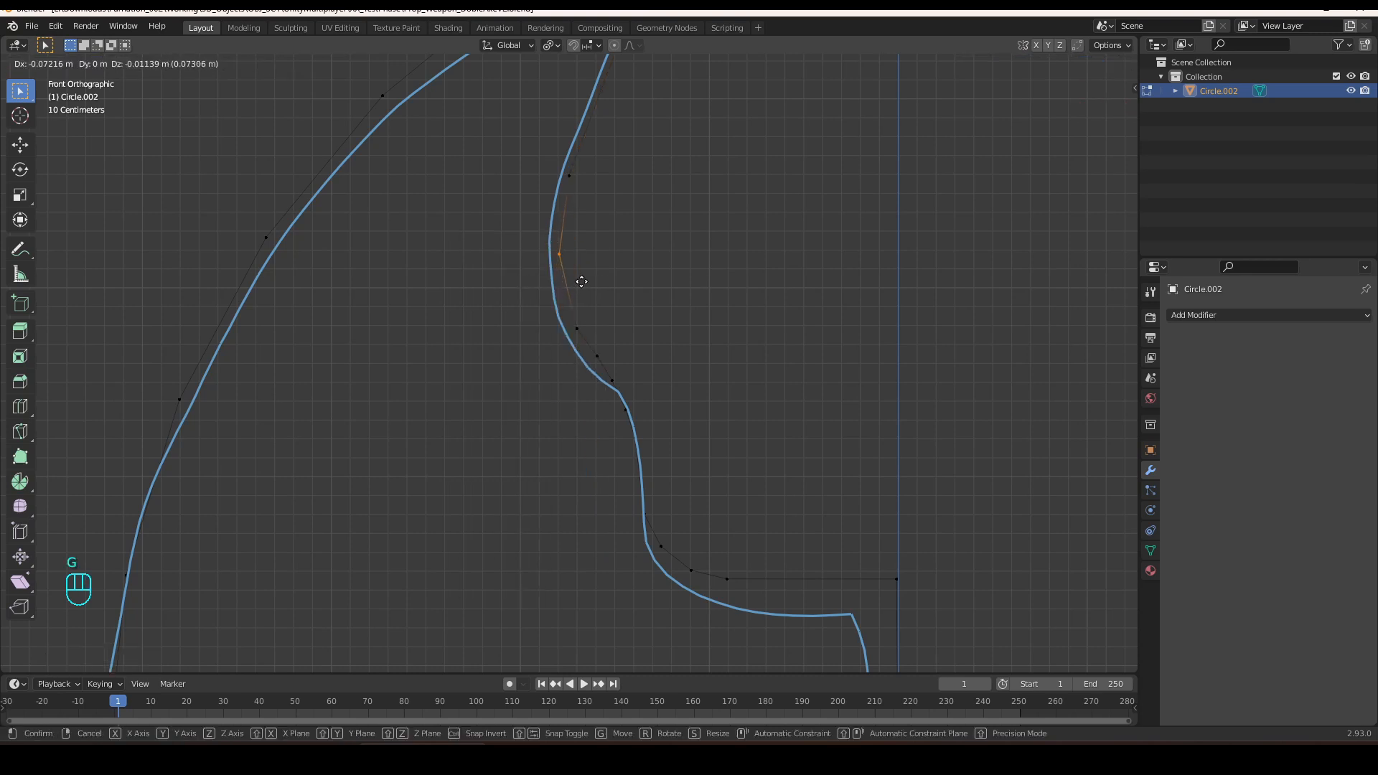
left_click(583, 281)
Bevel the midpoint vertex of the upper inner curve with 3 segments and a width of about 0.033 m.
key("shift+ctrl+b")
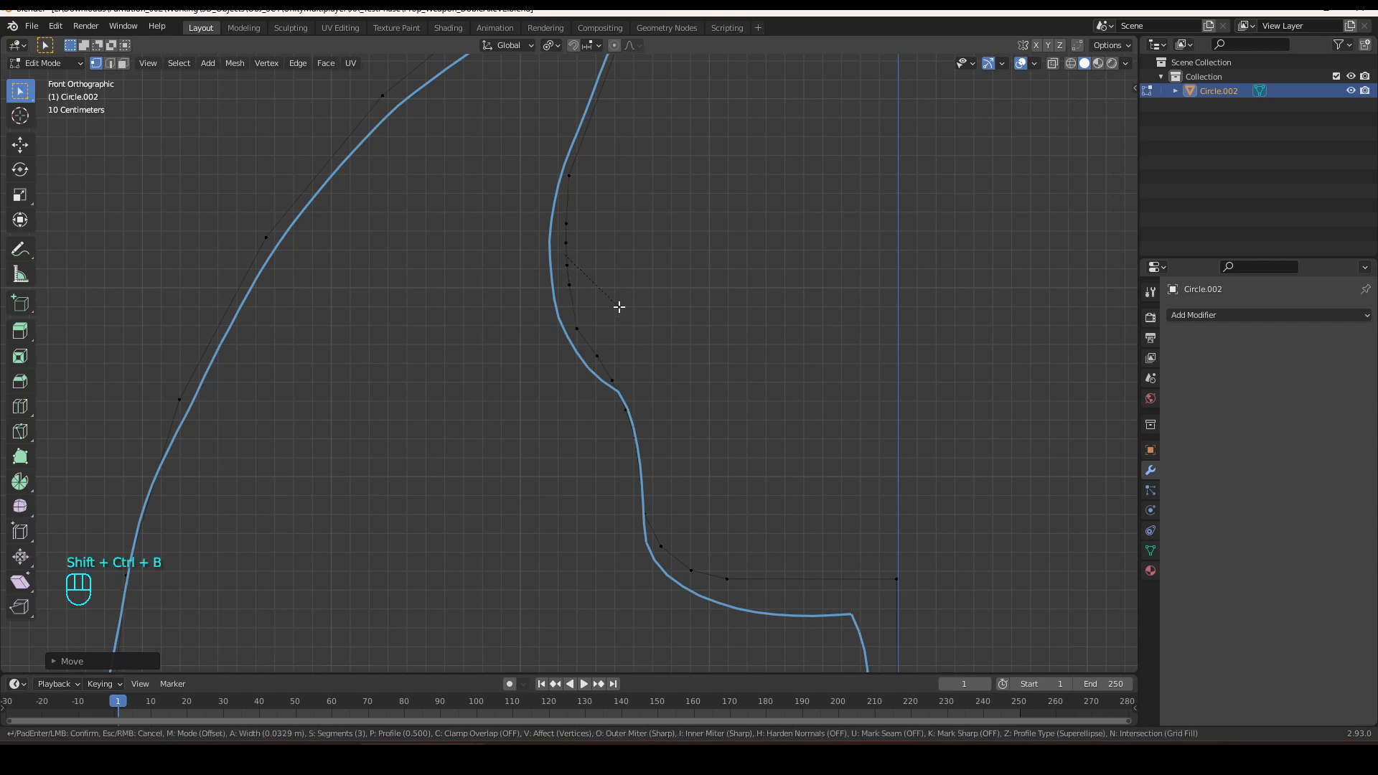
left_click(620, 307)
scroll(629, 285, "down", 3)
key("a")
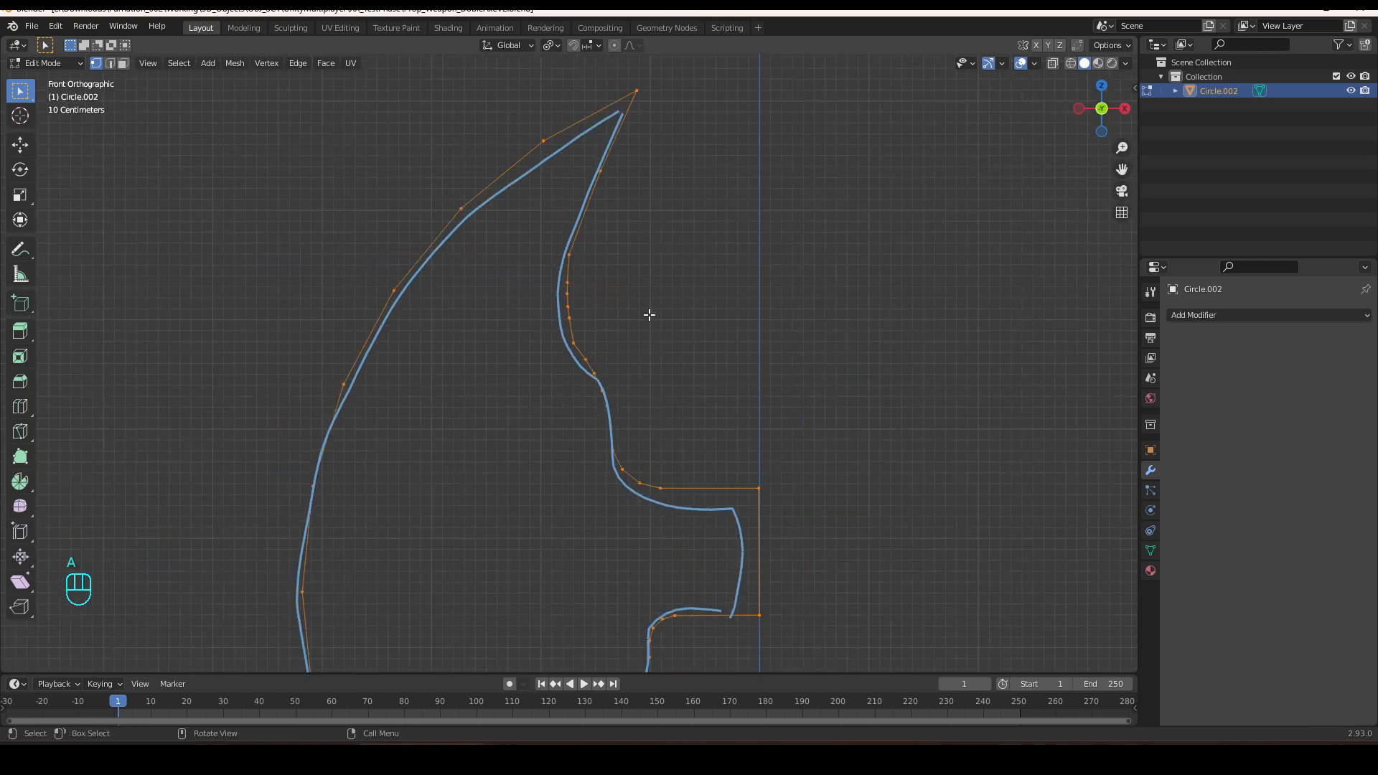
Bevel the lower inner arc's three vertices together with 3 segments and a width of about 0.052 m.
scroll(649, 314, "down", 2)
middle_click_drag(729, 412, 733, 218, "shift")
scroll(641, 468, "up", 1)
left_click(563, 416)
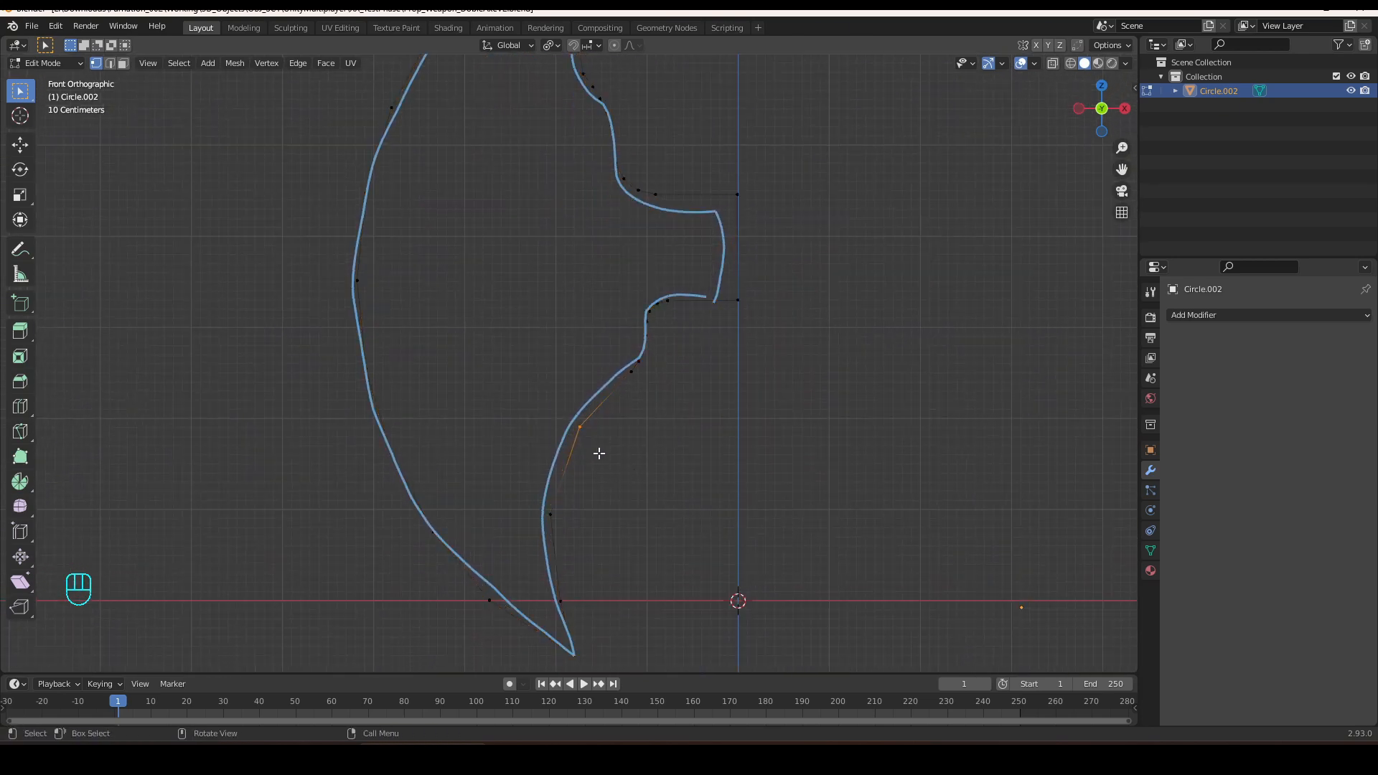
left_click(543, 491, "shift")
left_click(548, 590, "shift")
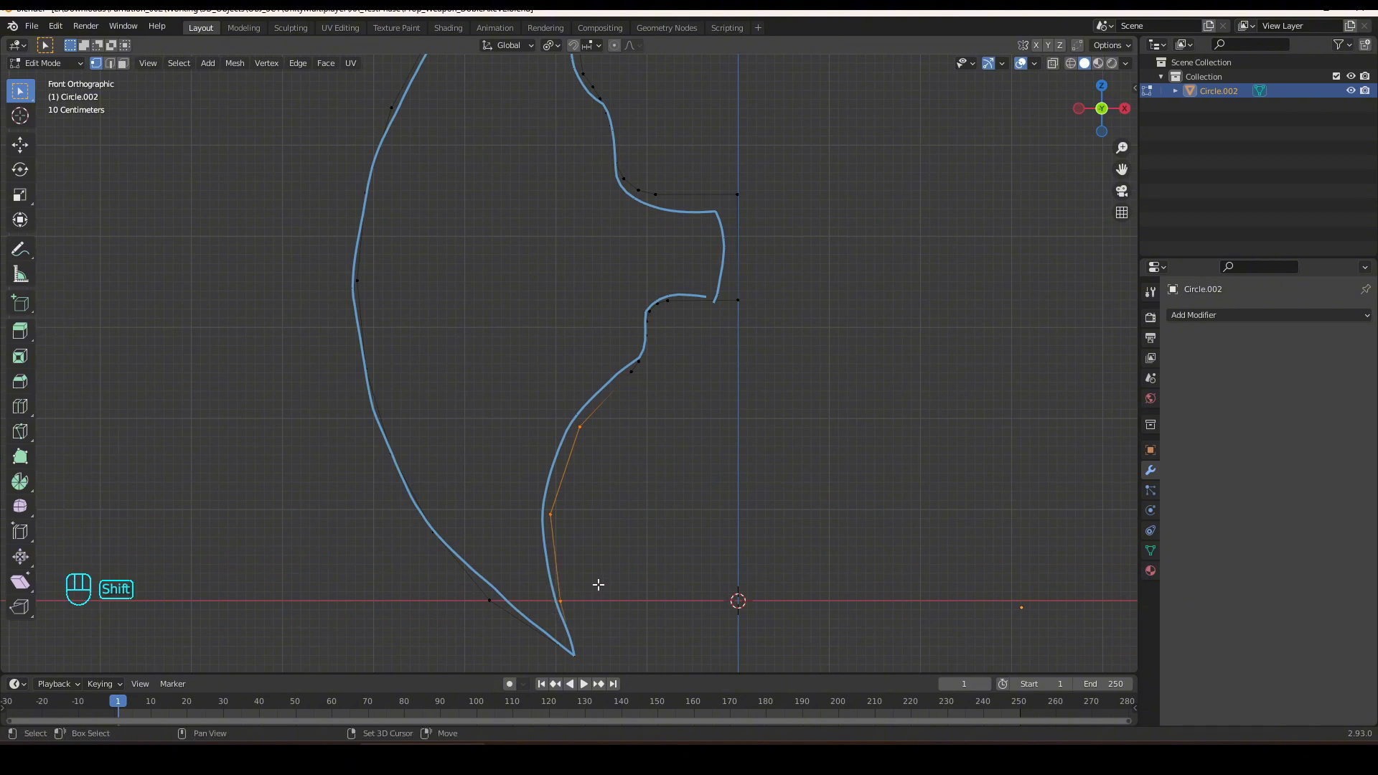
key("shift+ctrl+b")
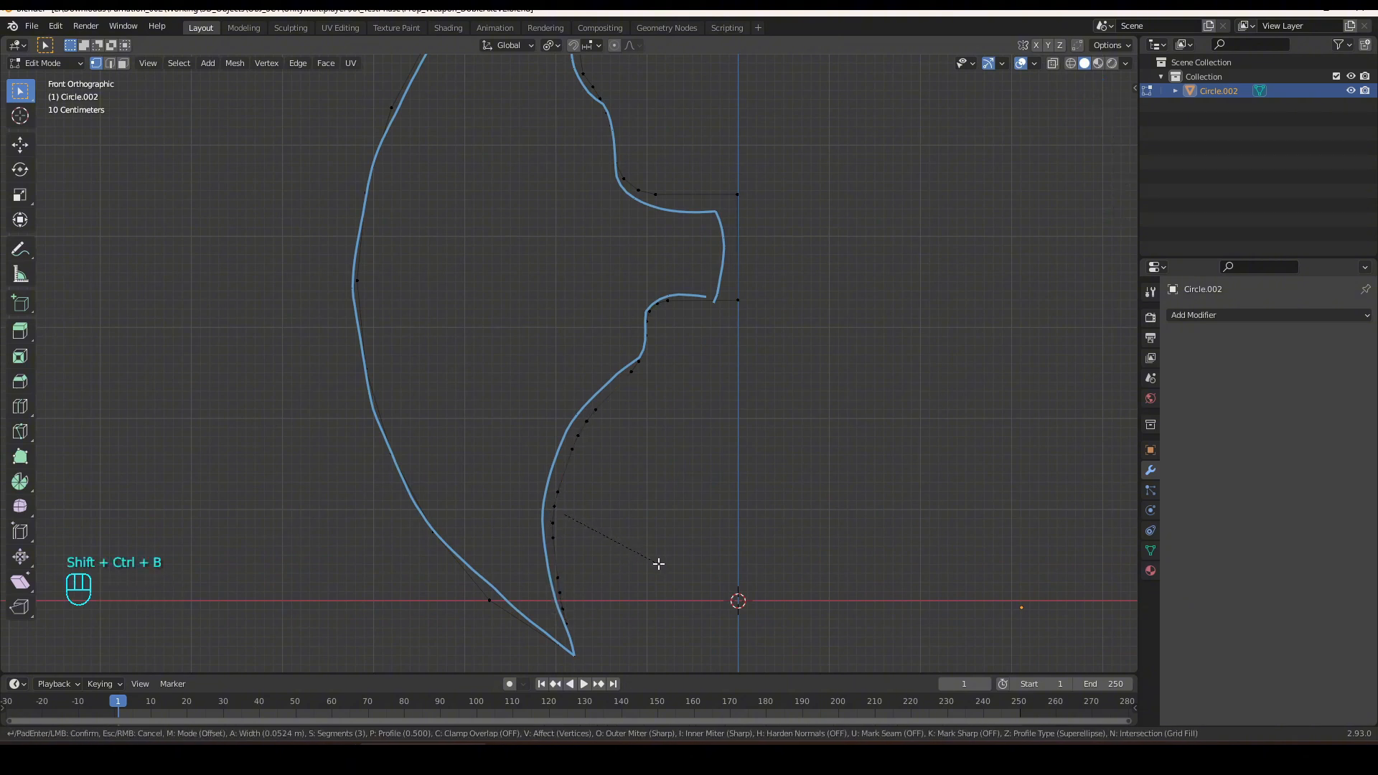
left_click(659, 565)
Nudge the outer edge's vertex next to the lower tip closer to the sketched line.
key("a")
scroll(665, 541, "down", 3)
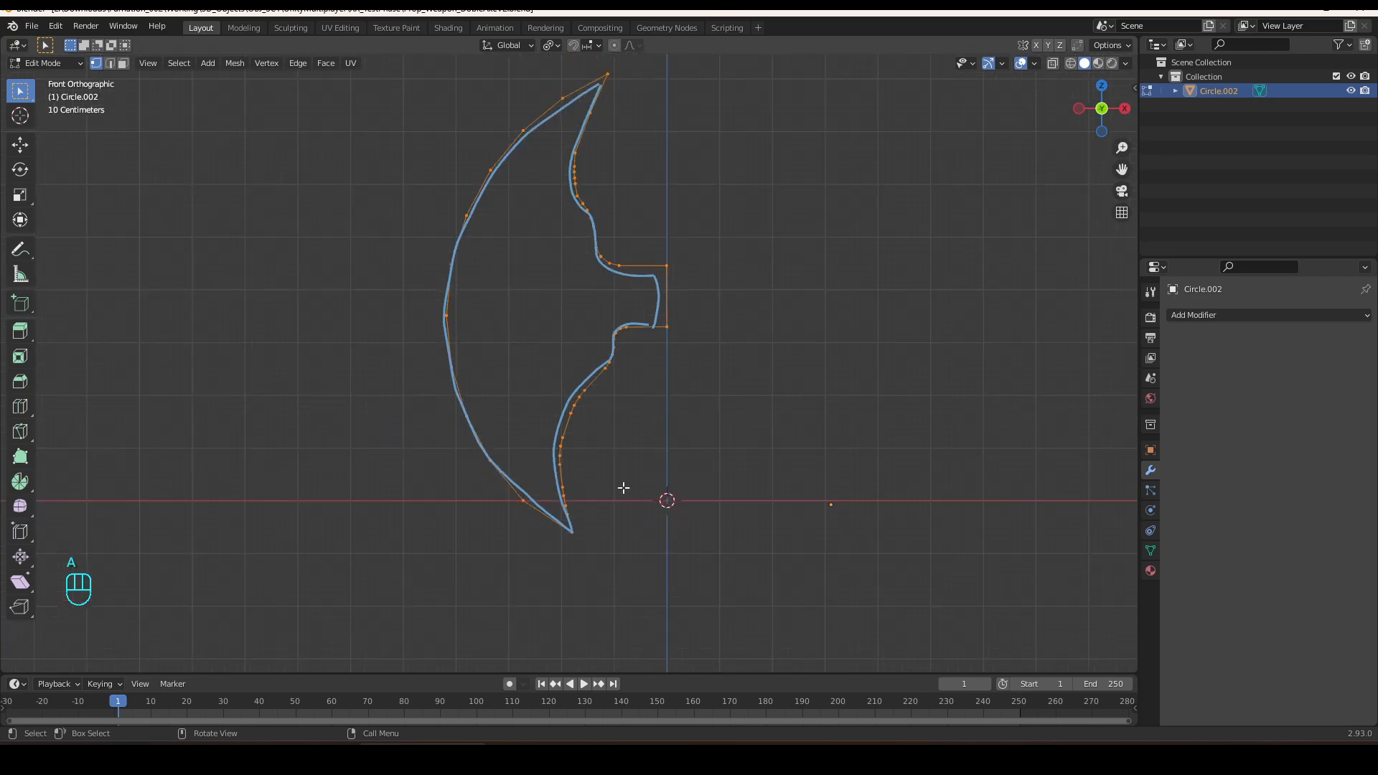
scroll(553, 492, "up", 2)
left_click(511, 569)
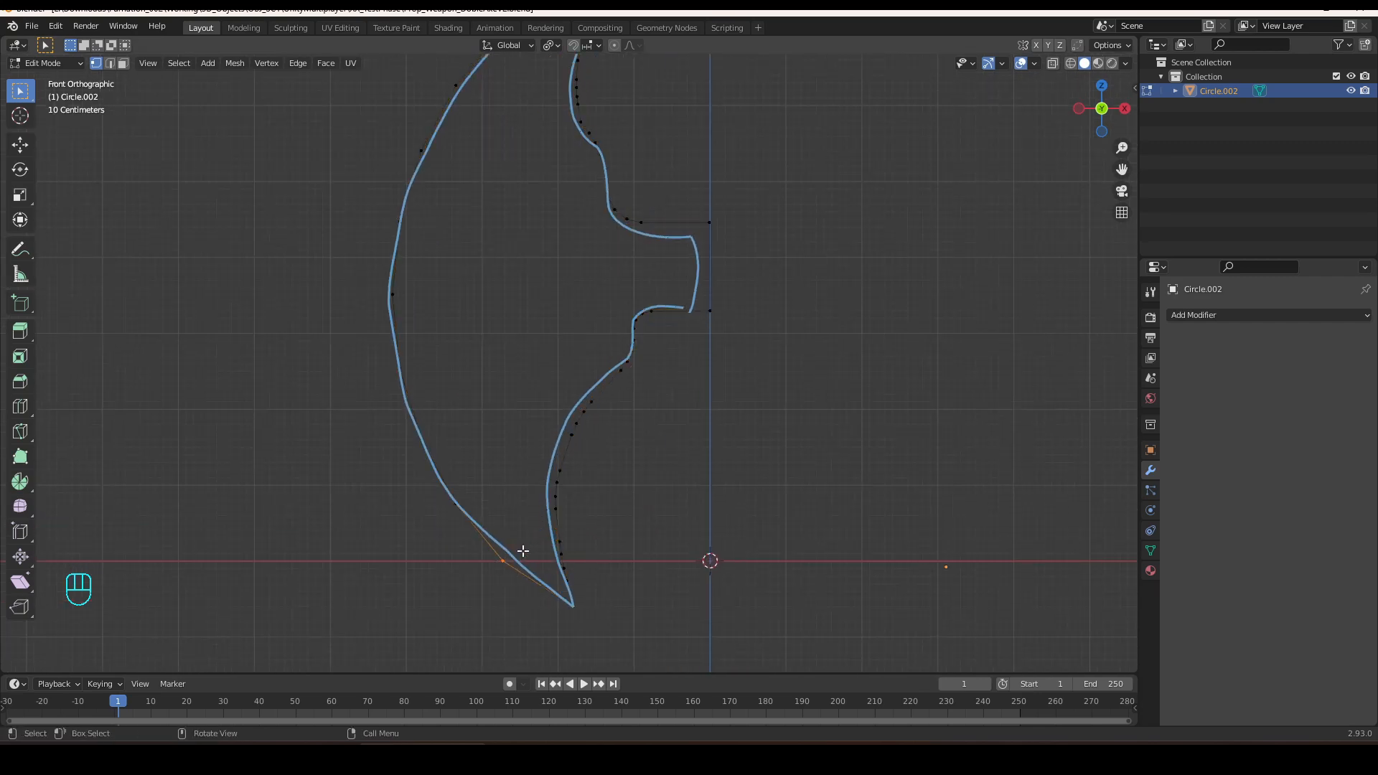
key("g")
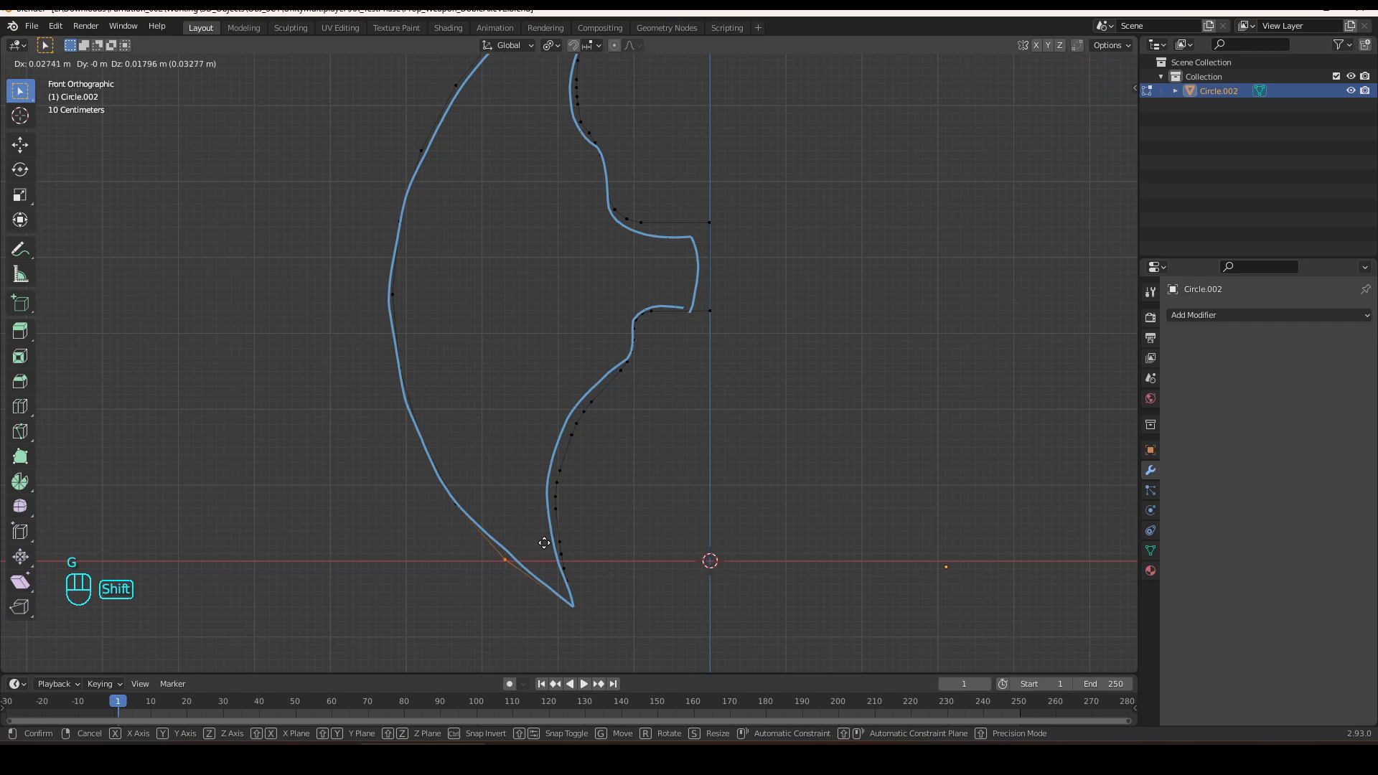
left_click(557, 531)
Hide the annotations in the viewport overlays and select the whole blade outline.
scroll(582, 494, "down", 2)
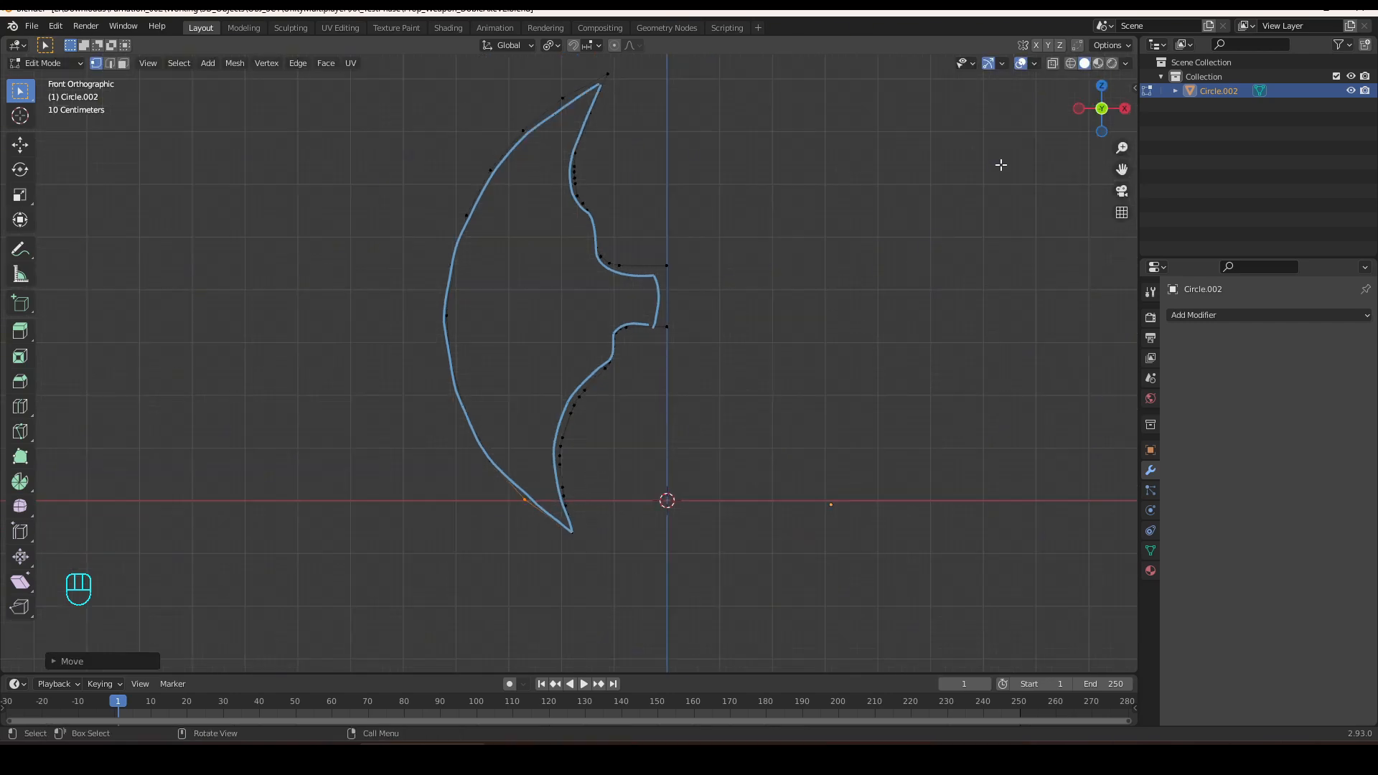
left_click(1034, 64)
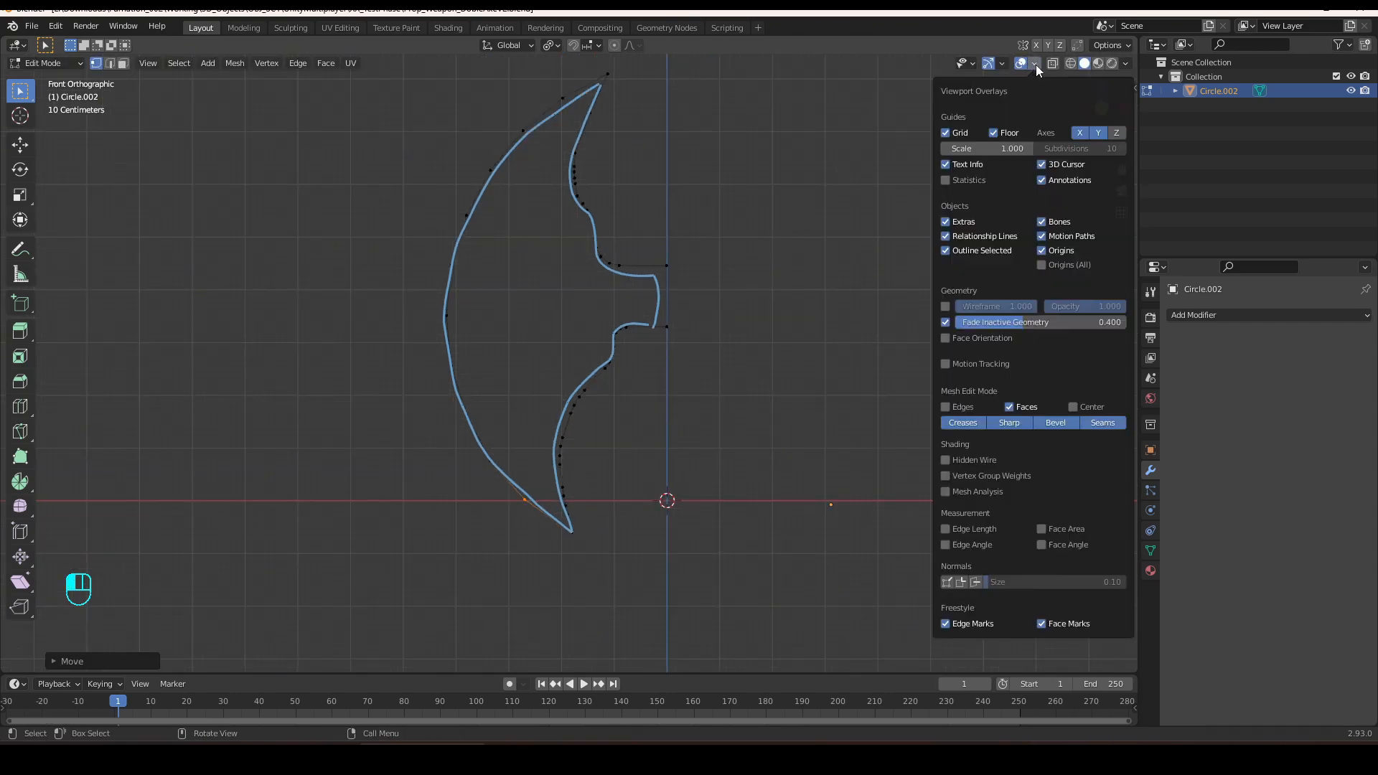
left_click(1042, 180)
key("a")
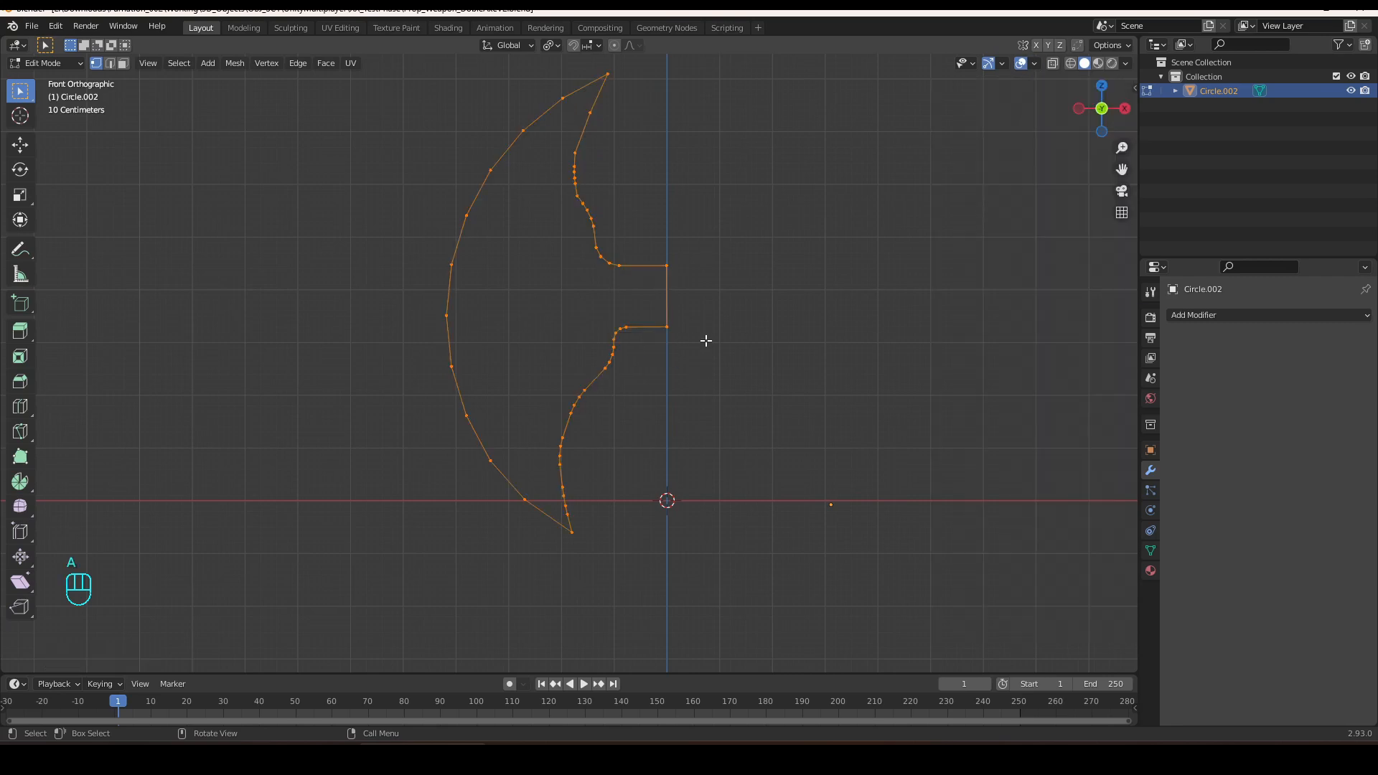
Fill the selected half-blade outline with a single face.
scroll(706, 340, "down", 3)
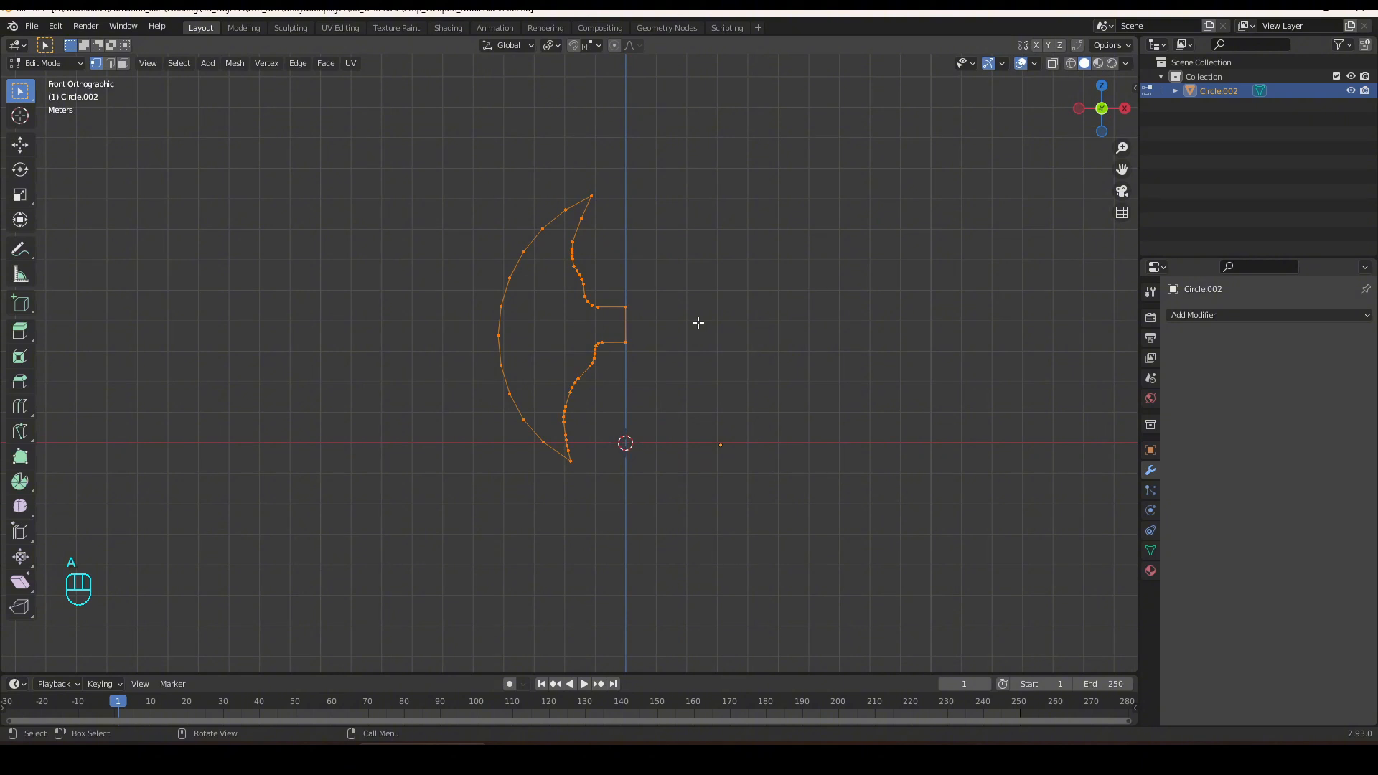
scroll(697, 323, "up", 2)
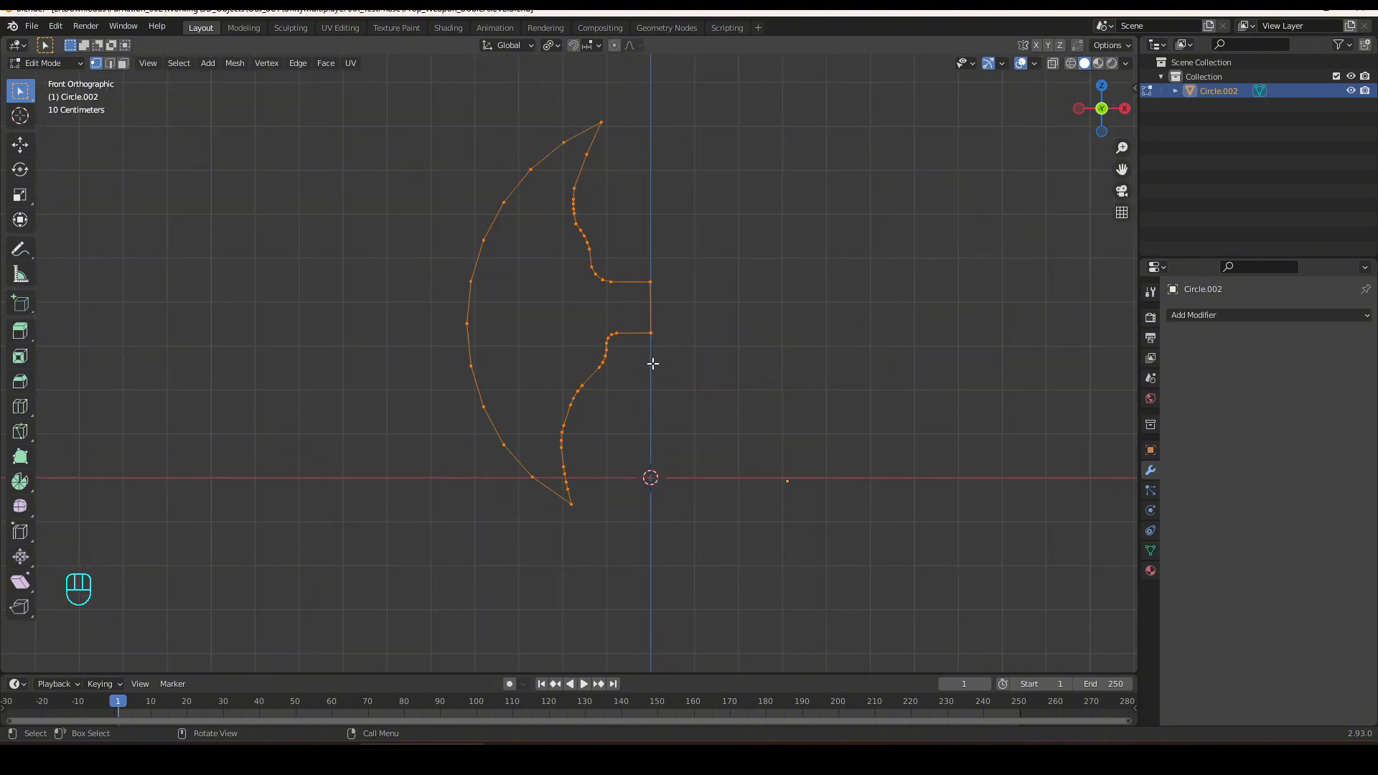
key("f")
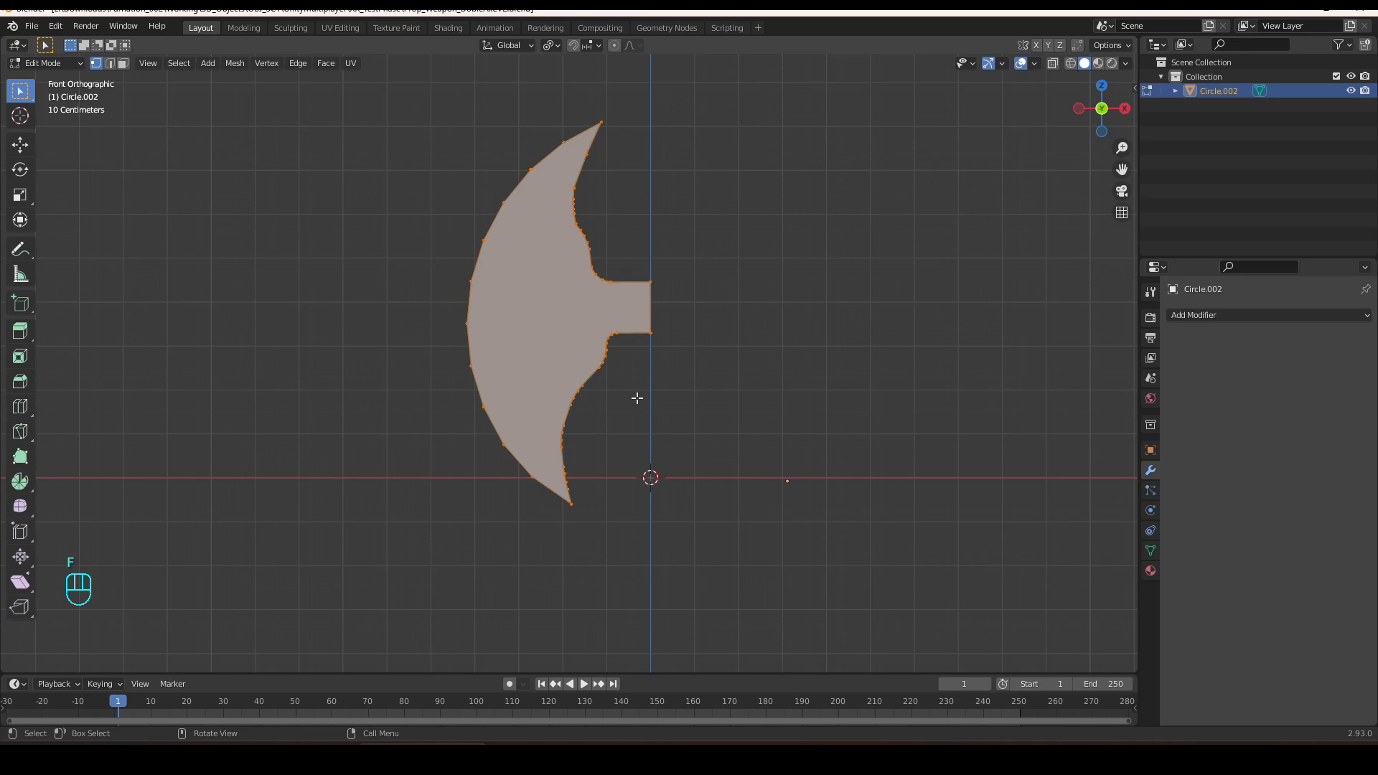
Move the whole blade slightly over 0.6 m in the negative X direction, away from the center axis.
key("g")
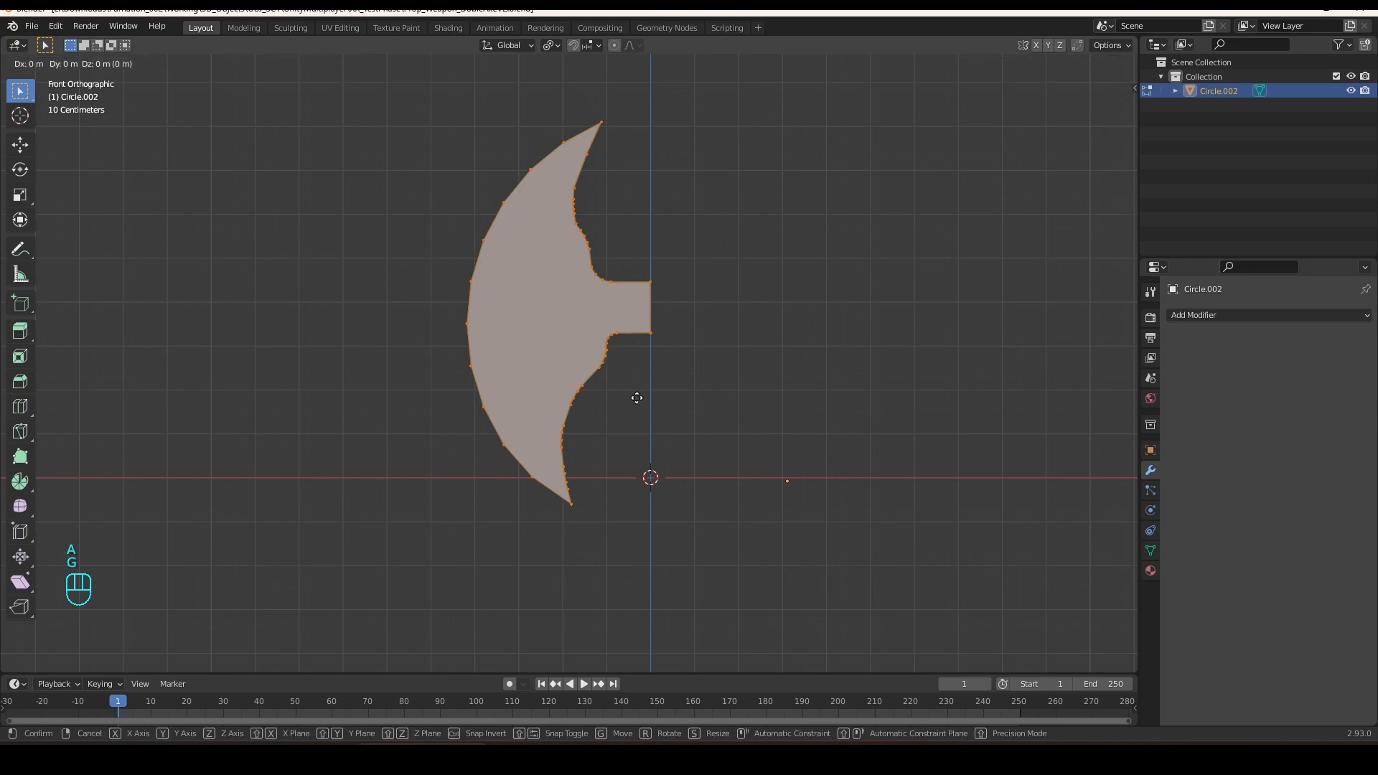
key("x")
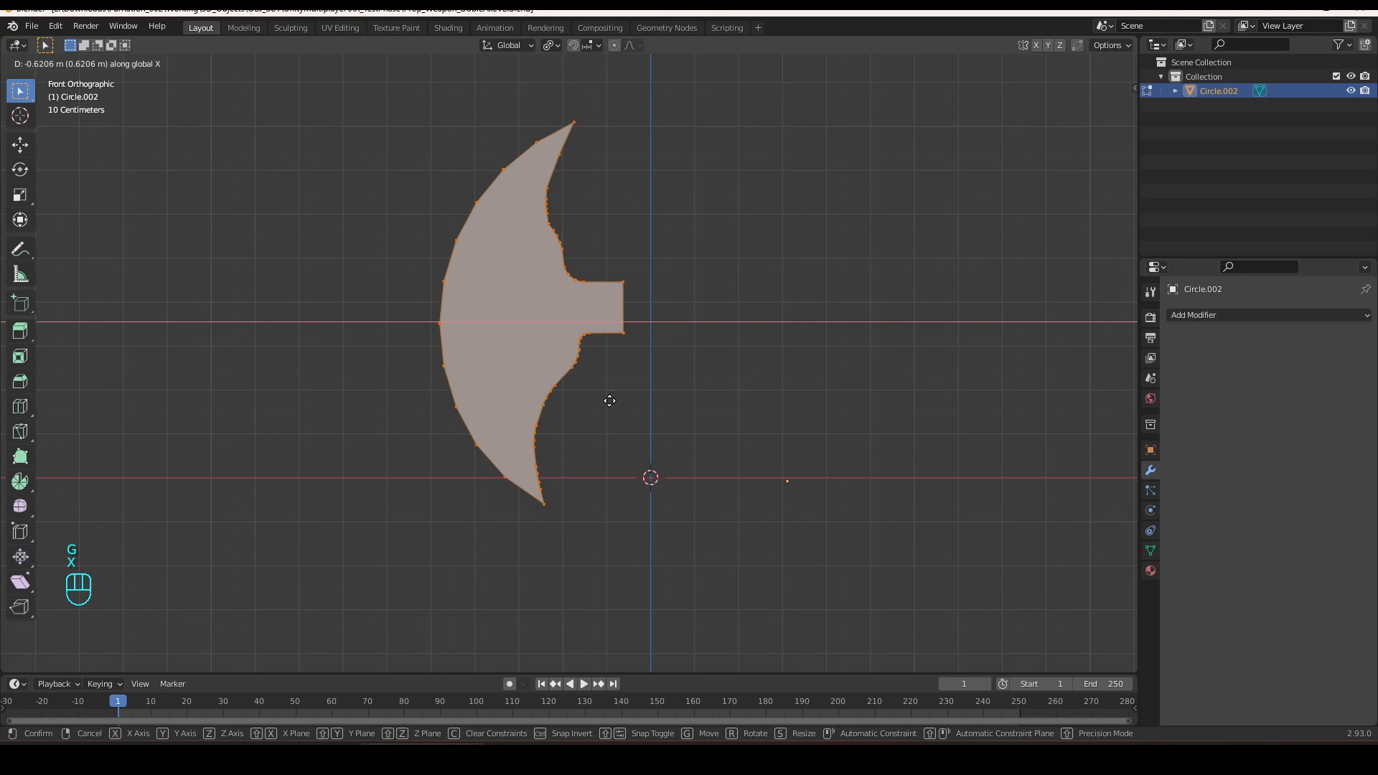
left_click(607, 400)
Apply all transforms to the blade in Object Mode.
key("ctrl+a")
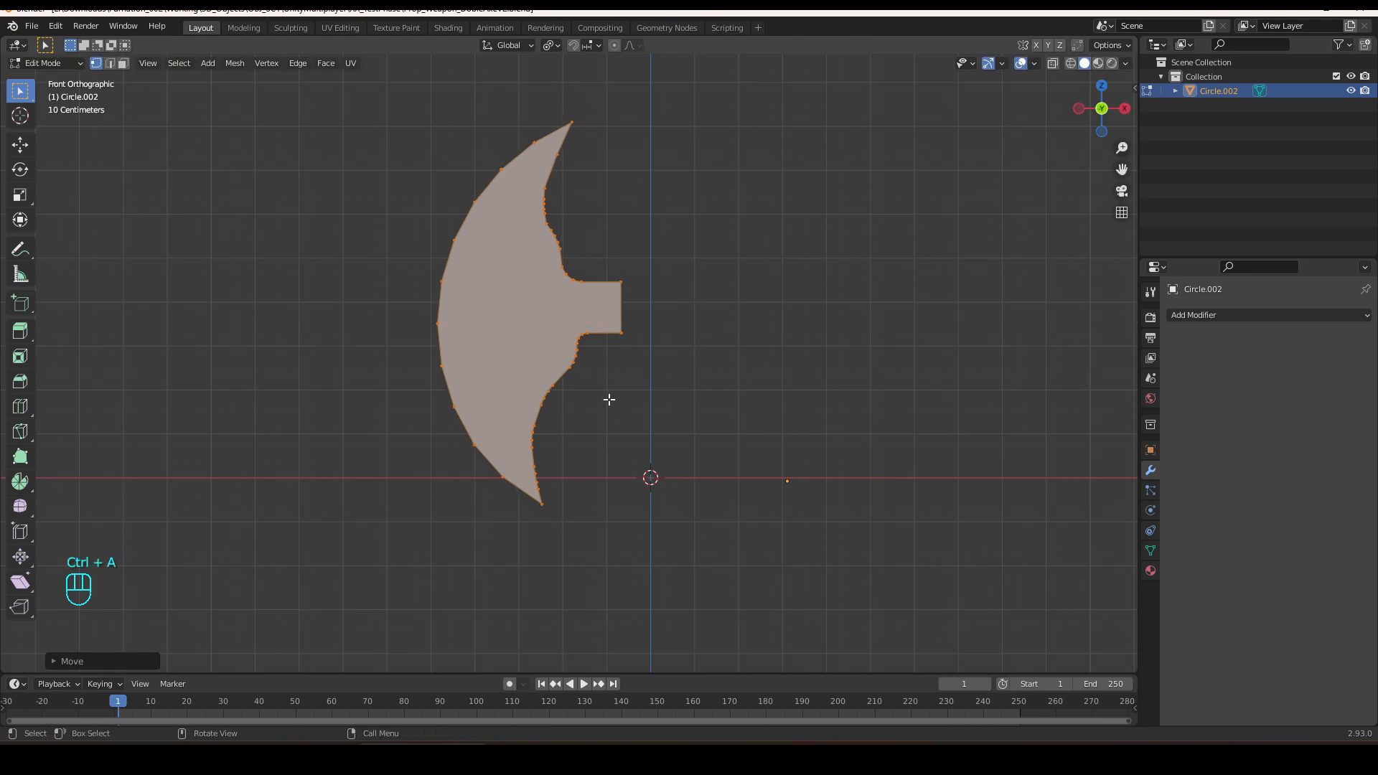
key("Tab")
key("ctrl+a")
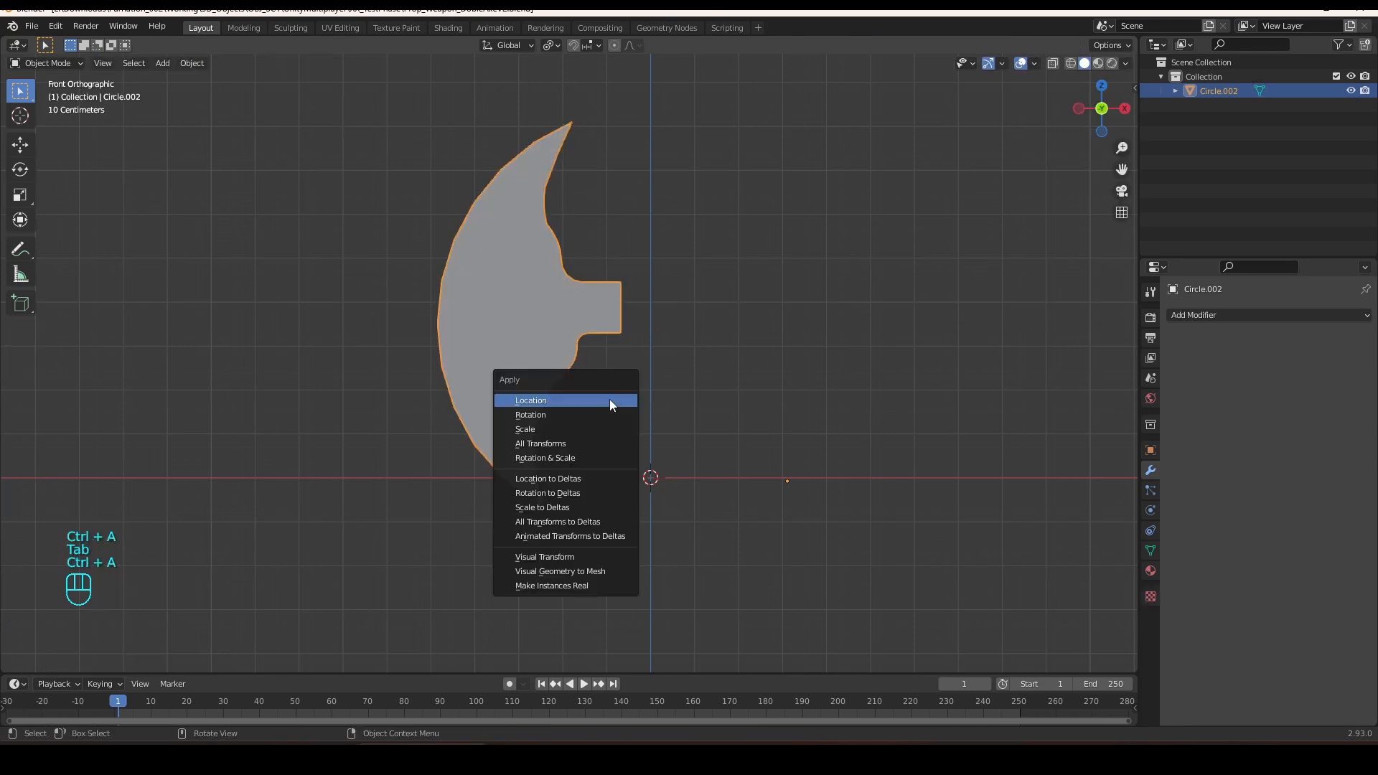
left_click(582, 443)
Extrude the blade face about 0.3 m in Edit Mode to give the blade thickness, and return to the front view.
key("Tab")
scroll(583, 385, "up", 2)
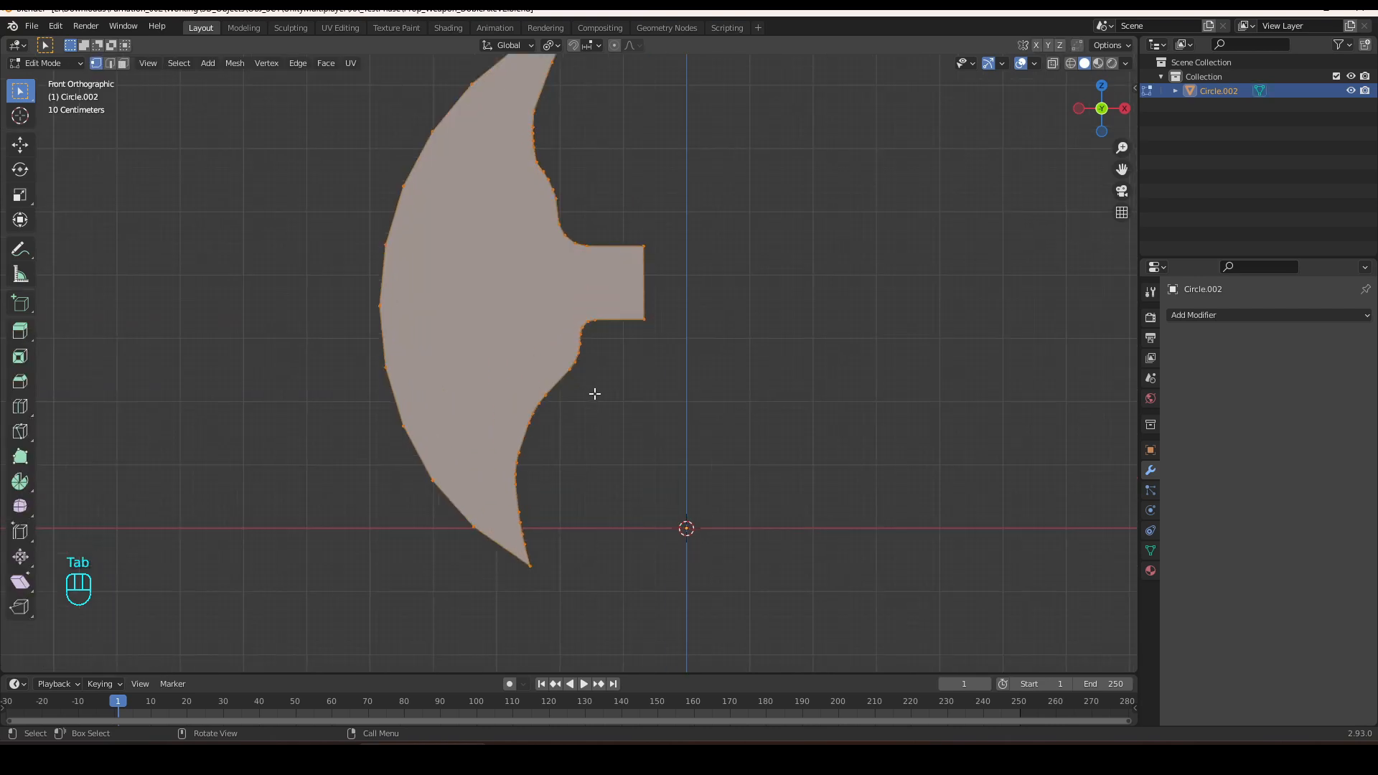
key("3")
middle_click_drag(624, 390, 740, 449)
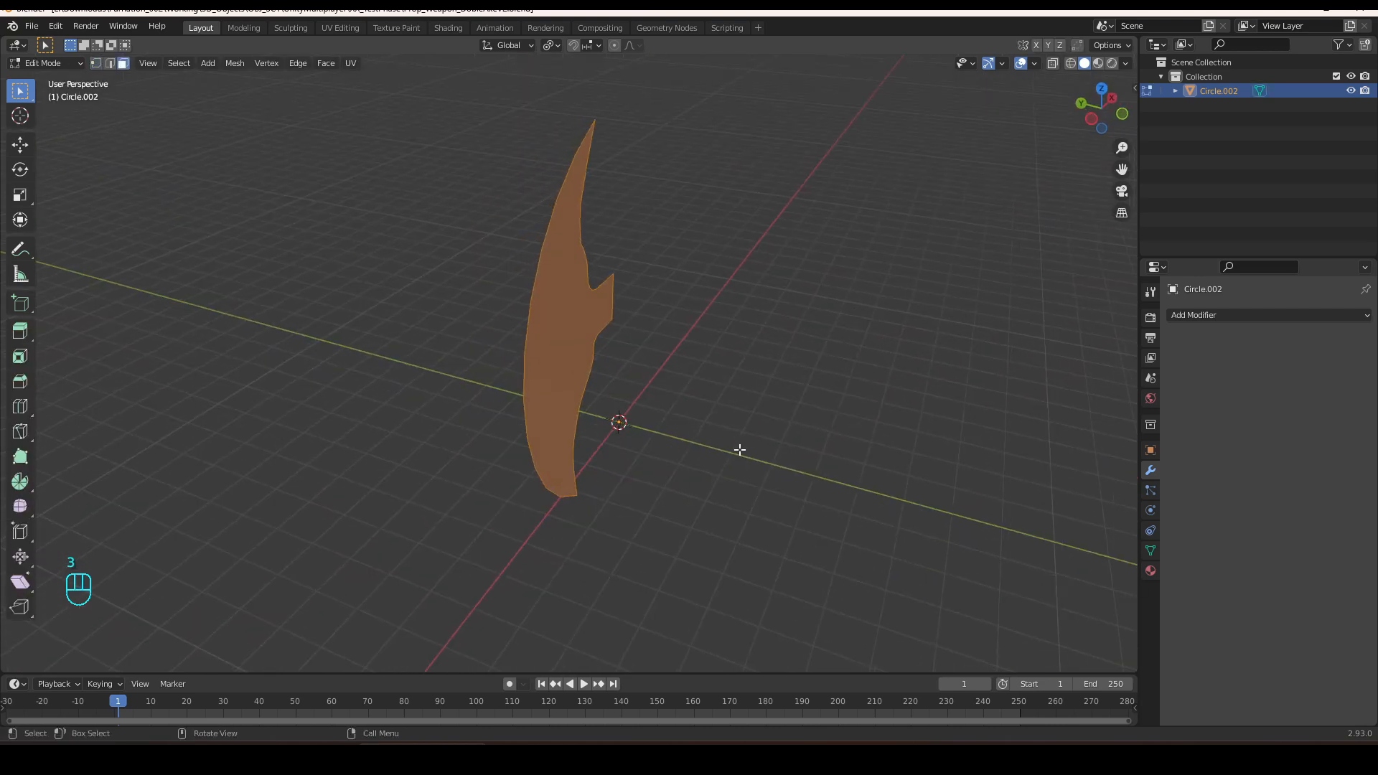
key("e")
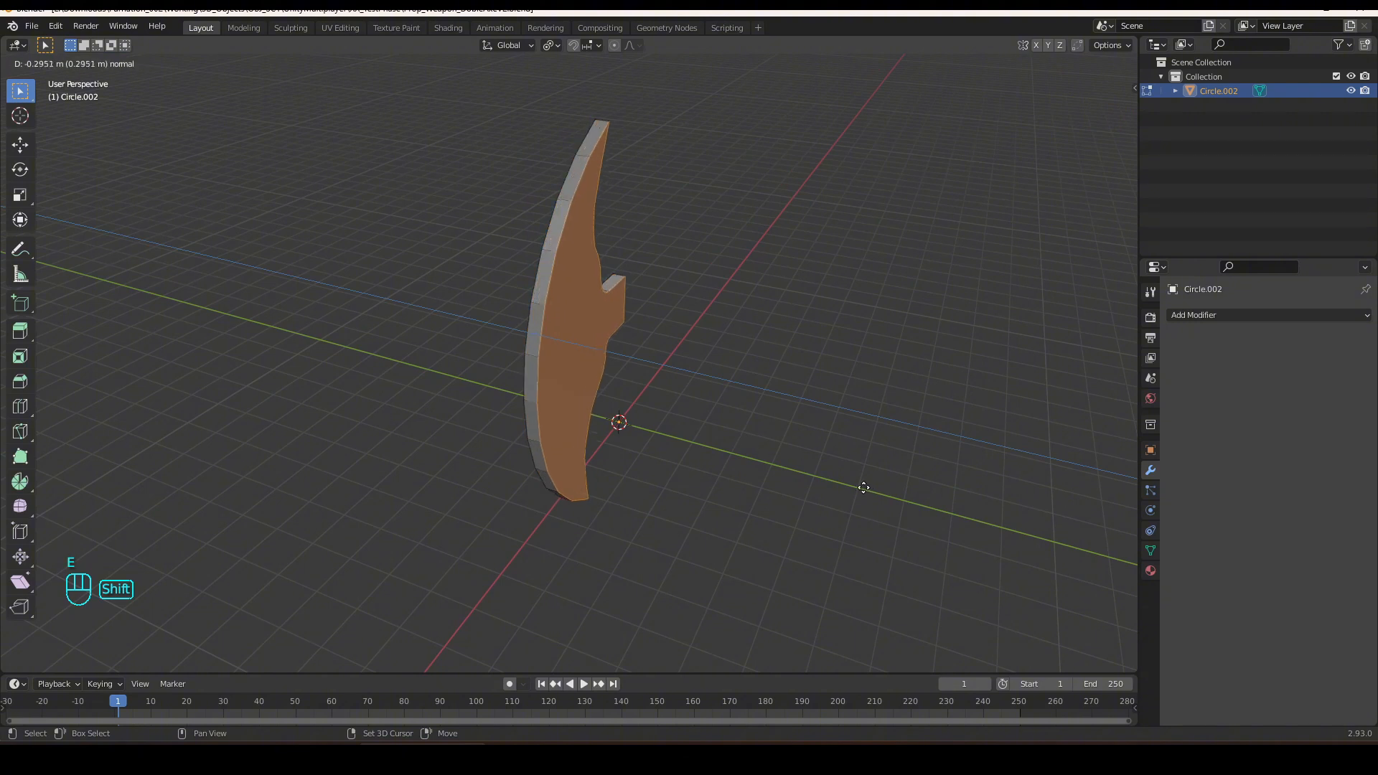
left_click(866, 489)
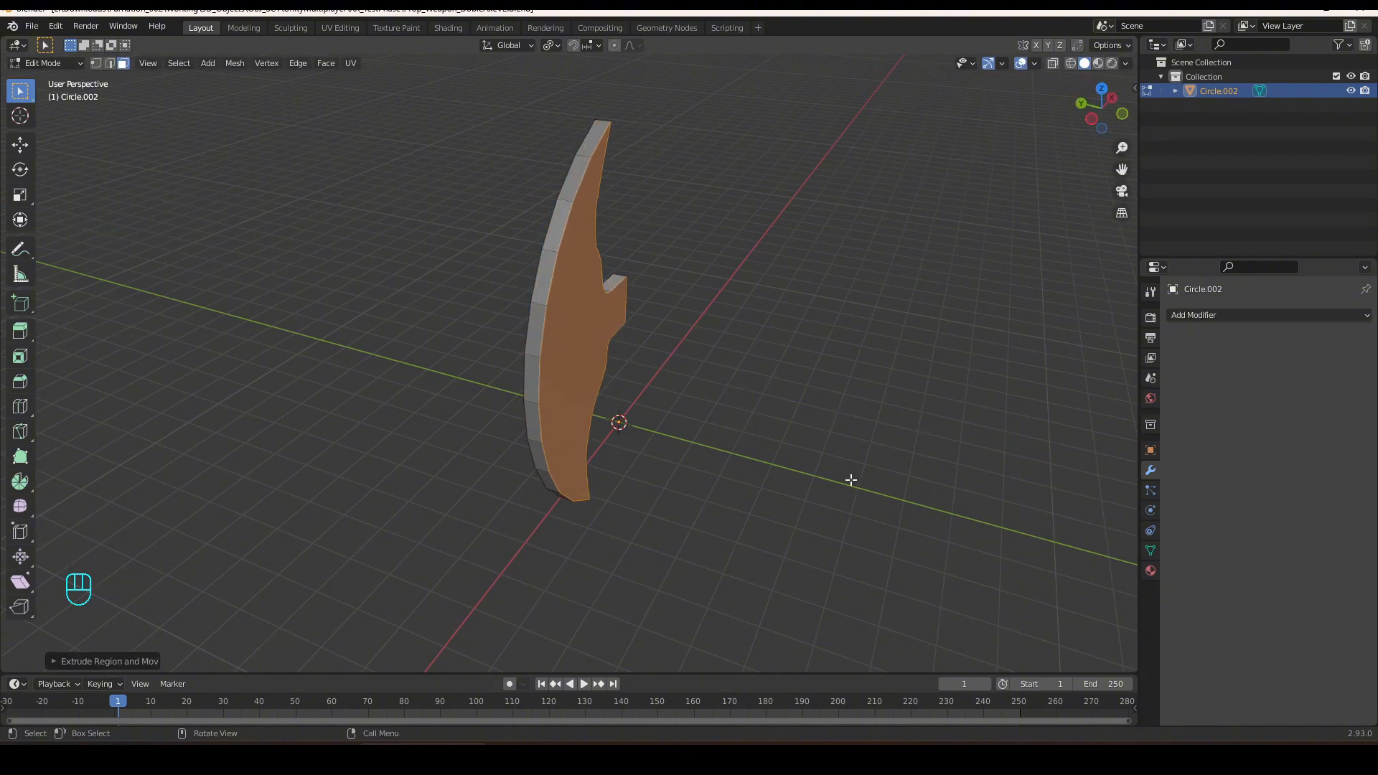
key("KP_1")
scroll(852, 480, "up", 3)
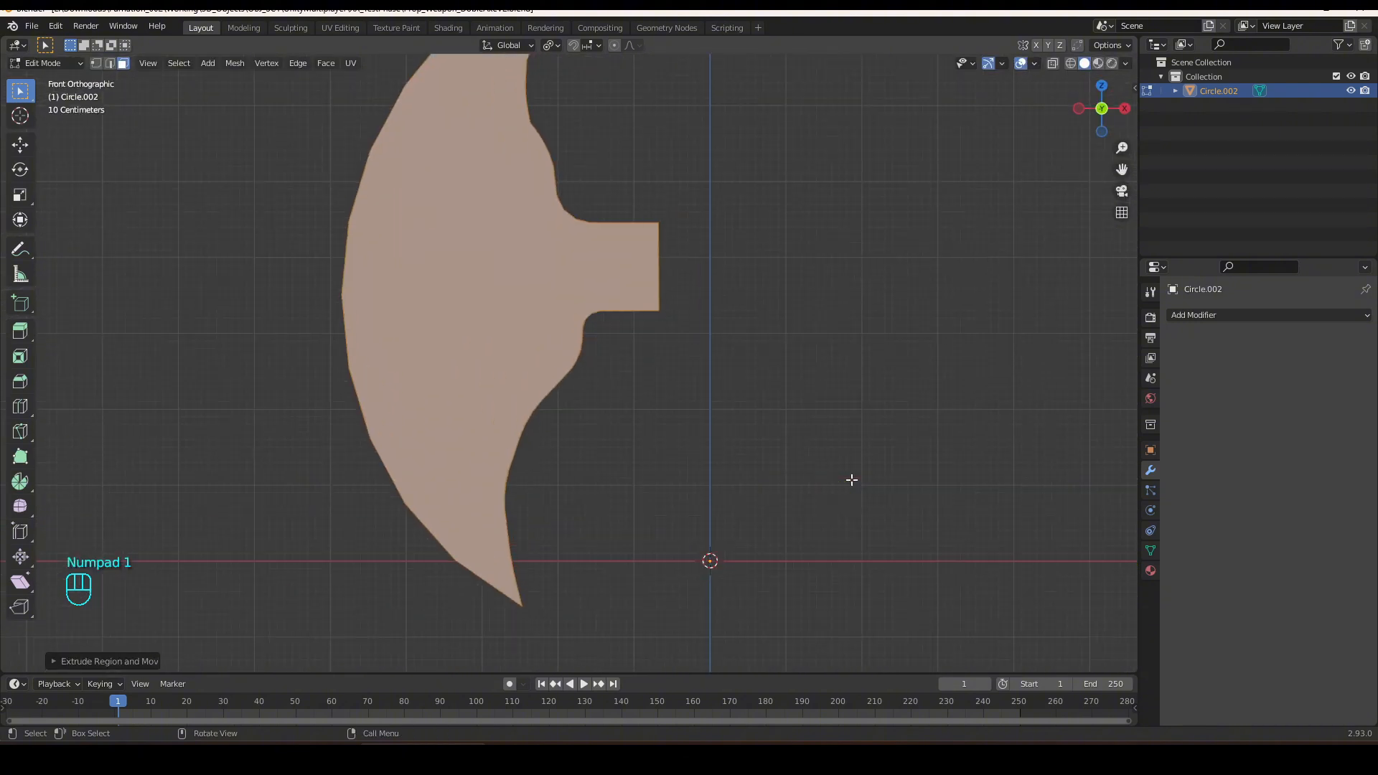
Add a Mirror modifier on the X axis to the blade to create the matching blade across the center.
scroll(668, 354, "down", 3)
middle_click_drag(621, 342, 683, 434, "shift")
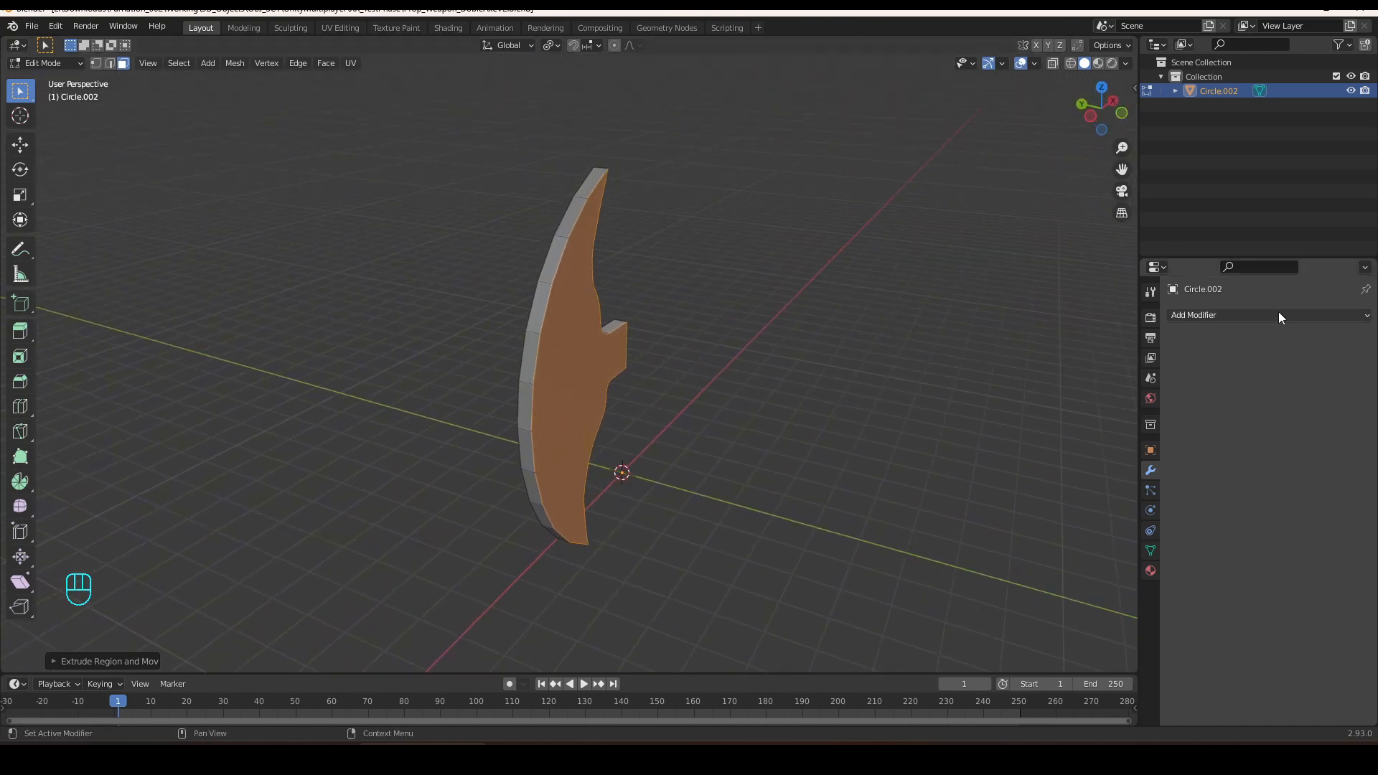
left_click(1199, 316)
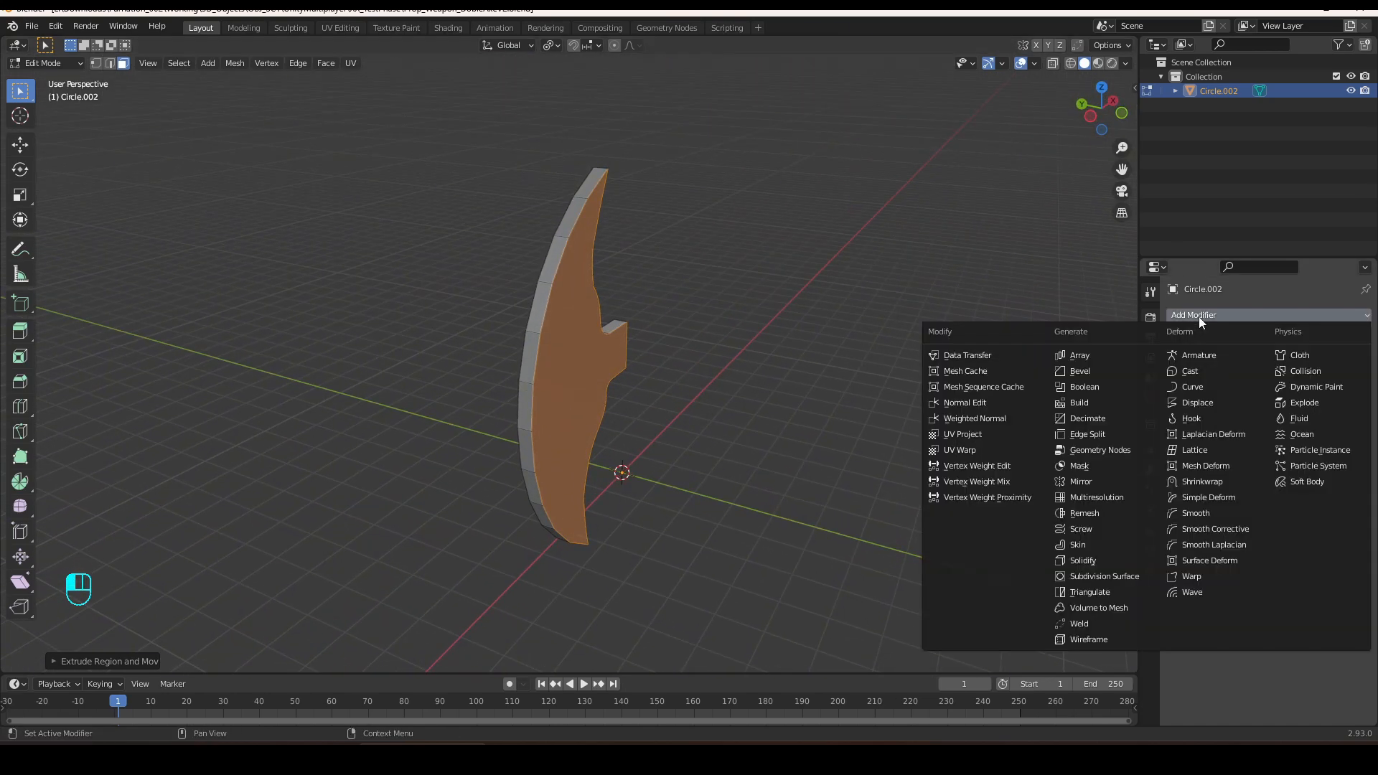
left_click(1081, 481)
middle_click_drag(589, 370, 630, 373)
key("KP_1")
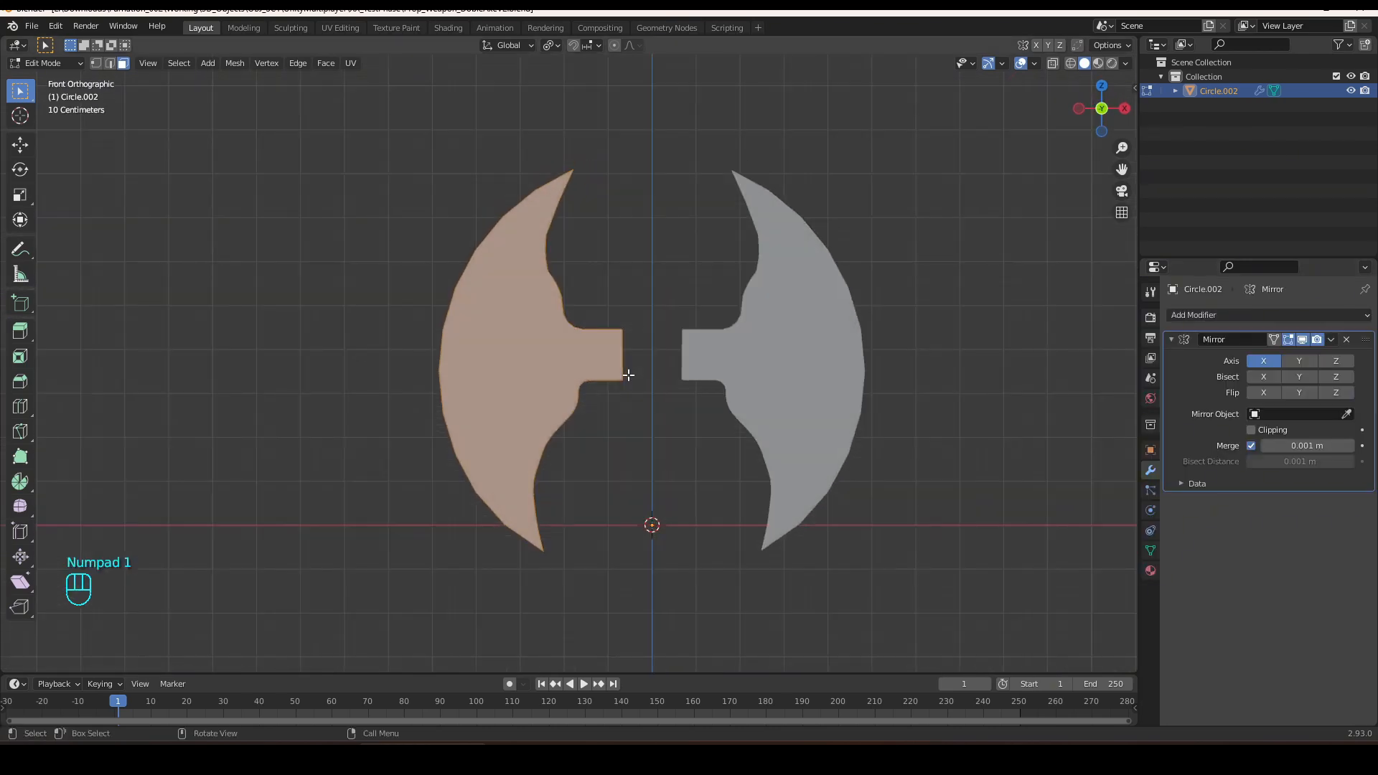
key("KP_7")
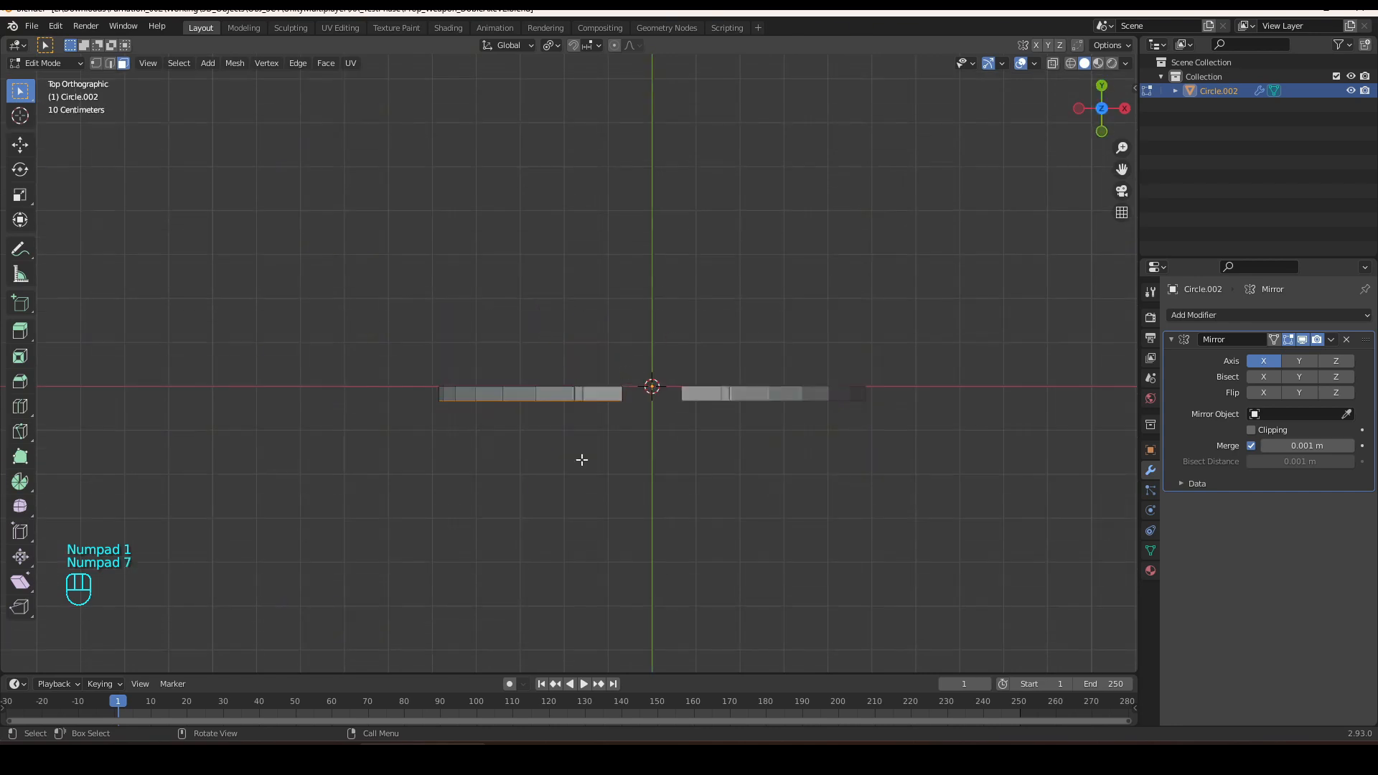
scroll(508, 480, "up", 5)
key("g")
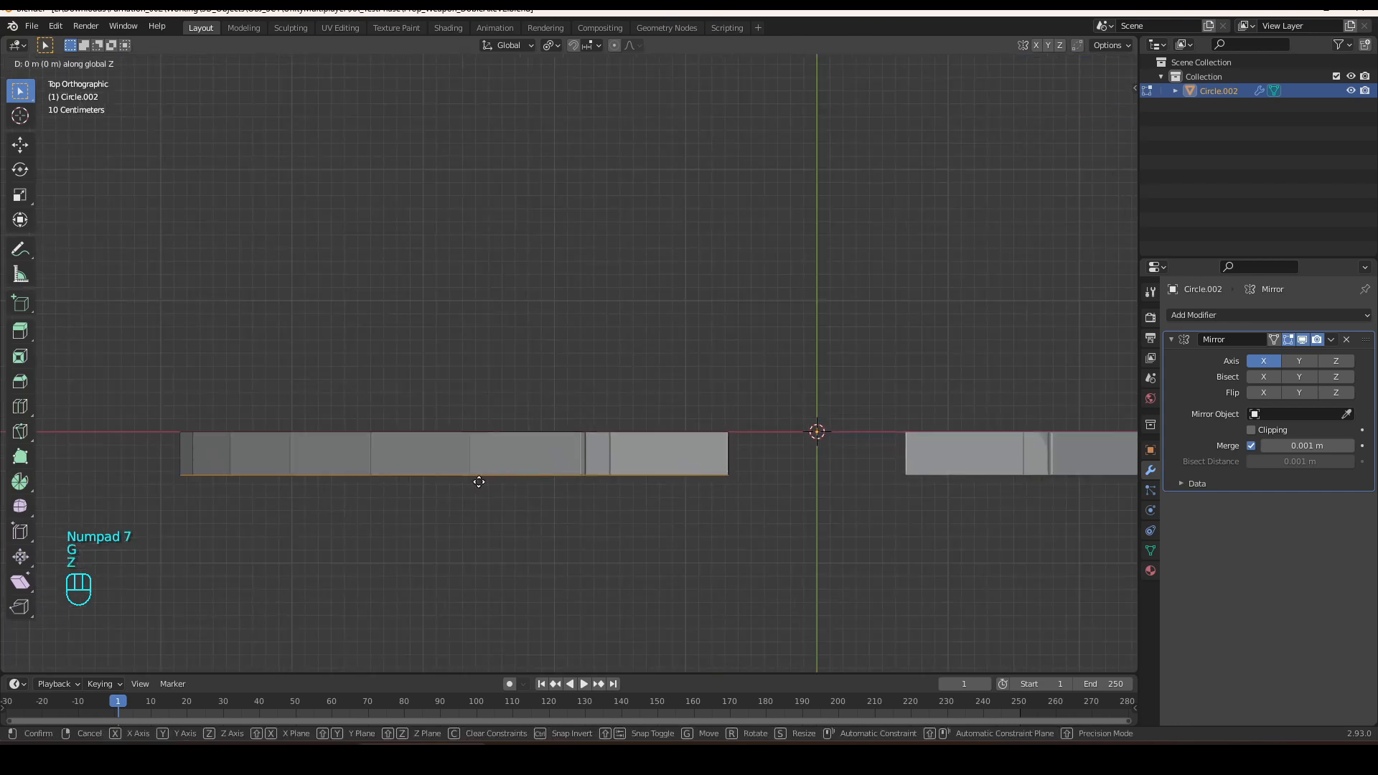
key("z")
key("Tab")
key("Tab")
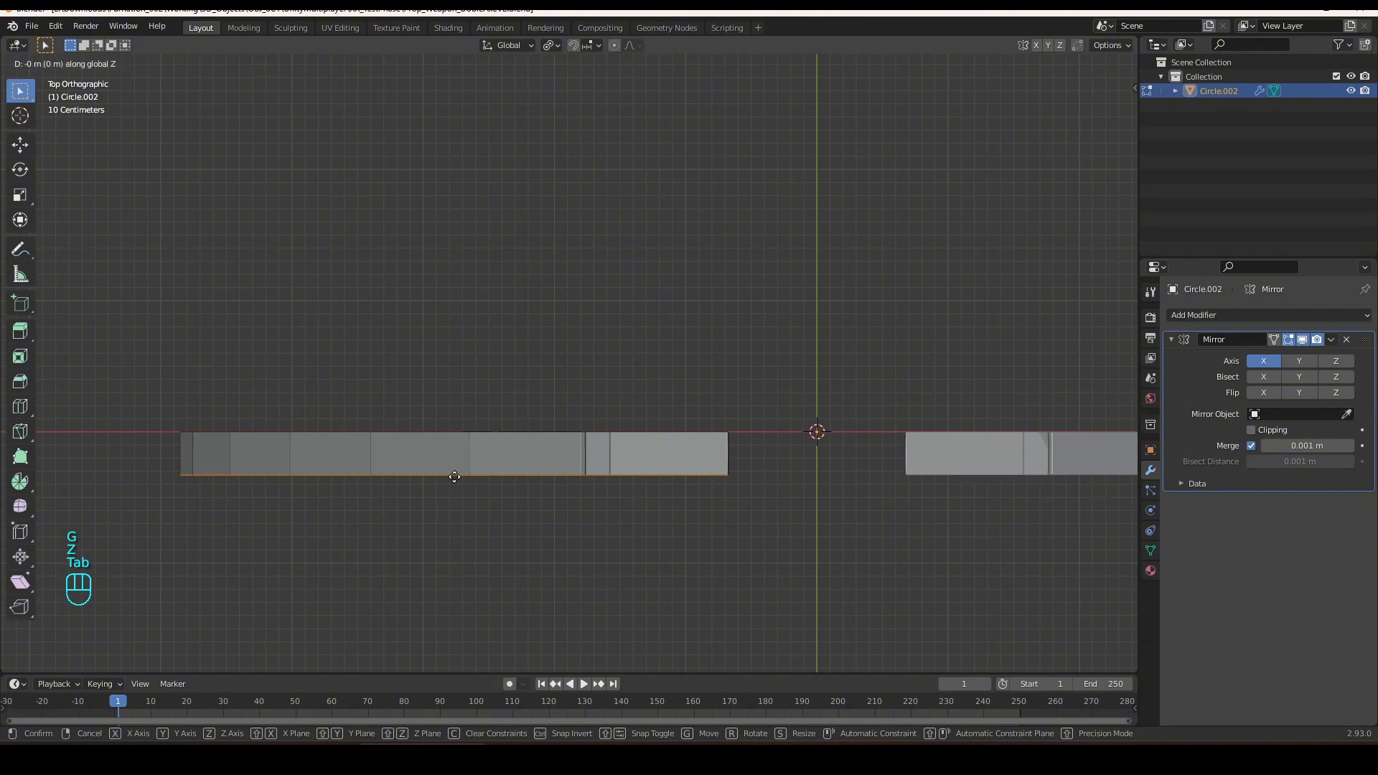
key("Tab")
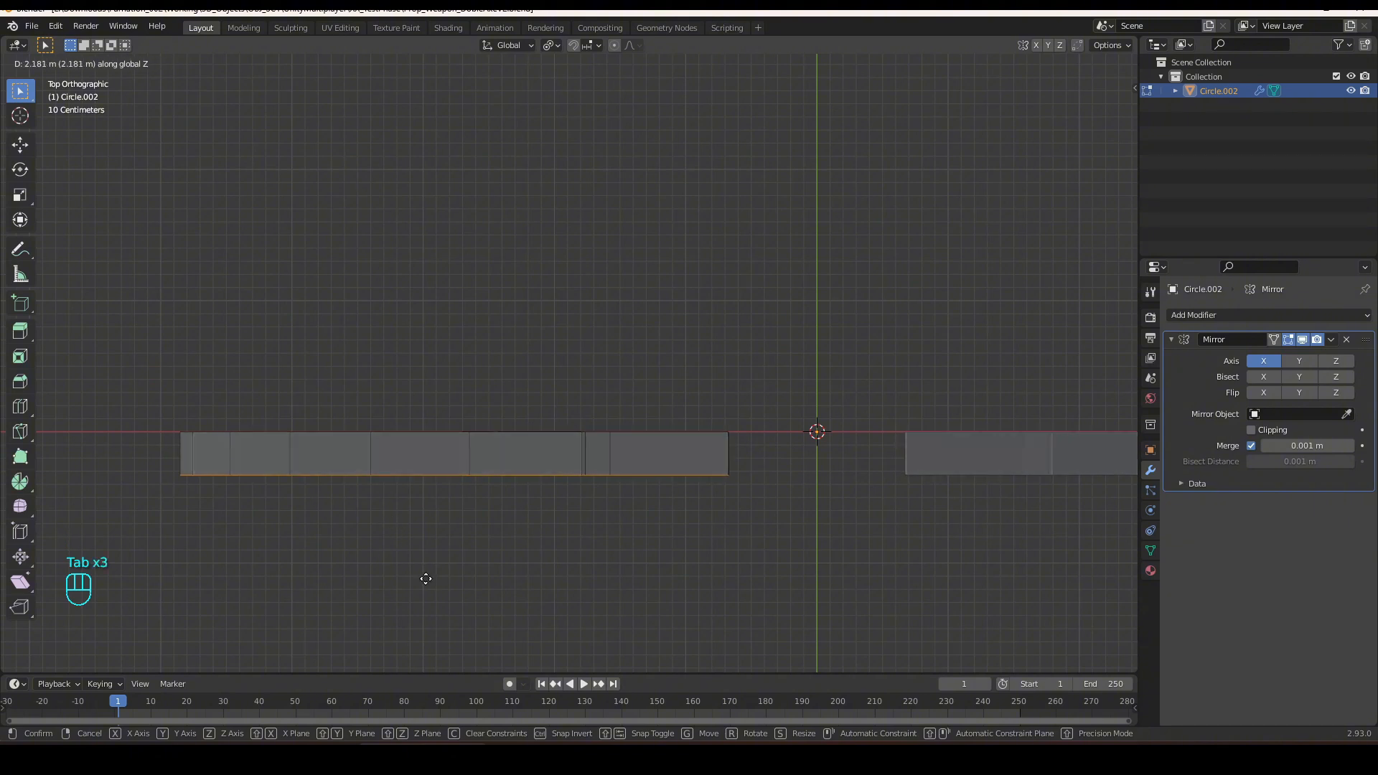
left_click(378, 565)
key("Tab")
Move the blade object along Y until its thickness is centered on the X axis, and apply the object's transform.
key("g")
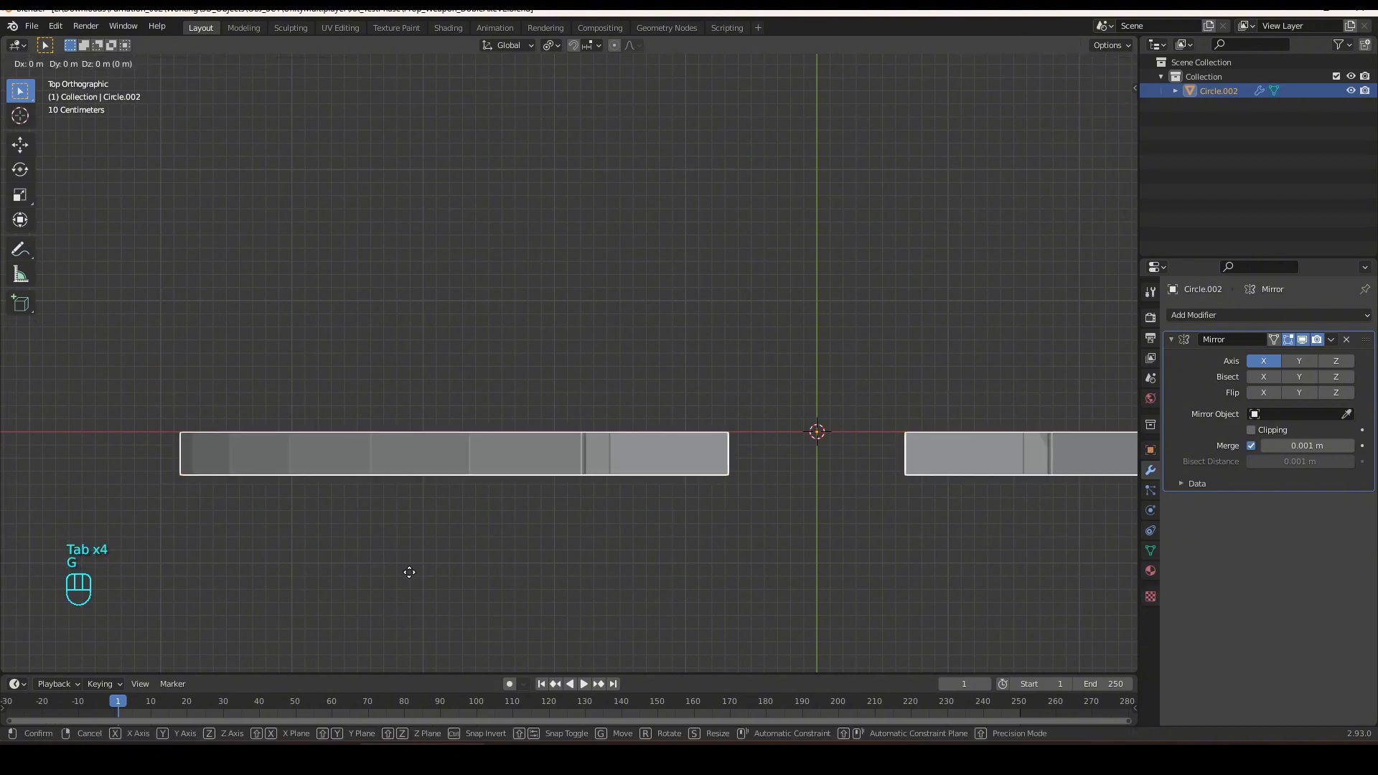
key("z")
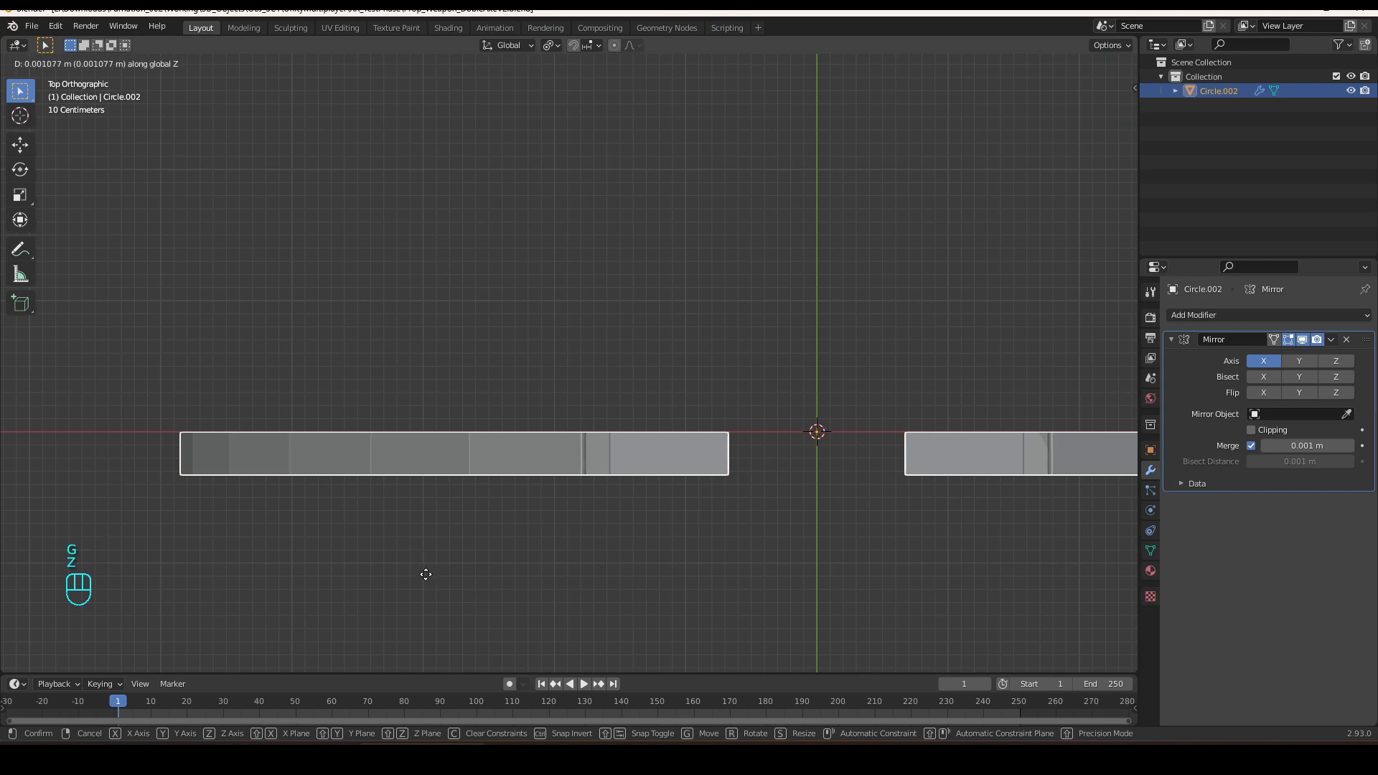
key("y")
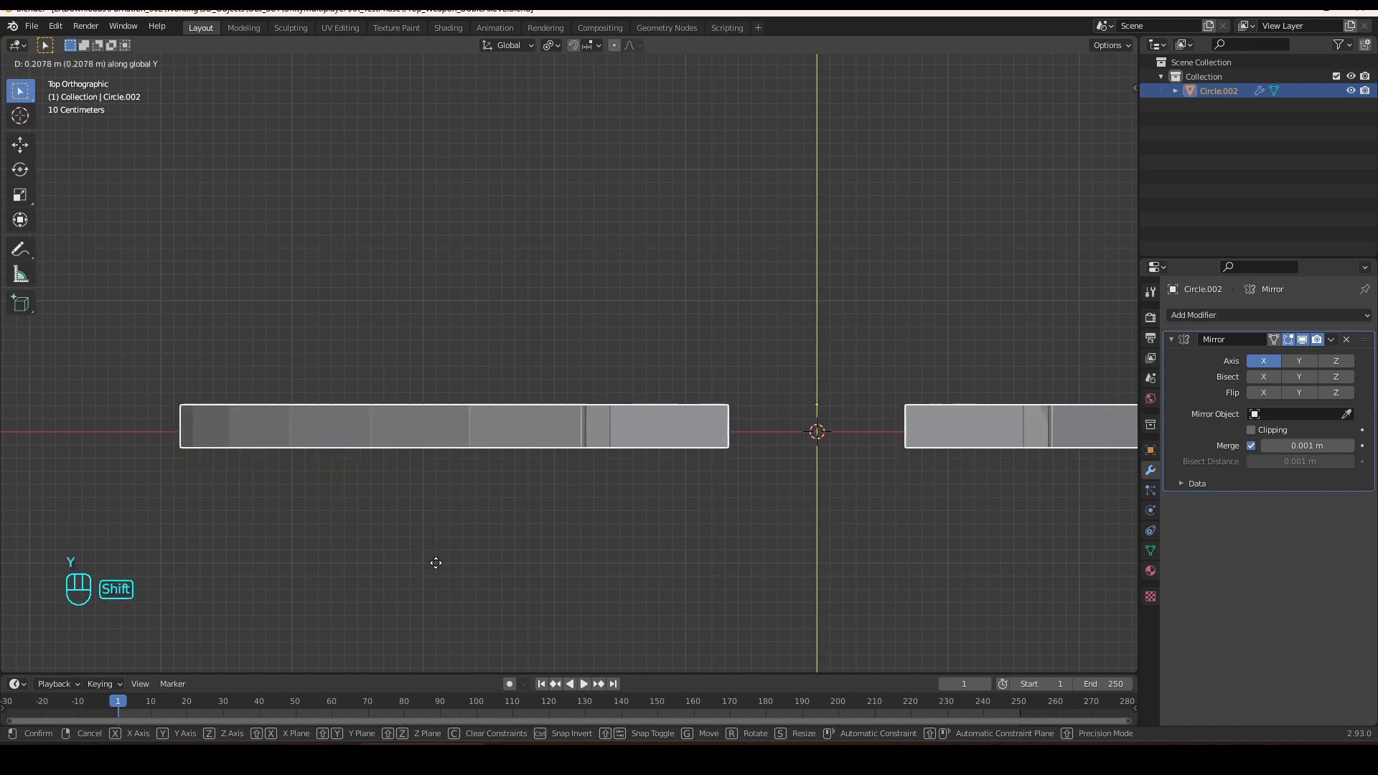
left_click(439, 619)
key("ctrl+a")
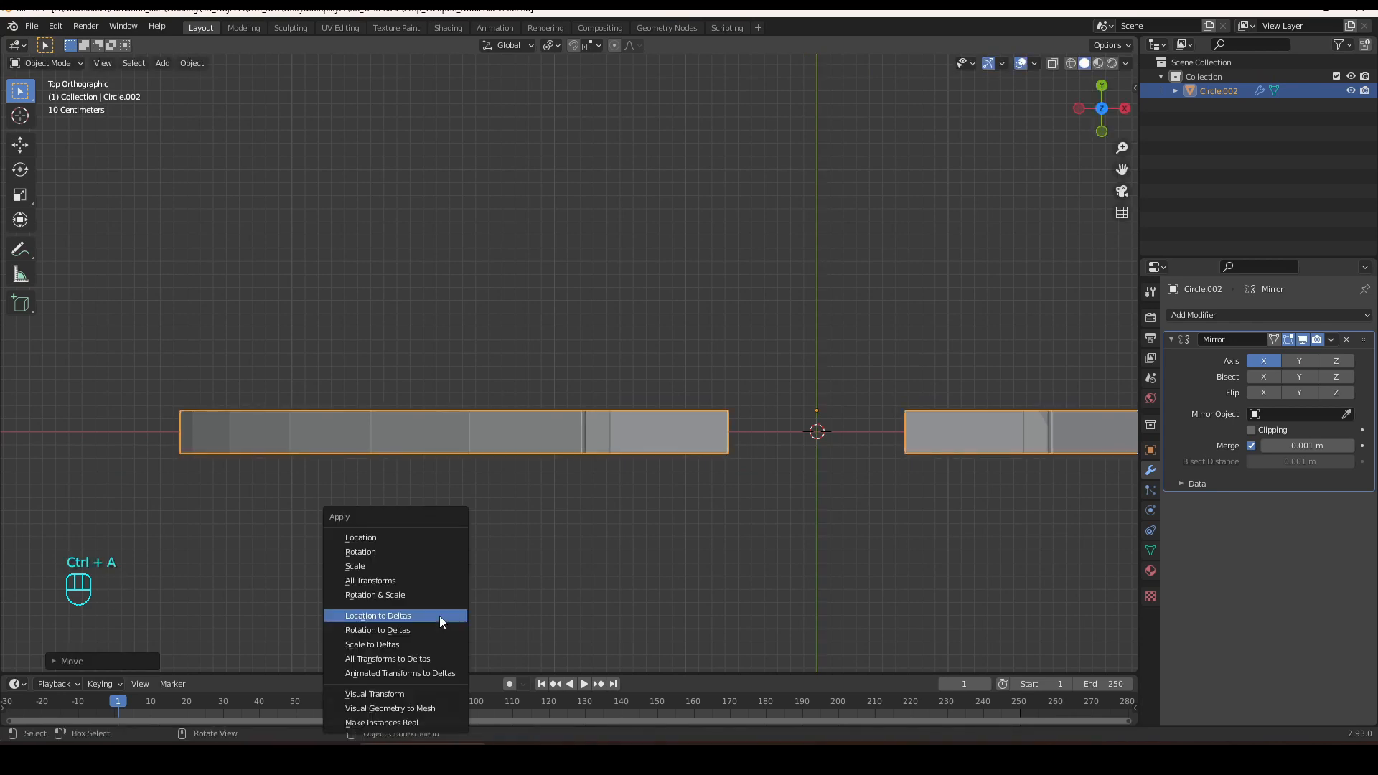
left_click(439, 616)
Extrude all faces of the original blade's outer curved rim along their normals by about 0.6 m in Edit Mode.
key("Tab")
middle_click_drag(440, 603, 639, 488)
left_click(586, 243)
left_click(552, 314, "ctrl")
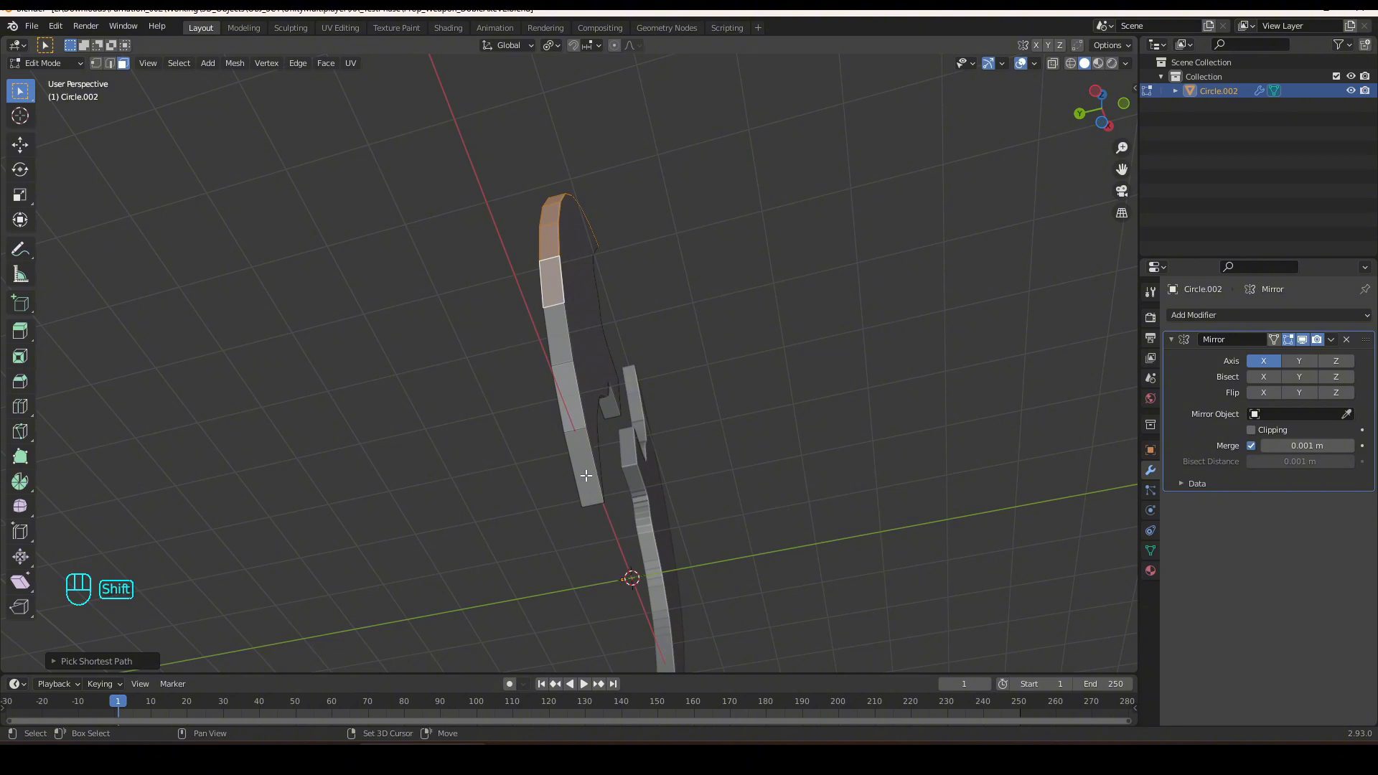
left_click(585, 466, "ctrl")
middle_click_drag(655, 431, 582, 529)
key("alt+e")
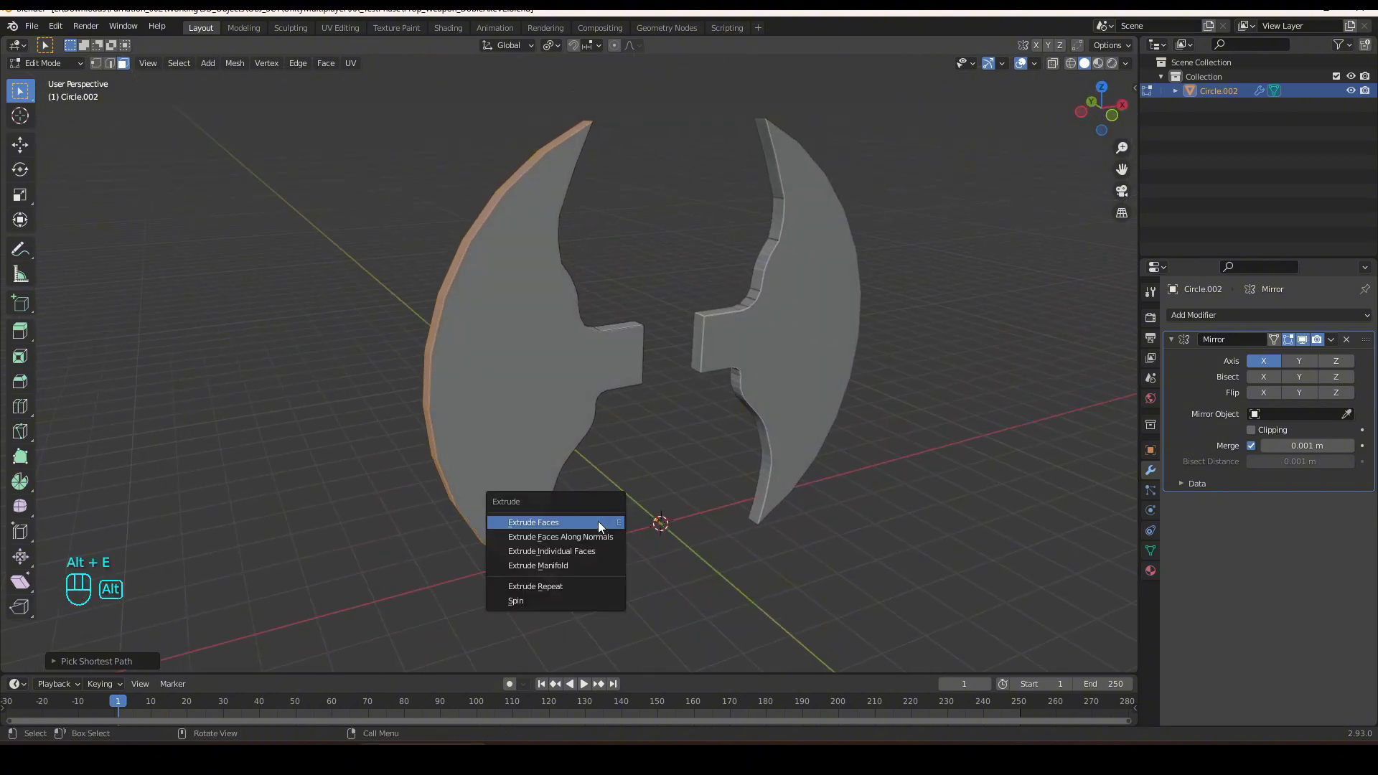
left_click(582, 537)
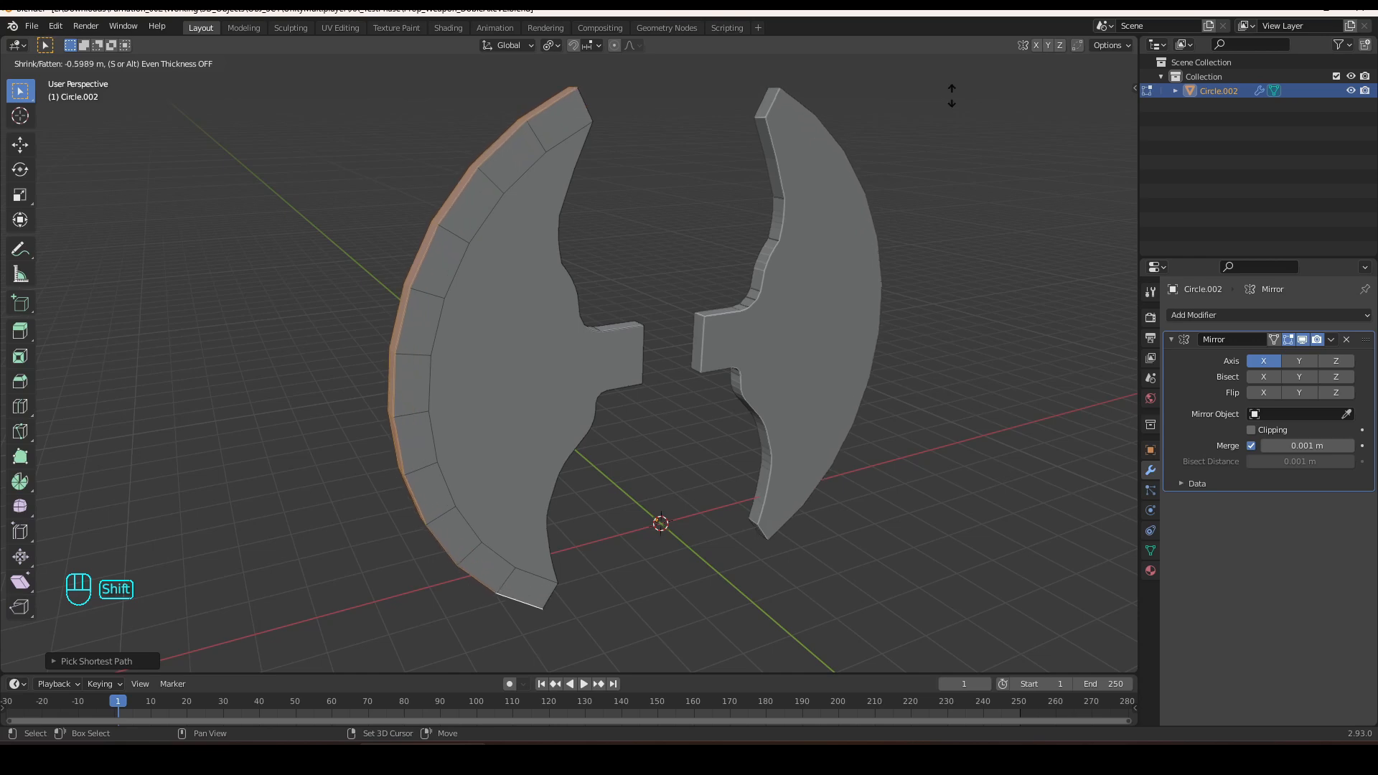
left_click(821, 187)
Scale the extruded rim to 0 along Y to form a sharp cutting edge, and return to Object Mode in front view.
middle_click_drag(821, 187, 876, 231)
key("s")
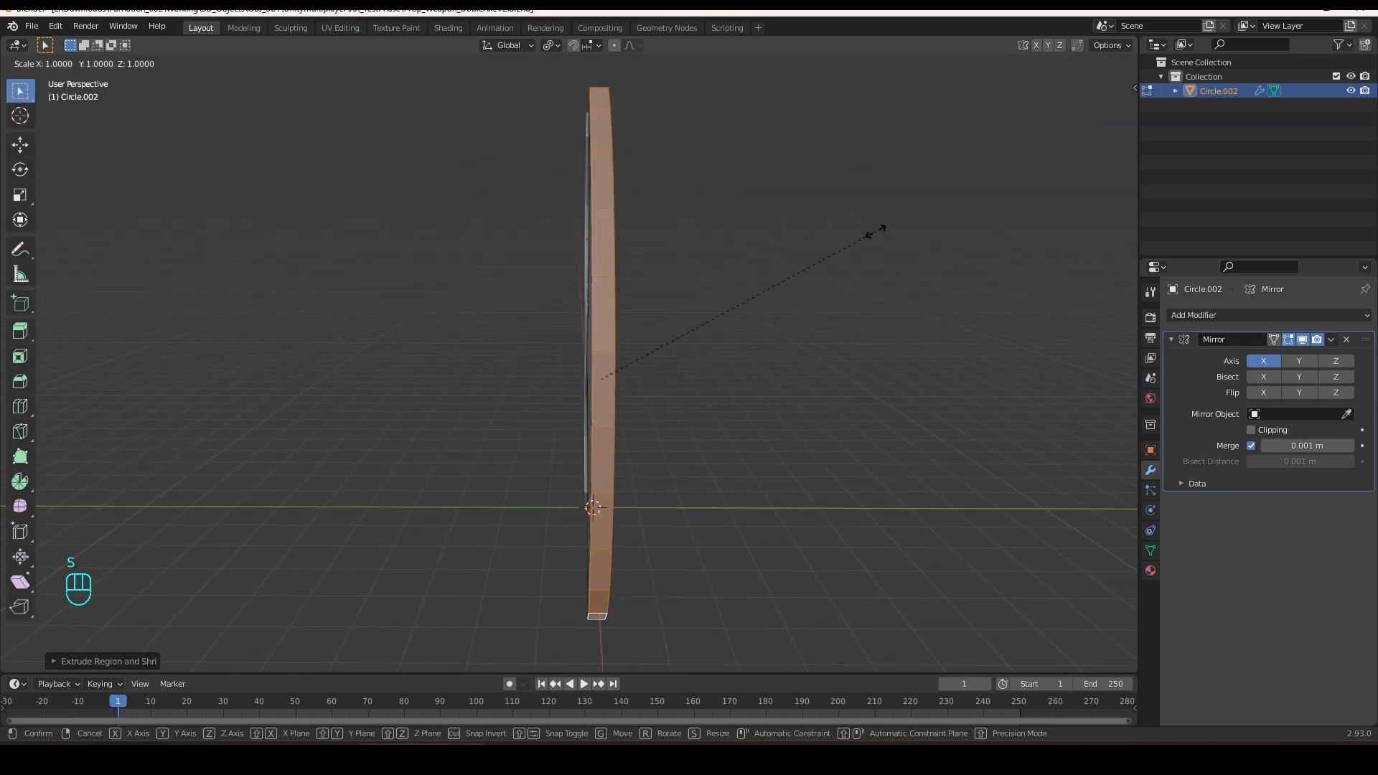
key("y")
key("KP_0")
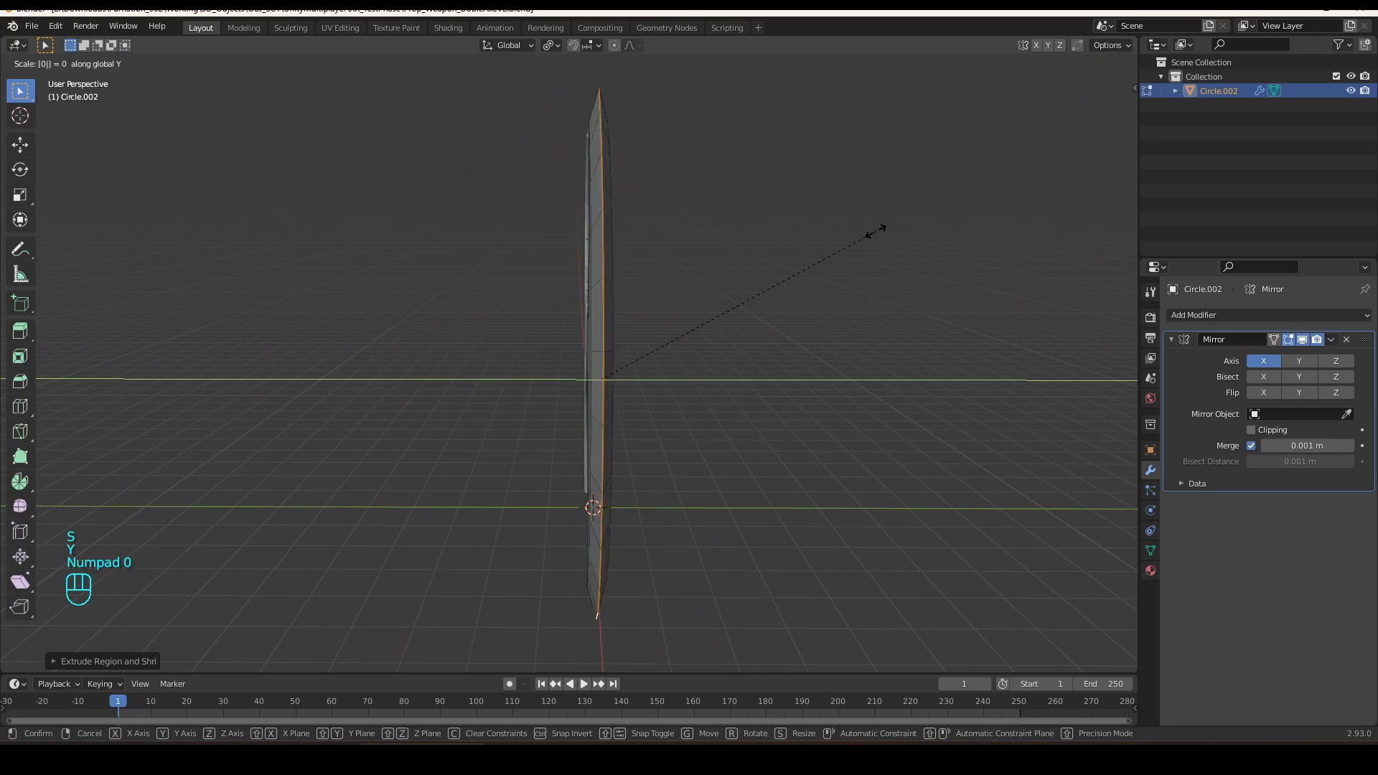
key("Return")
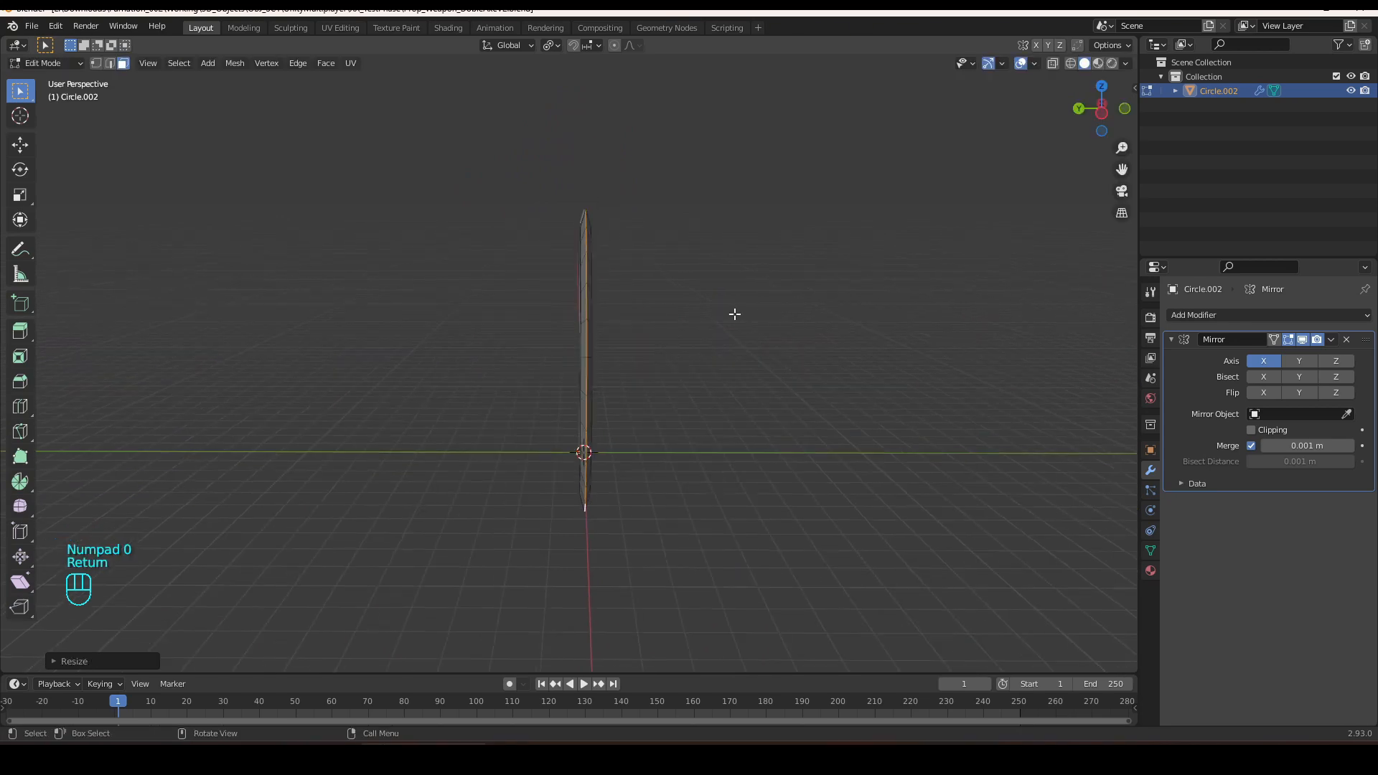
middle_click_drag(735, 313, 215, 312)
key("KP_1")
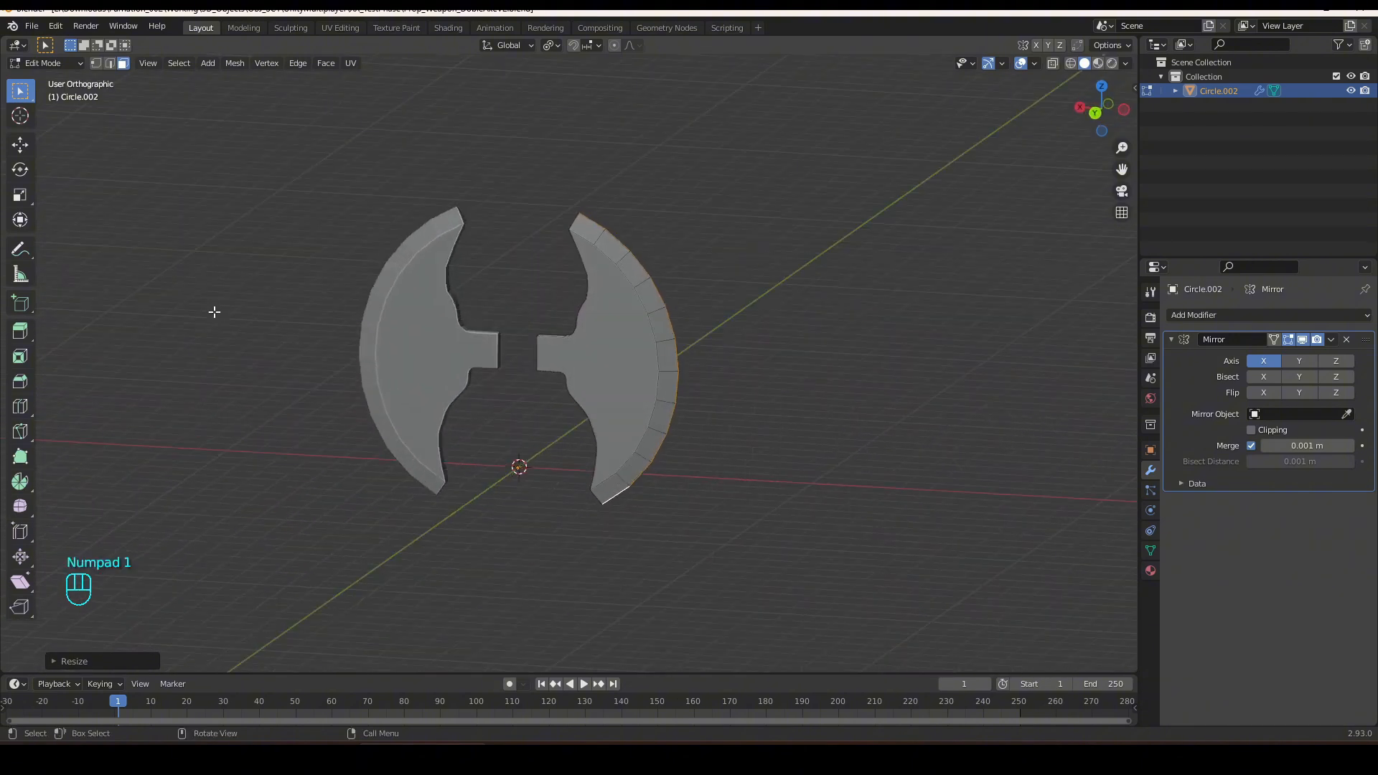
scroll(215, 312, "up", 2)
key("Tab")
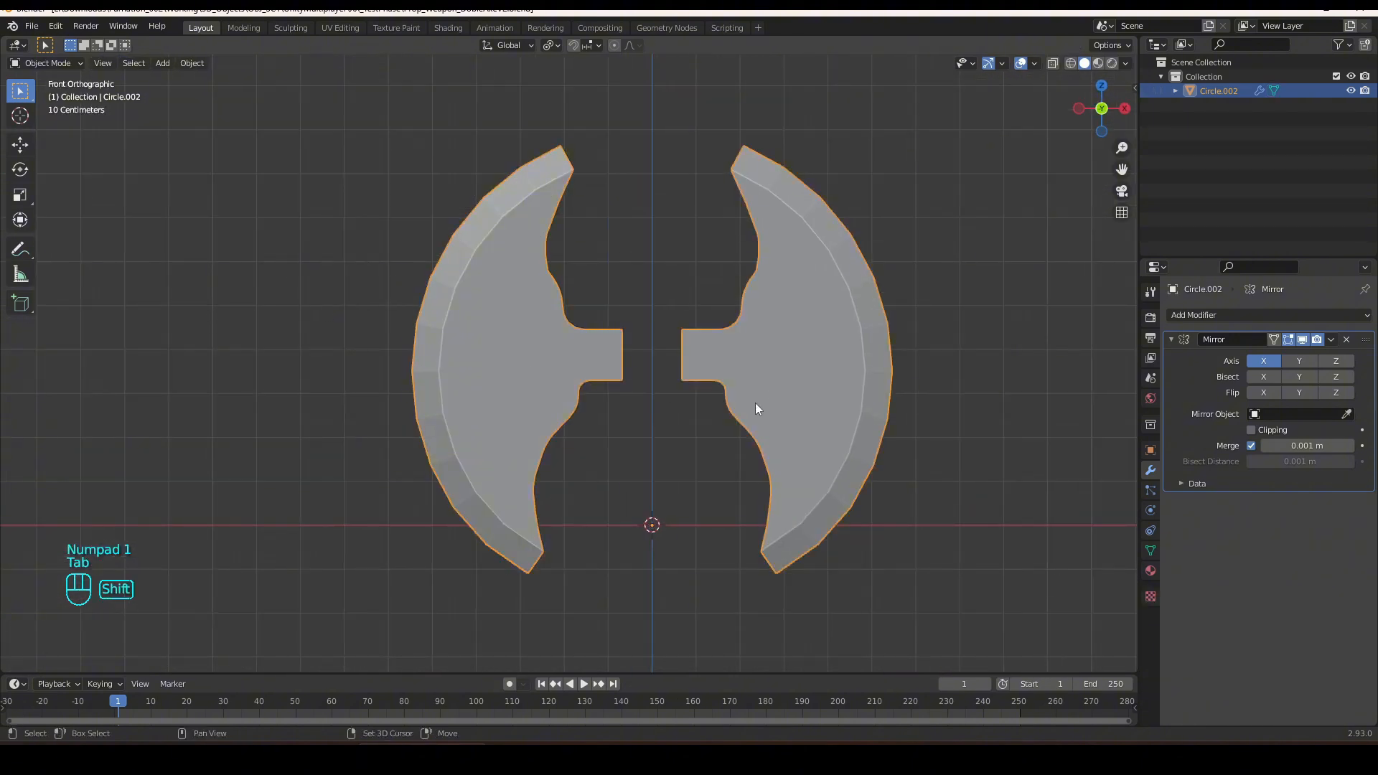
Add a cube at the origin and rotate it 45 degrees around the Y axis.
middle_click_drag(755, 403, 692, 411, "shift")
scroll(639, 352, "down", 2)
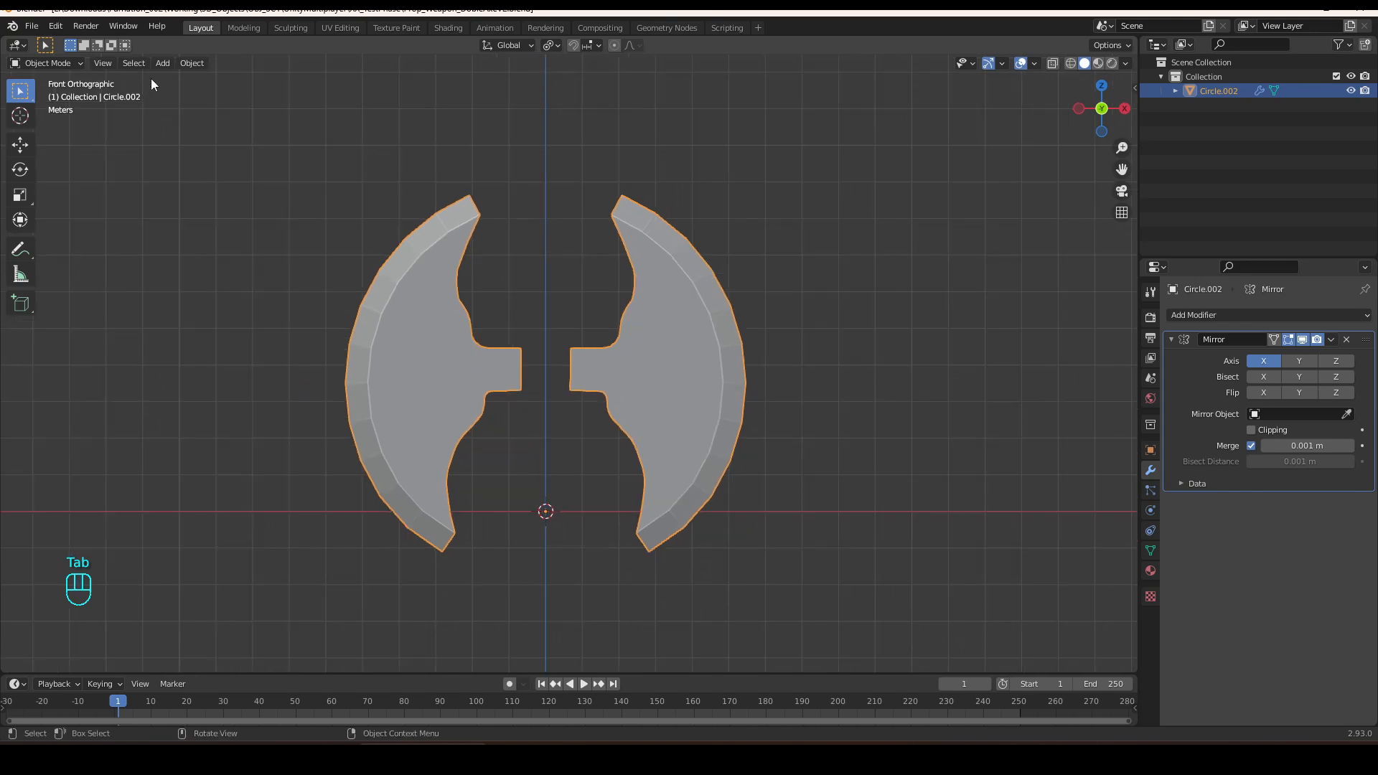
left_click(162, 63)
mouse_move(181, 80)
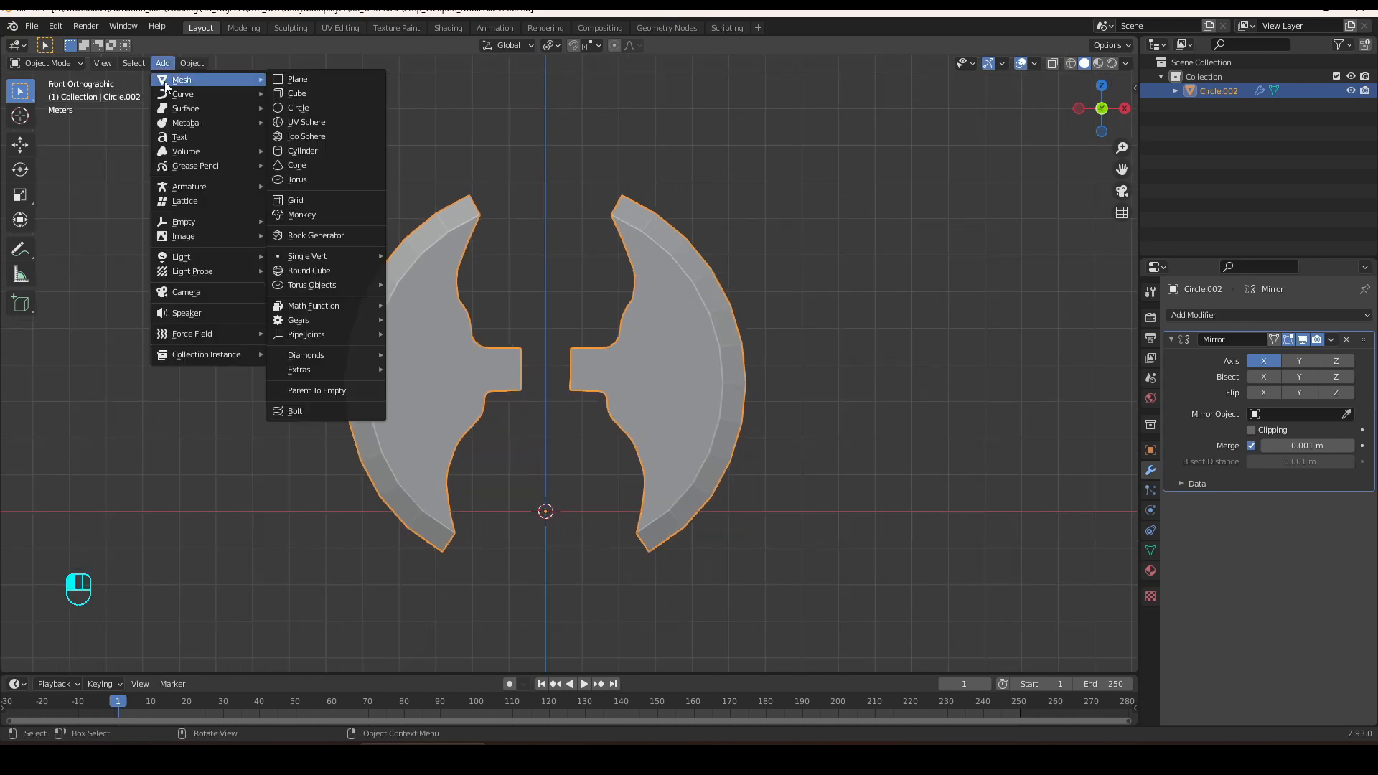
left_click(290, 95)
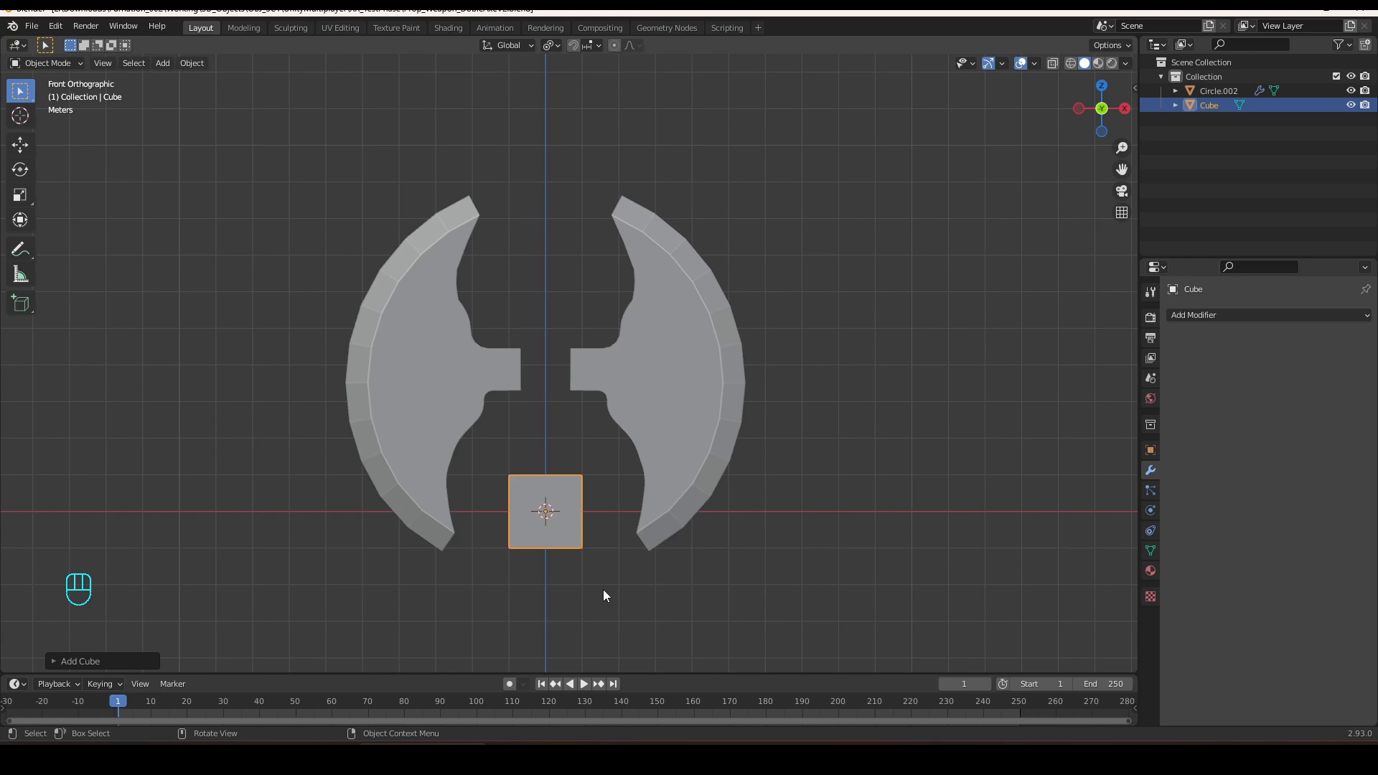
key("r")
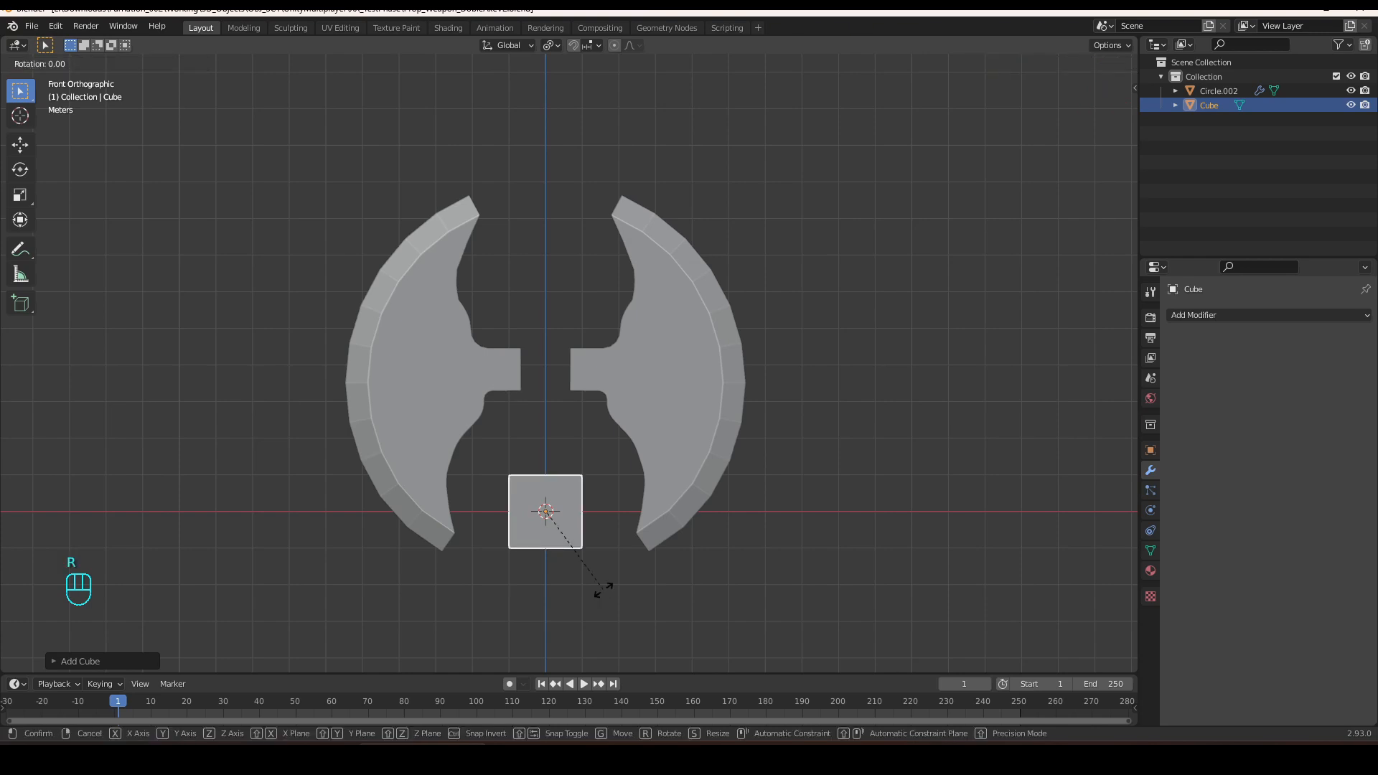
key("y")
key("KP_4")
key("KP_5")
key("KP_Enter")
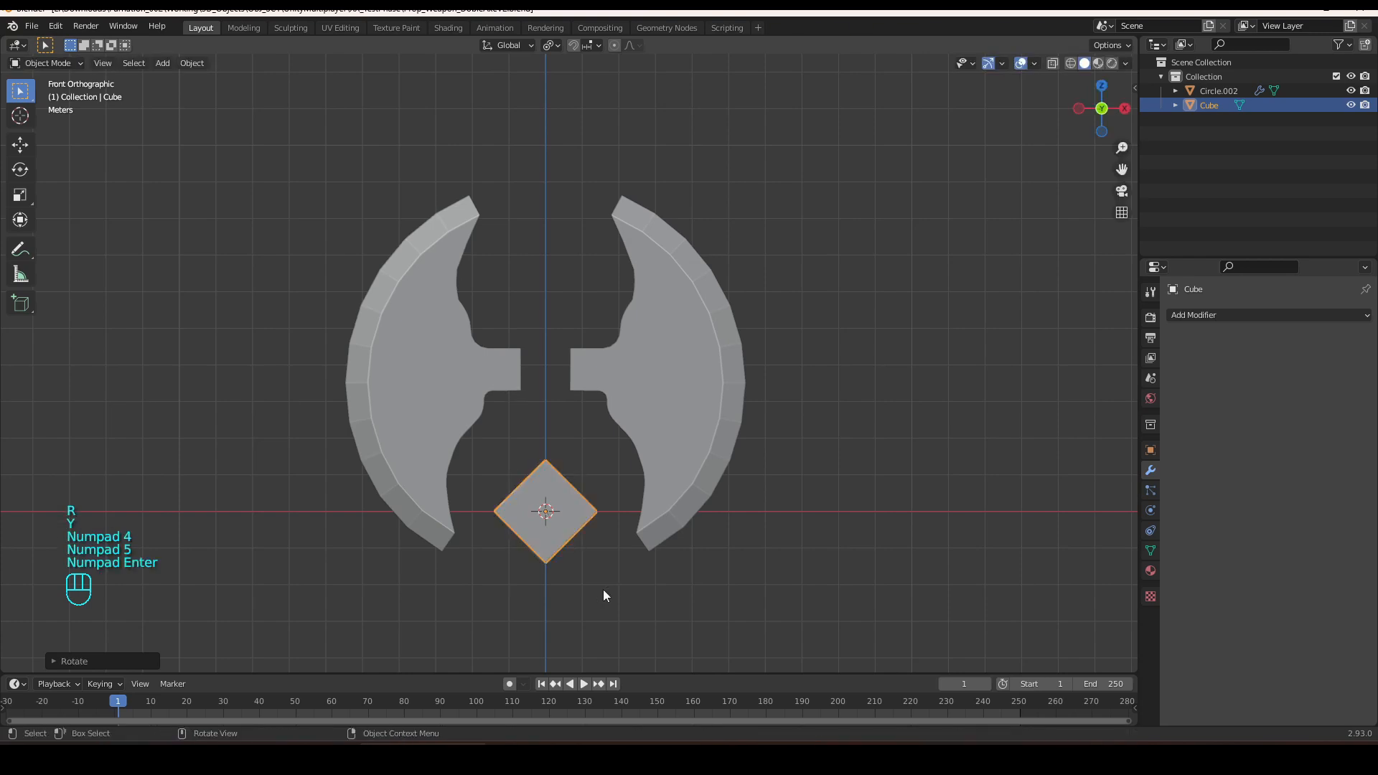
Enlarge the rotated cube and move it up about 3.8 m along Z, between the inner ends of the two blades.
key("s")
left_click(739, 593)
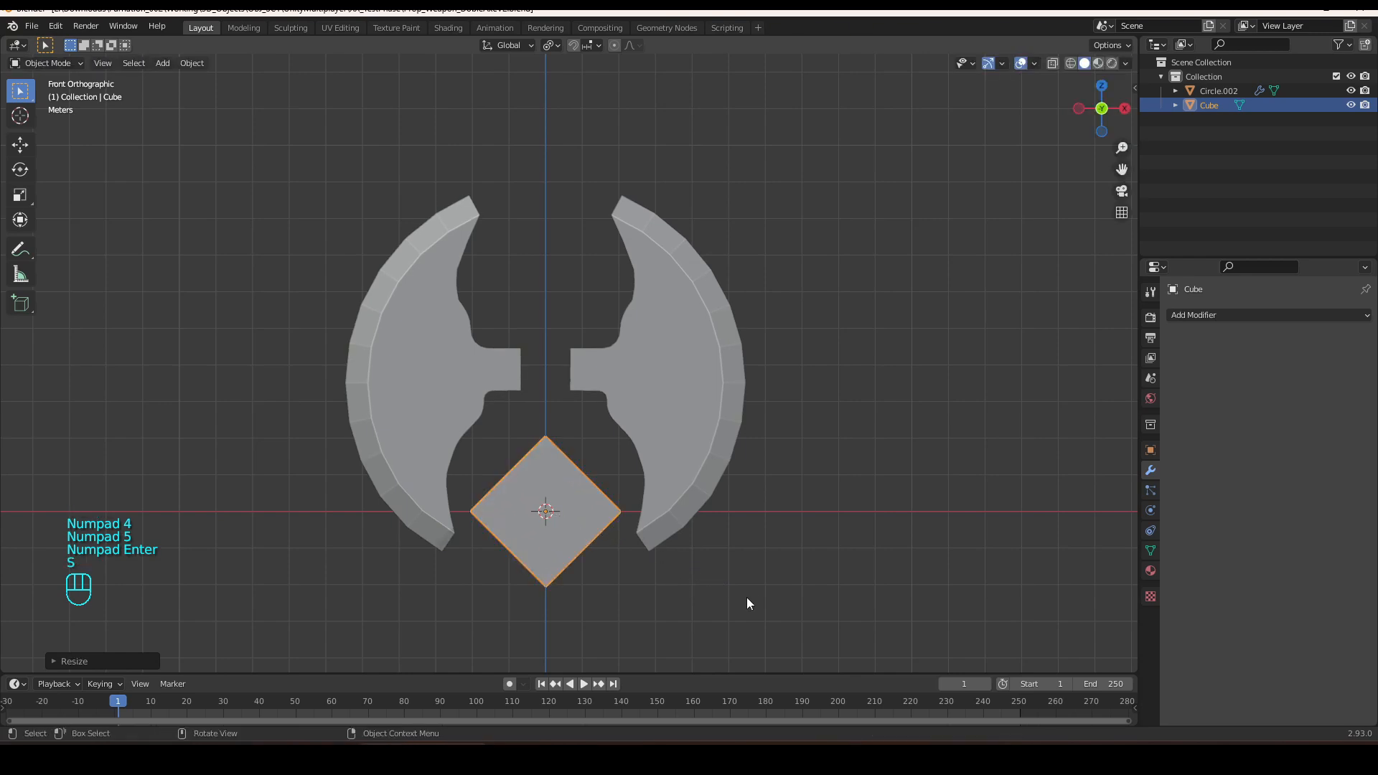
key("g")
key("z")
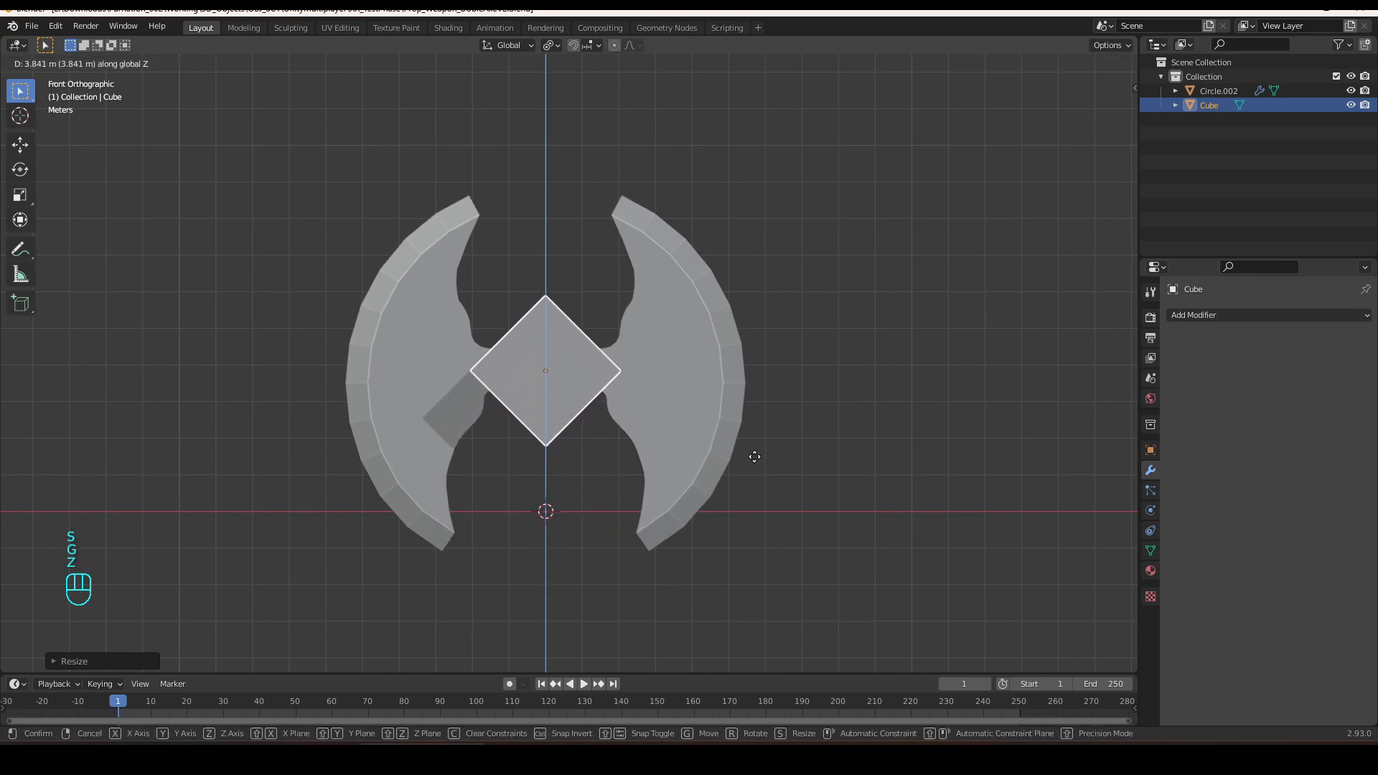
left_click(754, 456)
Scale the cube down slightly in all directions so it still covers the inner ends of both blades.
key("s")
key("shift")
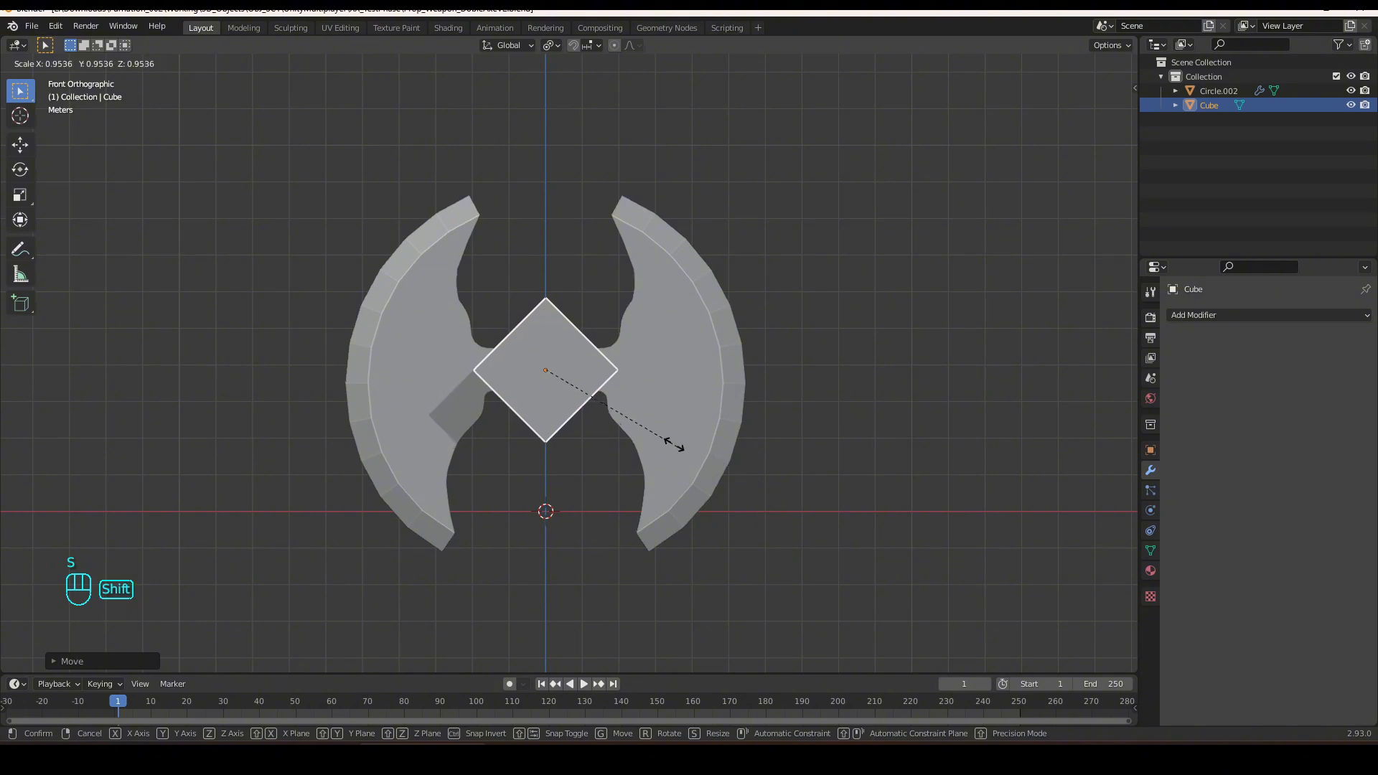
left_click(630, 407)
key("s")
key("shift")
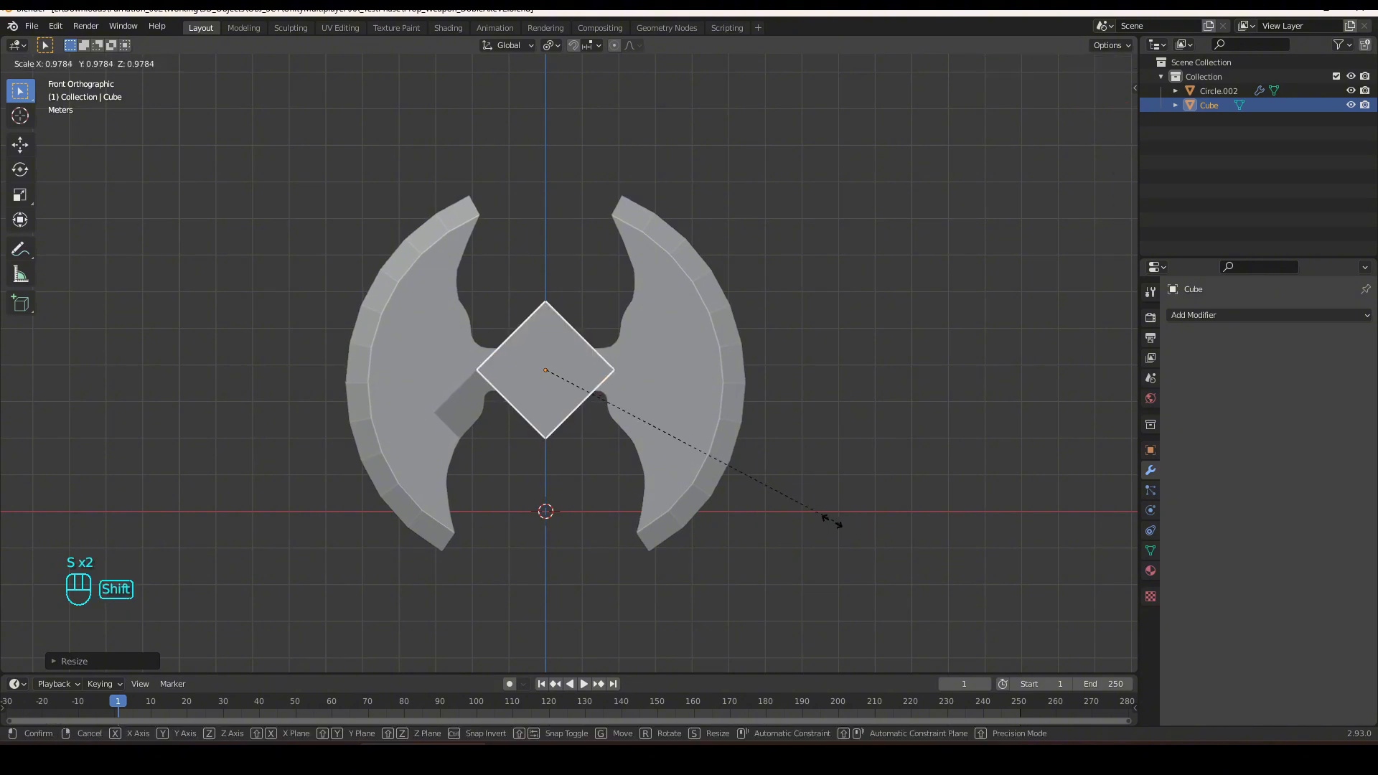
left_click(621, 435)
Scale the cube down along Y to make a thinner center block, still thicker than the blades.
middle_click_drag(613, 438, 748, 530)
key("s")
key("y")
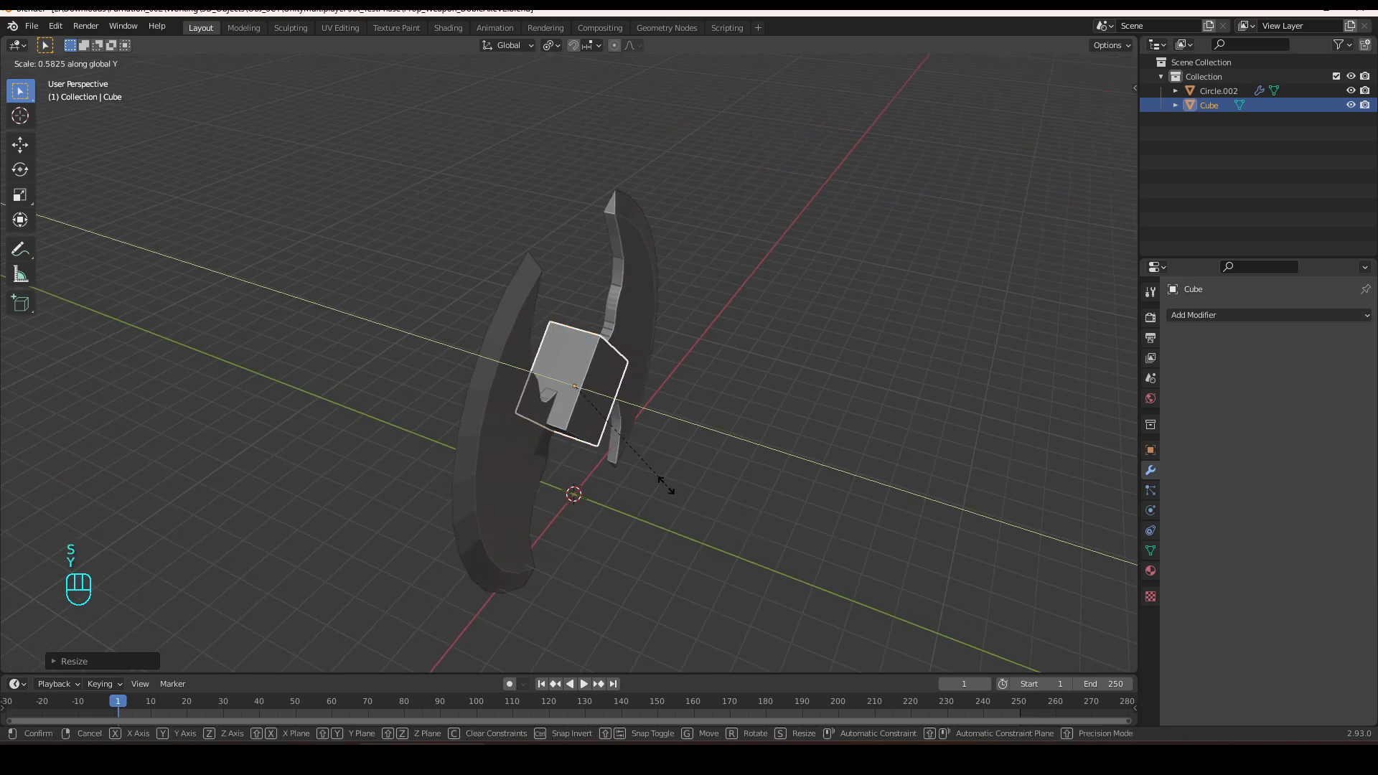
left_click(631, 455)
Apply all transforms to the center cube.
middle_click_drag(690, 471, 645, 438)
scroll(554, 412, "up", 1)
scroll(555, 419, "up", 2)
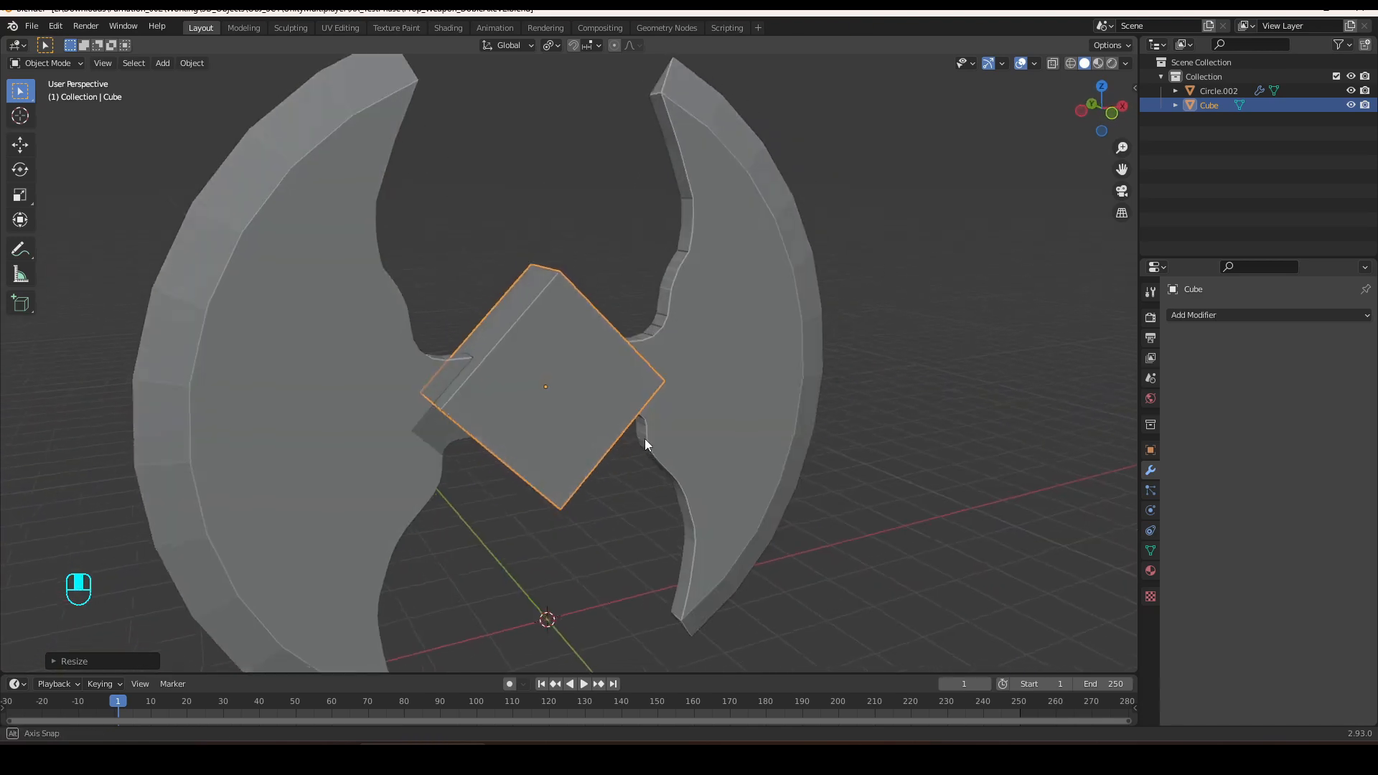
key("ctrl+a")
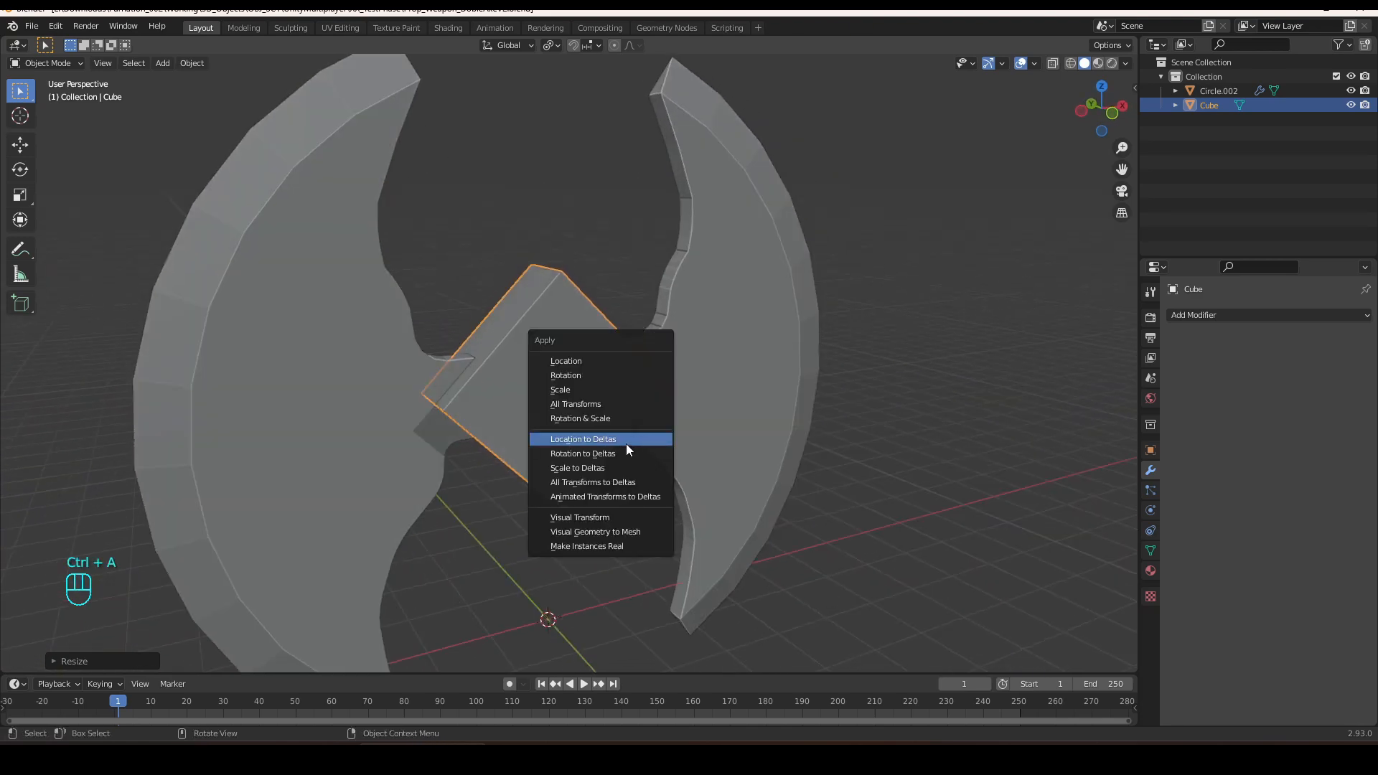
left_click(618, 405)
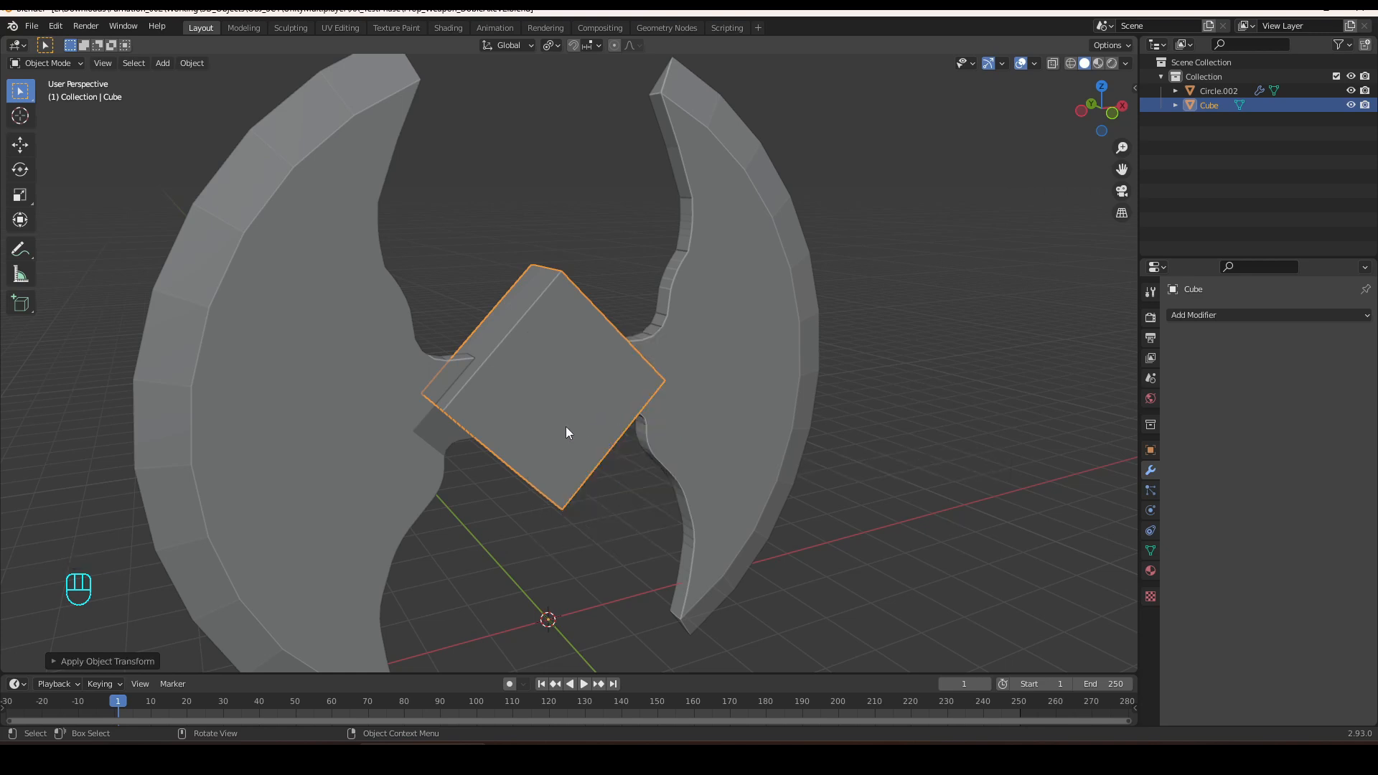
Bevel the center block's four corner edges running along Y with 3 segments and a width of about 0.3 m.
key("Tab")
key("2")
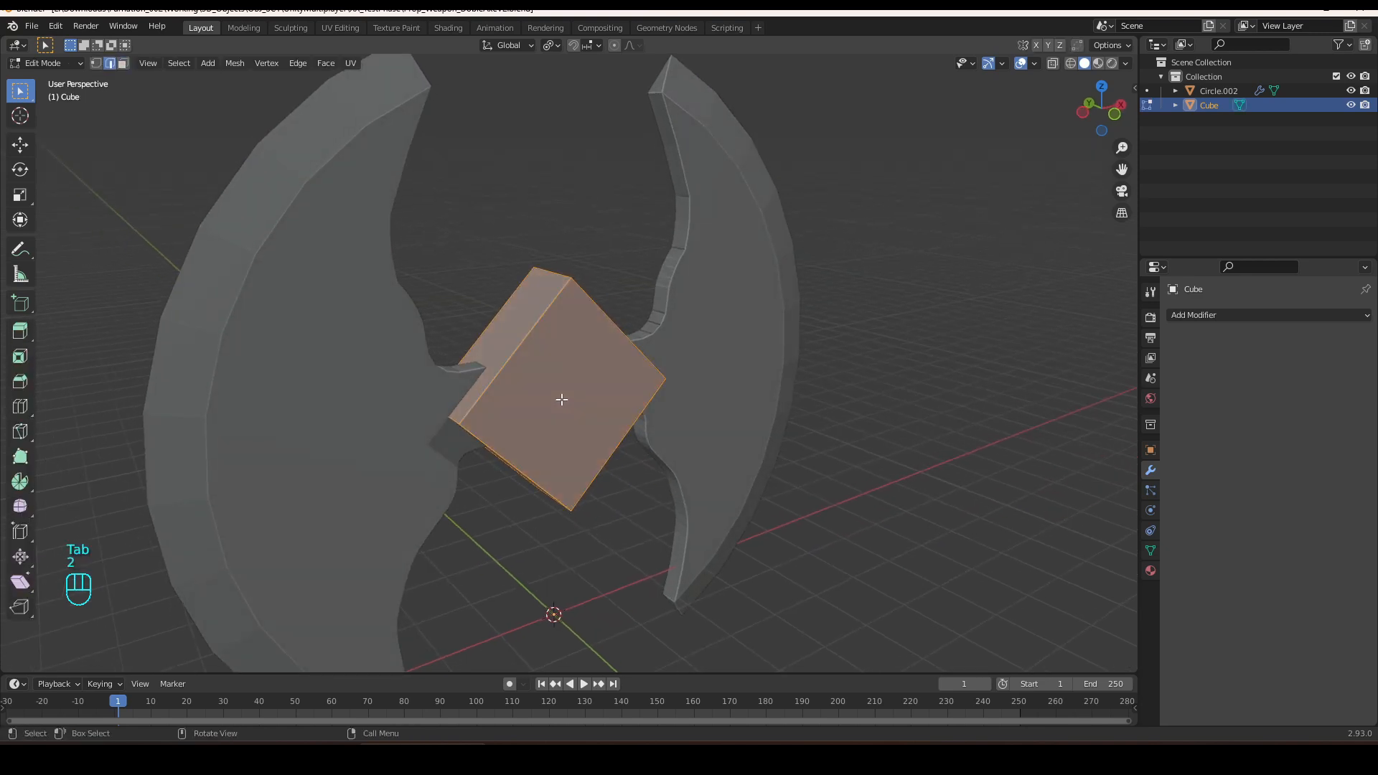
left_click(548, 270)
middle_click_drag(456, 417, 643, 452)
key("ctrl+b")
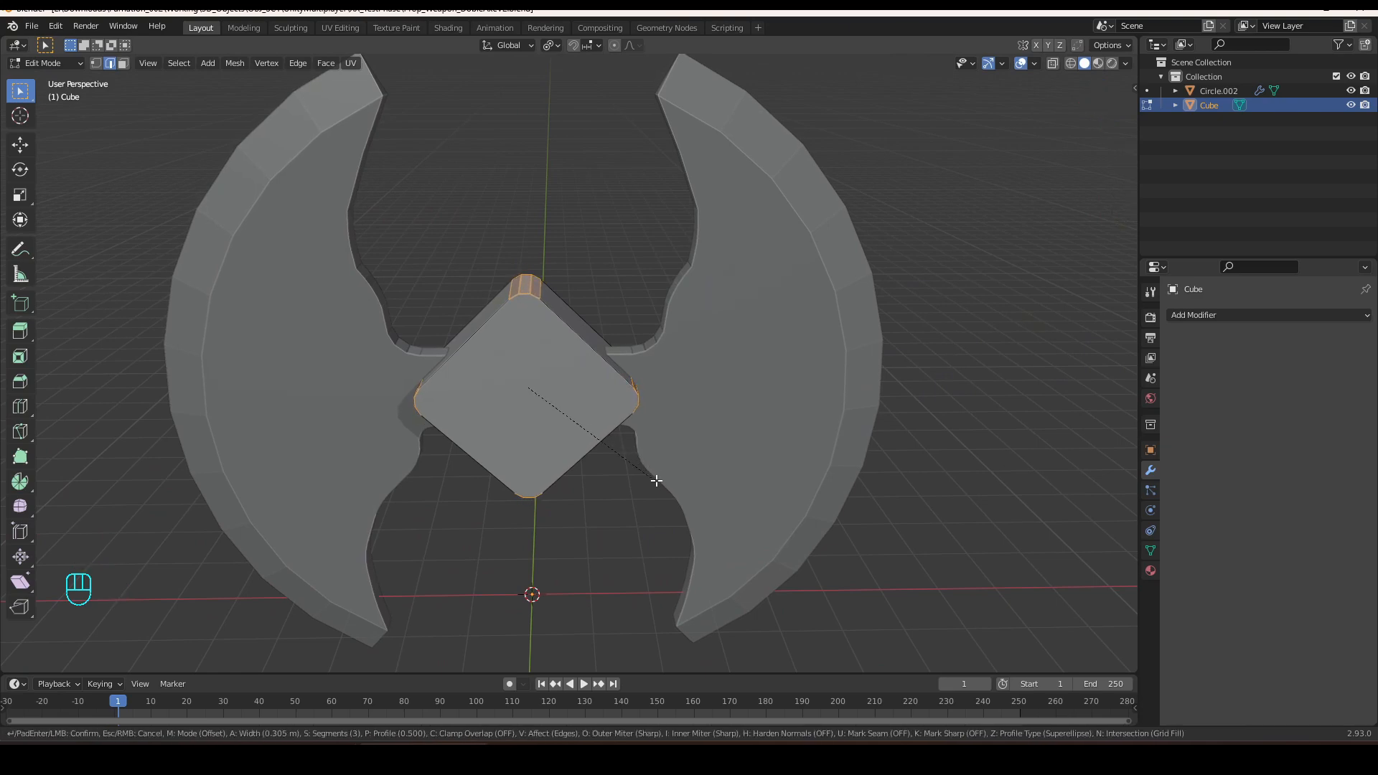
left_click(657, 480)
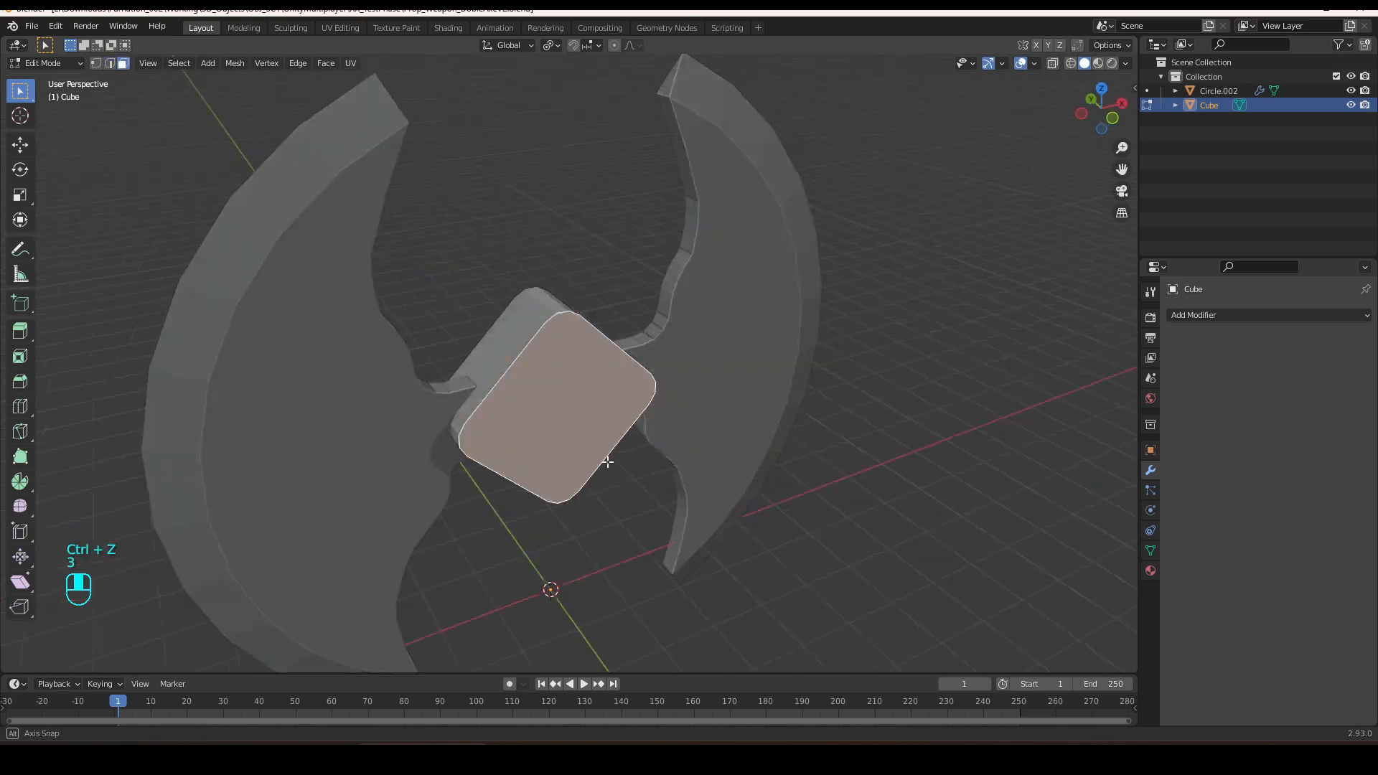
Inset the front and back faces of the center block together by about 0.3 m.
middle_click_drag(606, 462, 811, 443)
left_click(646, 389, "shift")
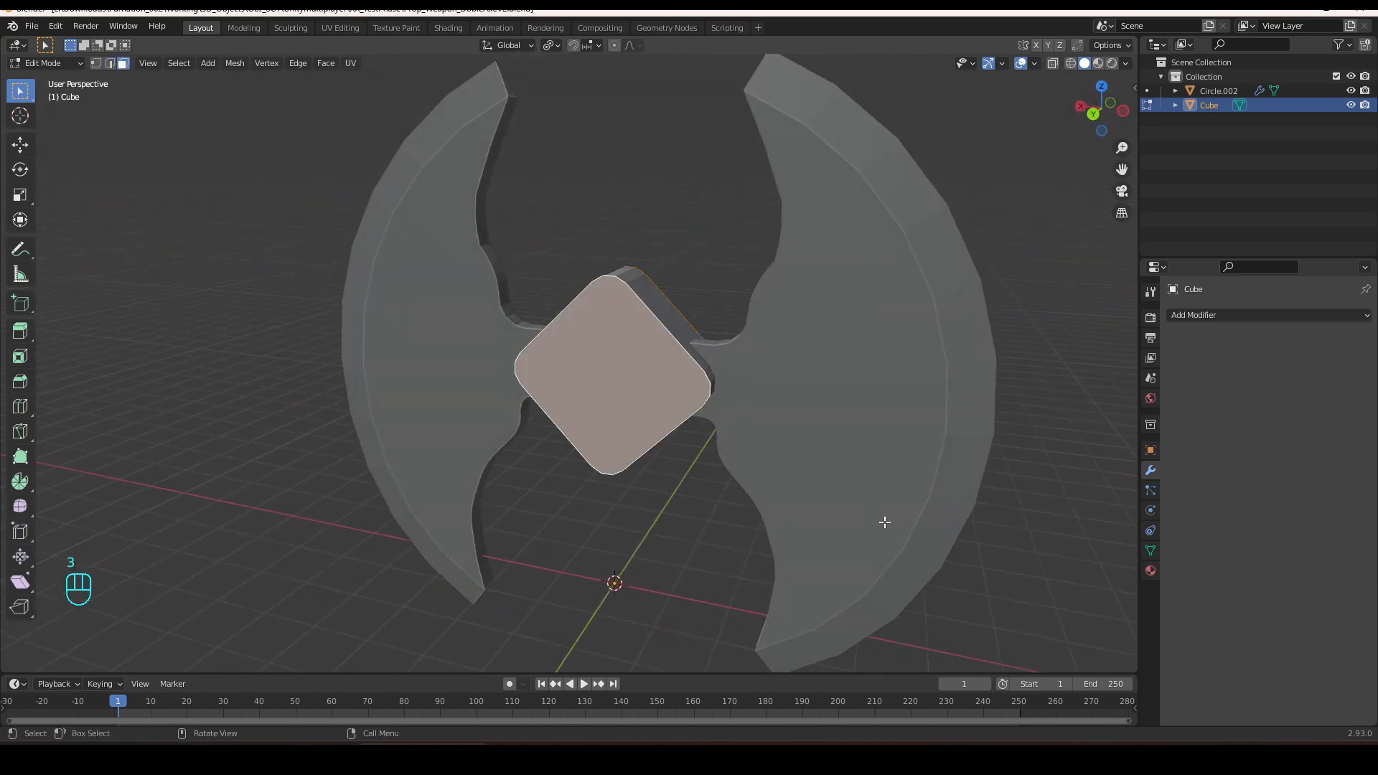
key("i")
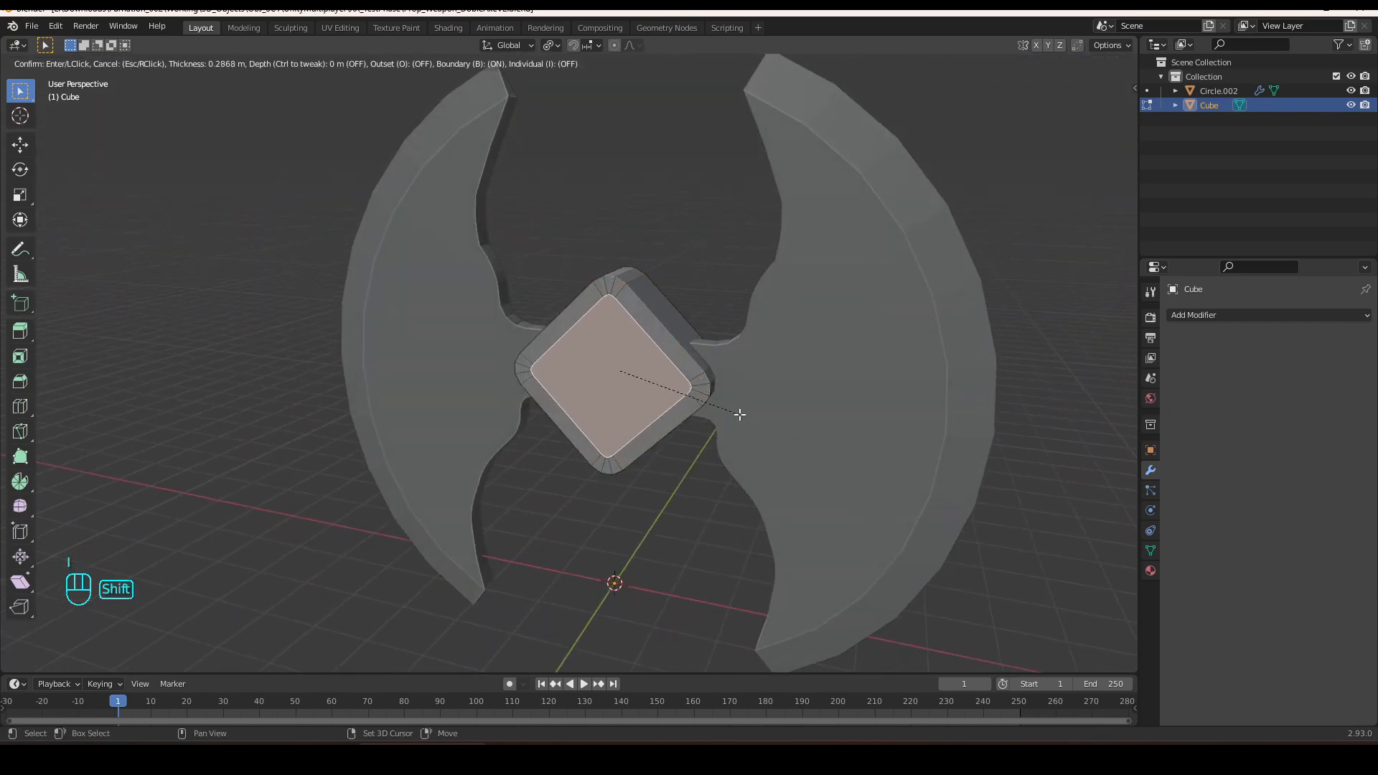
left_click(732, 409)
Extrude both inset faces inward along their normals to recess the front and back of the center block.
middle_click_drag(732, 409, 745, 498)
key("e")
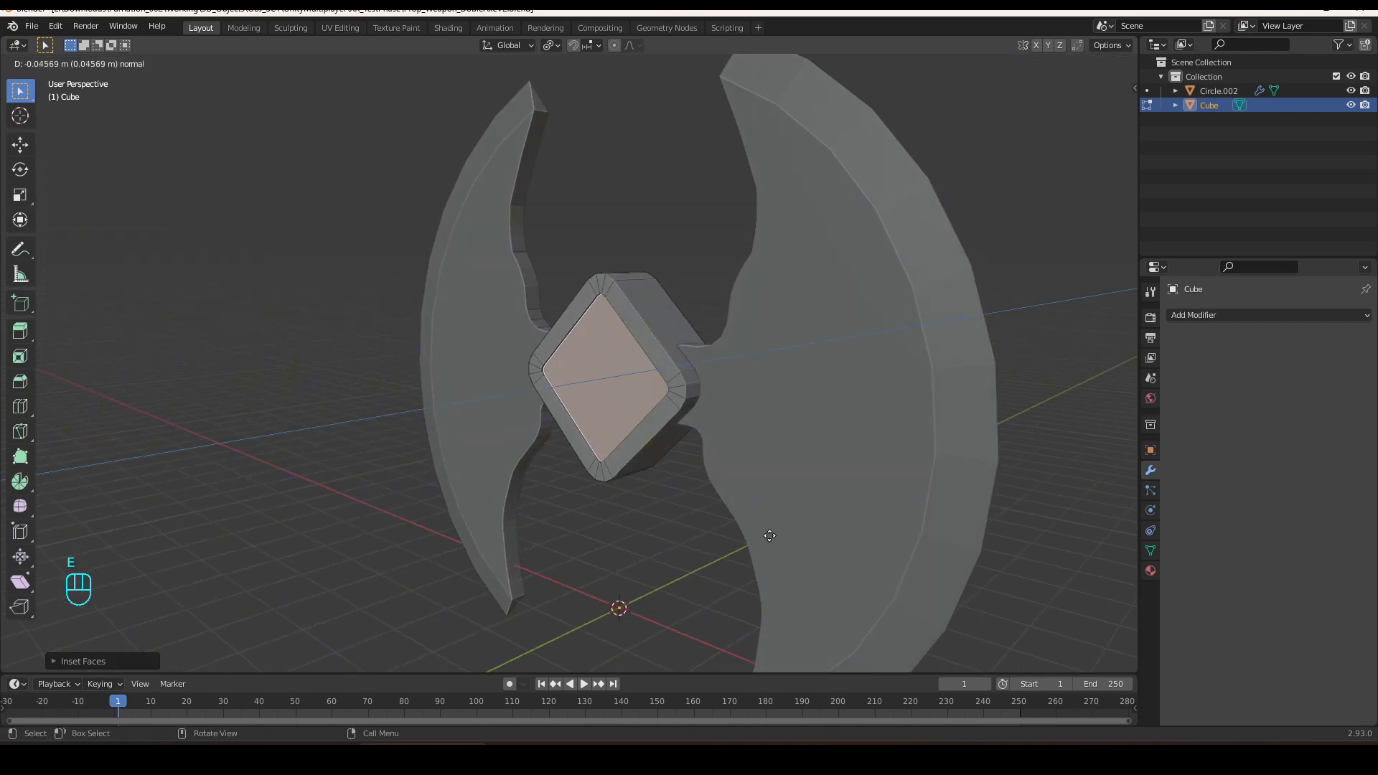
left_click(797, 633)
middle_click_drag(797, 633, 565, 508)
scroll(605, 480, "up", 2)
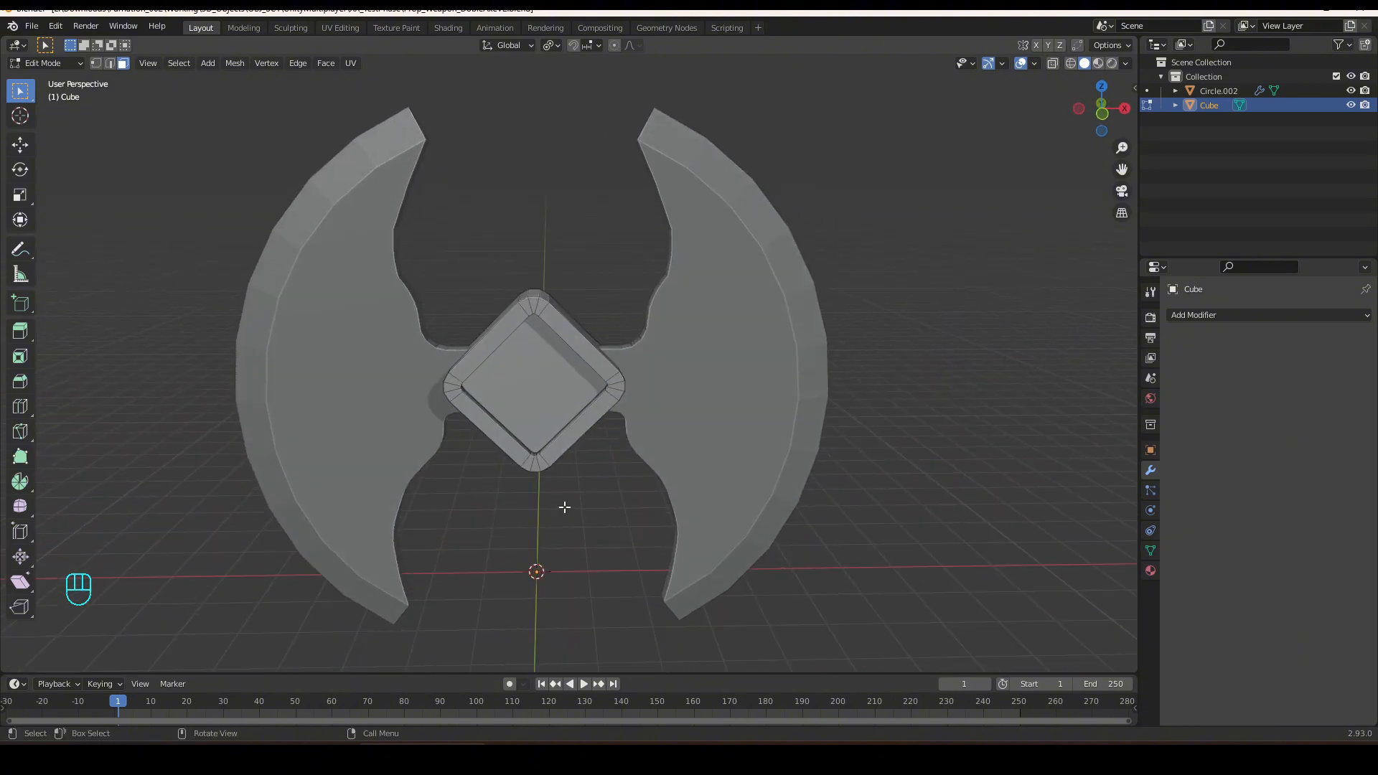
scroll(523, 407, "up", 3)
mouse_move(547, 388)
middle_mouse_down()
mouse_move(579, 391)
mouse_move(568, 393)
middle_mouse_up()
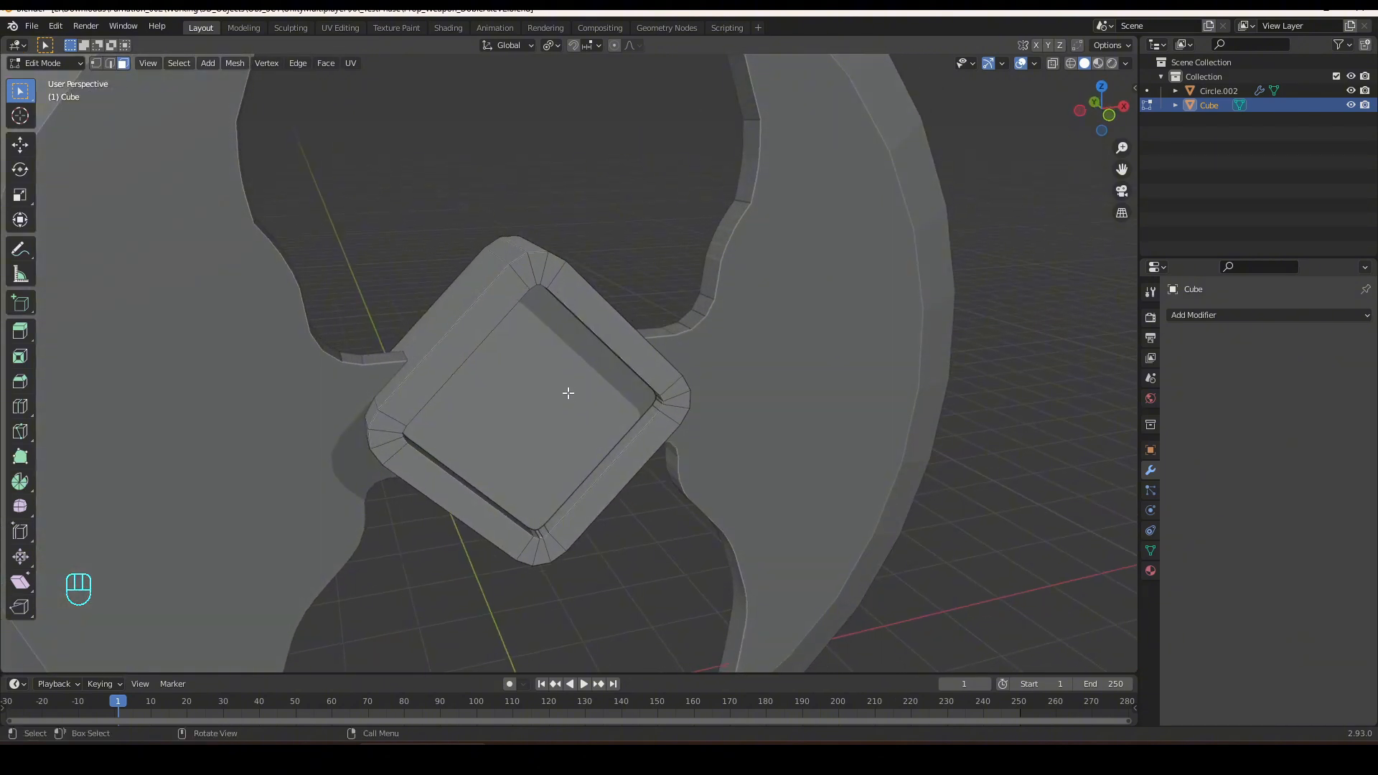
Bevel the outer and inner rim edge loops on both sides of the center block with 2 segments and a width of about 0.054 m.
left_click(467, 313)
left_click(466, 313, "alt")
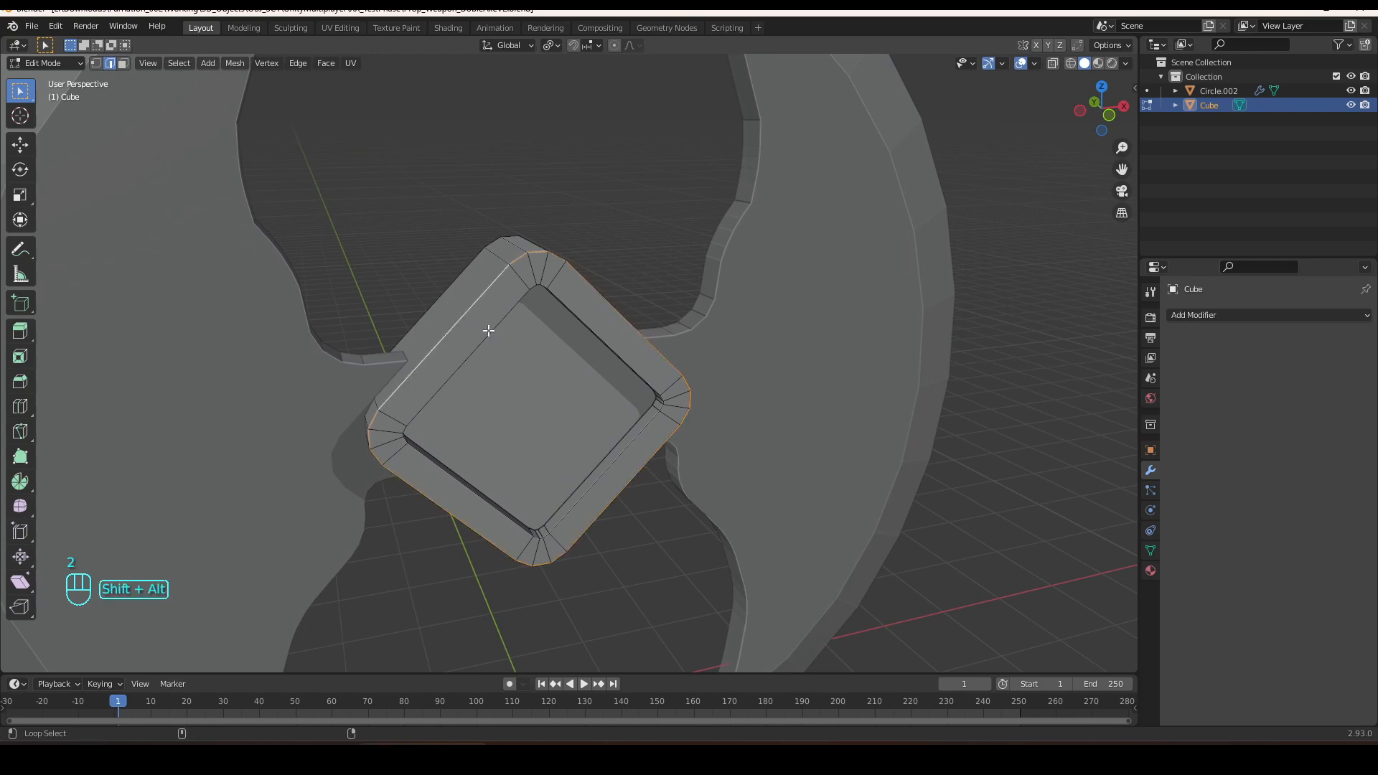
left_click(473, 353, "alt+shift")
middle_click_drag(474, 354, 682, 378)
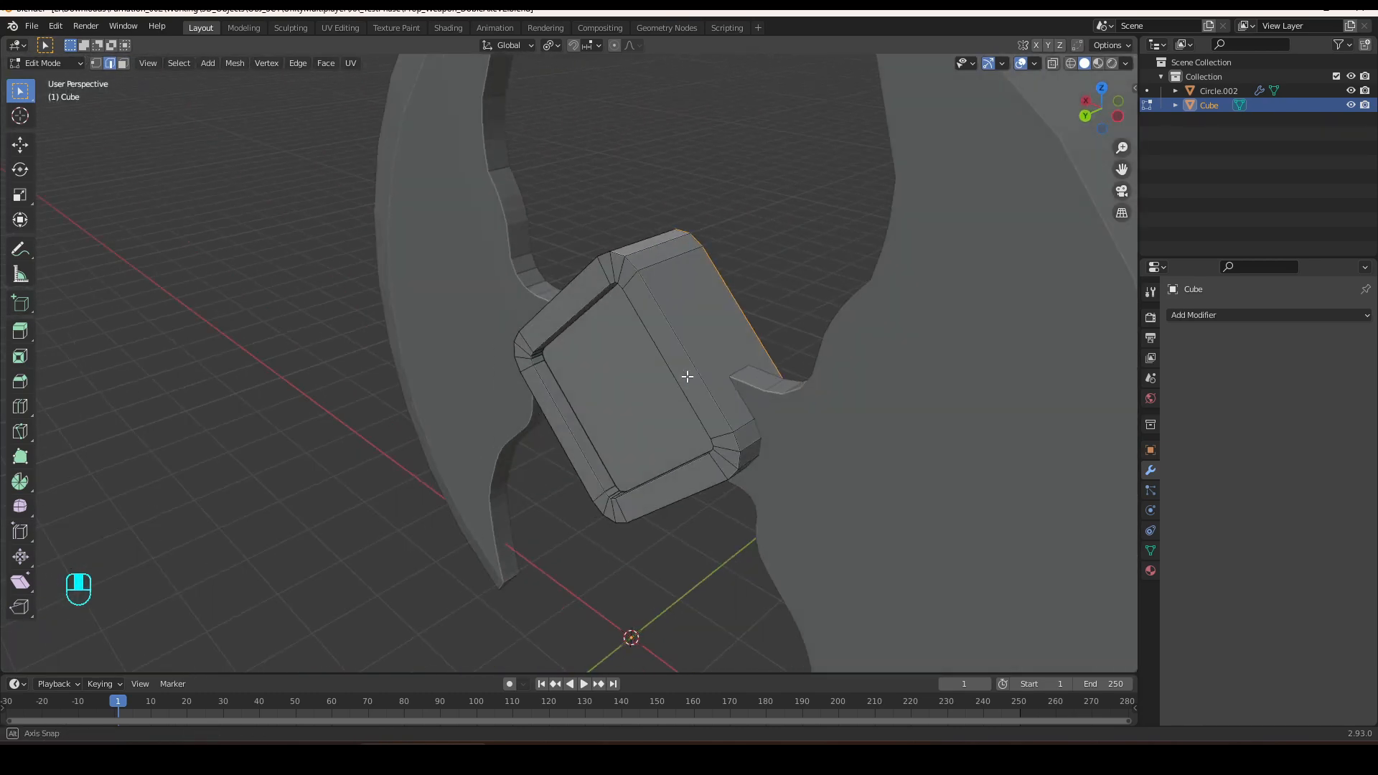
left_click(656, 333, "alt+shift")
left_click(654, 338, "alt+shift")
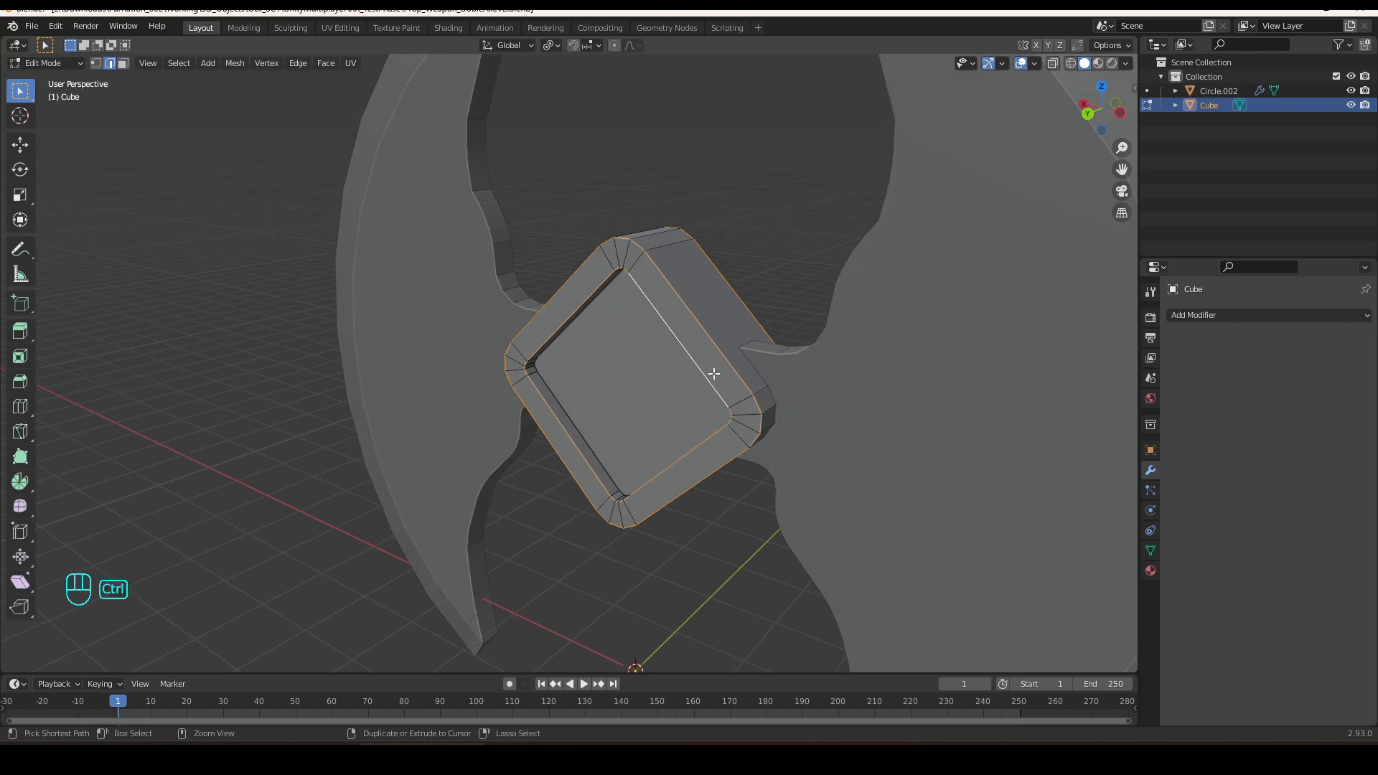
scroll(746, 349, "up", 3)
key("ctrl+b")
key("shift")
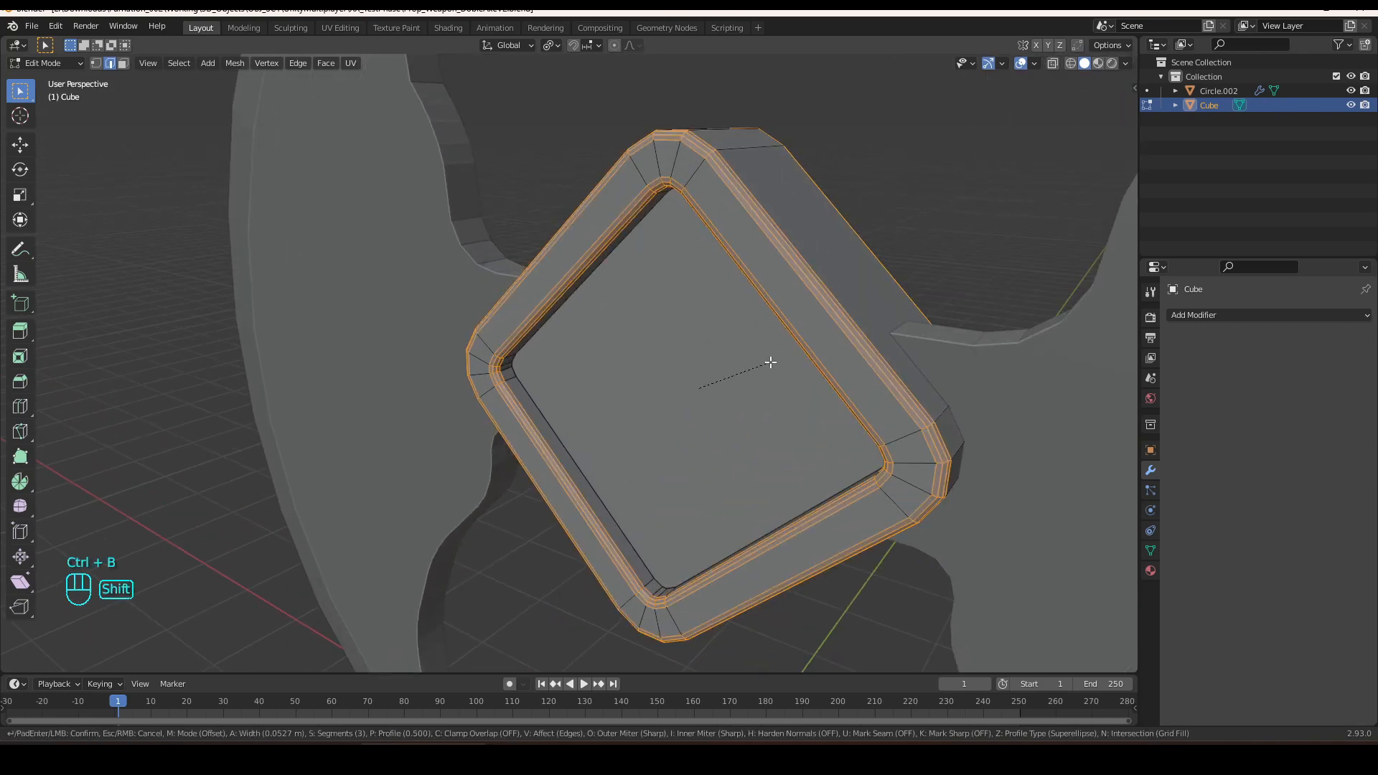
scroll(772, 363, "down", 1)
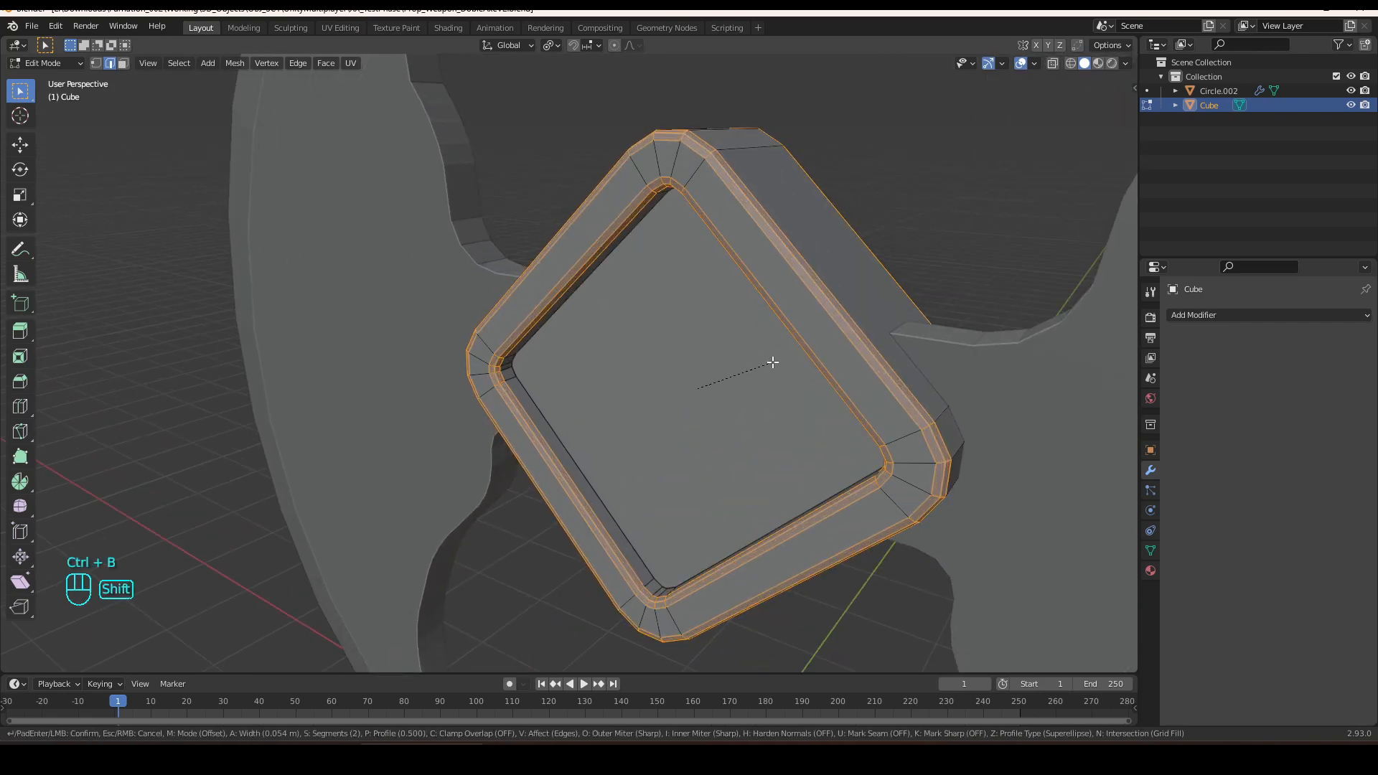
left_click(773, 362)
Return to Object Mode and save the file.
key("Tab")
scroll(727, 429, "down", 8)
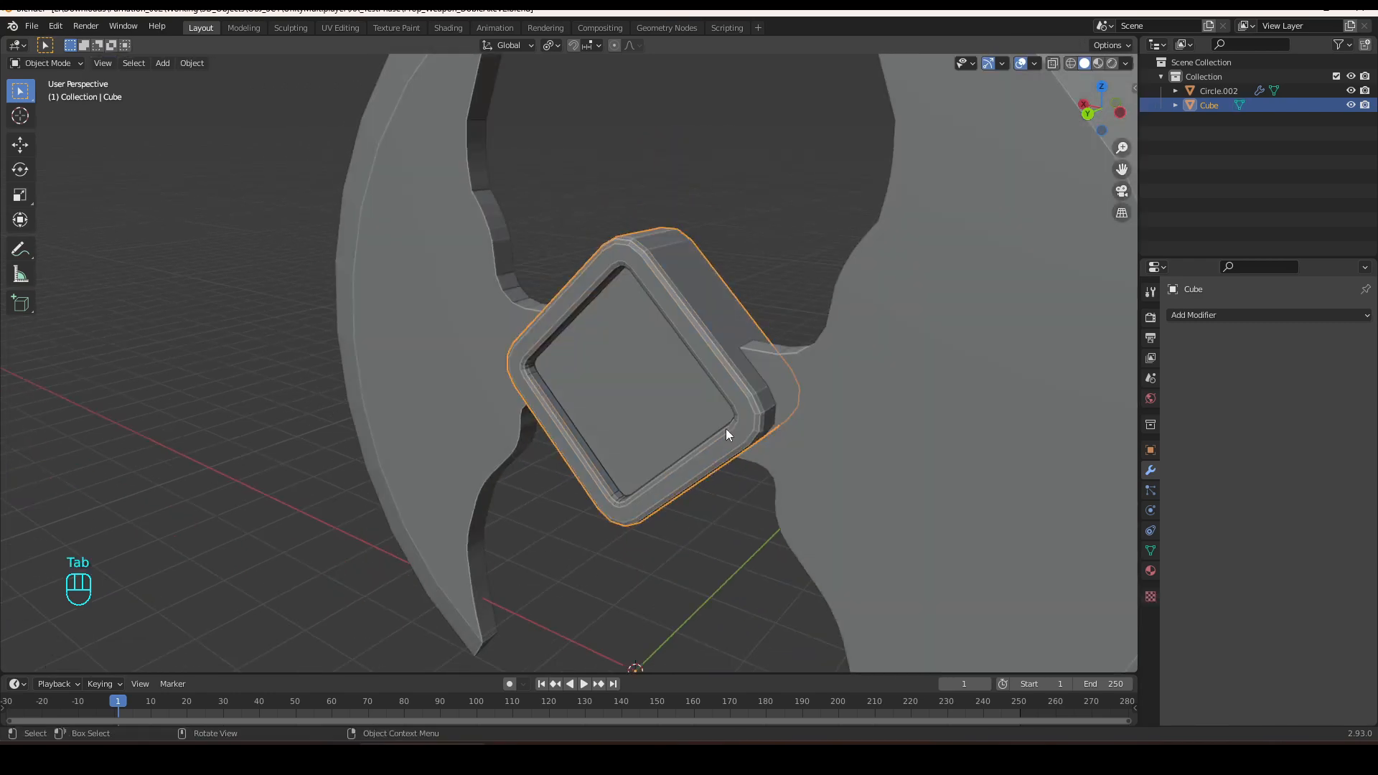
middle_click_drag(782, 397, 518, 385)
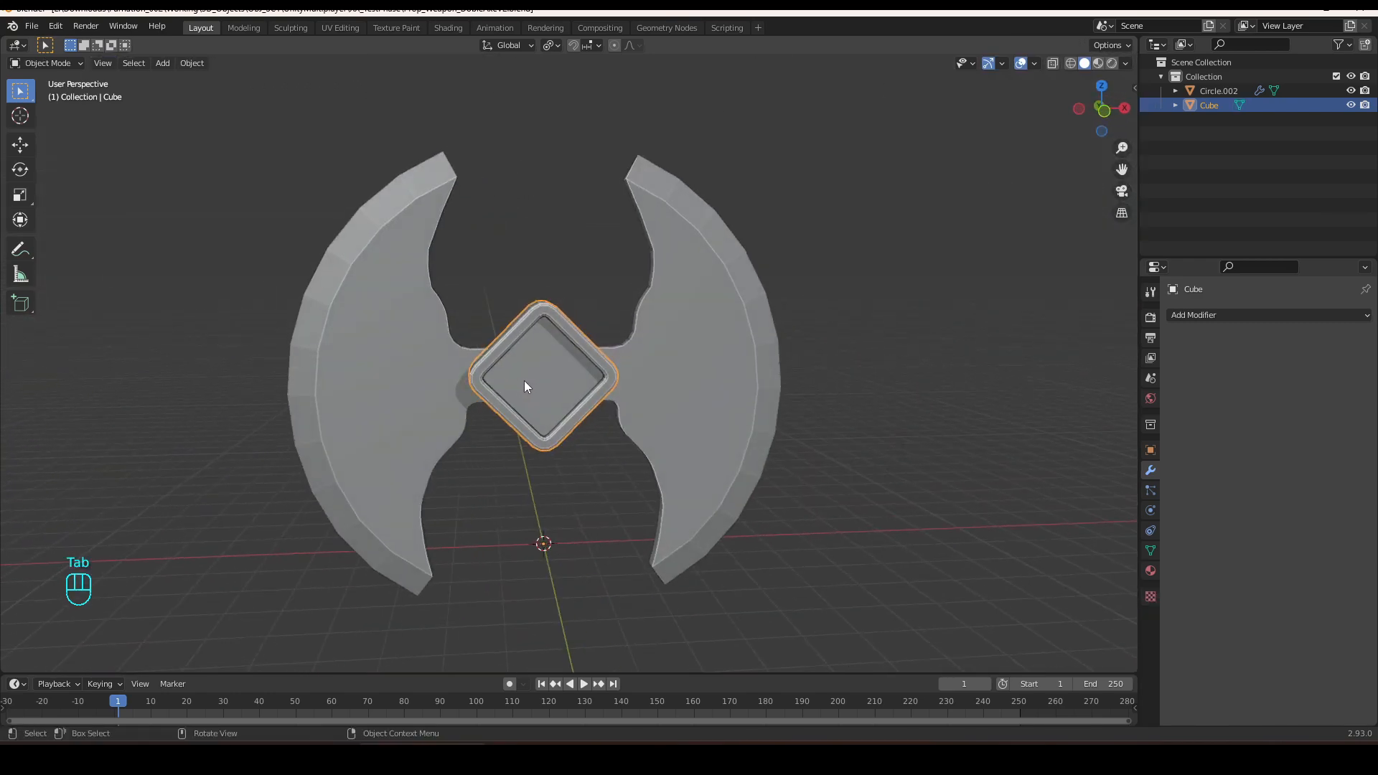
scroll(524, 380, "down", 1)
key("ctrl+s")
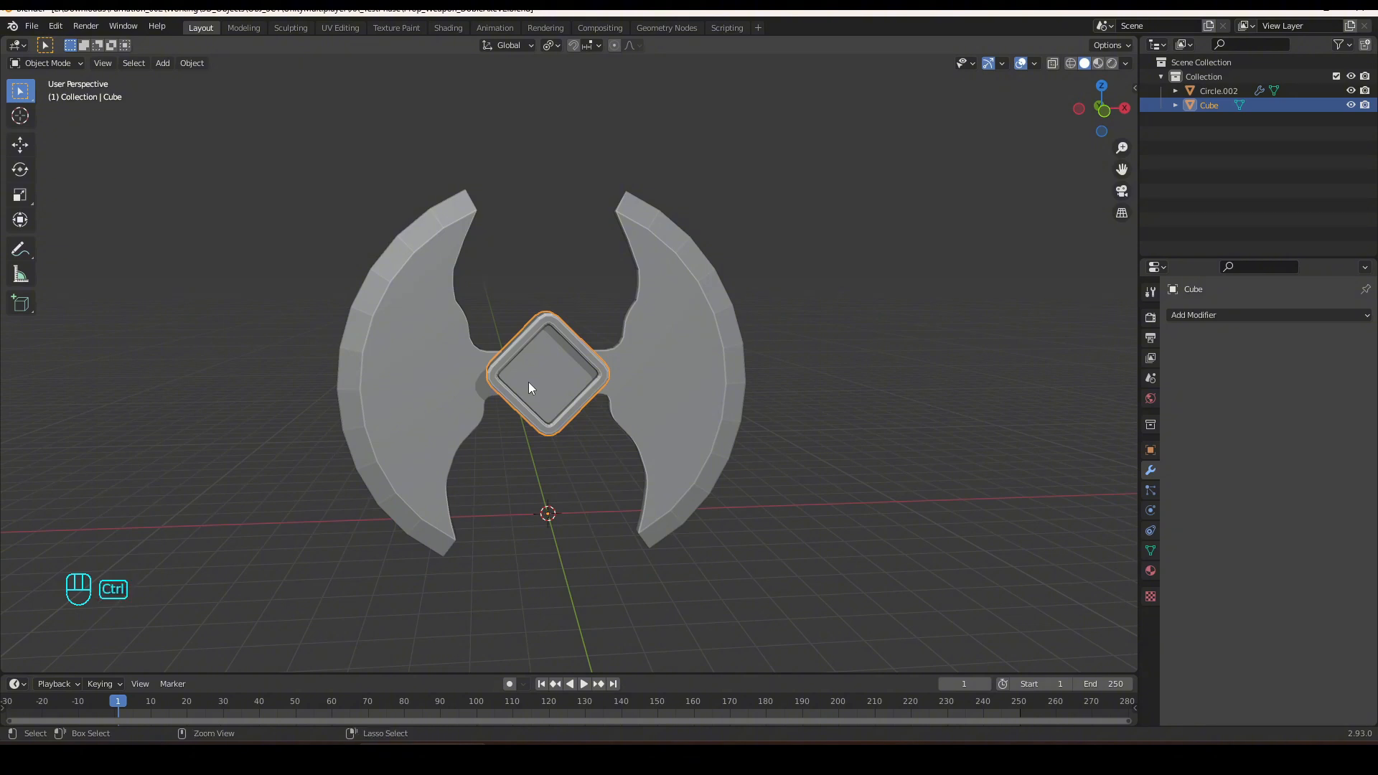
Add a cylinder mesh at the origin for the axe handle, working in the front view.
key("KP_1")
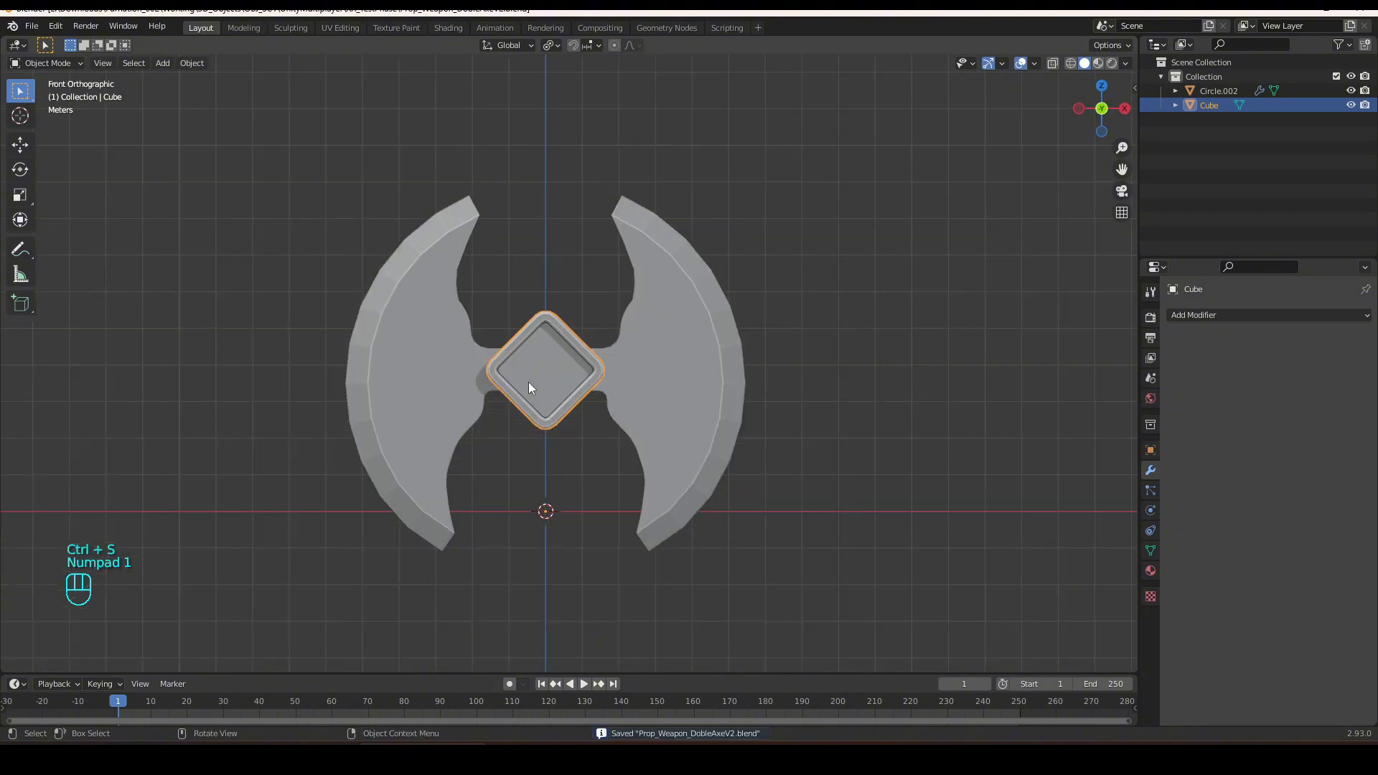
left_click(156, 69)
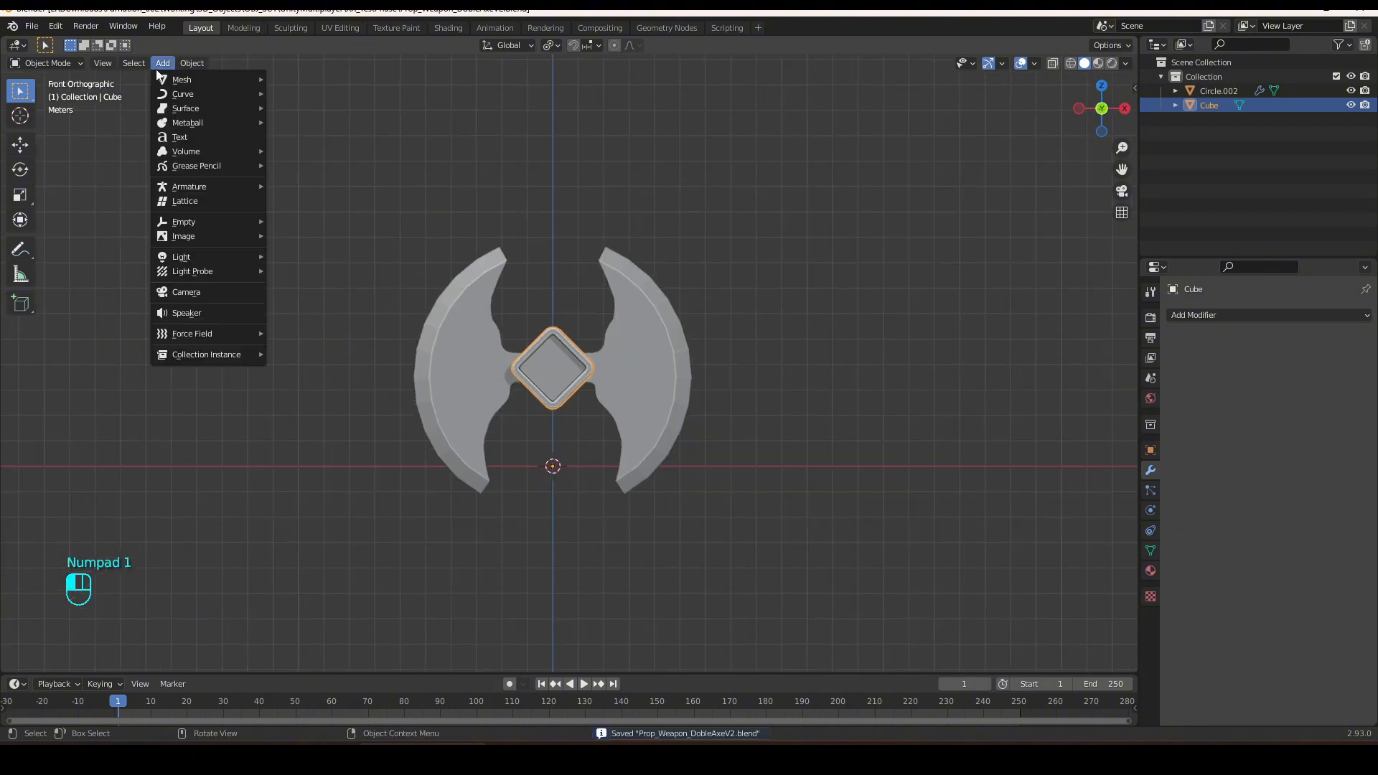
mouse_move(191, 77)
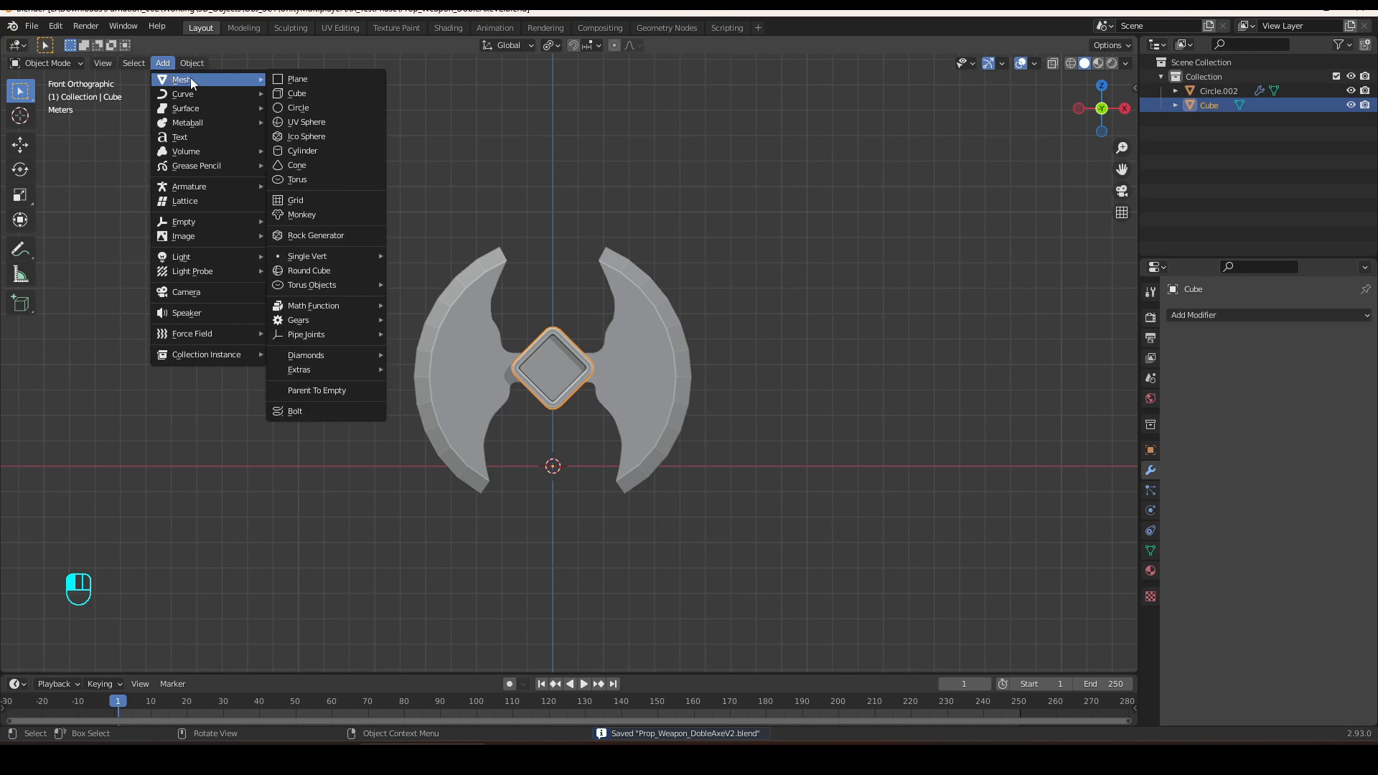
left_click(301, 151)
scroll(667, 545, "down", 2)
scroll(665, 544, "up", 3)
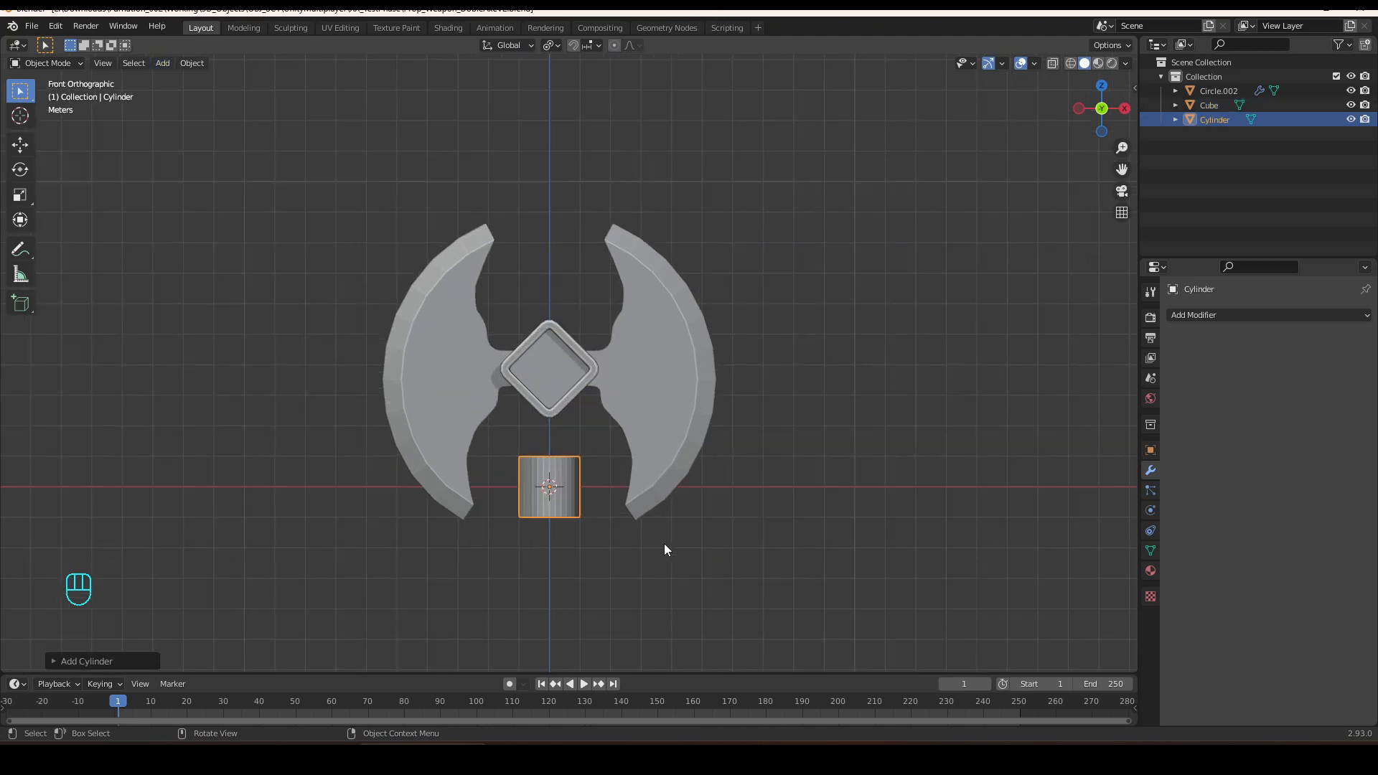
Scale the cylinder down evenly to handle thickness, narrower than the center block, and apply its transforms.
key("s")
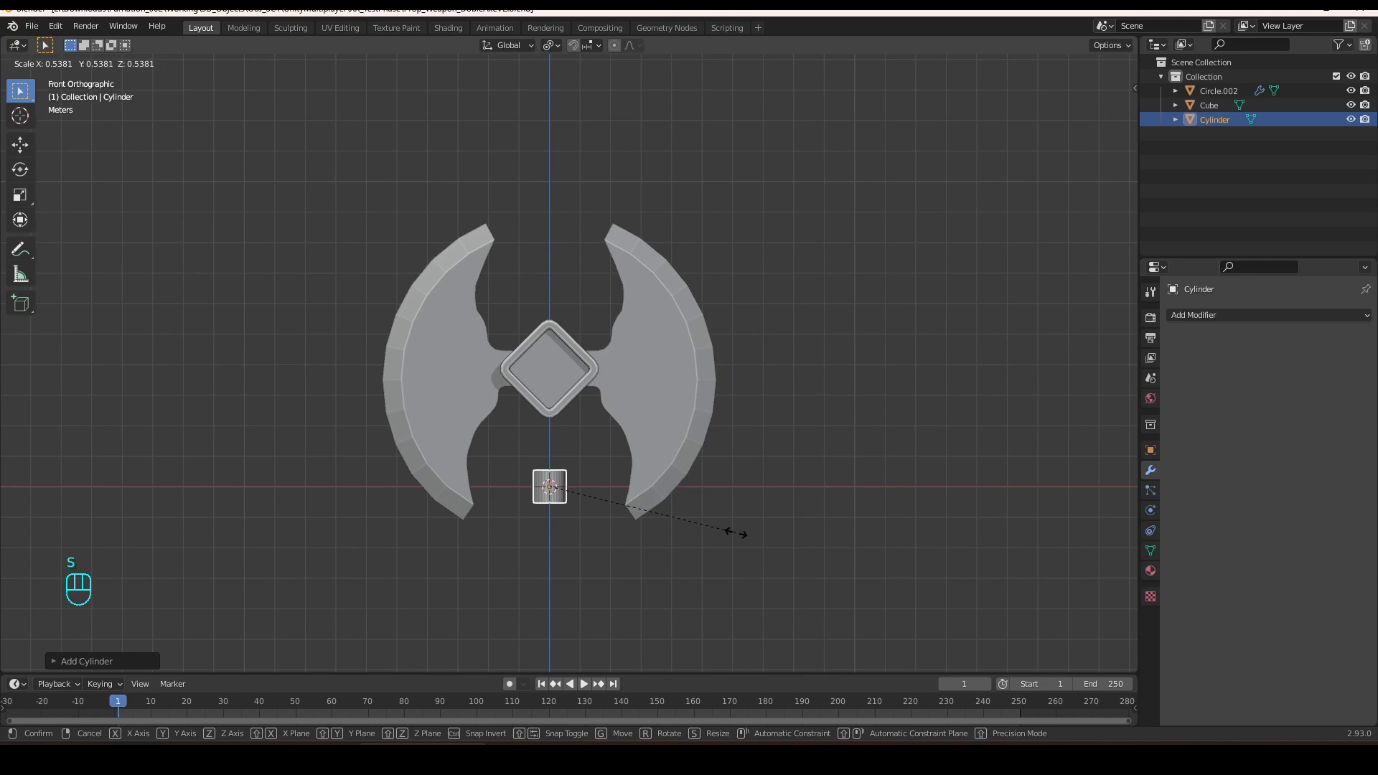
left_click(747, 533)
mouse_move(596, 503)
middle_mouse_down()
mouse_move(560, 492)
mouse_move(555, 519)
mouse_move(584, 507)
middle_mouse_up()
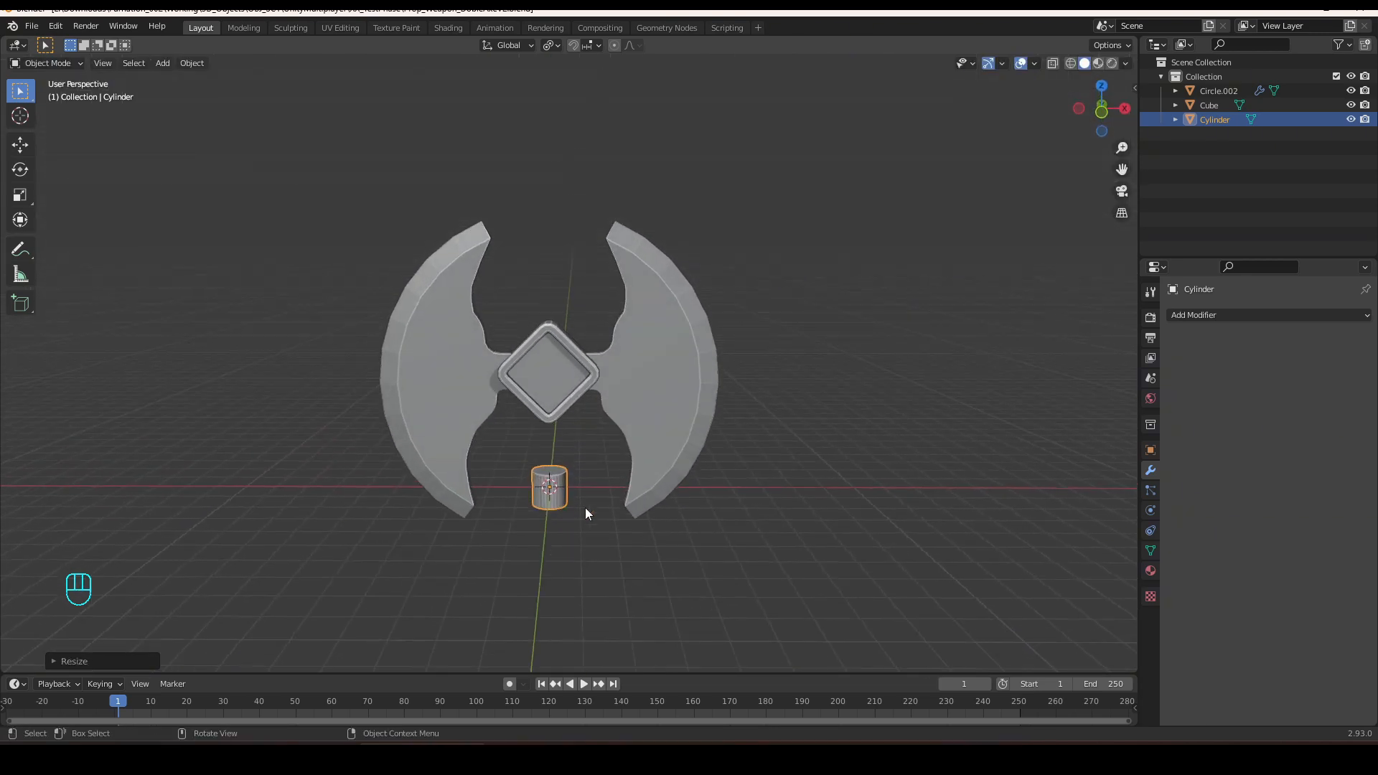
key("s")
left_click(593, 514)
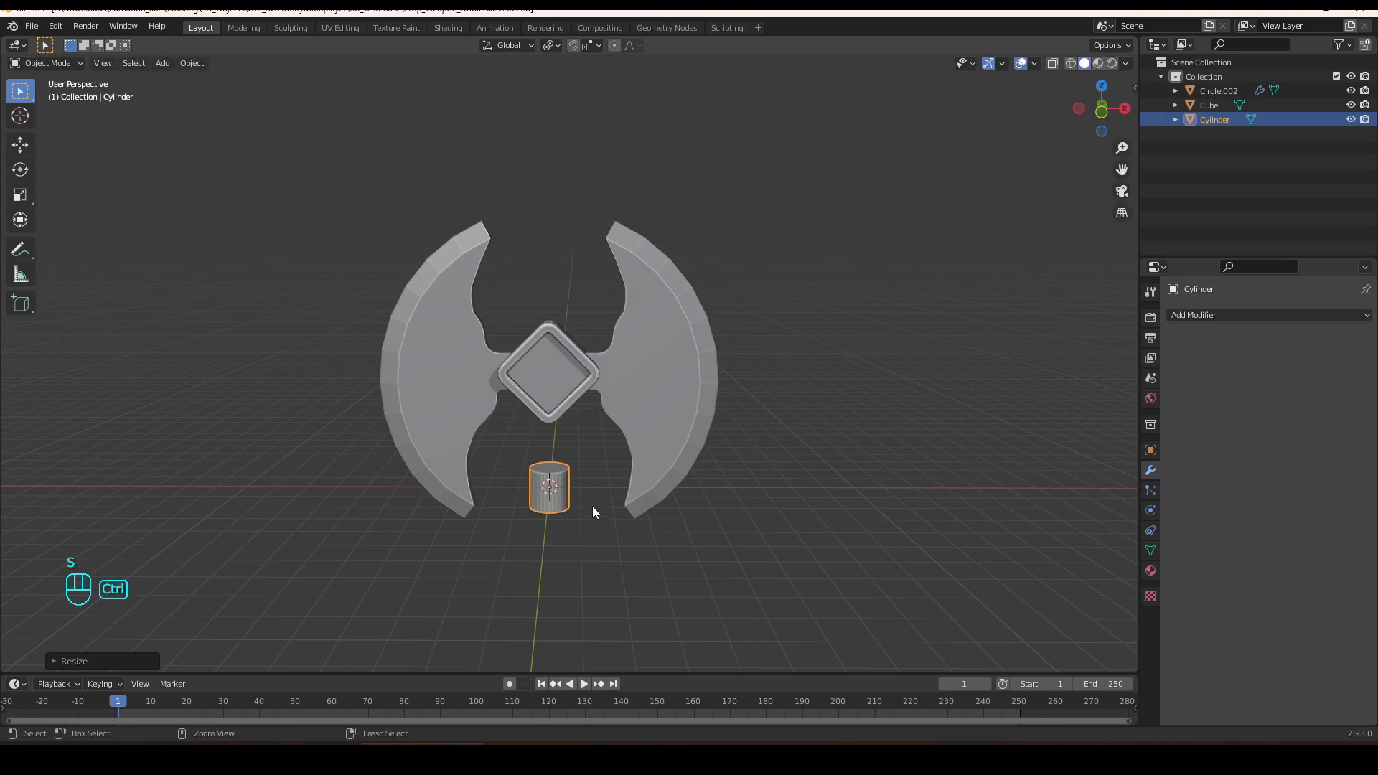
key("ctrl+a")
left_click(593, 507)
Move the cylinder's top face up along Z, past the center block to near the blades' upper tips.
key("Tab")
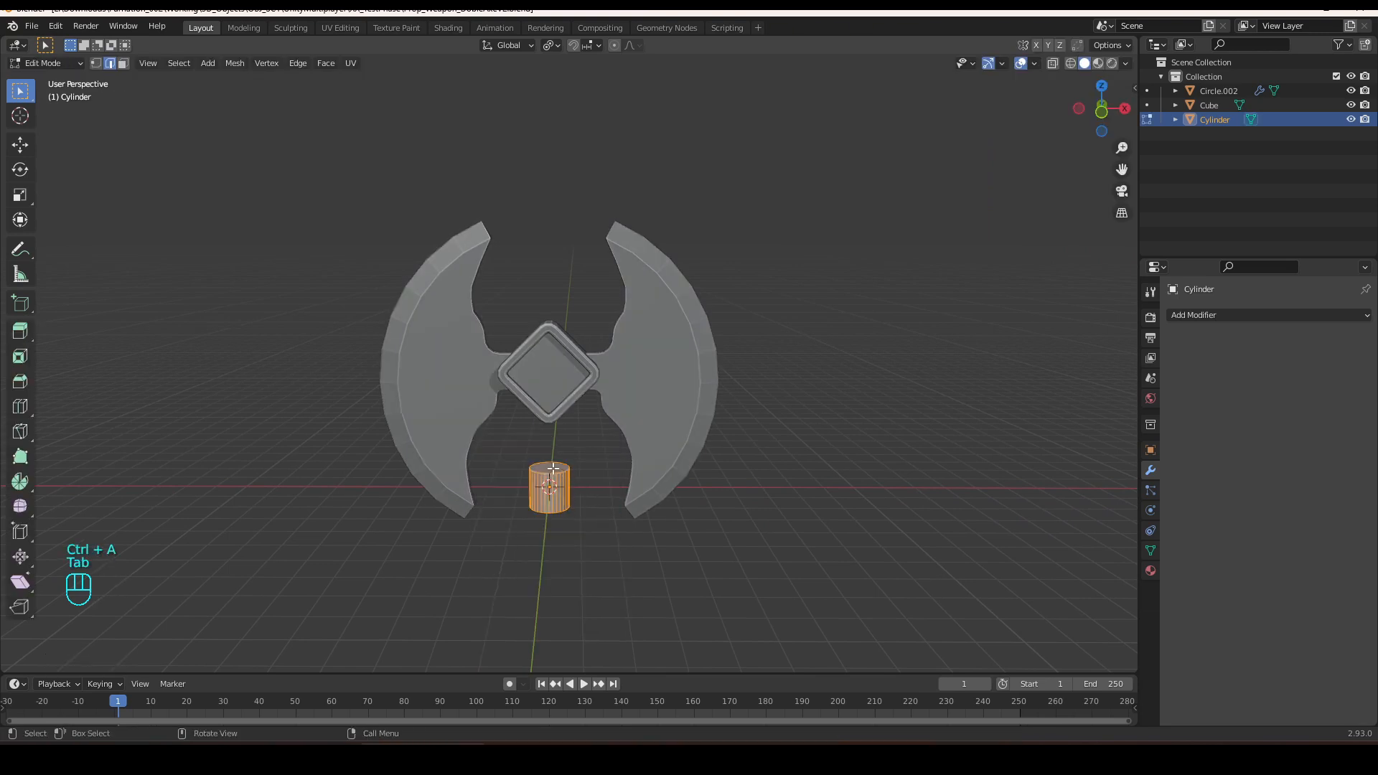
key("3")
left_click(575, 516)
key("g")
key("z")
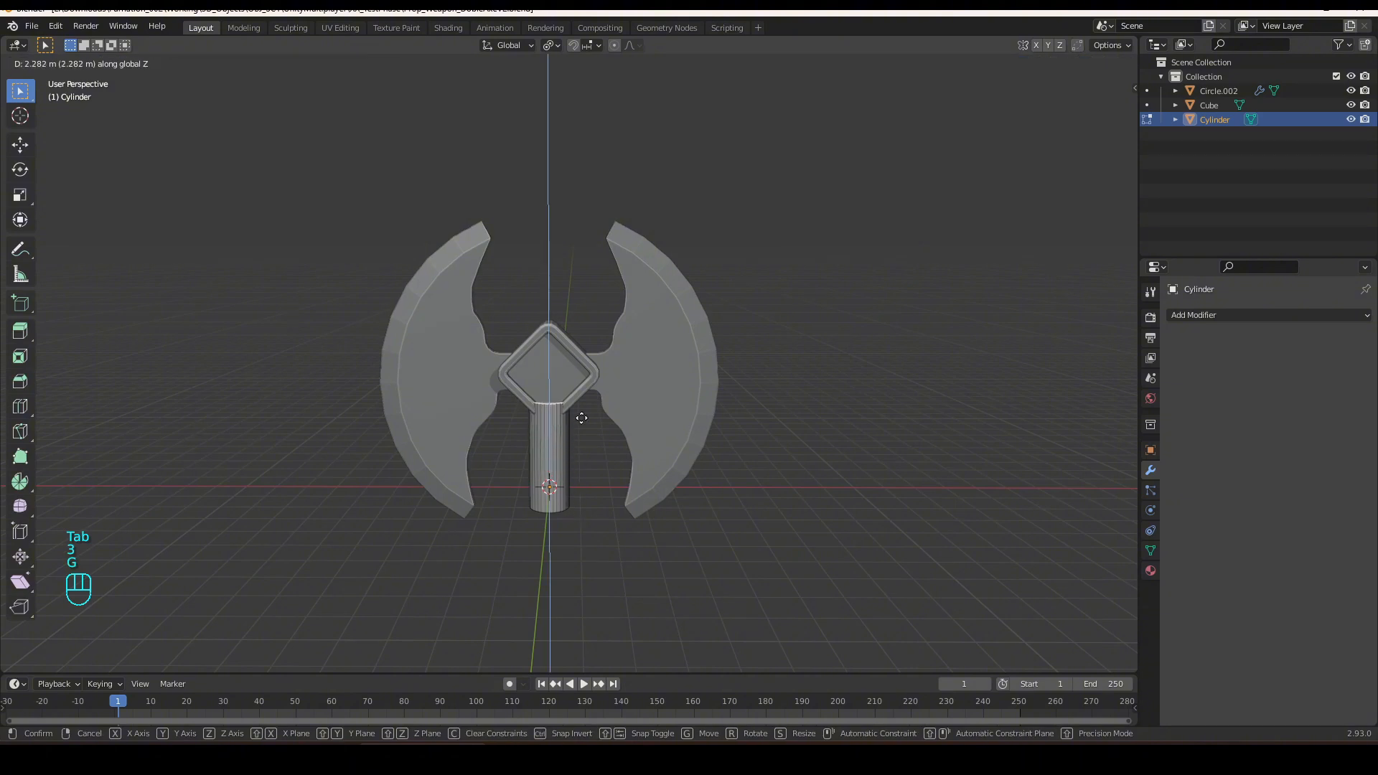
left_click(583, 303)
Move the cylinder's bottom face down about 12 m along Z to form a long handle, and return to Object Mode.
middle_click_drag(516, 484, 541, 417)
left_click(548, 484)
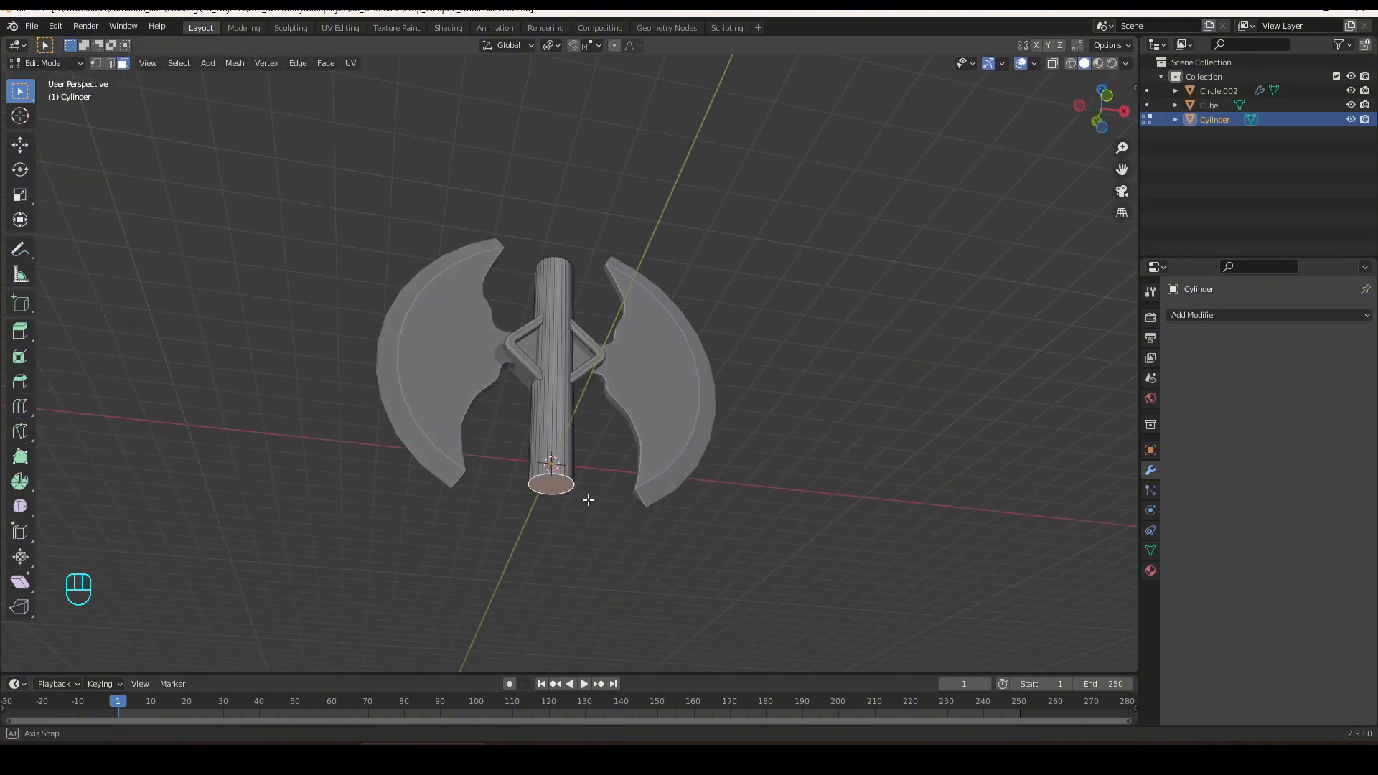
middle_click_drag(589, 501, 579, 377)
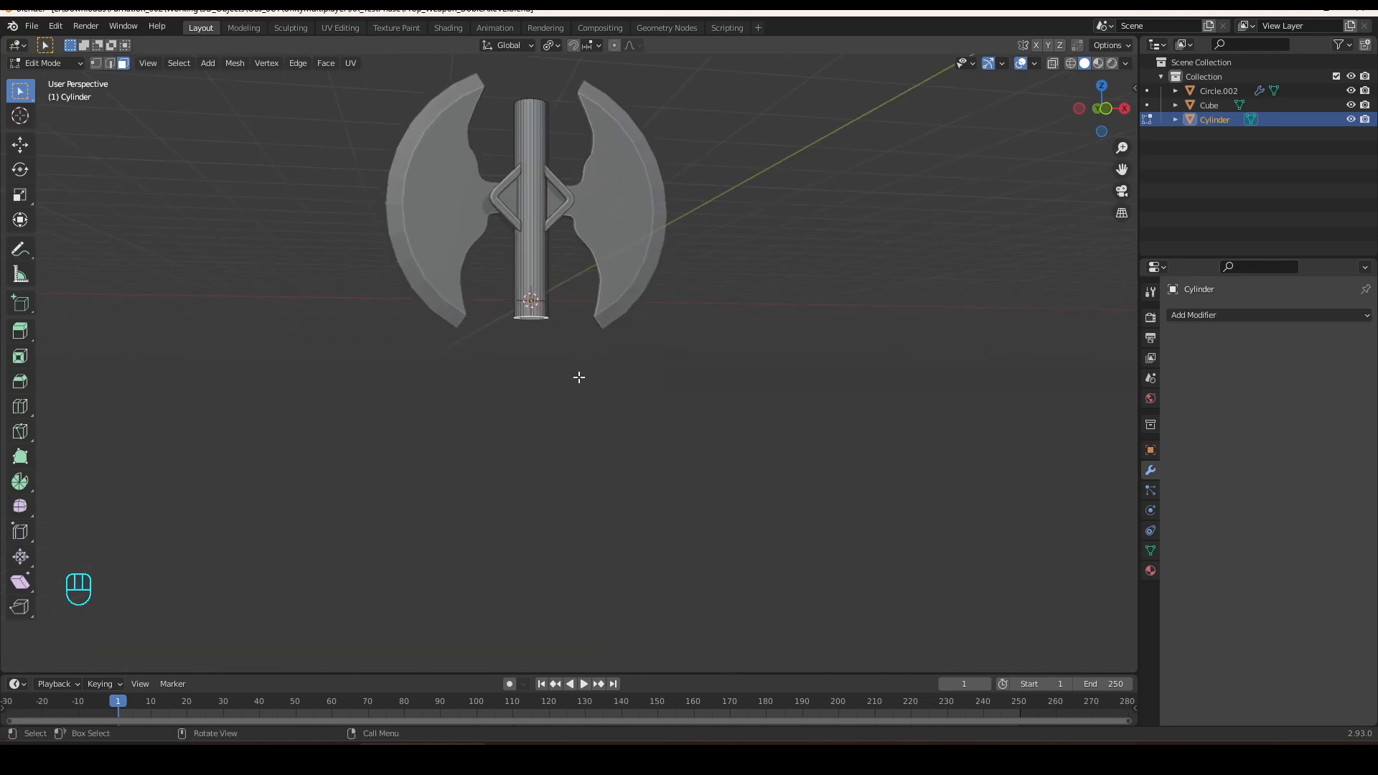
key("g")
key("z")
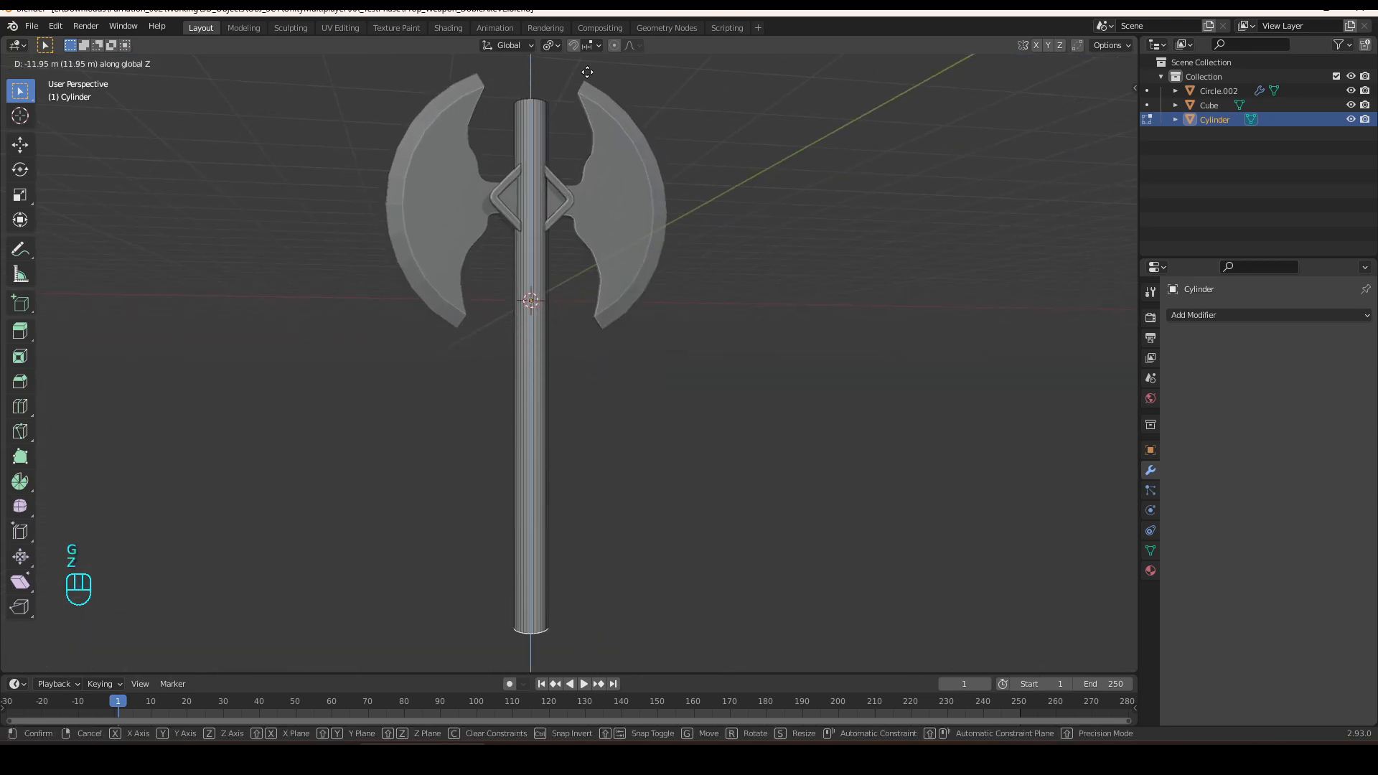
left_click(592, 77)
middle_click_drag(646, 208, 517, 269)
scroll(606, 301, "up", 3)
scroll(585, 277, "down", 3)
key("Tab")
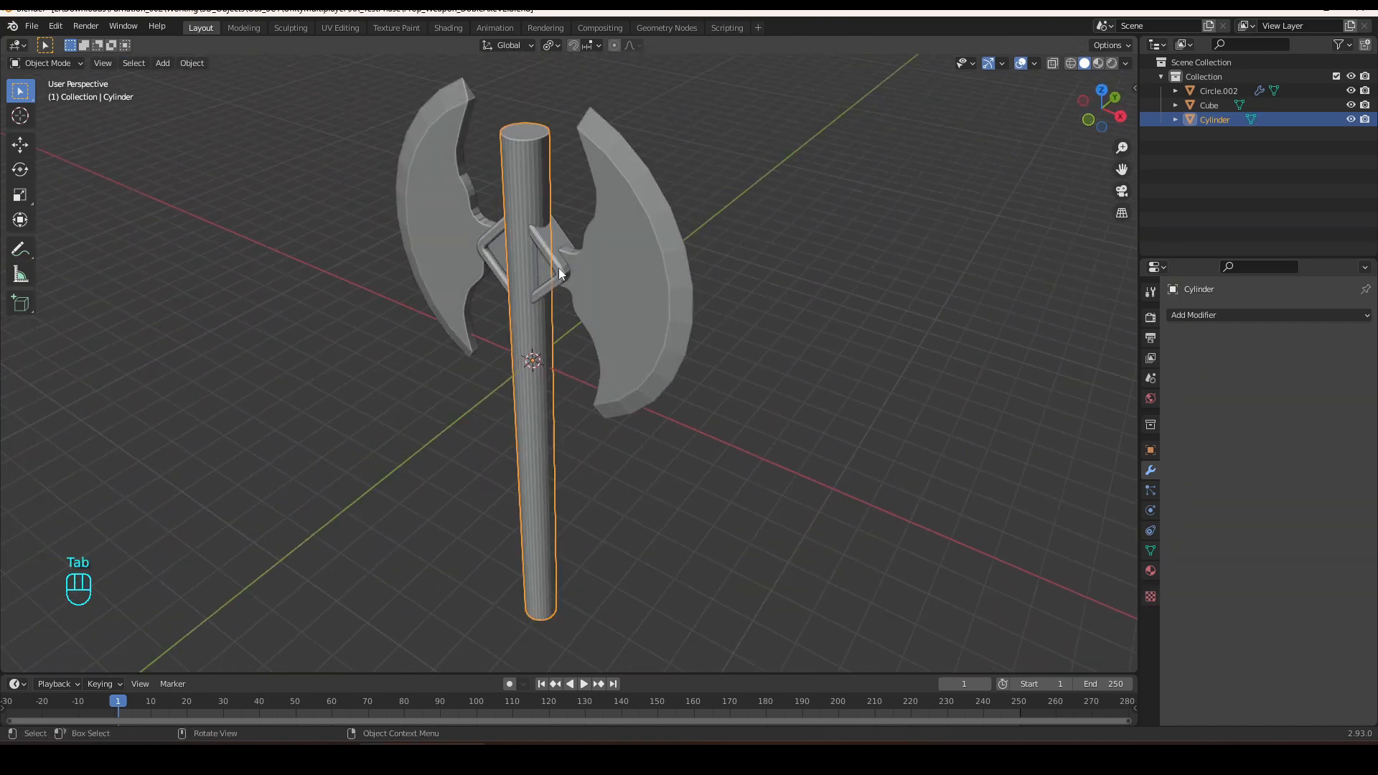
Scale the blades and center block up together along Y until the block encloses the handle.
left_click(562, 273)
left_click(600, 280, "shift")
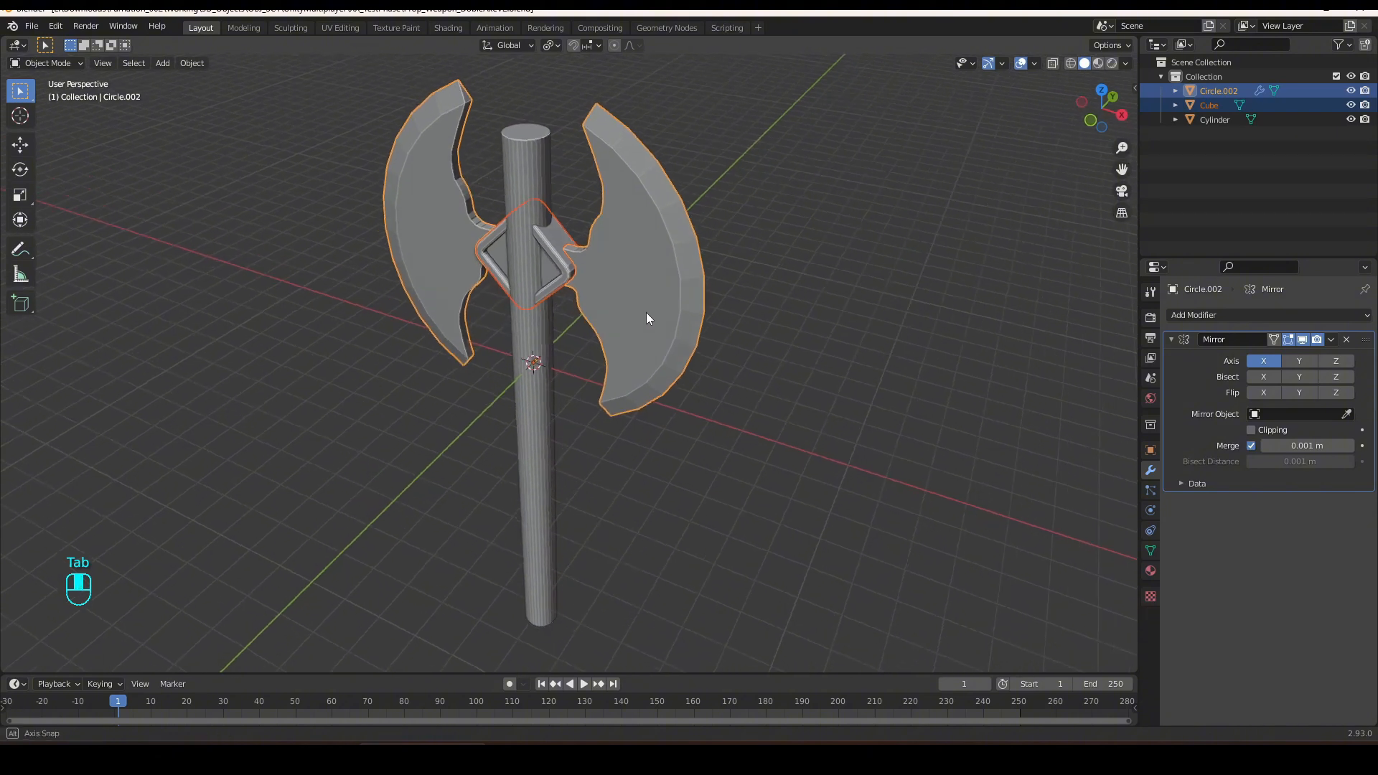
middle_click_drag(646, 317, 628, 310)
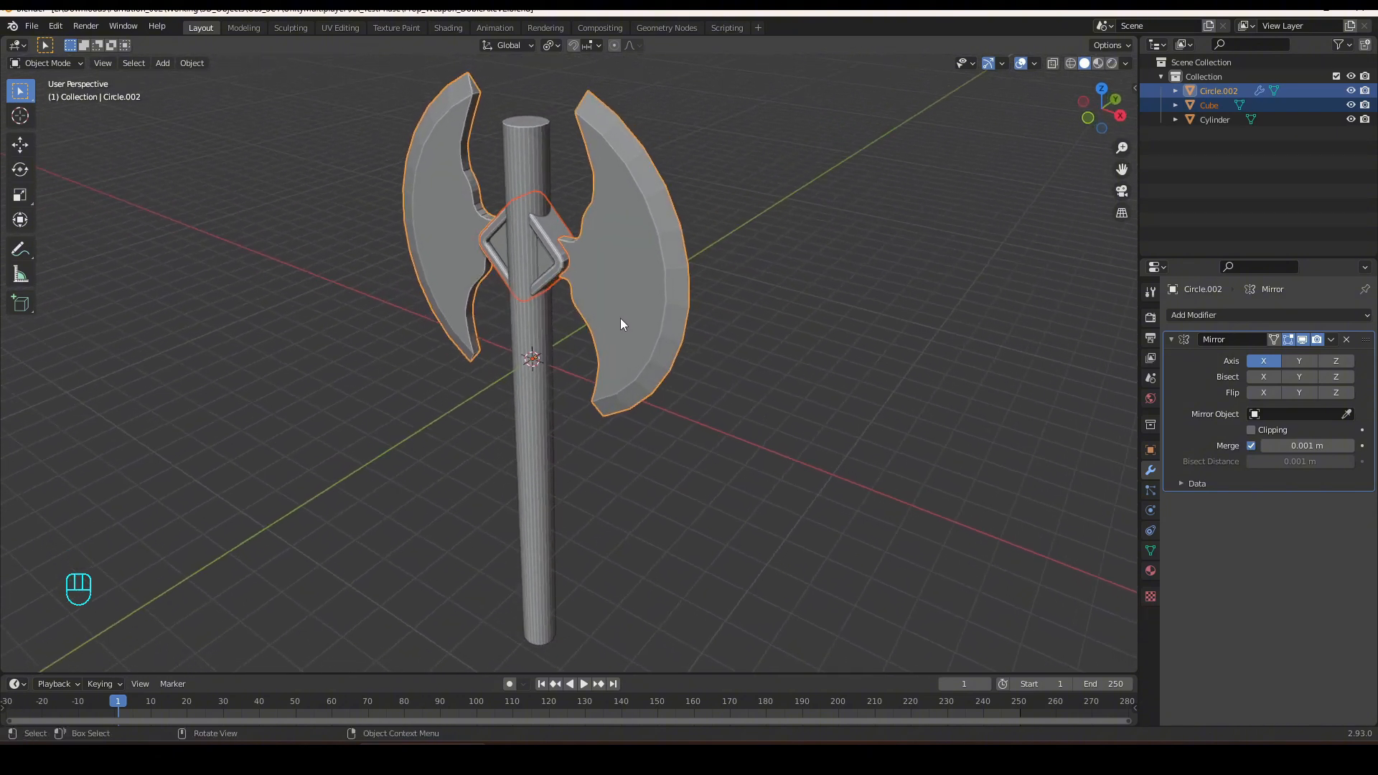
key("s")
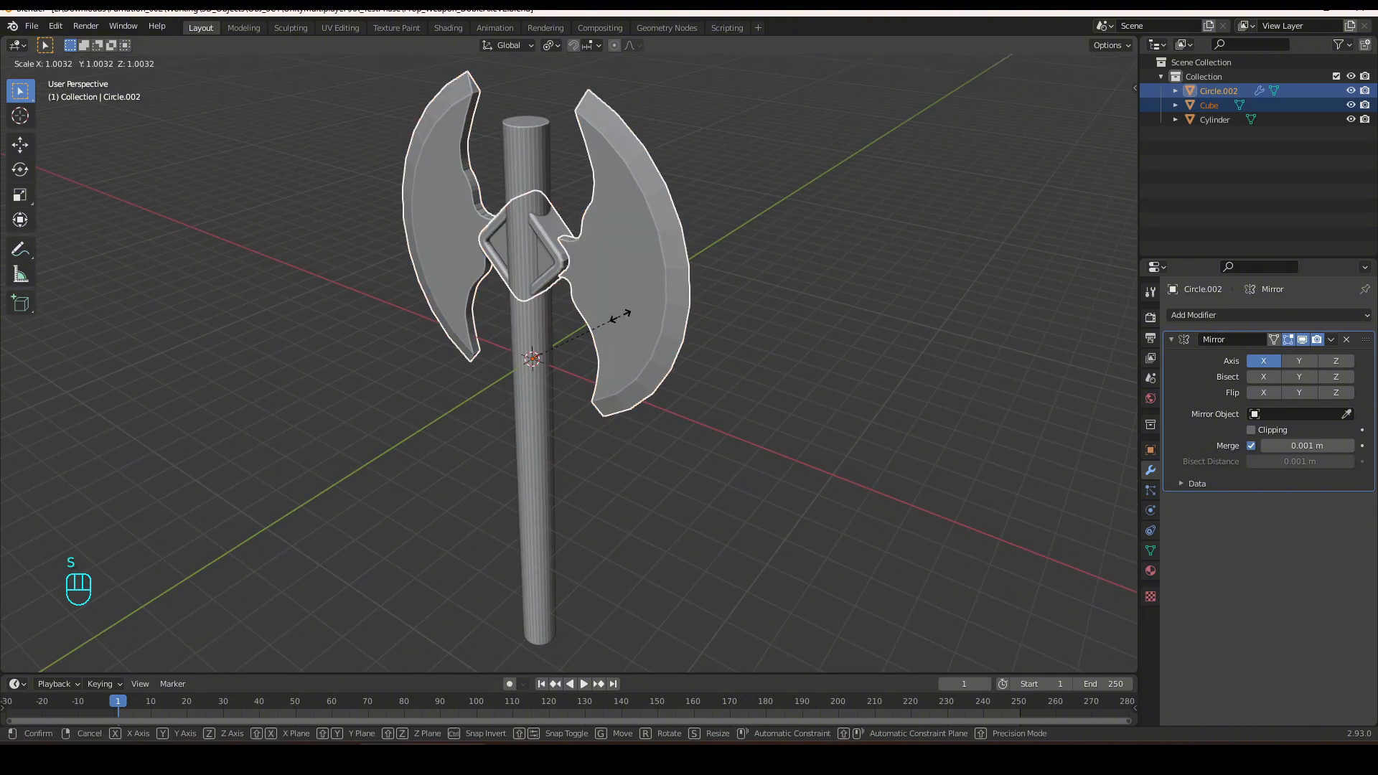
key("y")
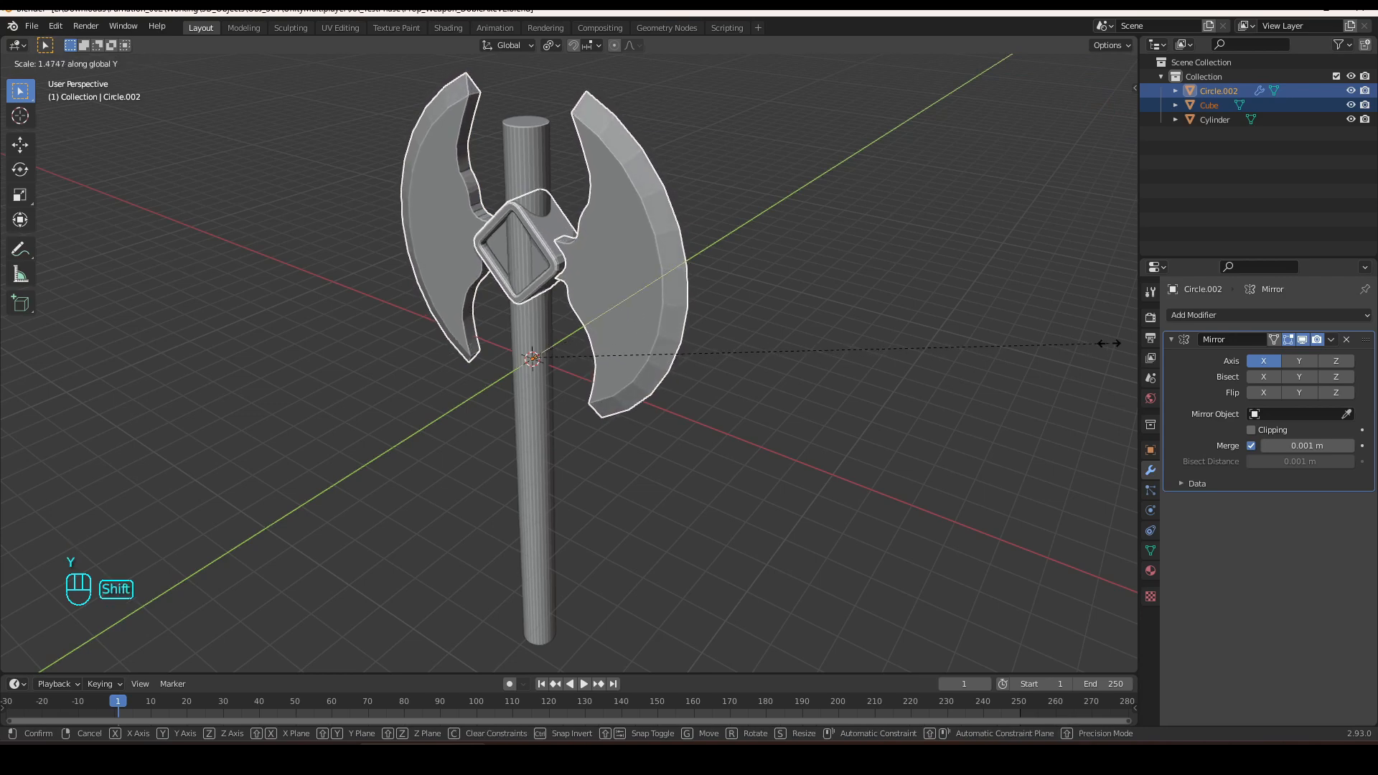
left_click(984, 348)
middle_click_drag(985, 347, 584, 237)
Select the handle cylinder and apply its transforms.
middle_click_drag(522, 459, 545, 425)
left_click(550, 422)
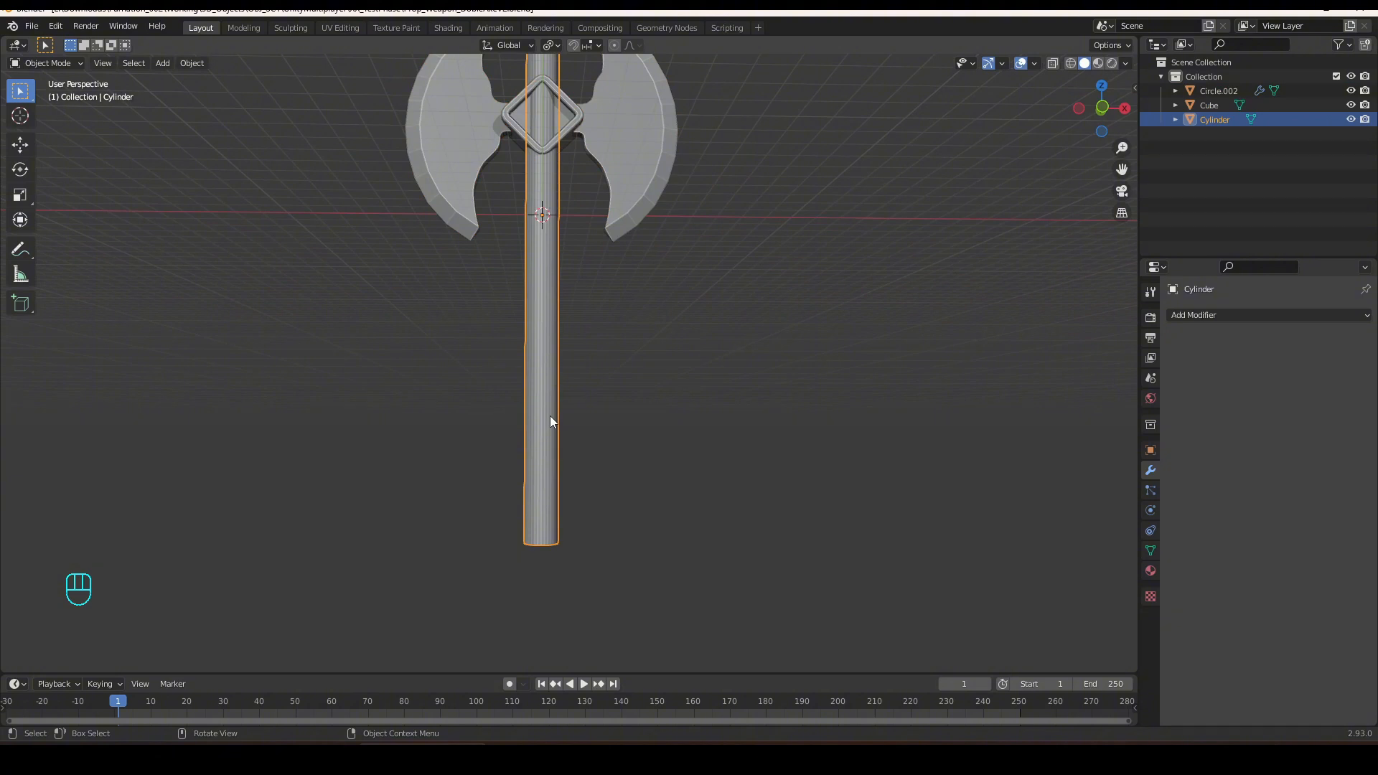
key("ctrl+a")
left_click(550, 416)
Add a loop cut around the handle and slide it down to below the blades.
key("Tab")
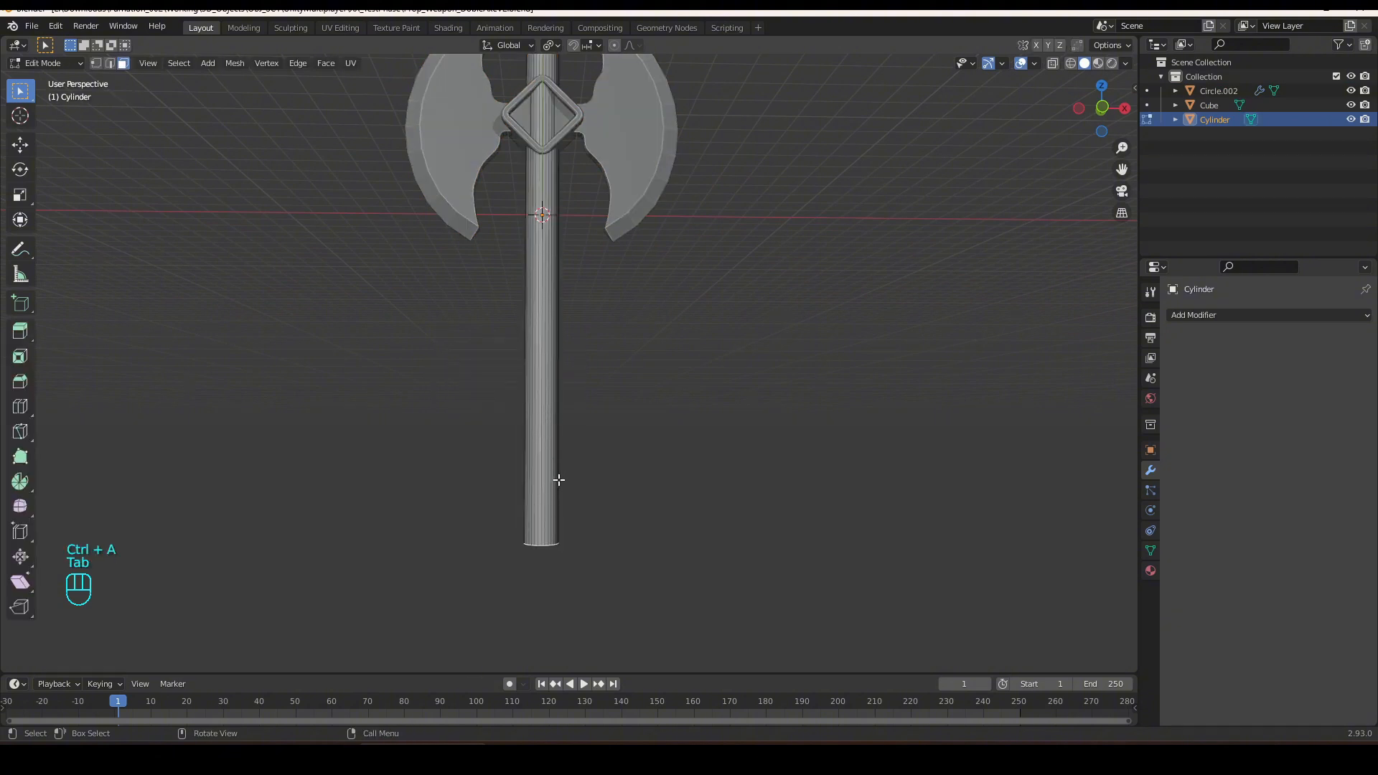
key("ctrl+r")
left_click(554, 291)
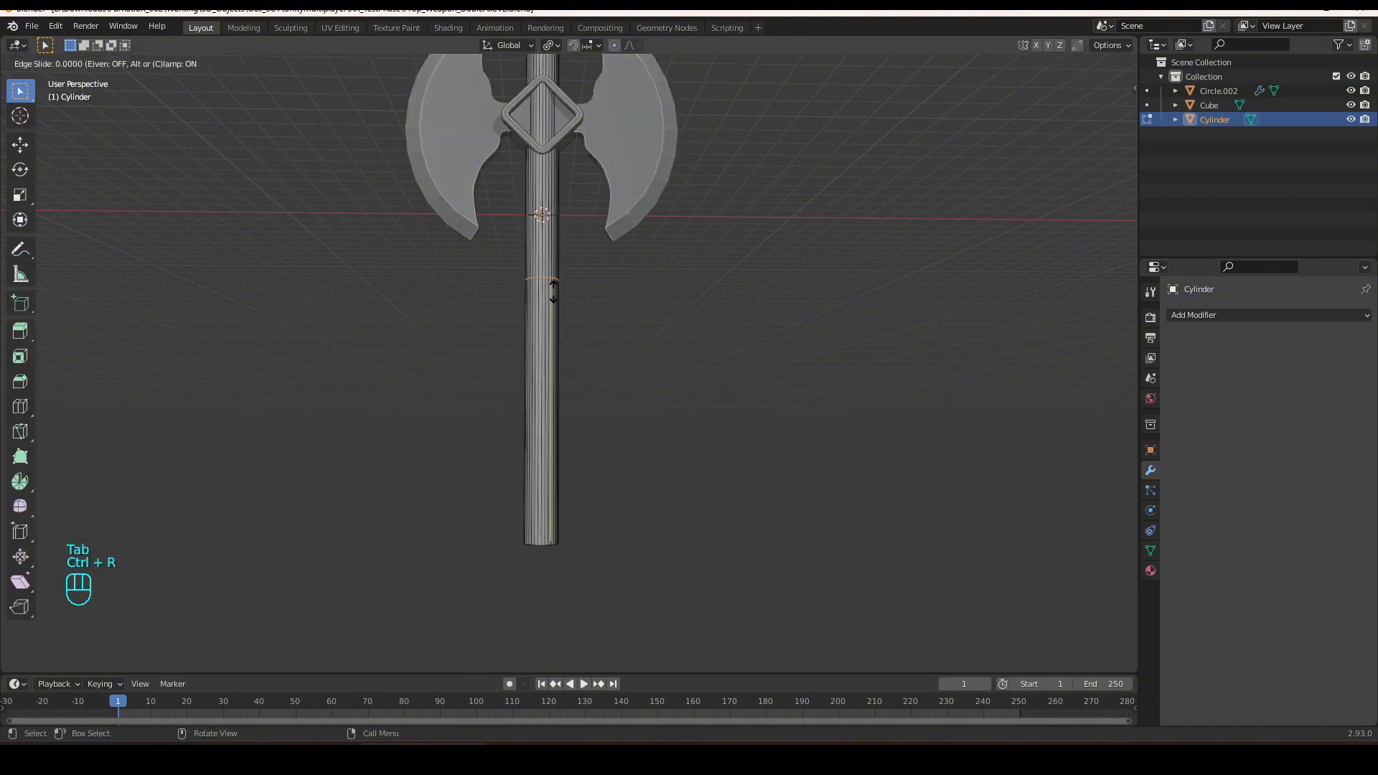
left_click(551, 391)
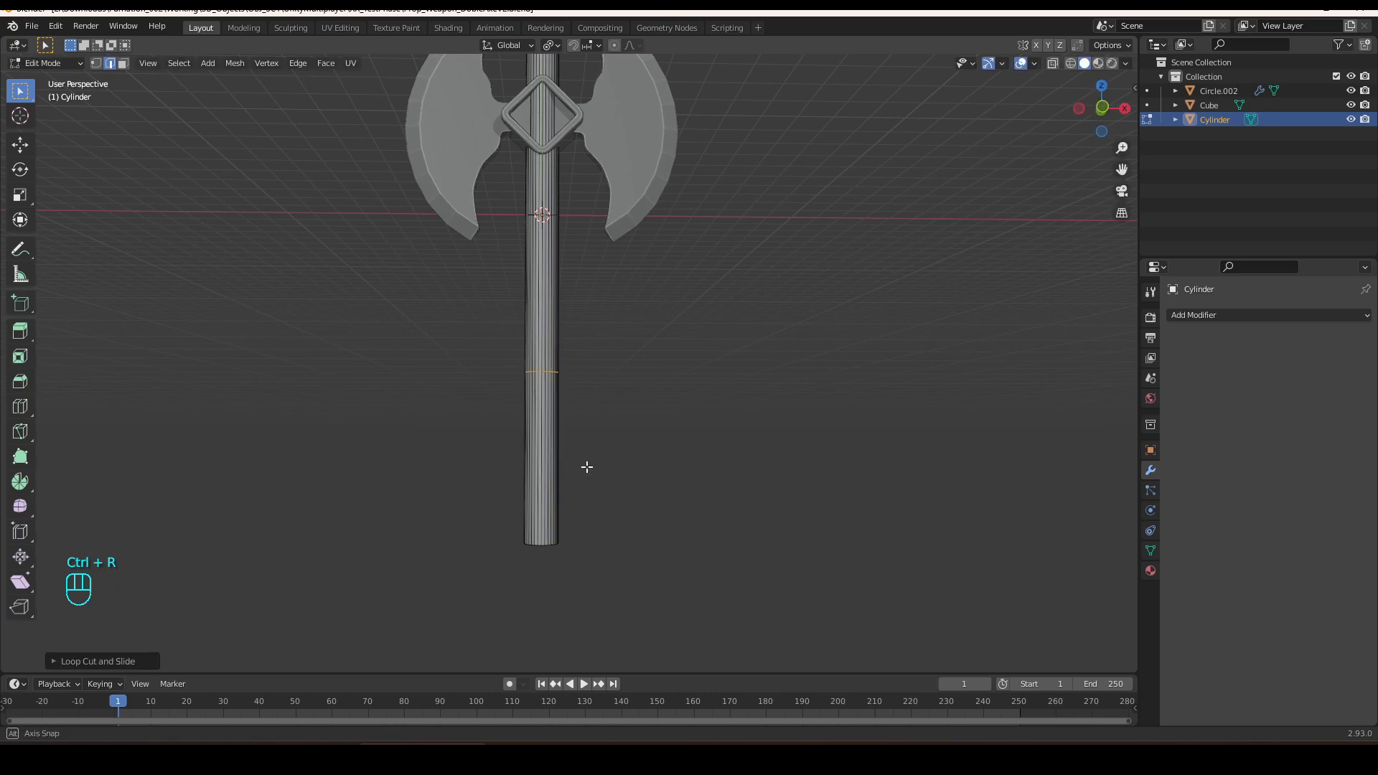
Add eight evenly spaced loop cuts to the handle section below the existing cut, without sliding them.
middle_click_drag(585, 467, 554, 468)
key("ctrl+r")
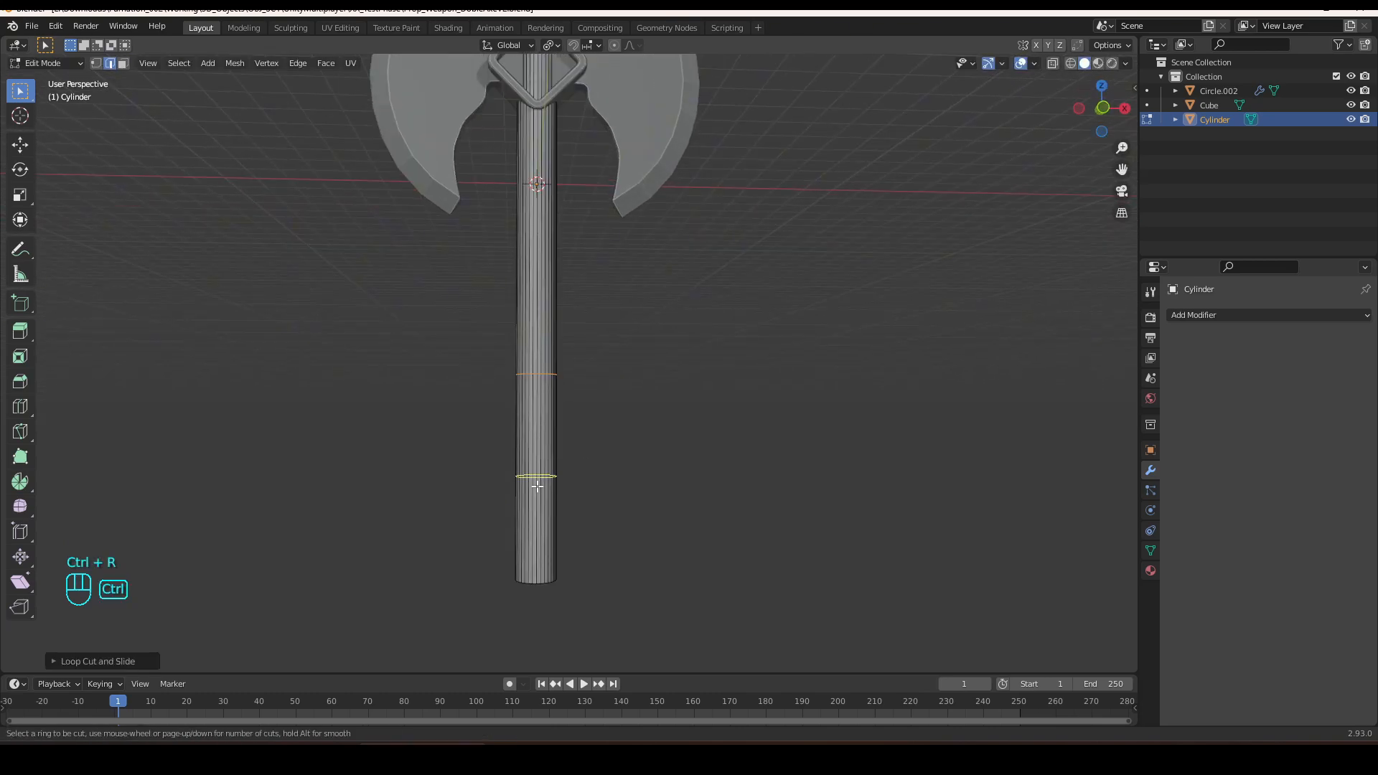
scroll(540, 481, "up", 6)
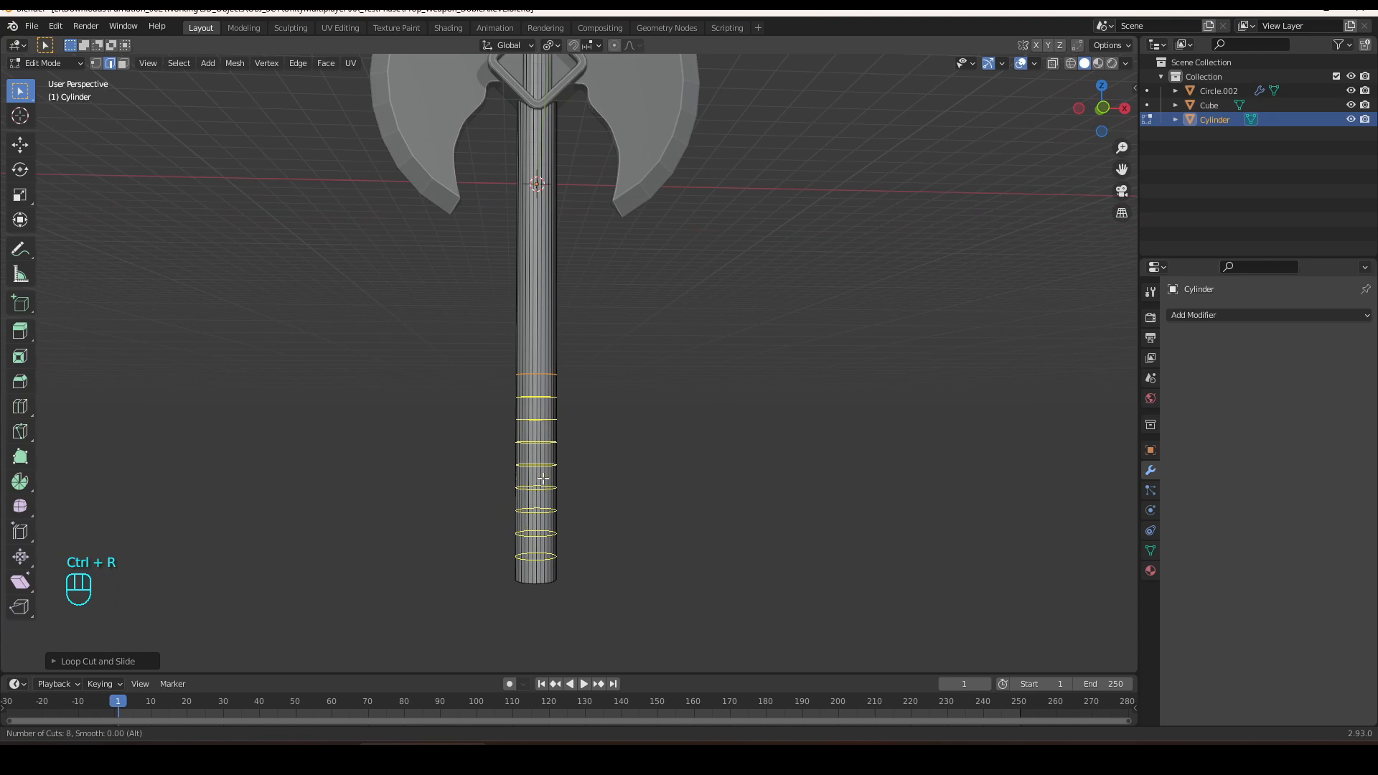
left_click(543, 477)
left_click(544, 476)
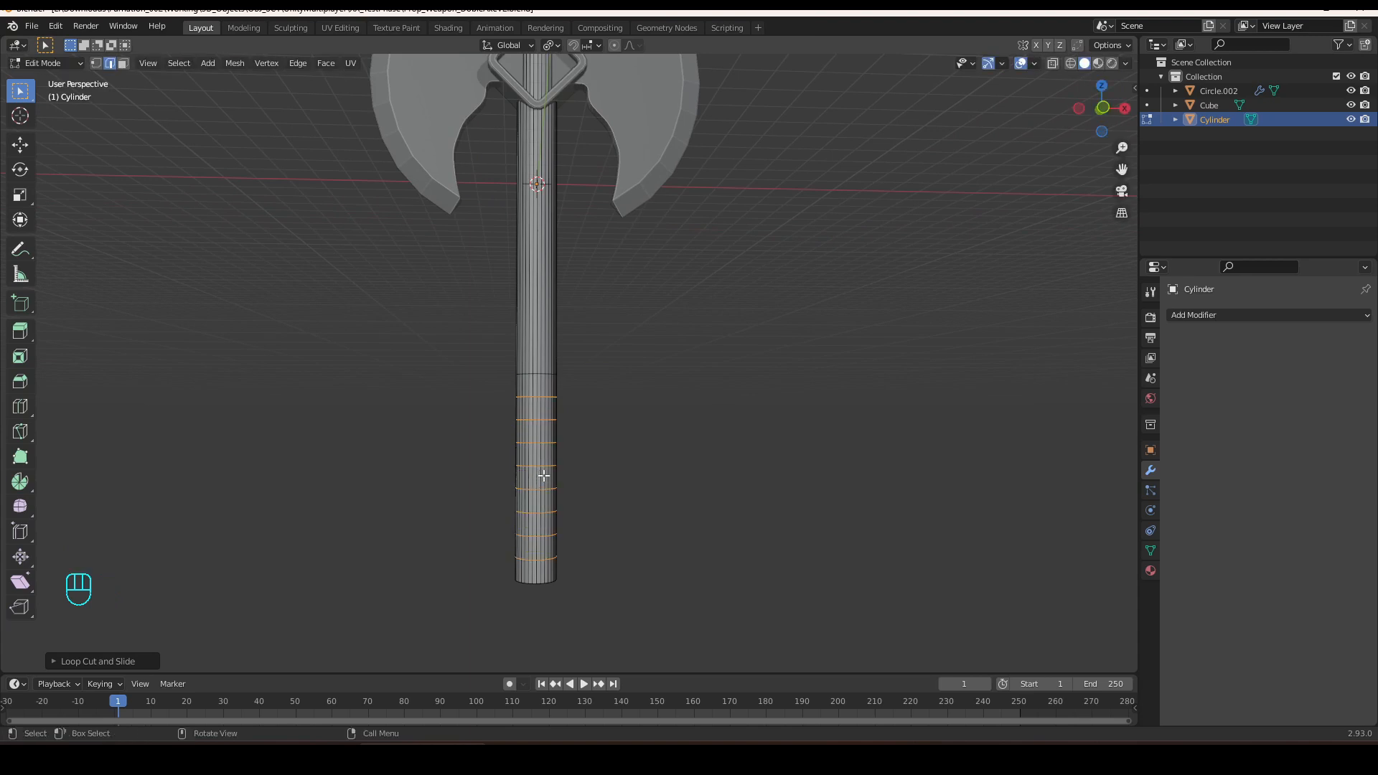
Select four alternating face rings on the lower handle and extrude them along their normals by about 0.11 m as grip bands.
scroll(542, 404, "up", 1)
left_click(542, 422)
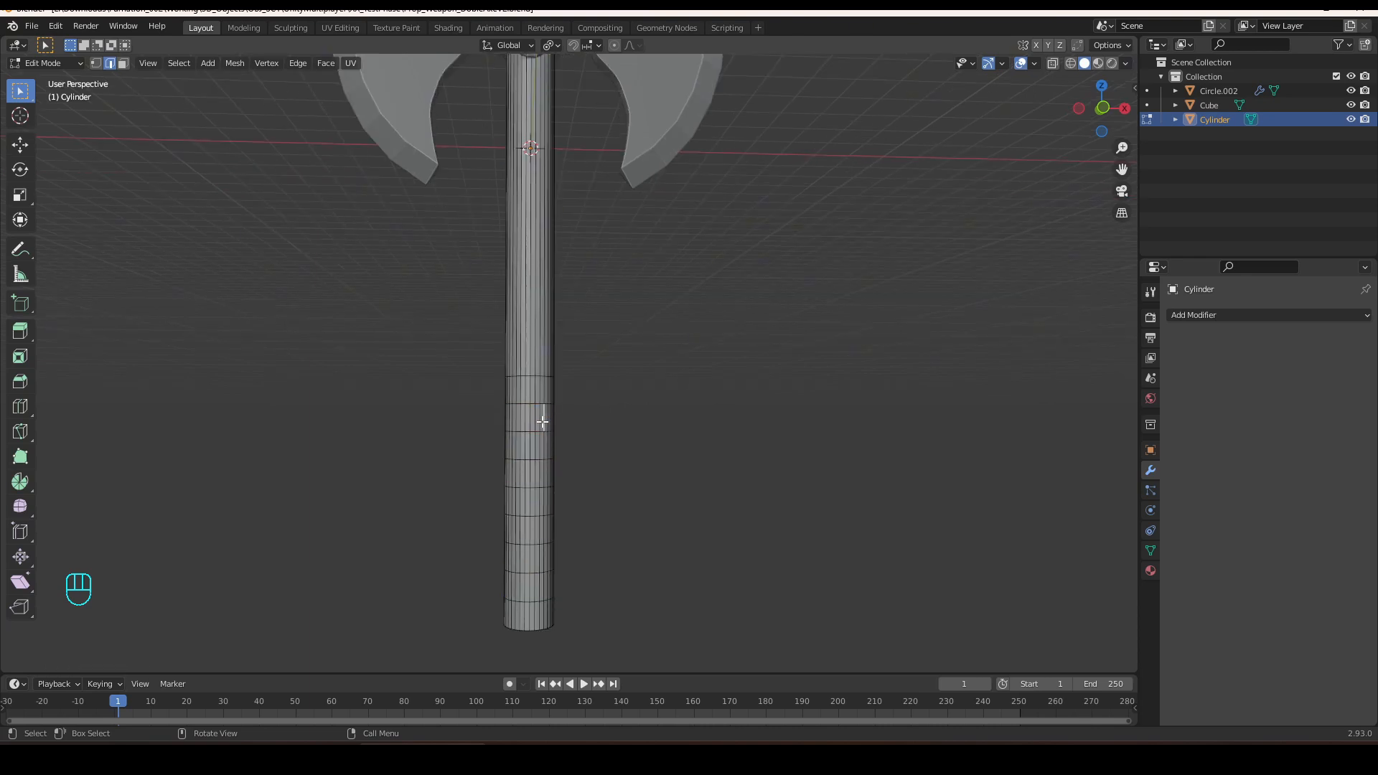
key("3")
left_click(545, 421, "alt+shift")
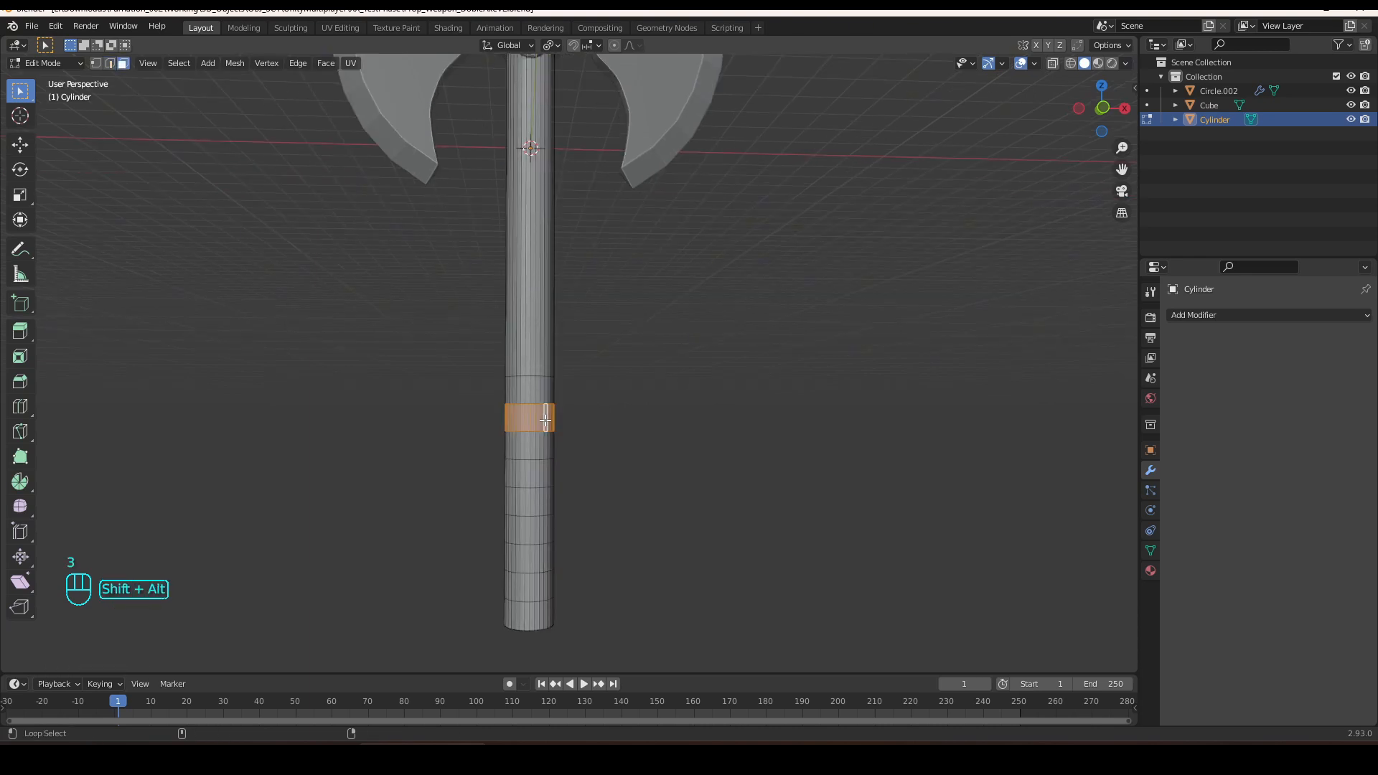
left_click(532, 474, "alt+shift")
left_click(532, 531, "alt+shift")
left_click(531, 597, "alt+shift")
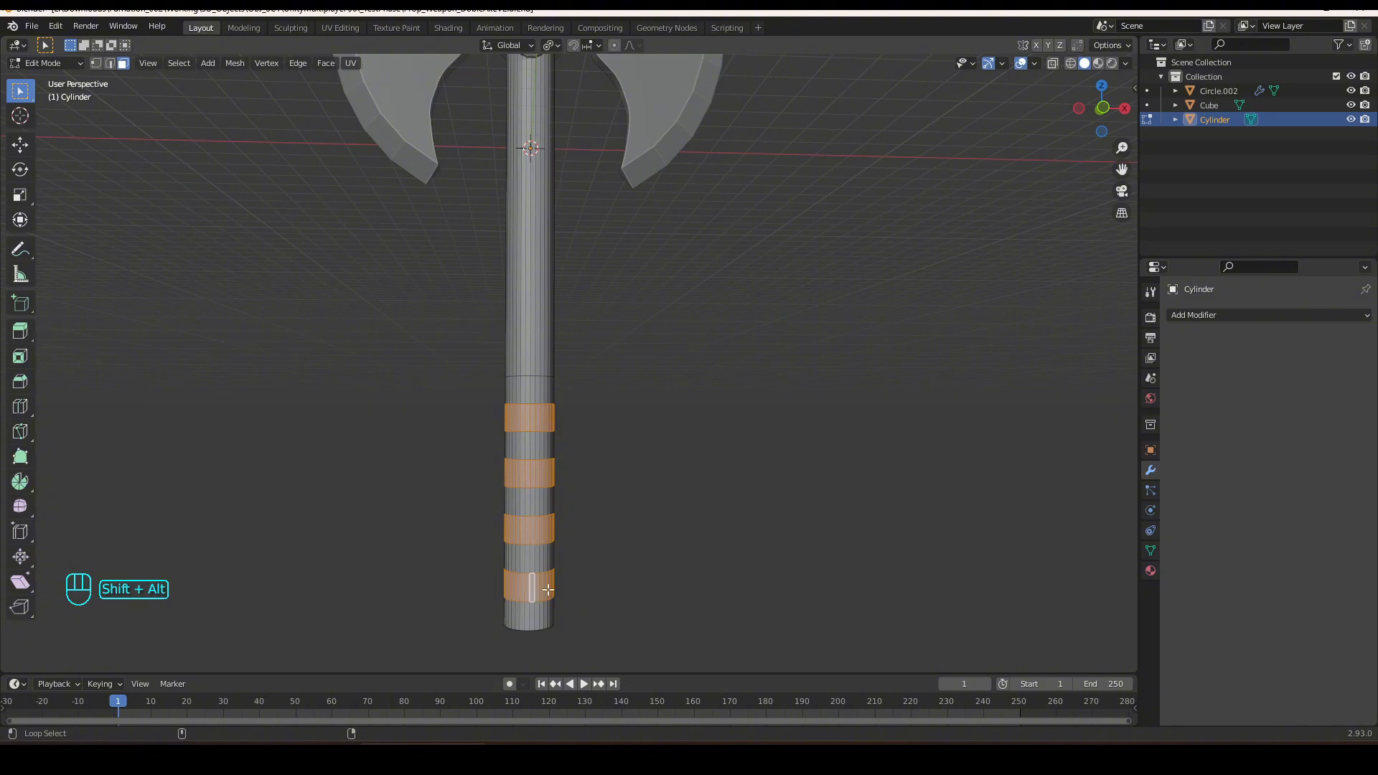
key("alt+e")
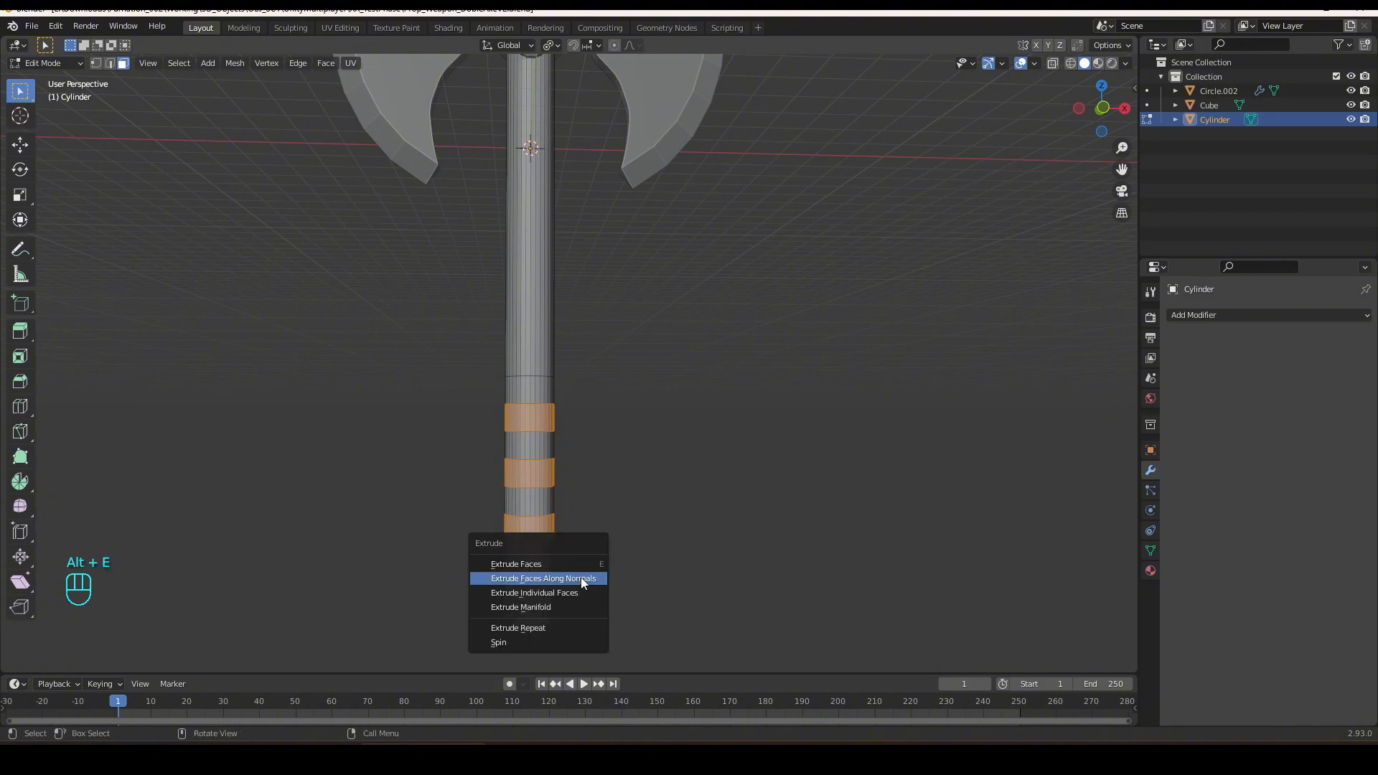
left_click(580, 578)
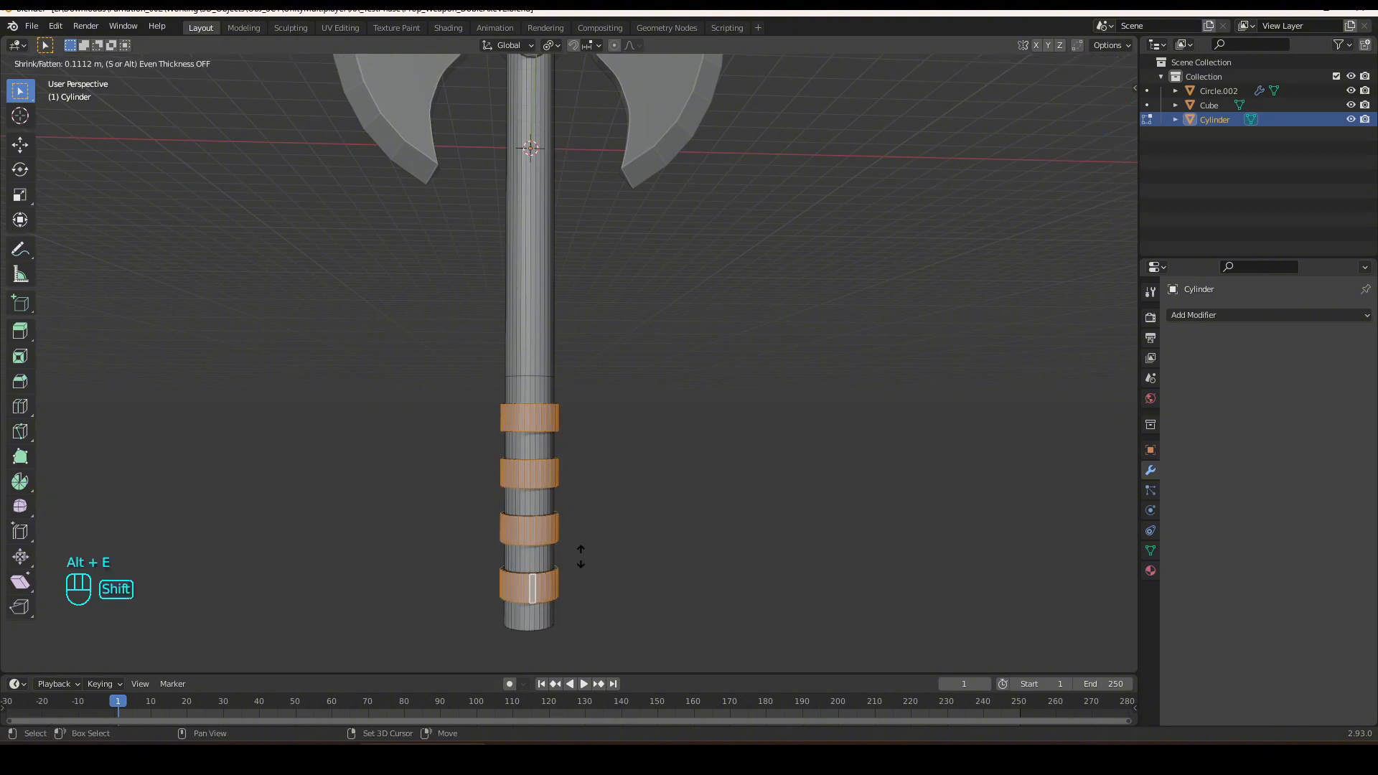
left_click(581, 559)
Add a loop cut around the handle's upper section and slide it down to just above the cut over the grip.
middle_click_drag(583, 414, 622, 421)
scroll(531, 405, "up", 3)
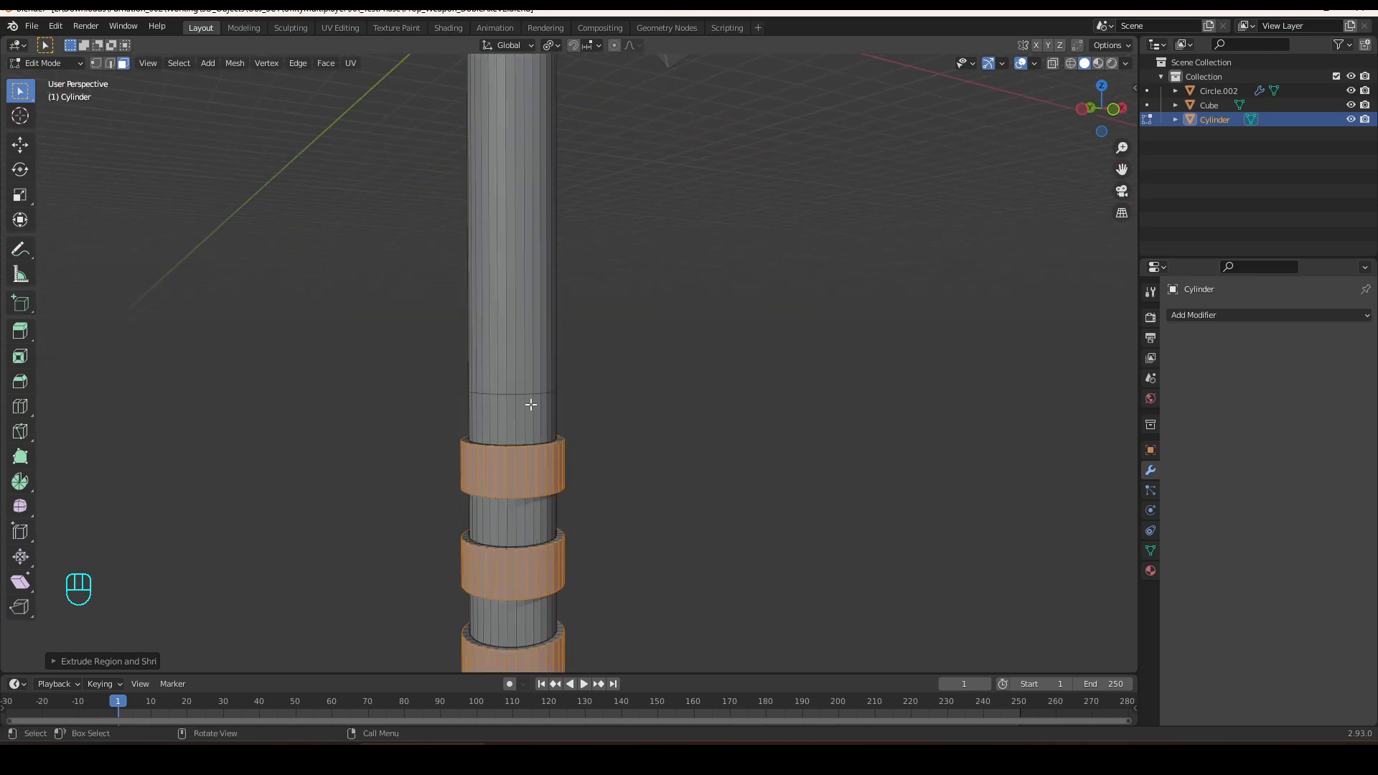
scroll(523, 386, "down", 4)
key("ctrl+r")
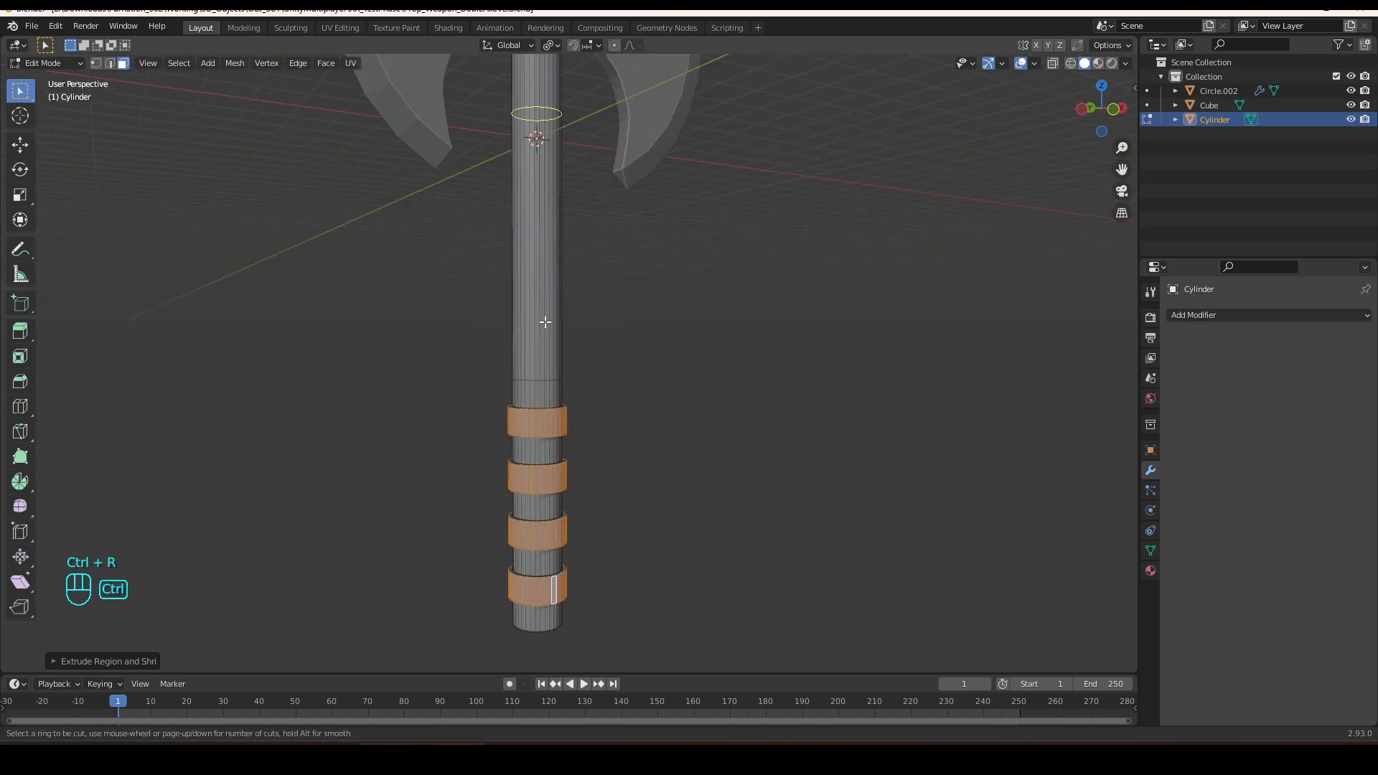
left_click(547, 116)
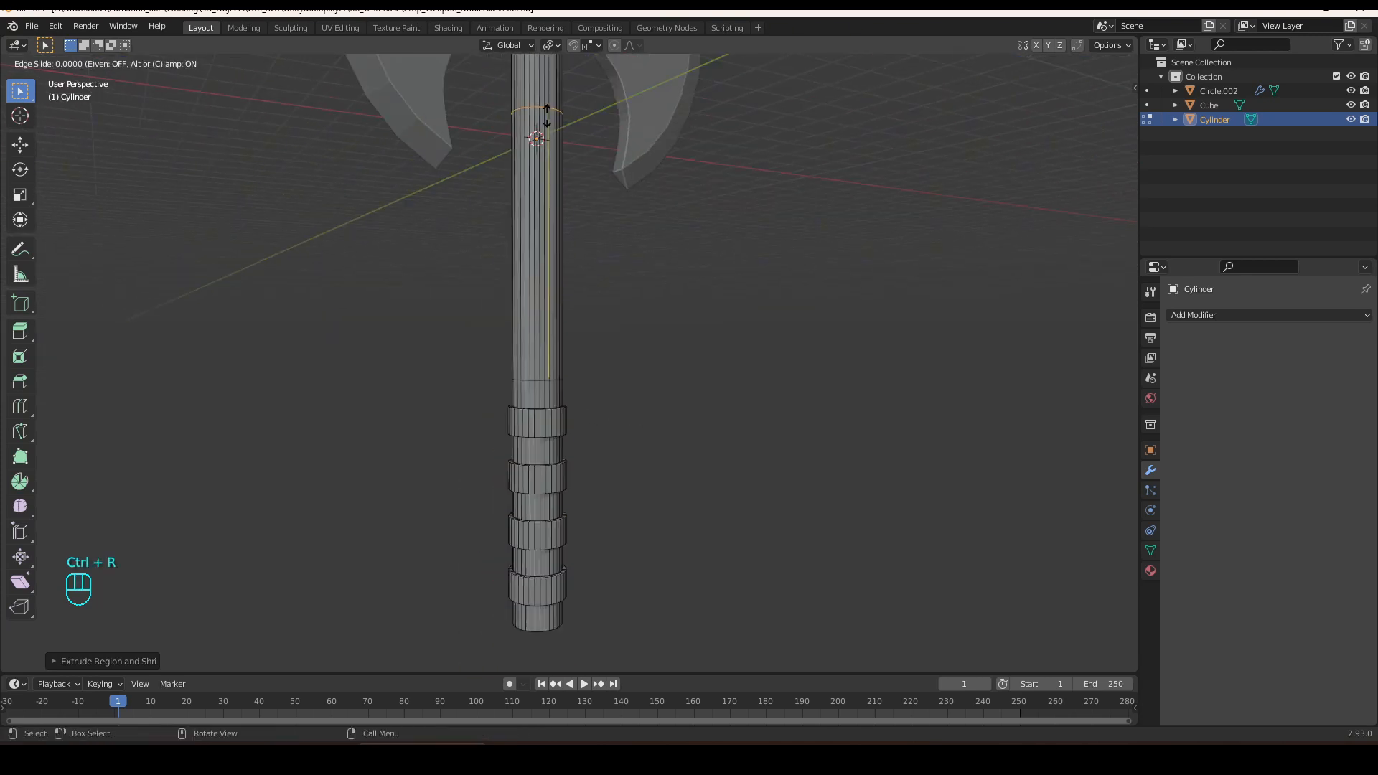
left_click(543, 371)
Select the narrow face ring above the grip and extrude it along its normals into a collar wider than the grip bands.
scroll(506, 402, "up", 3)
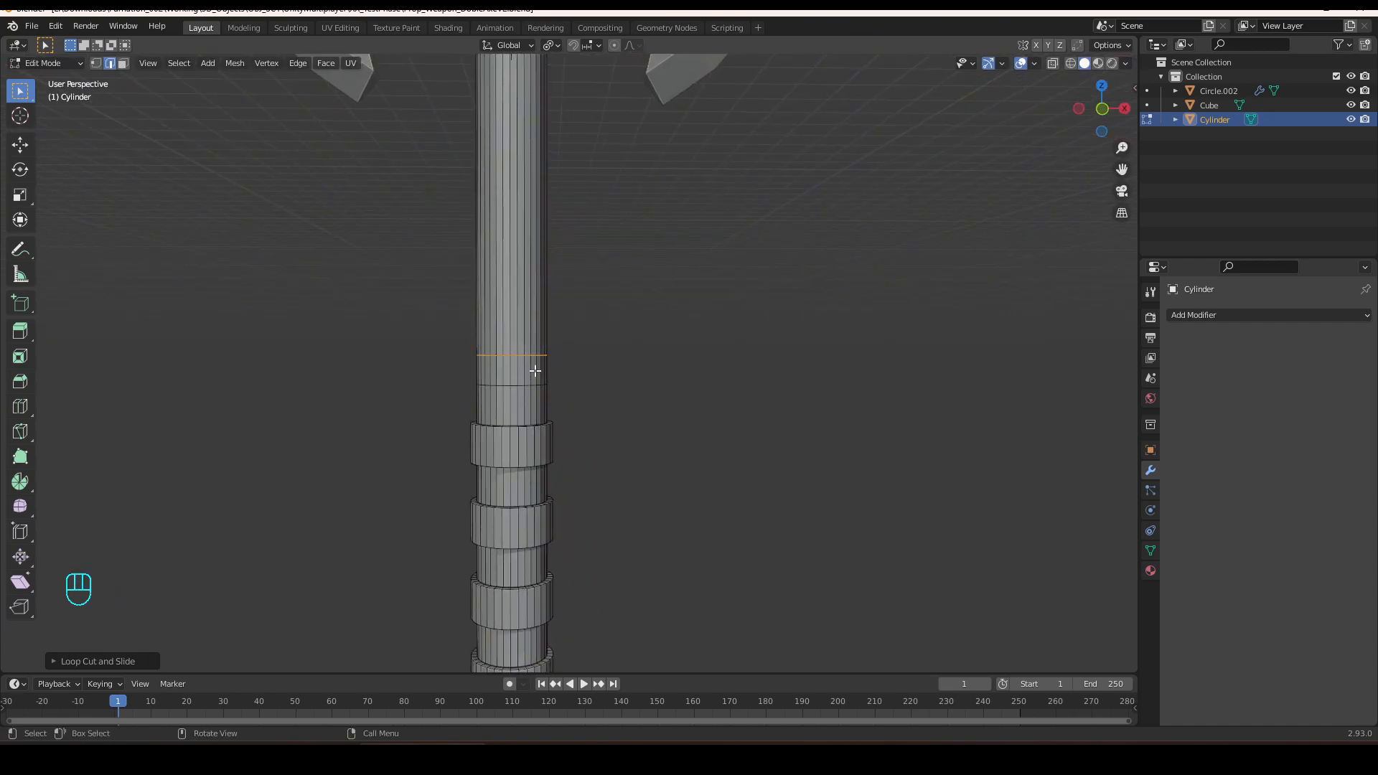
key("3")
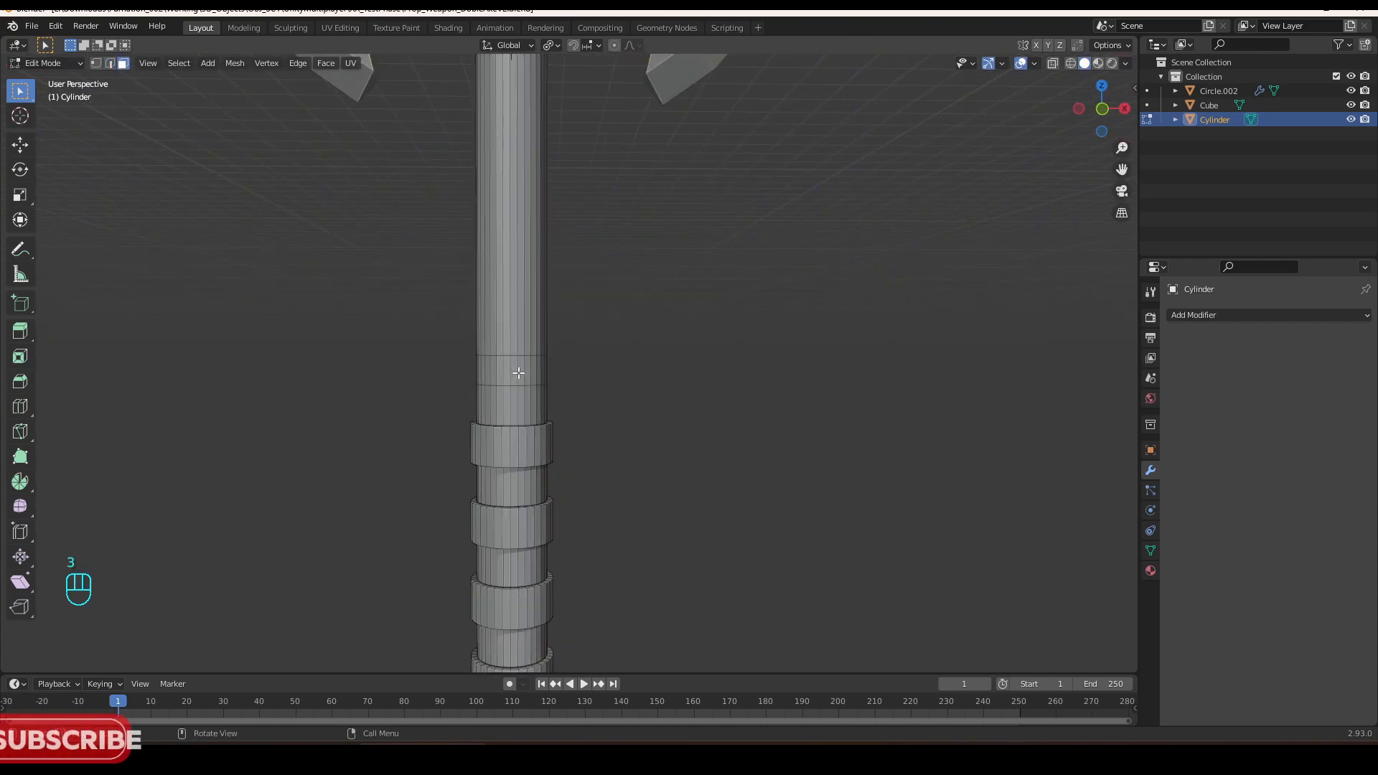
left_click(518, 372)
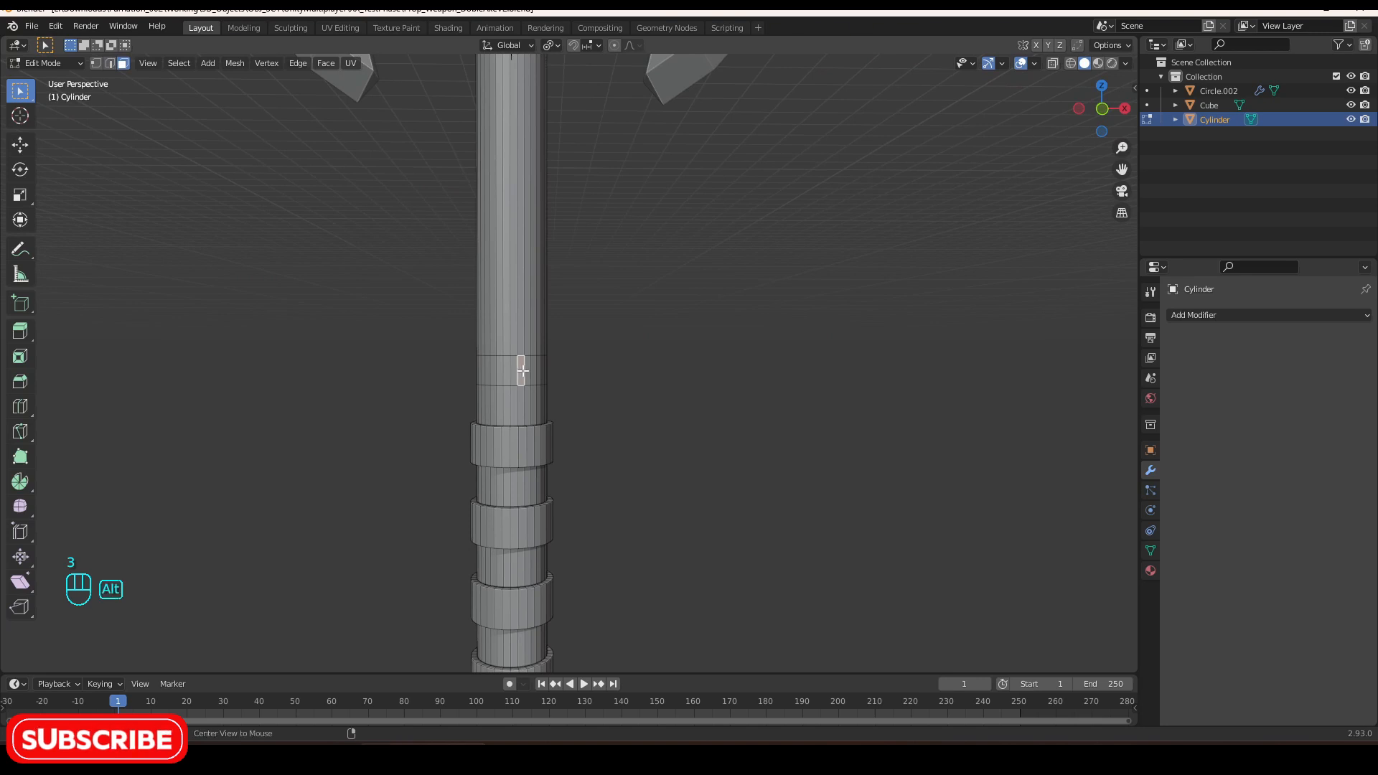
left_click(523, 371, "alt")
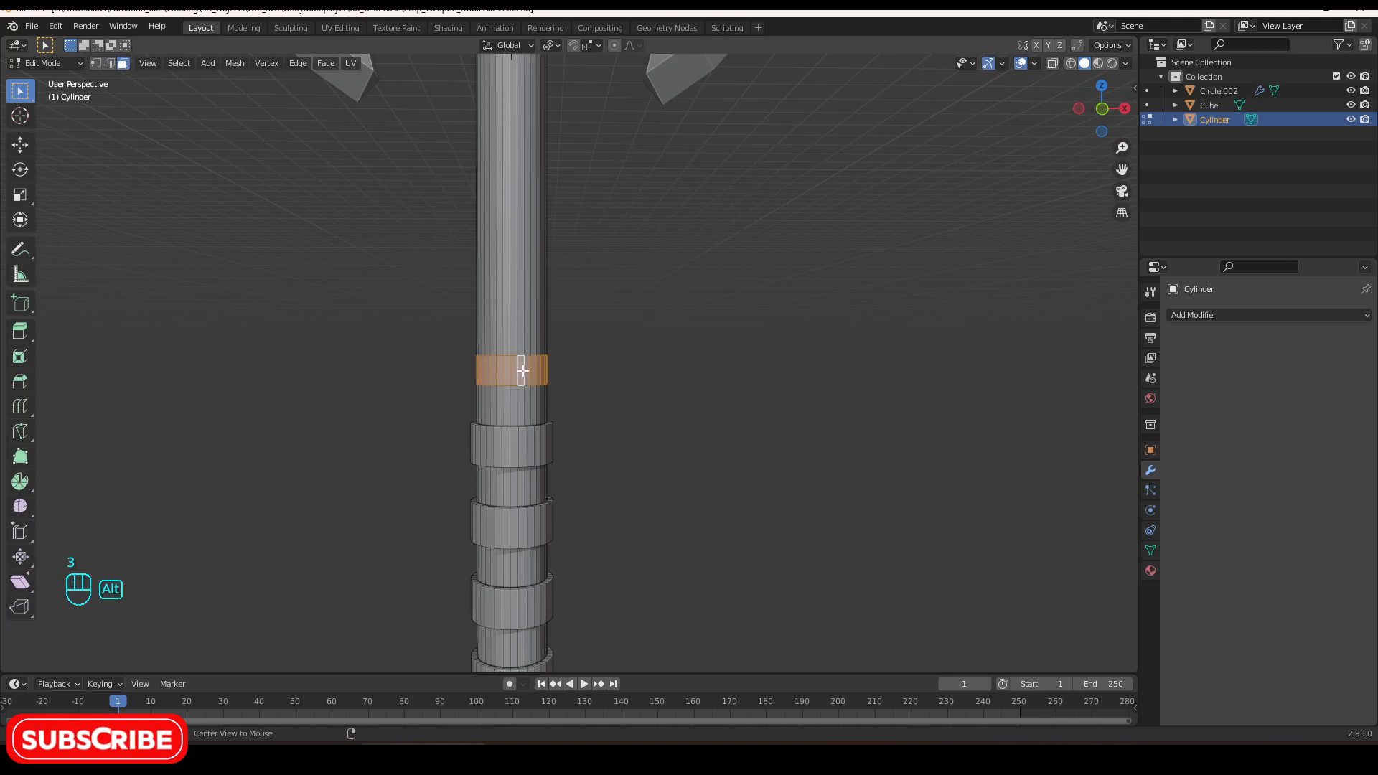
key("alt+e")
left_click(543, 412)
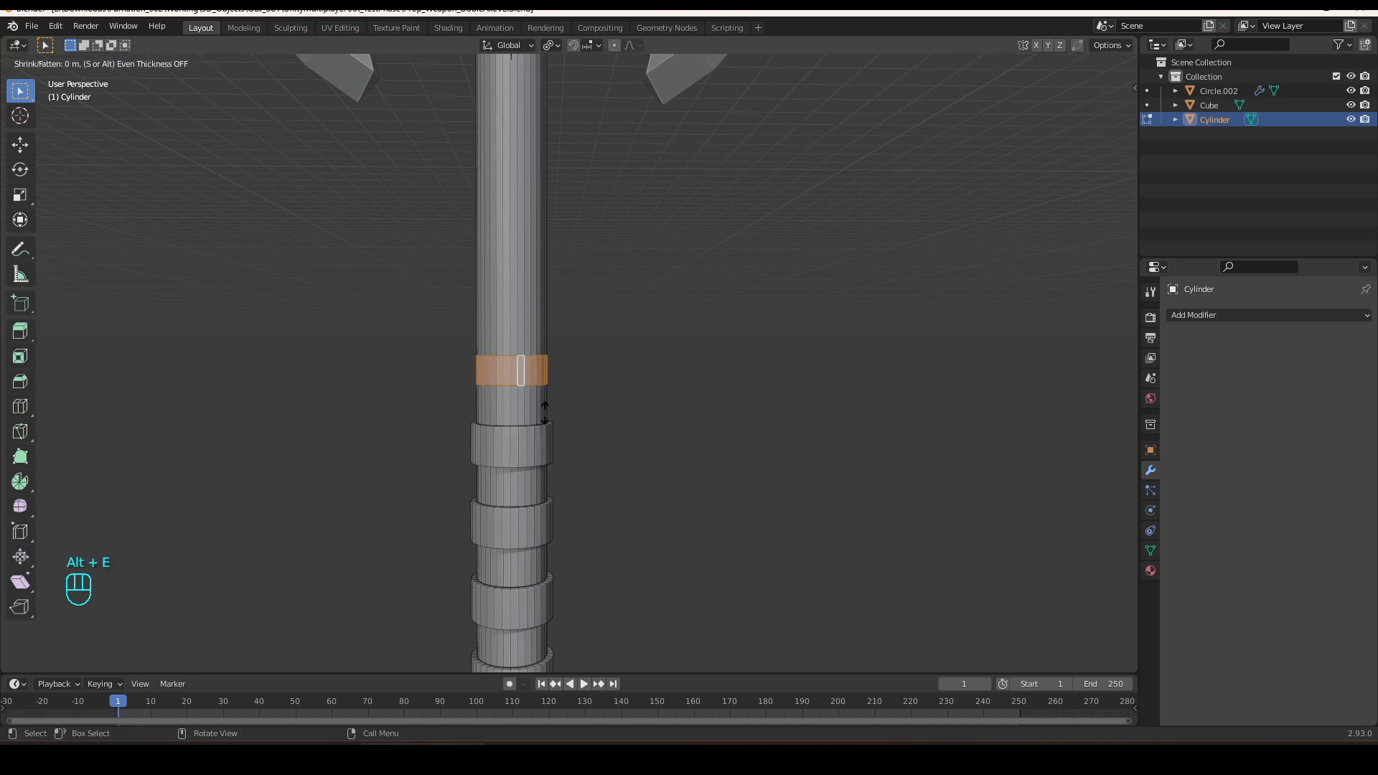
left_click(563, 285)
Select the handle's bottom face and extrude it straight down to extend the handle below the grip.
scroll(569, 372, "down", 3)
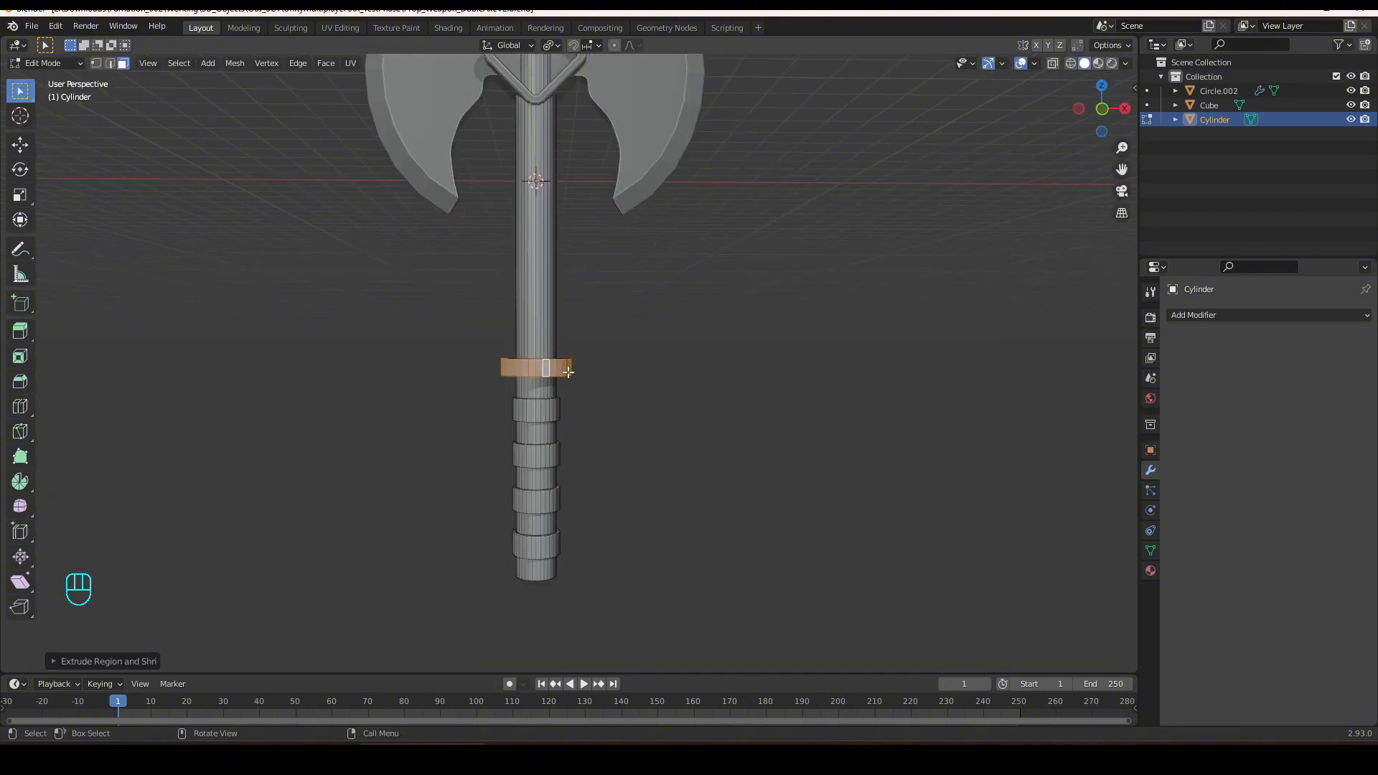
mouse_move(580, 413)
middle_mouse_down()
mouse_move(673, 384)
mouse_move(588, 400)
mouse_move(567, 468)
mouse_move(571, 393)
middle_mouse_up()
left_click(514, 640)
middle_click_drag(606, 575, 623, 470)
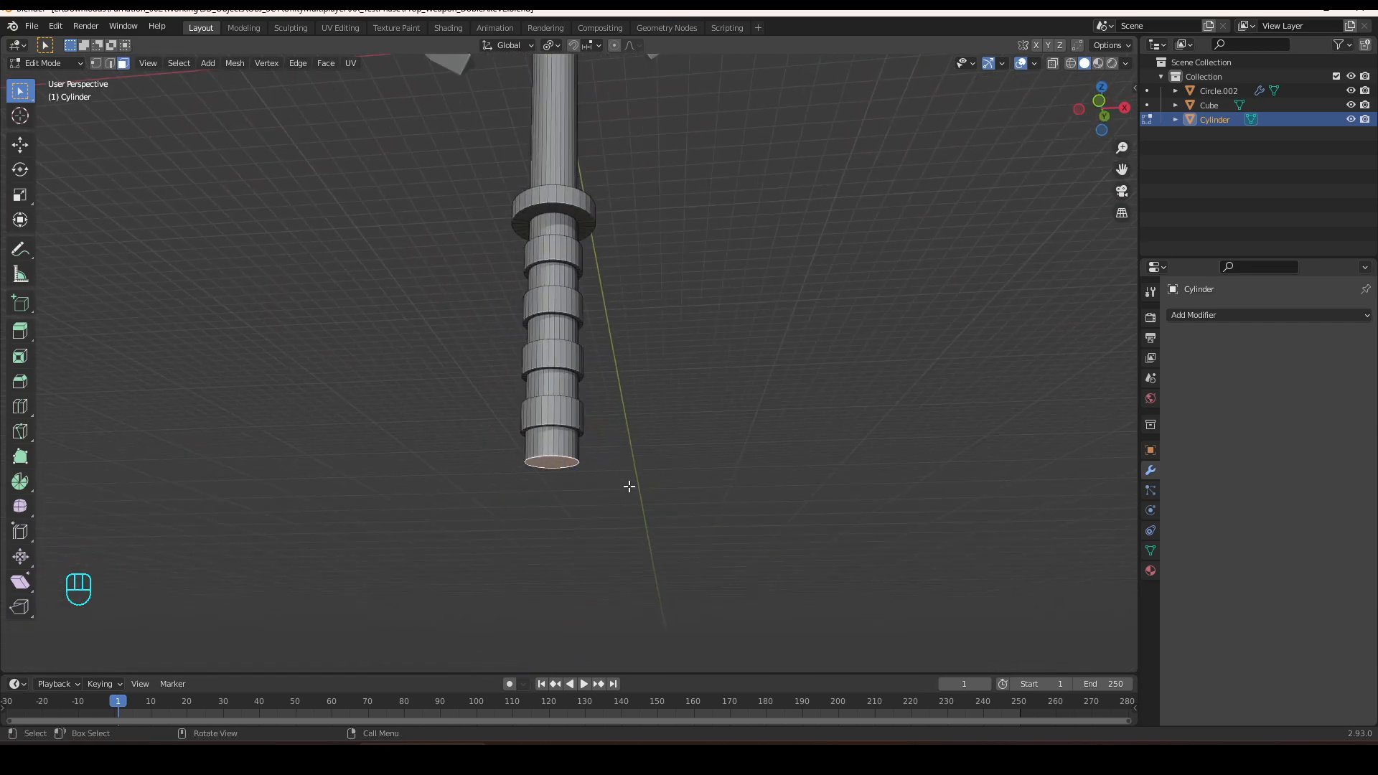
key("e")
left_click(617, 599)
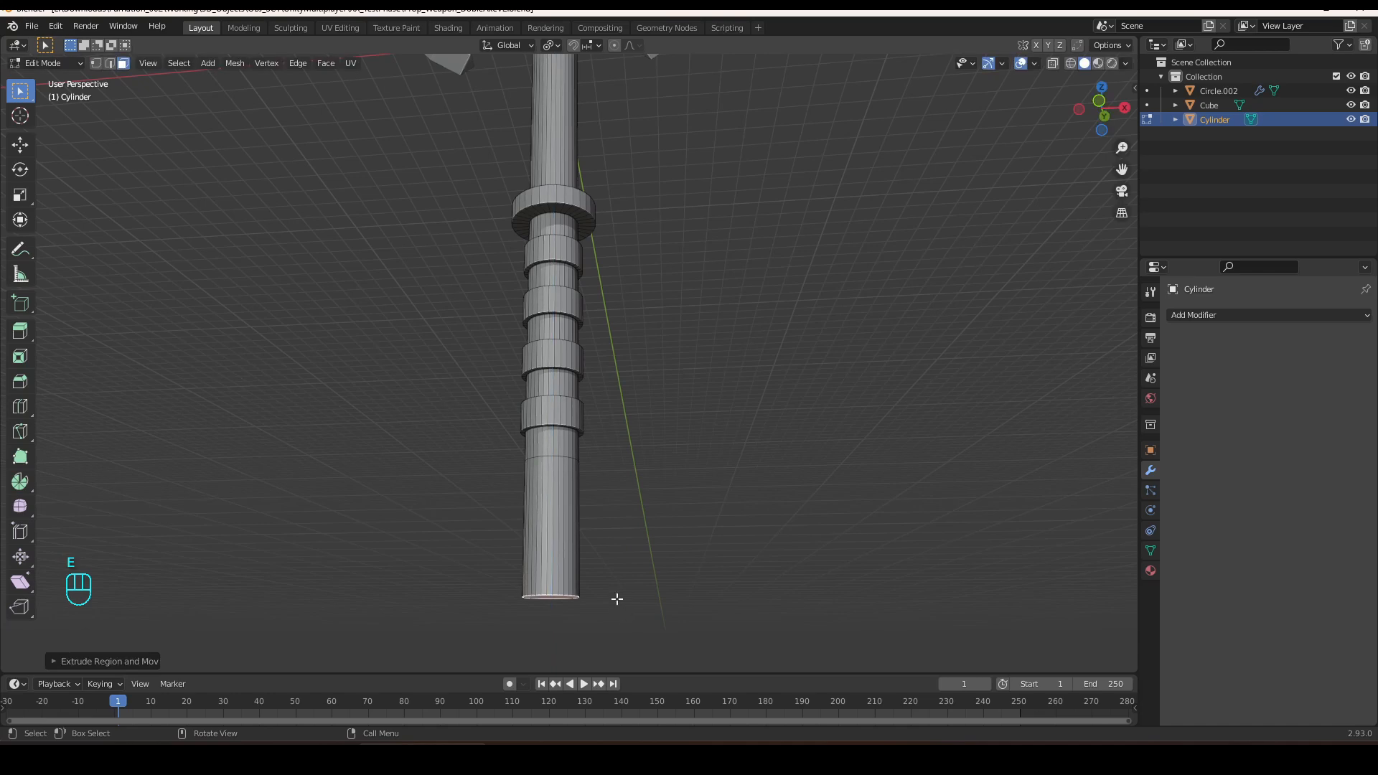
Add a loop cut around the new handle extension and slide it up close to the extension's upper edge.
key("ctrl+r")
left_click(565, 523)
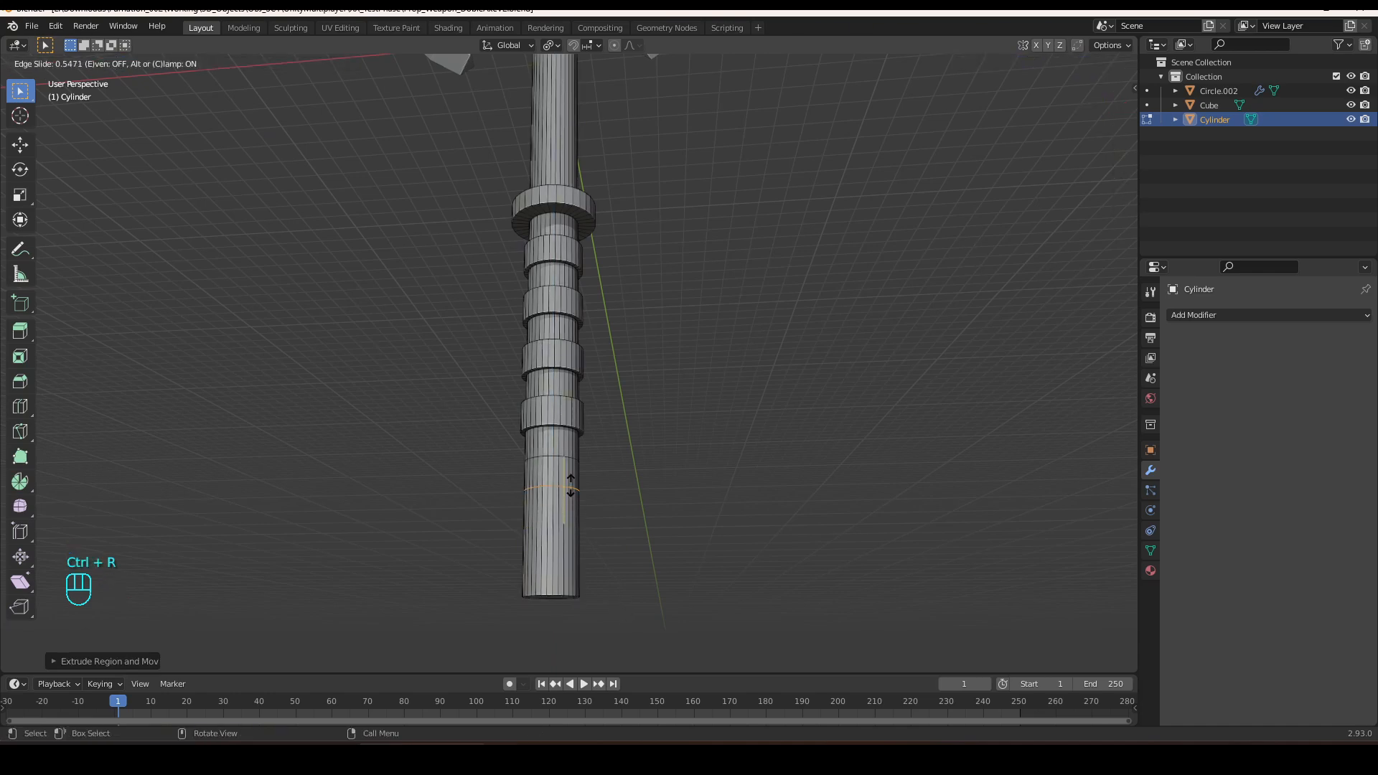
left_click(571, 478)
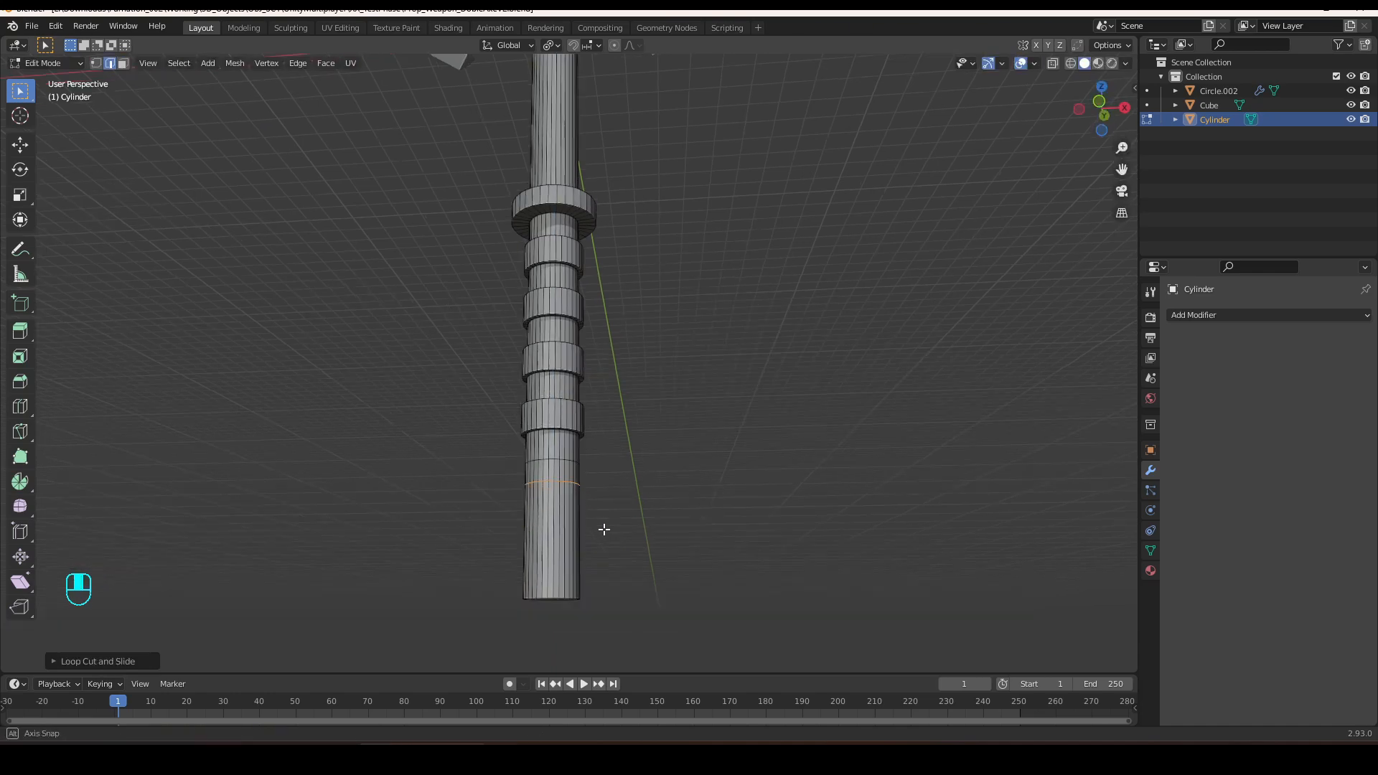
Select the narrow face ring below the grip and extrude it along its normals by about 0.35 m as a lower collar.
middle_click_drag(603, 529, 619, 533)
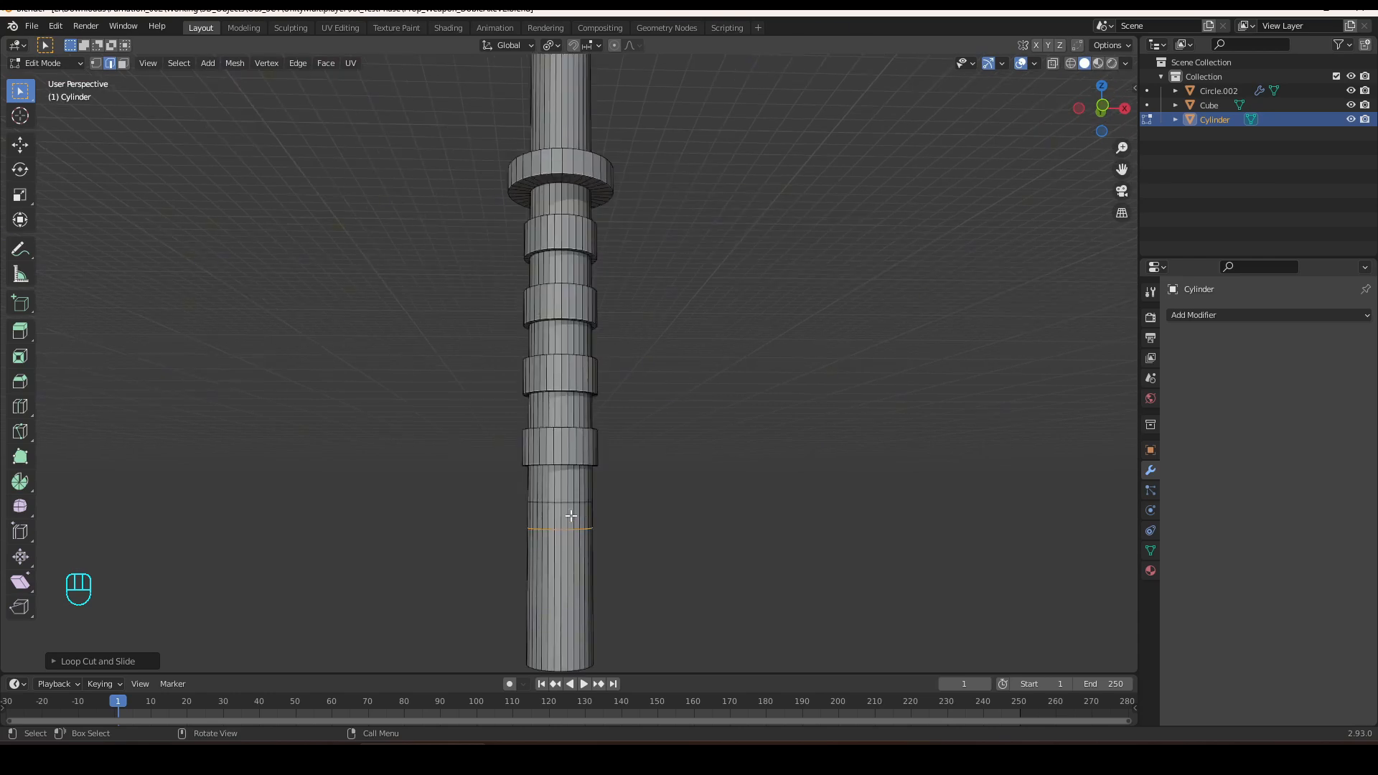
key("3")
left_click(595, 520, "alt+shift")
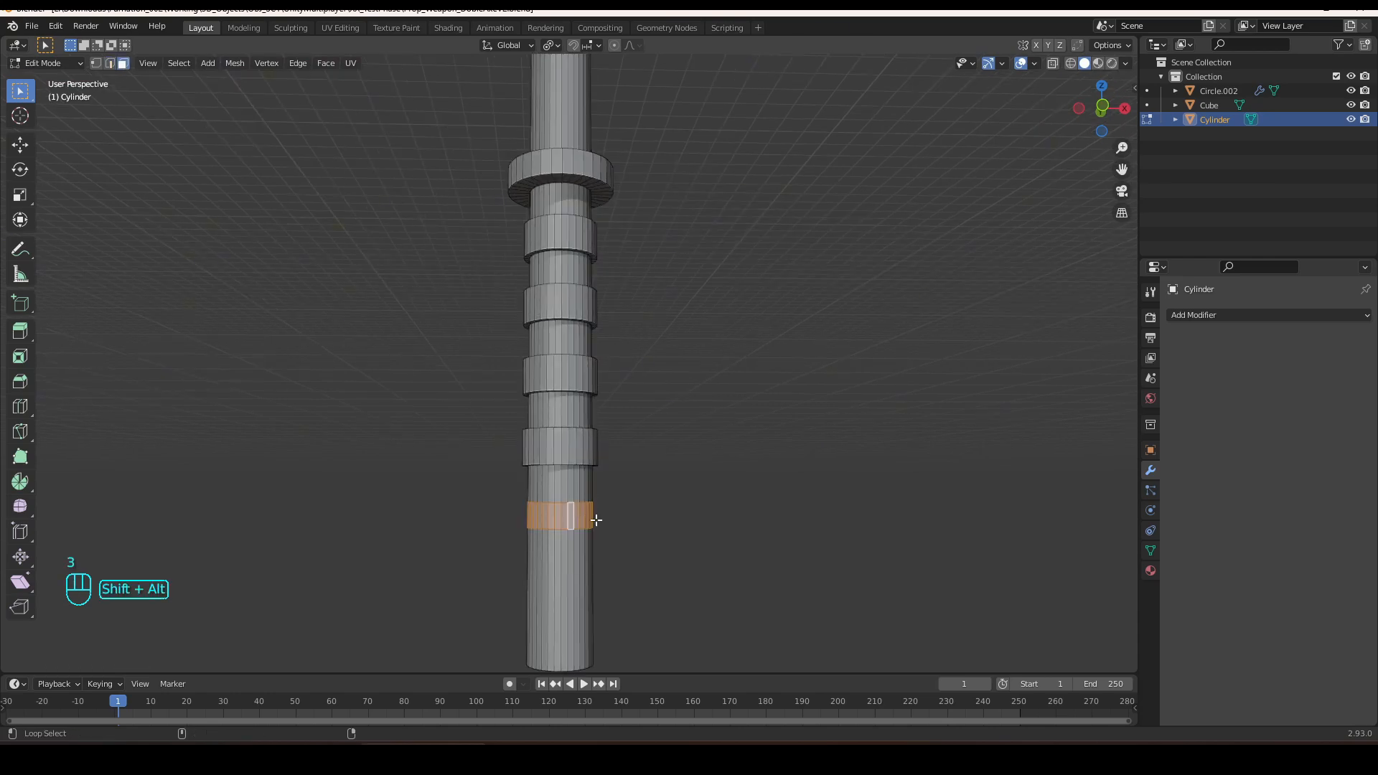
key("alt+e")
left_click(614, 536)
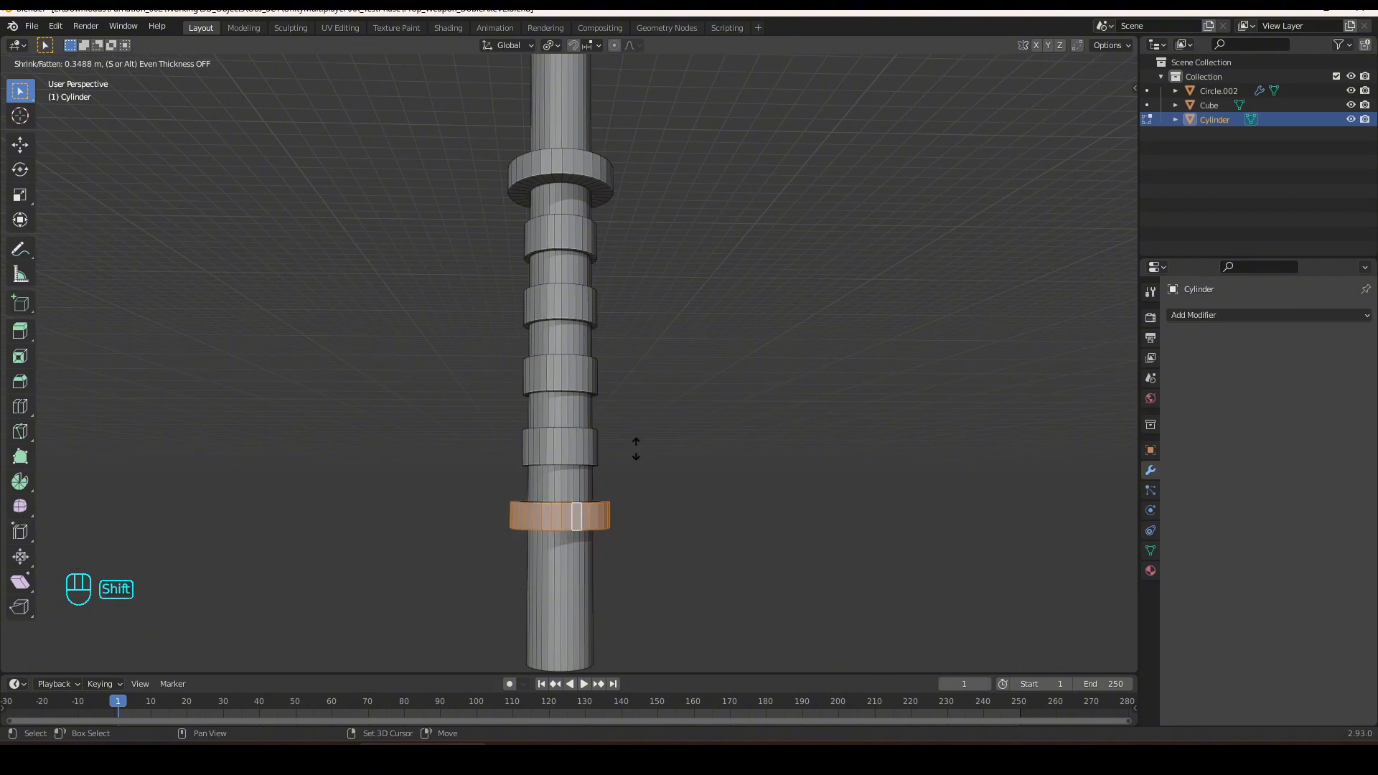
left_click(633, 452)
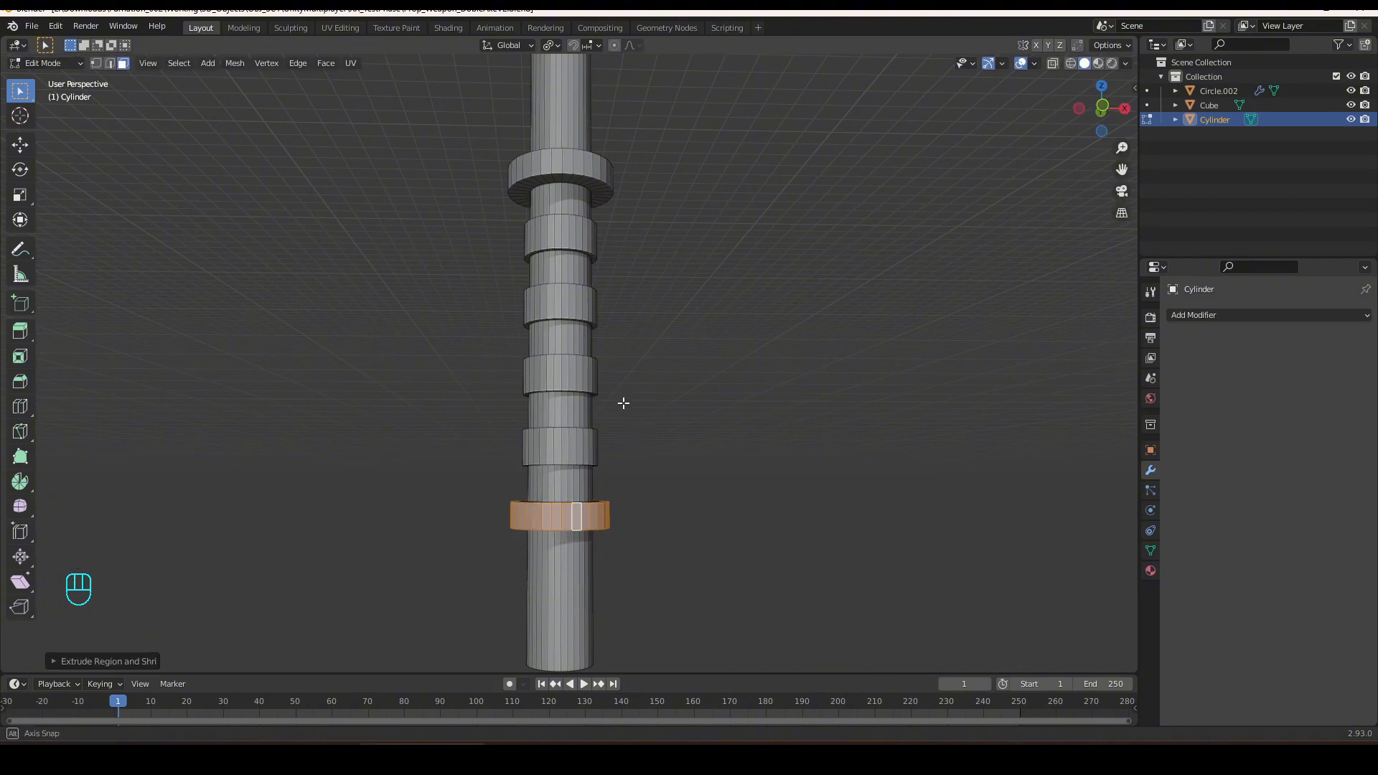
Add a centered loop cut around the outer faces of the lower collar and another around the upper collar.
mouse_move(624, 402)
middle_mouse_down()
mouse_move(615, 440)
mouse_move(615, 427)
middle_mouse_up()
key("ctrl+r")
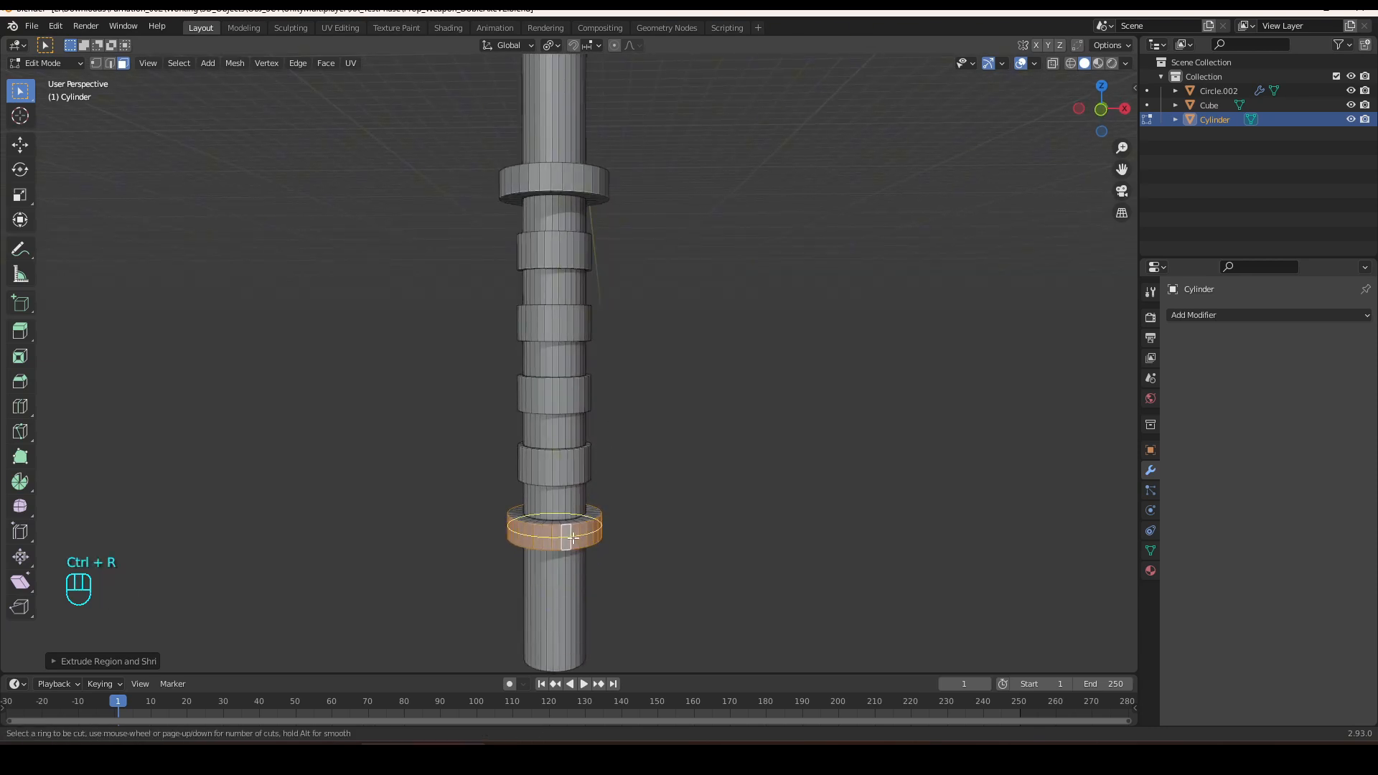
left_click(574, 535)
key("ctrl+r")
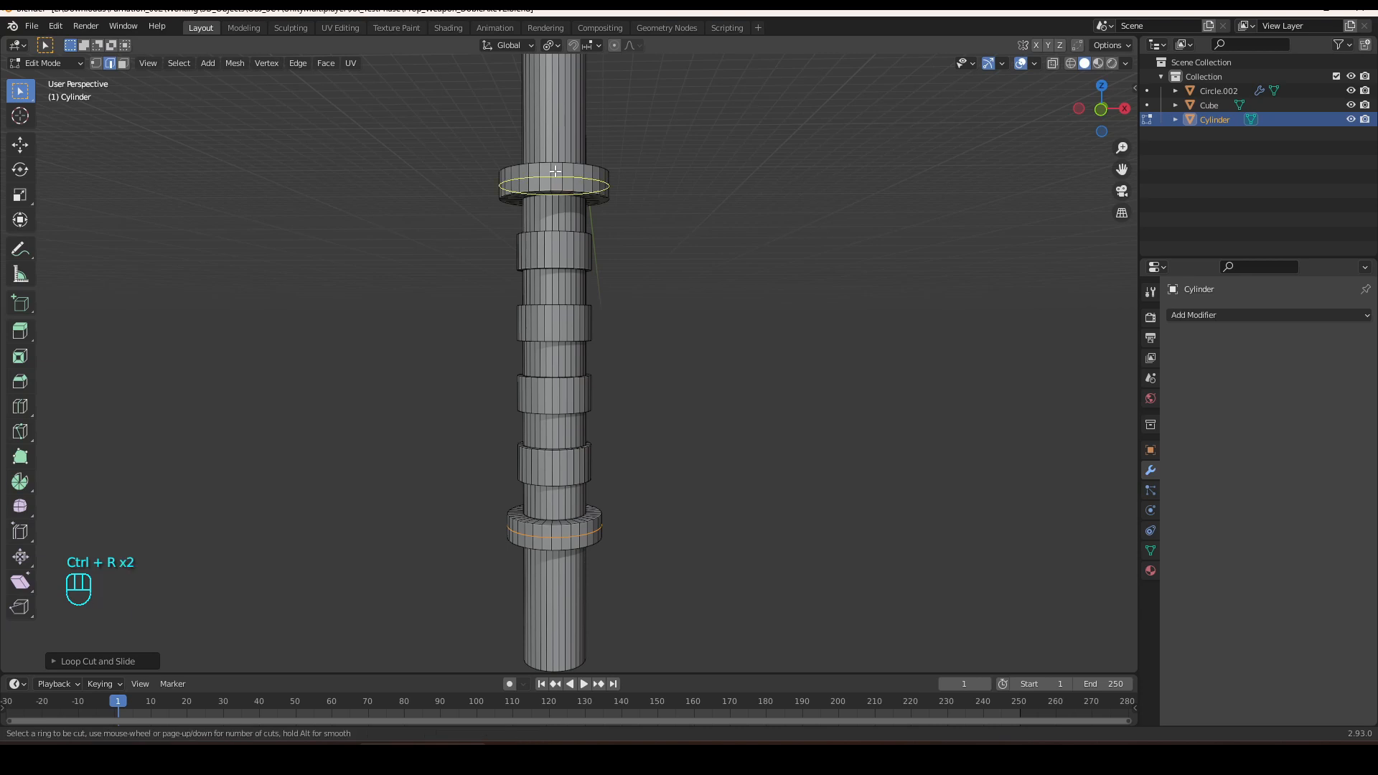
left_click(557, 172)
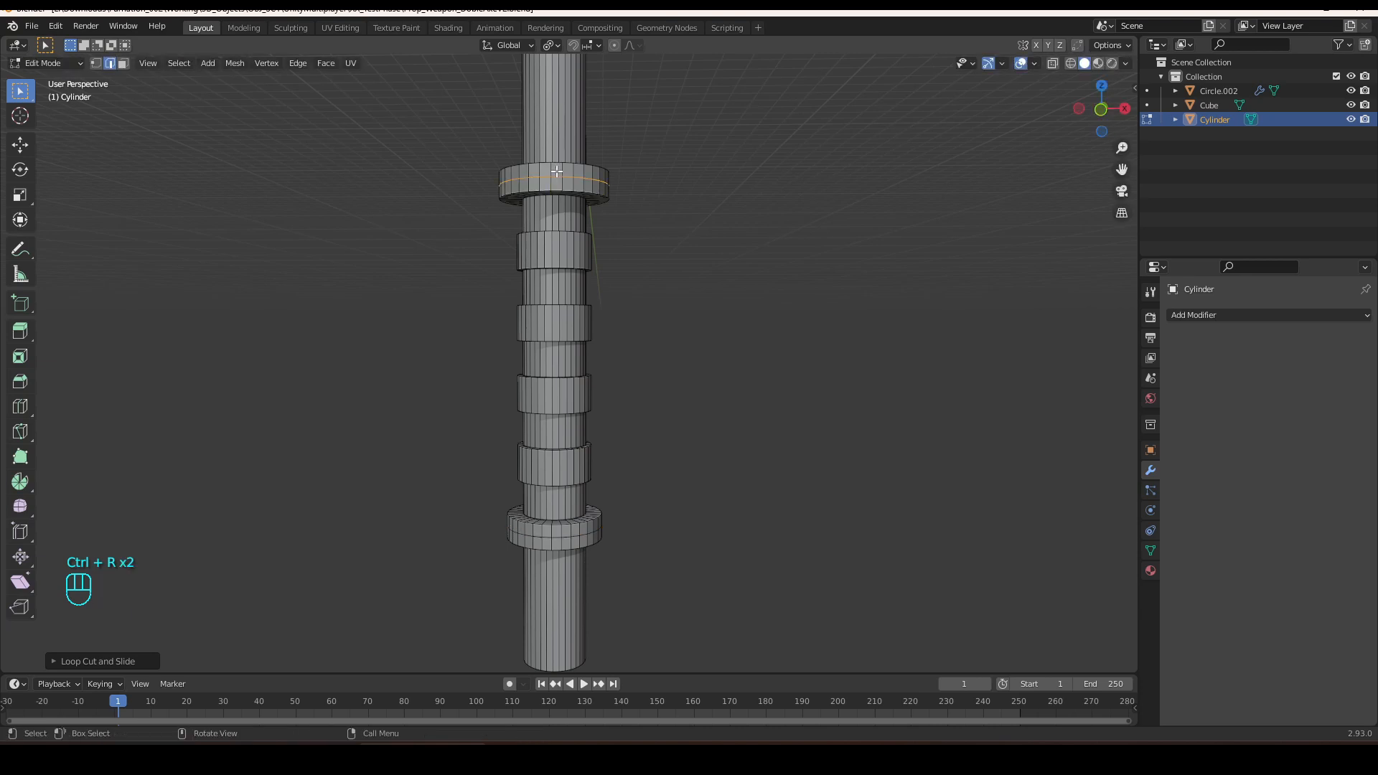
Select the middle edge loops of both collars and scale them up together to give the collars a pointed rim.
left_click(557, 537, "alt+shift")
key("s")
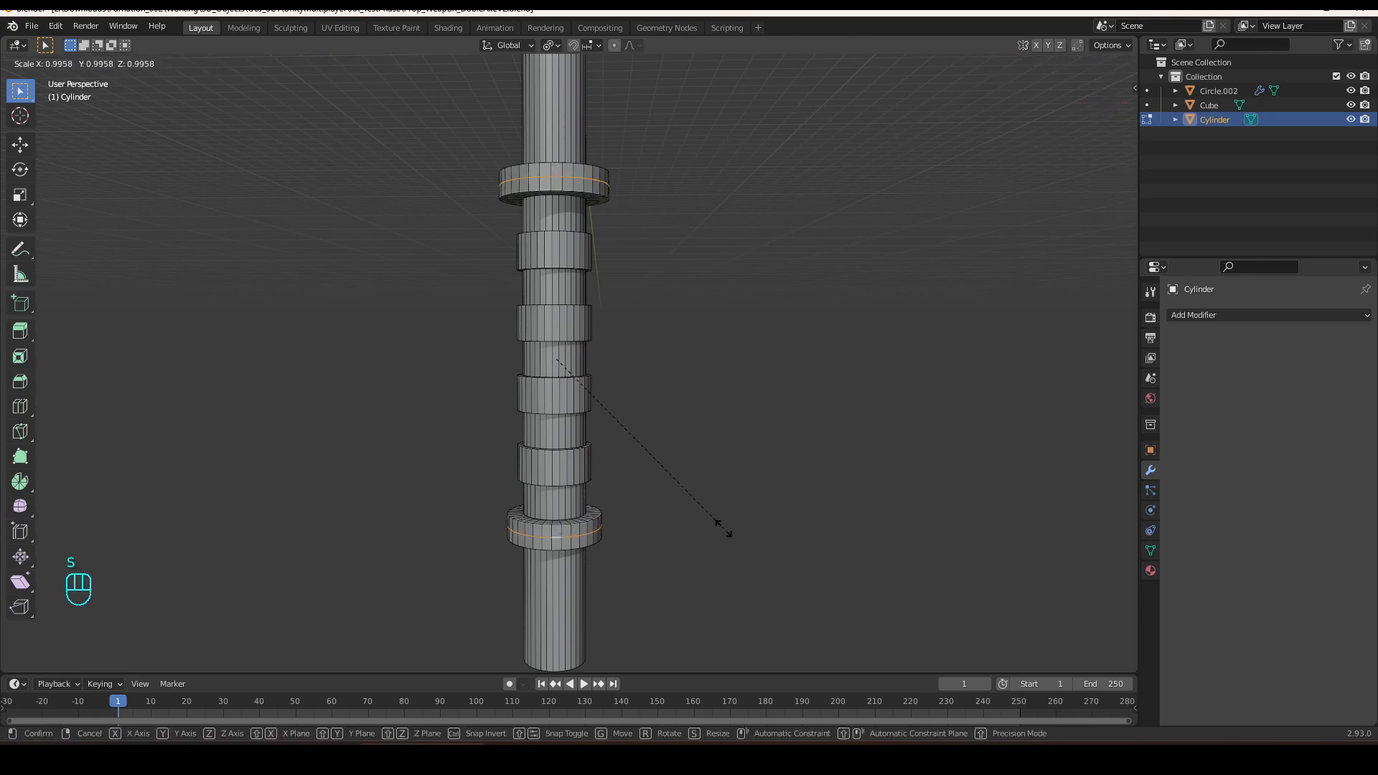
left_click(869, 75)
Move the handle's bottom face up along Z to shorten the extension below the lower collar.
scroll(701, 239, "down", 3)
middle_click_drag(701, 239, 568, 508)
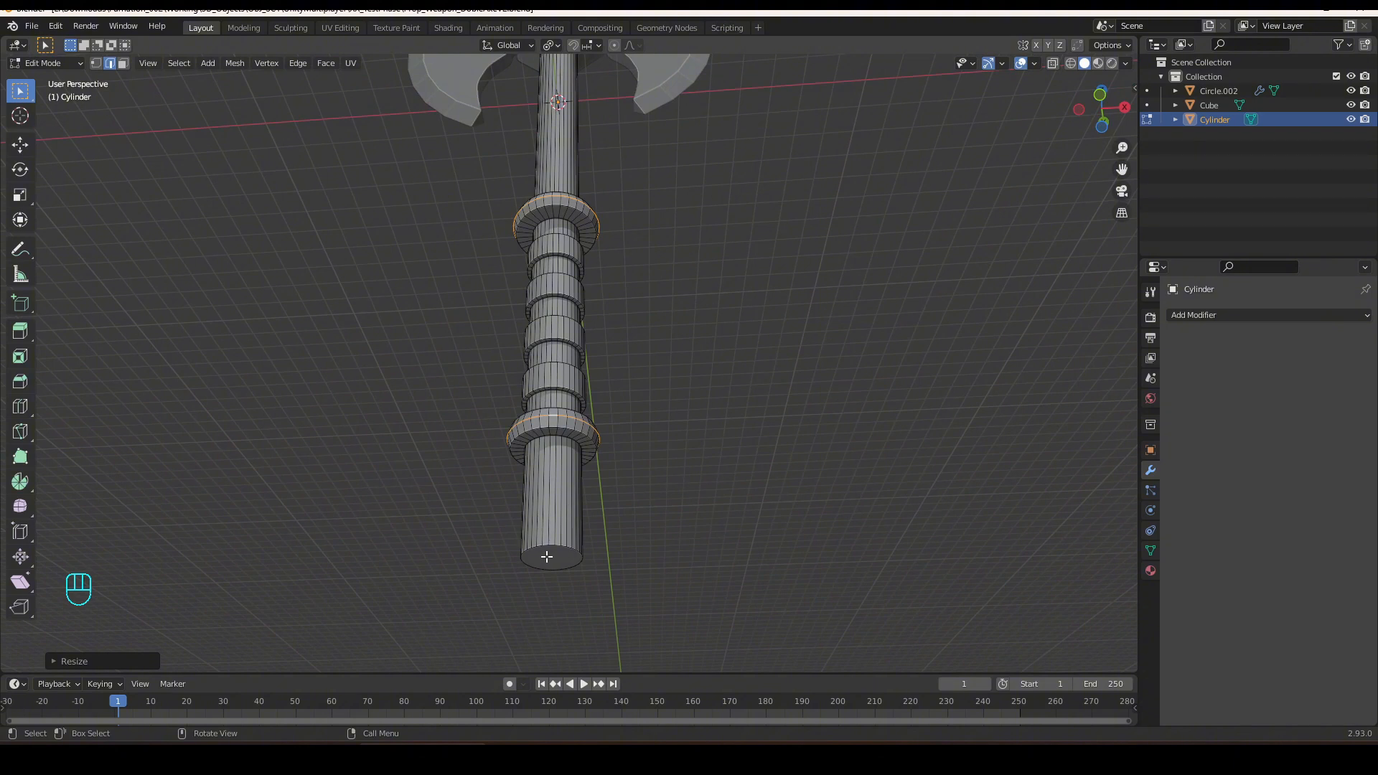
key("3")
left_click(555, 557)
key("g")
key("z")
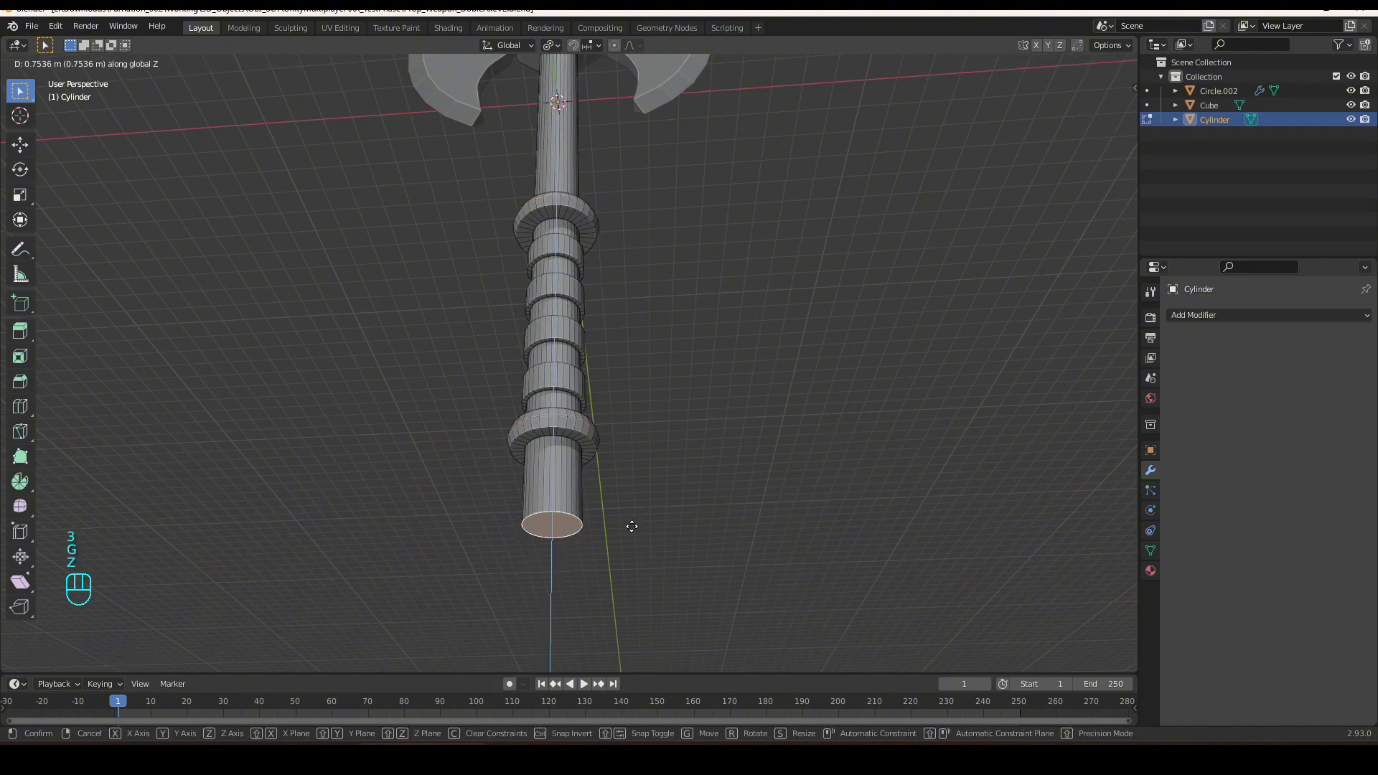
left_click(638, 481)
Extrude the bottom face and scale it out slightly wider than the lower collar, and extrude it down to form a pommel.
middle_click_drag(636, 449, 700, 511)
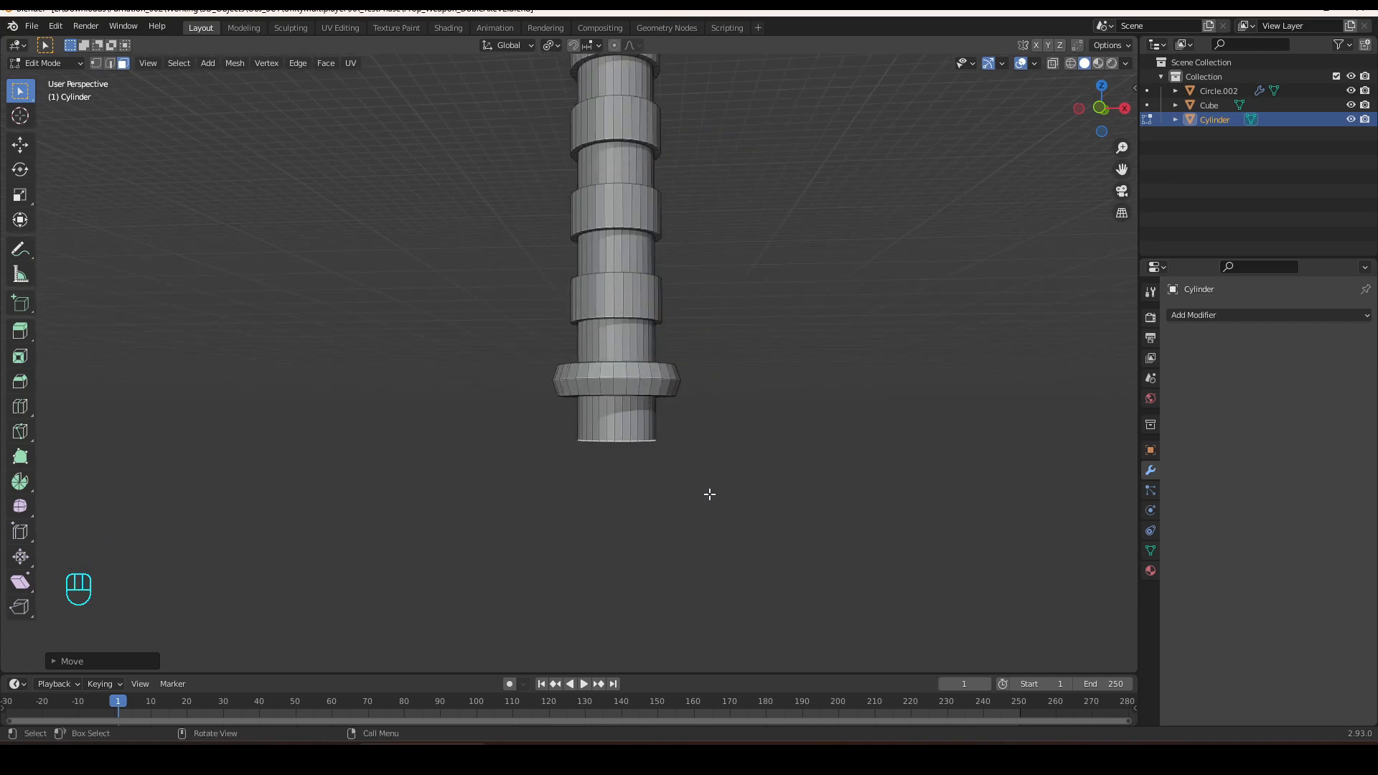
key("e")
key("s")
left_click(784, 530)
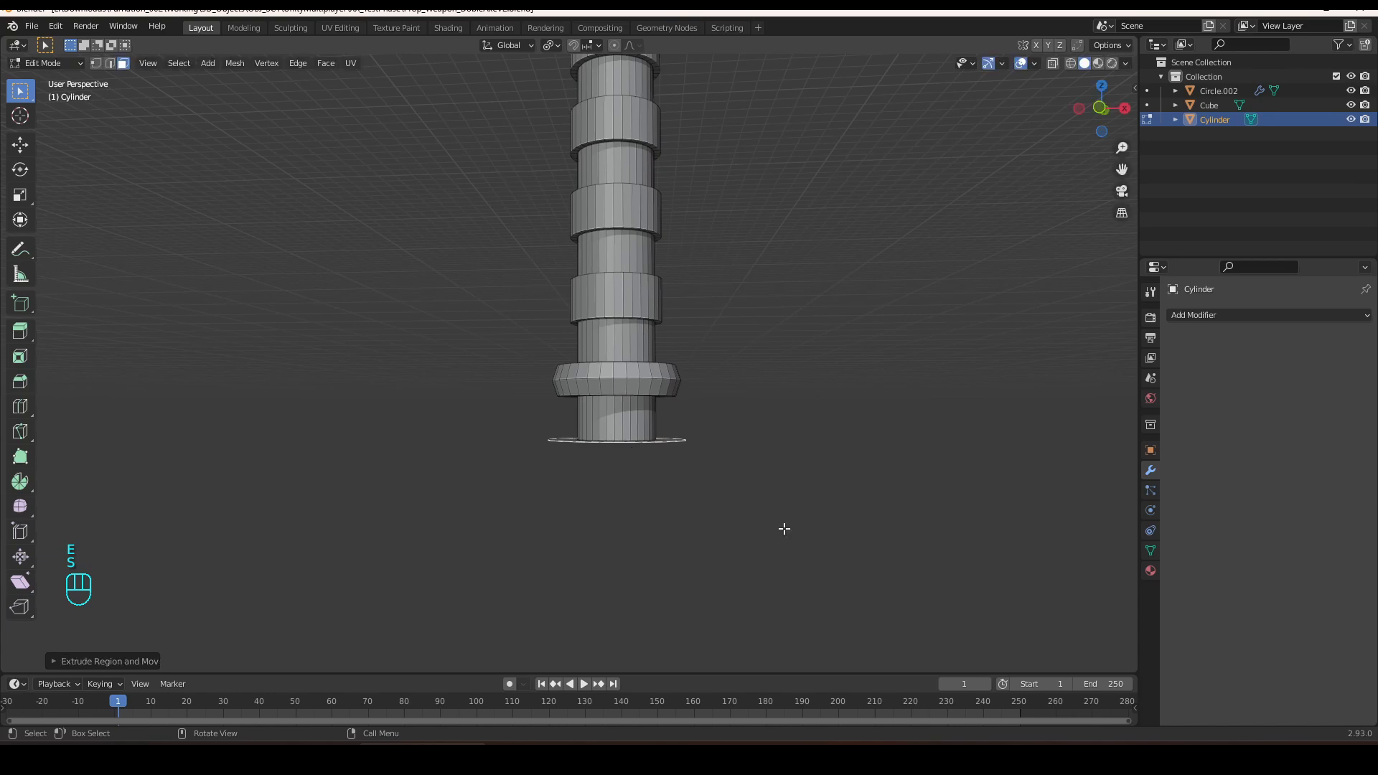
key("e")
left_click(778, 569)
Scale the pommel's bottom face to about 0.9, and extrude that face and scale it inward to leave a narrow rim.
middle_click_drag(777, 568, 715, 399)
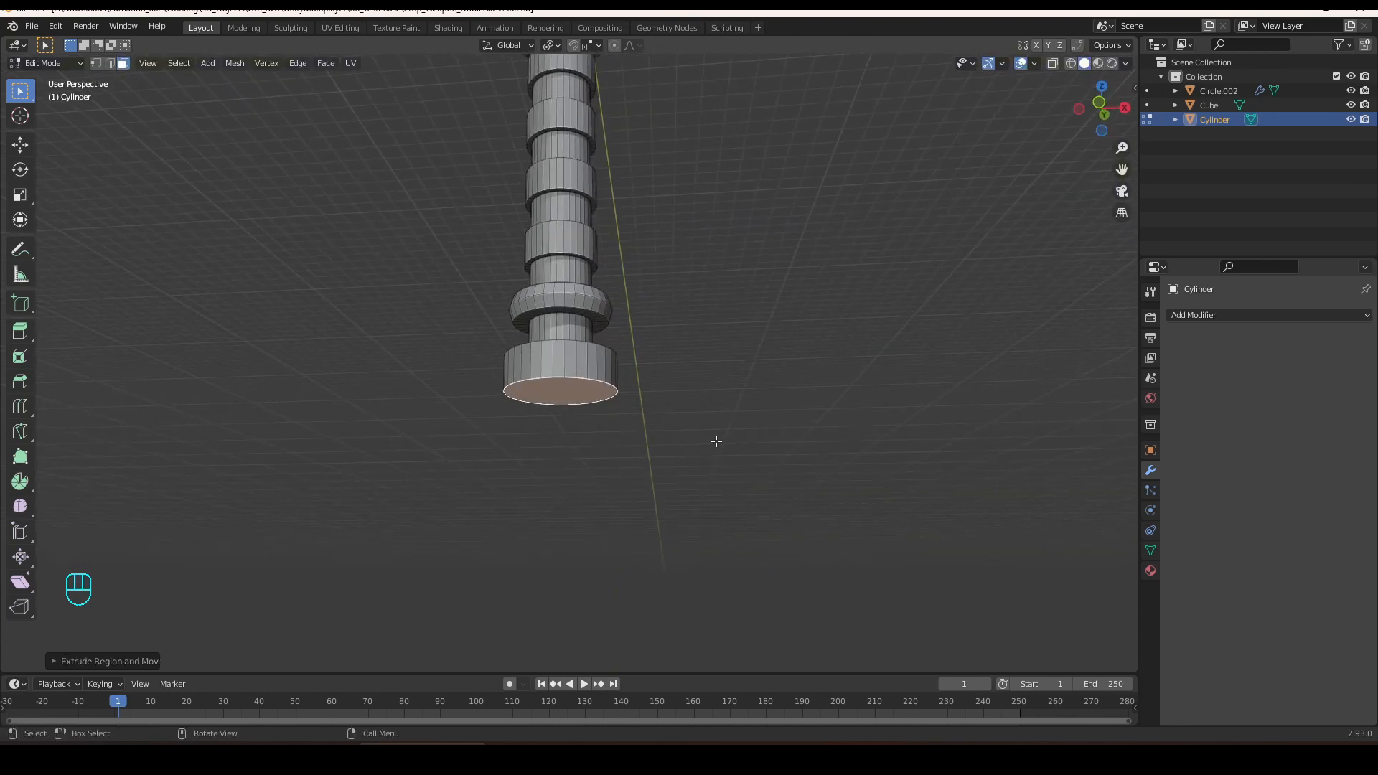
key("s")
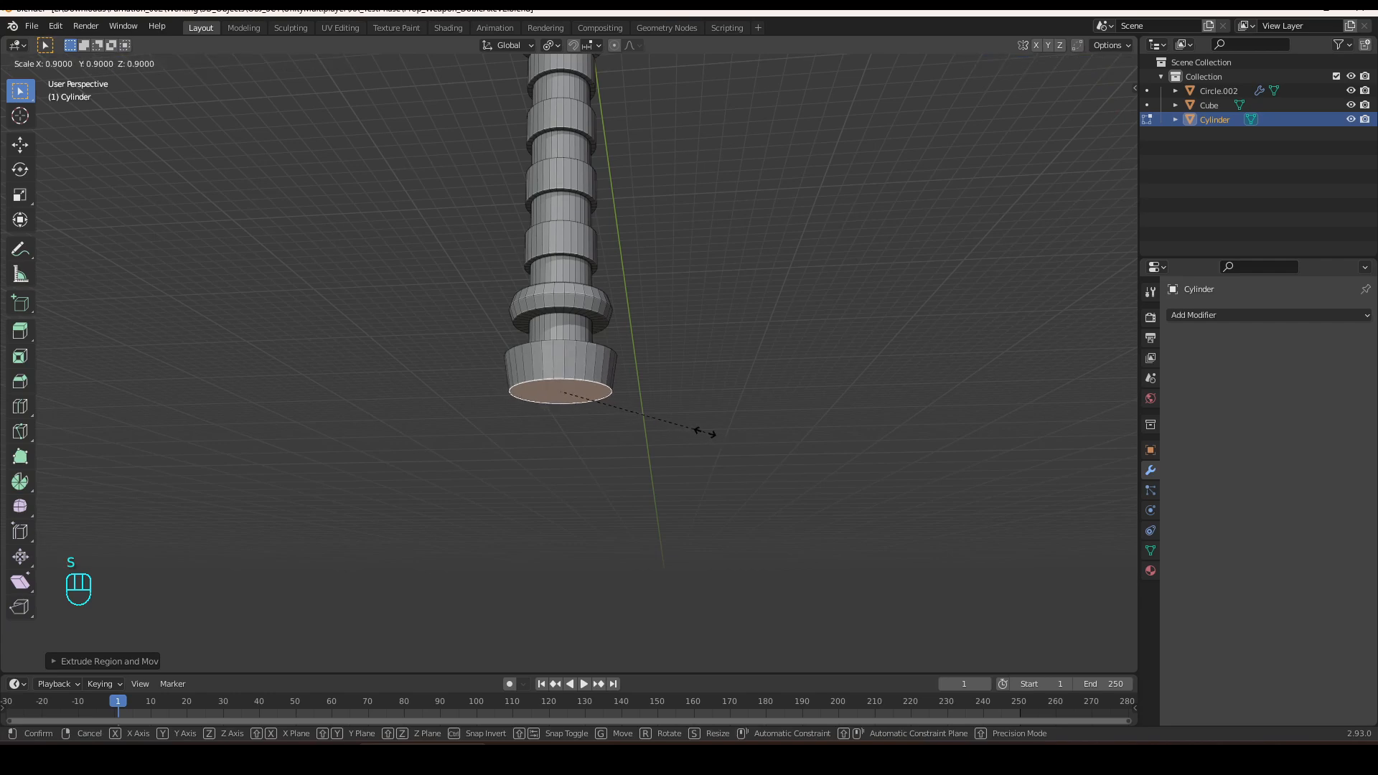
left_click(704, 433)
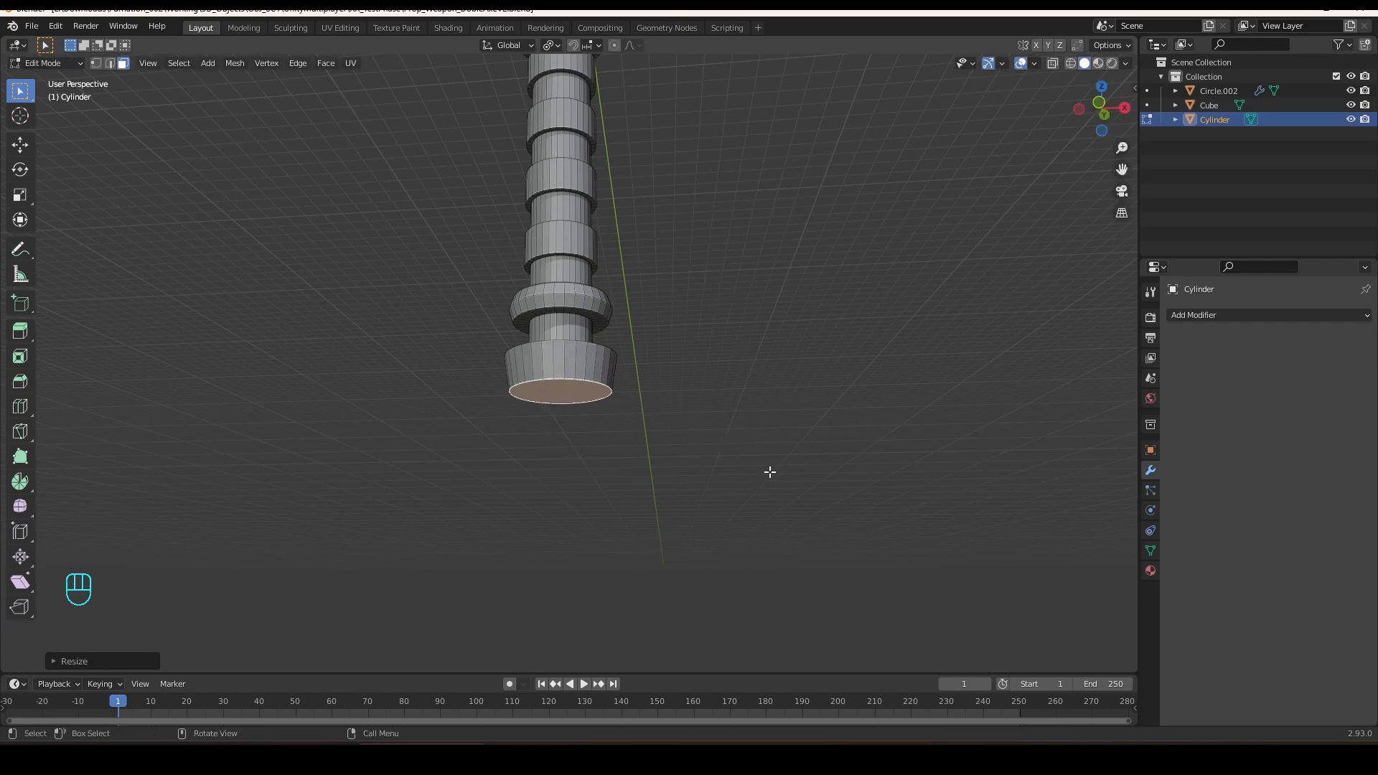
key("e")
key("s")
left_click(746, 460)
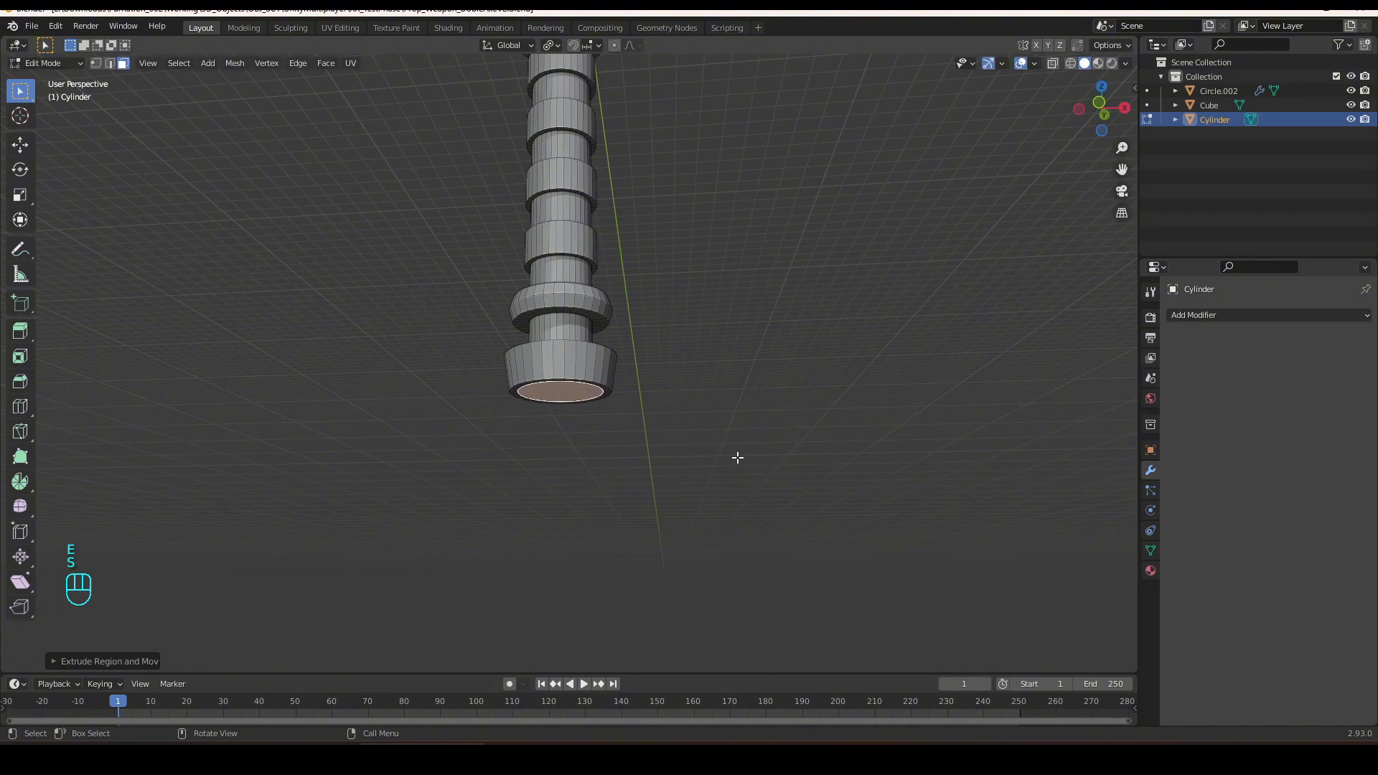
Extrude the pommel's inner bottom face downward and scale its end to 0 to form a pointed spike.
key("e")
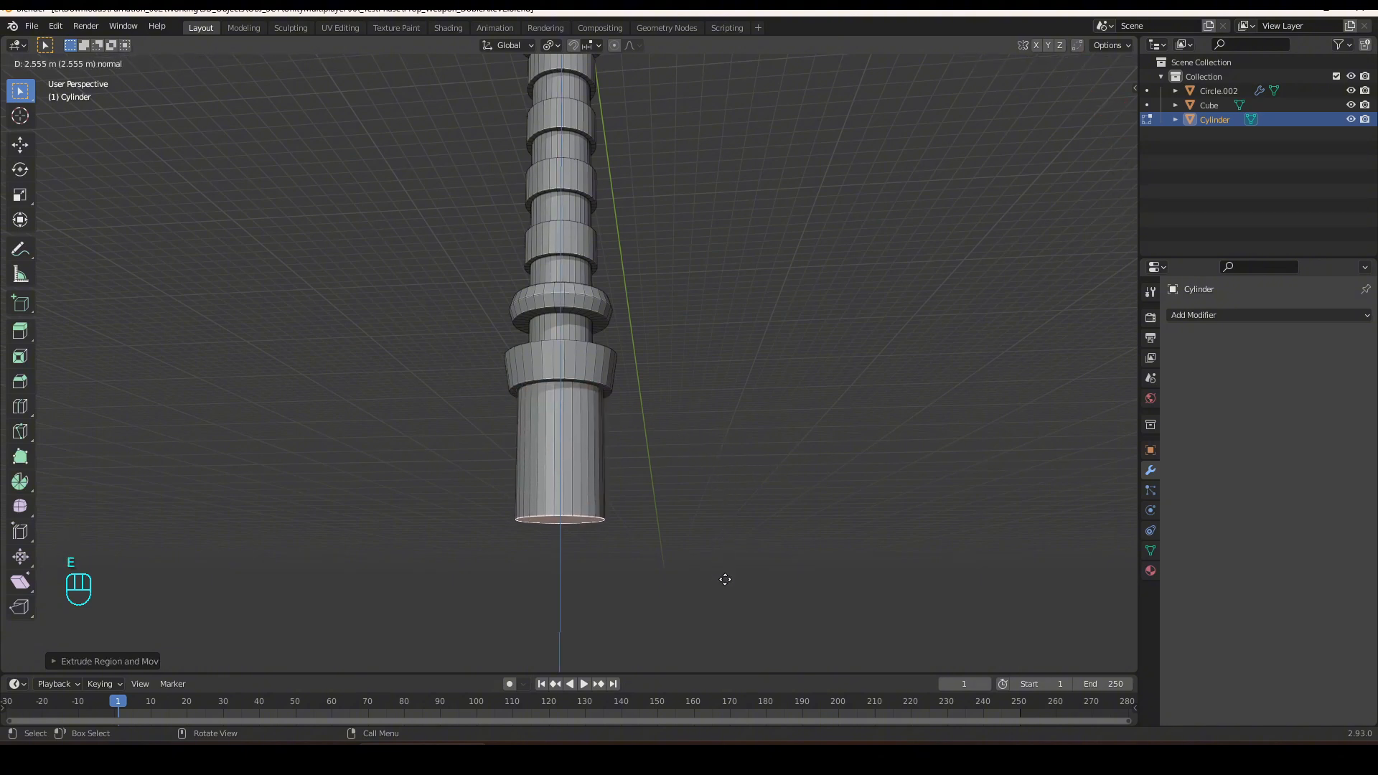
left_click(724, 593)
key("s")
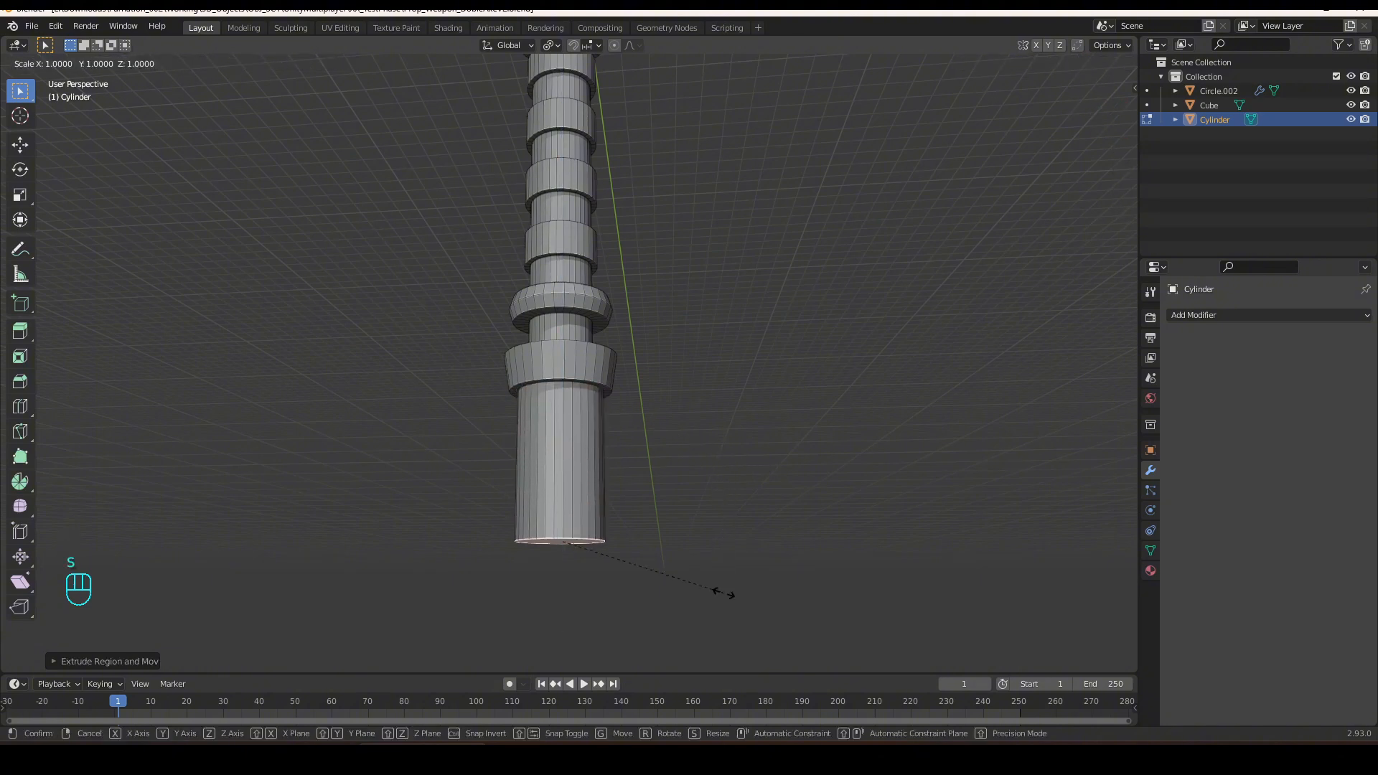
key("KP_0")
key("KP_Enter")
Bevel the pommel's upper outer edge loop with three segments and a width of about 0.22 m.
scroll(753, 522, "down", 1)
middle_click_drag(754, 521, 627, 391)
scroll(627, 391, "up", 2)
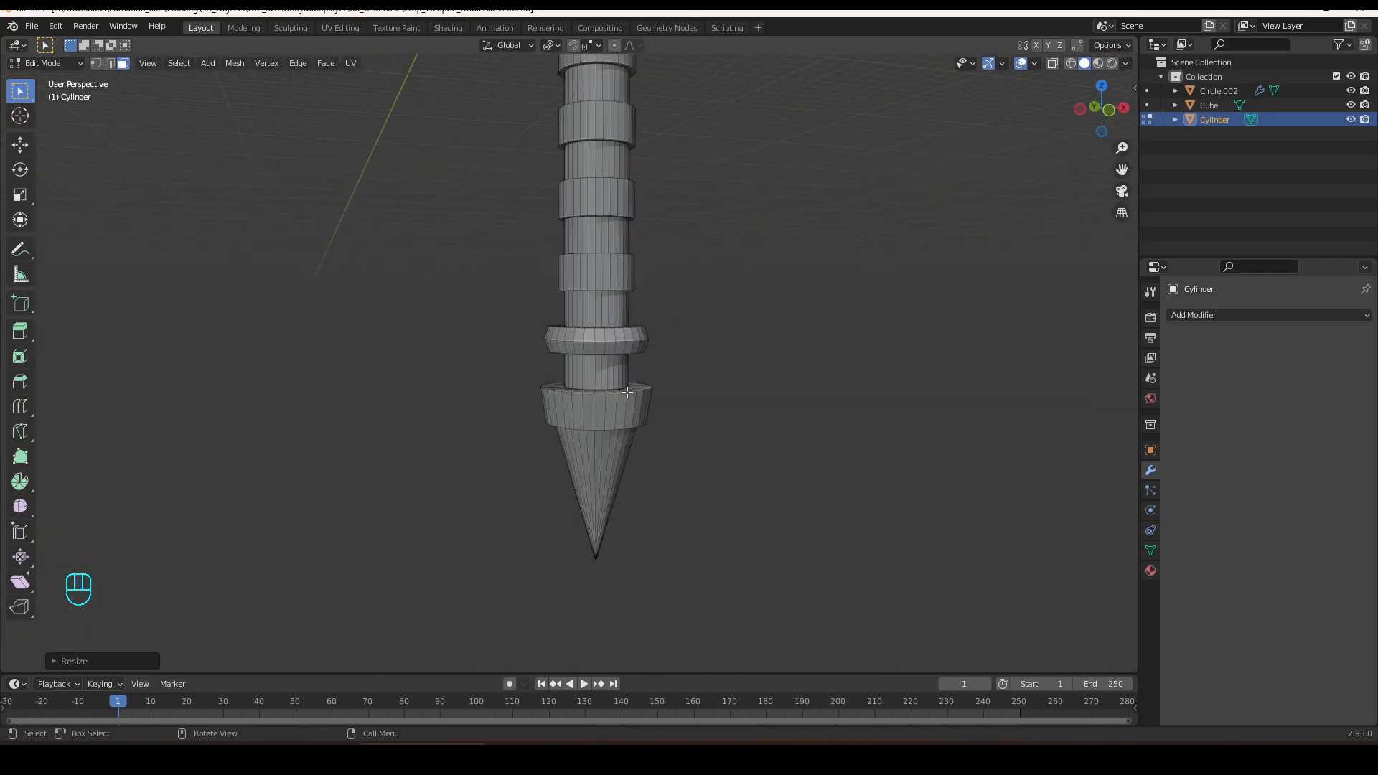
key("2")
scroll(629, 405, "up", 2)
left_click(655, 418, "alt+shift")
key("ctrl+b")
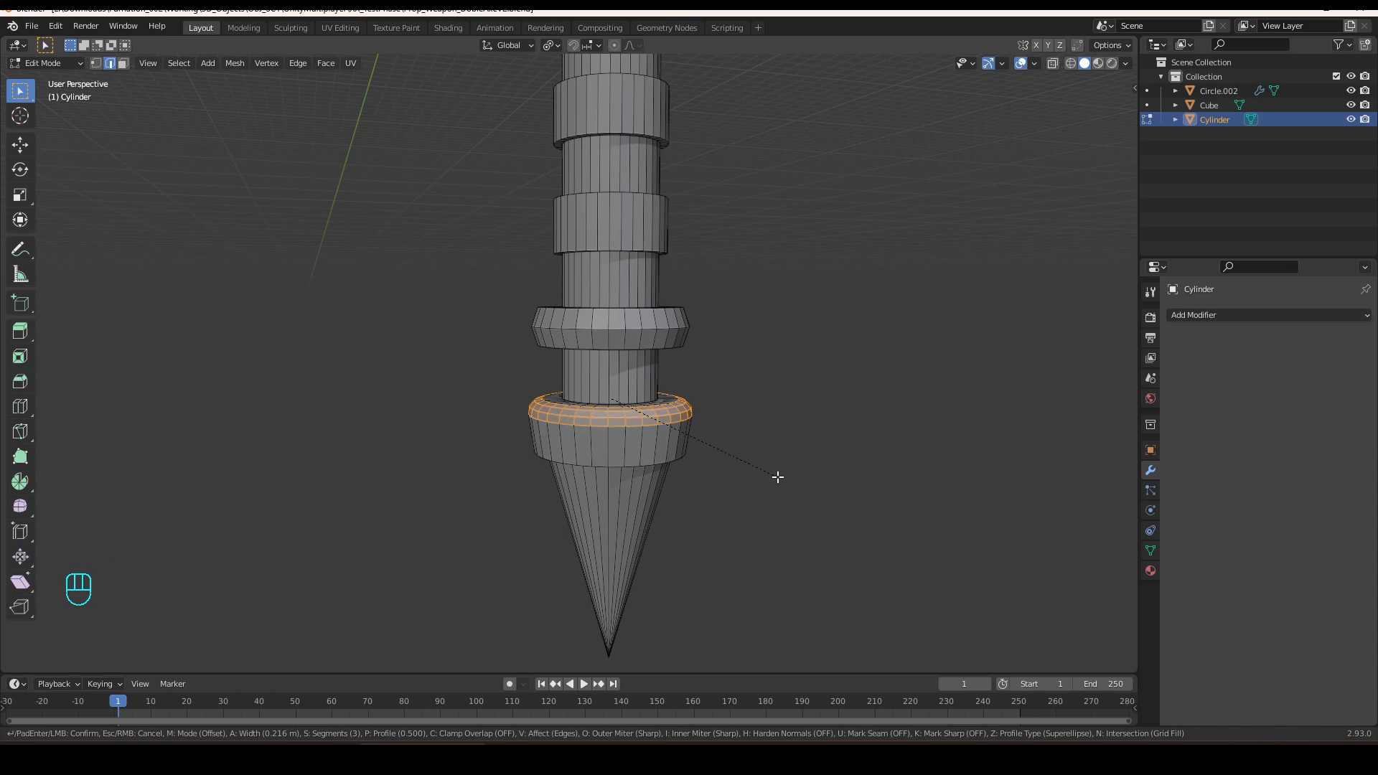
left_click(782, 476)
Move the handle's top face down along Z to just above the diamond center block.
scroll(782, 476, "down", 6)
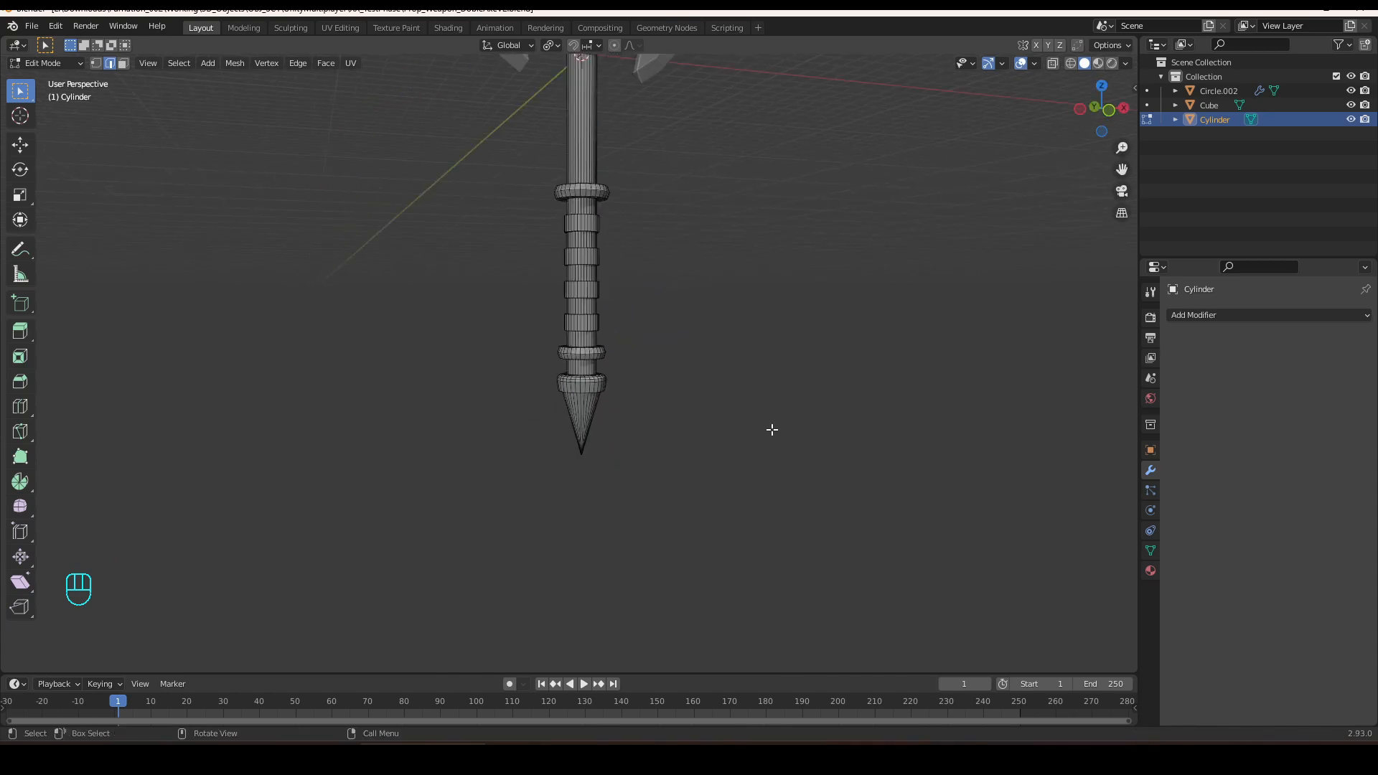
middle_click_drag(772, 427, 727, 522)
mouse_move(698, 380)
middle_mouse_down()
mouse_move(548, 373)
mouse_move(657, 342)
mouse_move(681, 397)
middle_mouse_up()
scroll(650, 333, "up", 2)
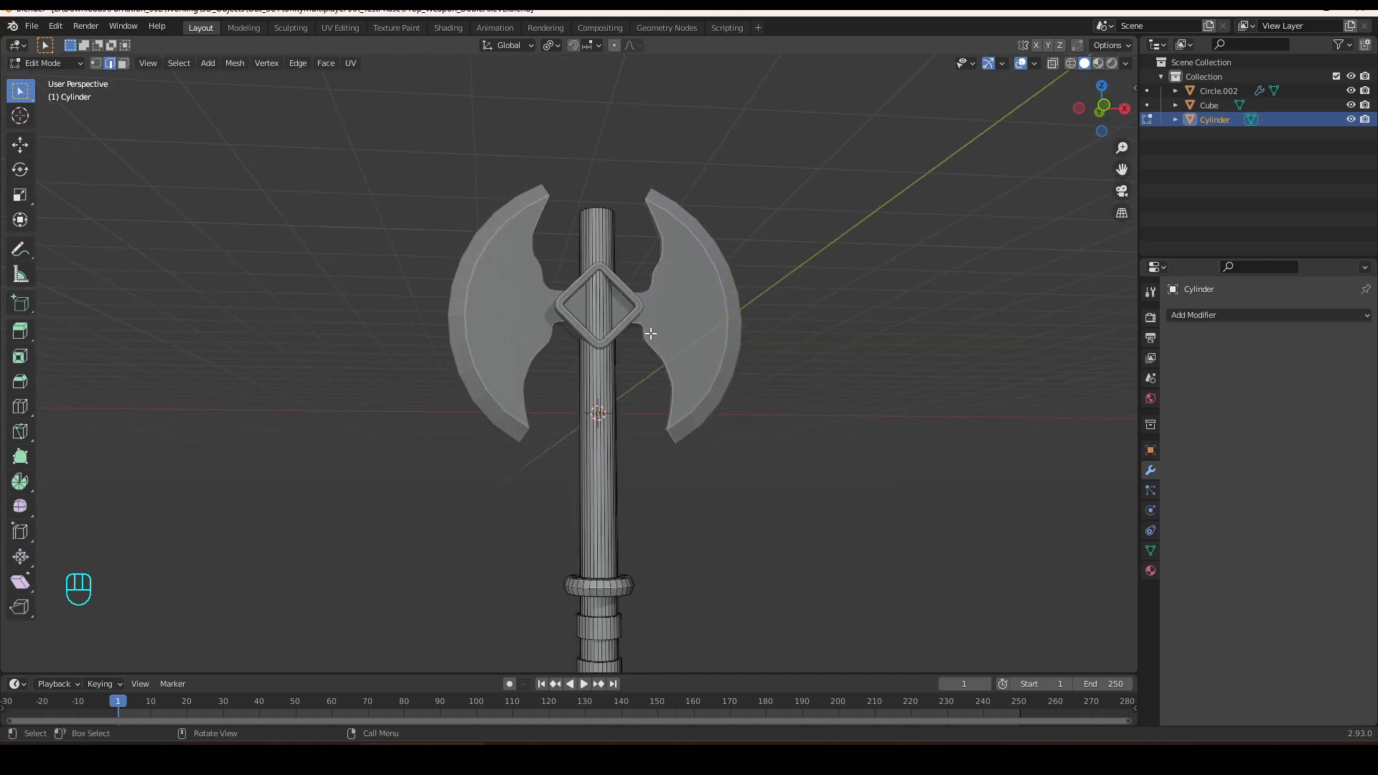
middle_click_drag(650, 315, 625, 365)
scroll(637, 316, "up", 3)
middle_click_drag(637, 317, 627, 464, "shift")
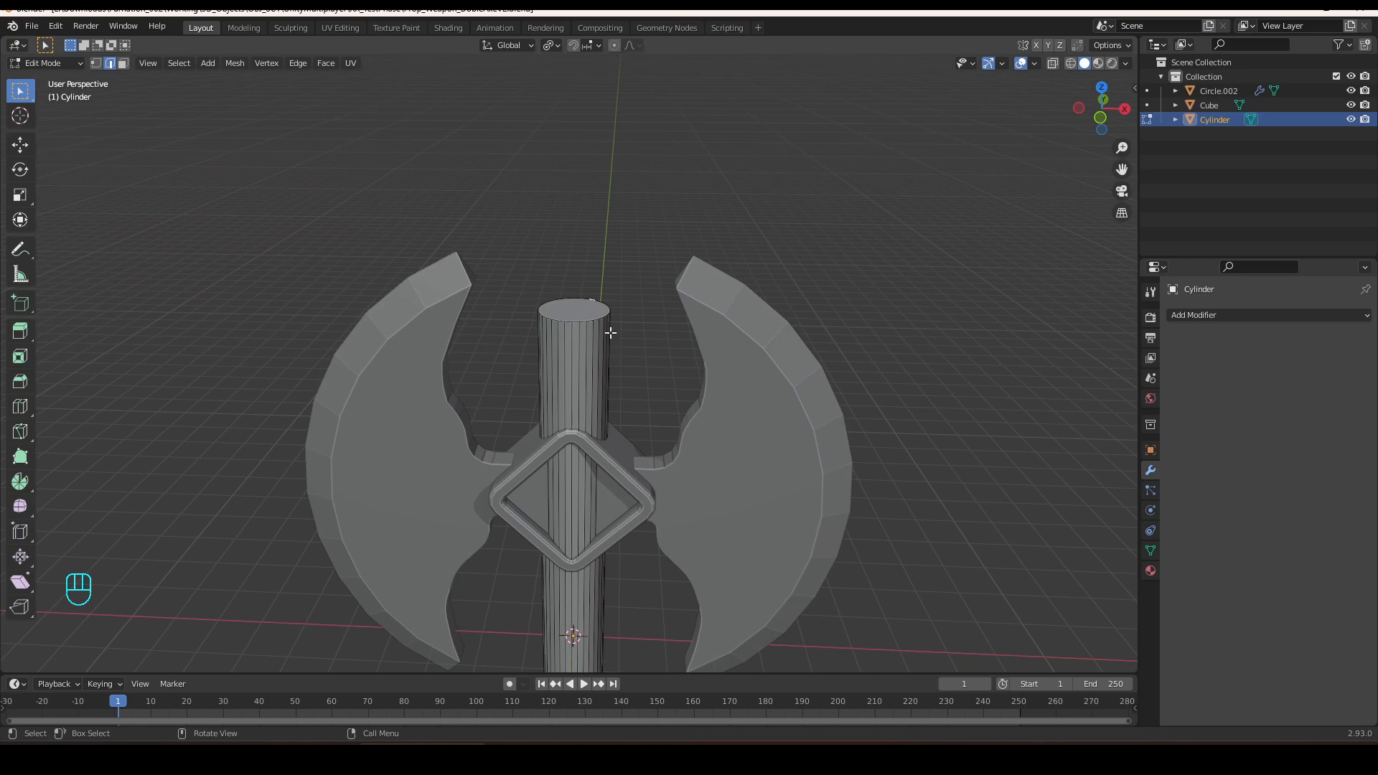
key("3")
mouse_move(596, 341)
middle_mouse_down()
mouse_move(626, 348)
mouse_move(614, 329)
middle_mouse_up()
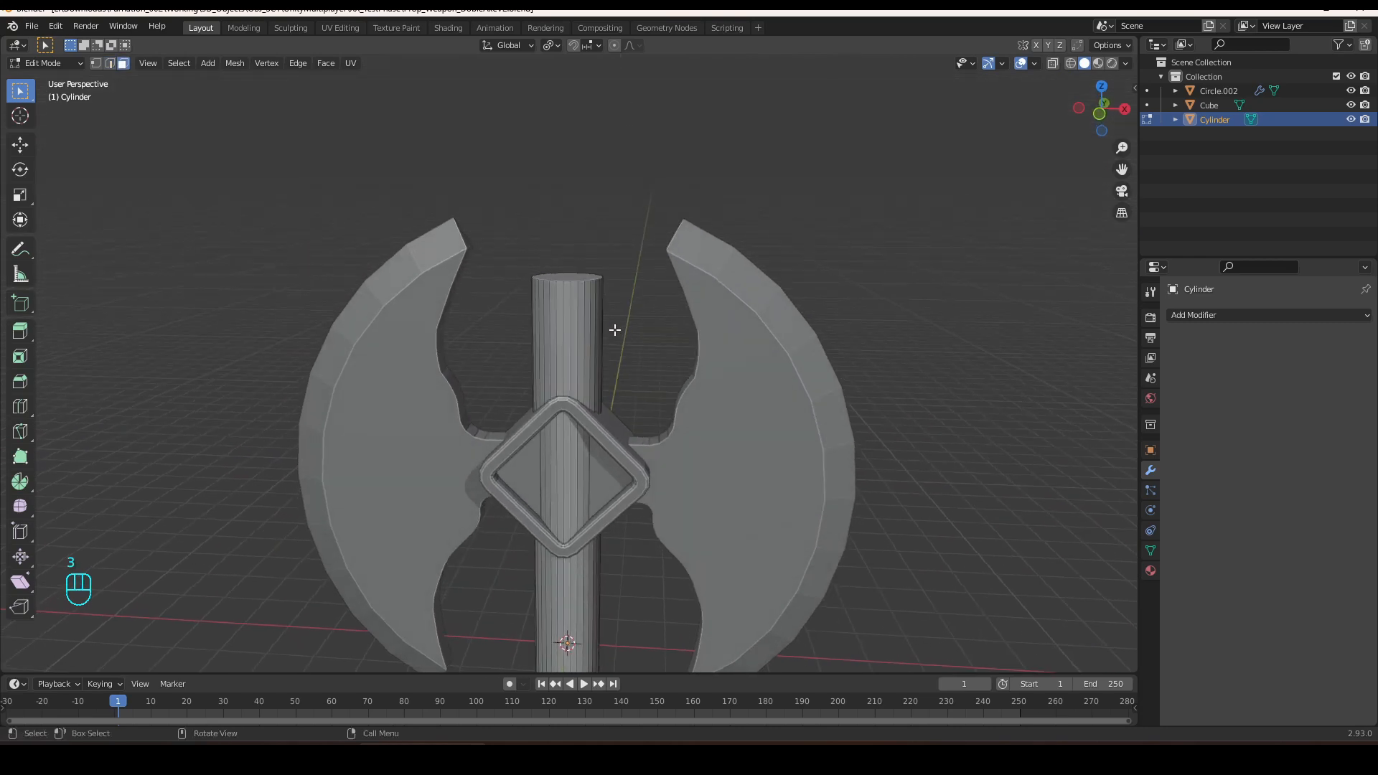
left_click(570, 276)
middle_click_drag(570, 276, 640, 333)
key("g")
key("z")
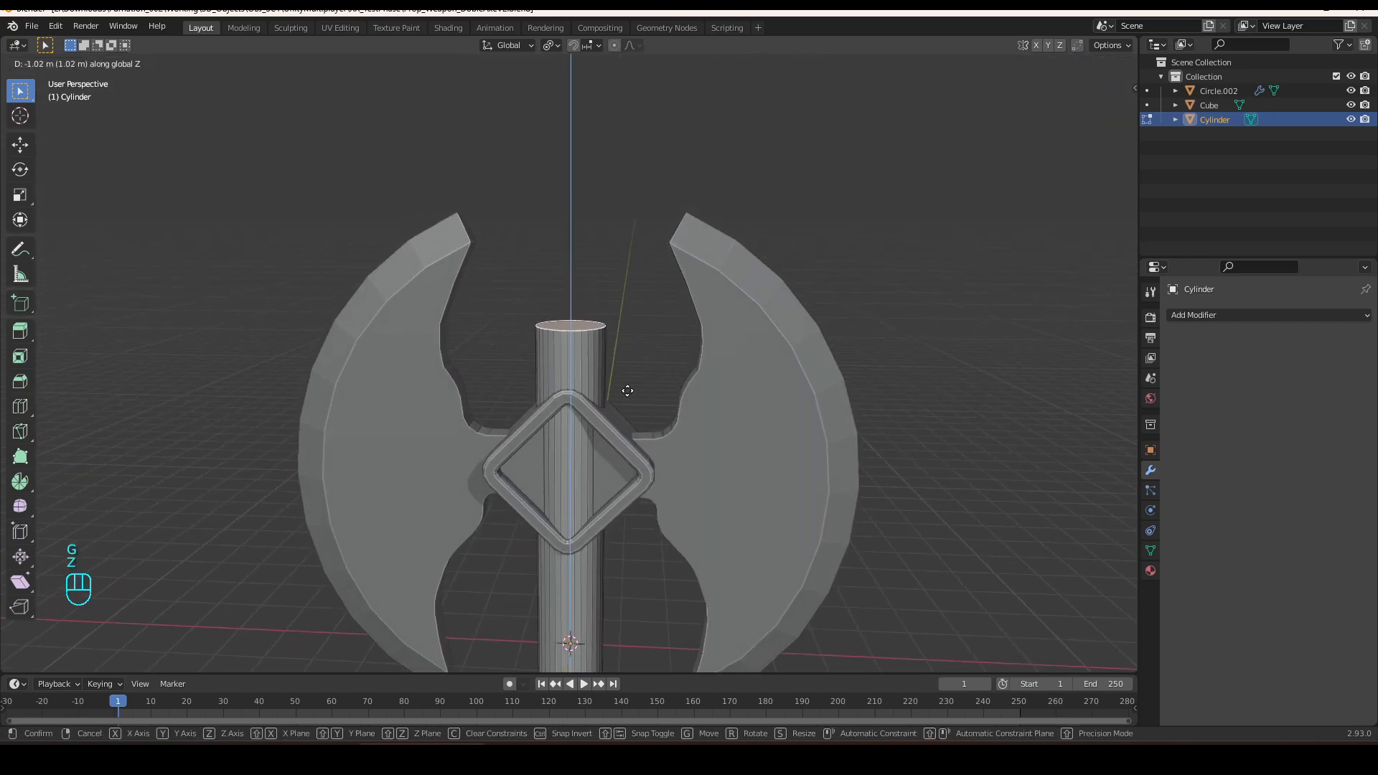
left_click(627, 391)
middle_click_drag(627, 392, 649, 388)
left_click(646, 388)
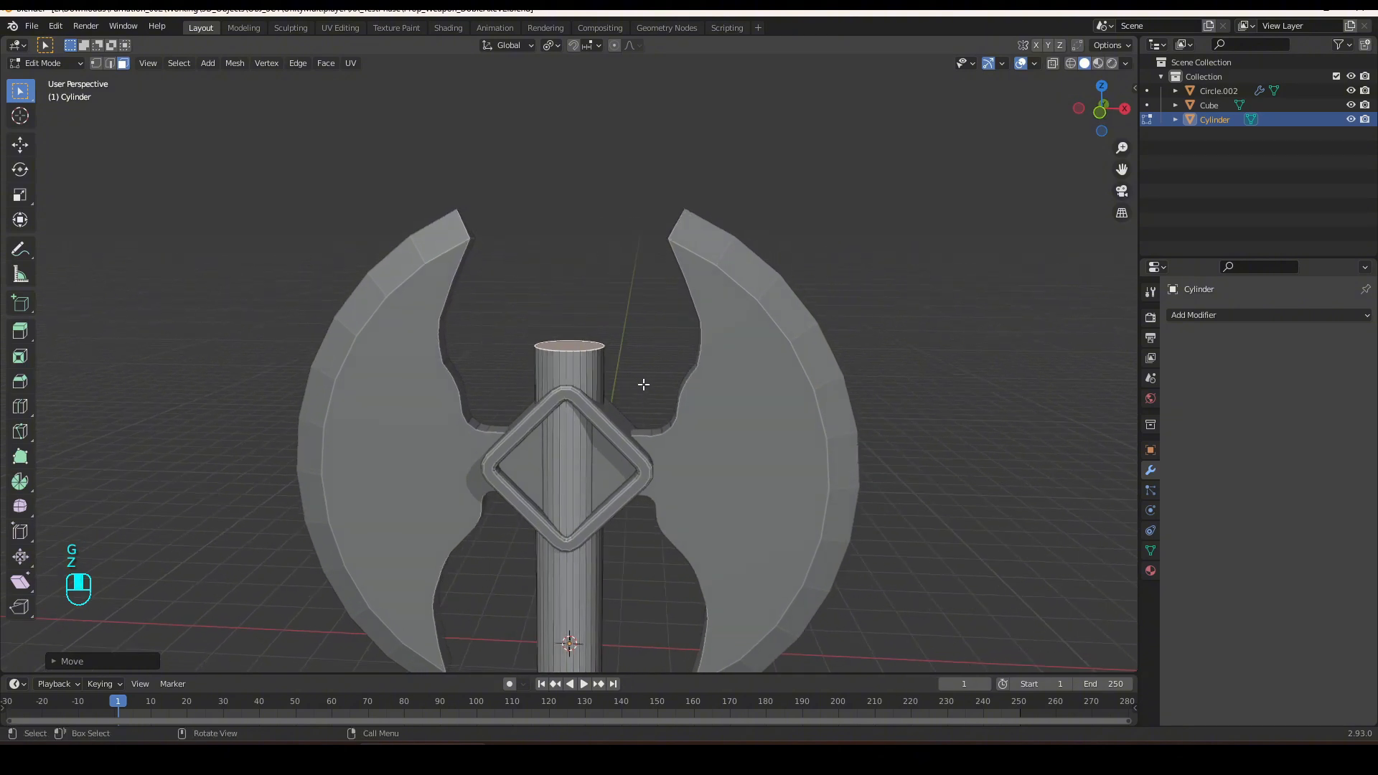
Extrude the handle's top face upward and add four evenly spaced loop cuts around the new section.
scroll(640, 380, "up", 1)
key("e")
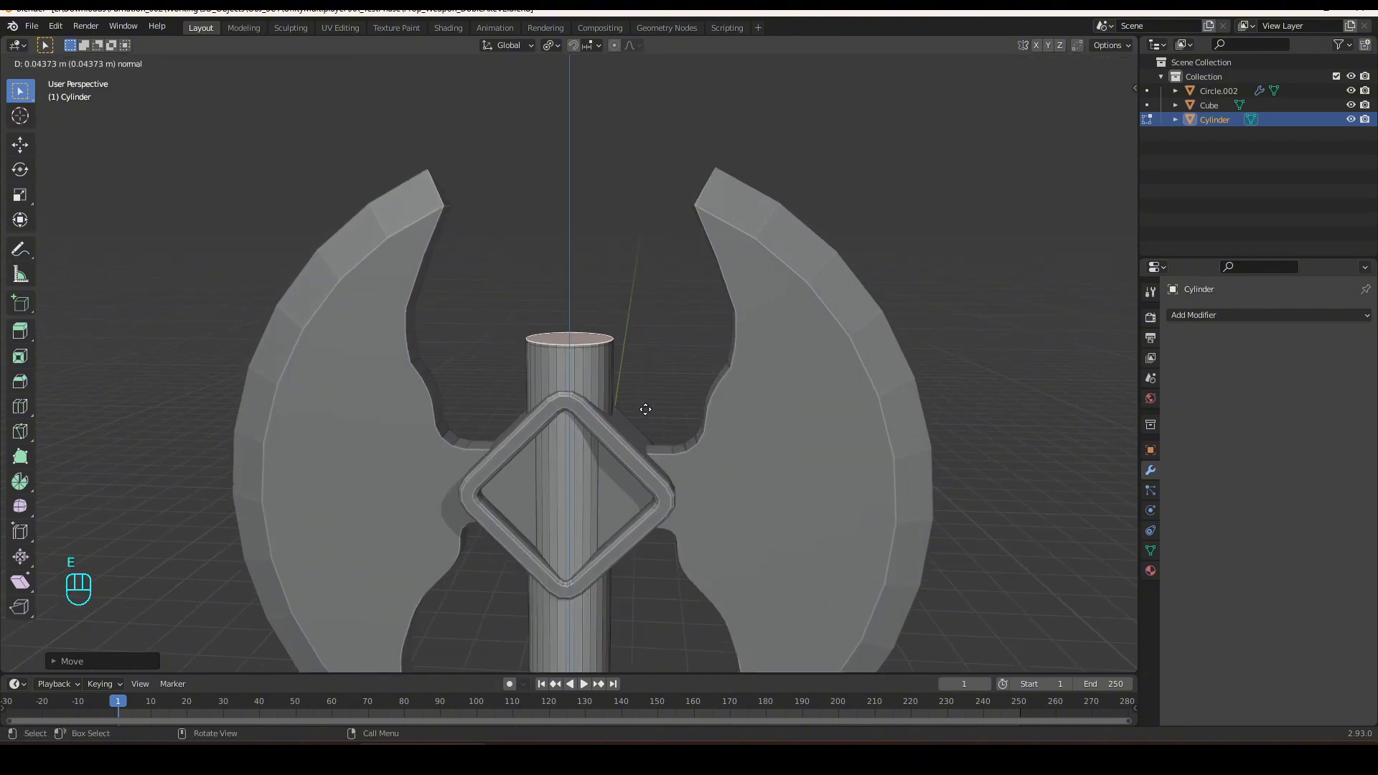
left_click(656, 225)
key("ctrl+r")
scroll(592, 303, "up", 2)
scroll(592, 303, "up", 1)
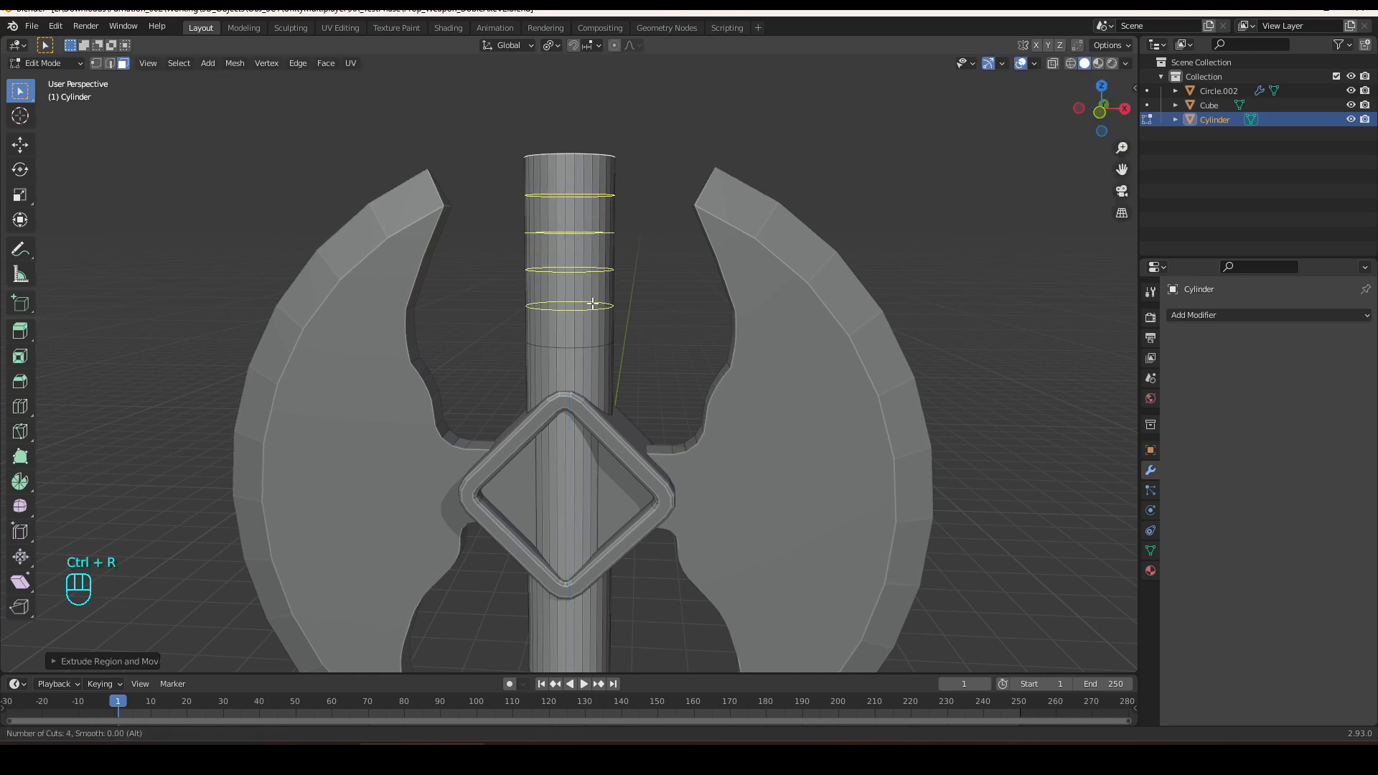
left_click(595, 301)
right_click(596, 305)
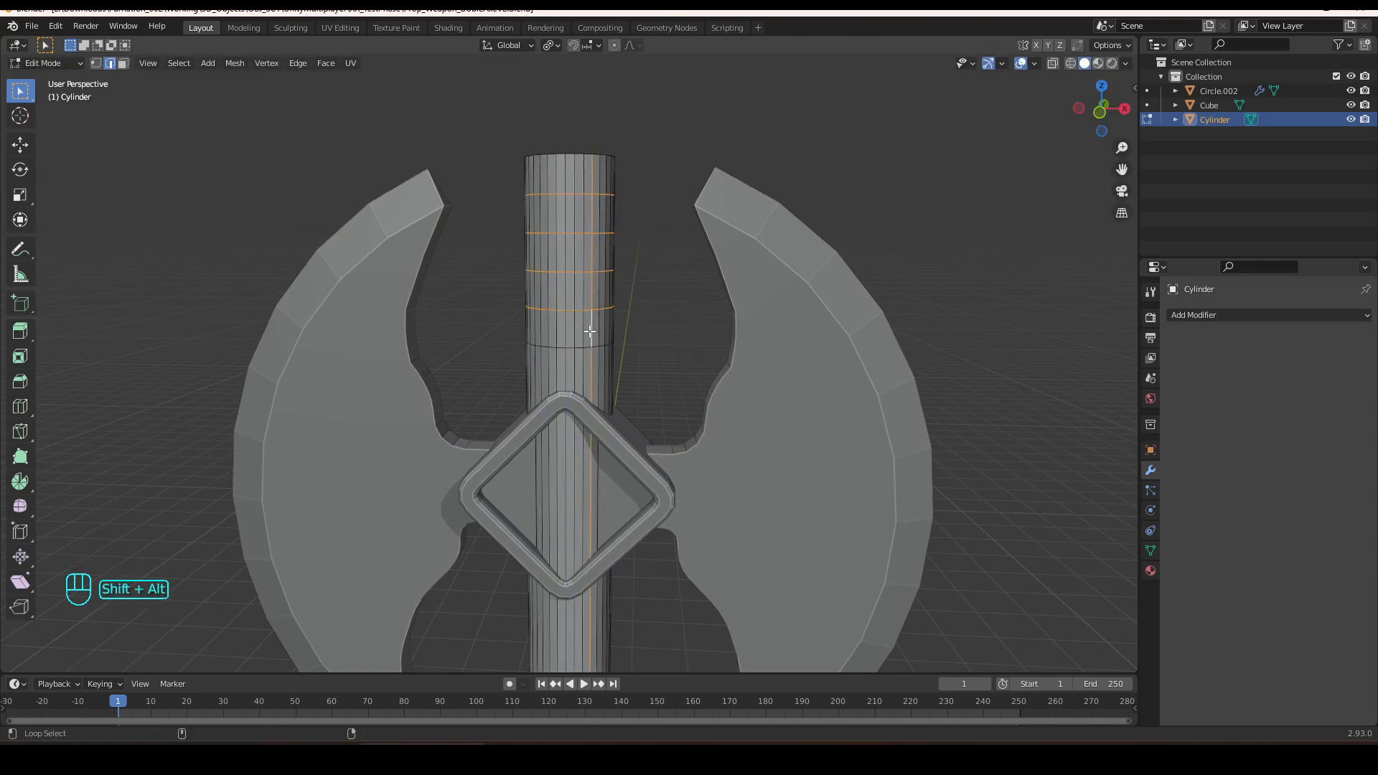
Select the first and third face rings above the diamond block and extrude them outward along their normals to form two collars.
key("3")
left_click(584, 331)
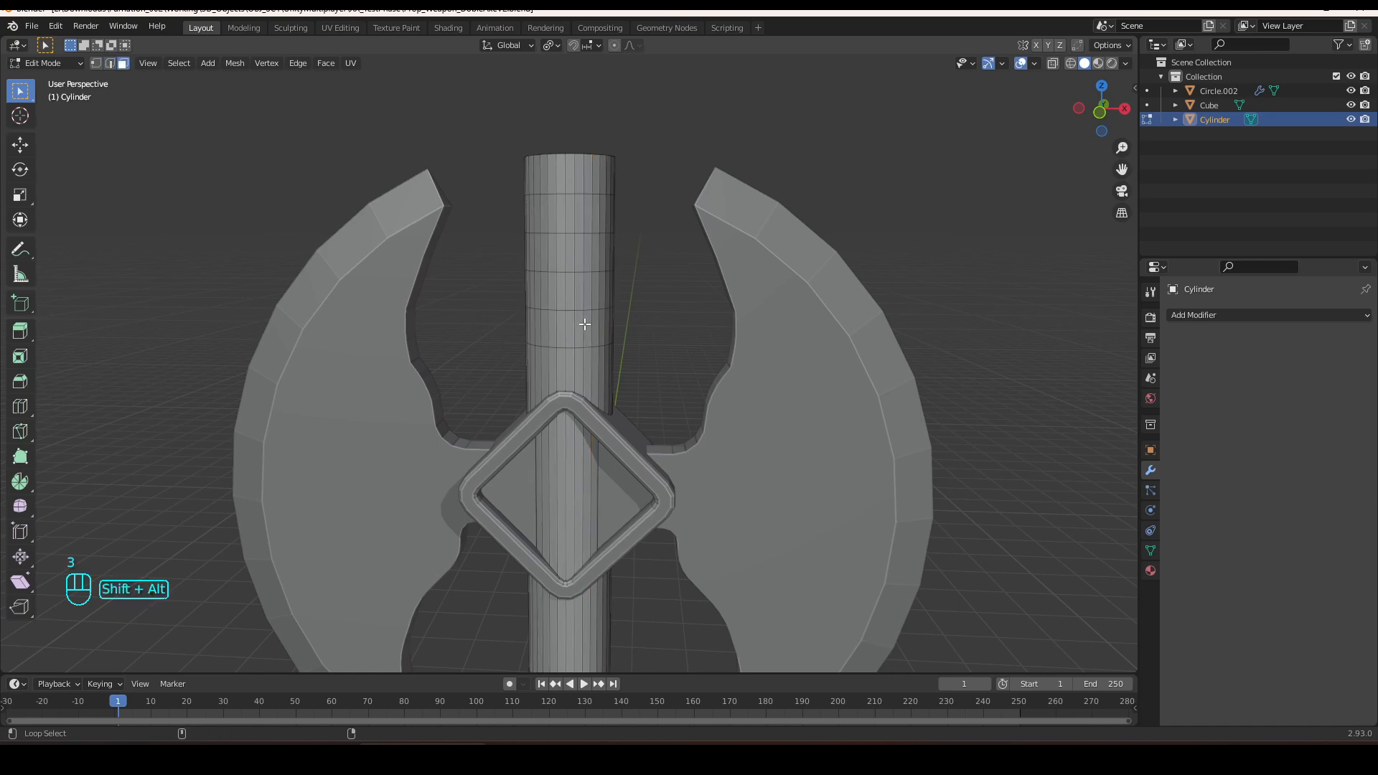
left_click(585, 324, "alt+shift")
left_click(572, 248, "alt+shift")
key("alt+e")
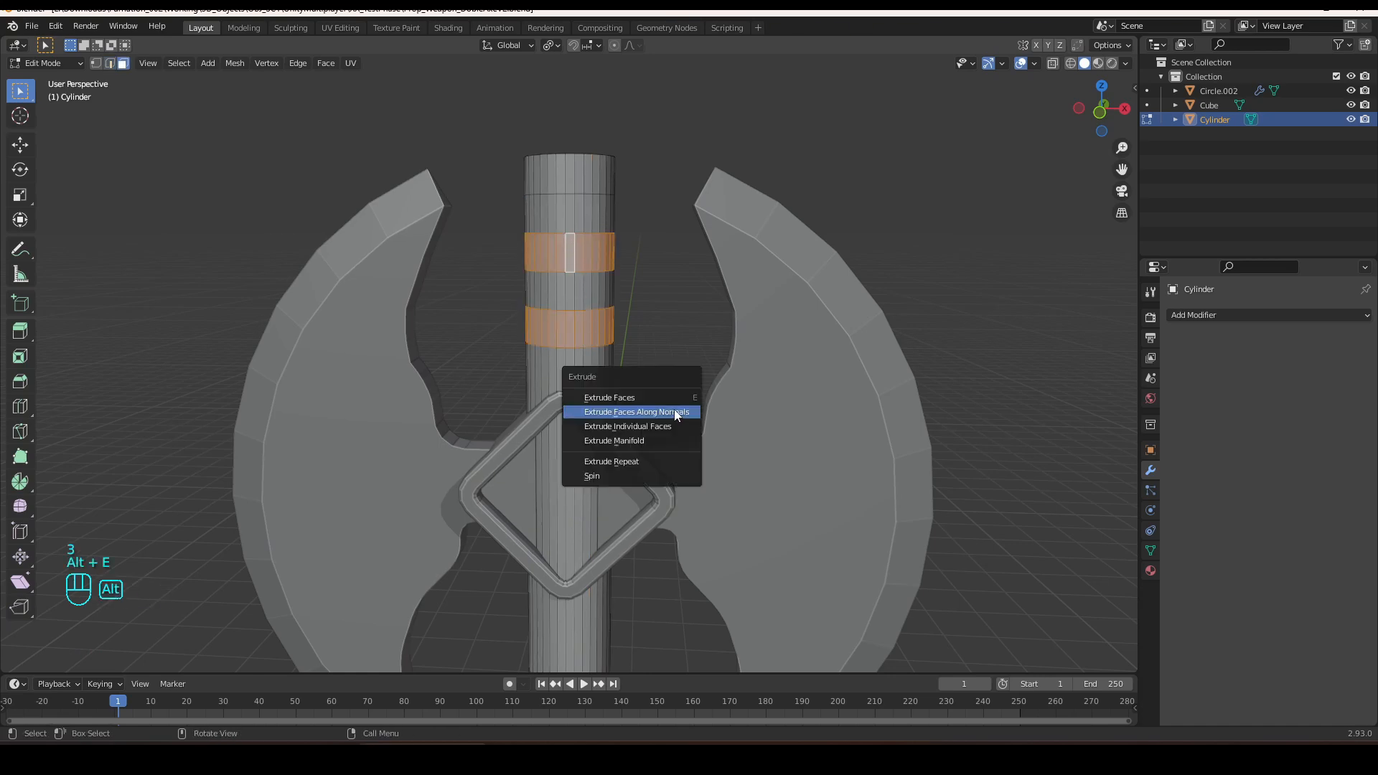
left_click(674, 412)
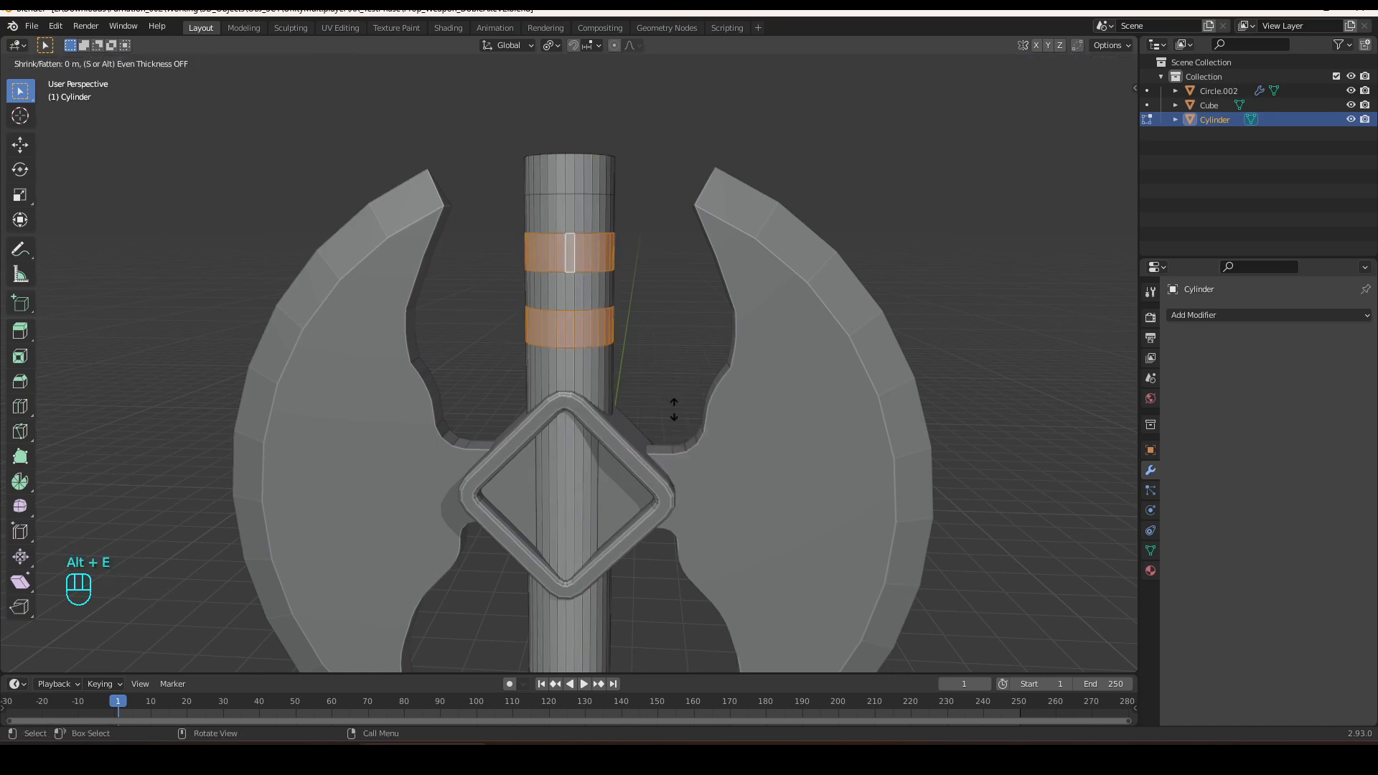
left_click(679, 323)
Add a centered loop cut around the outer faces of each of the two collars above the diamond block.
middle_click_drag(658, 305, 674, 313)
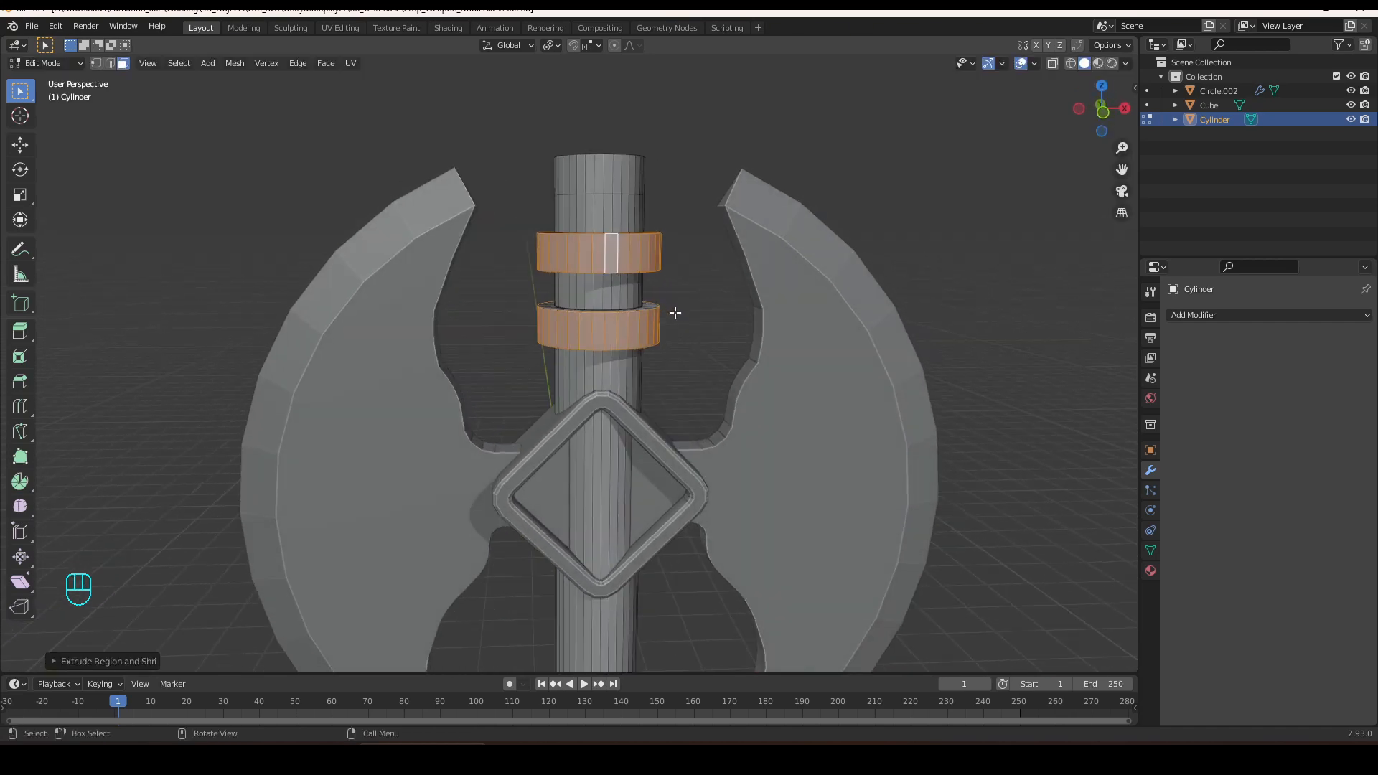
scroll(671, 316, "up", 3)
key("2")
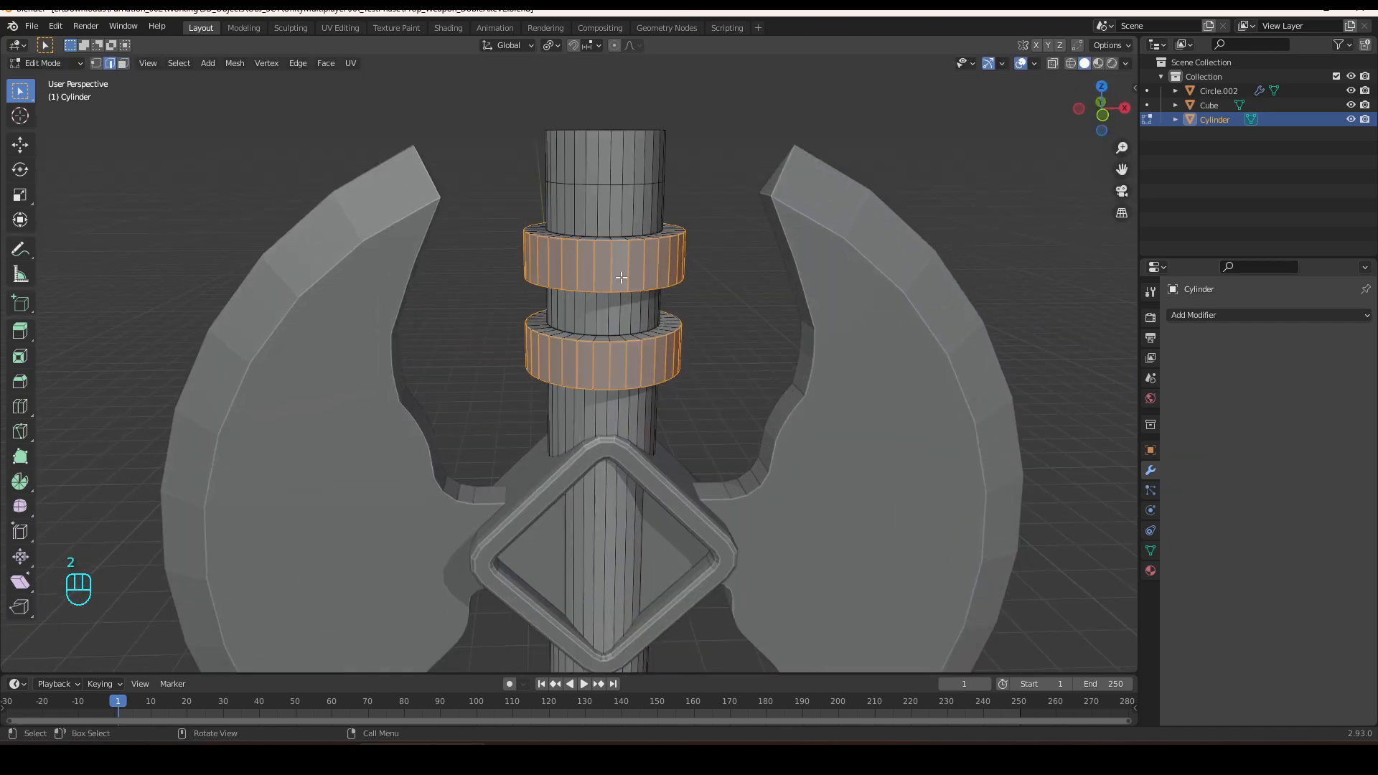
left_click(709, 309)
key("ctrl+r")
left_click(632, 267)
right_click(632, 267)
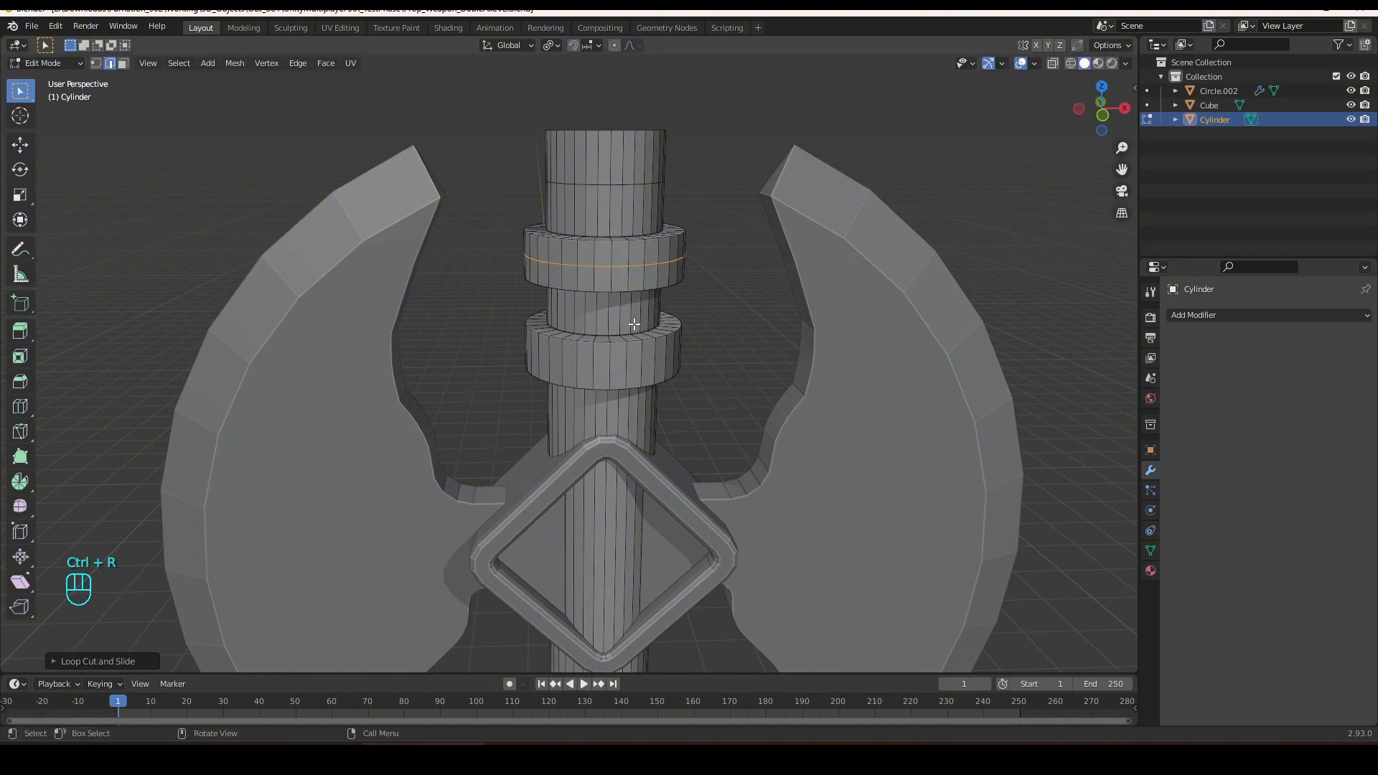
key("ctrl+r")
left_click(615, 364)
right_click(617, 364)
Select the middle edge loops of both head collars and scale them up to form pointed rims.
left_click(618, 265, "alt+shift")
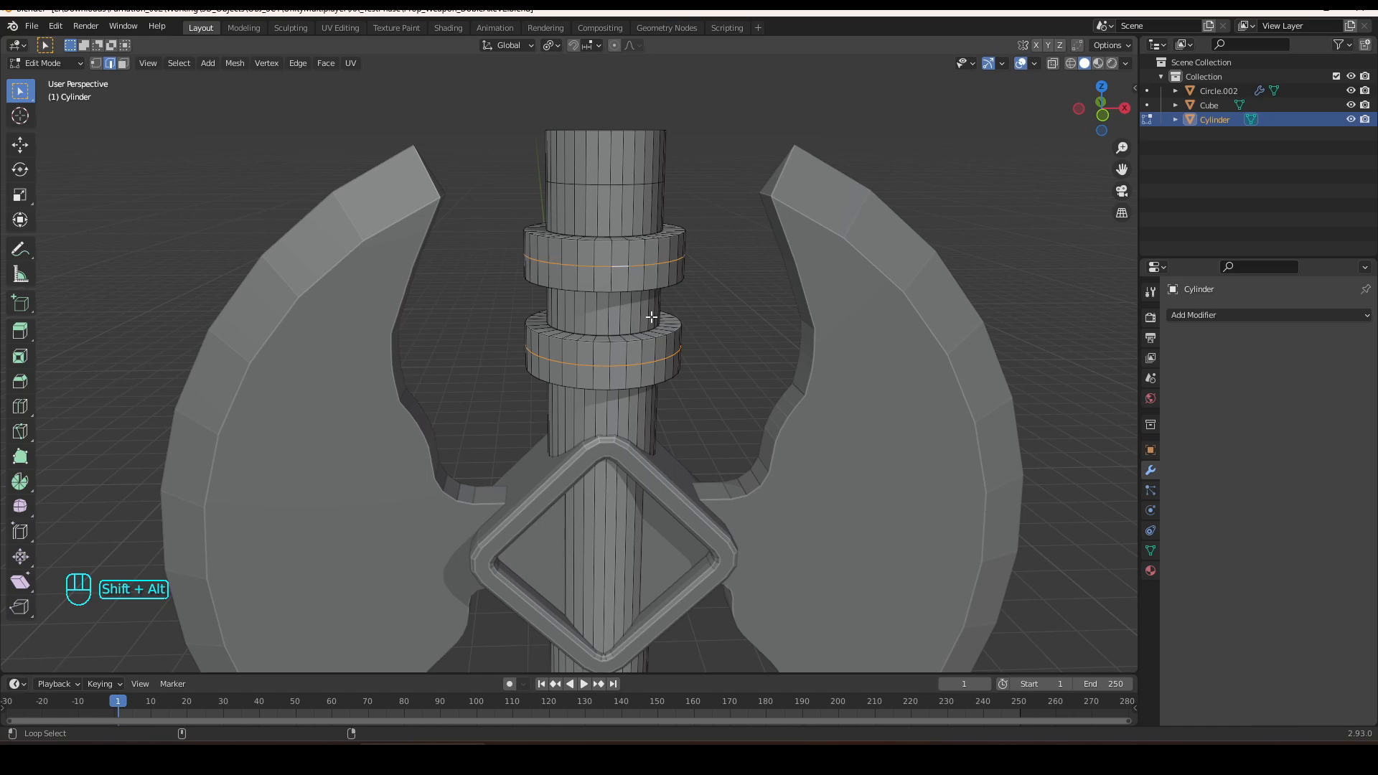
key("s")
left_click(867, 440)
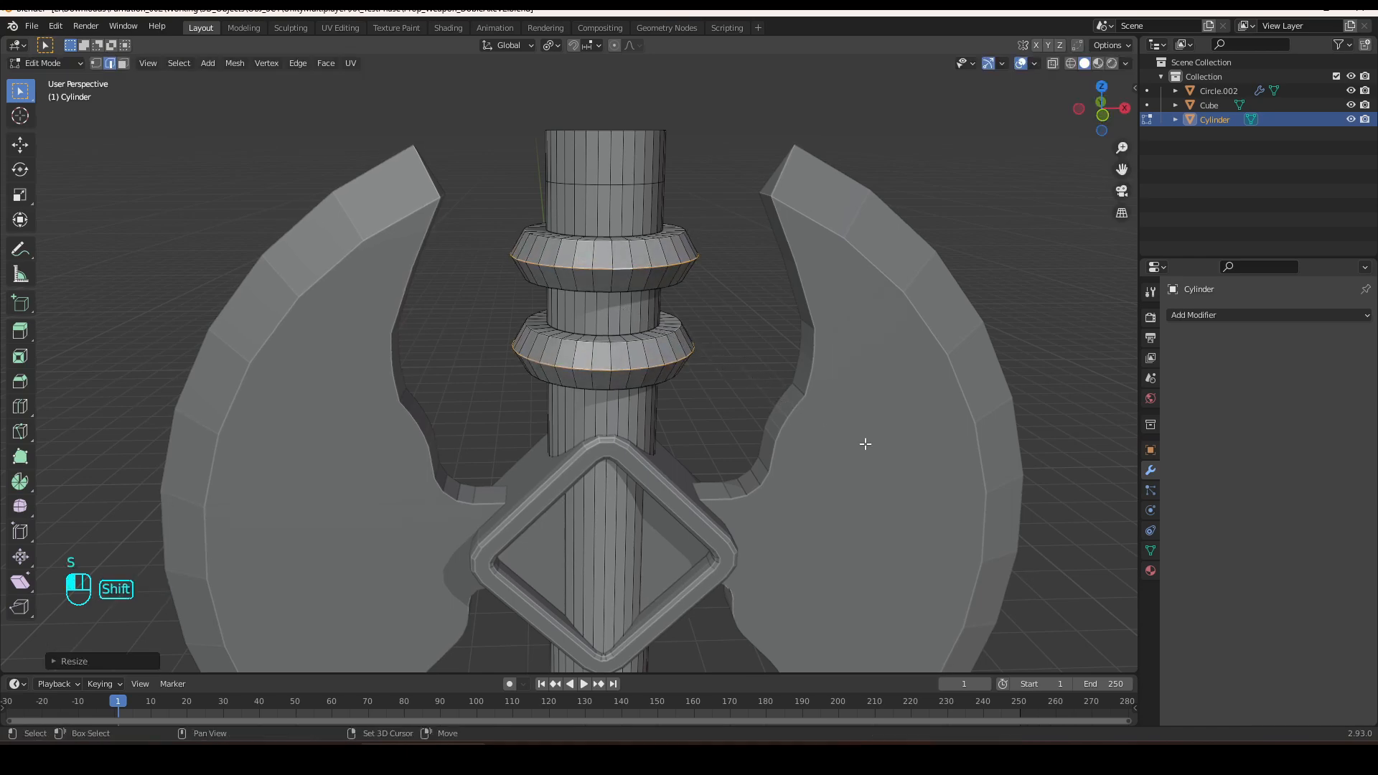
left_click(669, 321)
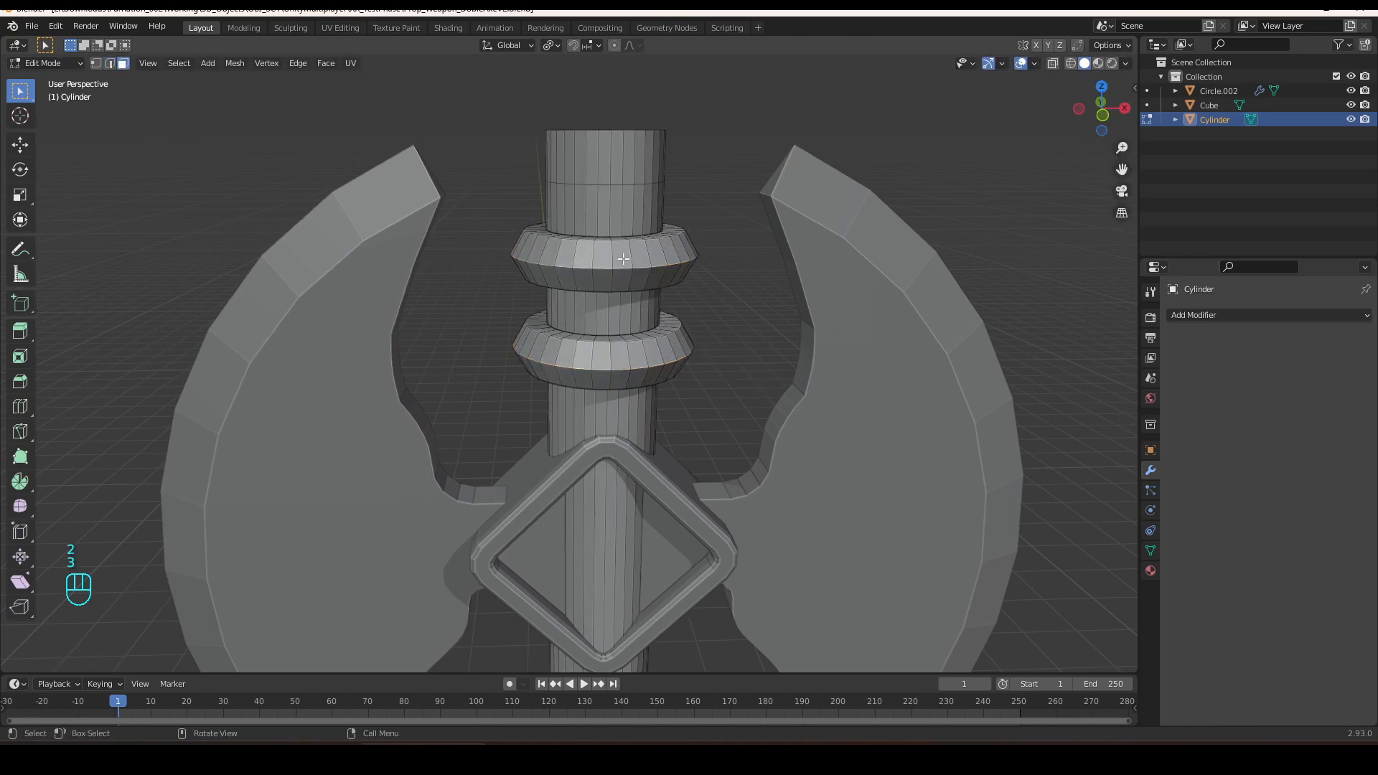
Bevel the upper and lower outer edge loops of both head collars with three segments.
key("3")
left_click(623, 248)
key("2")
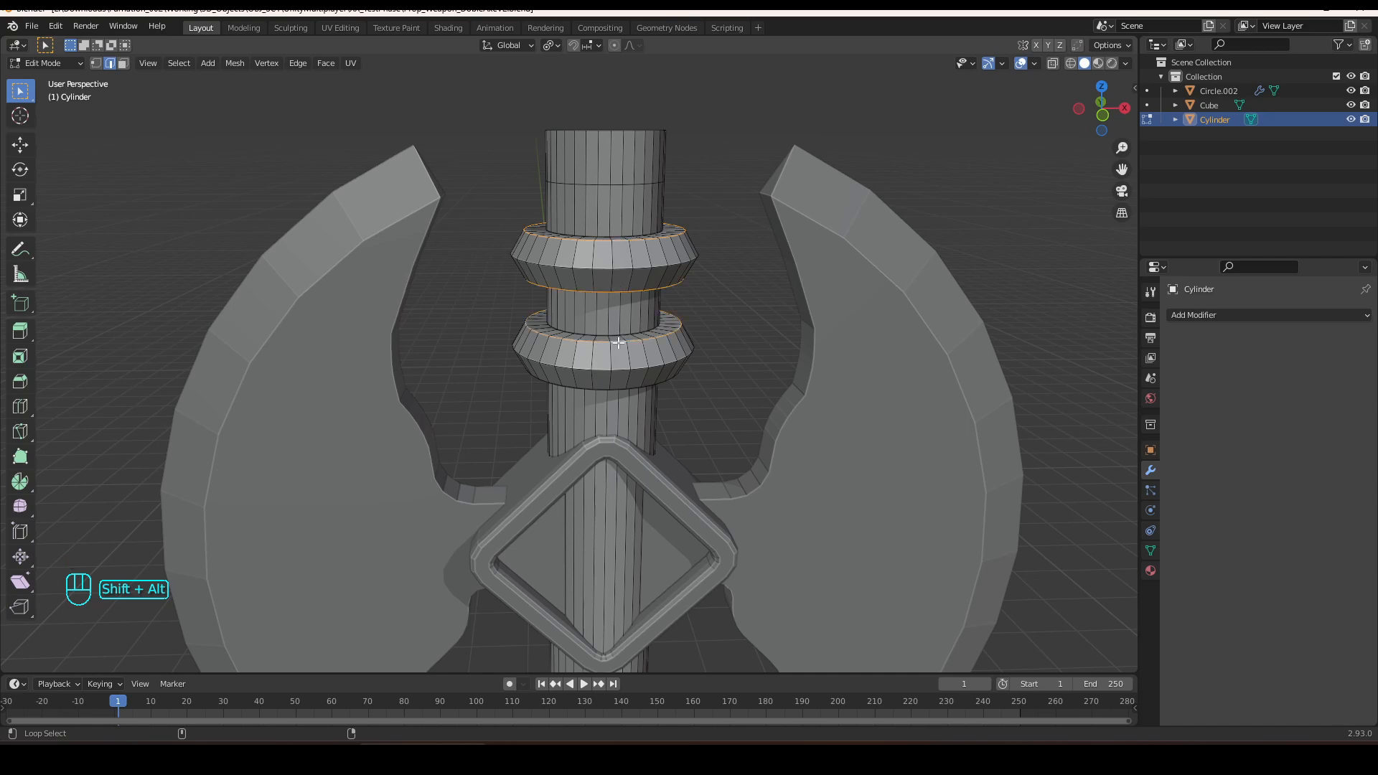
scroll(619, 343, "up", 5)
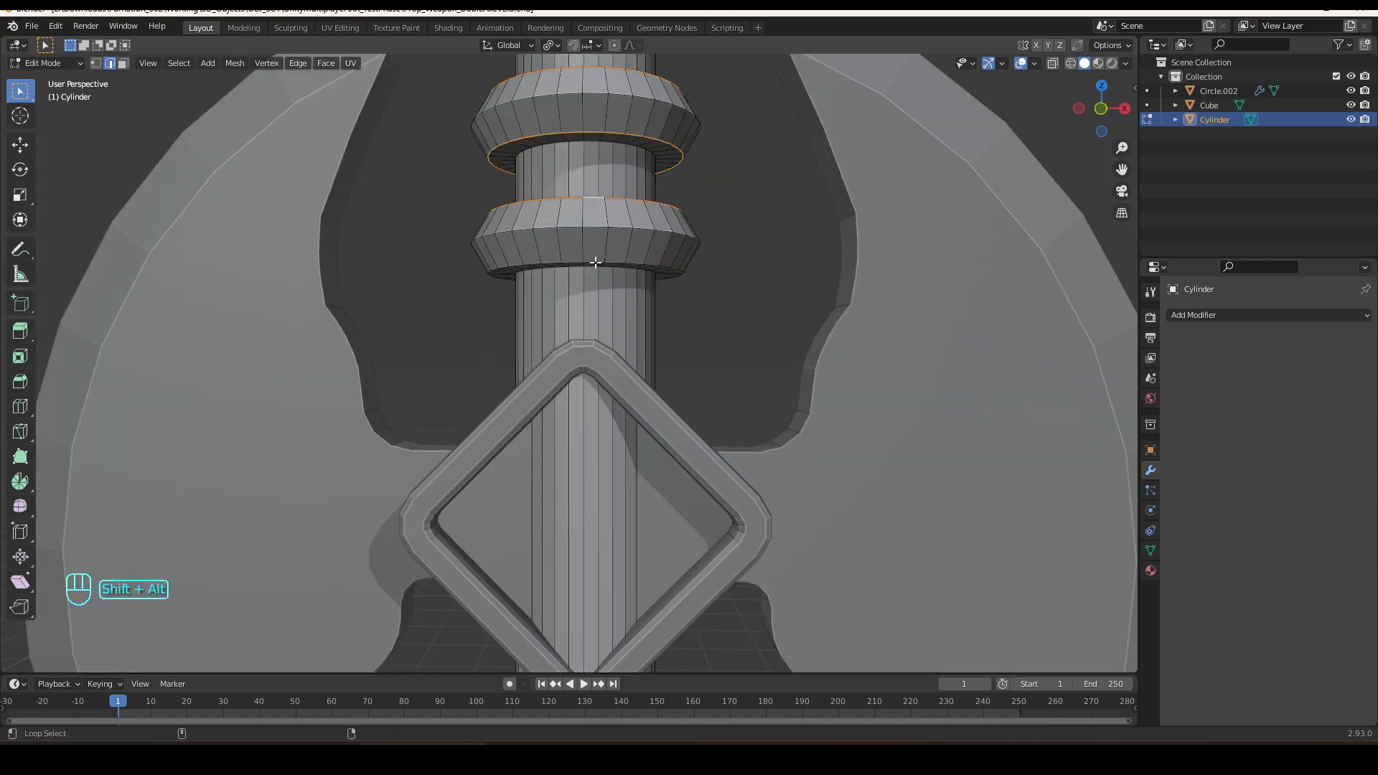
left_click(595, 264, "alt+shift")
key("ctrl+b")
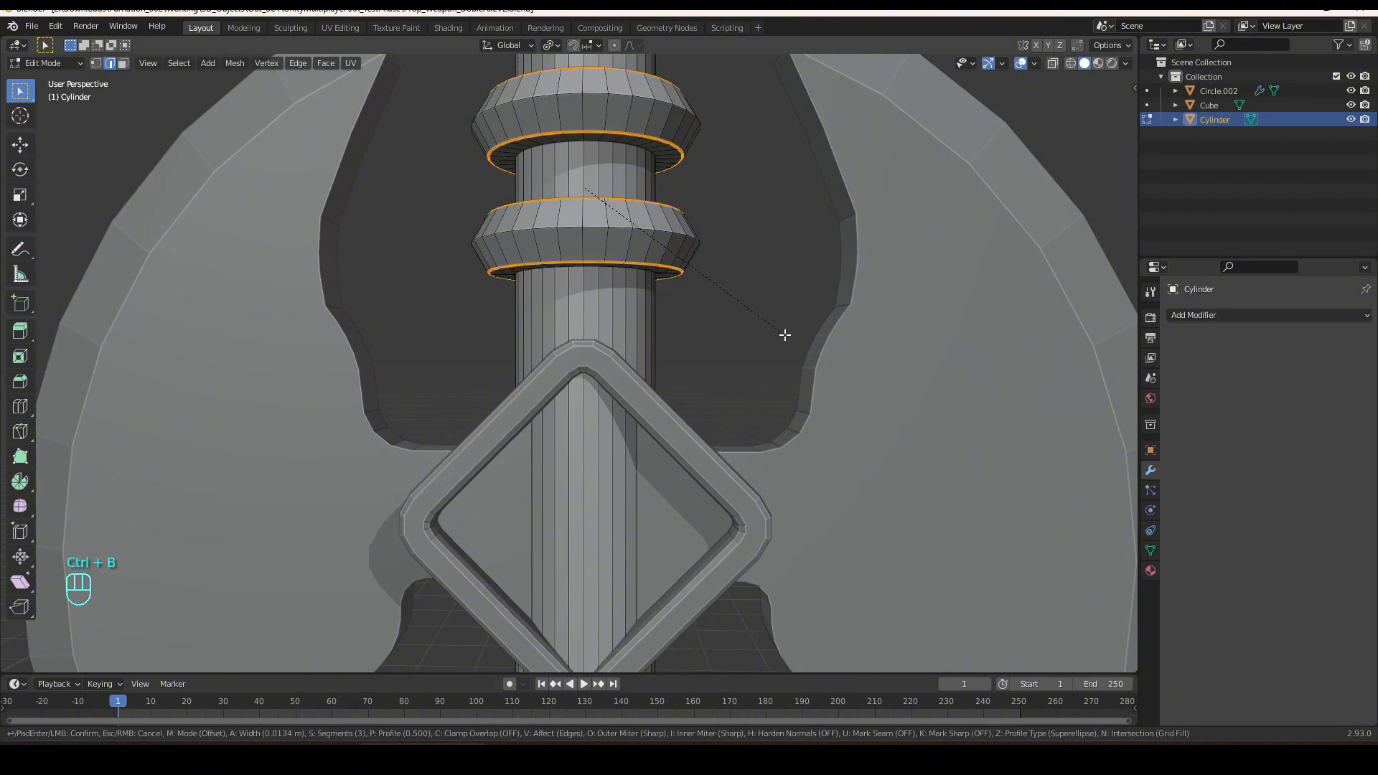
left_click(791, 337)
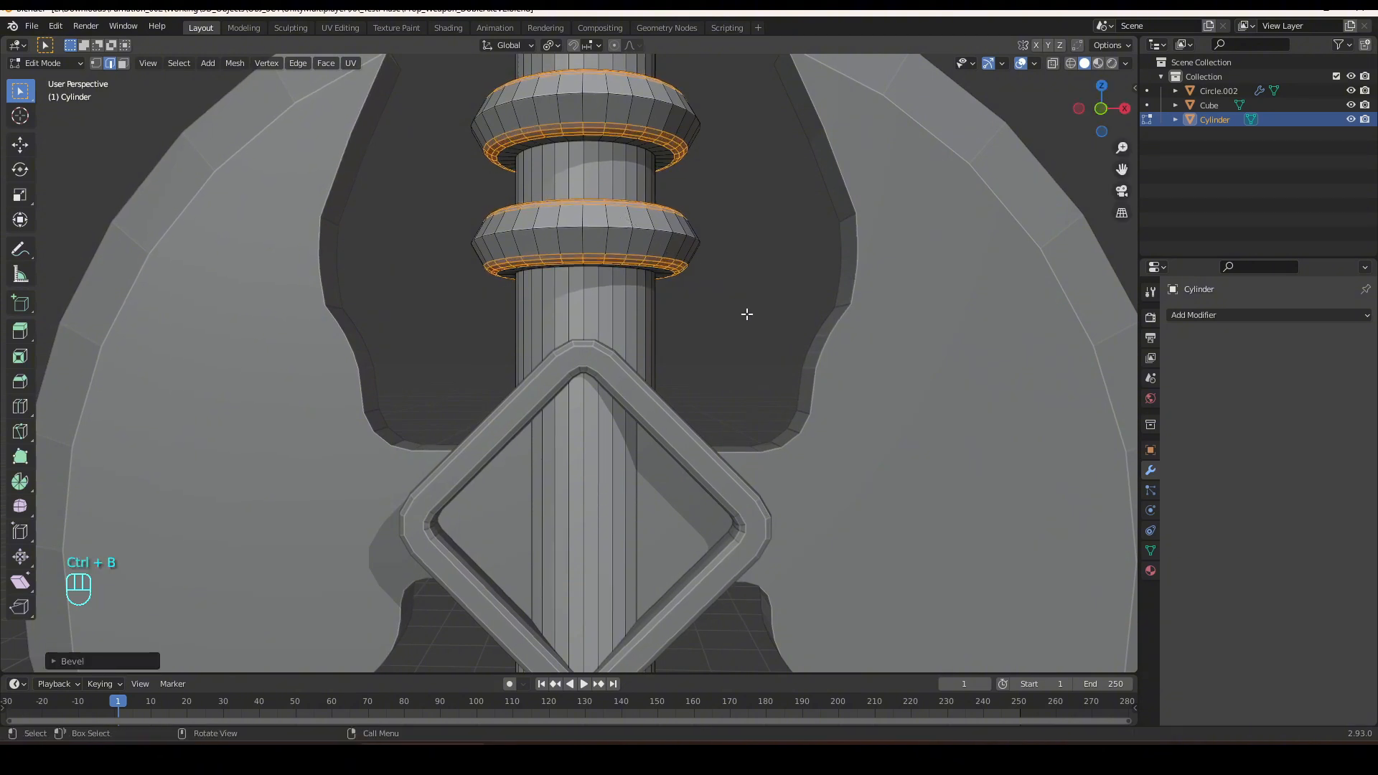
left_click(745, 315)
Select the topmost face ring of the handle and extrude it outward along its normals to form a head collar.
scroll(745, 314, "down", 4)
middle_click_drag(730, 321, 728, 362)
scroll(513, 224, "up", 1)
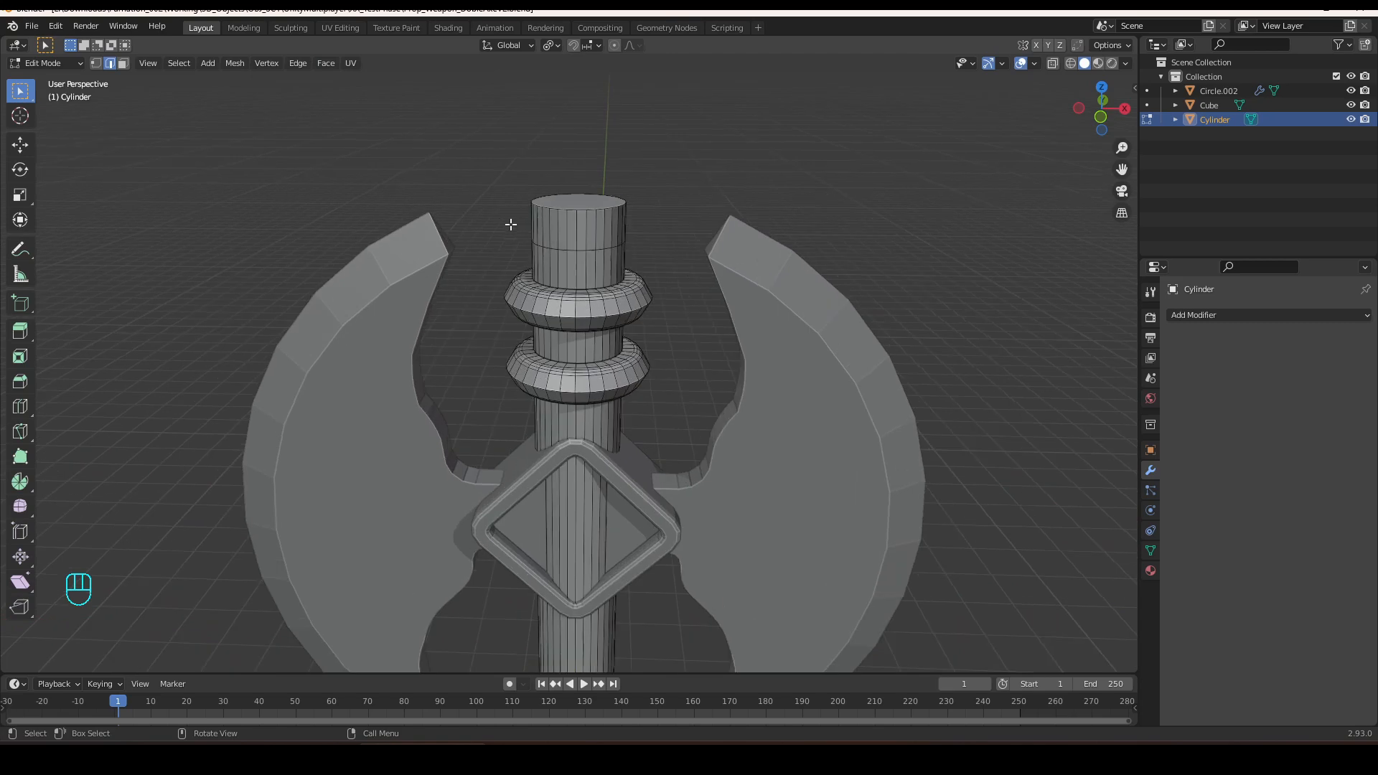
middle_click_drag(578, 253, 586, 313, "shift")
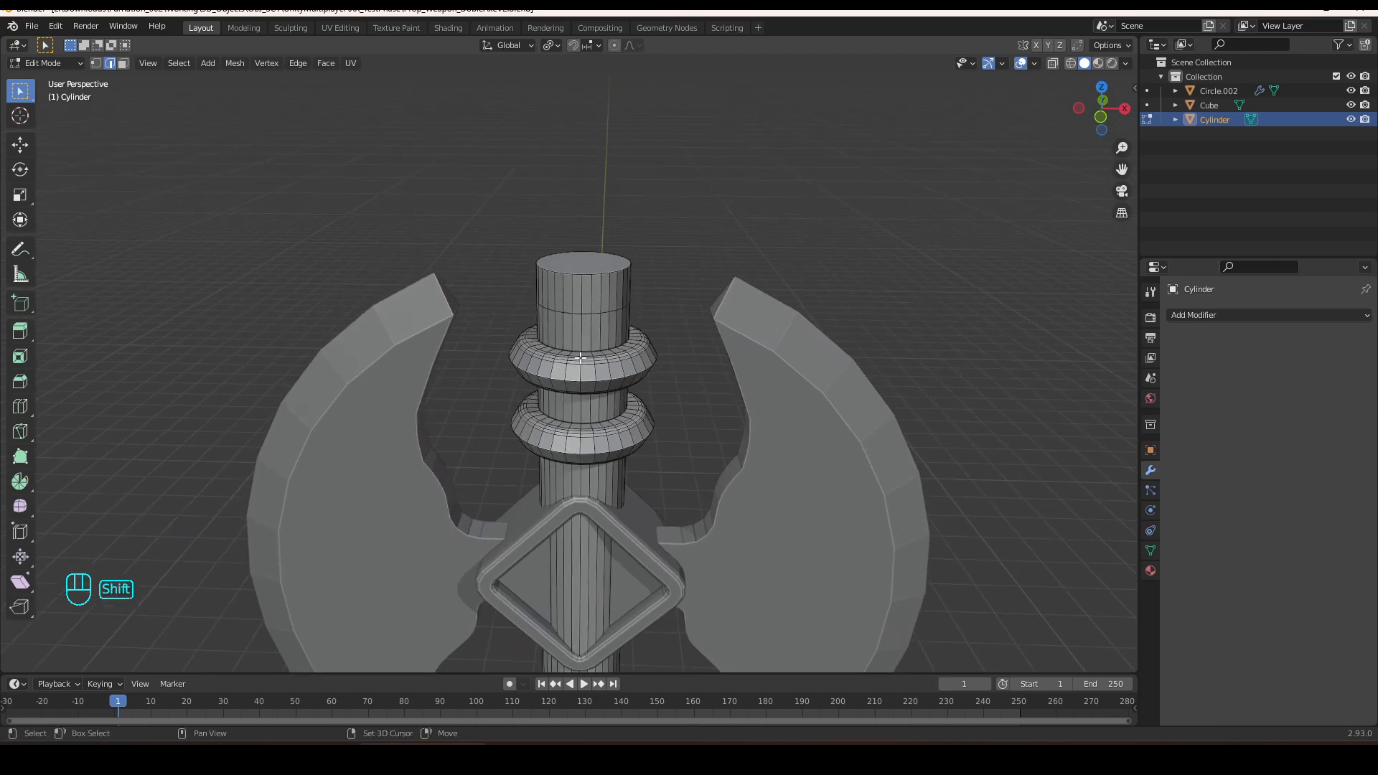
key("3")
left_click(594, 298, "alt+shift")
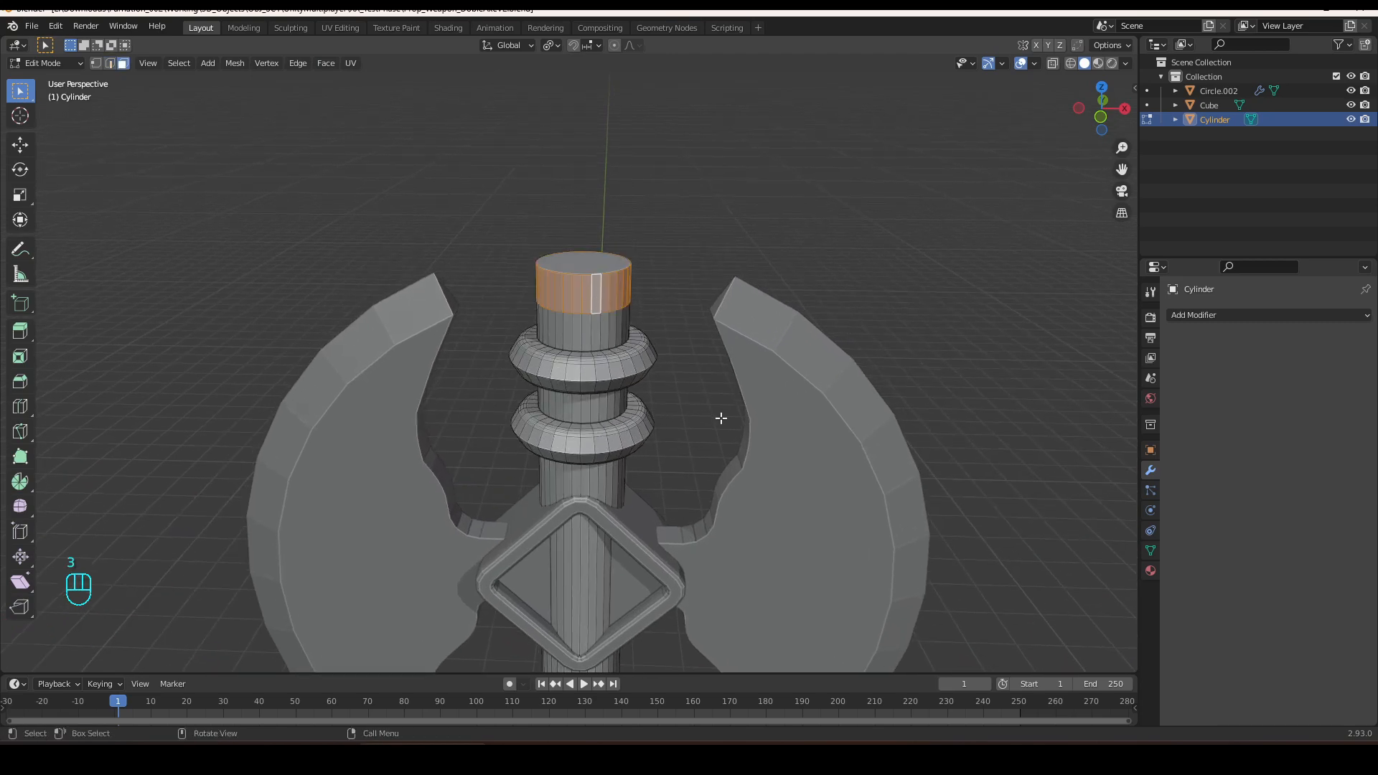
key("alt+e")
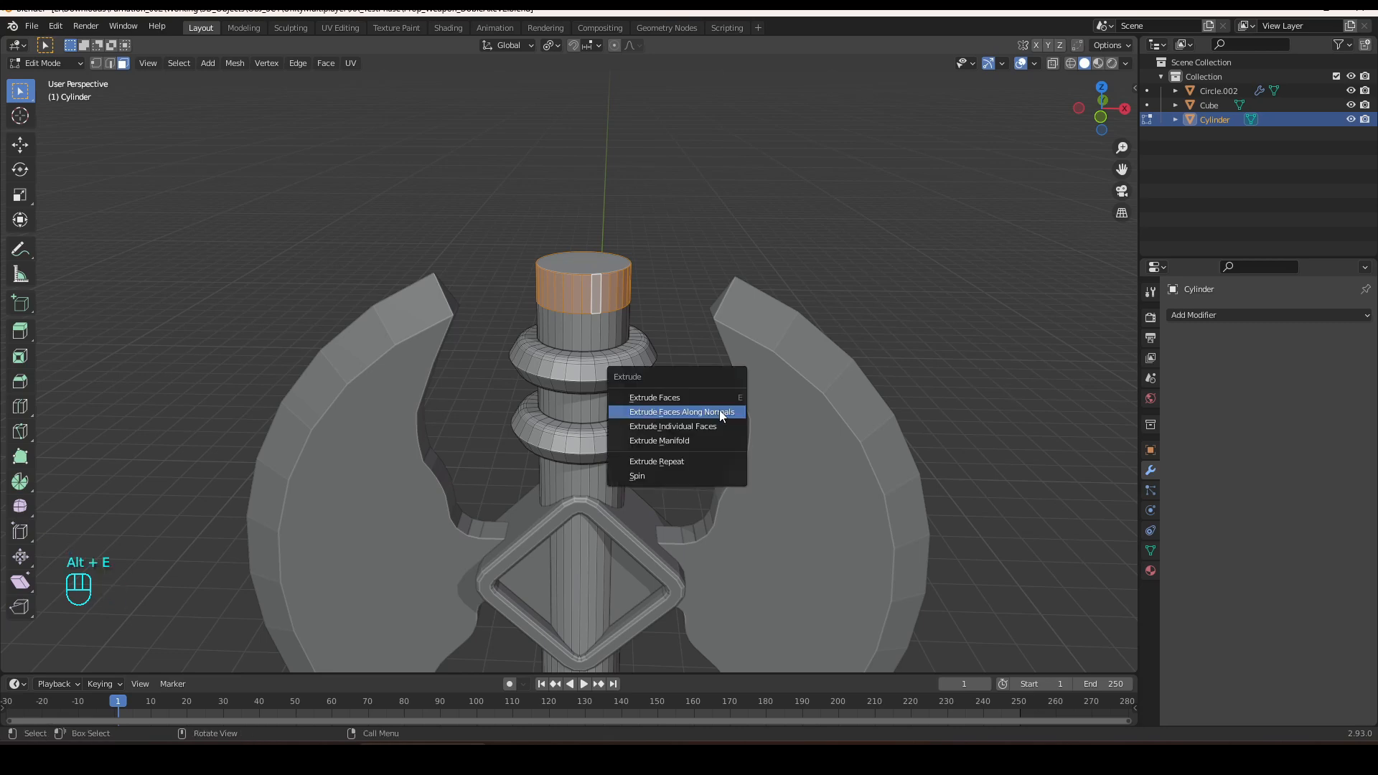
left_click(721, 410)
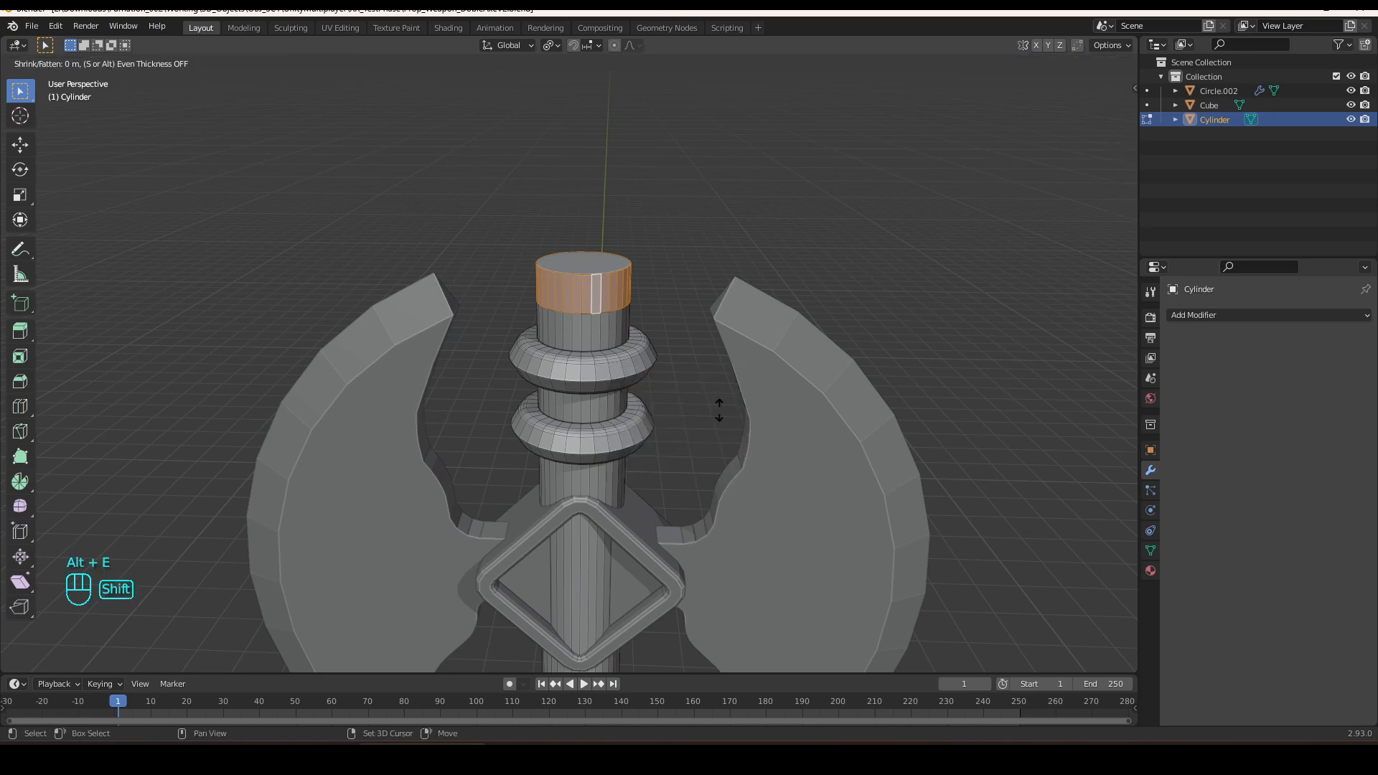
left_click(672, 307)
scroll(668, 310, "up", 3)
mouse_move(668, 310)
middle_mouse_down()
mouse_move(674, 299)
mouse_move(655, 308)
middle_mouse_up()
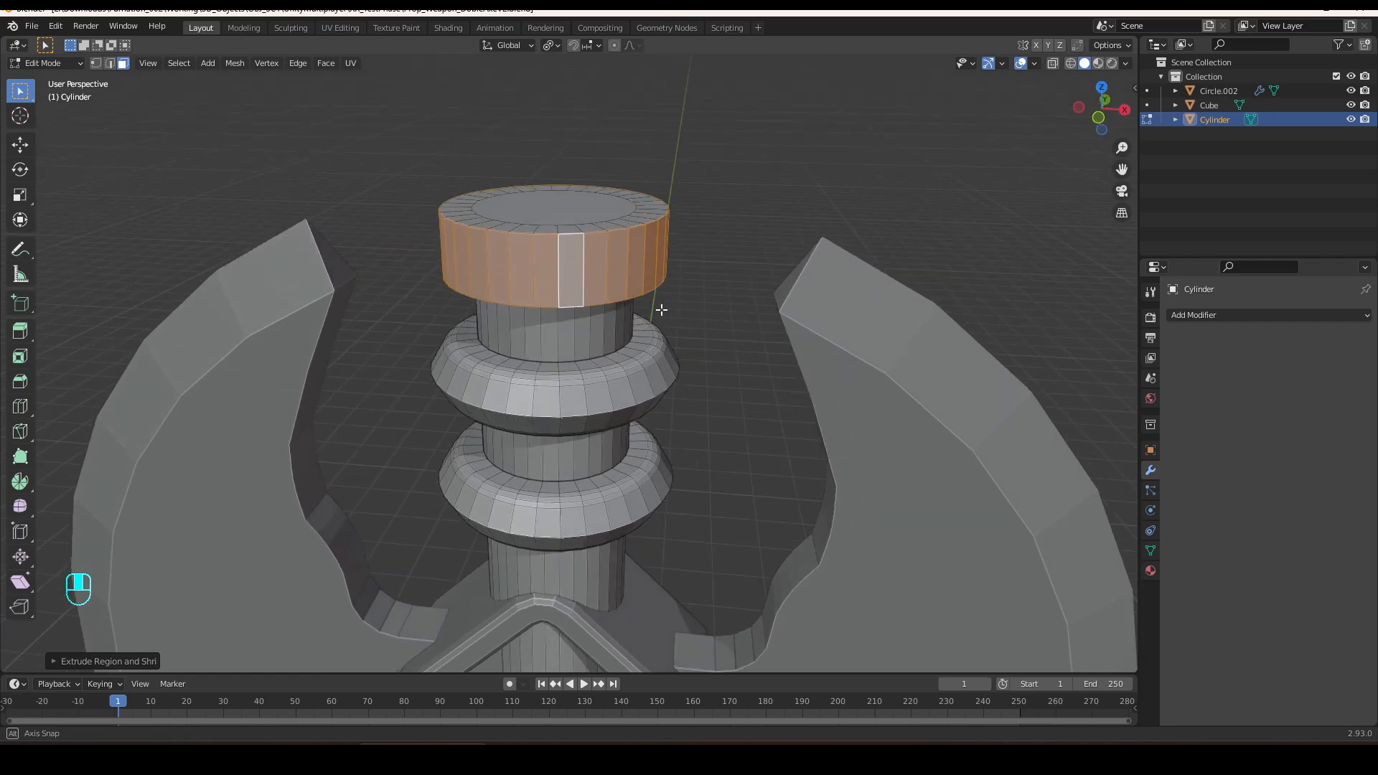
Scale up the inner edge loop on top of the new collar so the cap nearly reaches the collar's rim.
key("2")
left_click(565, 225)
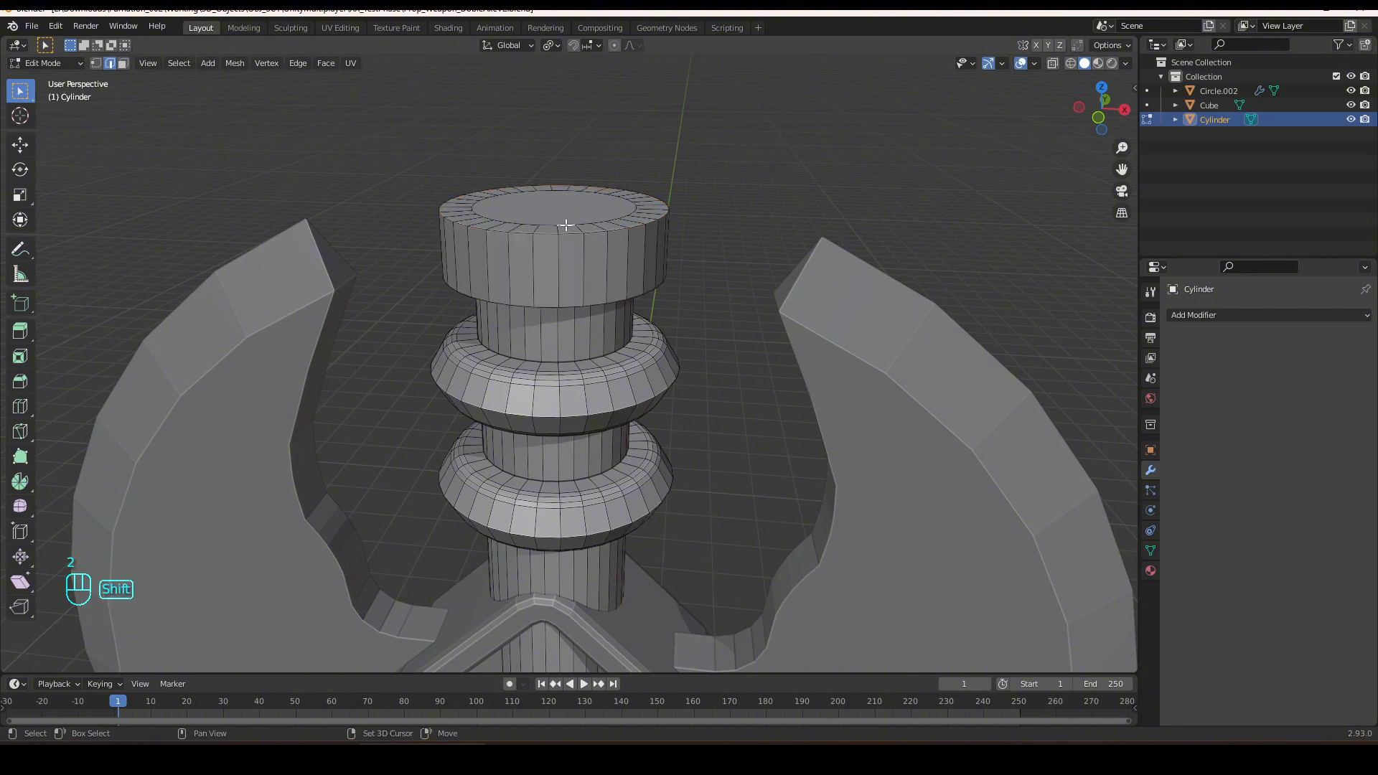
left_click(564, 225, "alt")
key("s")
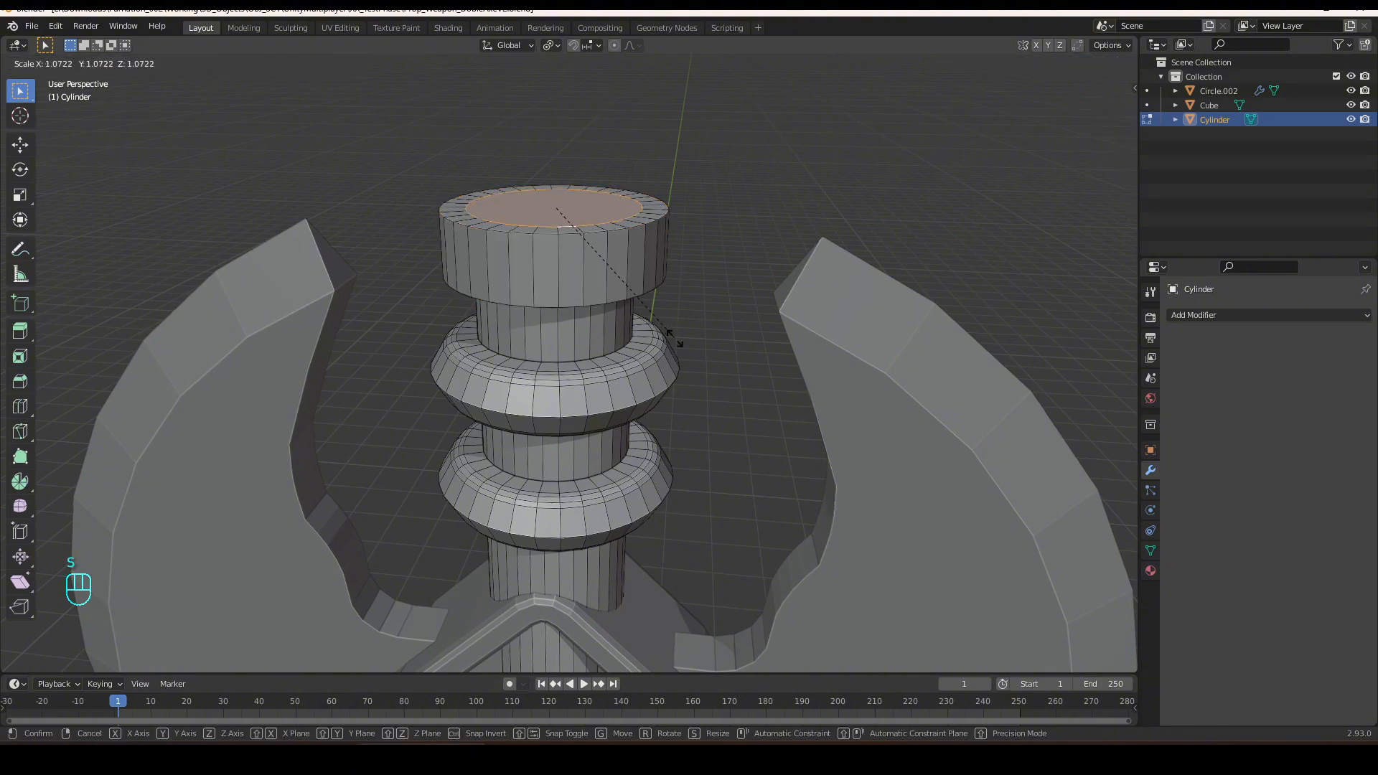
left_click(687, 343)
middle_click_drag(680, 332, 649, 381)
Extrude the cap upward about 2.19 m and scale its end to 0 to form a pointed spike.
scroll(668, 312, "down", 4)
key("e")
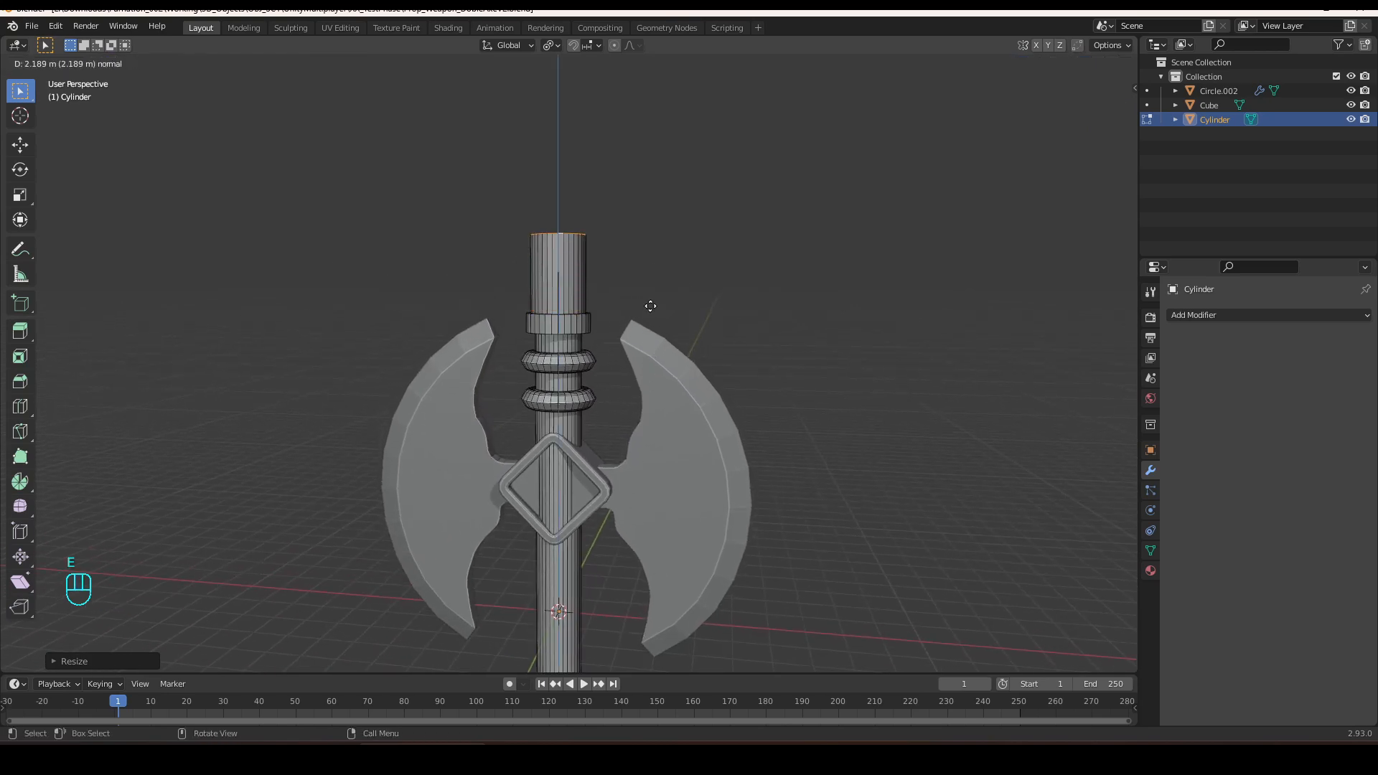
left_click(651, 304)
key("s")
key("KP_0")
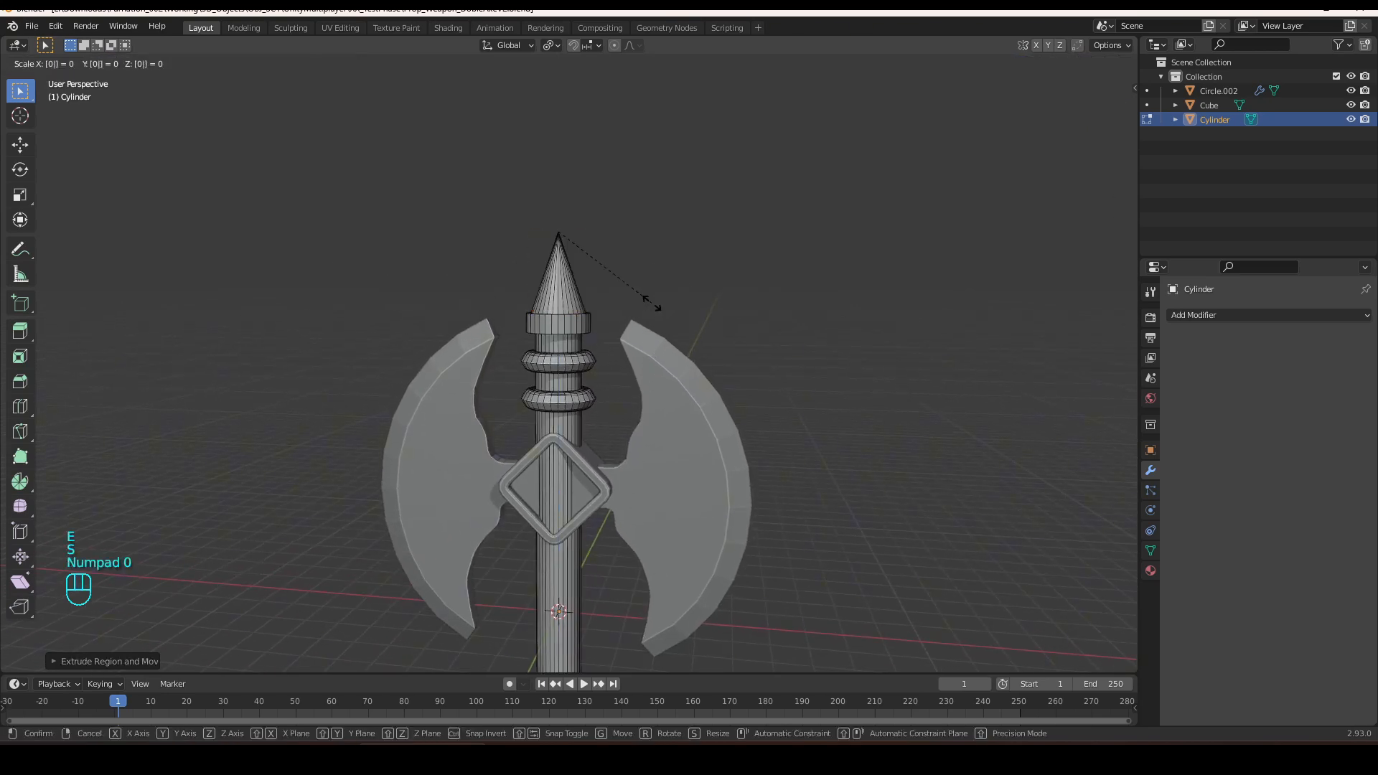
key("KP_Enter")
Bevel the upper and lower outer edge loops of the collar beneath the spike with three segments.
scroll(538, 323, "up", 7)
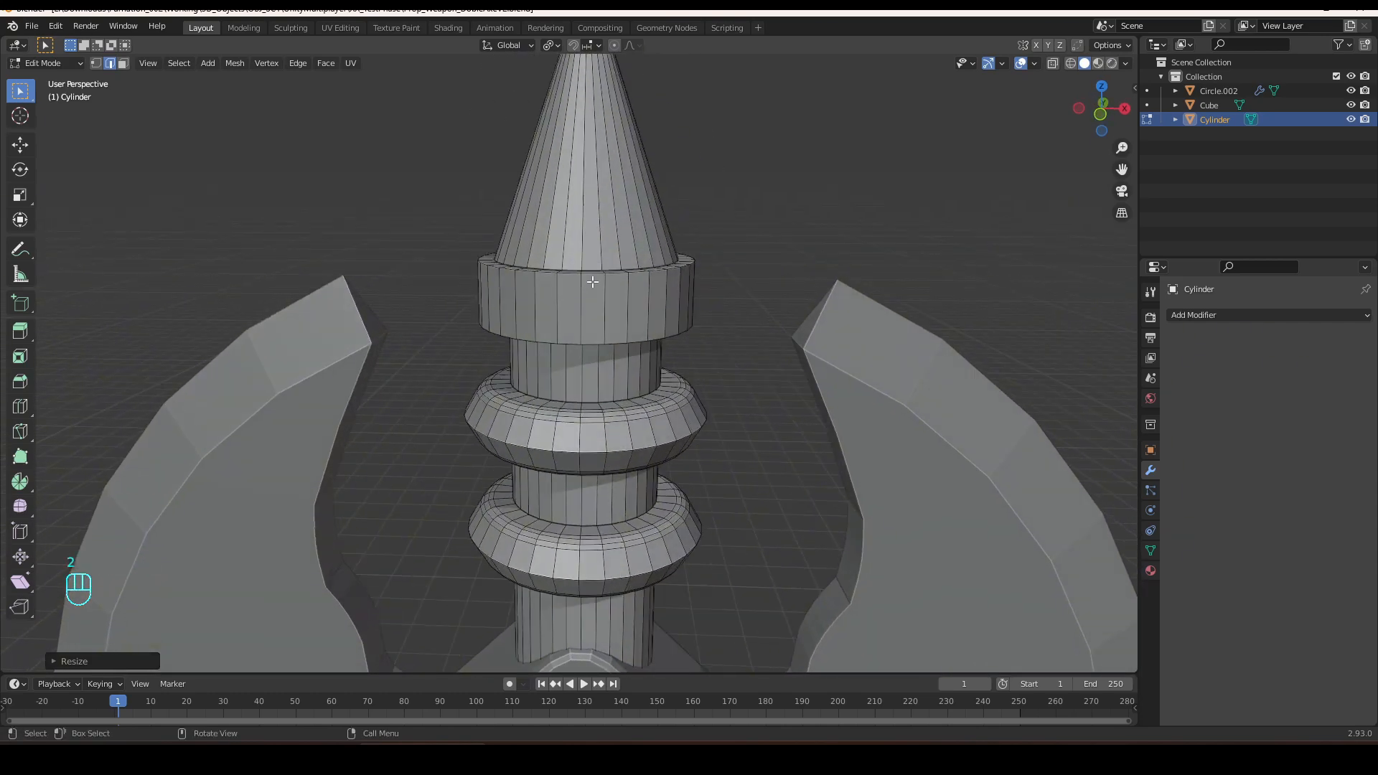
left_click(593, 280, "alt+shift")
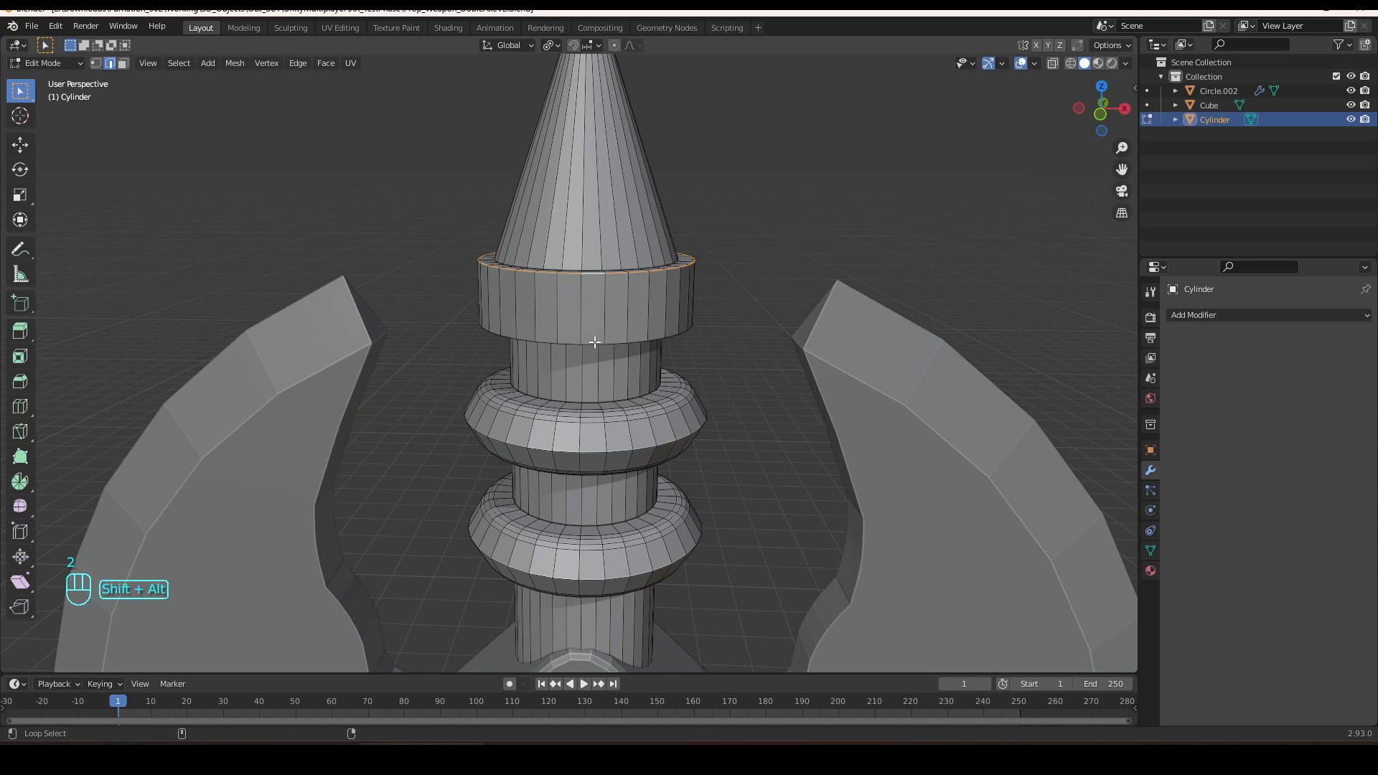
left_click(594, 341, "alt+shift")
key("ctrl+b")
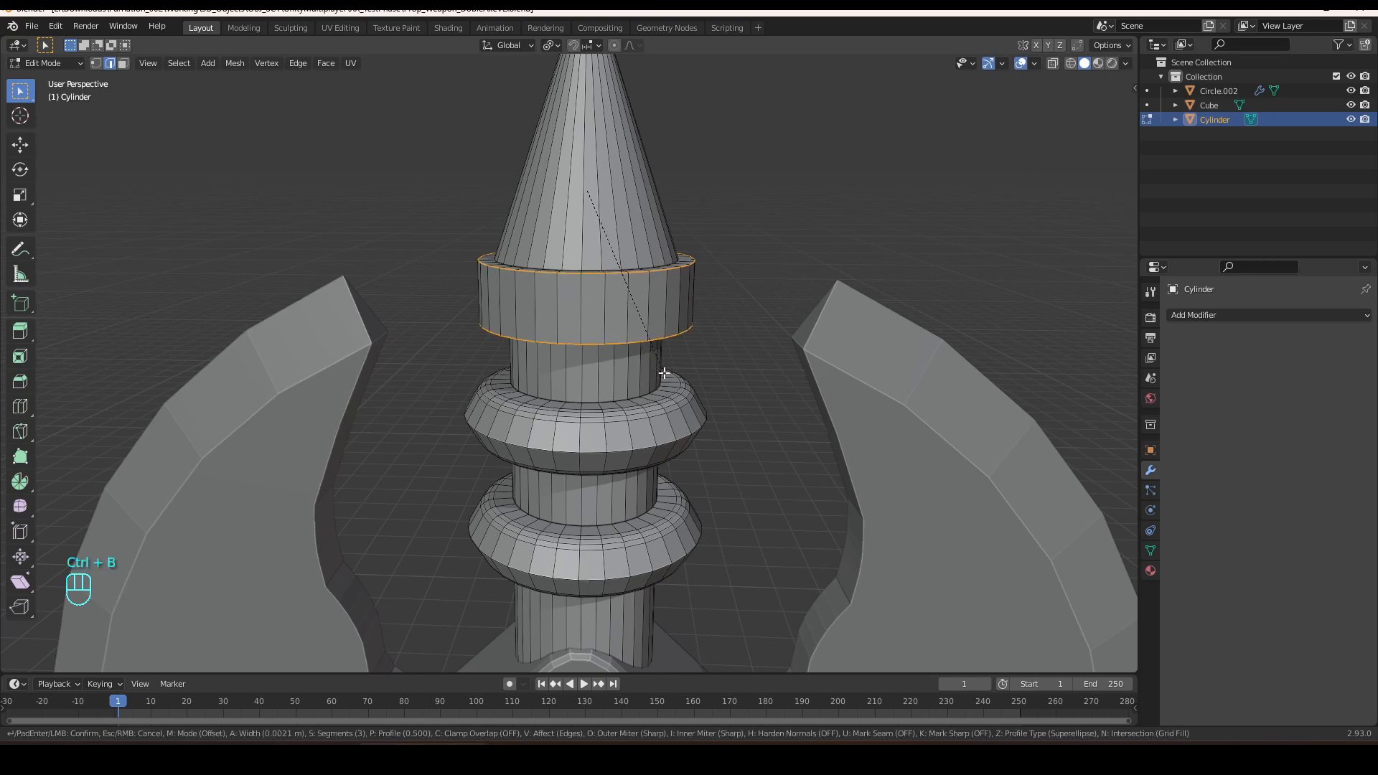
left_click(667, 374)
Add a centered loop cut around the collar beneath the spike, scale it inward to about 0.8 as a groove, and leave Edit Mode.
key("ctrl+r")
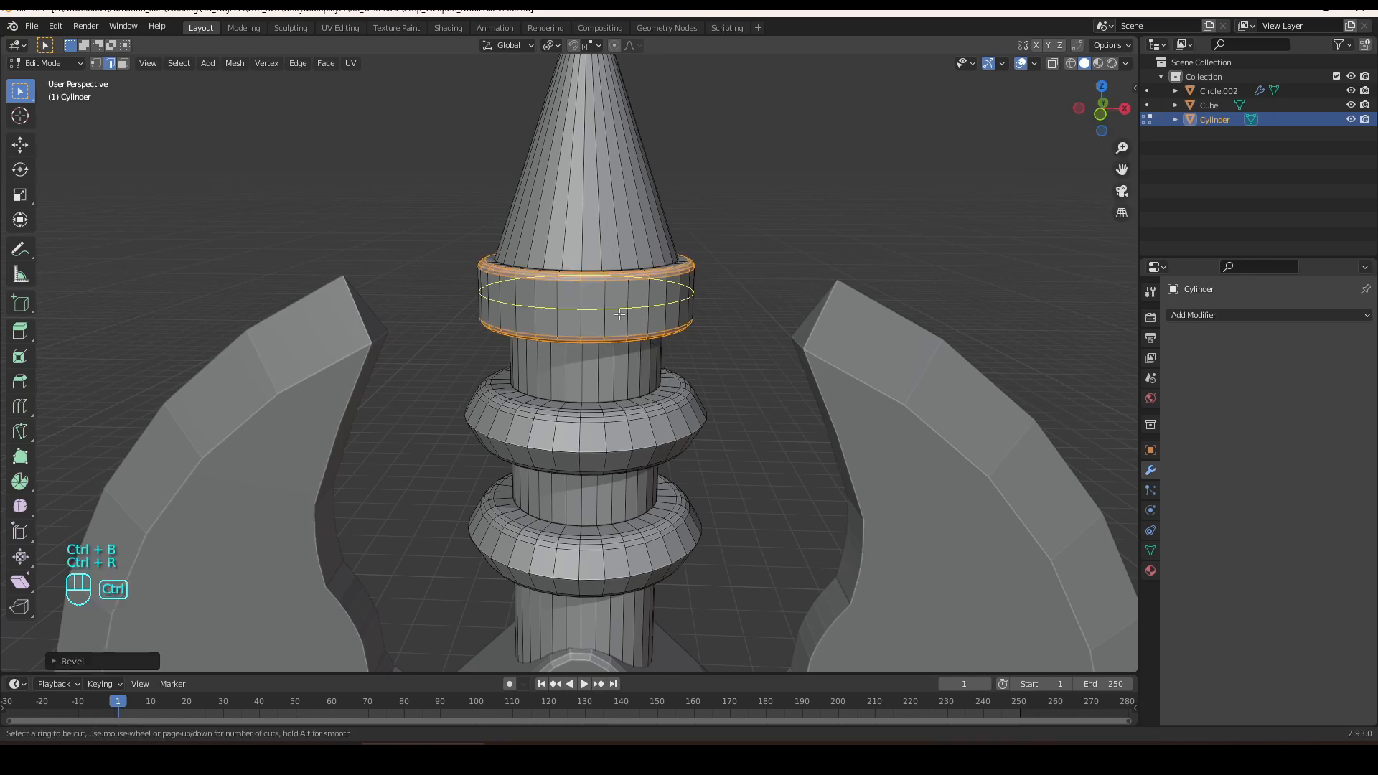
left_click(619, 314)
right_click(619, 314)
key("s")
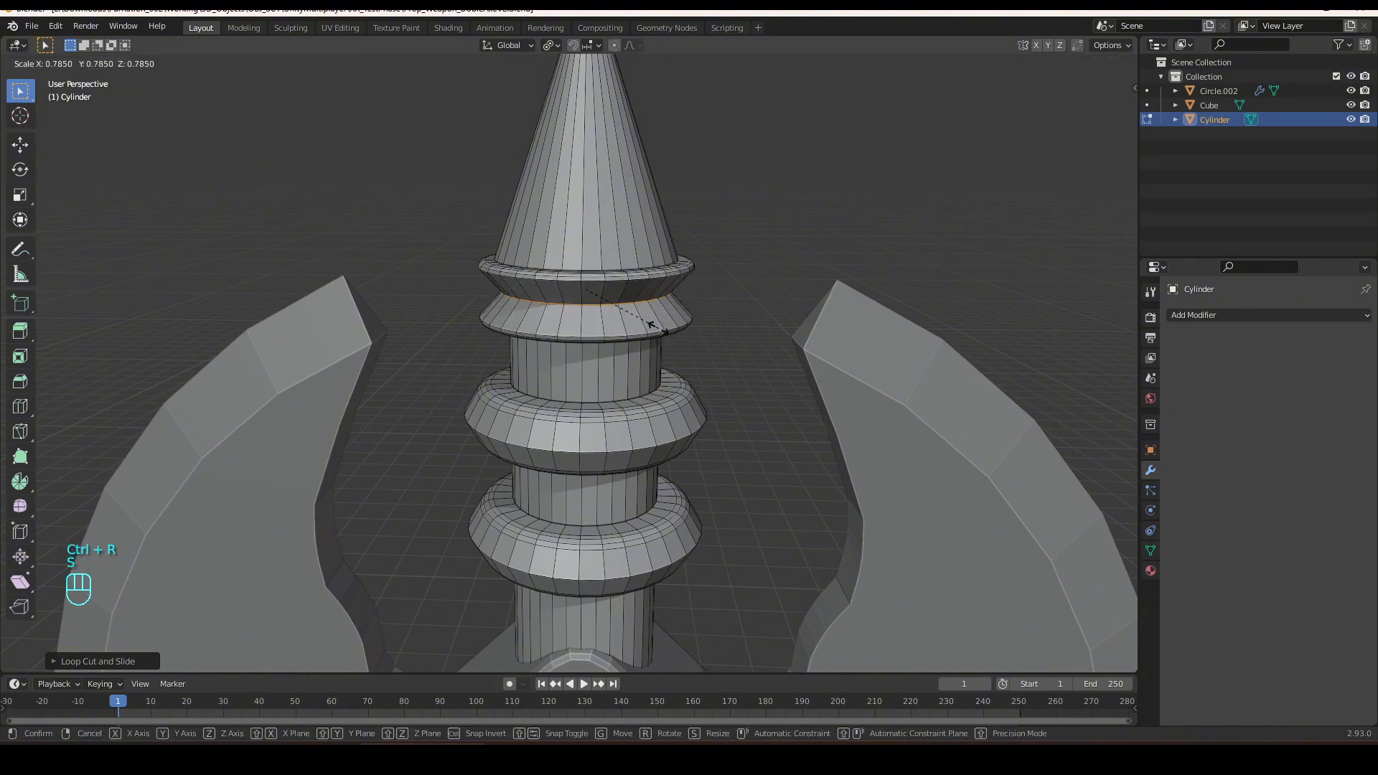
left_click(658, 328)
scroll(669, 359, "down", 4)
middle_click_drag(635, 424, 653, 301)
key("Tab")
scroll(649, 451, "down", 5)
Select the large front and back side faces of the axe blade and inset them slightly.
left_click(656, 451)
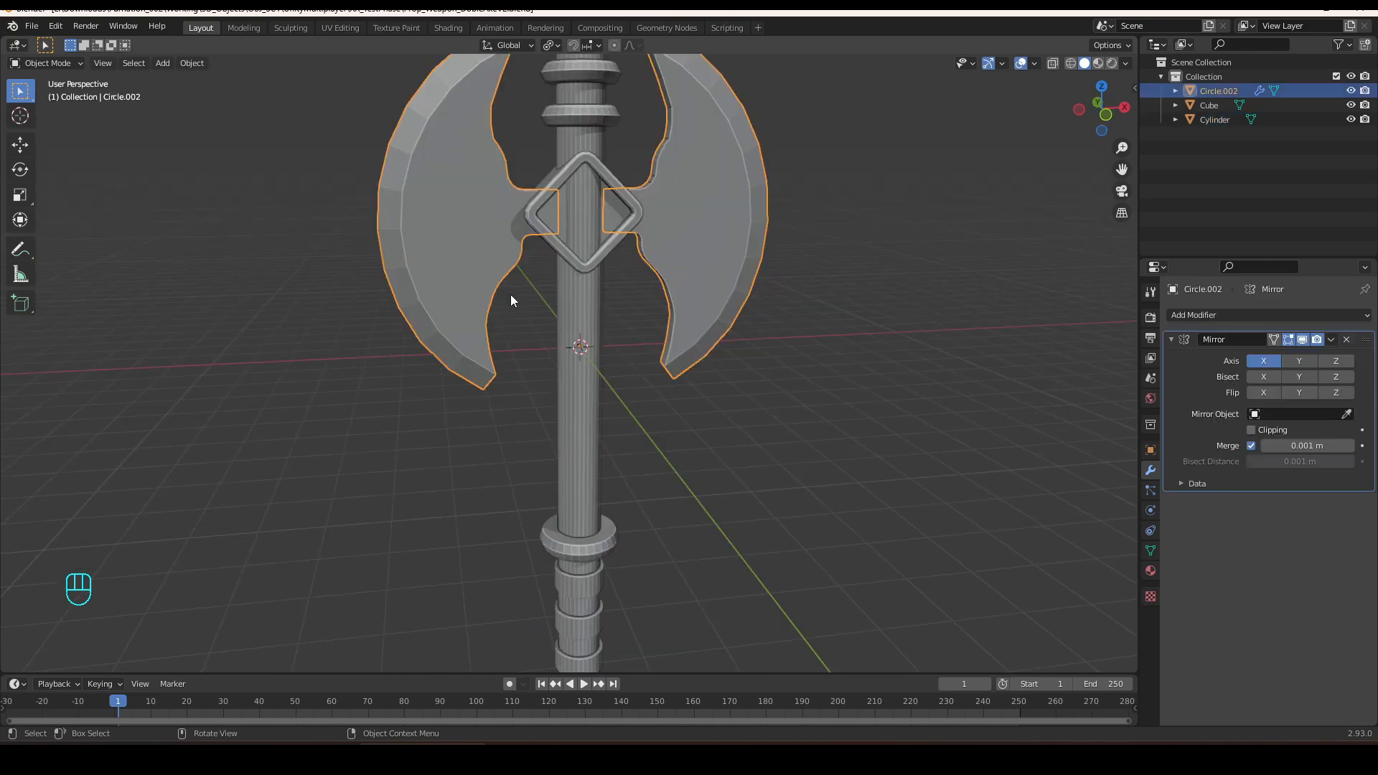
key("Tab")
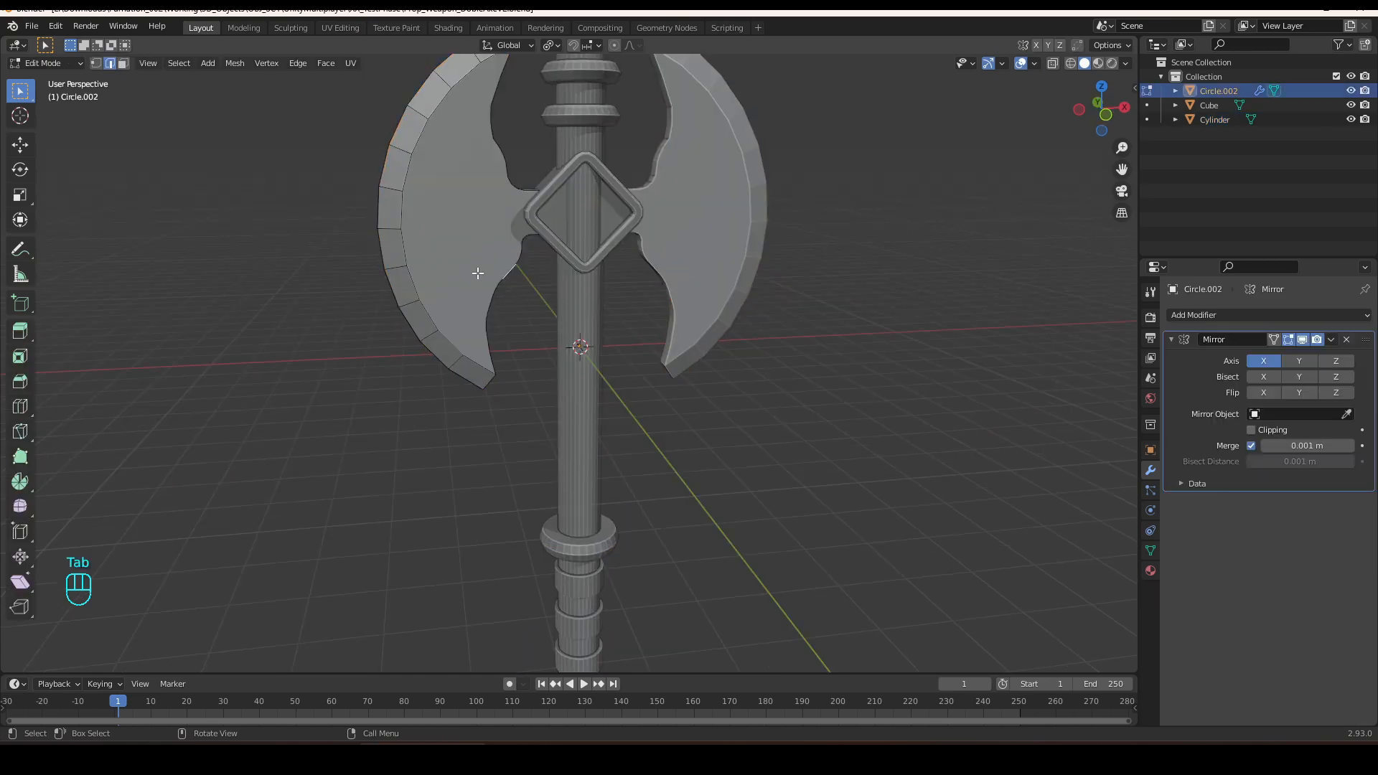
key("3")
left_click(465, 271)
middle_click_drag(536, 299, 678, 458)
scroll(805, 281, "up", 2)
scroll(798, 276, "up", 1)
left_click(668, 329, "shift")
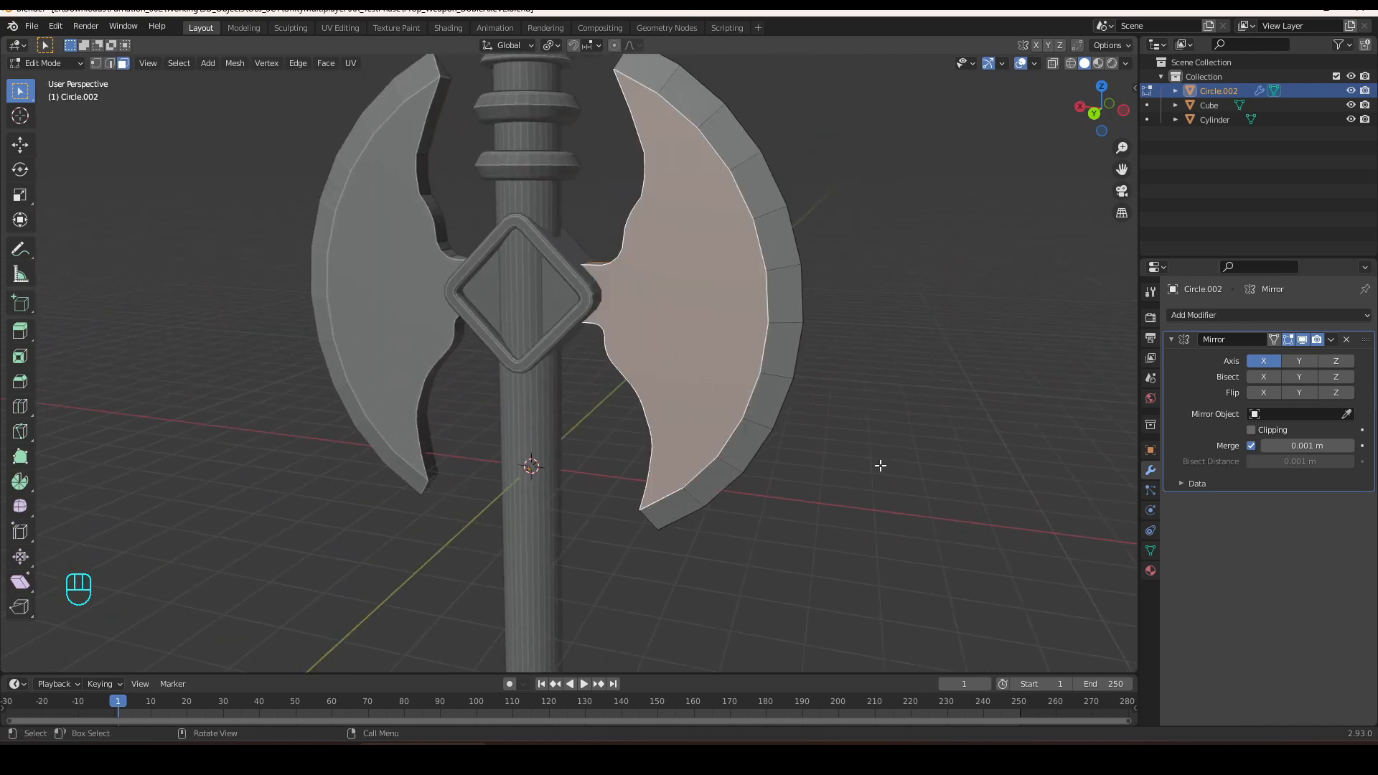
key("i")
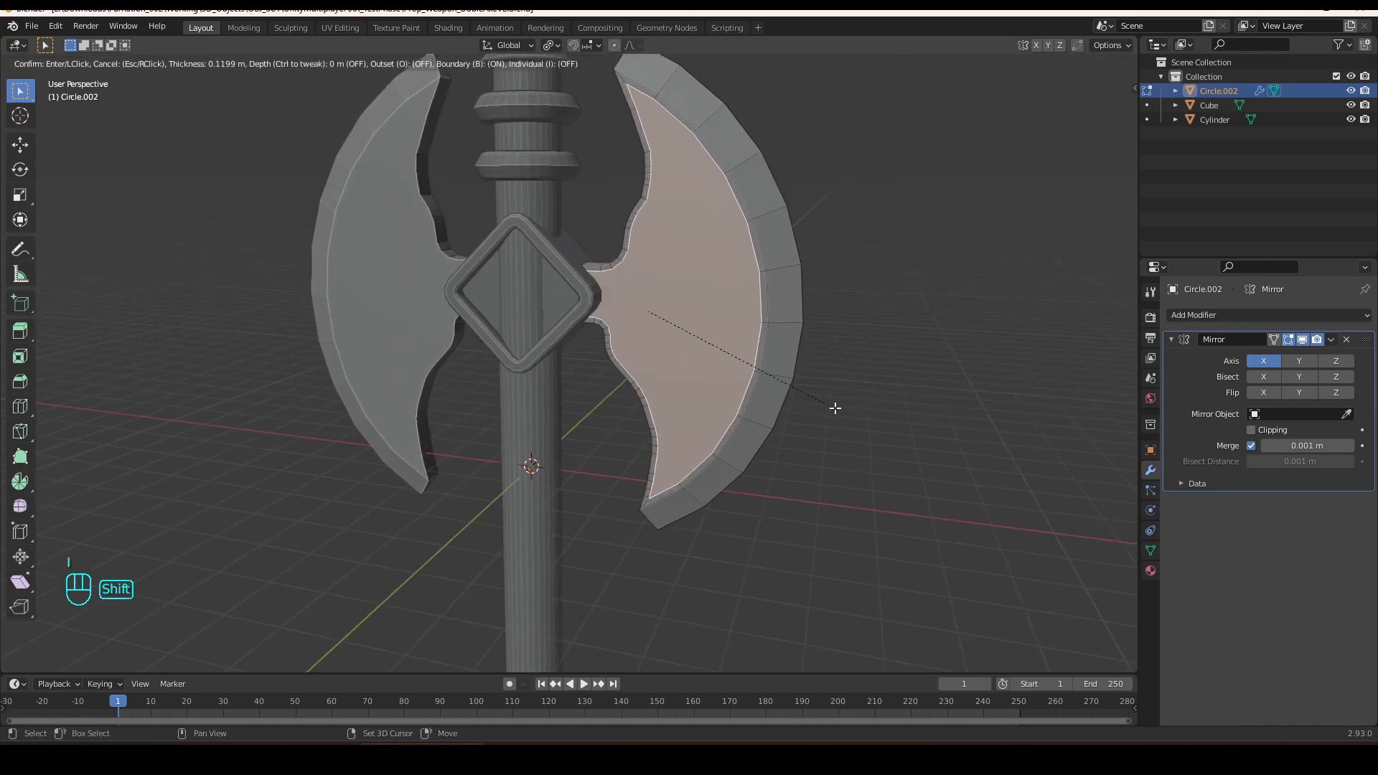
left_click(822, 393)
Extrude the inset blade faces inward about 0.28 m to recess both sides of the blade.
middle_click_drag(823, 394, 400, 402)
key("e")
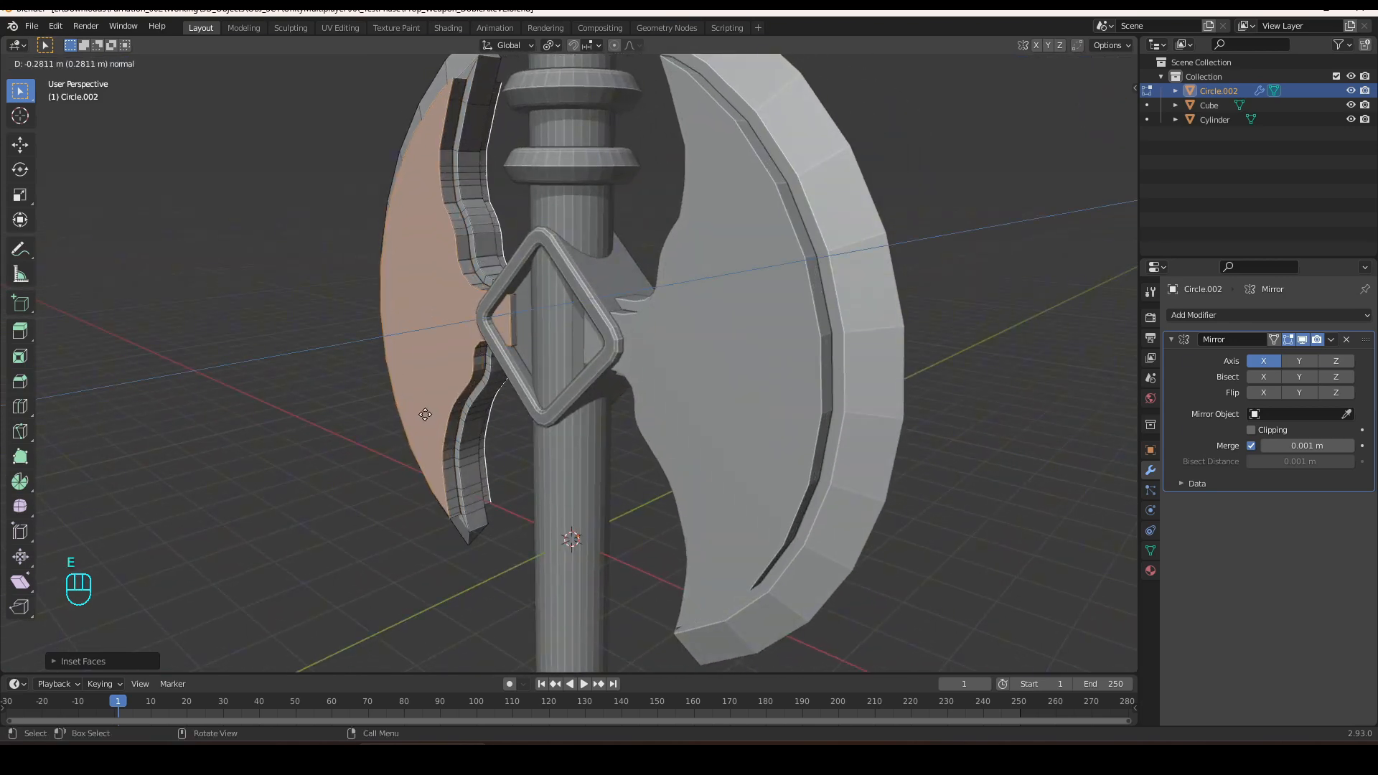
left_click(425, 415)
middle_click_drag(425, 415, 572, 418)
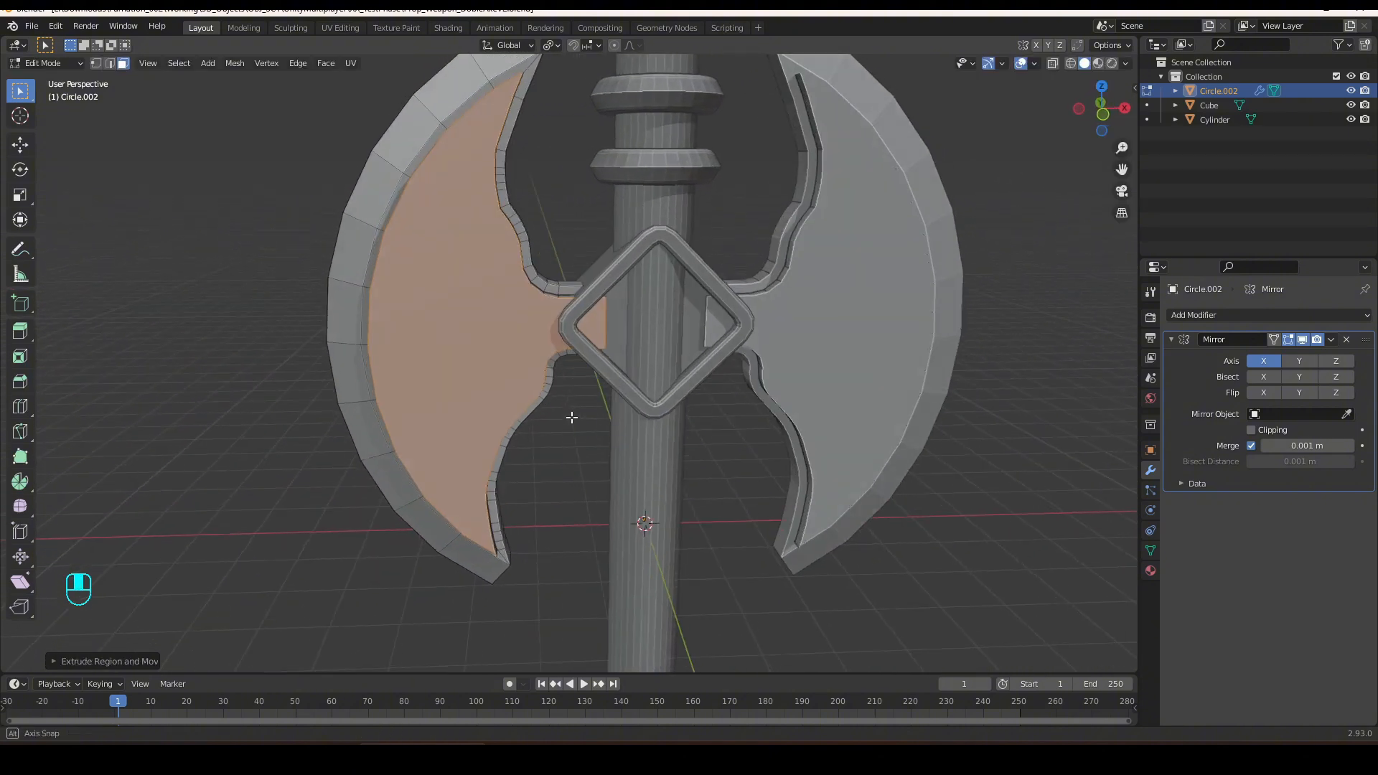
Scale the recessed blade faces down to about 0.93 to slope the recess walls, and return to Object Mode.
key("s")
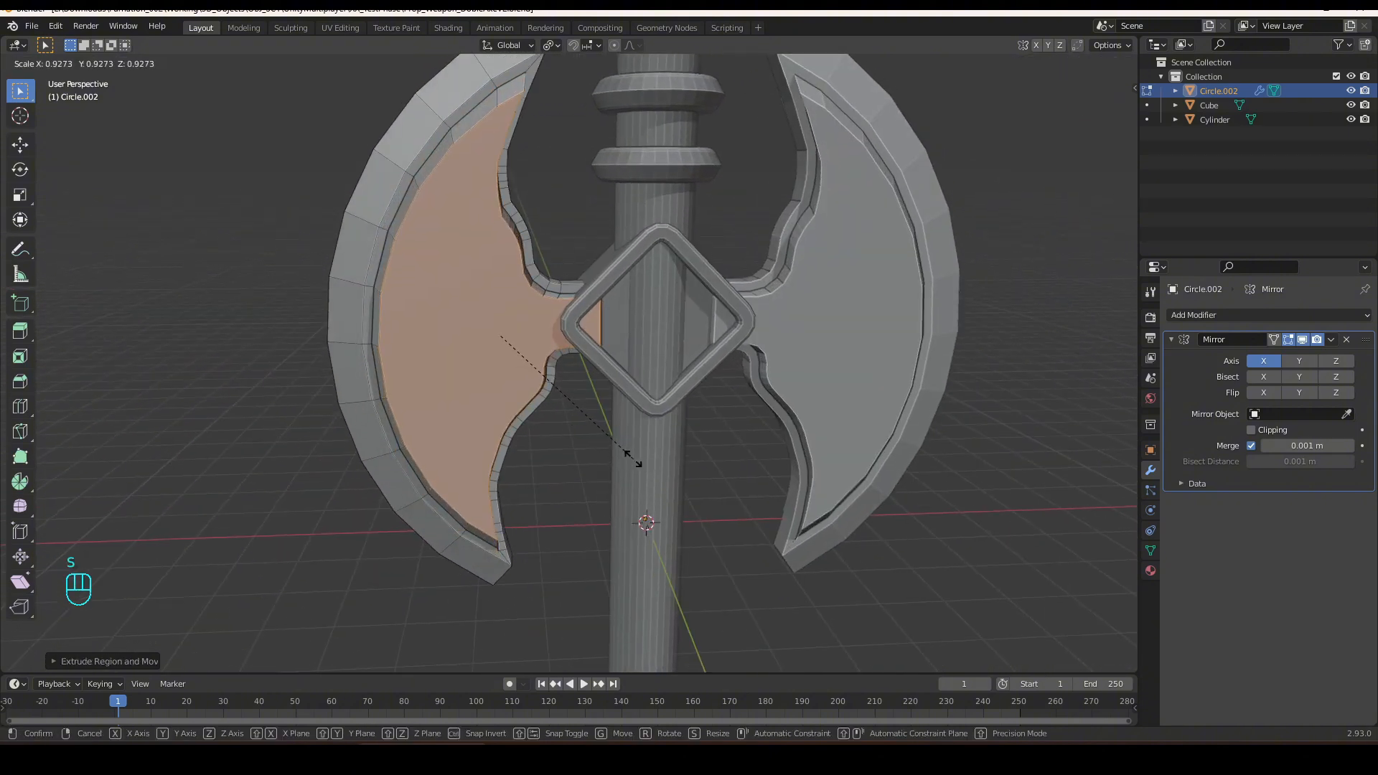
left_click(632, 460)
key("Tab")
scroll(631, 458, "down", 3)
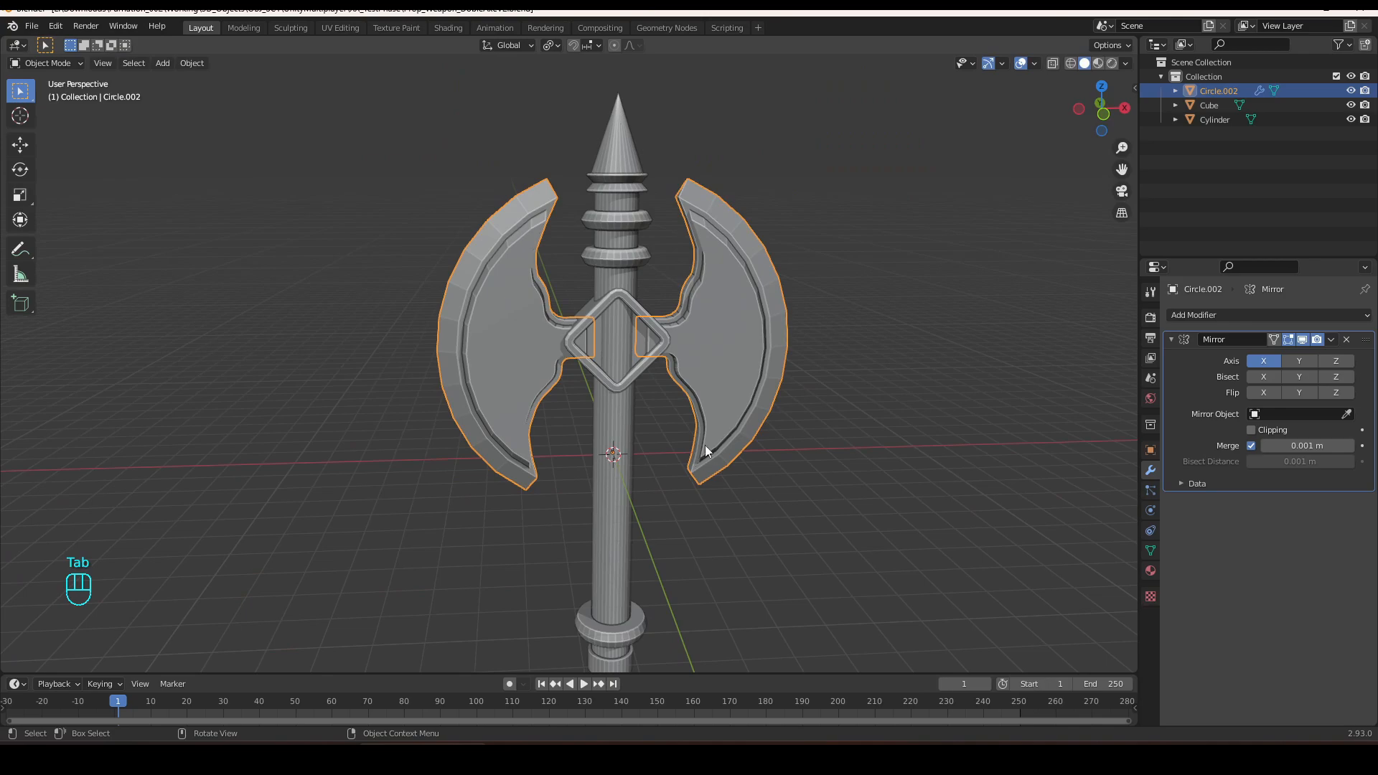
middle_click_drag(684, 436, 653, 415)
mouse_move(609, 461)
middle_mouse_down()
mouse_move(583, 446)
mouse_move(618, 450)
mouse_move(627, 428)
mouse_move(585, 431)
mouse_move(625, 440)
mouse_move(596, 440)
middle_mouse_up()
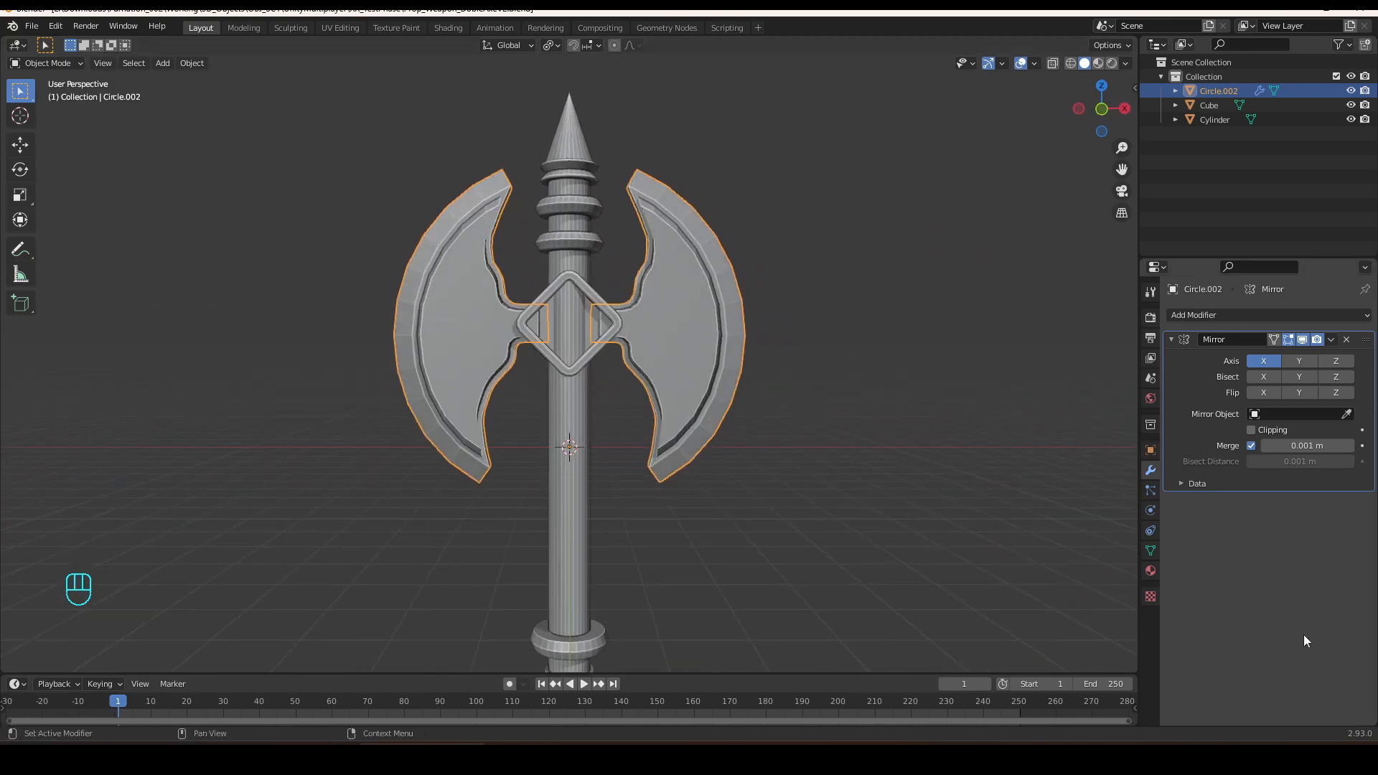
Assign the existing material named Material to the blades and rename it AxeBlade.
left_click(1151, 571)
left_click(1243, 382)
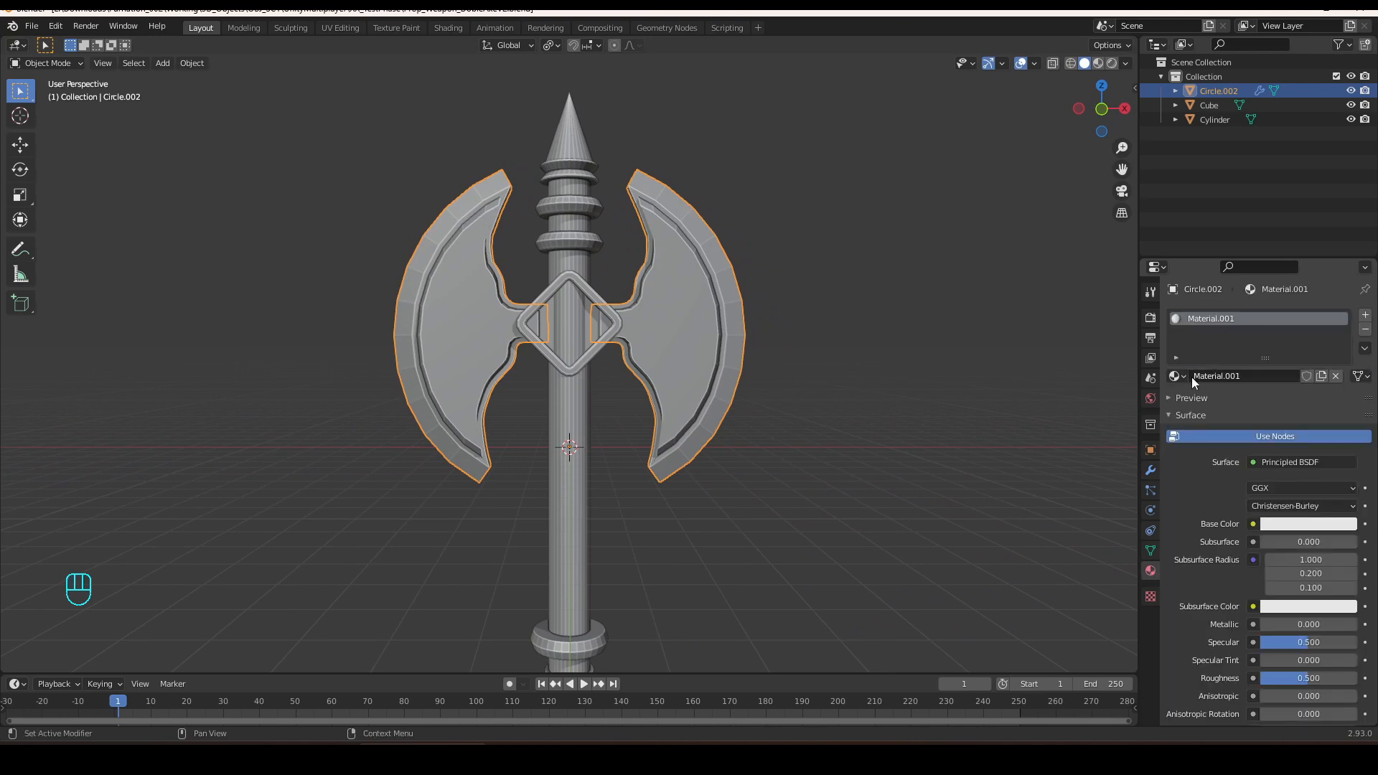
left_click(1188, 379)
left_click(1204, 387)
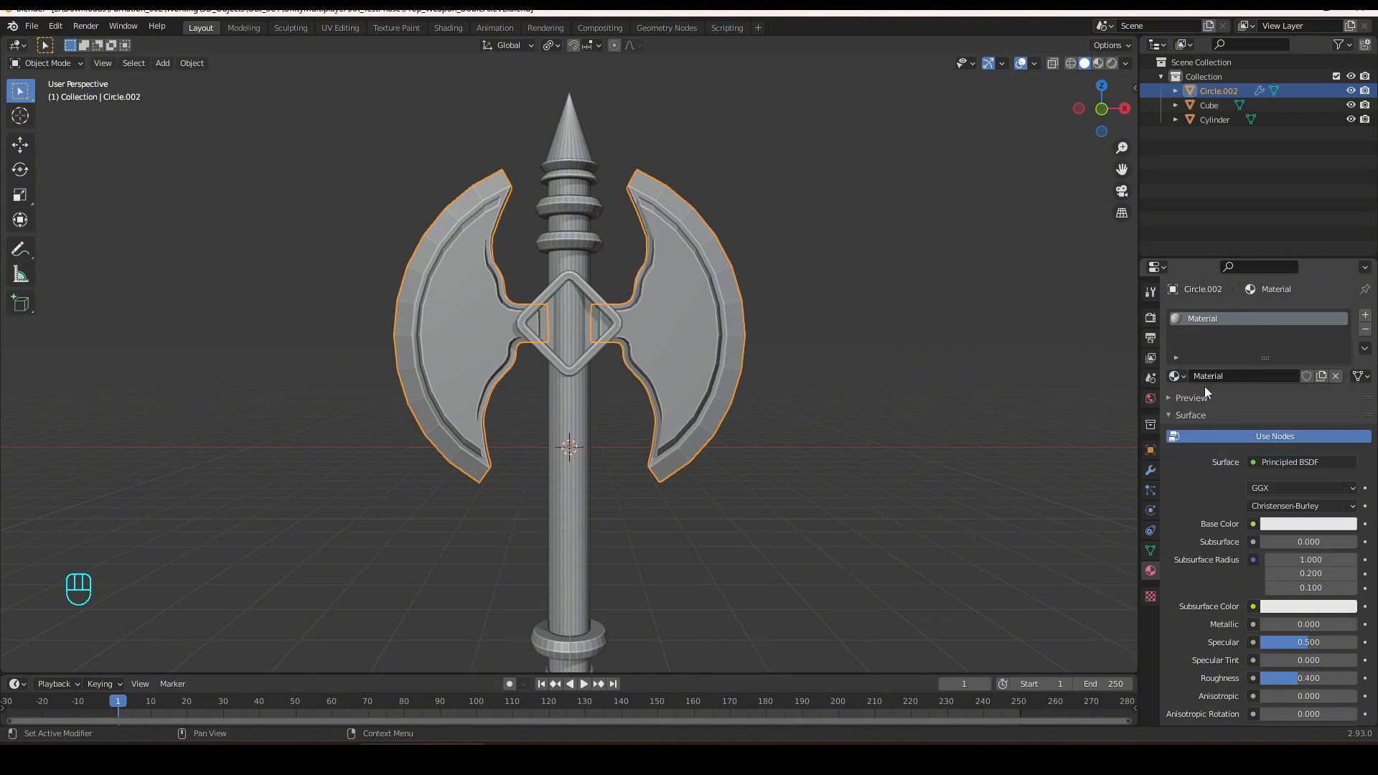
double_click(1213, 321)
key("BackSpace")
key("BackSpace")
key("BackSpace")
key("BackSpace")
type("Axe")
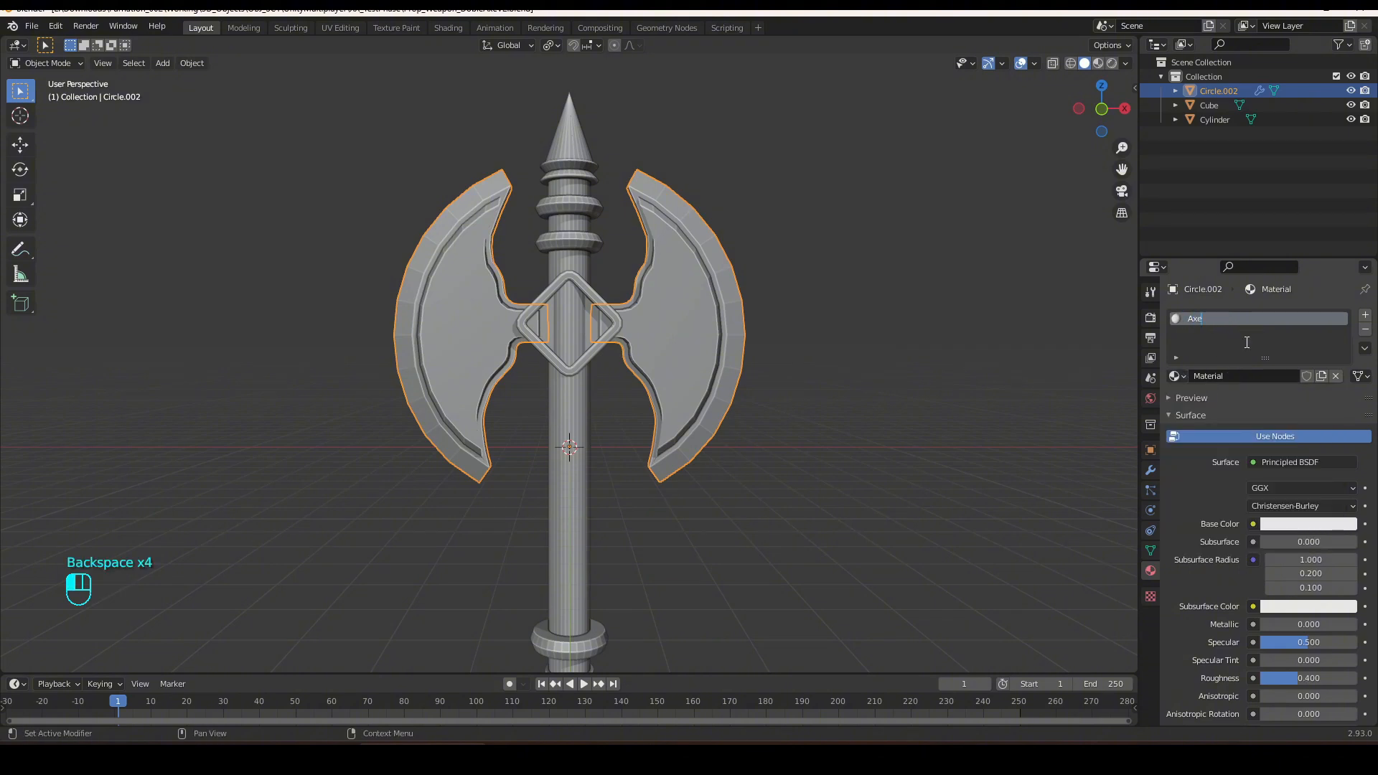
type("Blade")
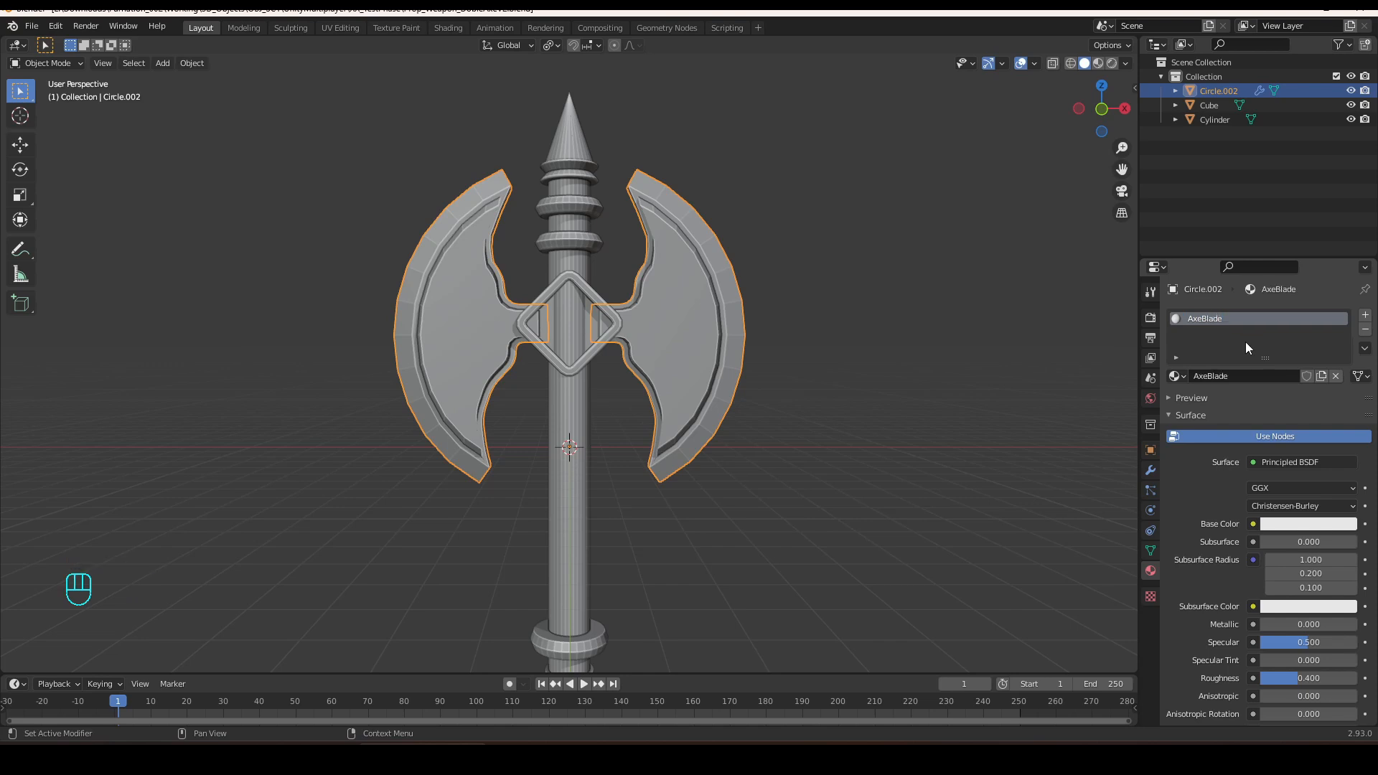
Add a second material slot to the blades with a new material named AxeBladeSharp.
left_click(1365, 315)
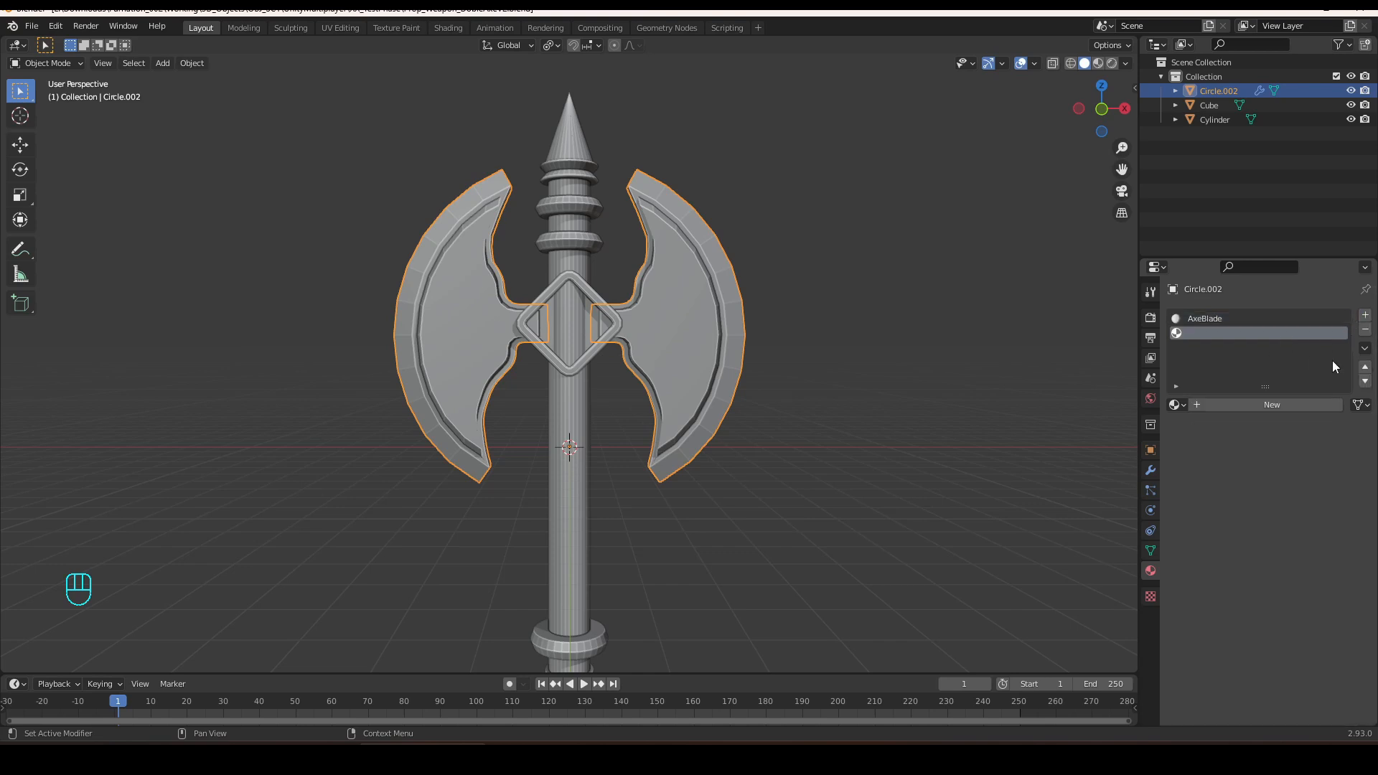
left_click(1226, 407)
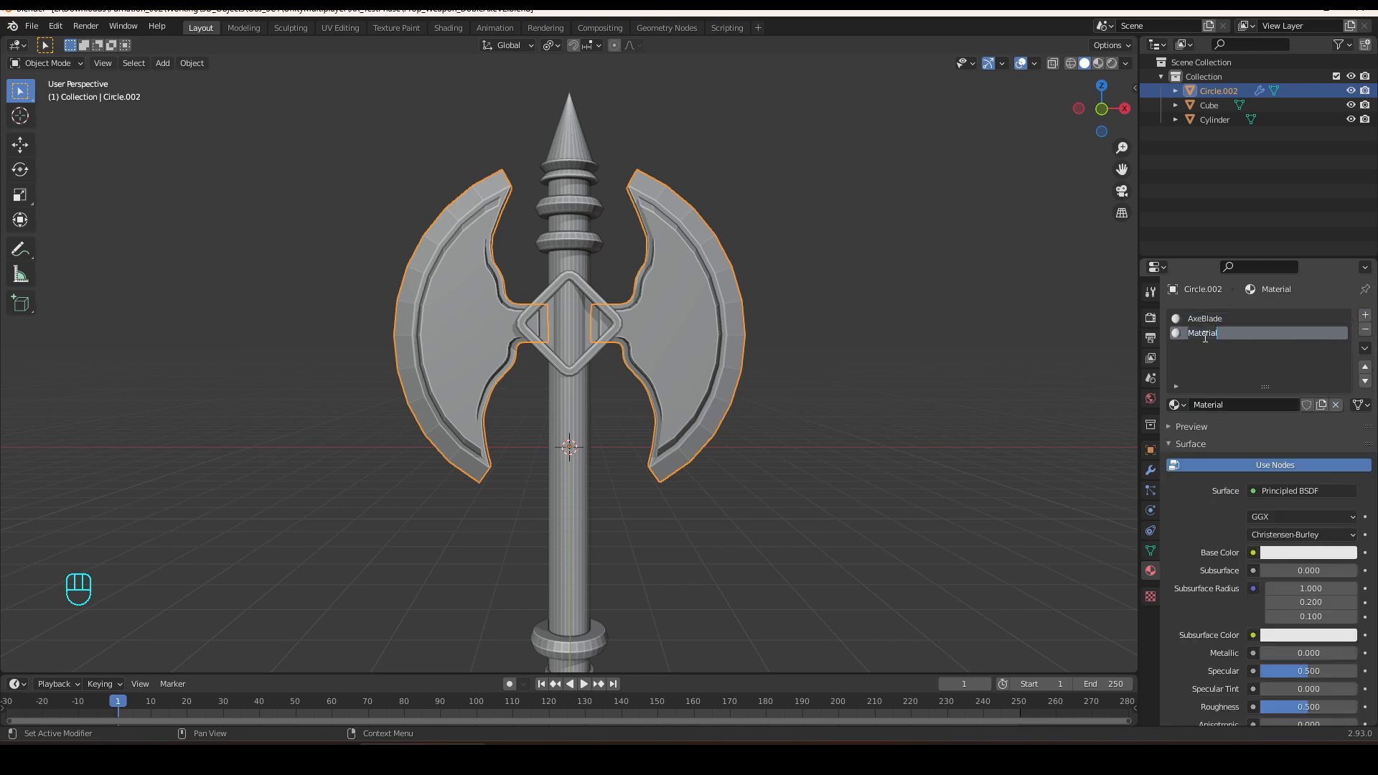
type("AxeBlades")
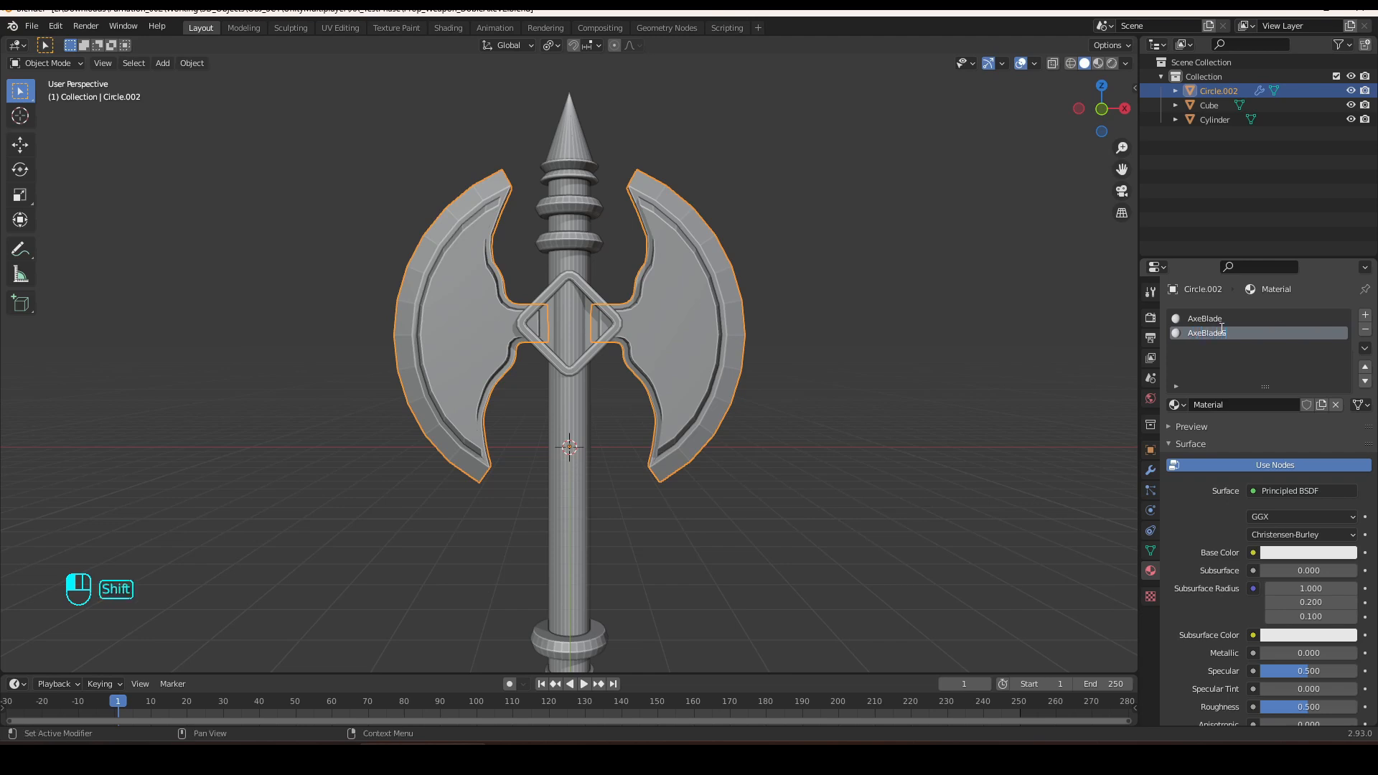
type("harp")
key("Return")
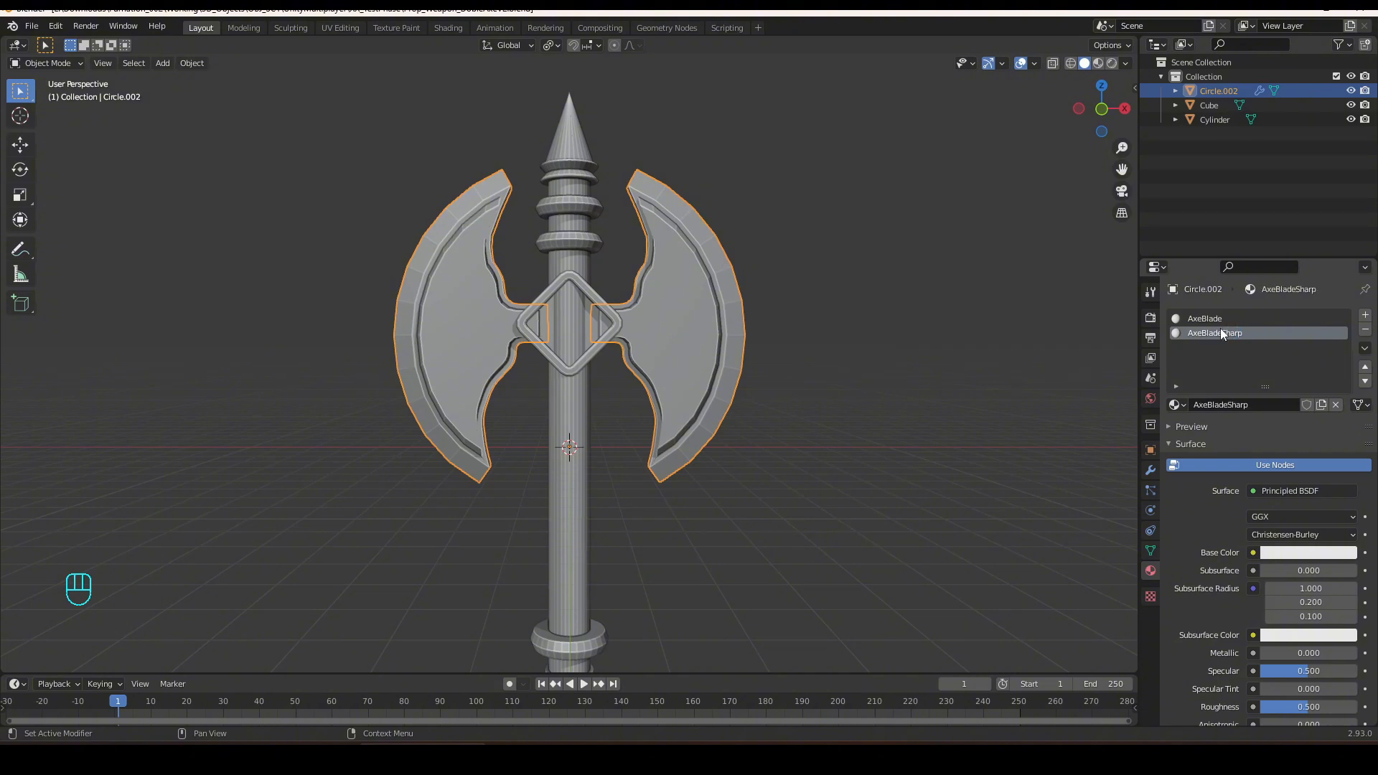
Switch the viewport to Material Preview shading and make the AxeBlade material slot active.
left_click(1098, 64)
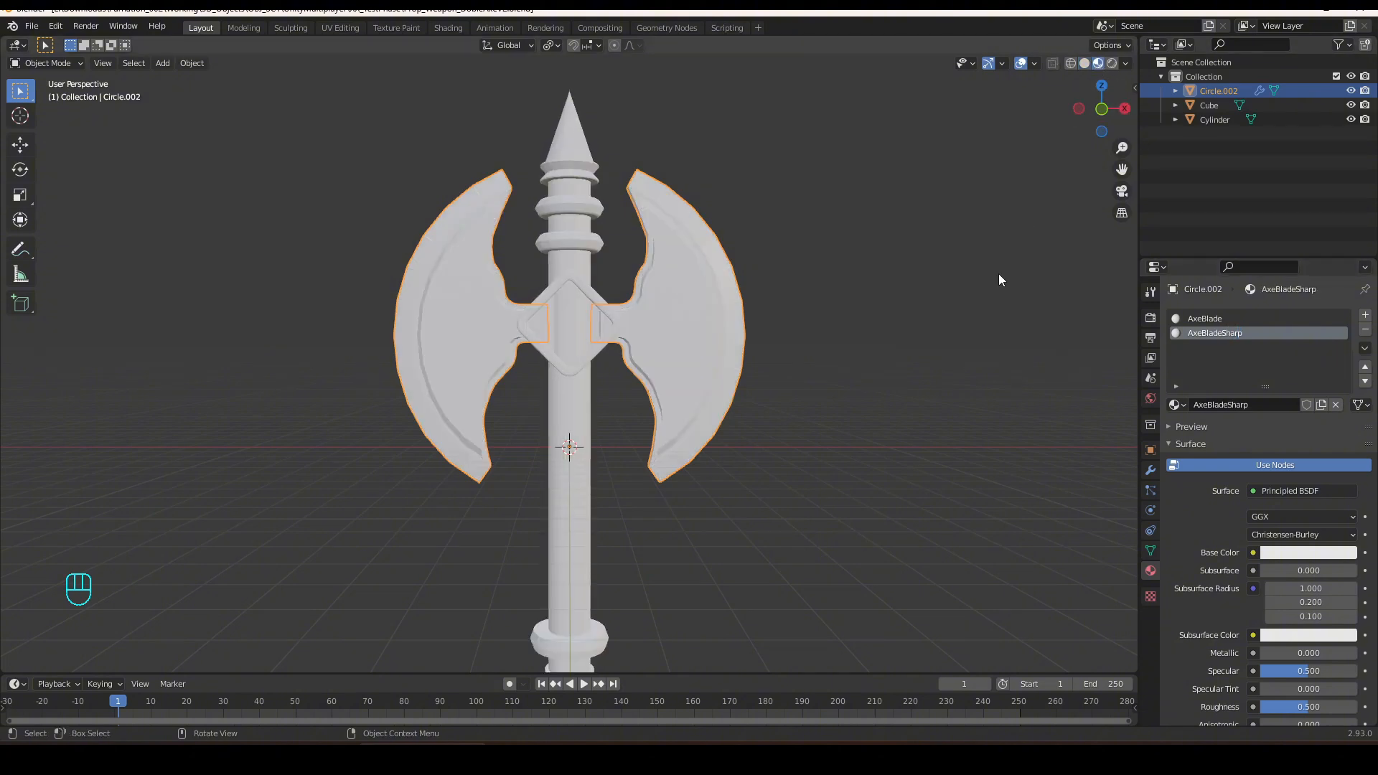
mouse_move(909, 380)
middle_mouse_down()
mouse_move(869, 403)
mouse_move(904, 391)
middle_mouse_up()
left_click(1196, 319)
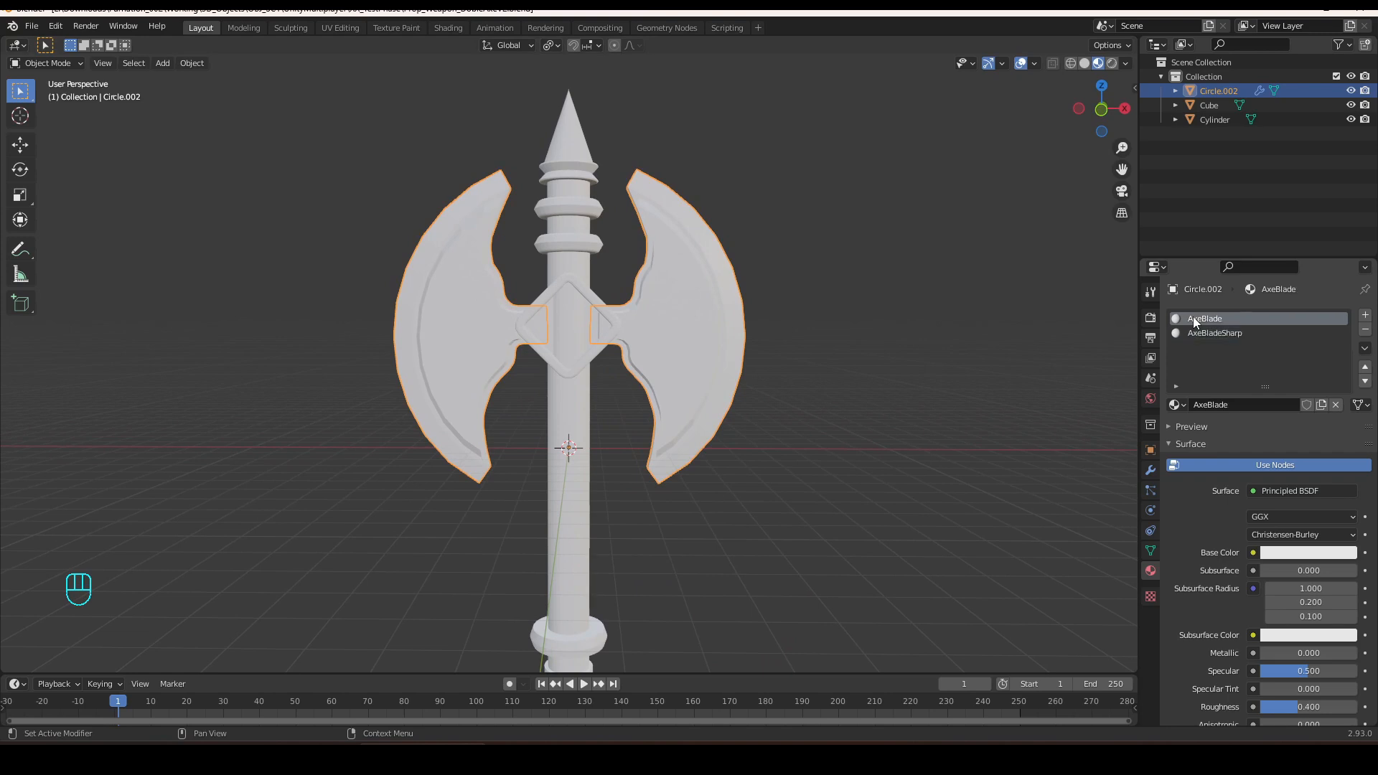
scroll(1284, 583, "down", 1)
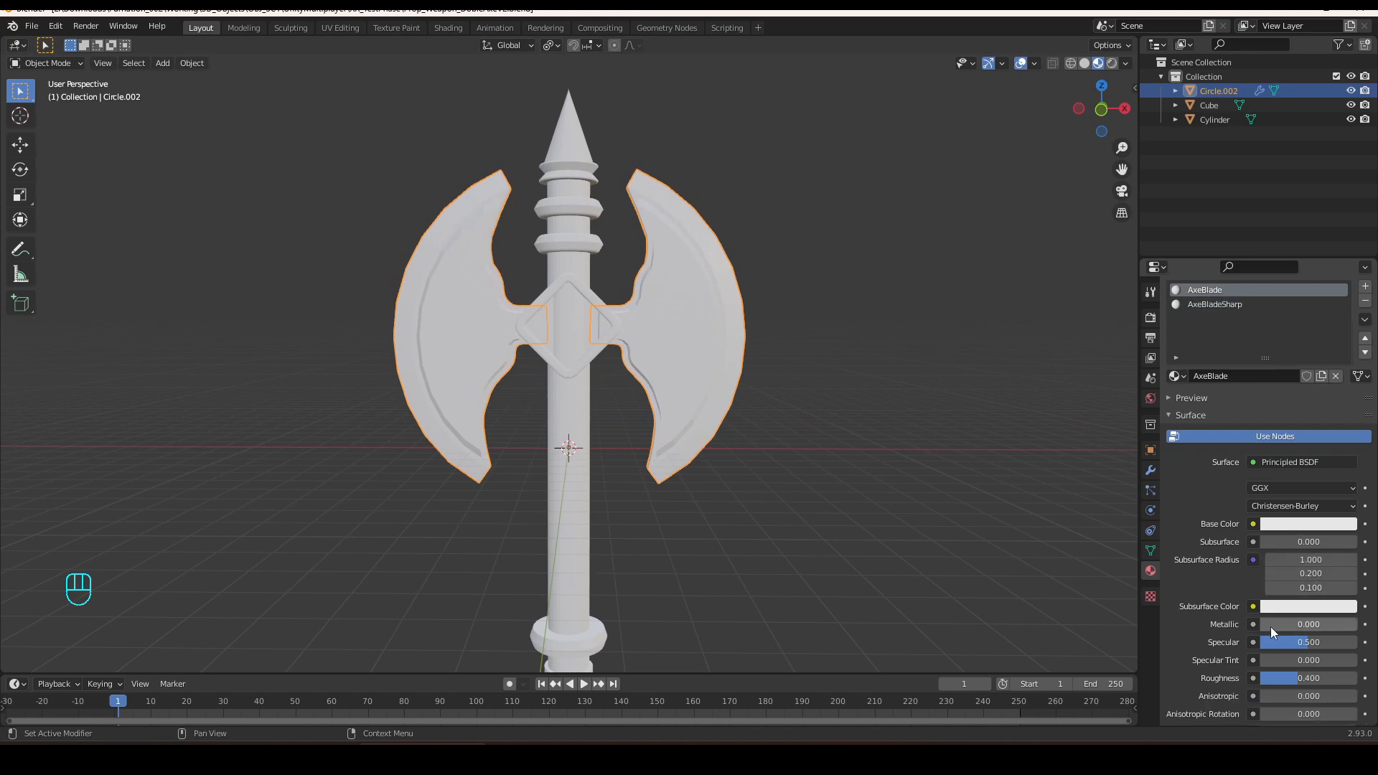
Give the AxeBlade material a metallic value of 0.846, a dark gray base color of value about 0.1, and roughness 0.157.
left_click_drag(1268, 624, 1342, 624)
left_click(1316, 525)
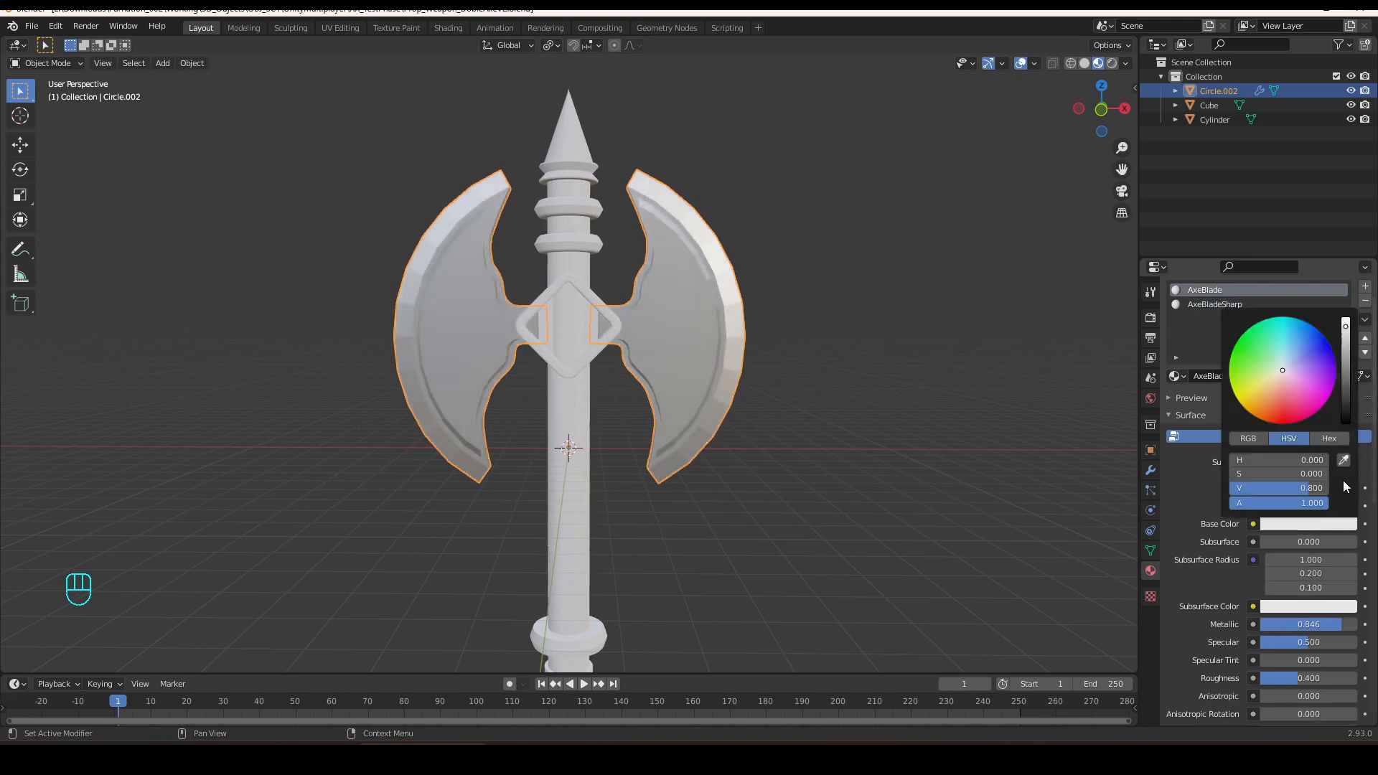
left_click_drag(1348, 329, 1347, 413)
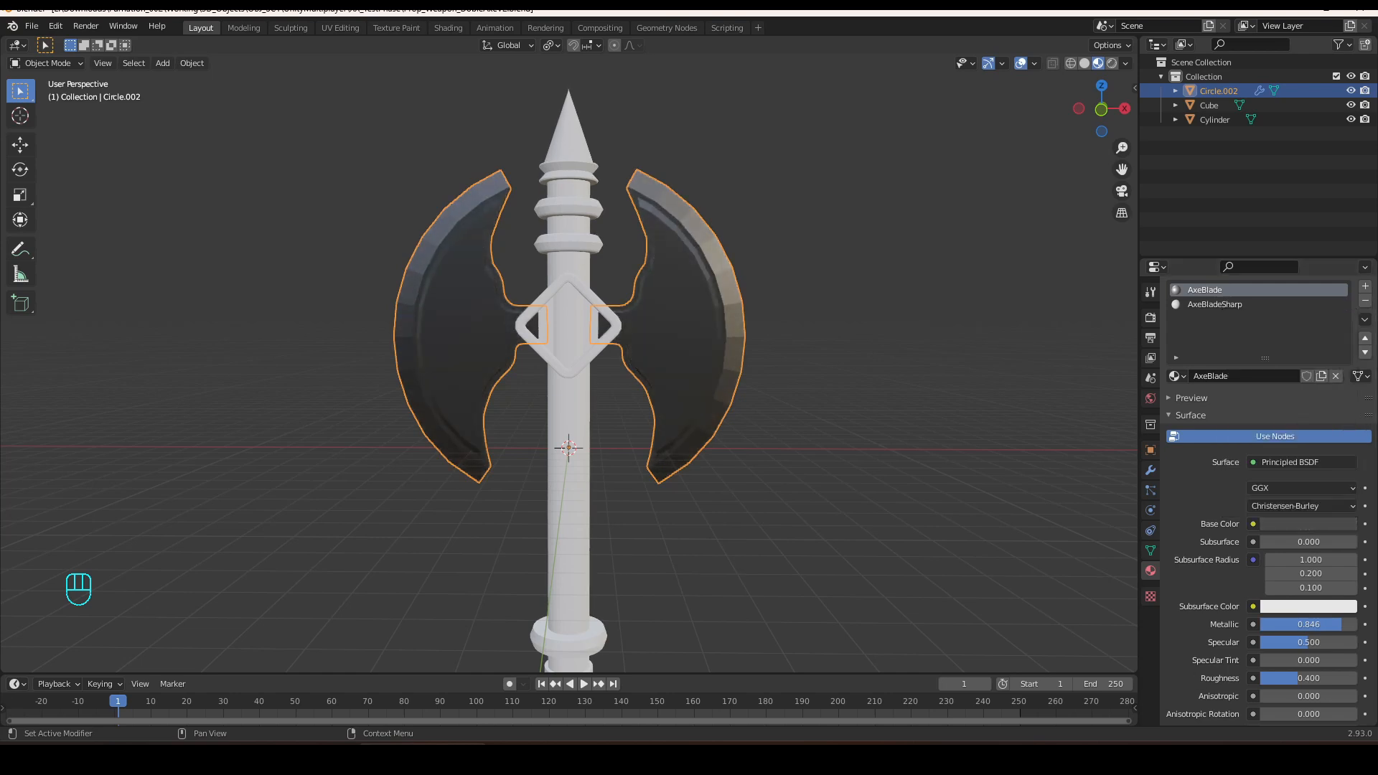
left_click_drag(1292, 679, 1273, 679)
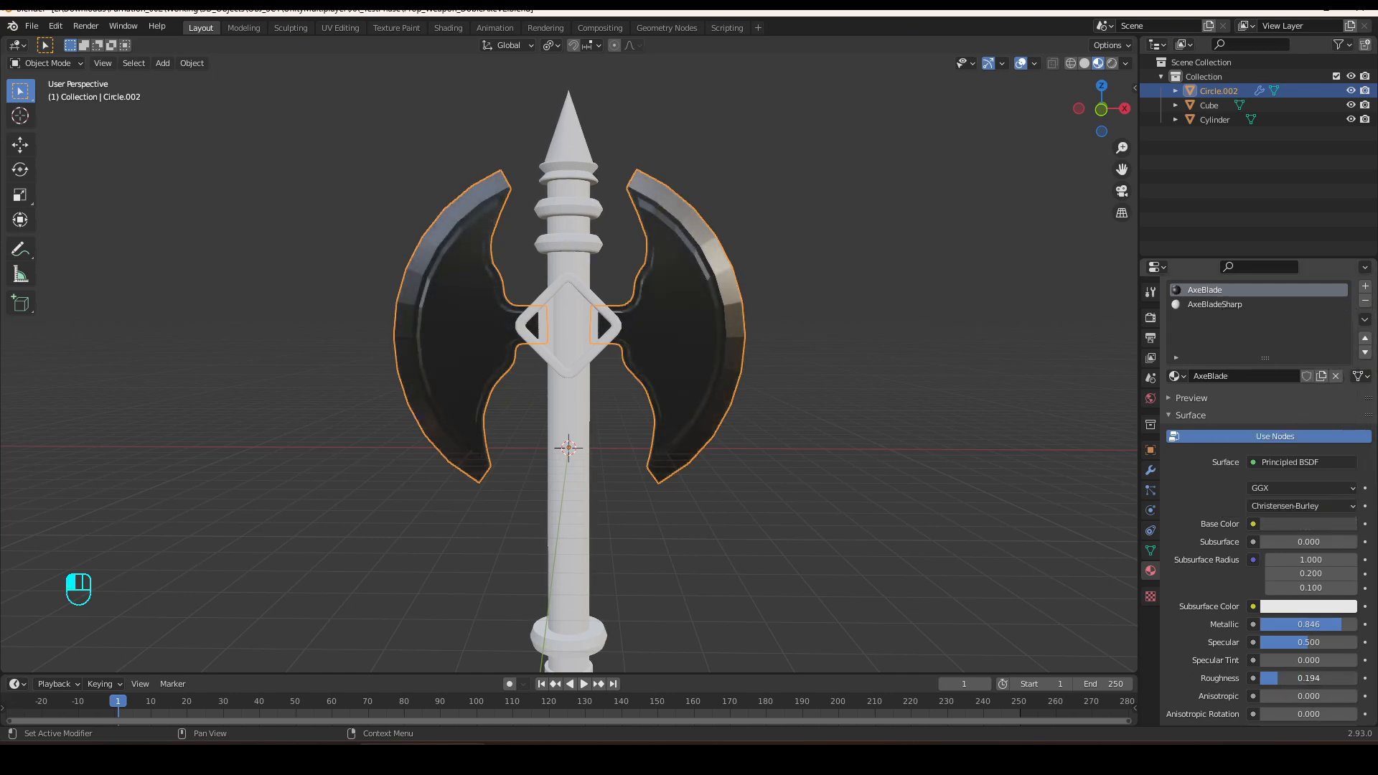
left_click(1308, 525)
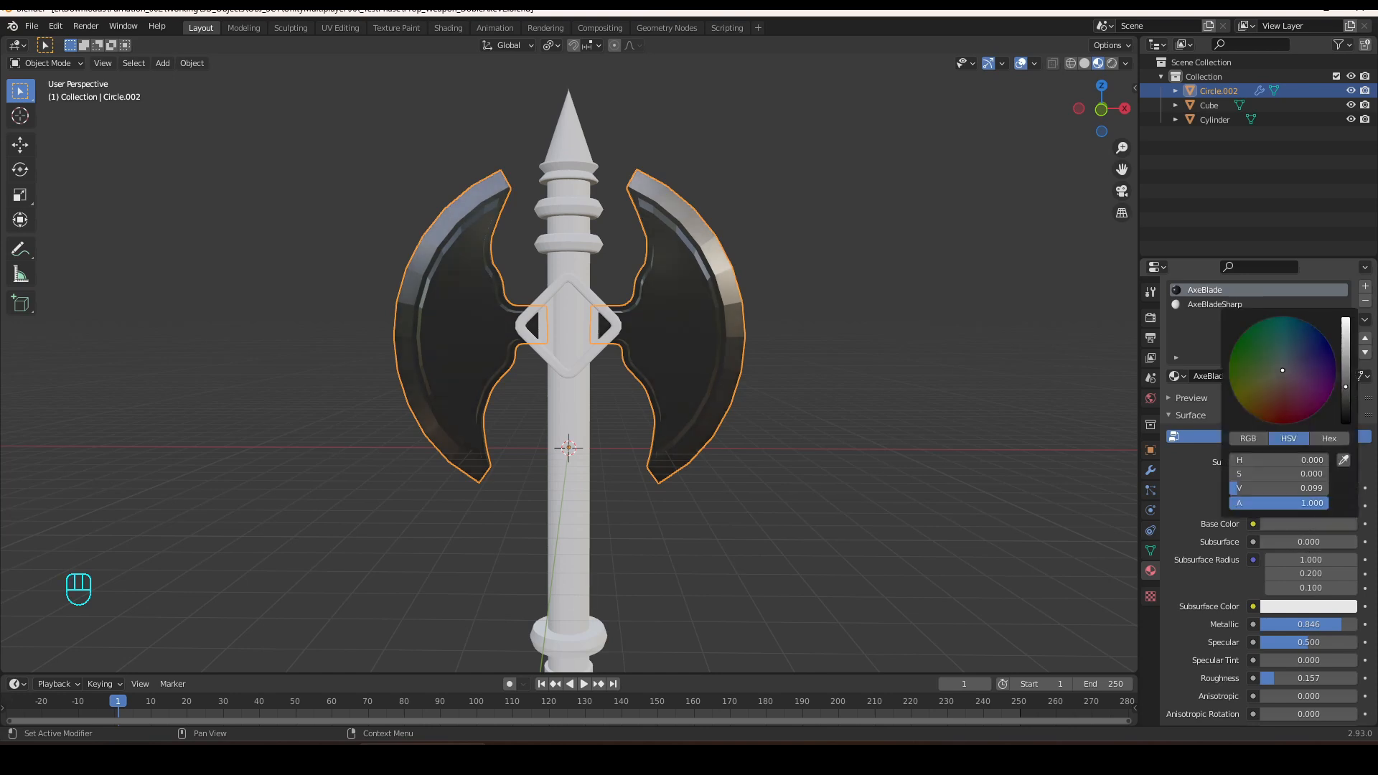
In Edit Mode, select the full strip of bevelled cutting-edge faces along one side of the blade.
left_click(1221, 308)
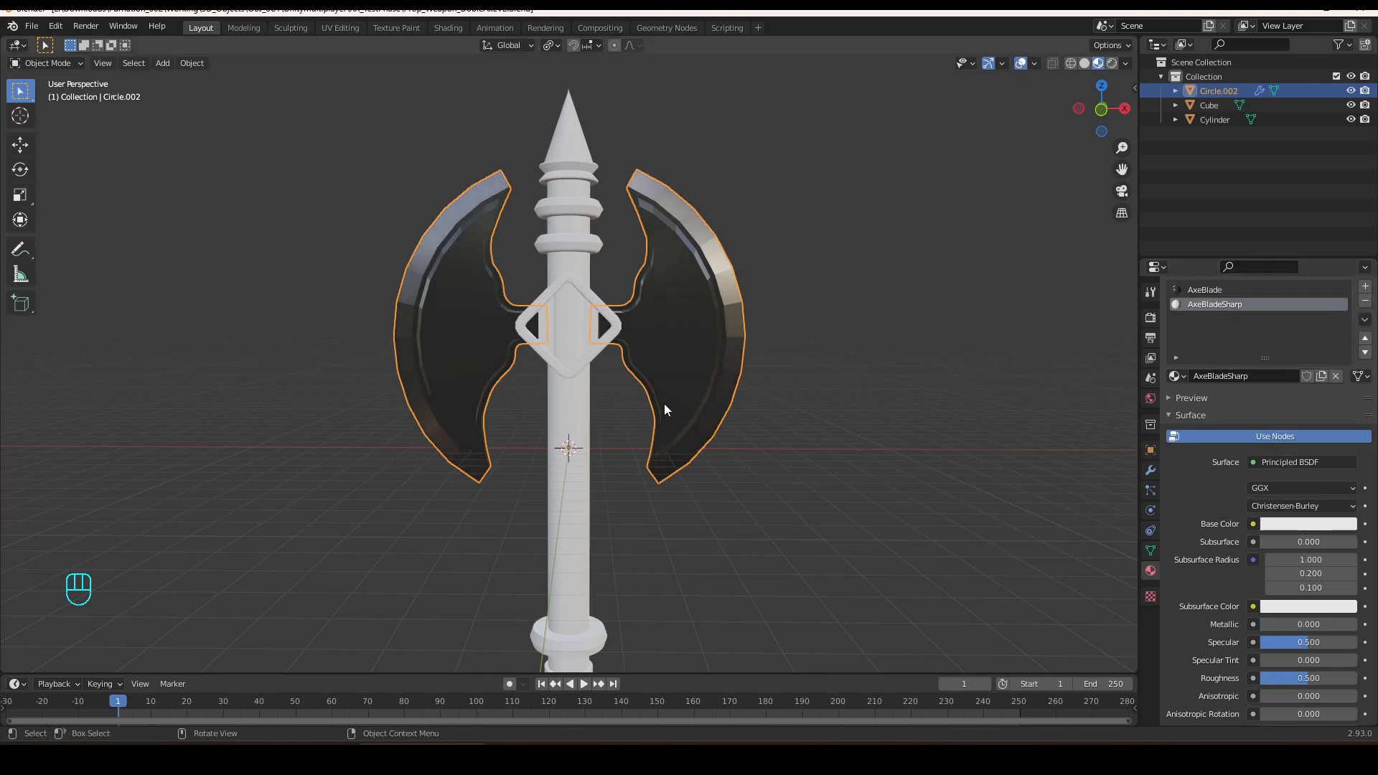
middle_click_drag(665, 409, 729, 402)
key("Tab")
middle_click_drag(508, 314, 485, 312)
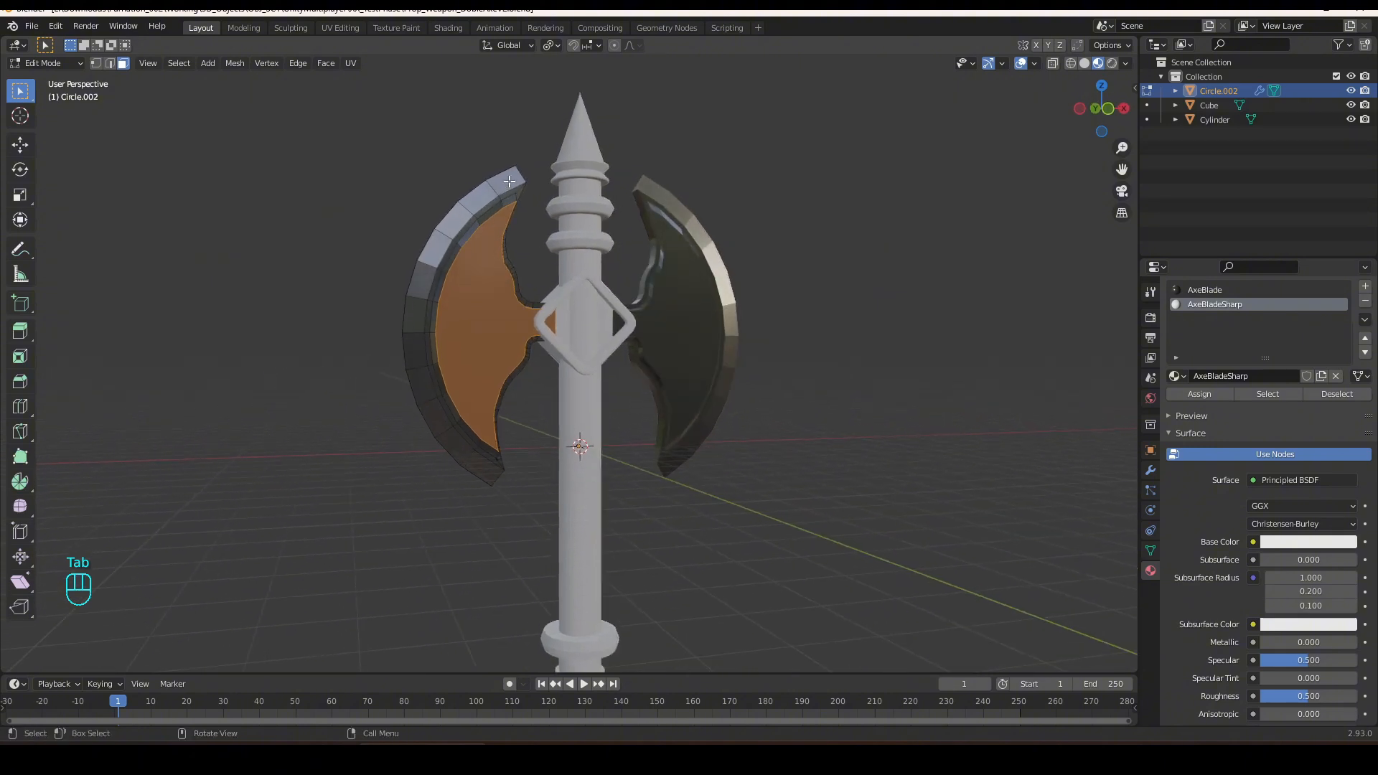
left_click(509, 182)
middle_click_drag(509, 181, 539, 162)
left_click(446, 281, "ctrl")
left_click(501, 485, "ctrl")
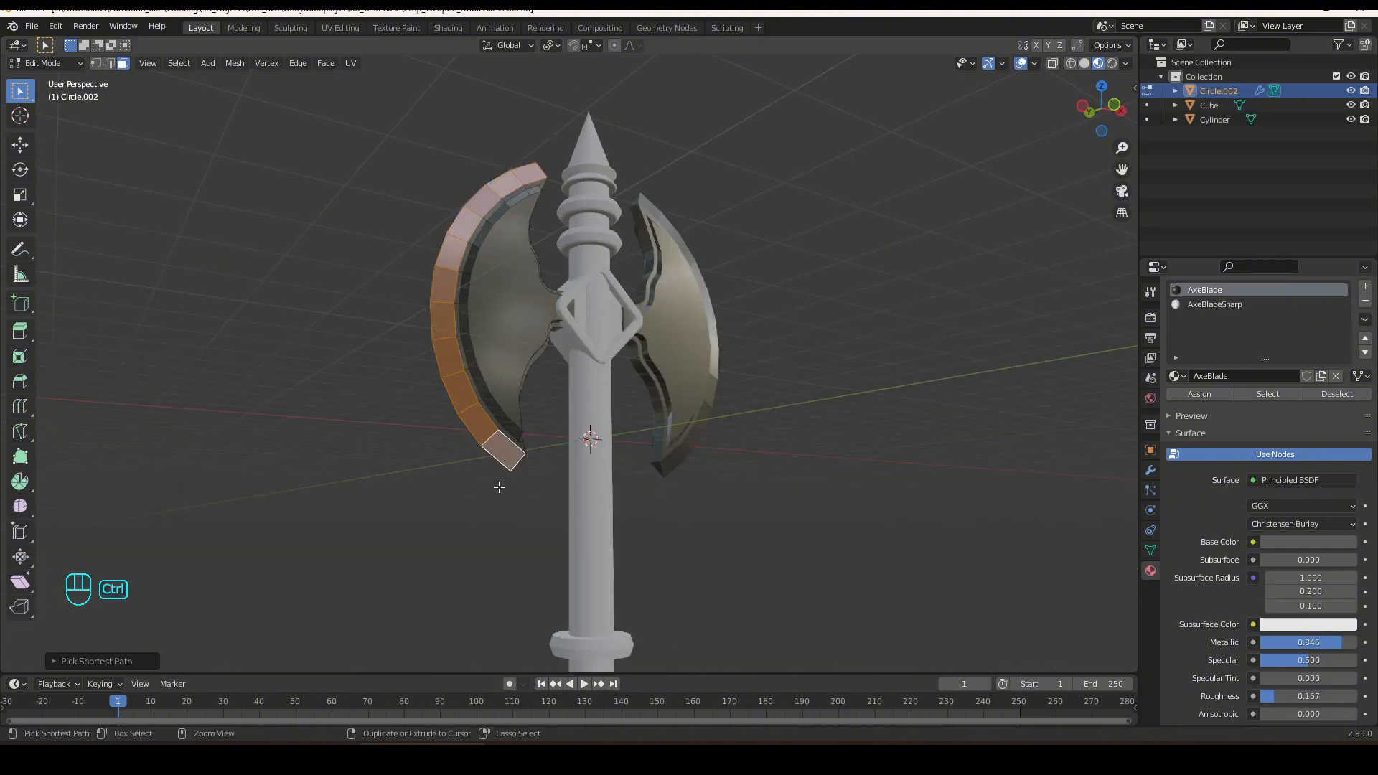
Add the cutting-edge faces on the blade's opposite side to the selection and assign the AxeBladeSharp material to them.
middle_click_drag(500, 485, 726, 573)
left_click(720, 515, "ctrl")
key("ctrl+z")
left_click(799, 392, "ctrl")
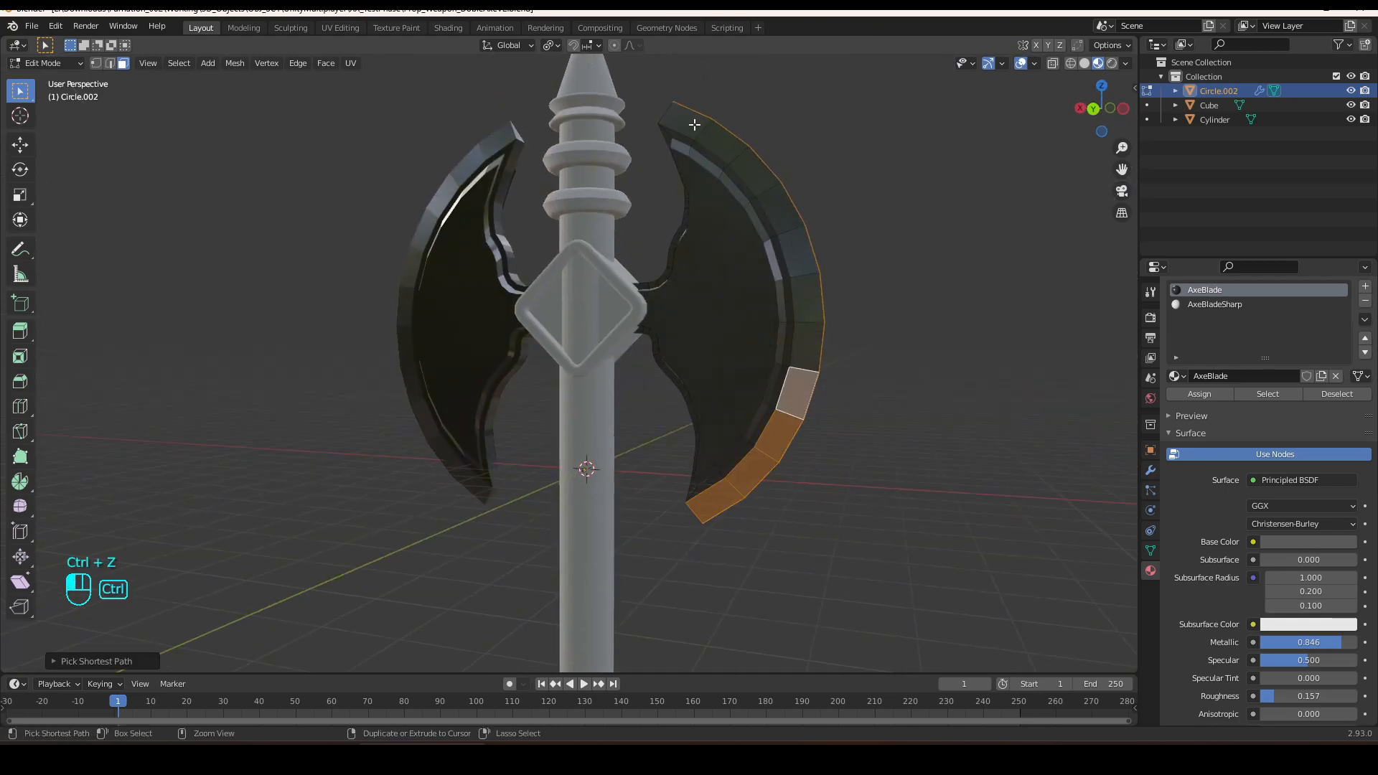
left_click(695, 124, "ctrl")
middle_click_drag(858, 292, 668, 296)
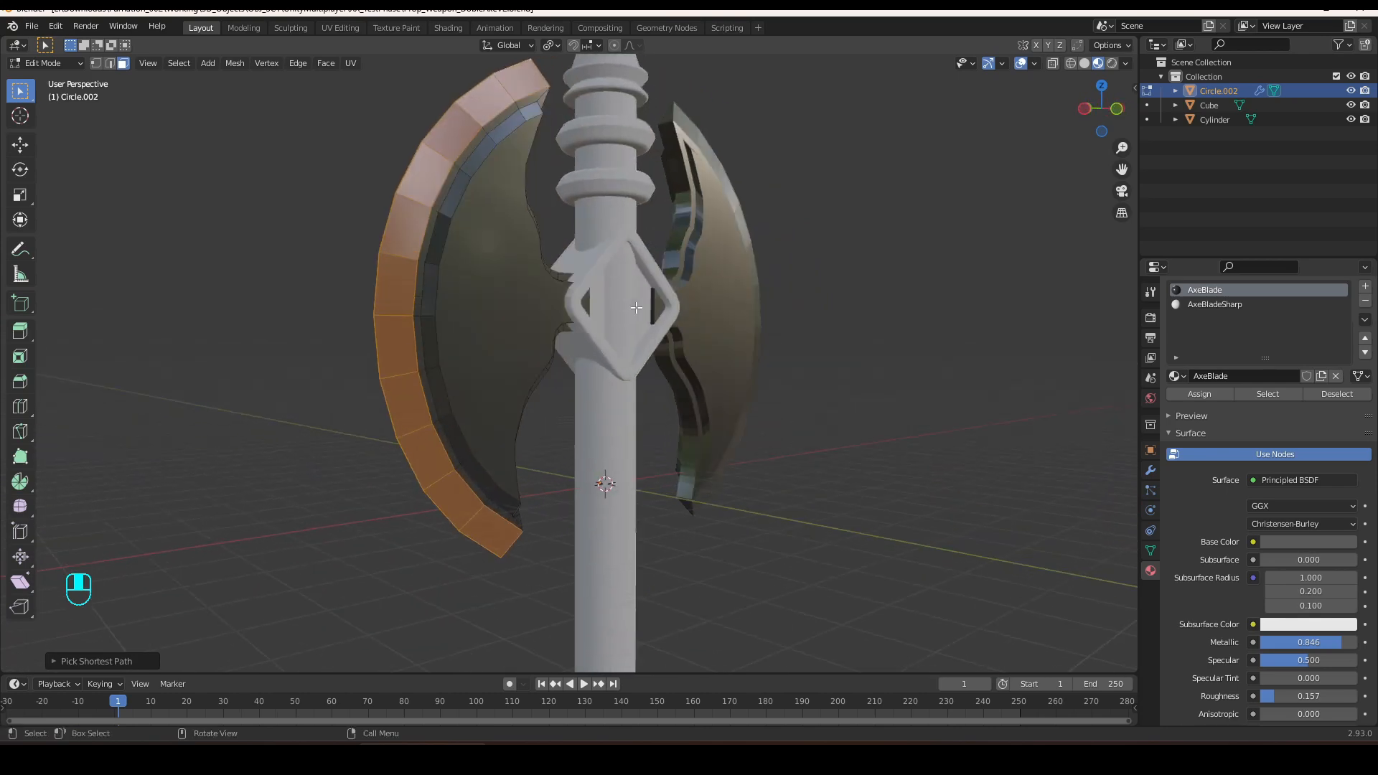
left_click(1218, 305)
left_click(1185, 394)
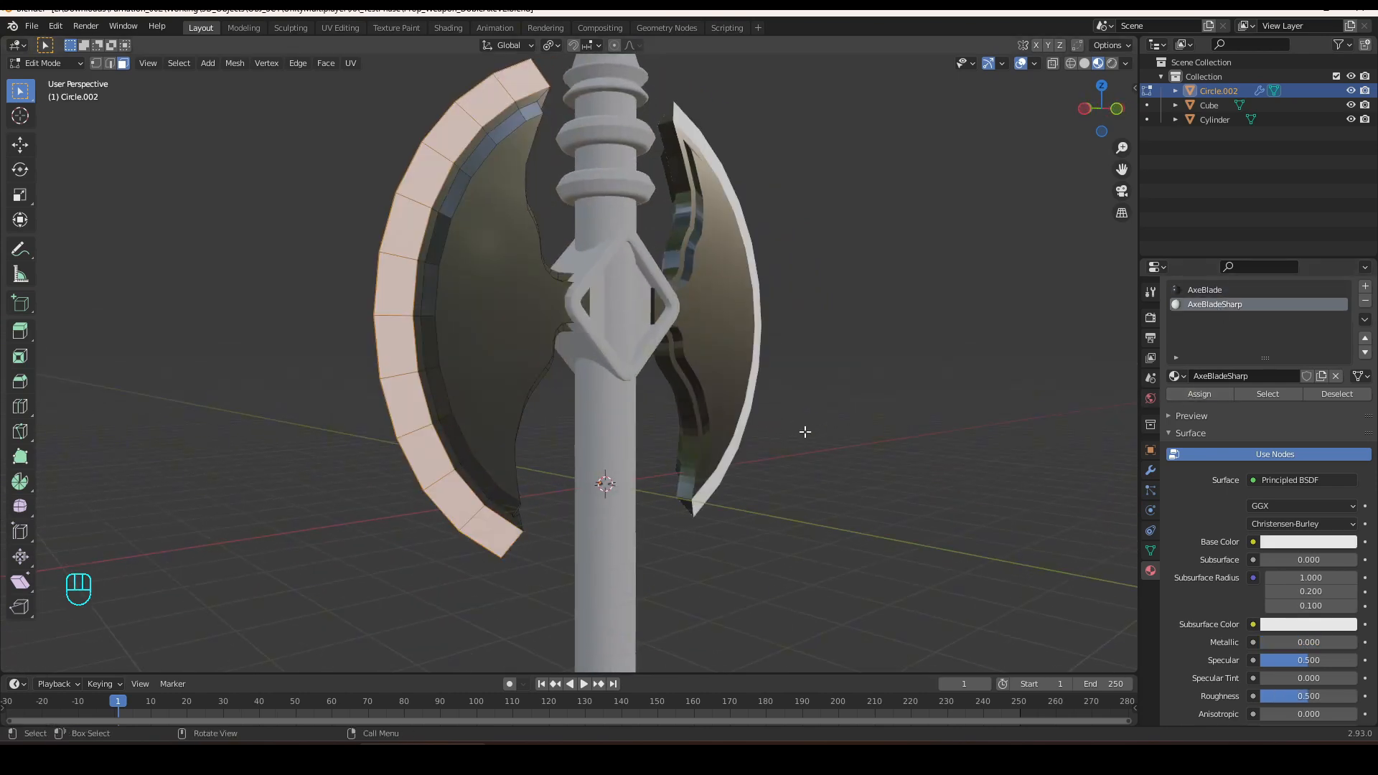
Set the AxeBladeSharp material to metallic 0.853 and roughness 0, and return to Object Mode.
middle_click_drag(805, 431, 769, 455)
scroll(768, 455, "down", 2)
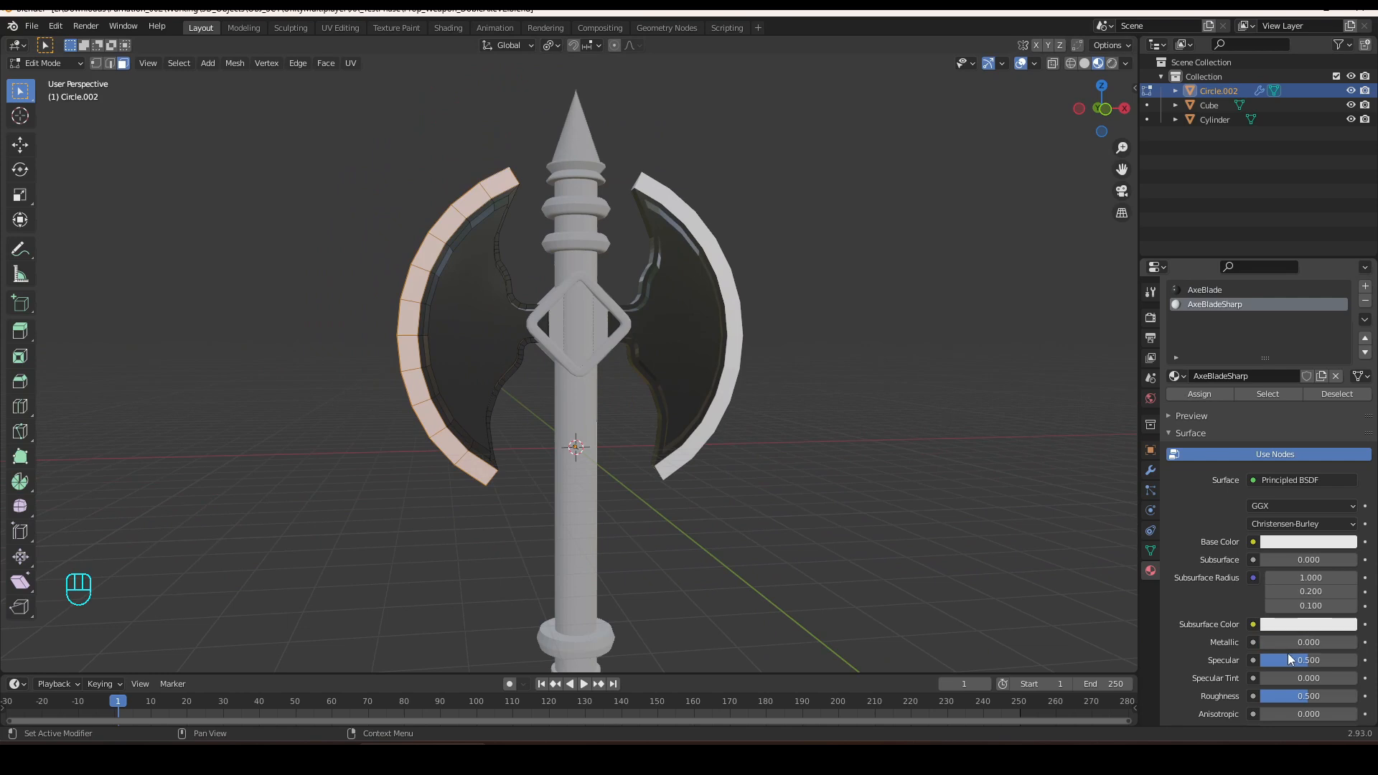
left_click_drag(1281, 648, 1335, 647)
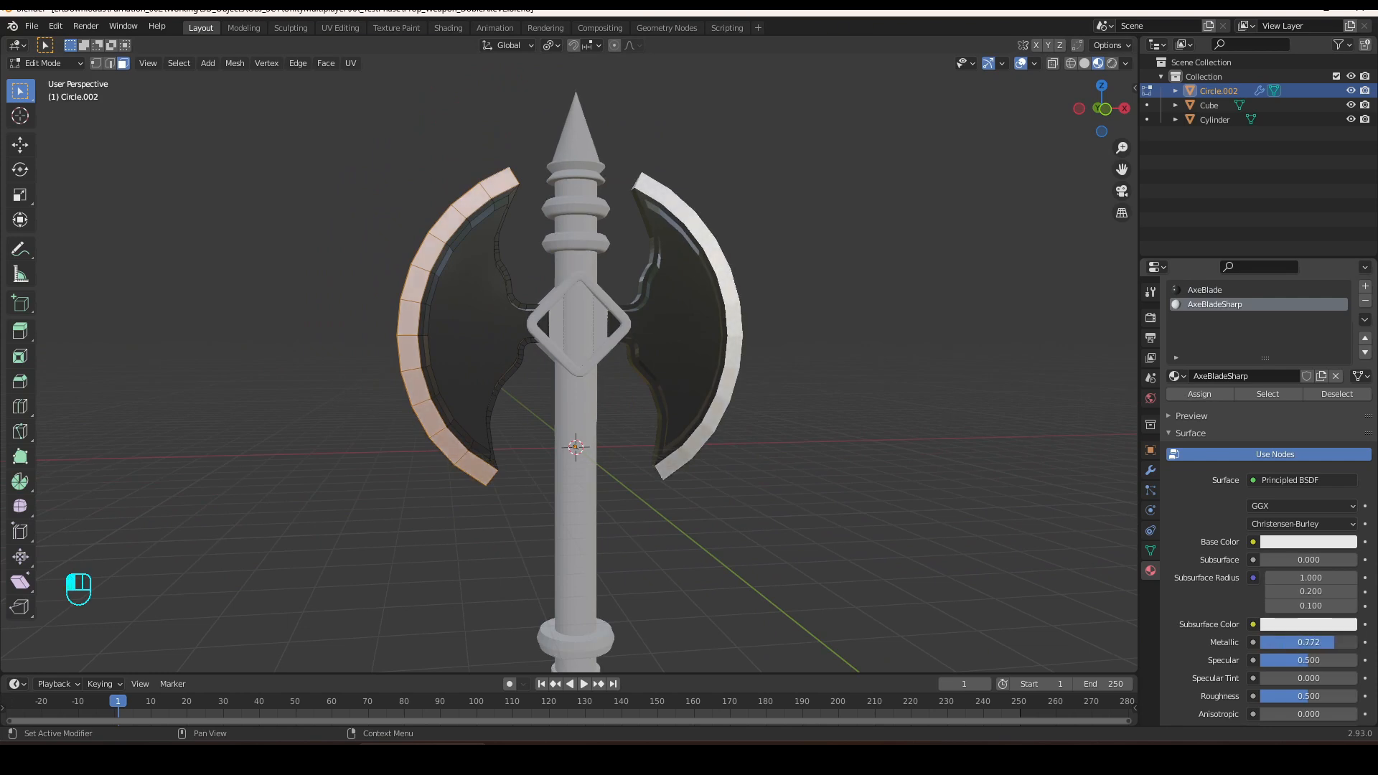
left_click_drag(1321, 697, 1227, 688)
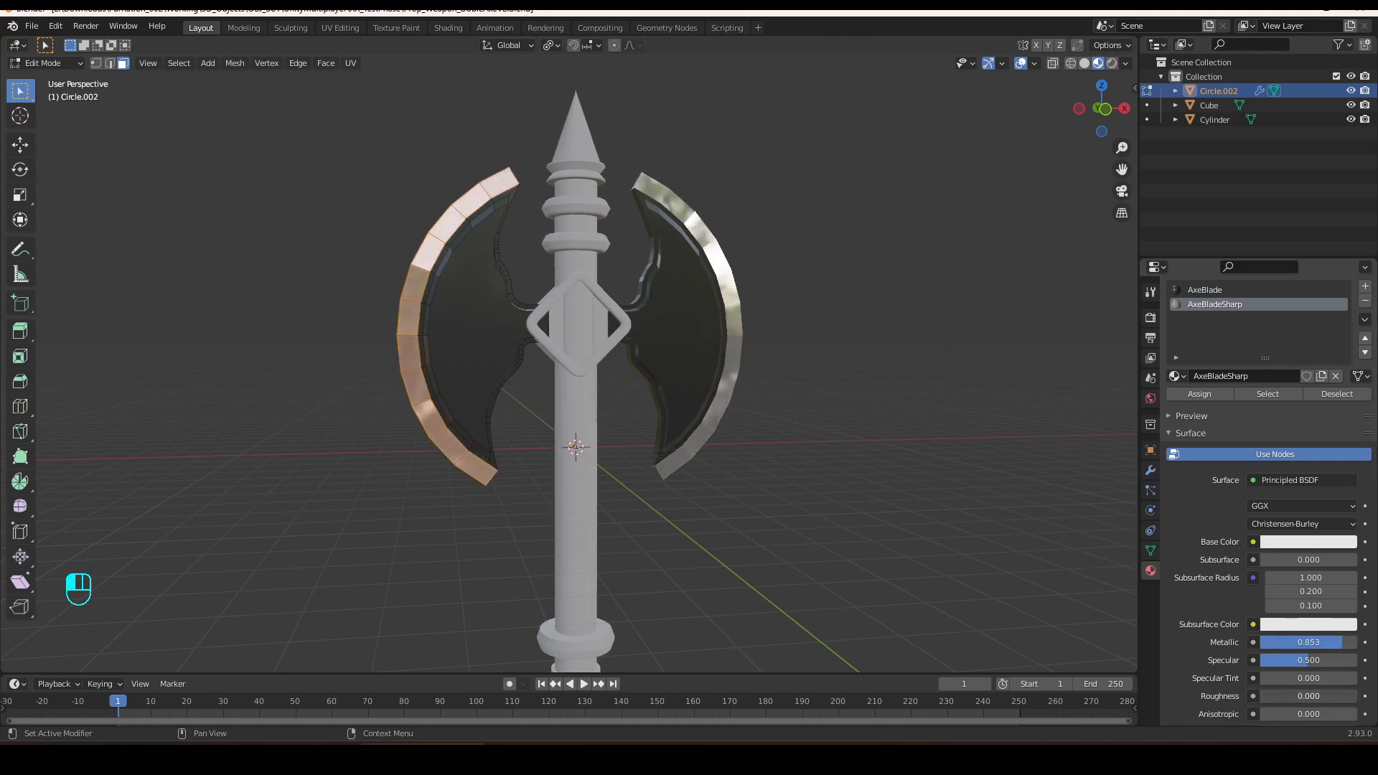
key("Tab")
Shade the blades smooth and enable Auto Smooth at 30° for their normals.
scroll(751, 502, "down", 2)
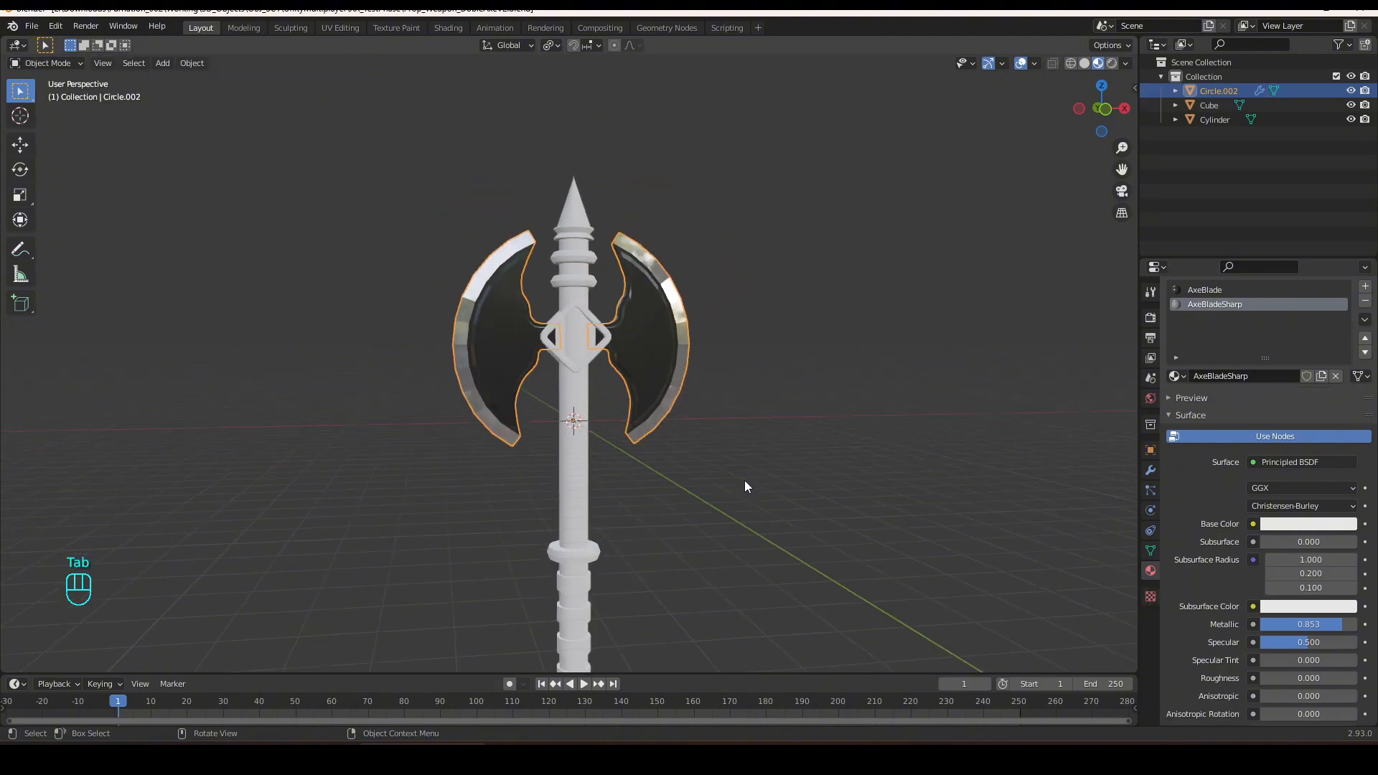
middle_click_drag(603, 421, 575, 393)
left_click(475, 318)
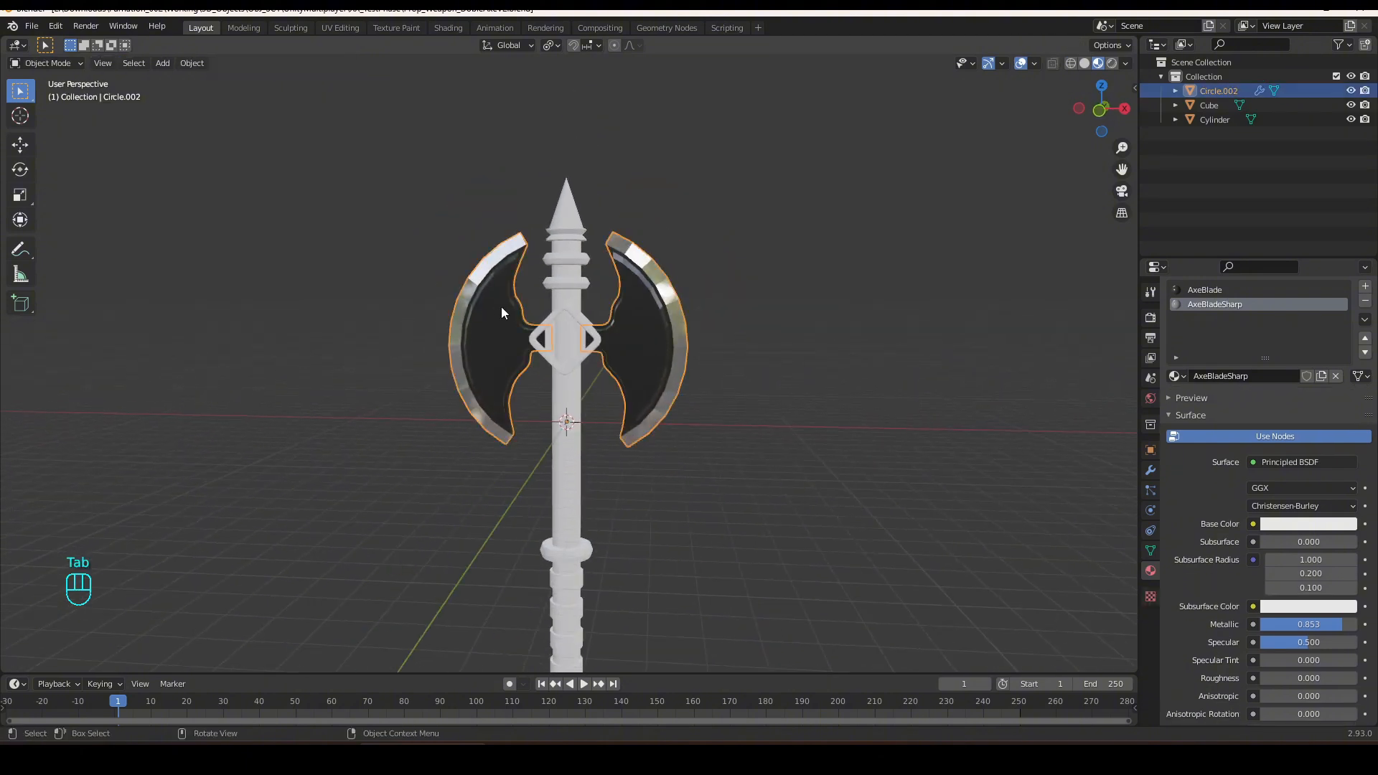
middle_click_drag(501, 307, 363, 222)
scroll(363, 221, "up", 2)
left_click(180, 63)
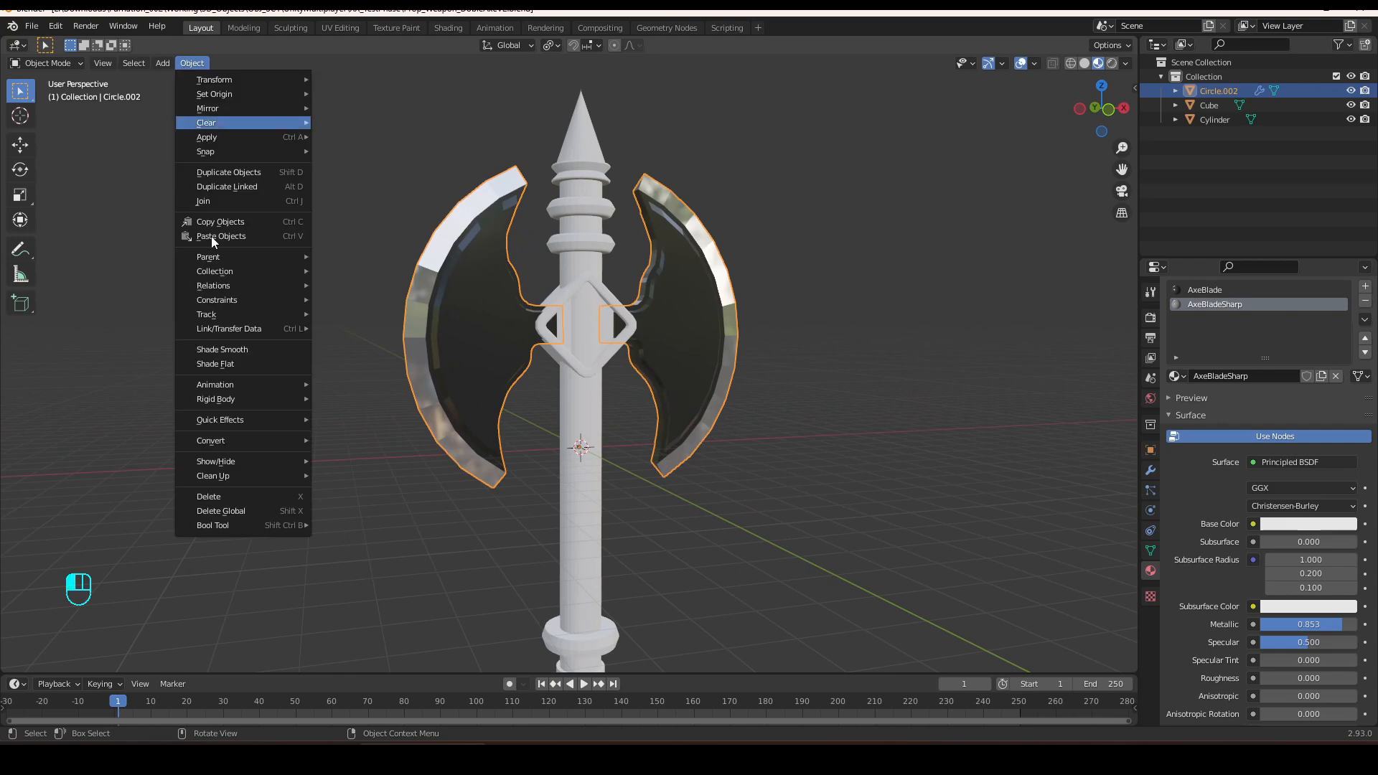
left_click(244, 350)
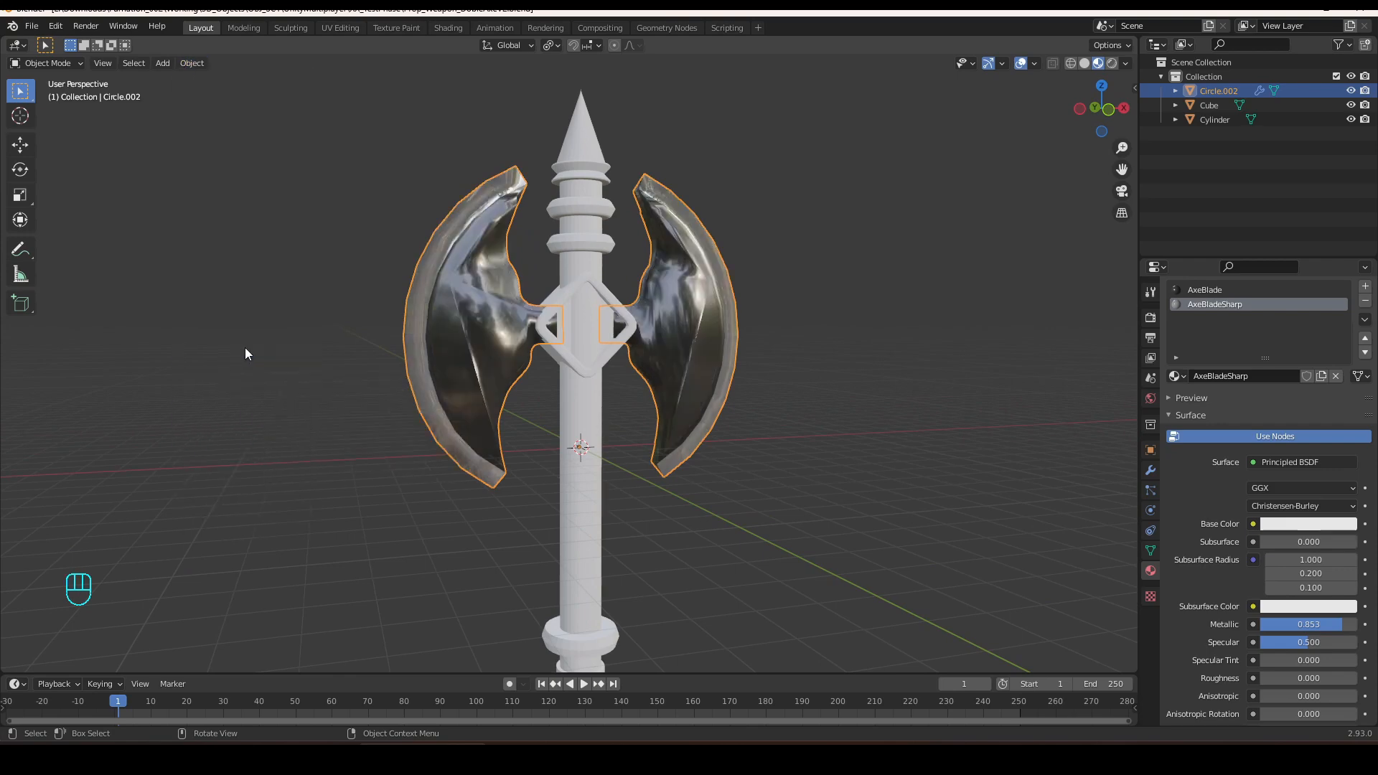
left_click(1151, 551)
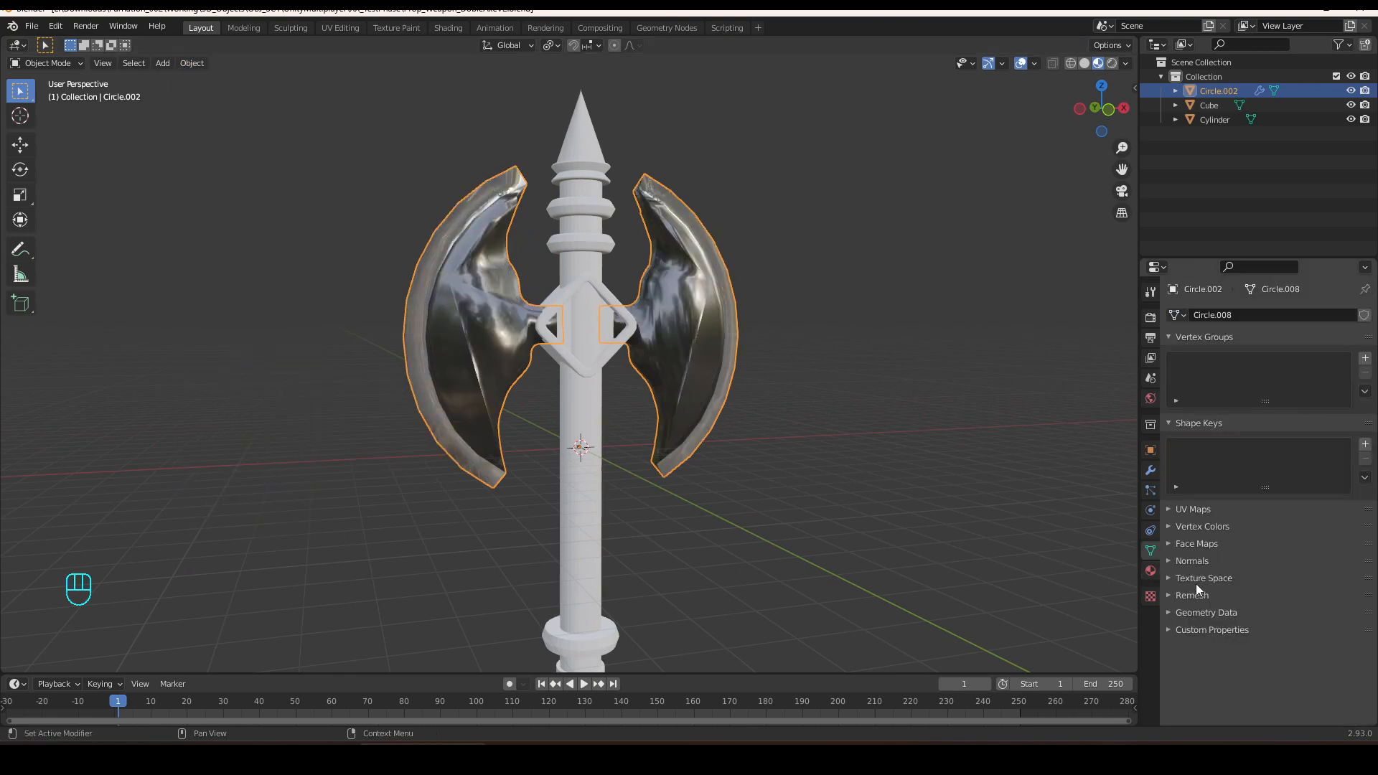
left_click(1193, 562)
left_click(1251, 582)
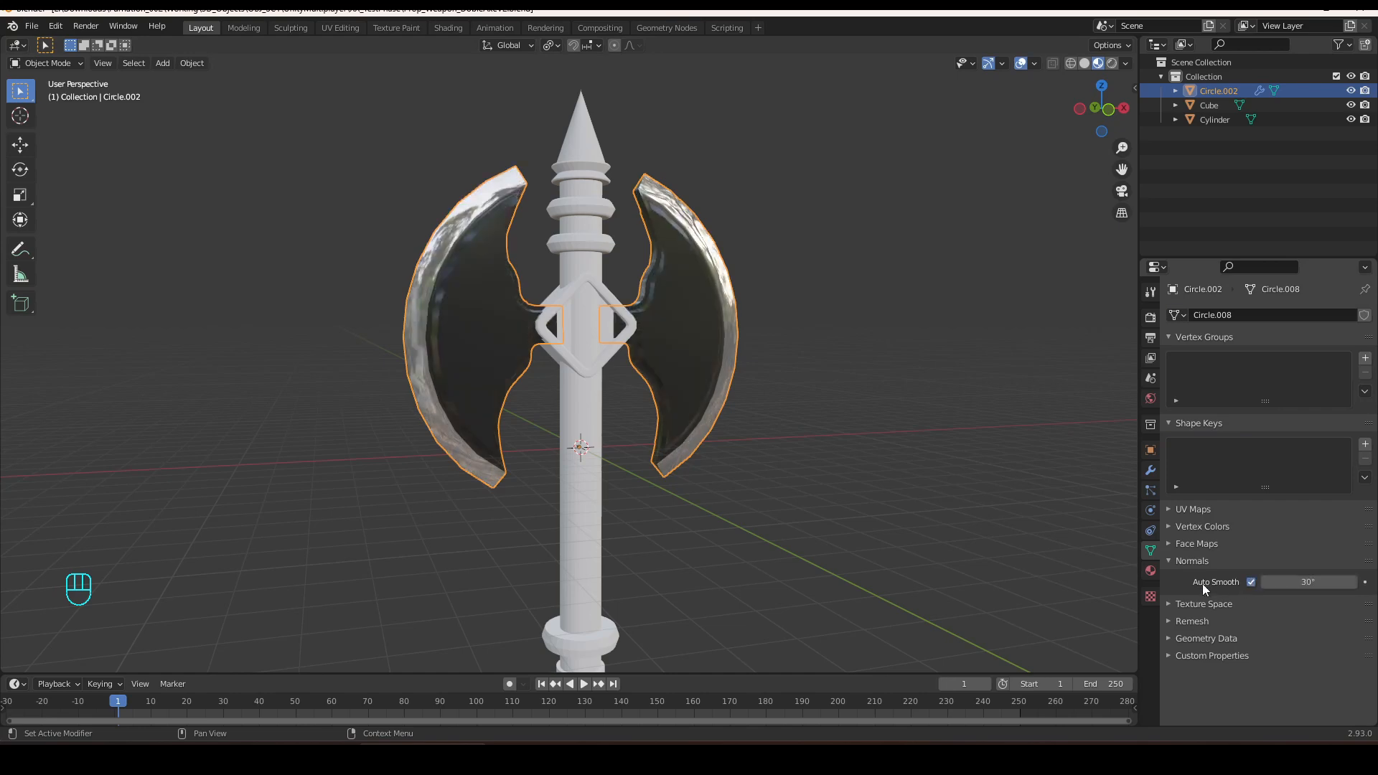
Select the edge loops bordering the blade's cutting-edge strip, mark them sharp, and return to Object Mode.
mouse_move(825, 500)
middle_mouse_down()
mouse_move(734, 510)
mouse_move(834, 489)
middle_mouse_up()
scroll(471, 351, "up", 2)
middle_click_drag(471, 351, 486, 305)
key("Tab")
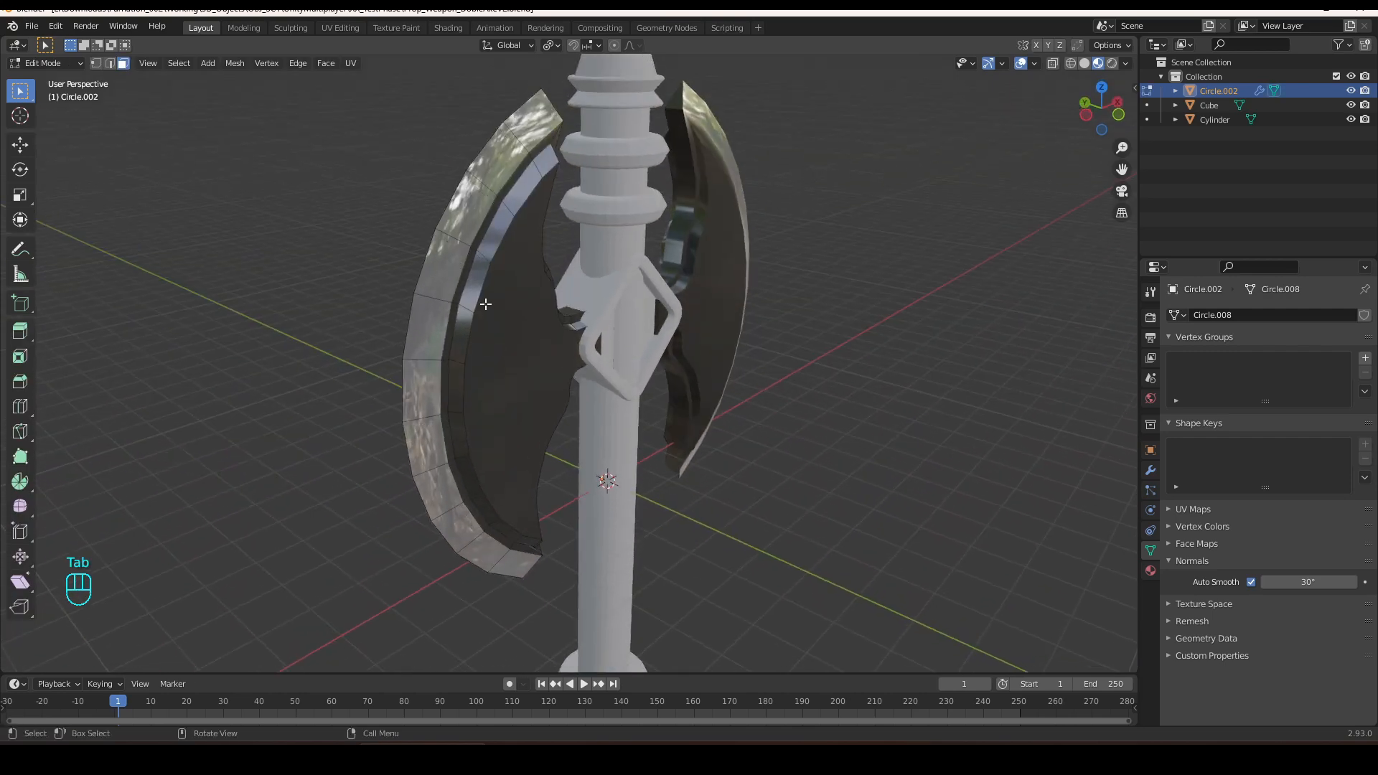
key("2")
middle_click_drag(481, 226, 643, 265)
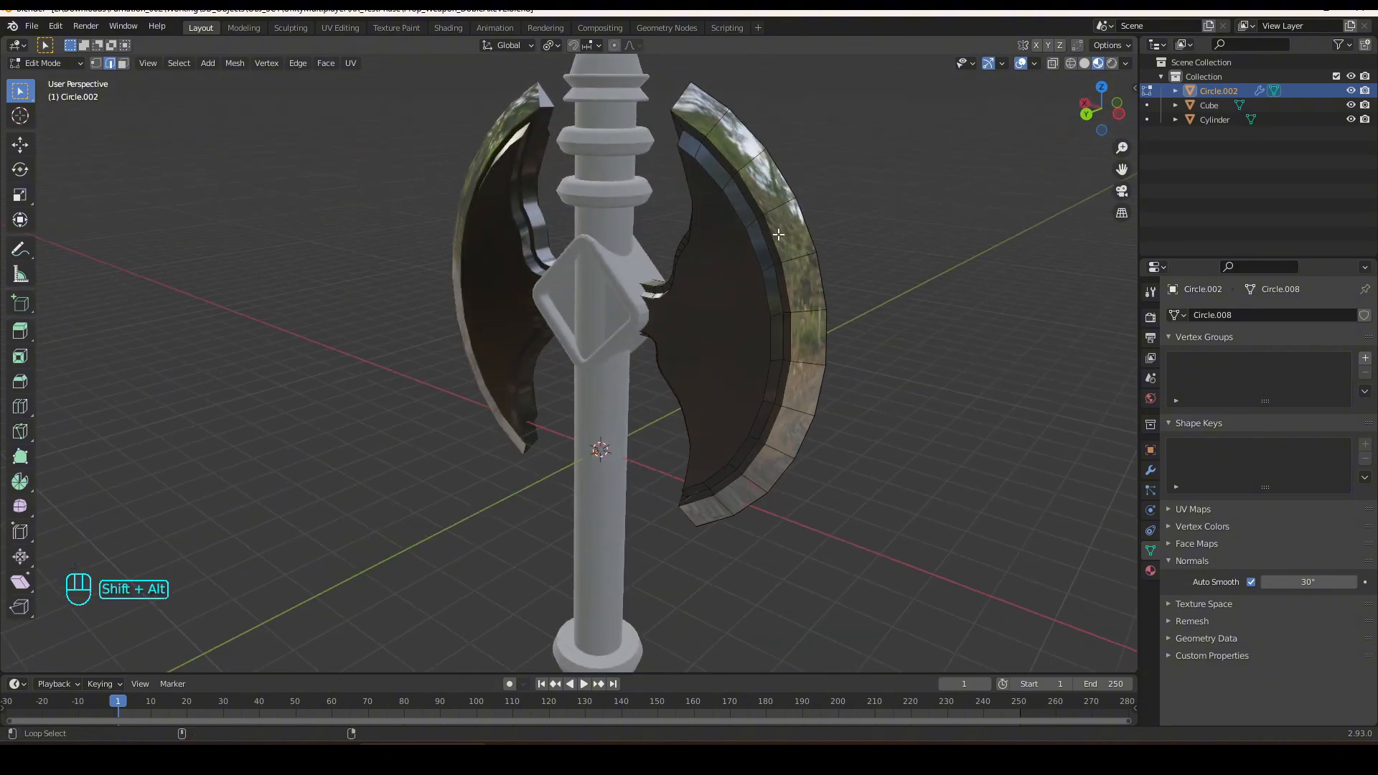
left_click(773, 236, "alt+shift")
left_click(809, 228, "alt+shift")
middle_click_drag(732, 273, 319, 292)
right_click(319, 291)
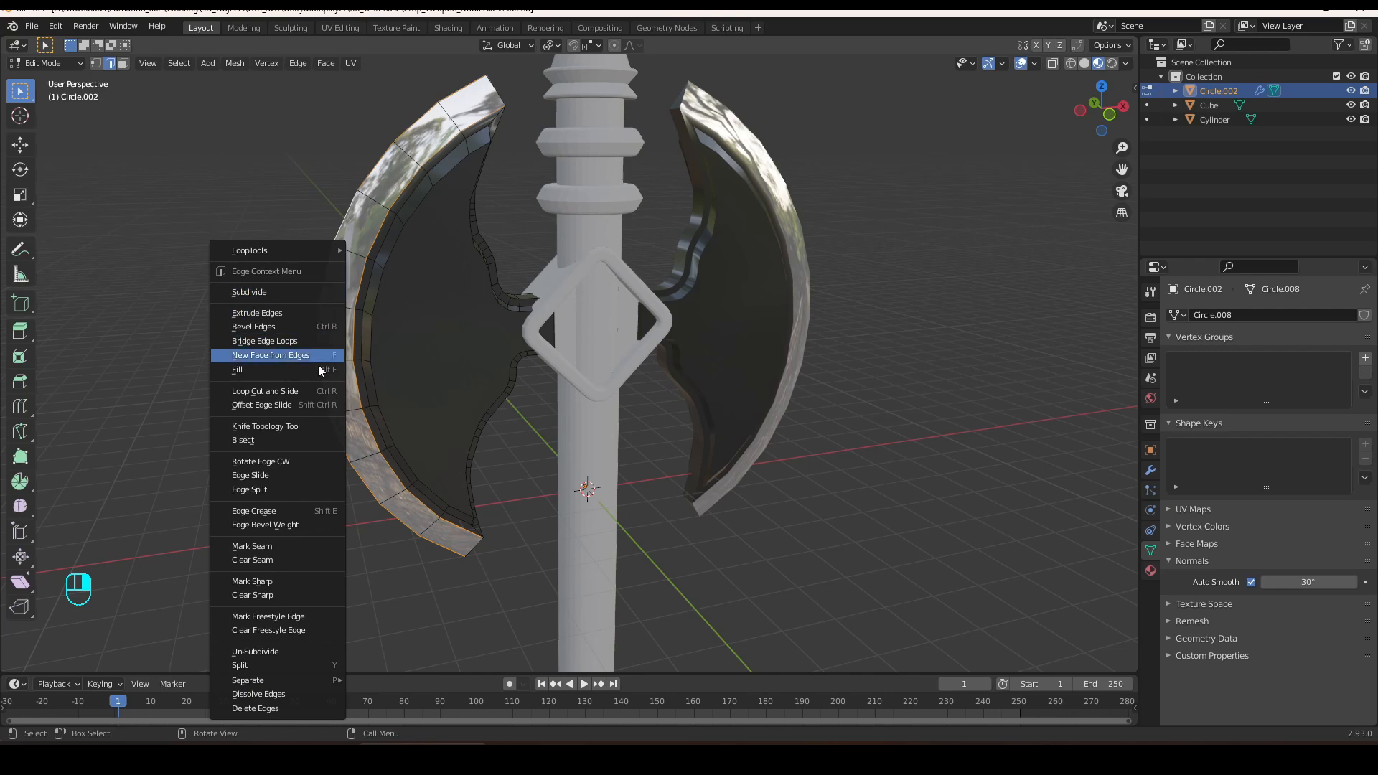
left_click(282, 583)
key("Tab")
middle_click_drag(710, 463, 703, 387)
scroll(638, 398, "down", 5)
scroll(704, 387, "up", 1)
Lighten the AxeBlade material's base color to a value of 0.173.
left_click(1151, 571)
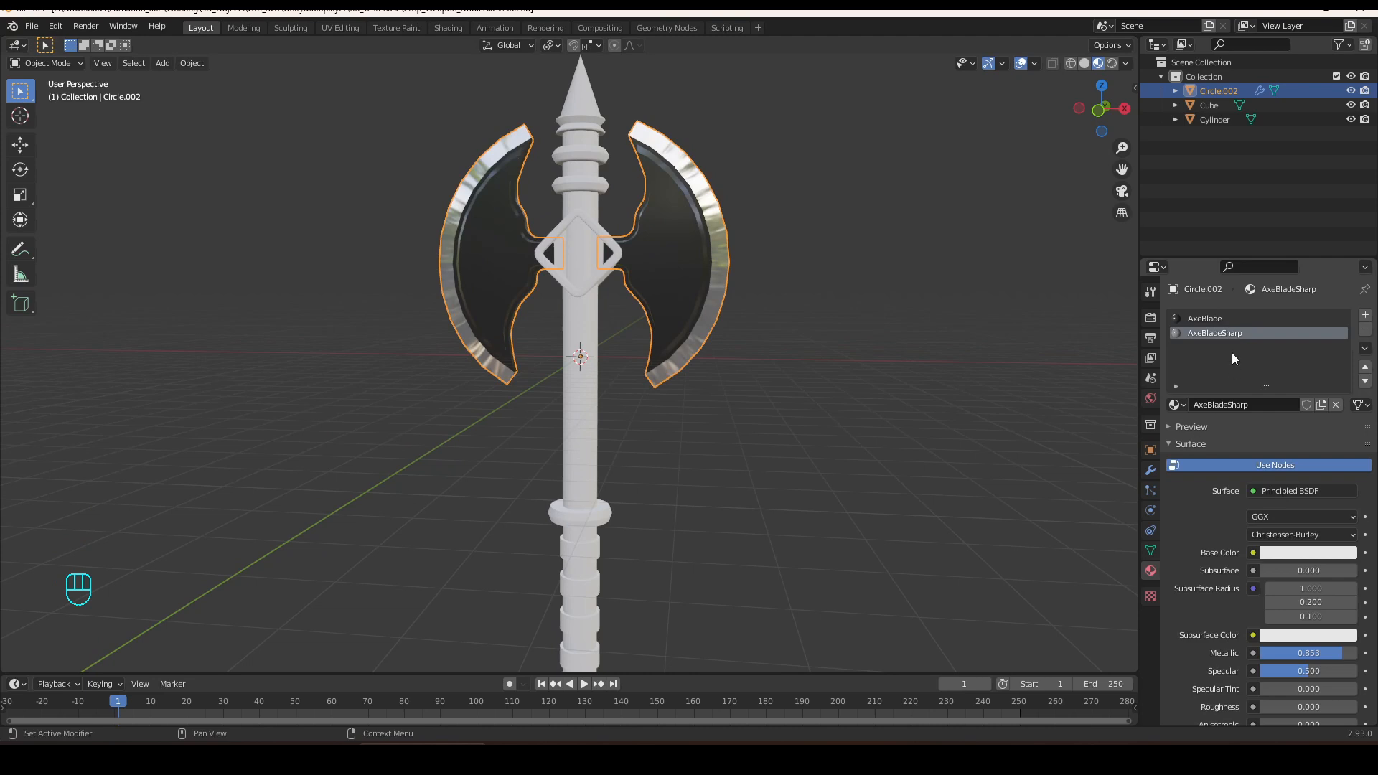
left_click(1221, 319)
left_click(1316, 550)
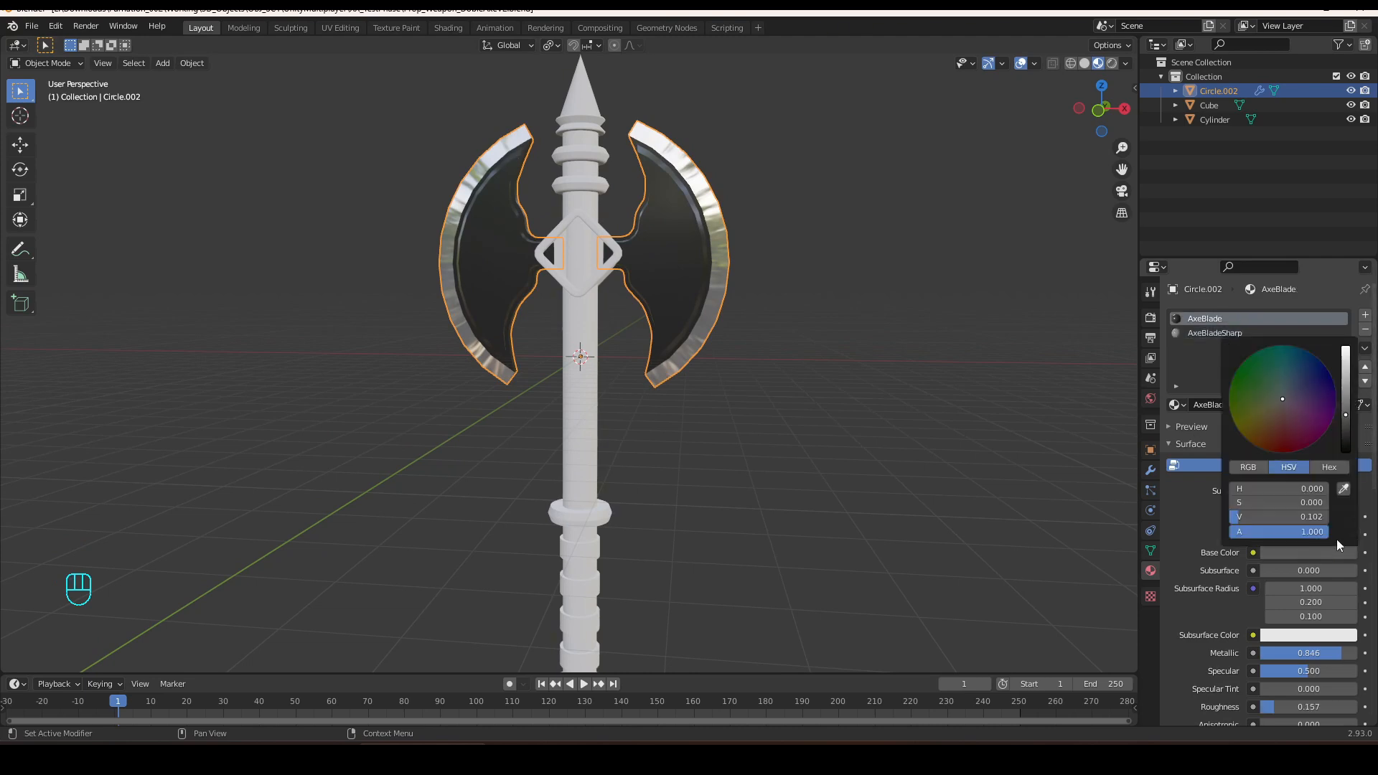
left_click_drag(1352, 410, 1347, 407)
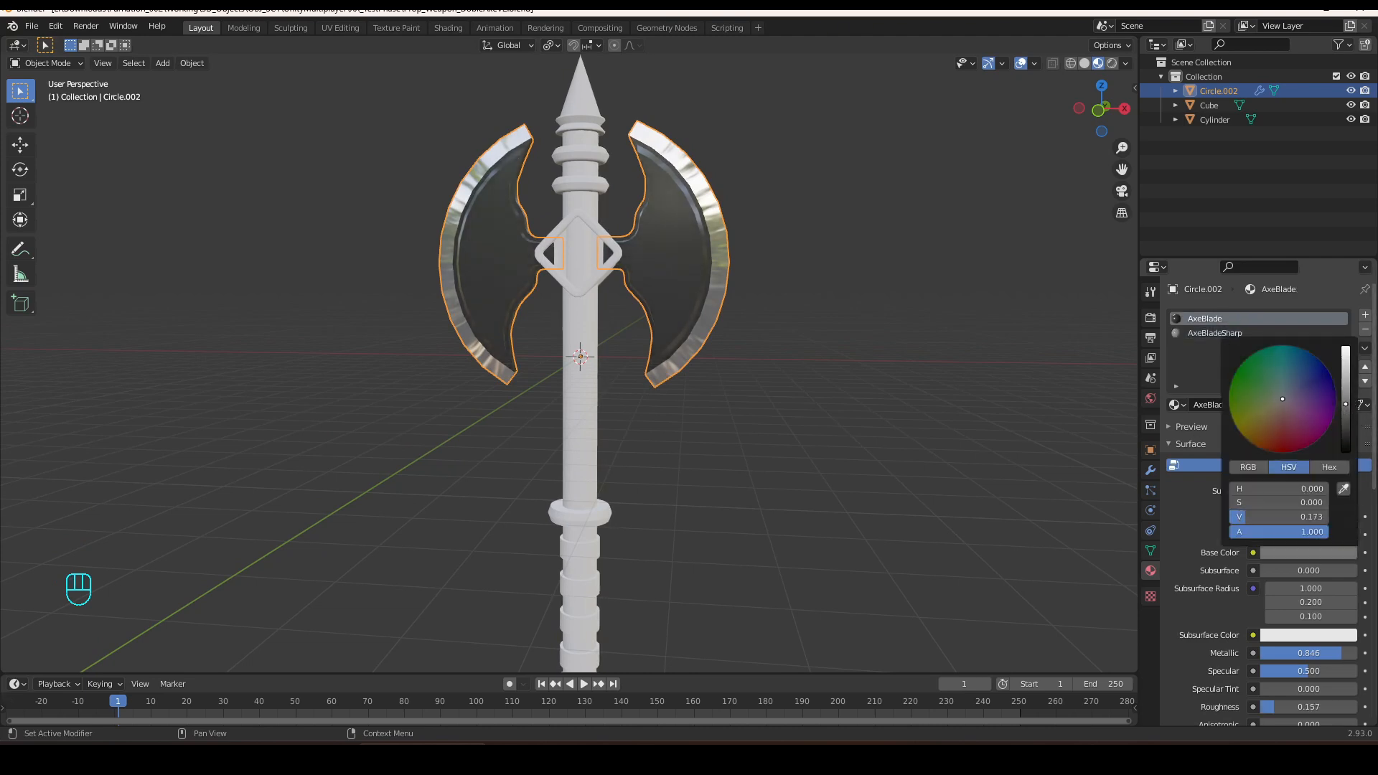
Create a new material on the handle cylinder and rename it GripA.
mouse_move(730, 497)
middle_mouse_down()
mouse_move(762, 502)
mouse_move(740, 472)
middle_mouse_up()
left_click(591, 422)
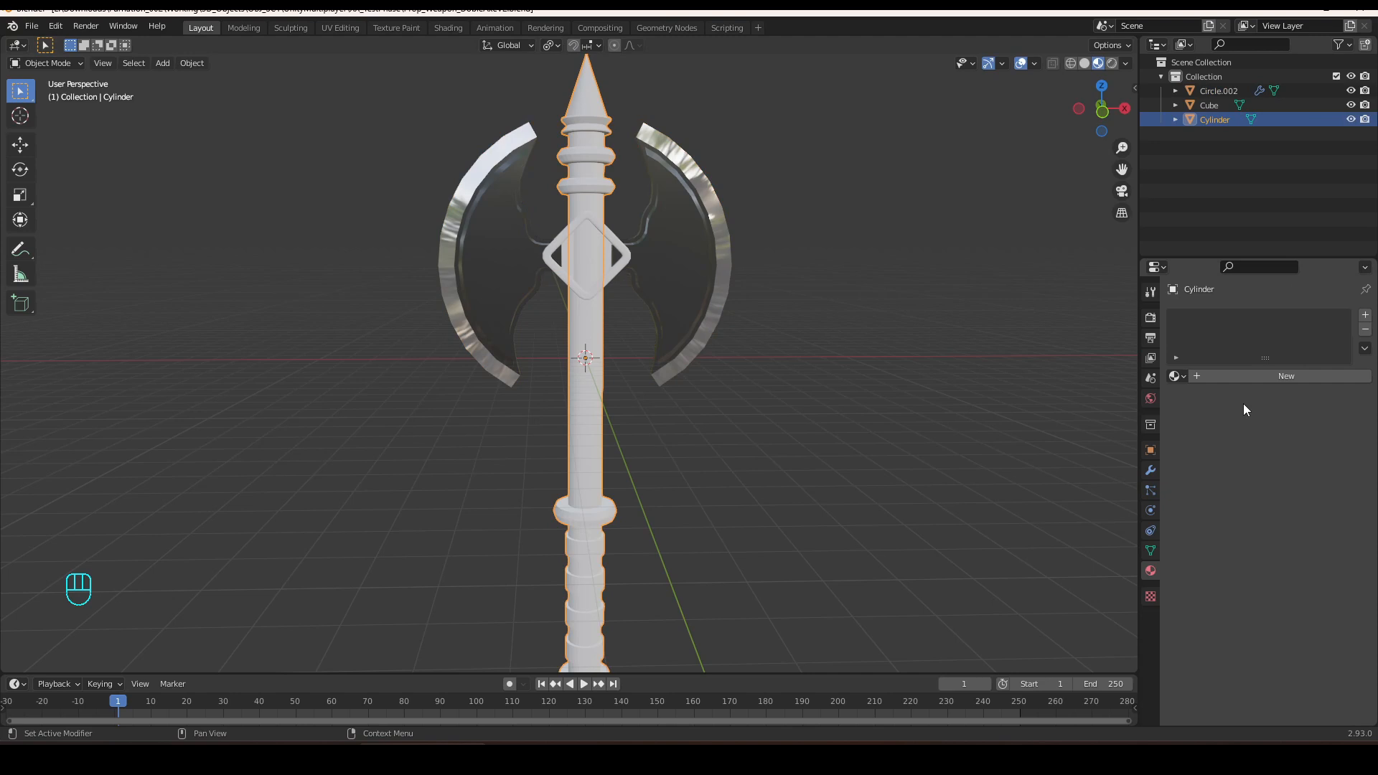
left_click(1257, 379)
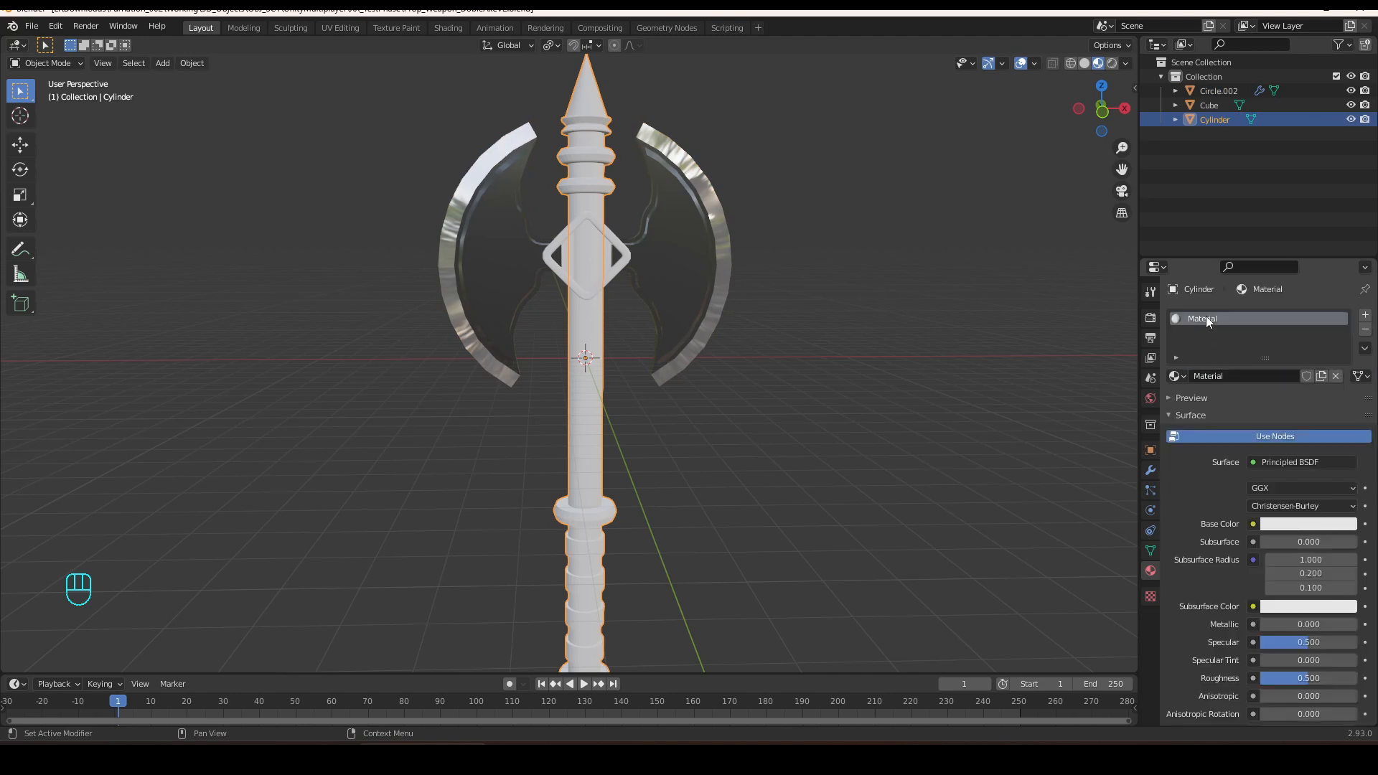
double_click(1206, 318)
type("GripA")
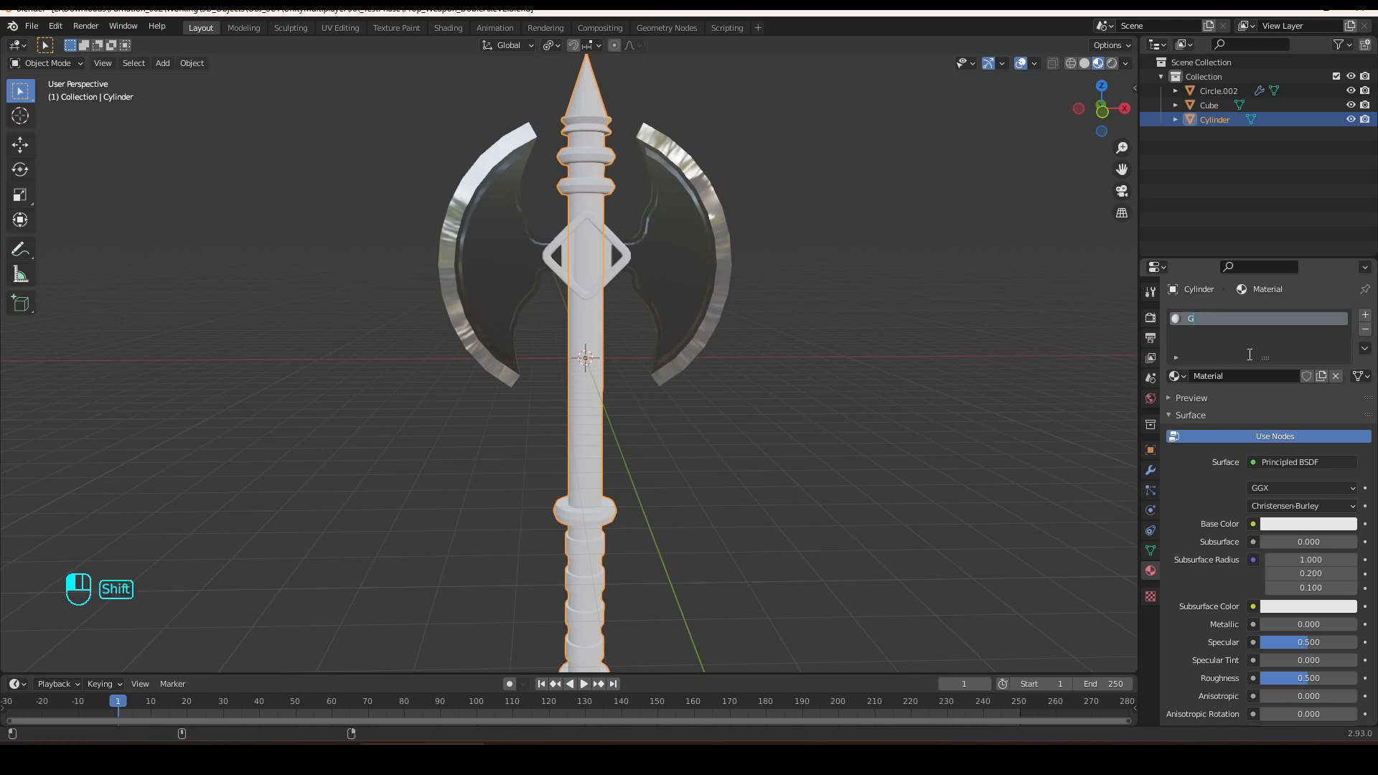
key("Return")
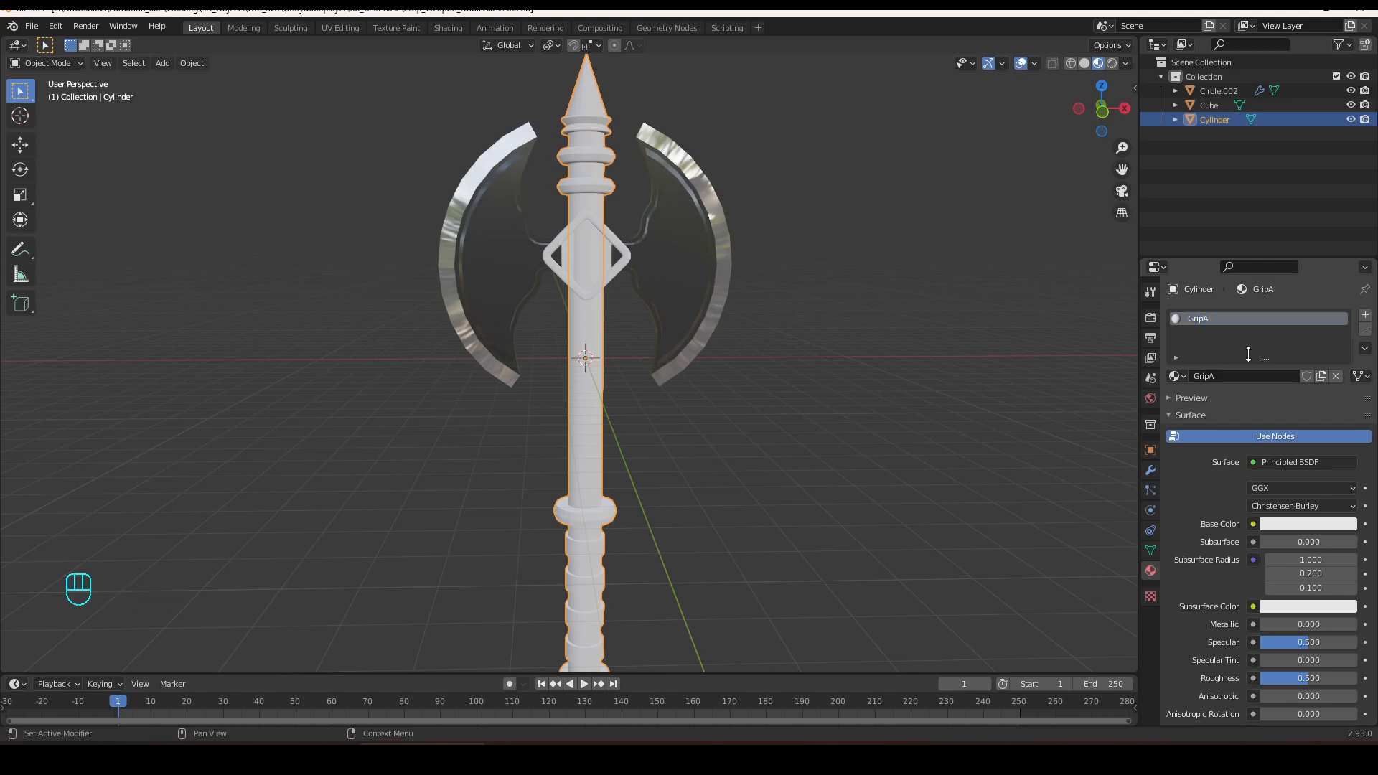
Give GripA a dark gray base color of value about 0.133, metallic 0.853, and roughness 0.324.
left_click(1308, 523)
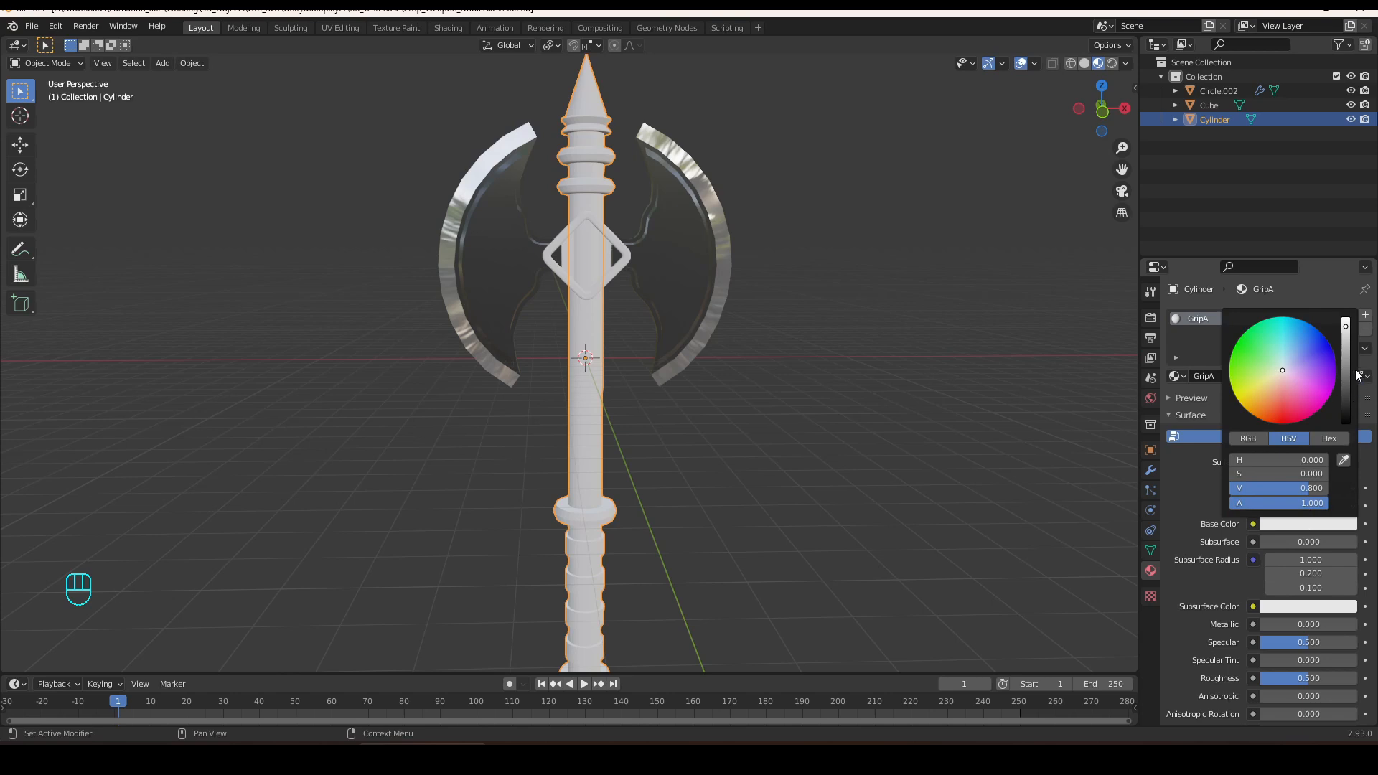
left_click_drag(1347, 329, 1346, 381)
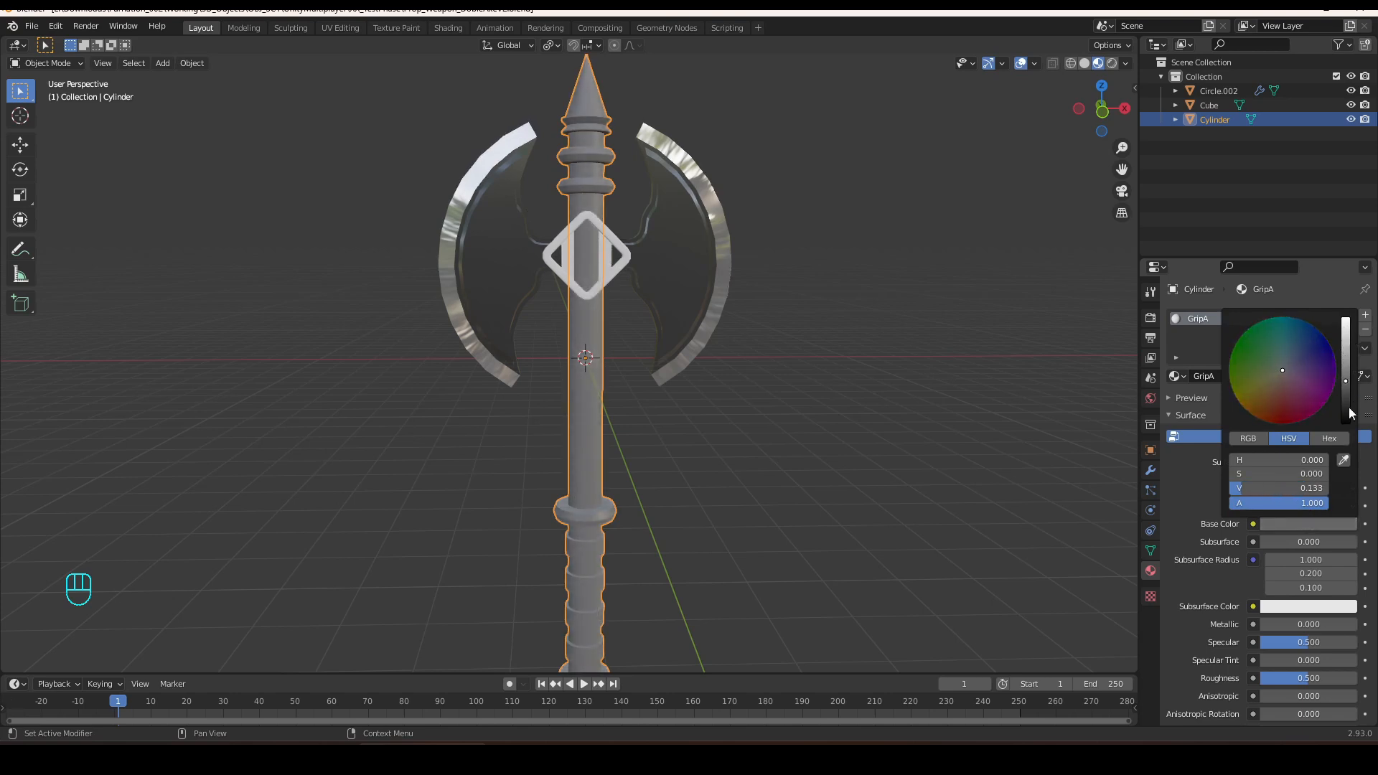
left_click_drag(1268, 623, 1342, 624)
left_click_drag(1309, 678, 1292, 678)
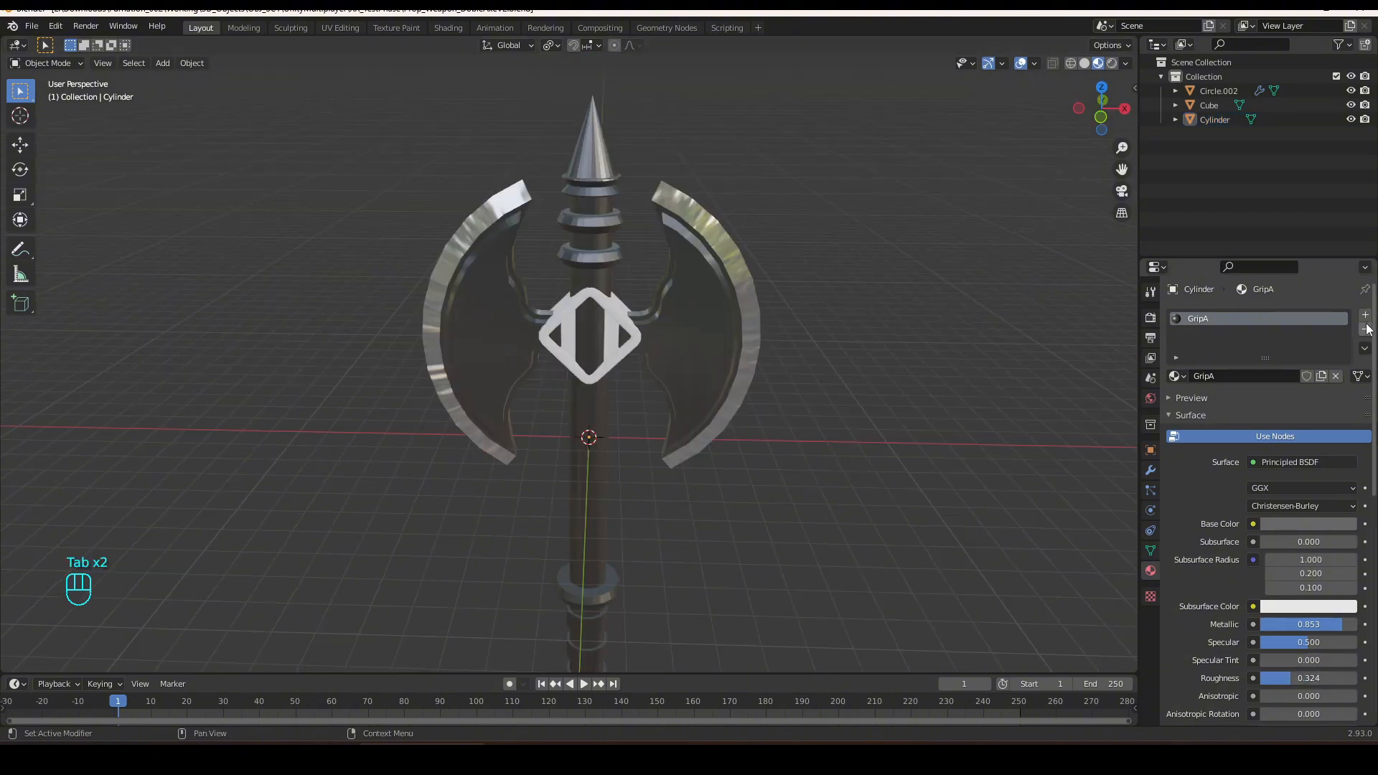
Add a second material slot to the handle with a new material named GripB.
left_click(1366, 315)
left_click(1251, 404)
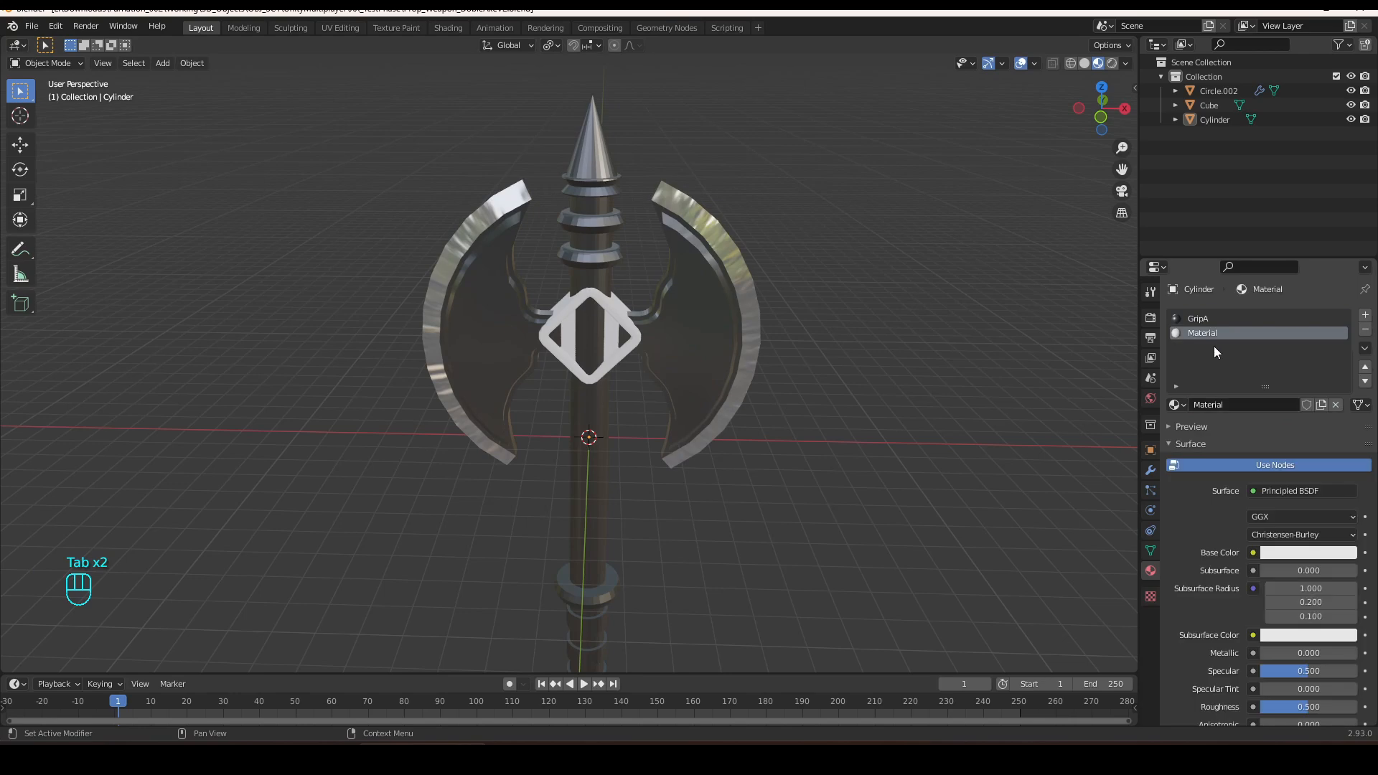
type("G")
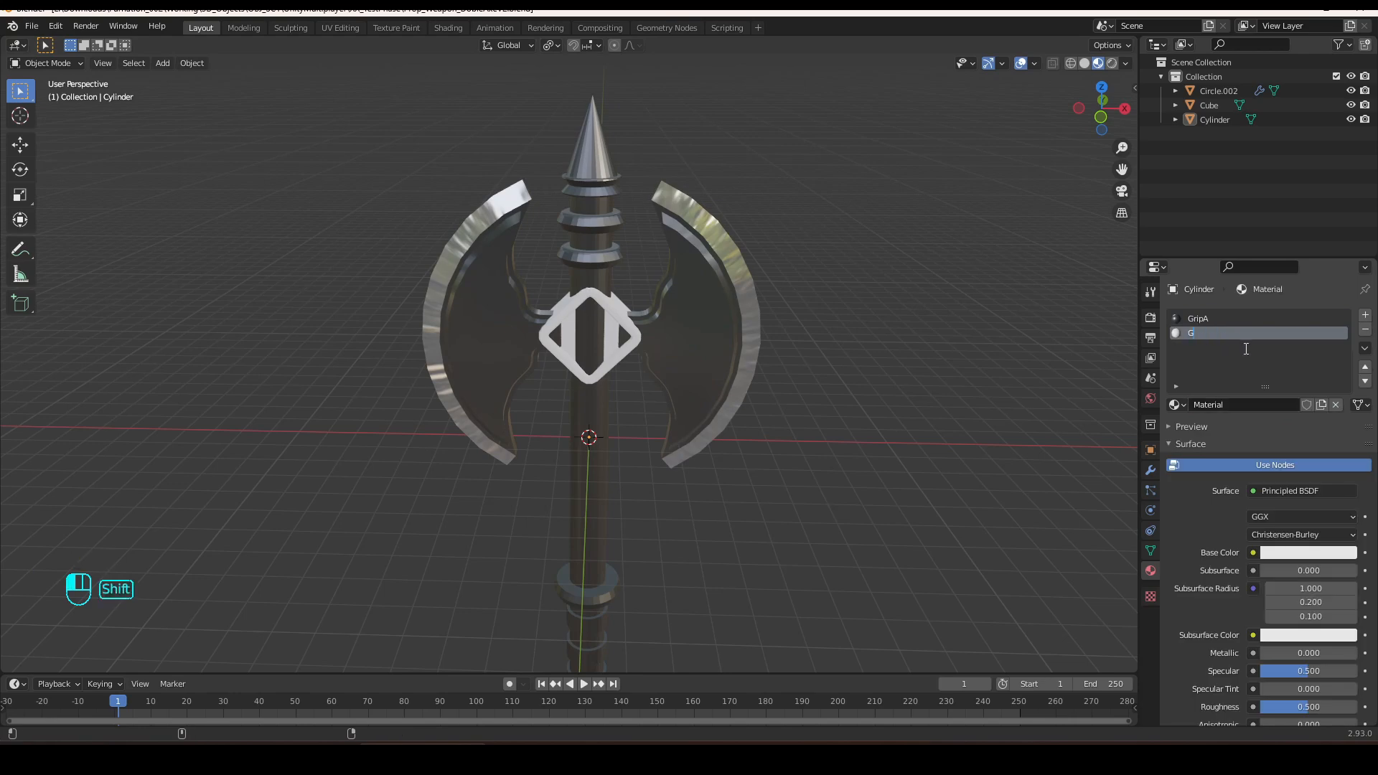
type("ripB")
key("Return")
scroll(453, 197, "up", 1)
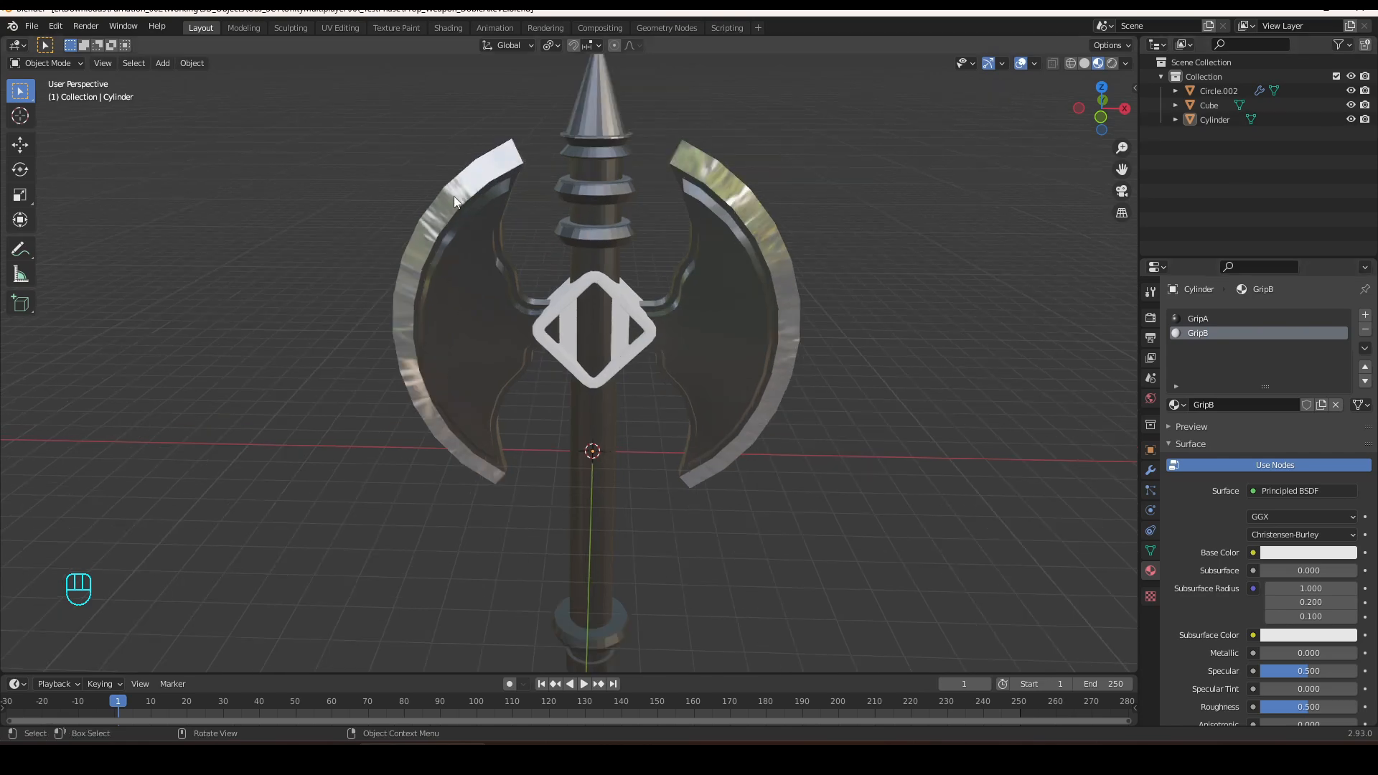
Open the handle cylinder's mesh for editing and switch to face selection.
middle_click_drag(638, 174, 618, 224, "shift")
scroll(601, 231, "up", 2)
left_click(598, 231)
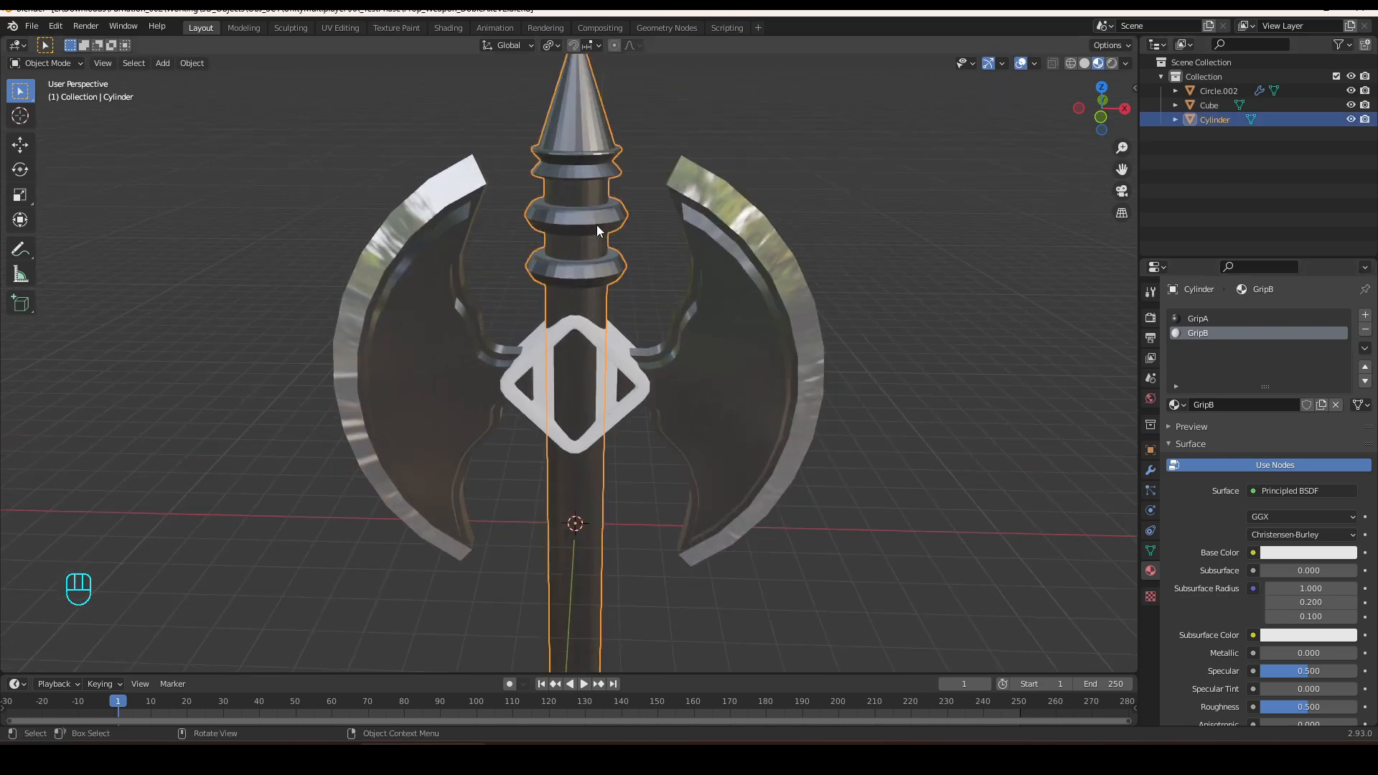
key("Tab")
scroll(596, 227, "up", 3)
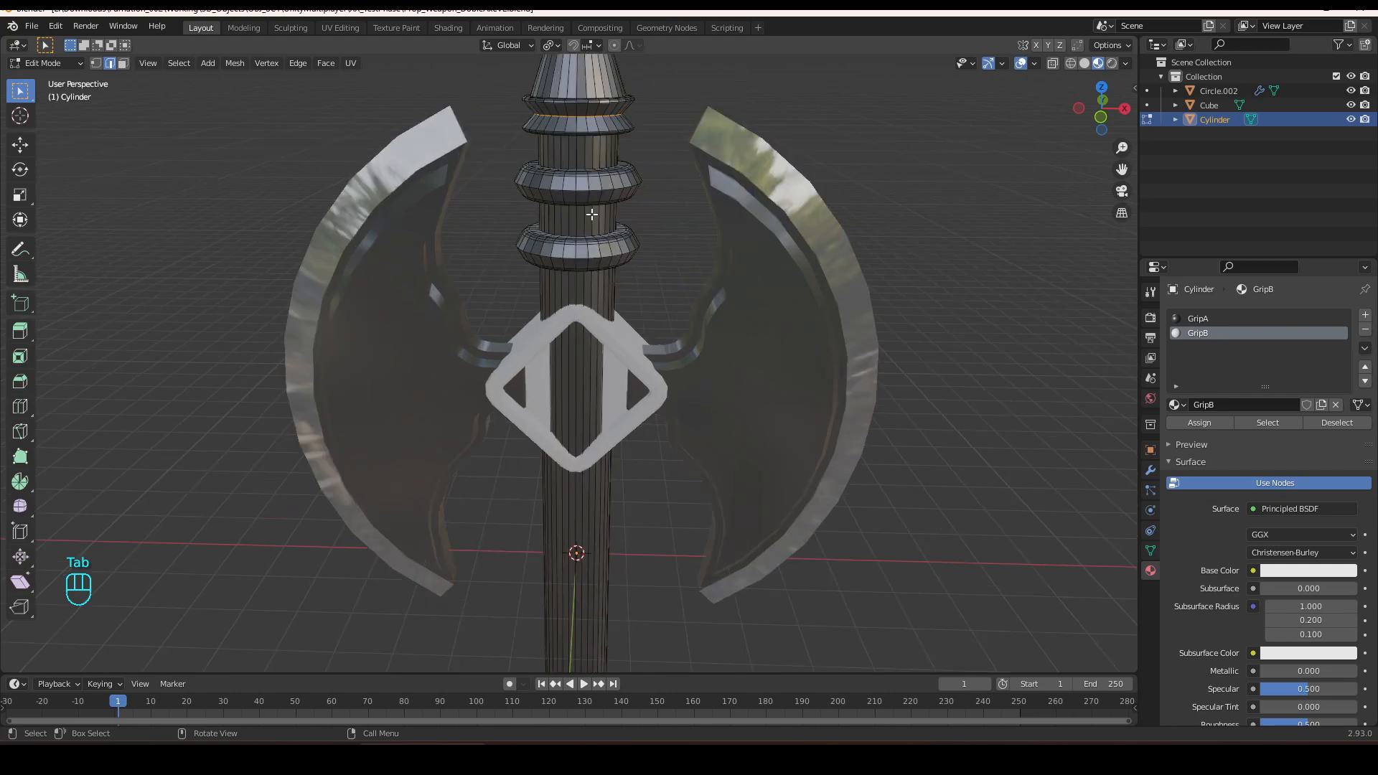
scroll(582, 174, "down", 2)
scroll(593, 147, "up", 1)
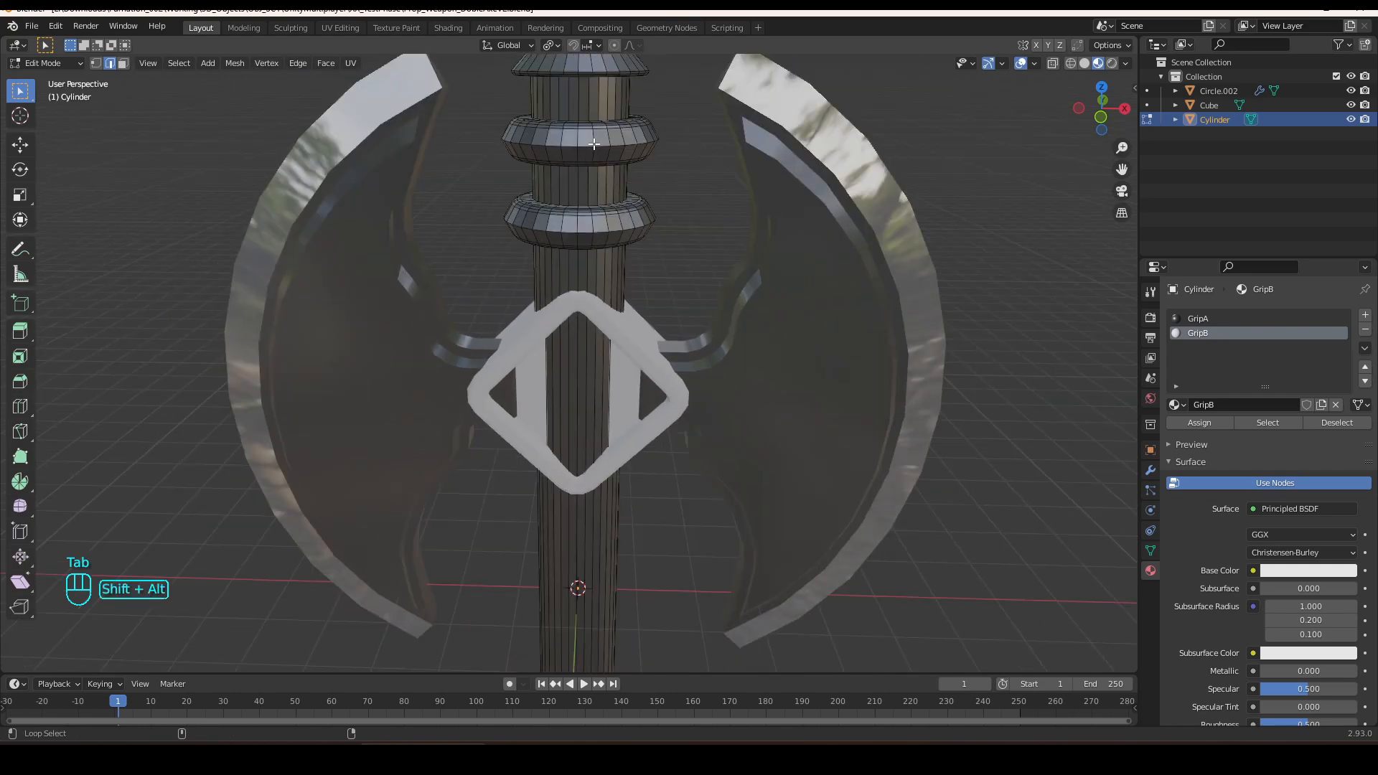
left_click(588, 141, "alt+shift")
key("3")
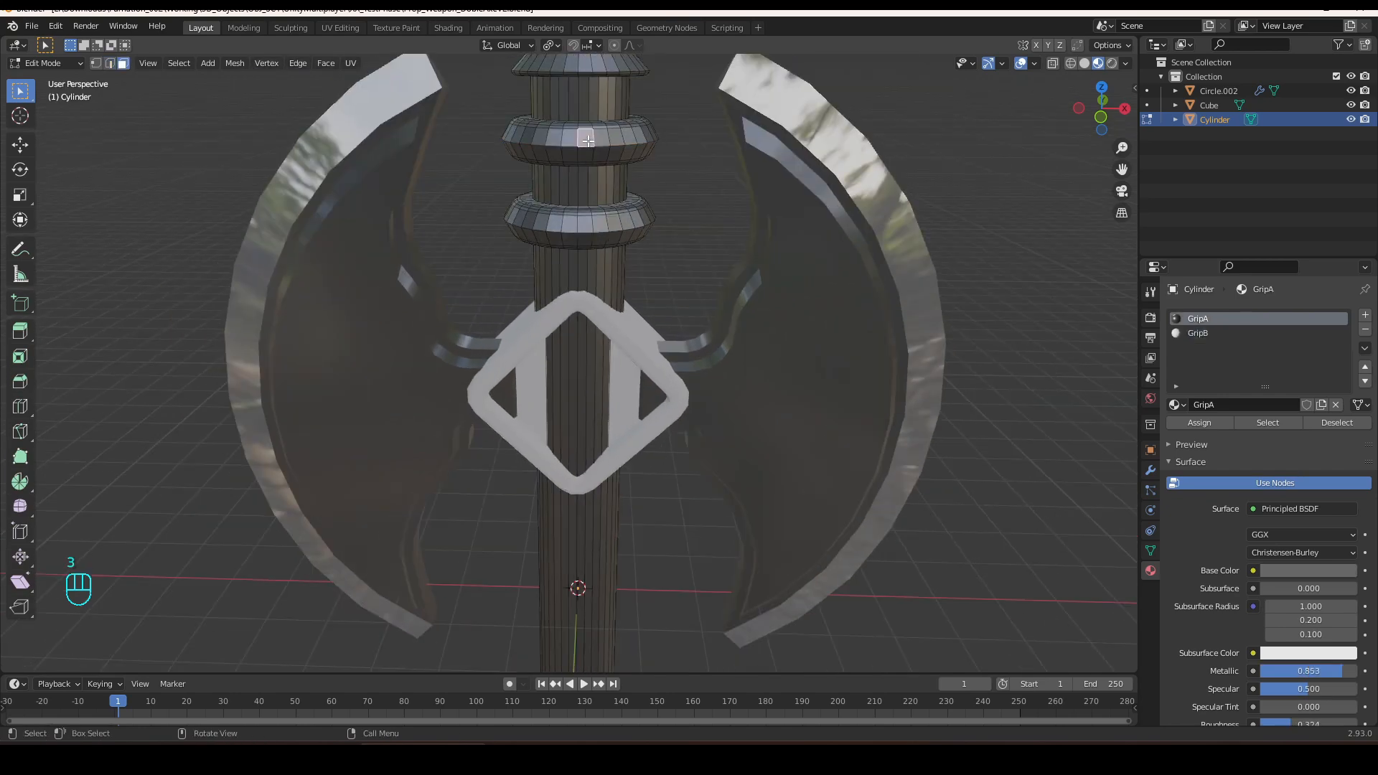
Assign the GripB material to all faces of the two raised rings above the diamond block.
left_click(589, 141, "alt+shift")
left_click(590, 155, "alt+shift")
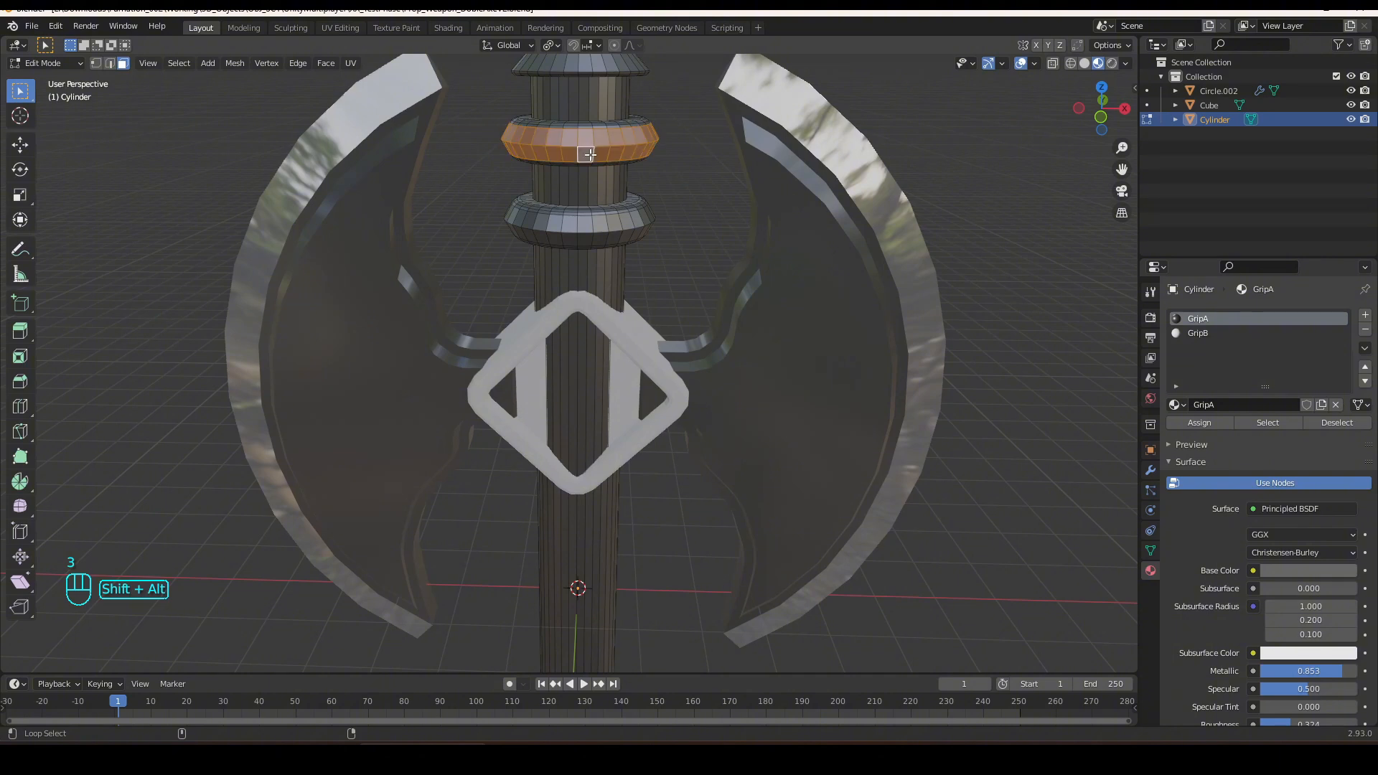
left_click(591, 221, "alt+shift")
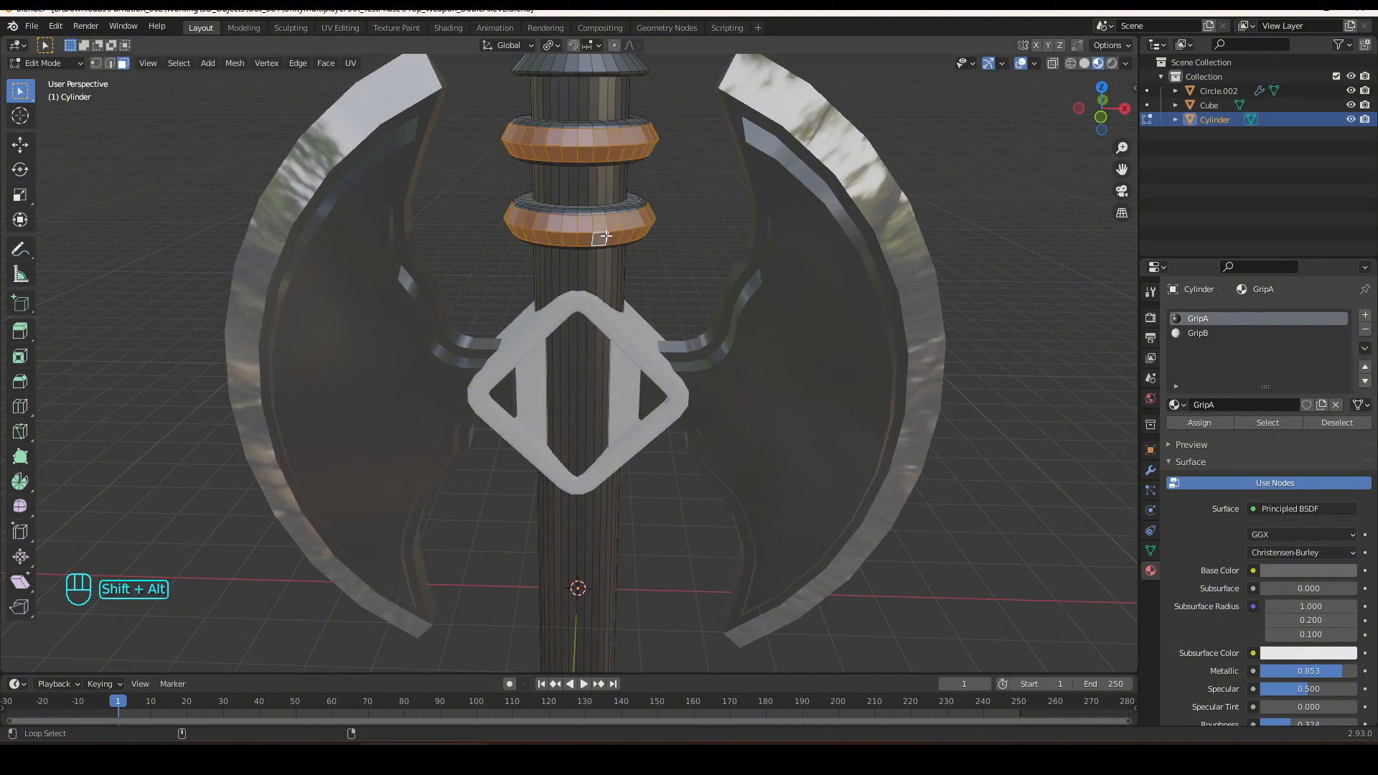
key("ctrl+KP_Add")
key("ctrl+KP_Add")
key("ctrl+KP_Add")
key("ctrl+KP_Add")
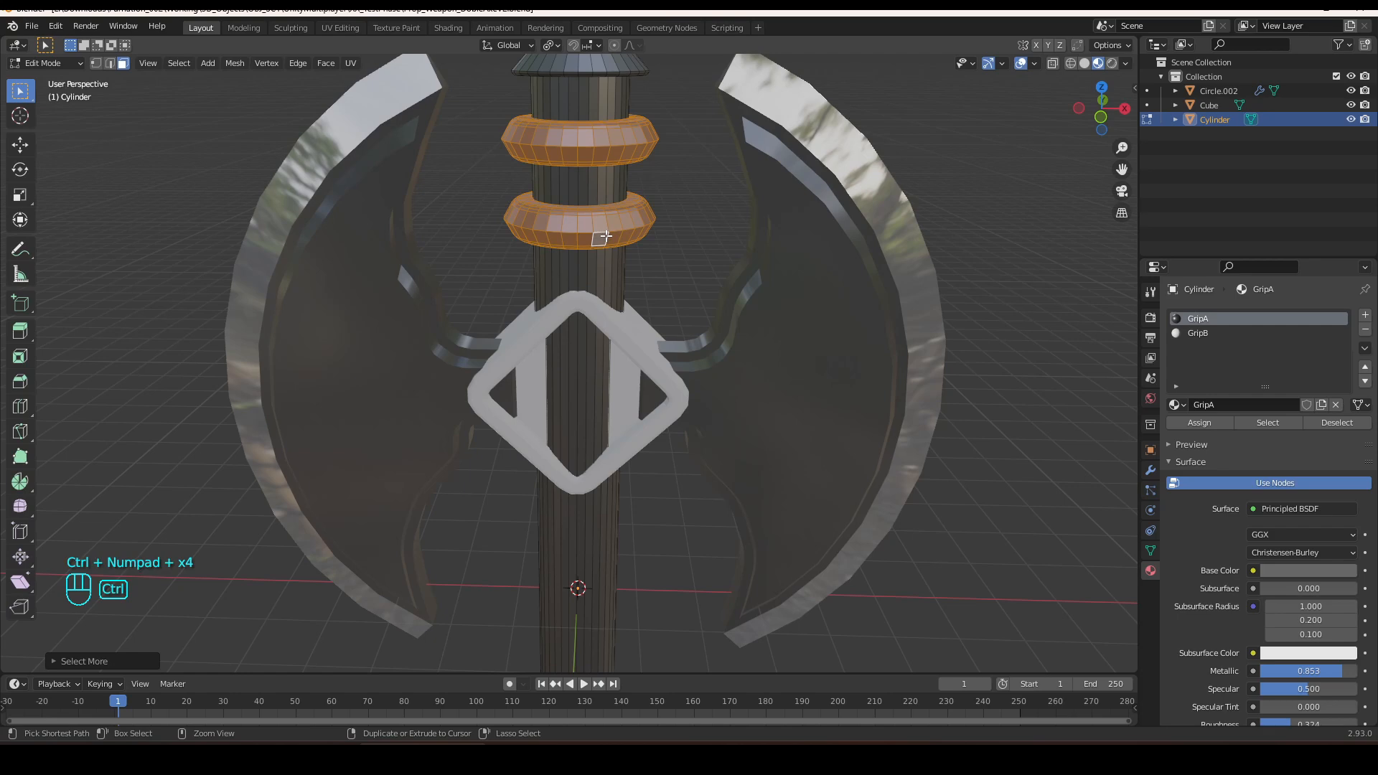
left_click(1189, 333)
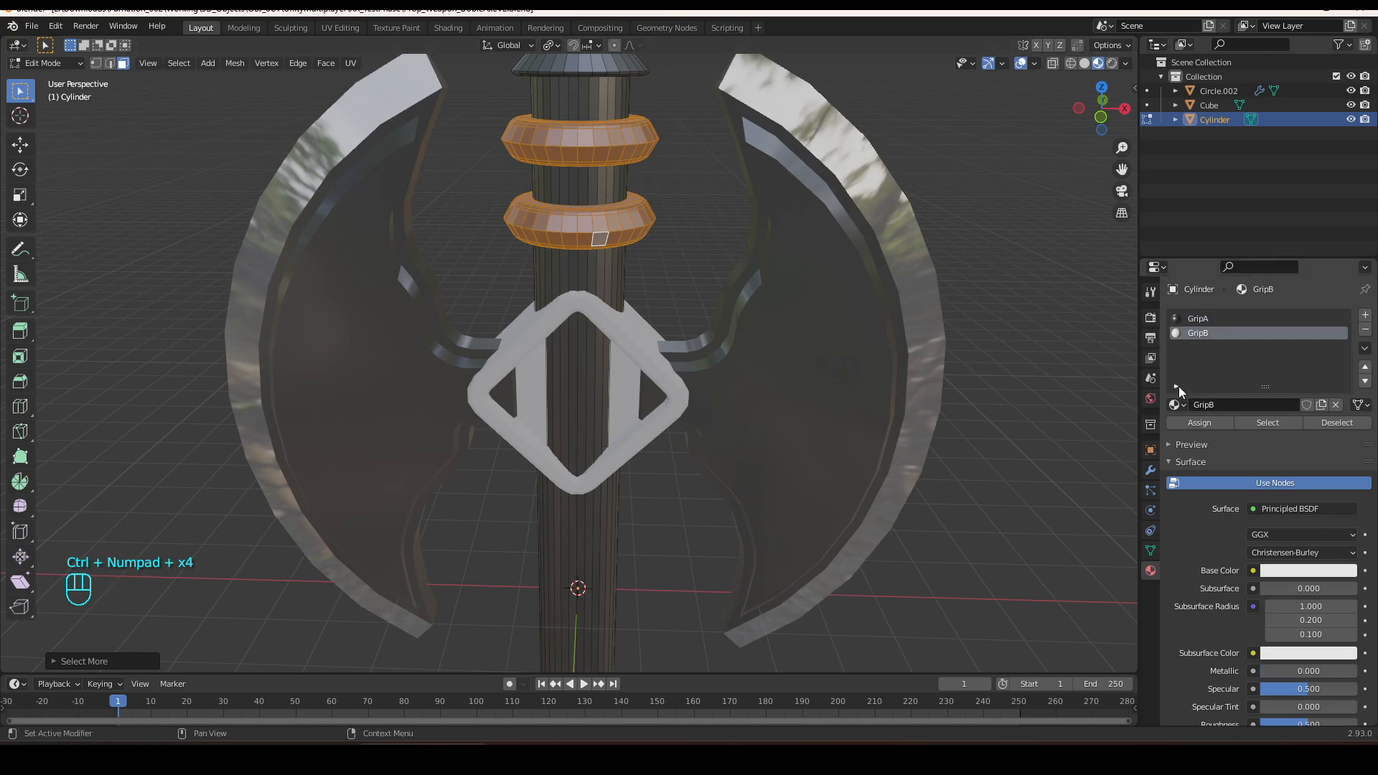
left_click(1182, 425)
Assign GripB to the handle's top spike and the flared collar directly beneath it.
middle_click_drag(646, 474, 649, 434)
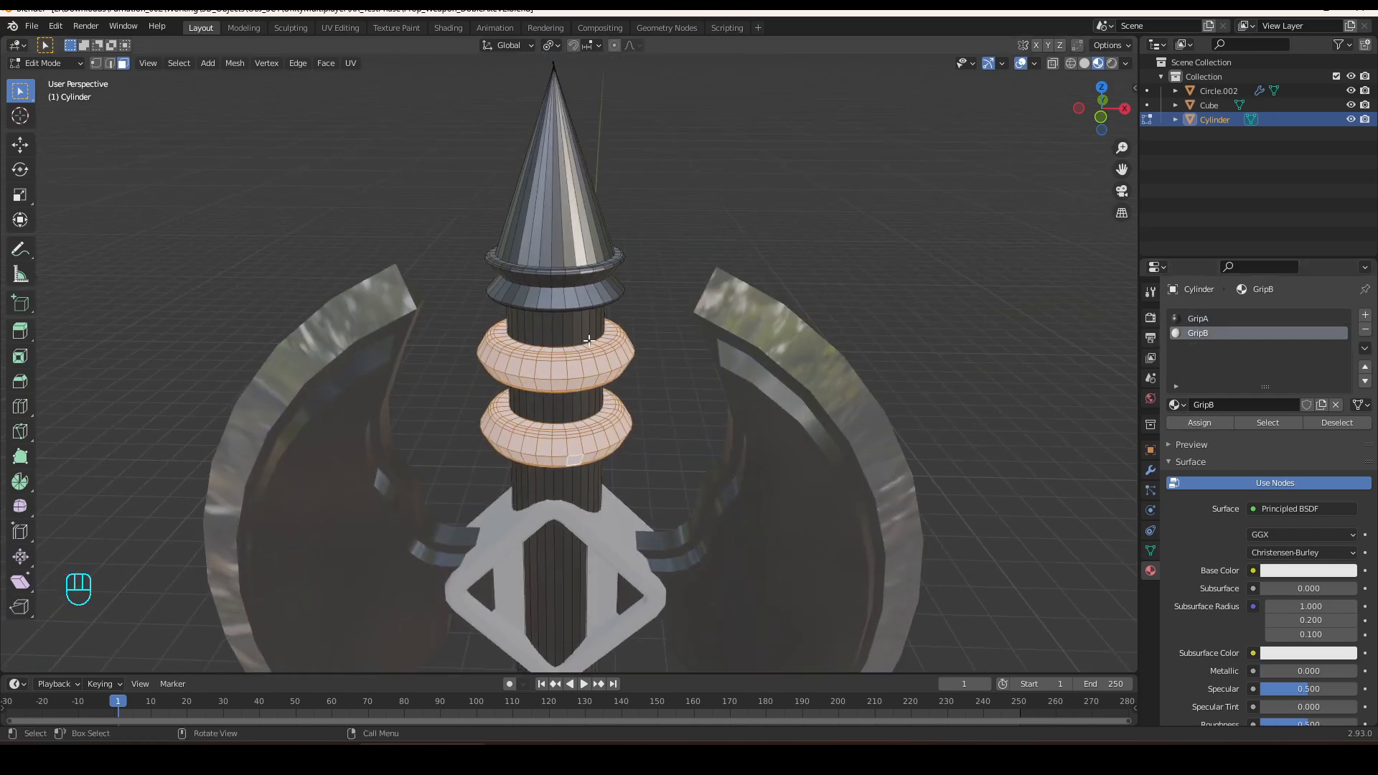
scroll(586, 268, "up", 3)
middle_click_drag(585, 268, 561, 228)
left_click(572, 152, "alt+shift")
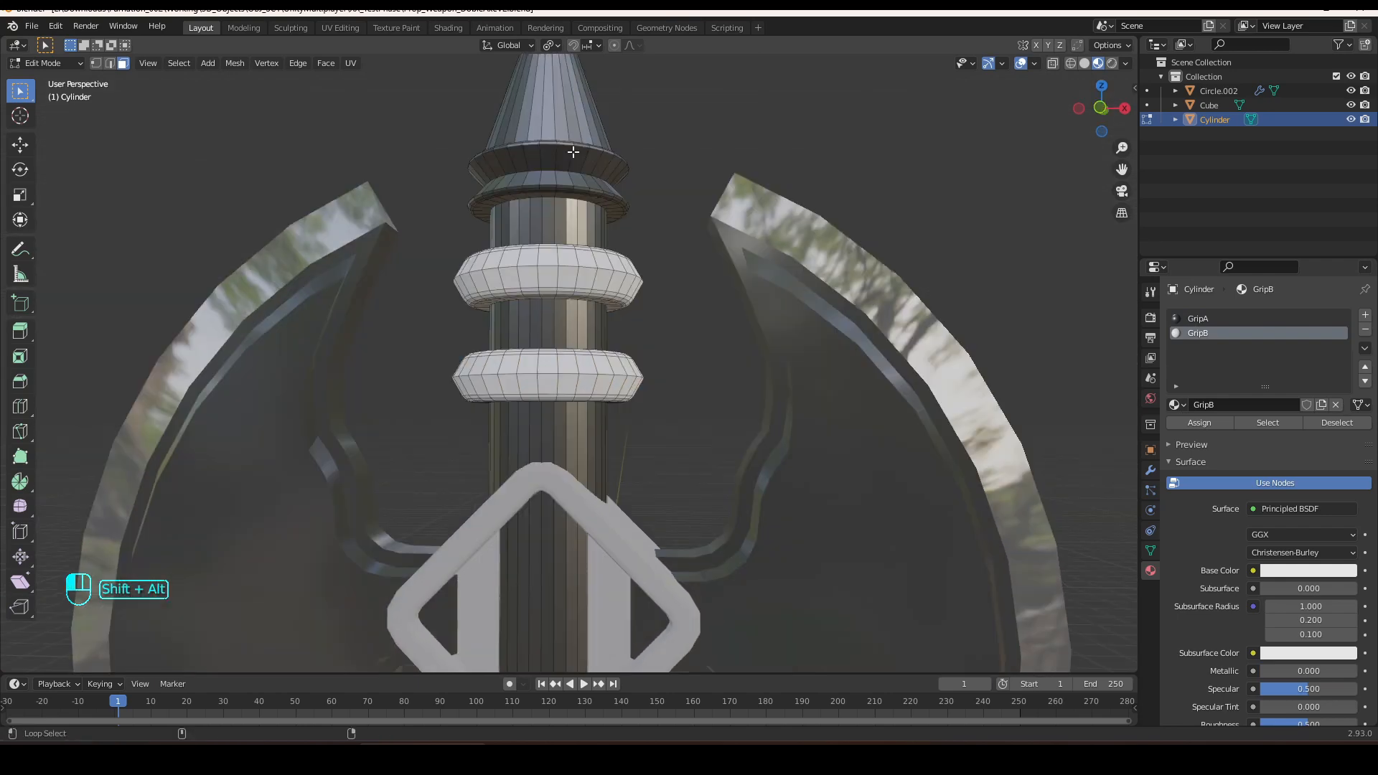
key("ctrl+KP_Add")
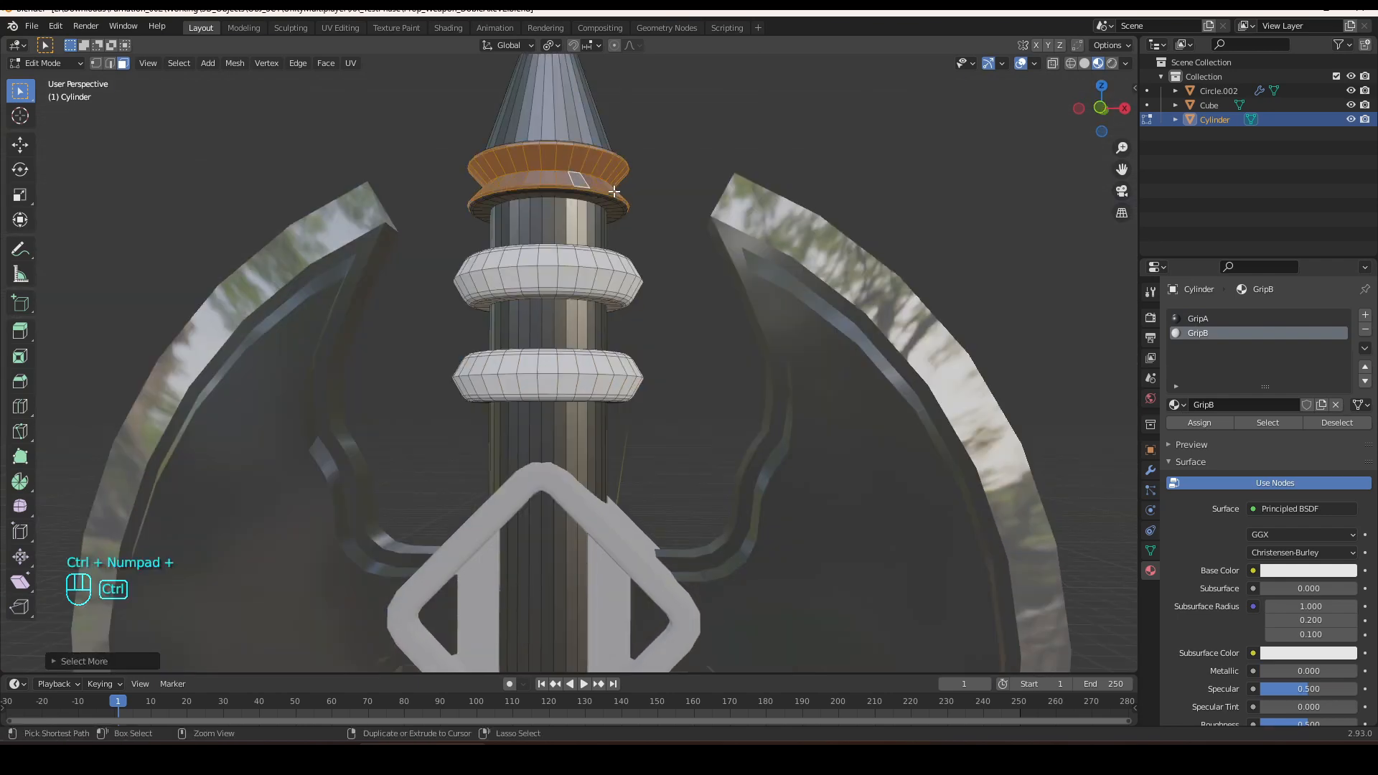
key("ctrl+KP_Add")
key("ctrl+KP_Add")
key("ctrl+KP_Add")
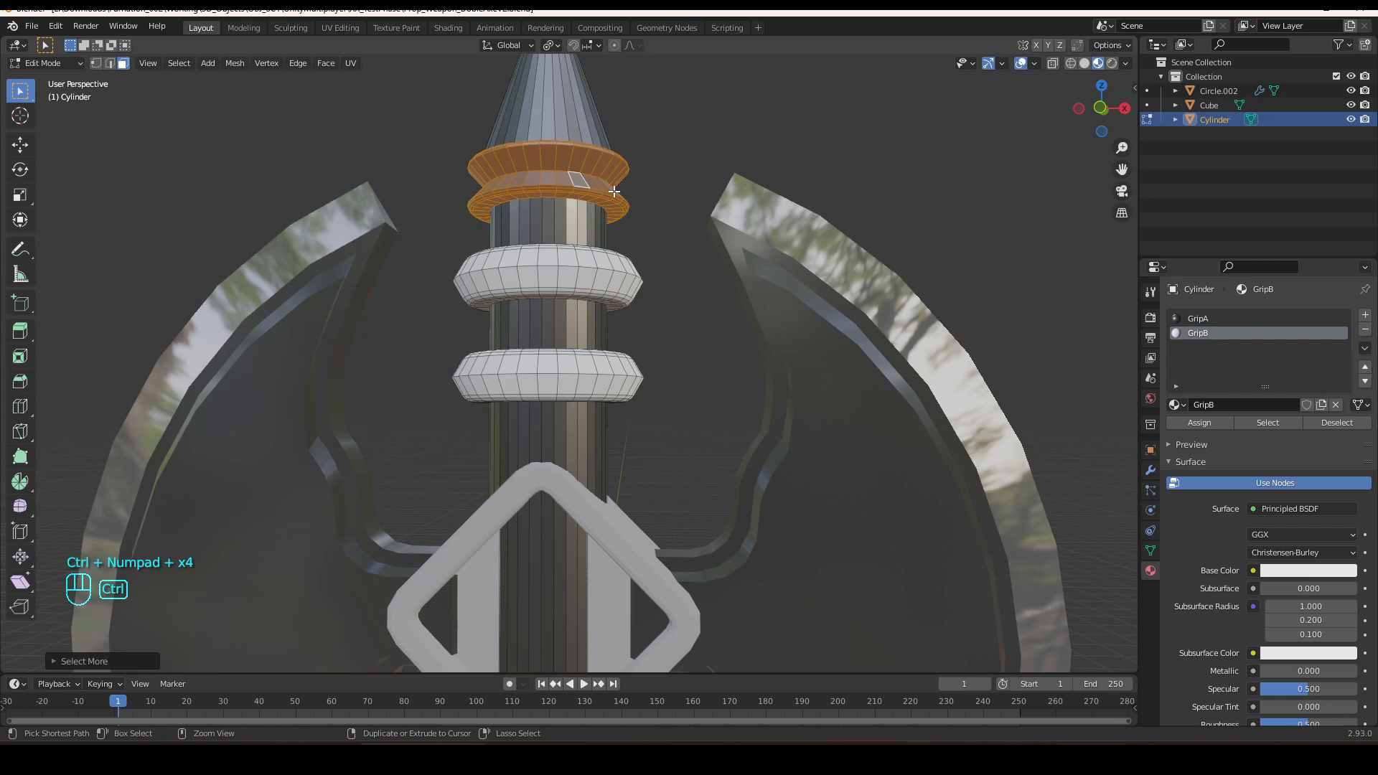
scroll(615, 192, "down", 3)
middle_click_drag(614, 191, 611, 233)
left_click(575, 202, "alt+shift")
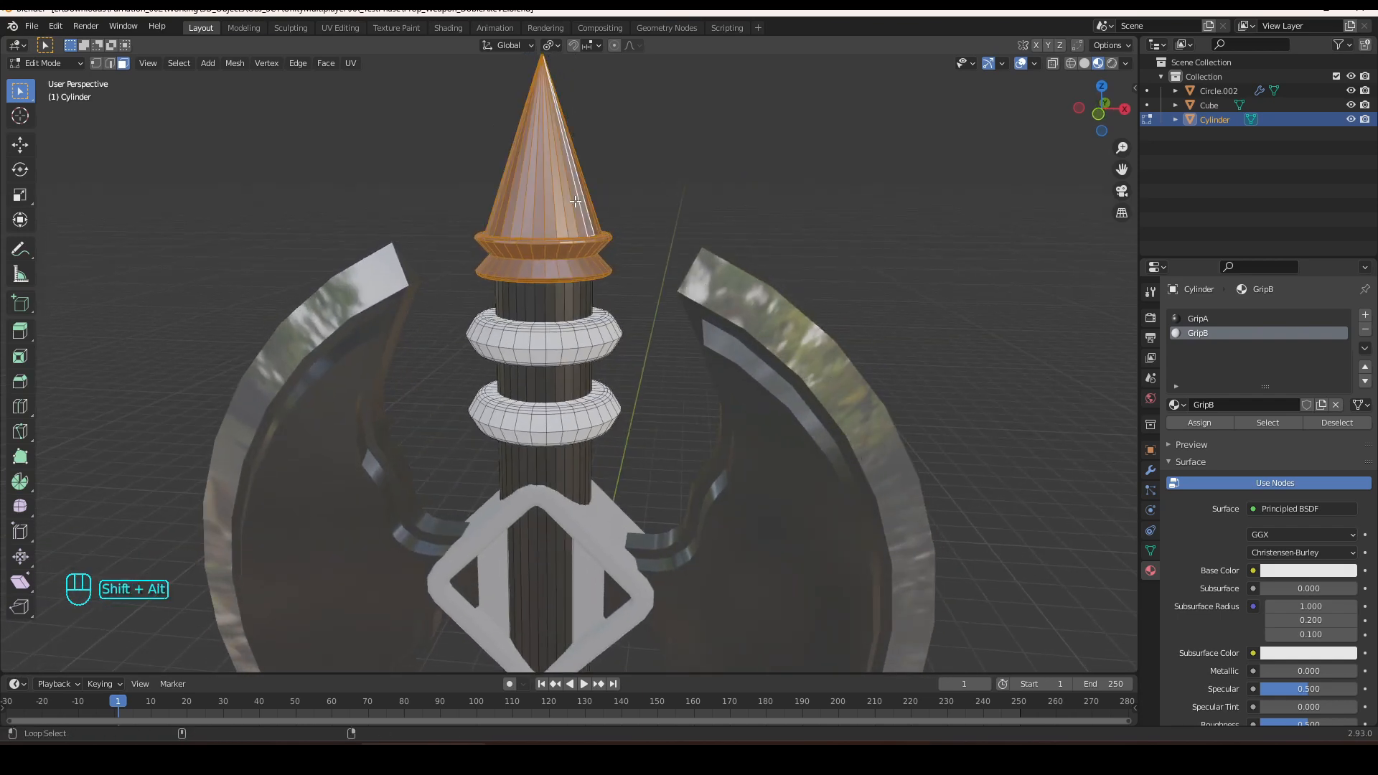
left_click(1199, 420)
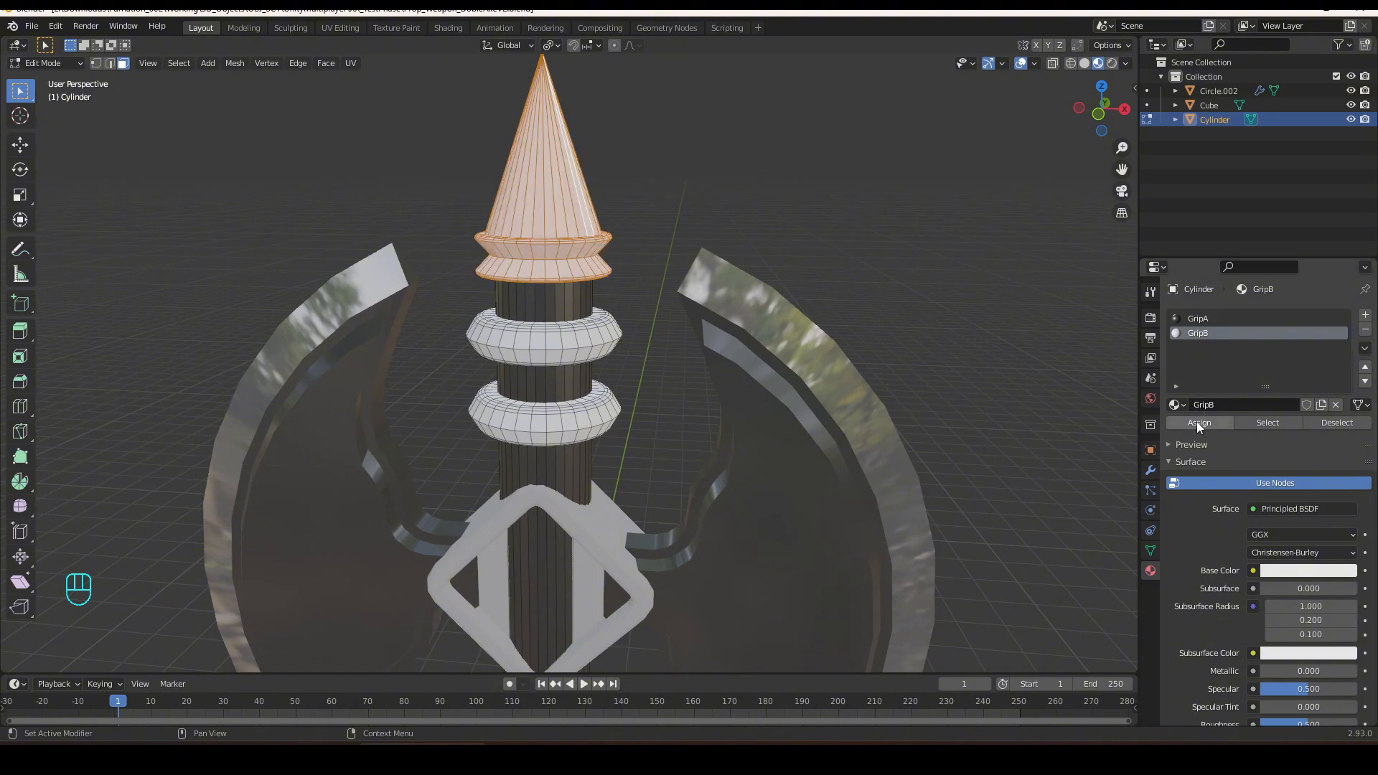
left_click(877, 369)
Assign GripB to the two raised rings at the upper and lower ends of the ribbed grip section.
scroll(800, 477, "down", 3)
middle_click_drag(800, 477, 789, 231, "shift")
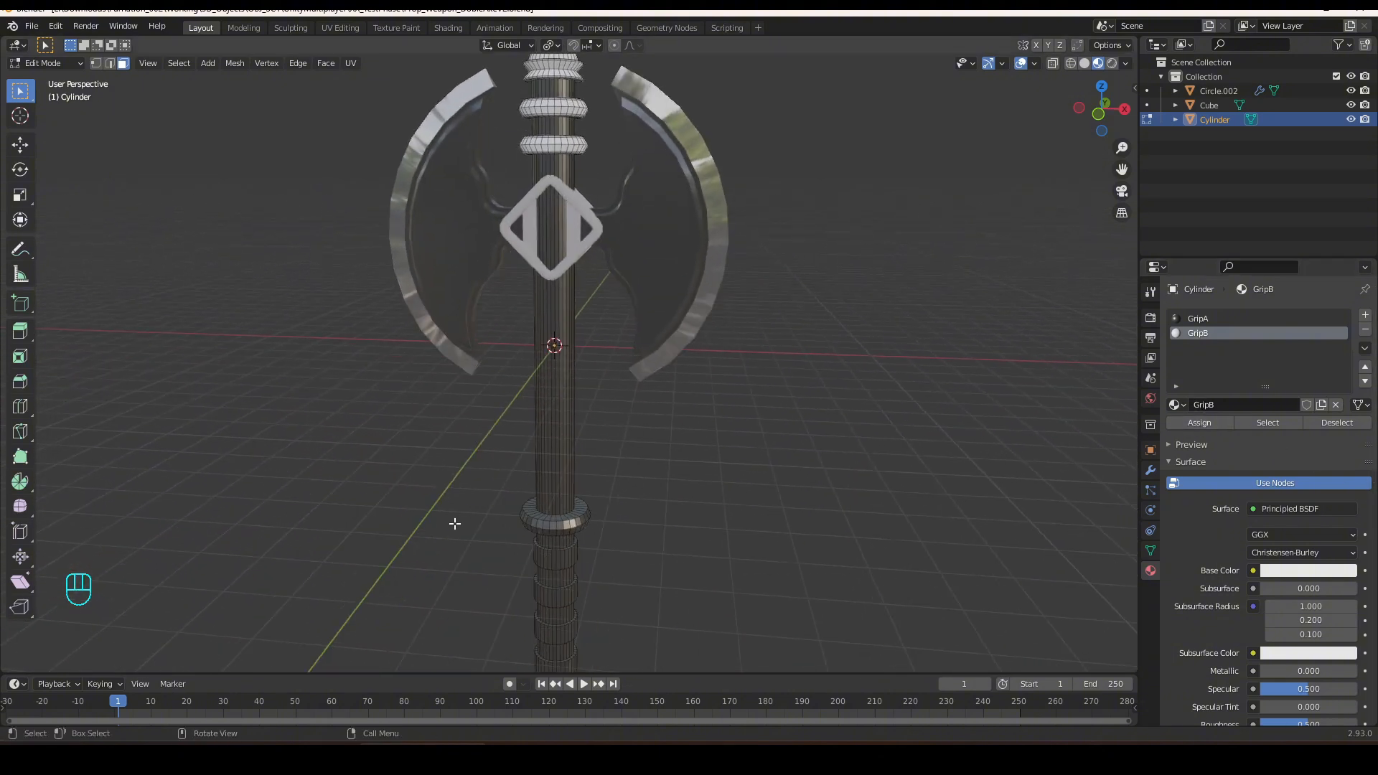
middle_click_drag(455, 522, 617, 304)
scroll(618, 304, "up", 2)
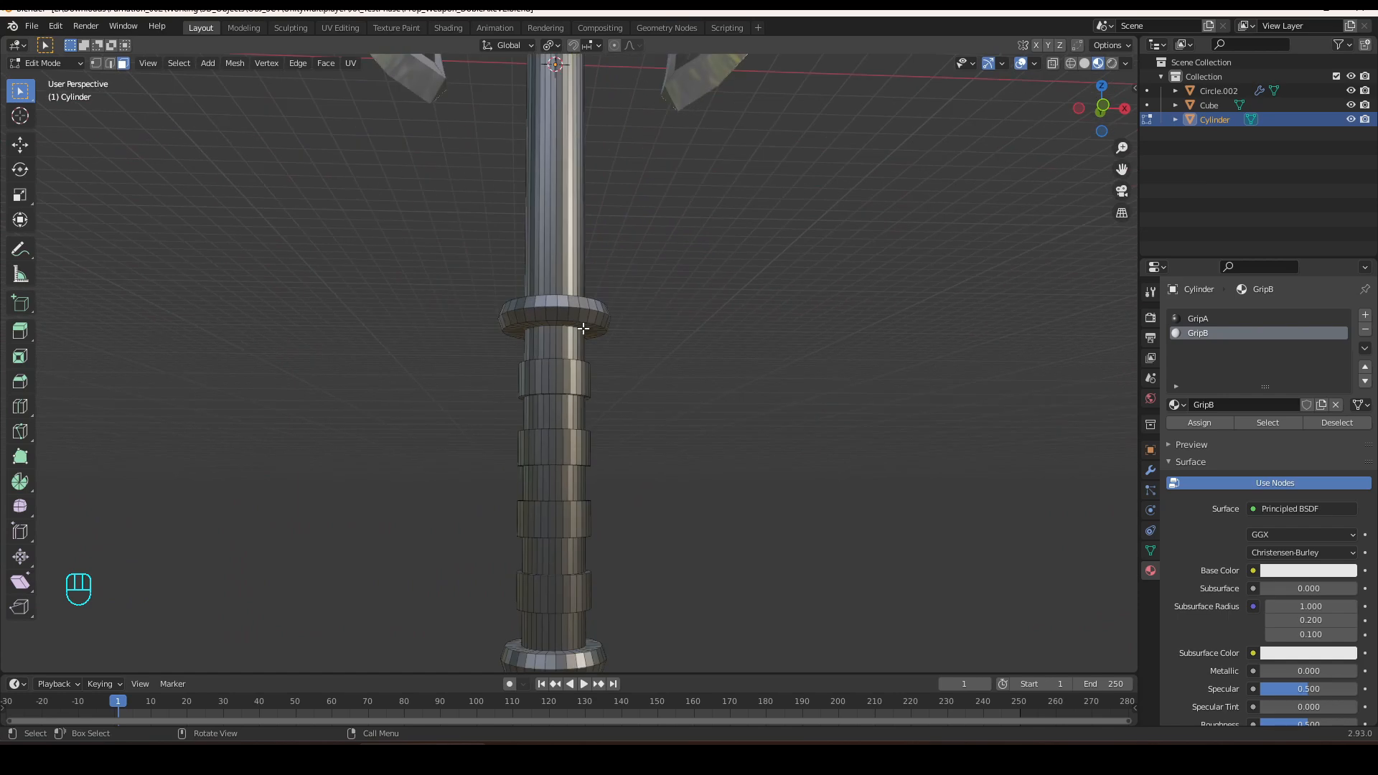
left_click(583, 315, "alt+shift")
left_click(587, 305, "alt+shift")
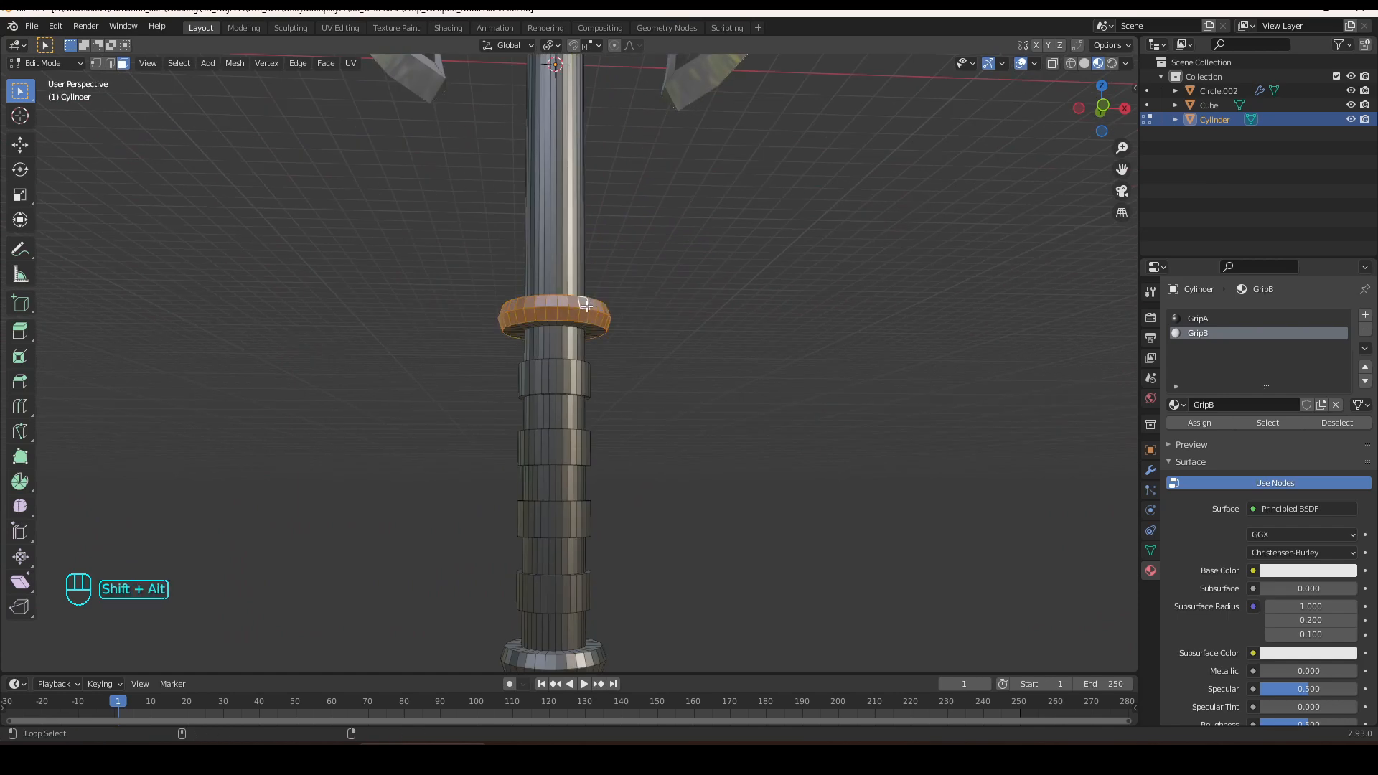
middle_click_drag(694, 519, 717, 338, "shift")
scroll(531, 528, "up", 2)
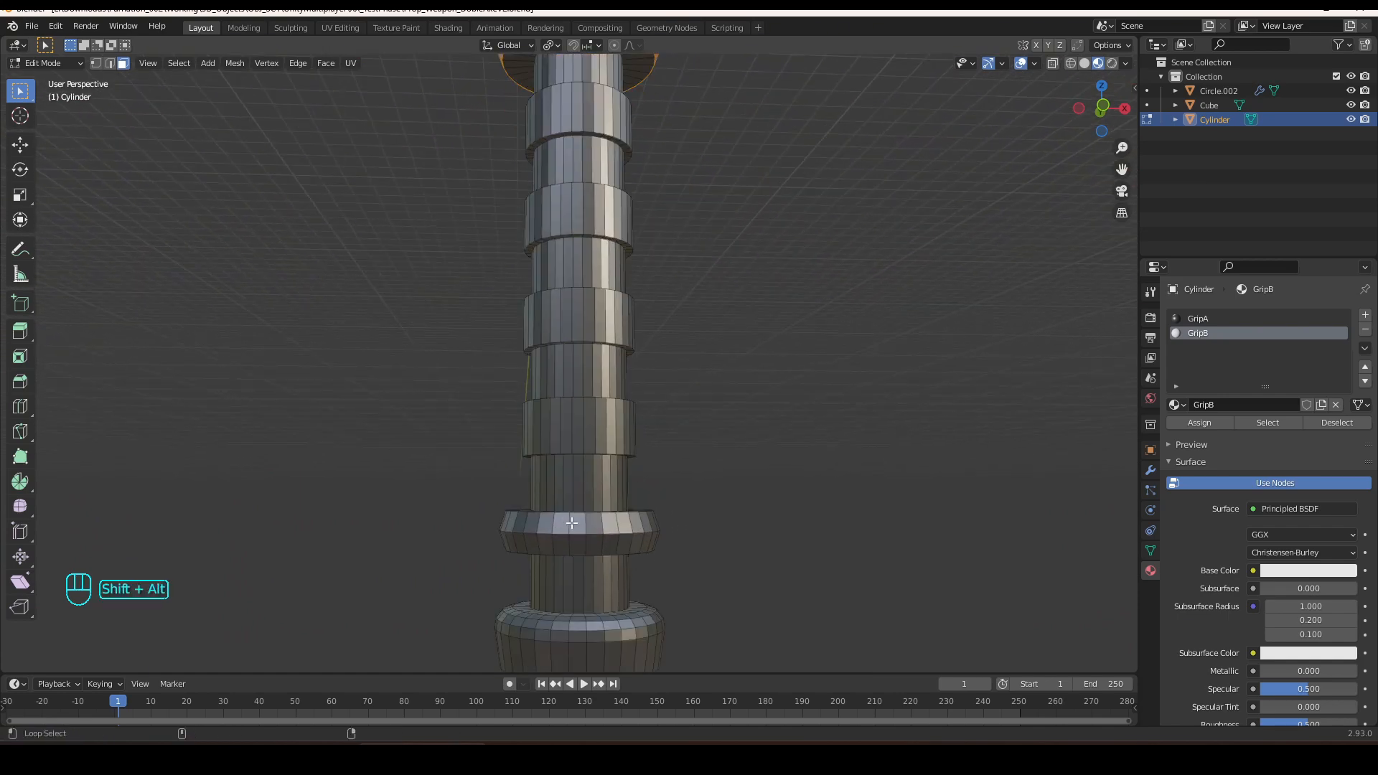
left_click(610, 532, "alt+shift")
left_click(615, 545, "alt+shift")
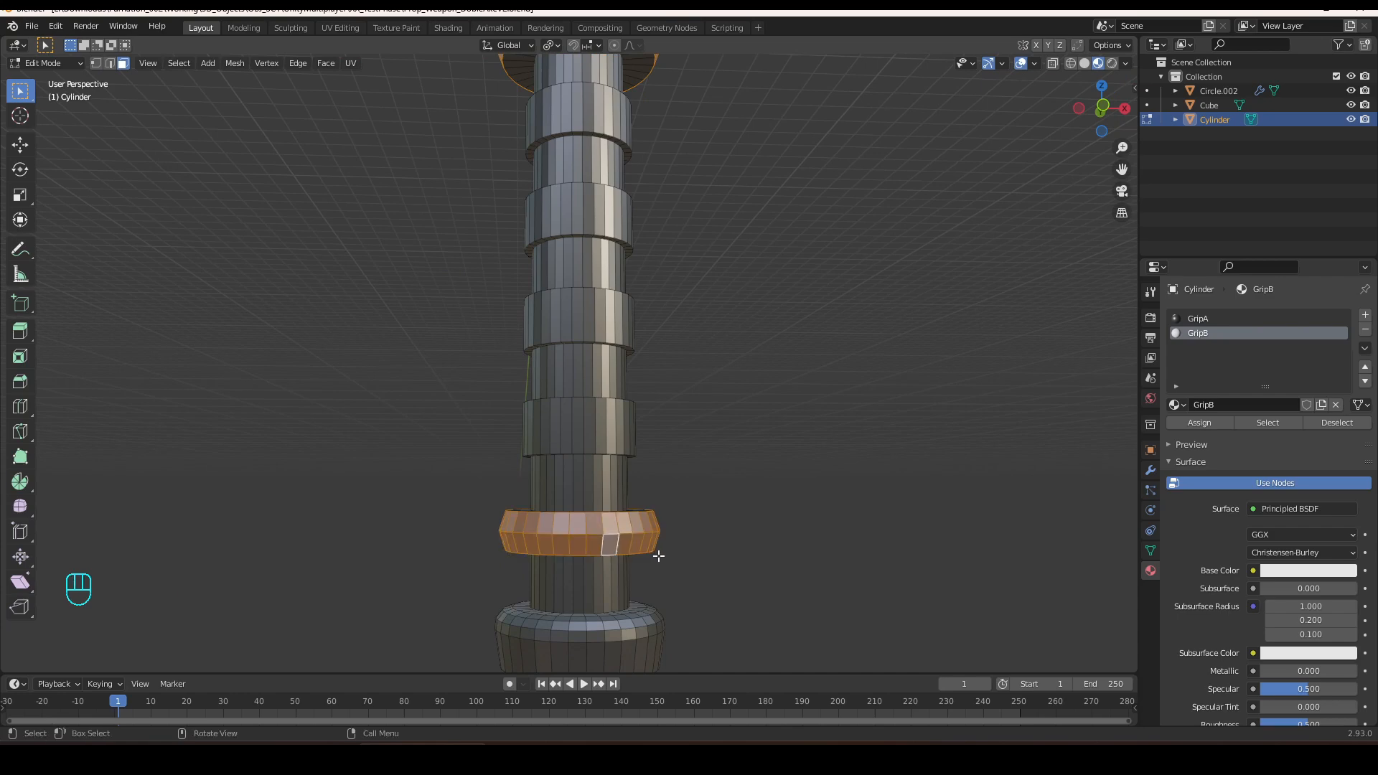
key("ctrl+KP_Add")
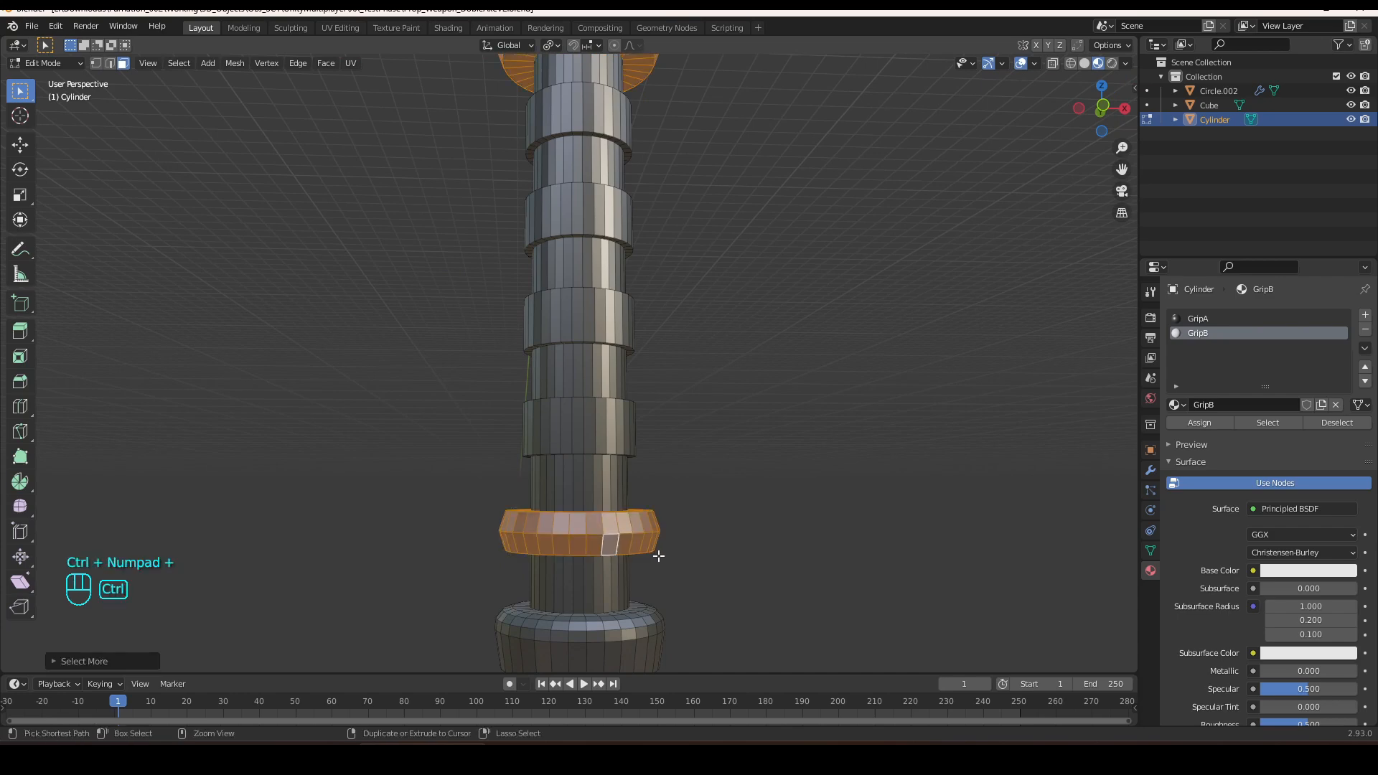
left_click(1212, 424)
Give the GripB material a metallic value of 0.846 and a roughness of 0.125.
scroll(954, 479, "down", 4)
middle_click_drag(748, 338, 729, 366)
middle_click_drag(678, 455, 698, 386, "shift")
scroll(615, 547, "up", 2)
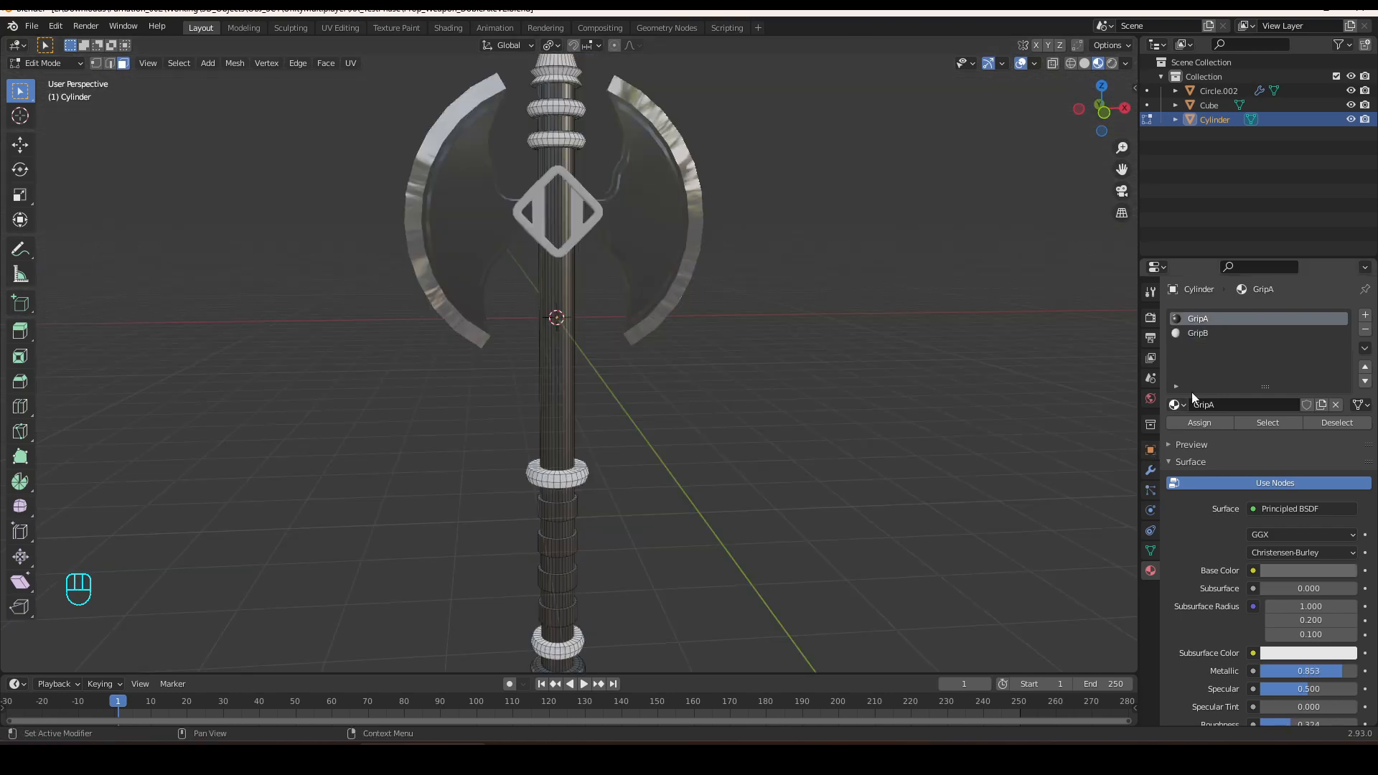
left_click(1206, 333)
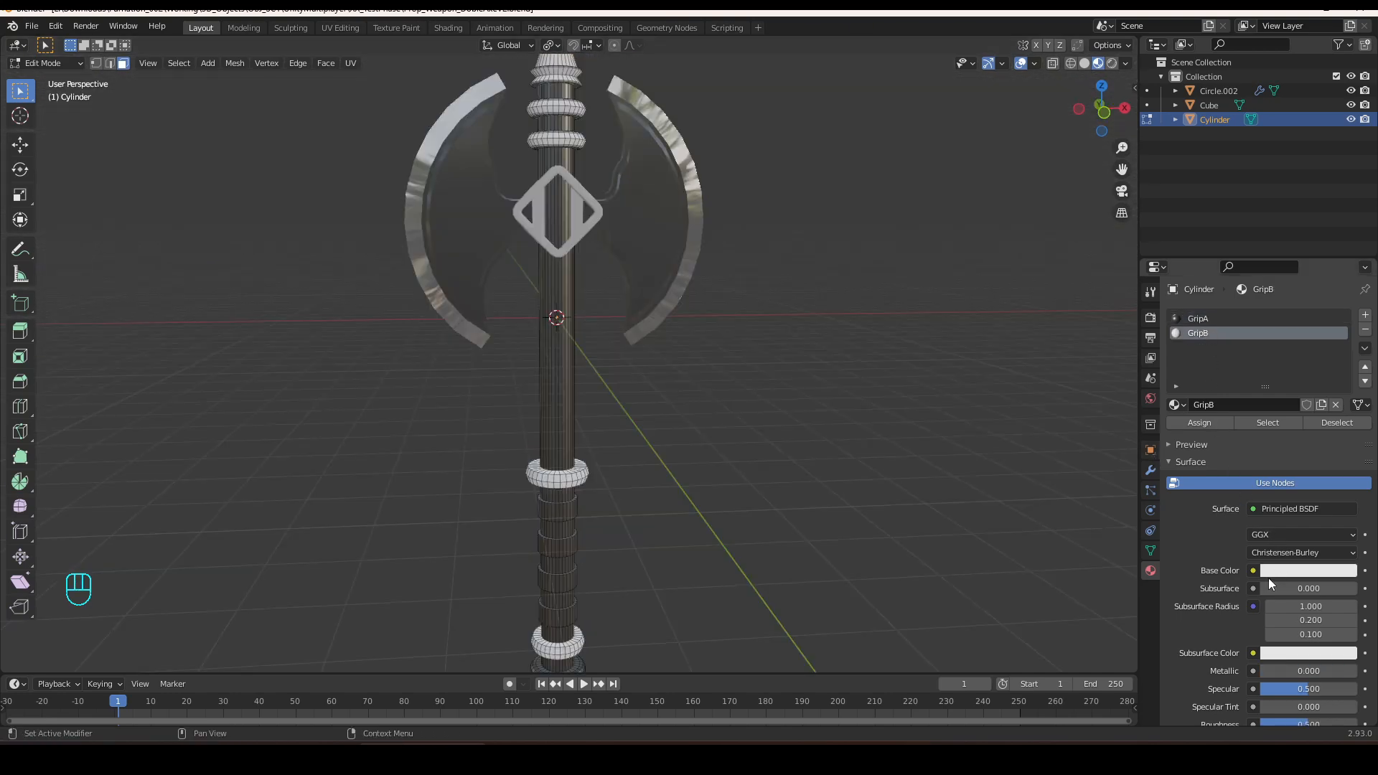
mouse_move(1274, 672)
left_mouse_down()
mouse_move(1342, 672)
mouse_move(1283, 668)
left_mouse_up()
scroll(1301, 715, "down", 2)
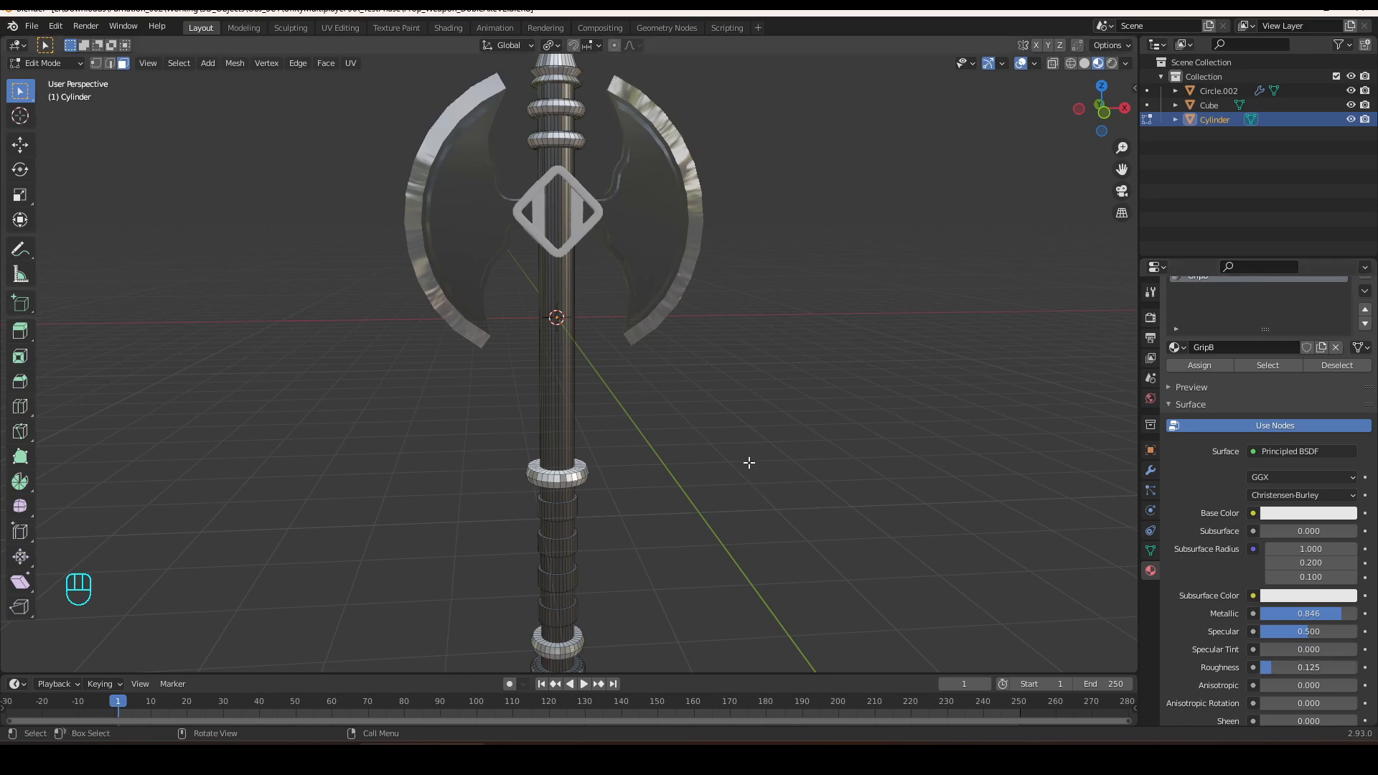
Assign GripB to the lower four recessed bands between the grip's raised ribs.
middle_click_drag(748, 462, 720, 430)
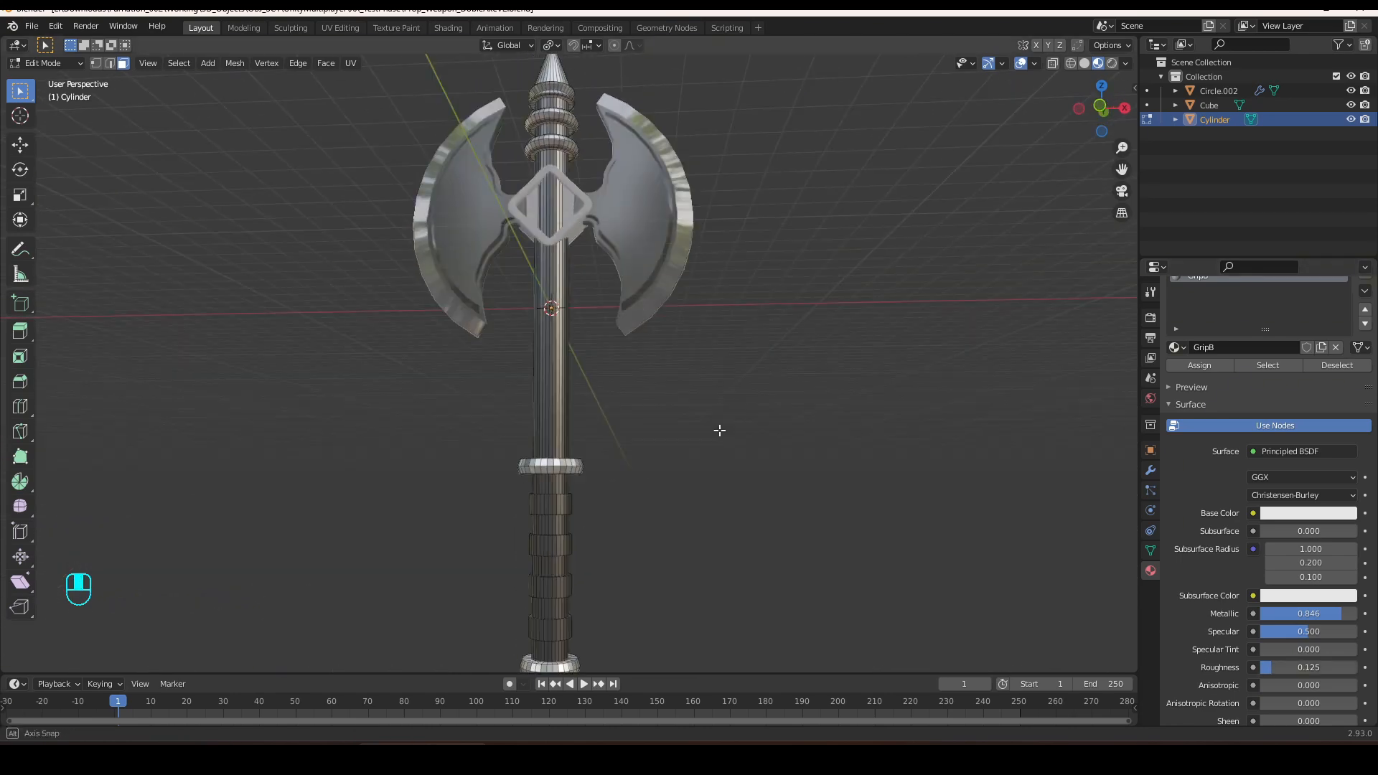
scroll(676, 495, "up", 1)
middle_click_drag(699, 547, 735, 344, "shift")
scroll(688, 385, "up", 1)
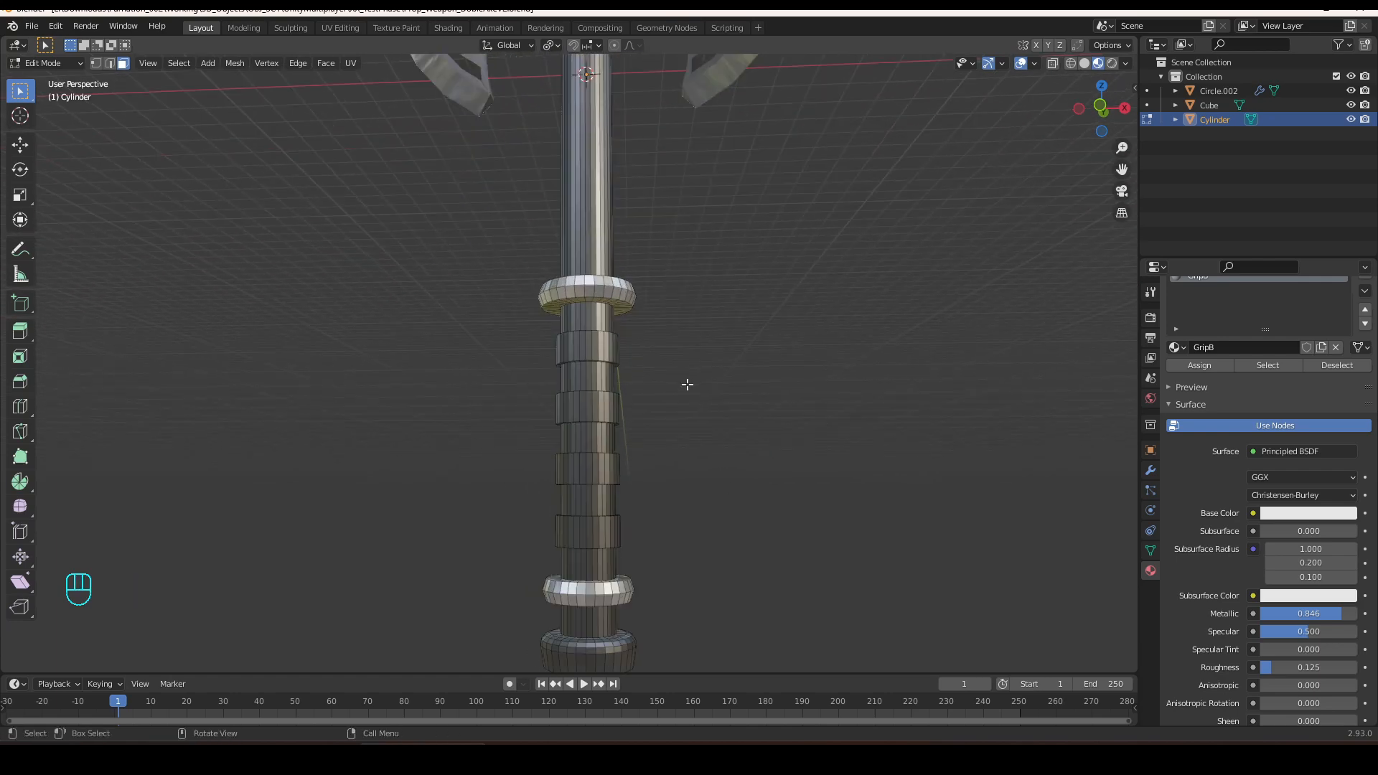
left_click(601, 386, "alt+shift")
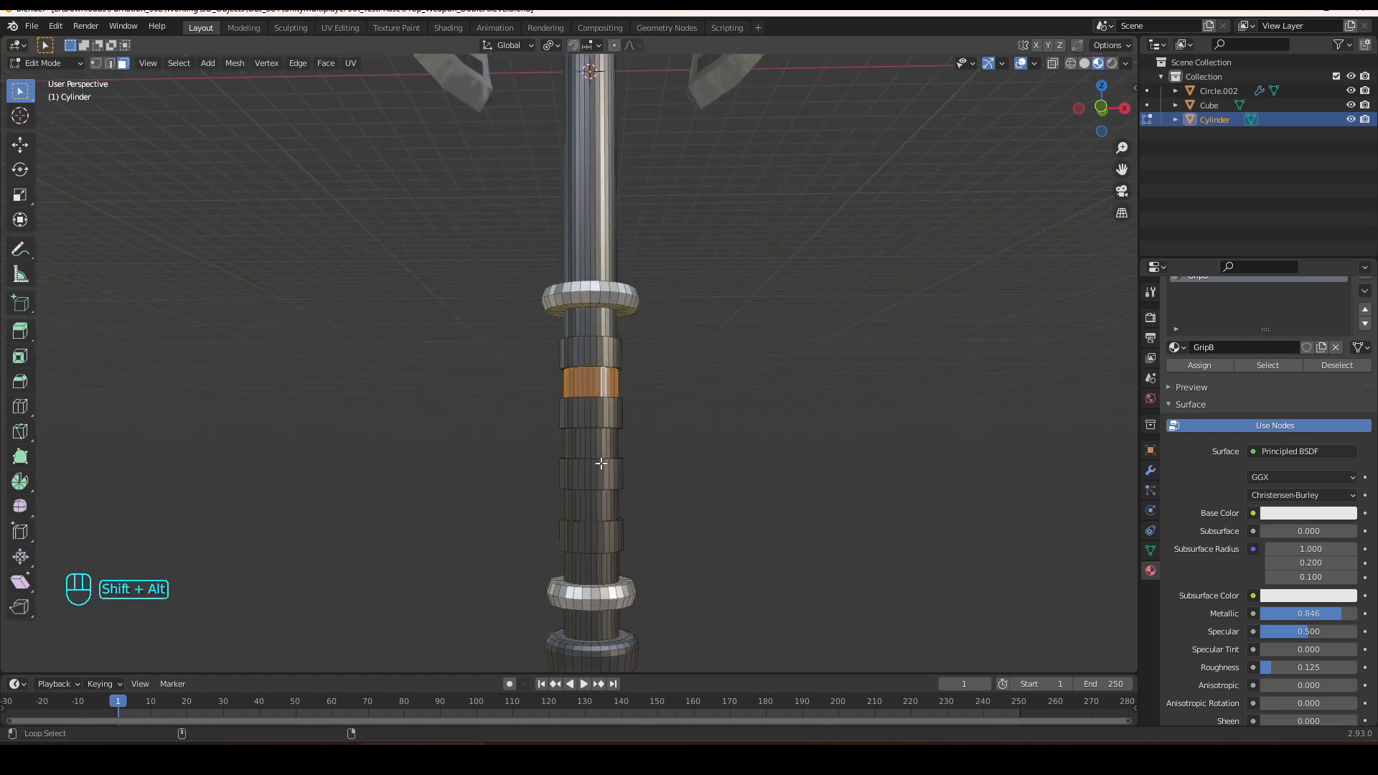
left_click(602, 449, "alt+shift")
left_click(599, 506, "alt+shift")
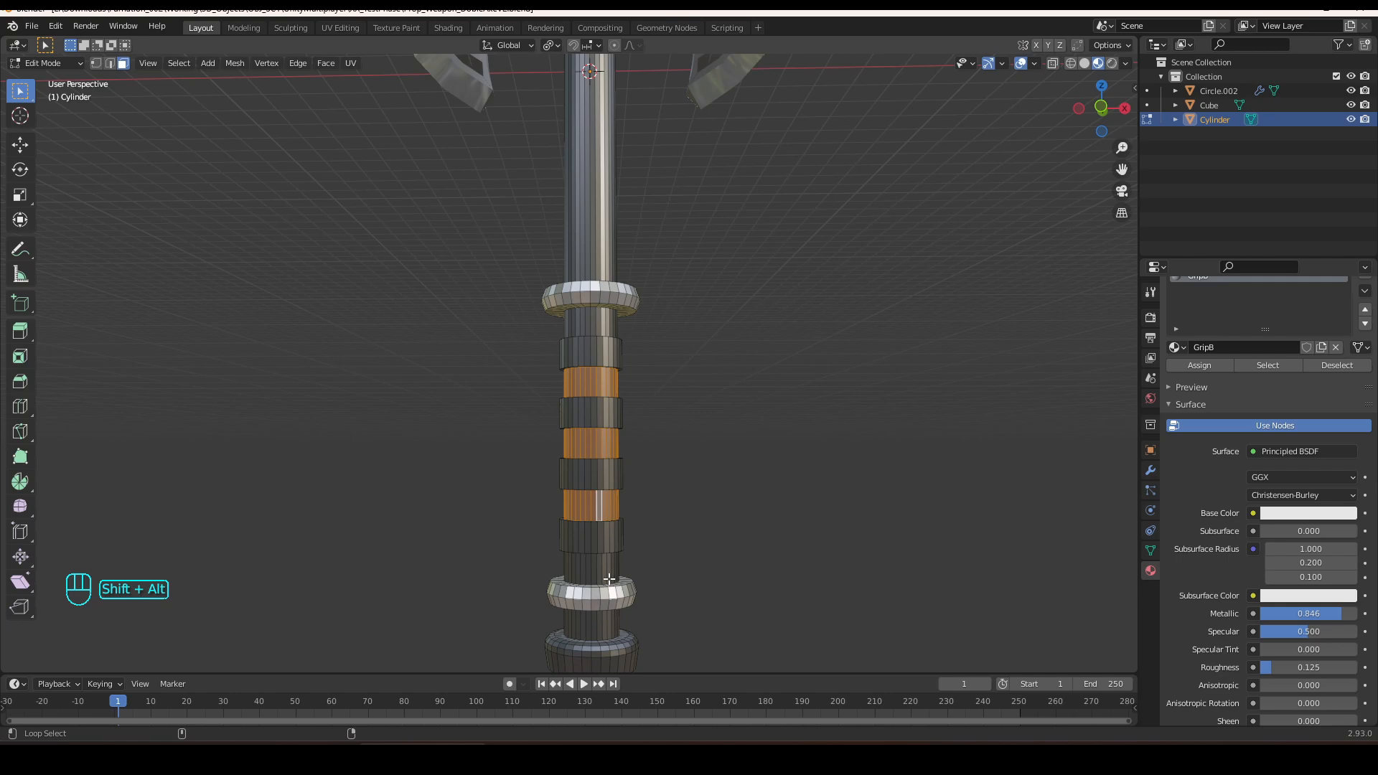
left_click(609, 579, "alt+shift")
scroll(1213, 359, "up", 2)
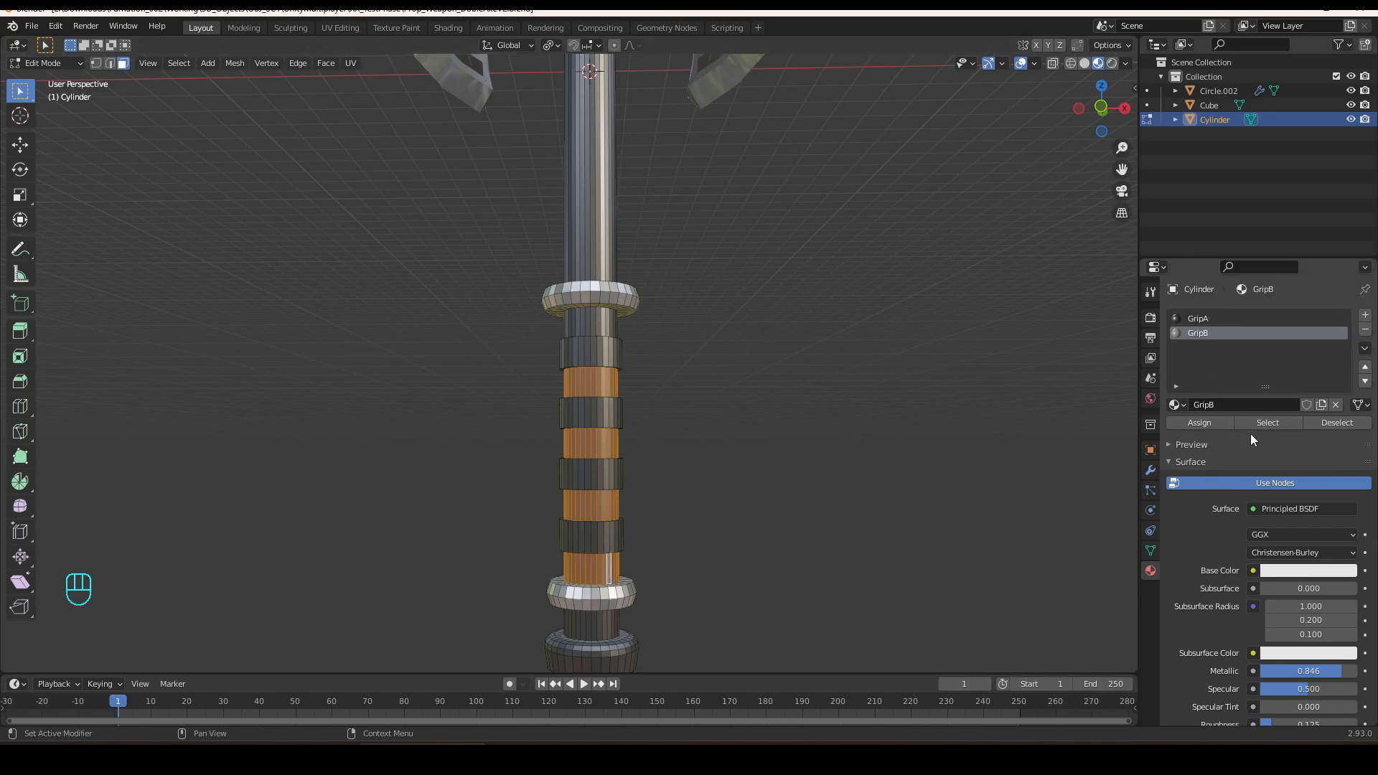
left_click(1211, 421)
left_click(825, 516)
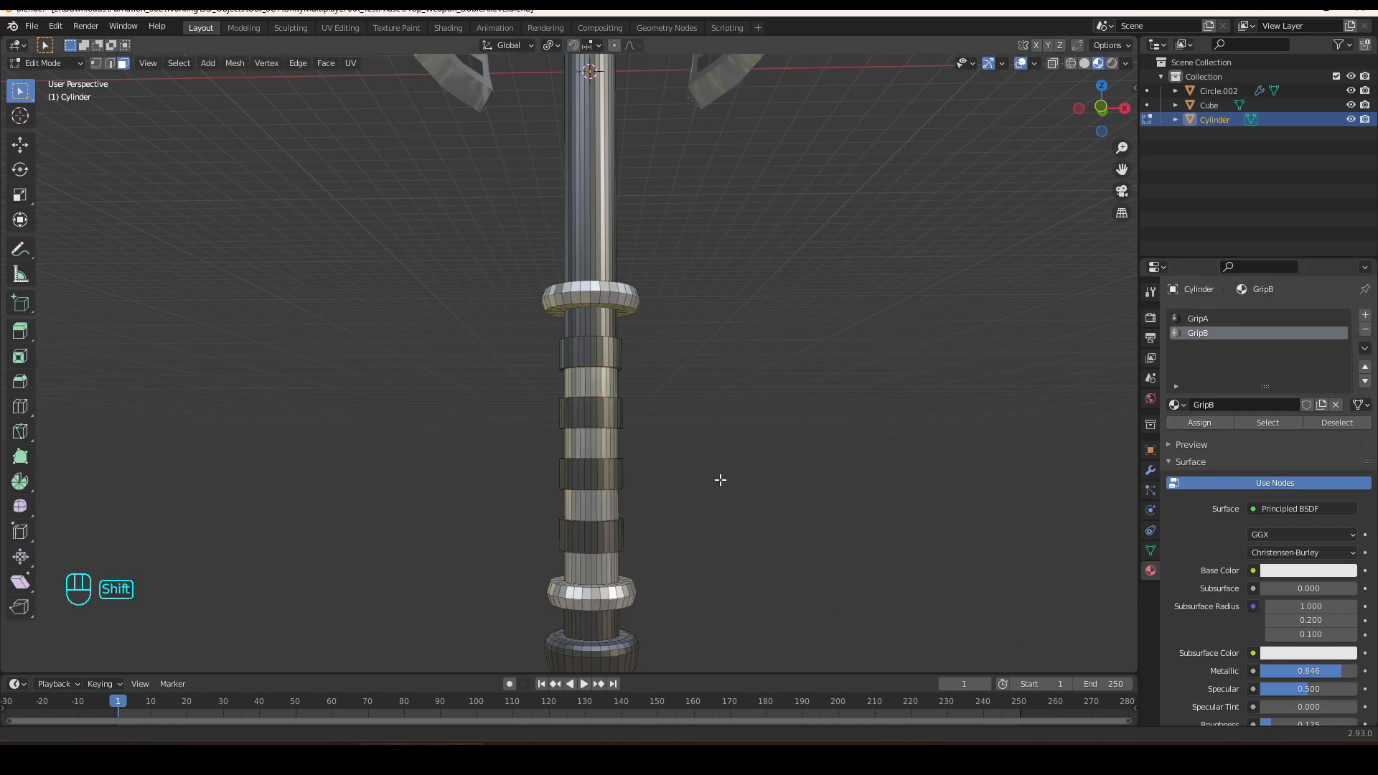
Assign GripB to the recessed band just below the grip's upper ring.
middle_click_drag(723, 476, 740, 418, "shift")
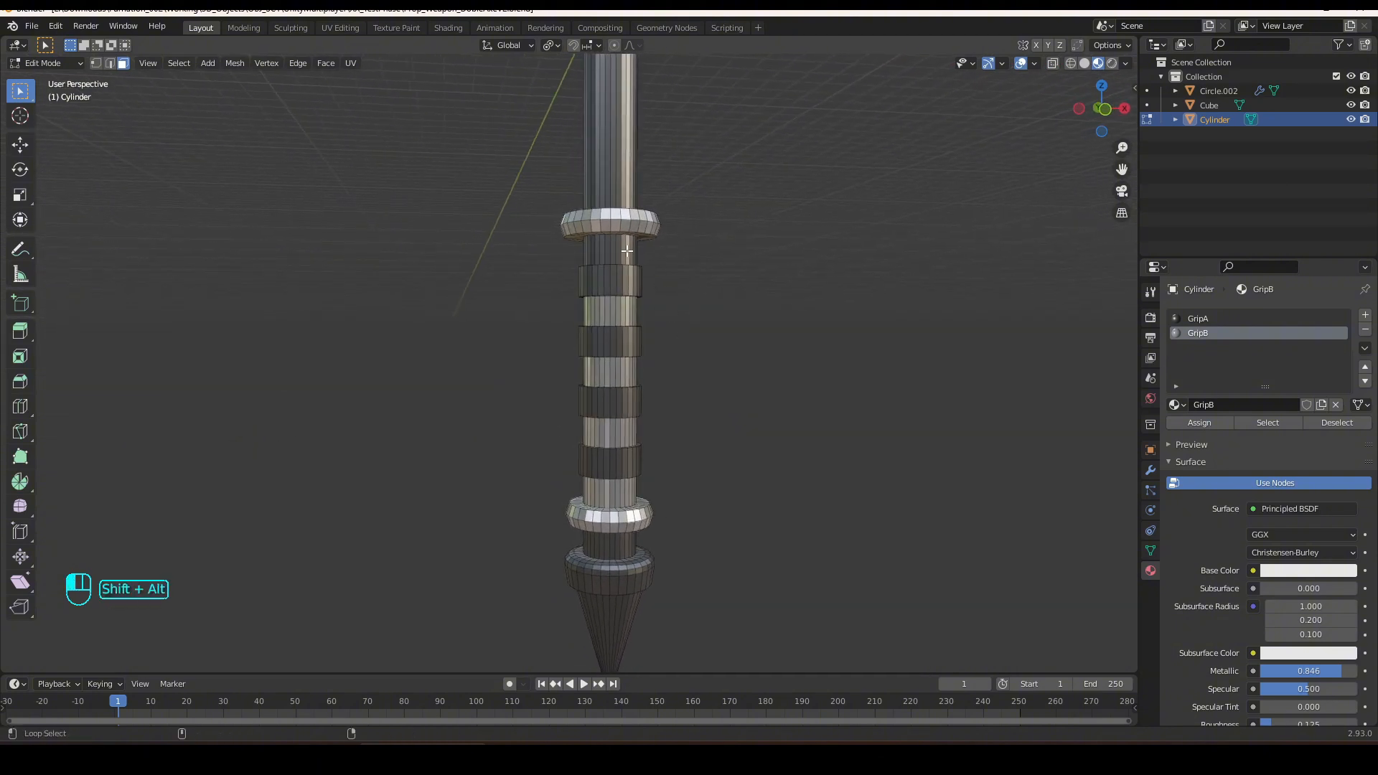
left_click(647, 272, "alt+shift")
left_click(1204, 425)
left_click(890, 439)
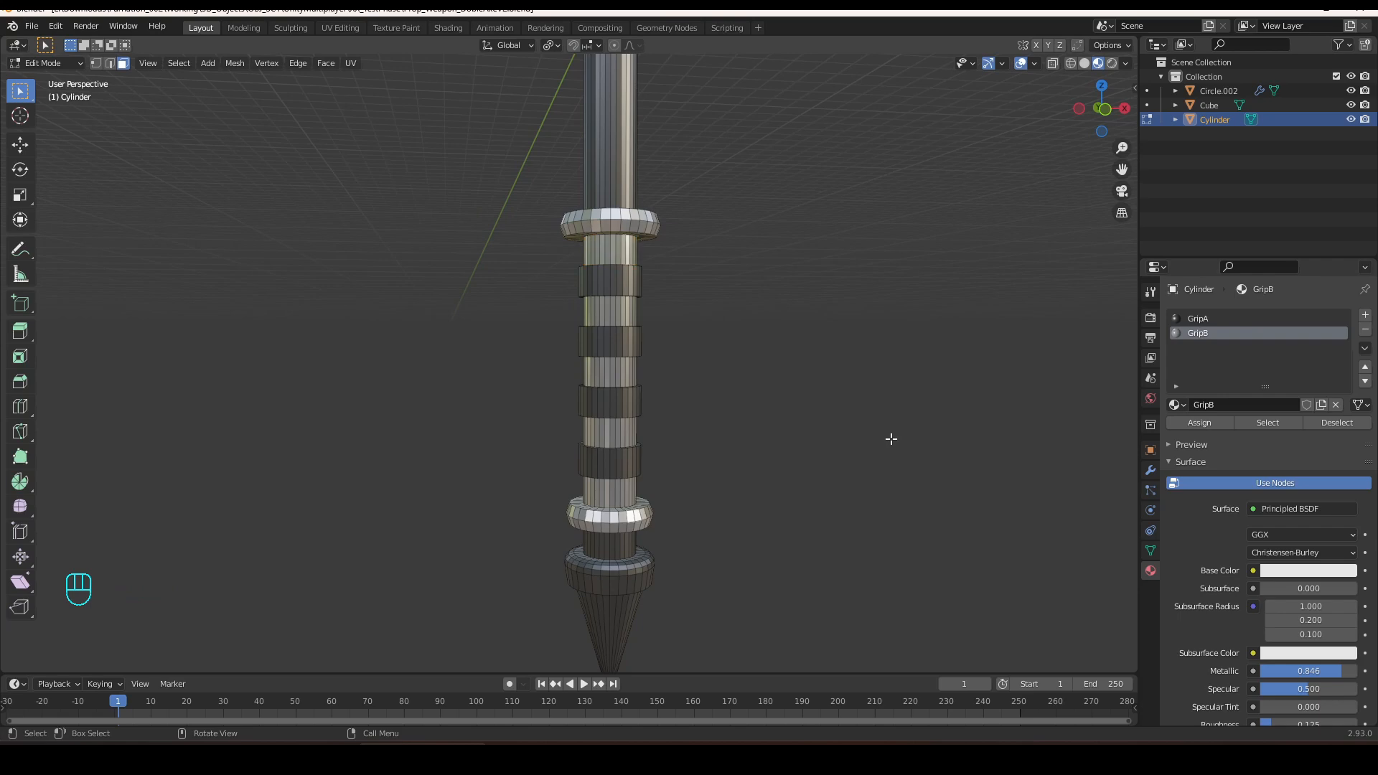
Assign GripB to the pommel spike and the flared collar above it at the lower end of the handle.
scroll(826, 427, "down", 2)
middle_click_drag(809, 426, 703, 450)
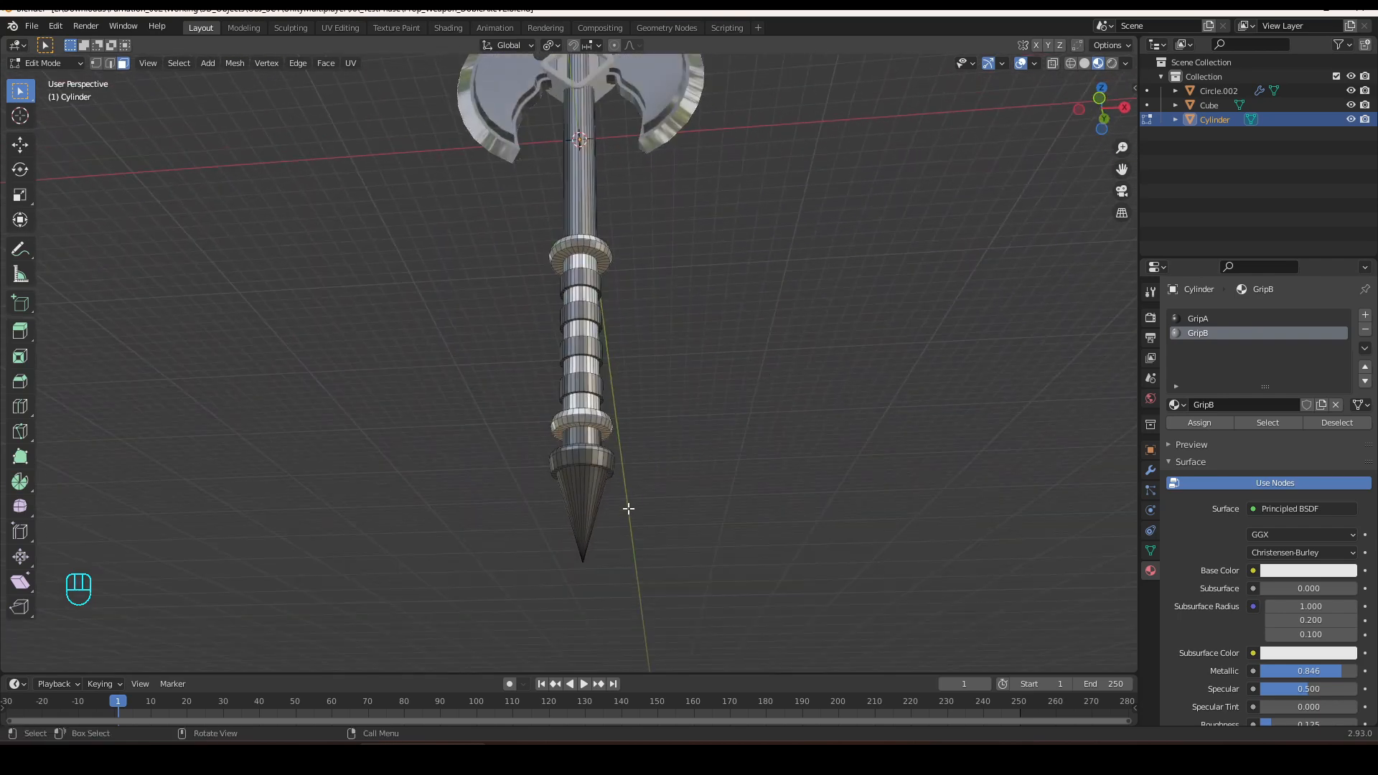
left_click(589, 501, "alt+shift")
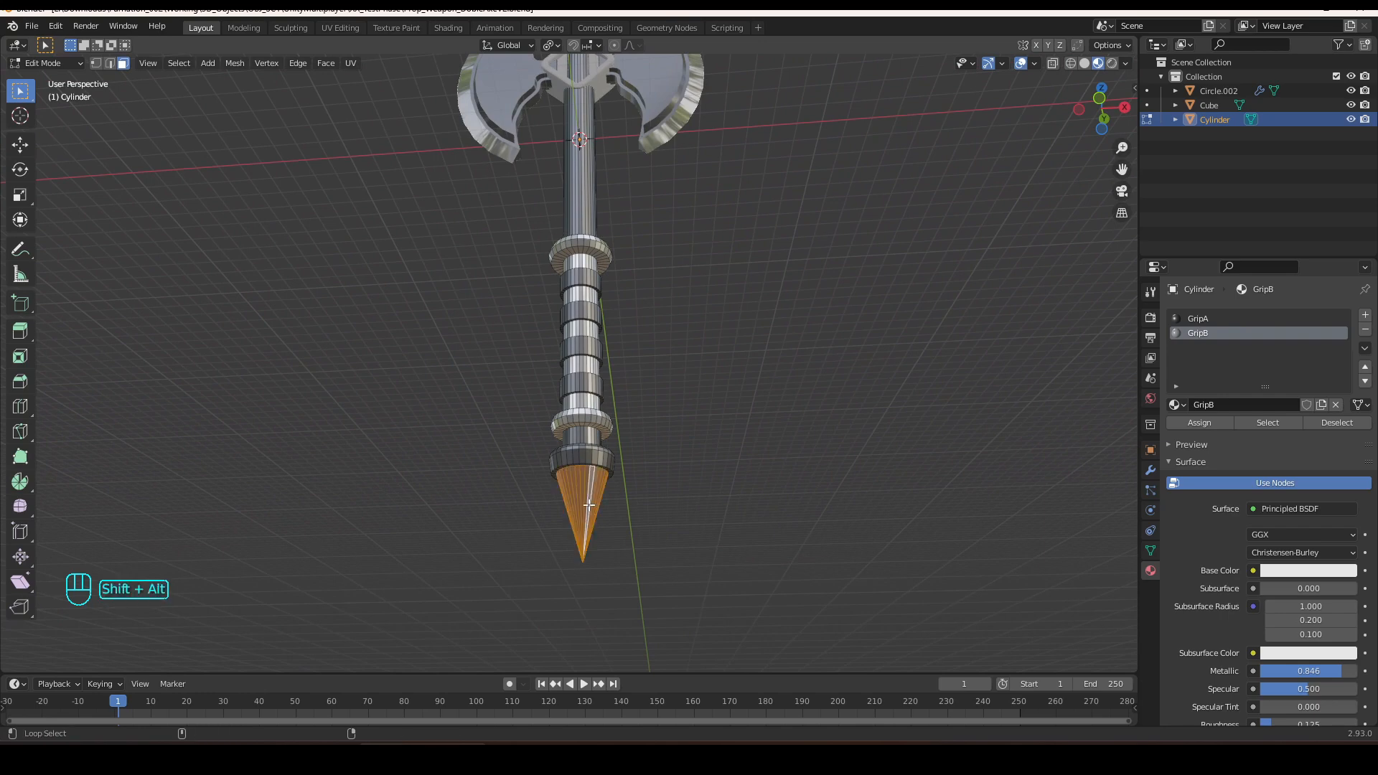
key("ctrl+KP_Add")
key("ctrl+KP_Add")
key("ctrl+KP_Add")
key("ctrl+KP_Add")
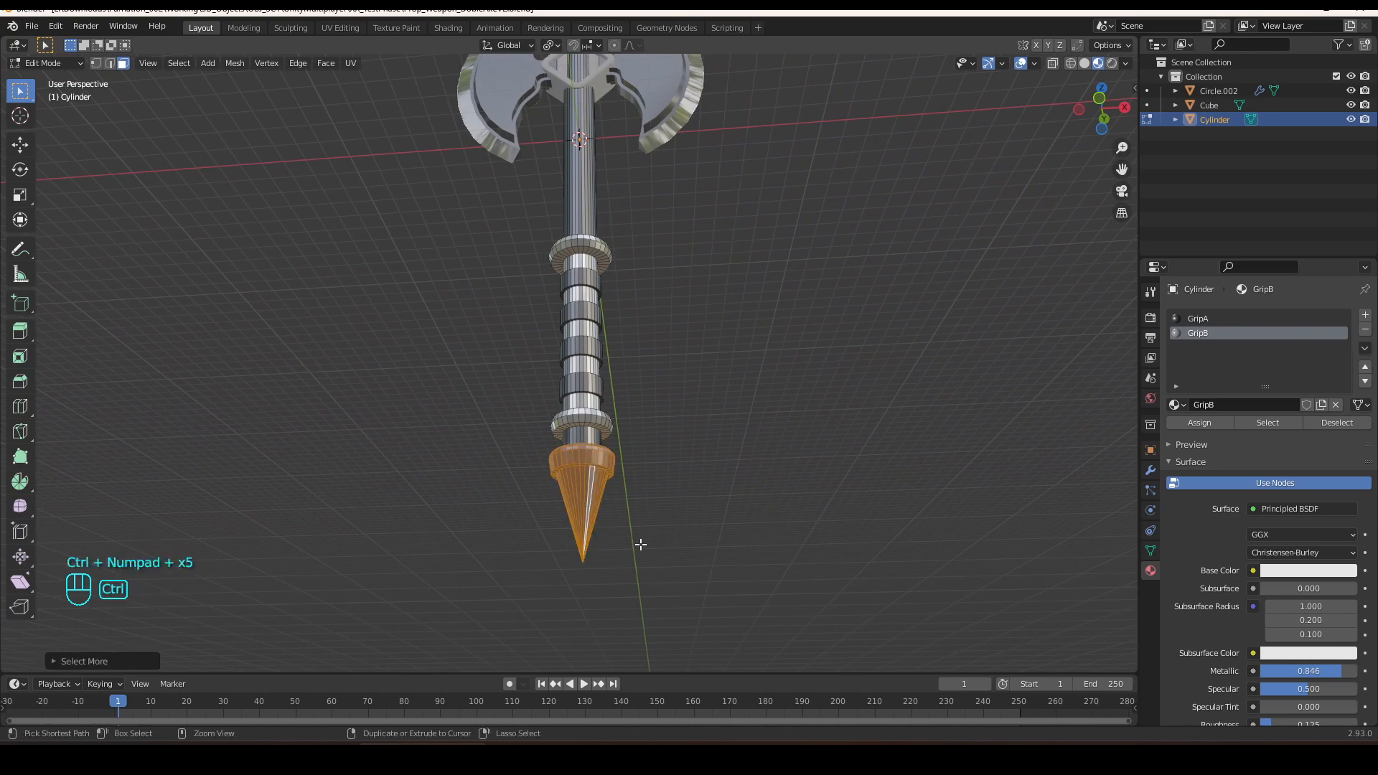
key("ctrl+KP_Add")
key("ctrl+KP_Subtract")
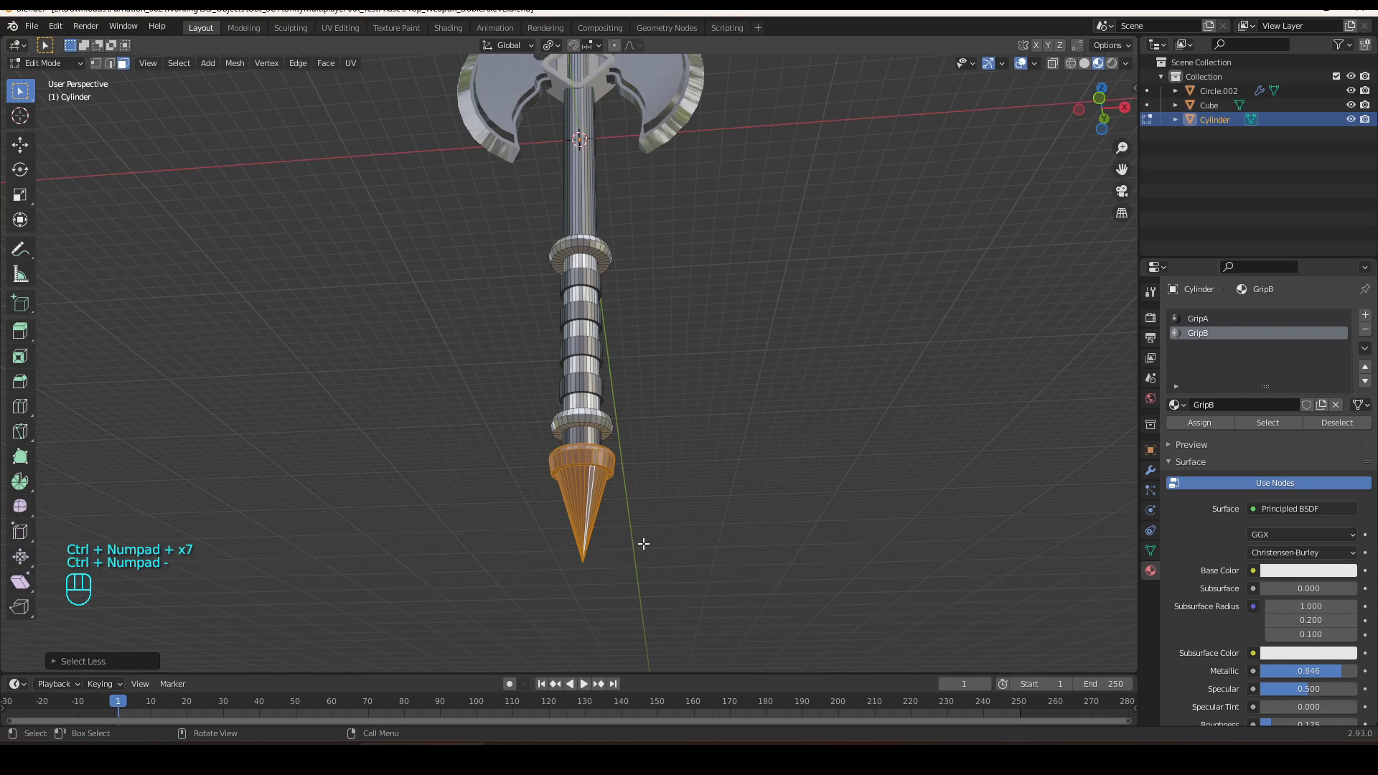
left_click(1182, 421)
left_click(940, 416)
Add a new material named Center to the diamond block between the blades.
middle_click_drag(802, 444, 790, 480)
scroll(779, 465, "down", 3)
middle_click_drag(677, 311, 671, 453)
scroll(686, 338, "up", 2)
scroll(655, 390, "up", 3)
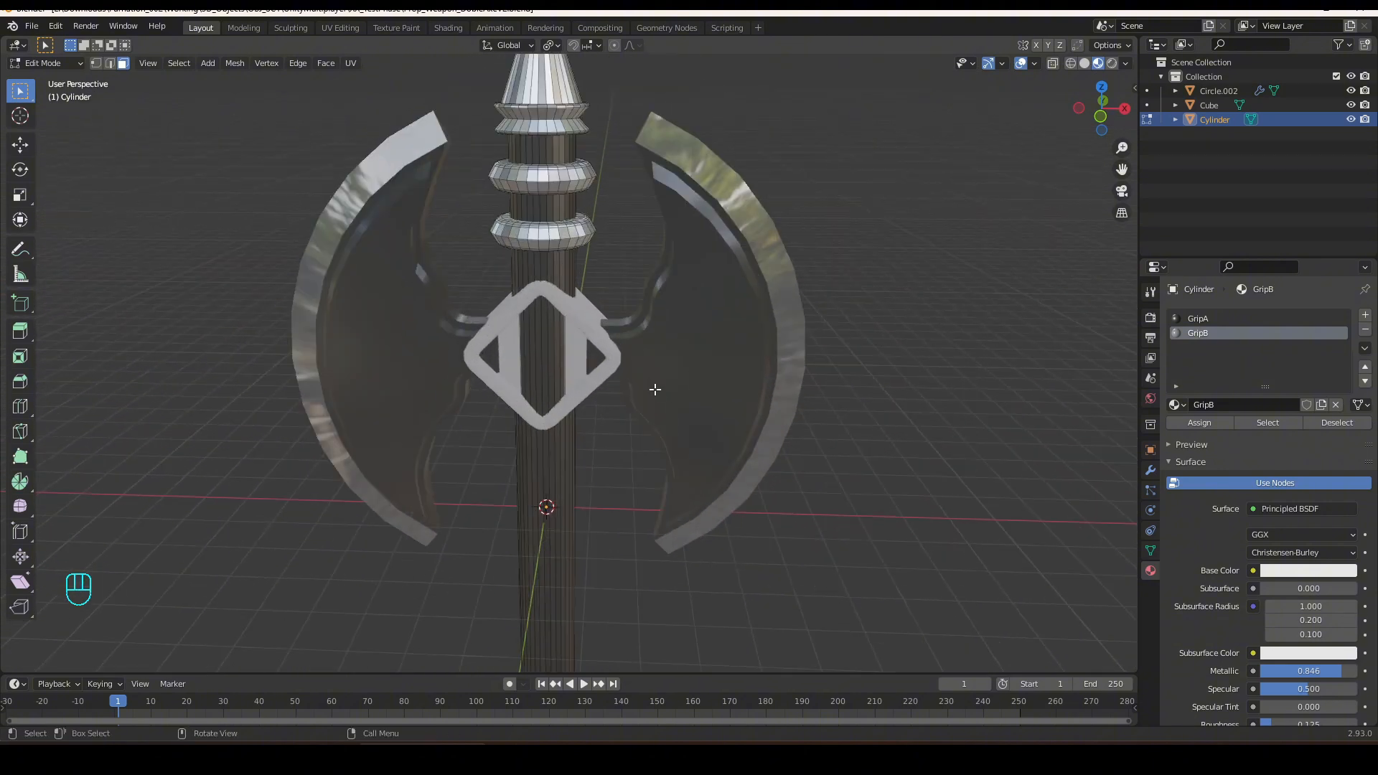
mouse_move(631, 338)
middle_mouse_down()
mouse_move(651, 332)
mouse_move(614, 346)
middle_mouse_up()
key("Tab")
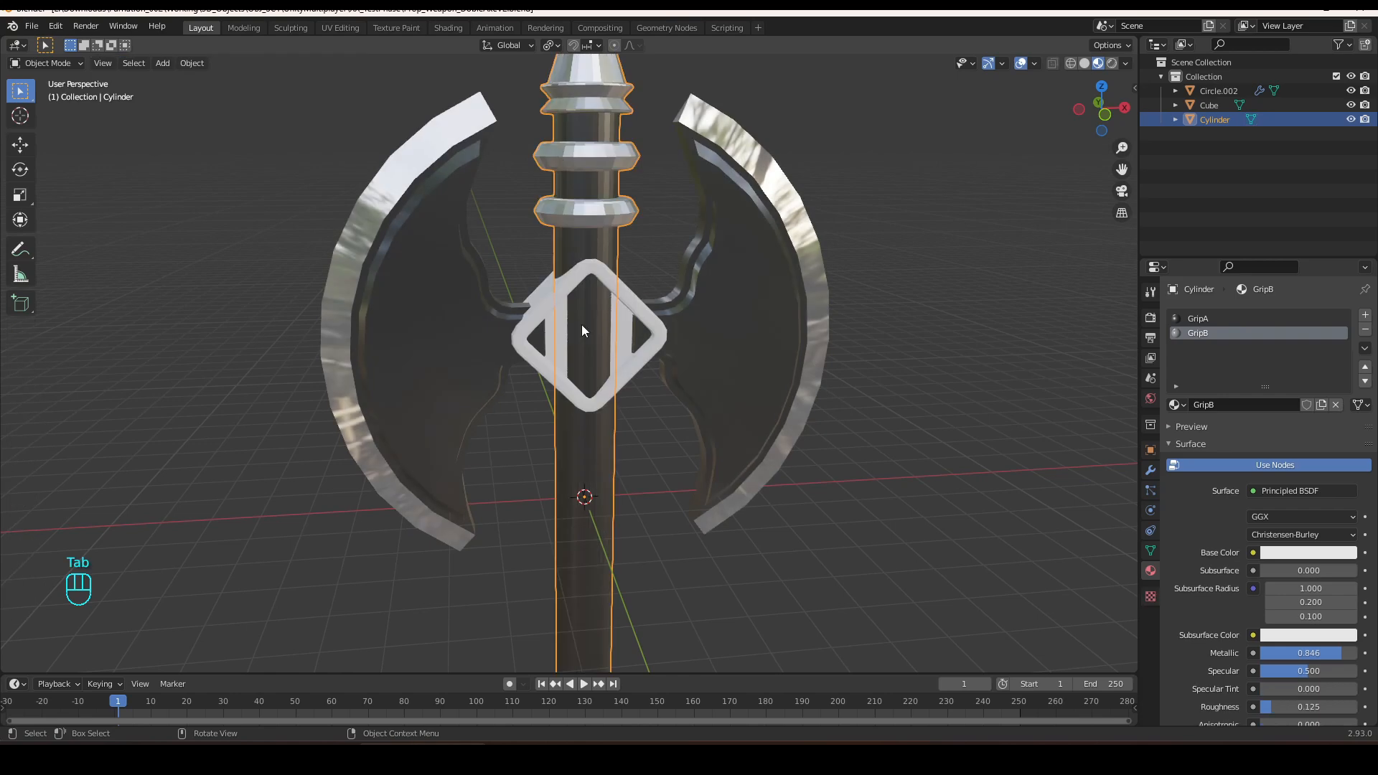
left_click(565, 289)
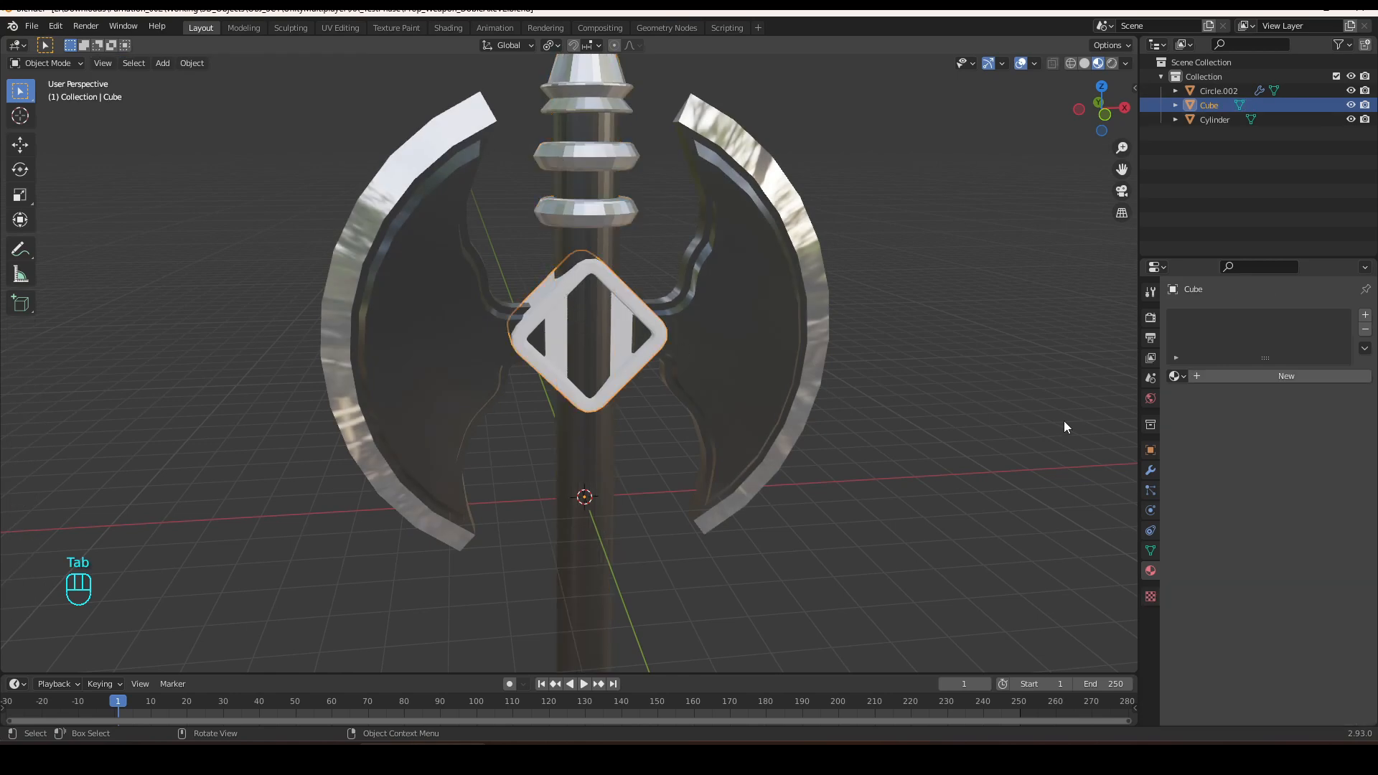
left_click(1221, 376)
double_click(1204, 321)
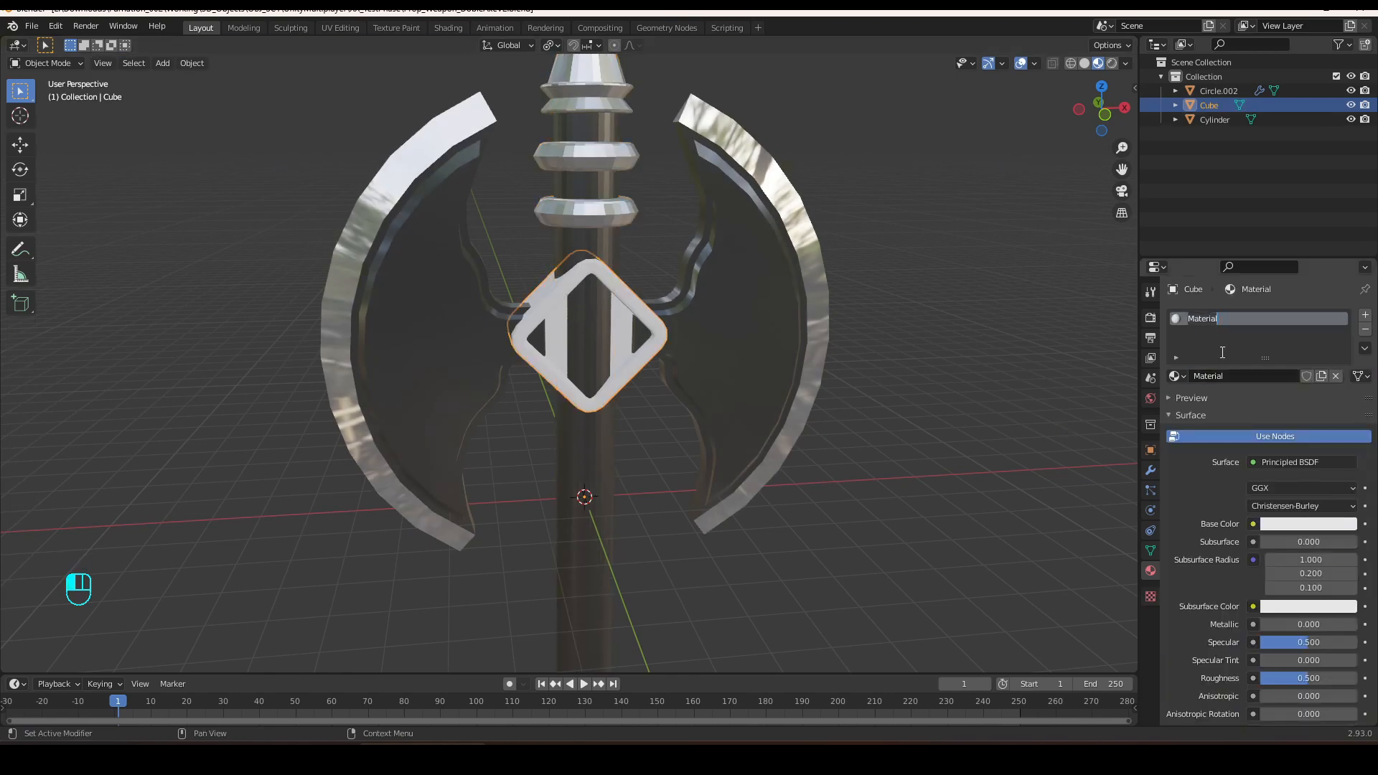
type("Center")
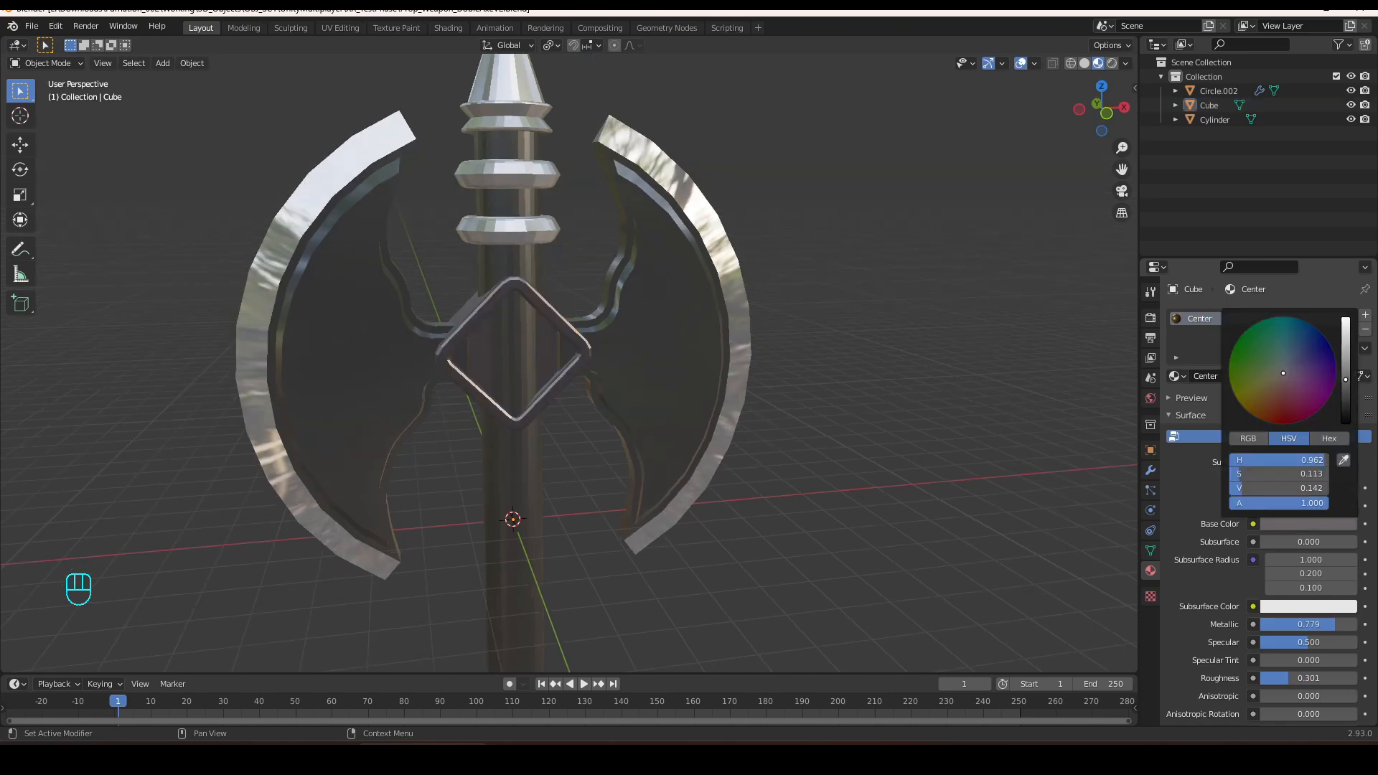
Give the Center material a light purplish-grey base color, a metallic value of 0.779 and a roughness of 0.301.
left_click_drag(1264, 460, 1293, 460)
left_click_drag(1348, 378, 1347, 347)
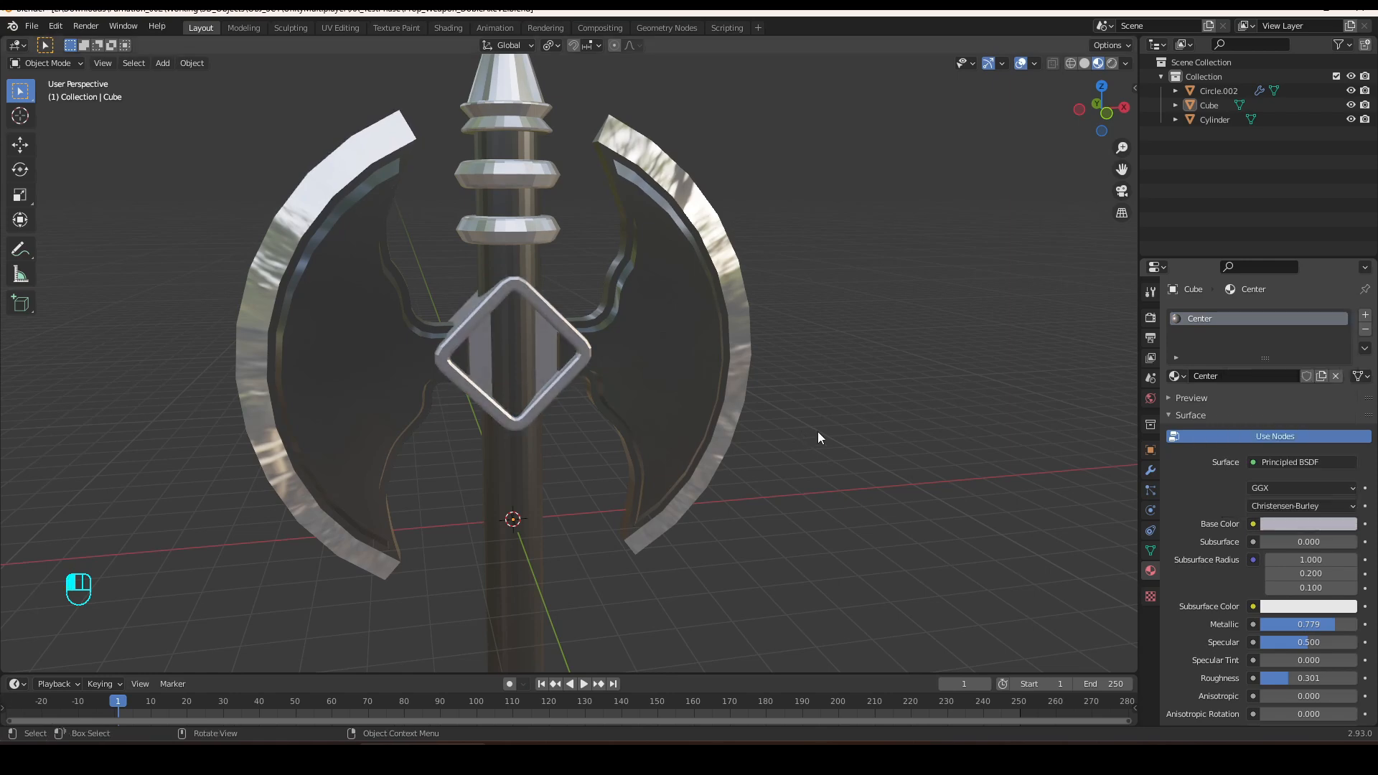
Scale the diamond center block along the Y axis by about 1.42 so it protrudes beyond the handle.
mouse_move(672, 418)
middle_mouse_down()
mouse_move(560, 432)
mouse_move(691, 435)
middle_mouse_up()
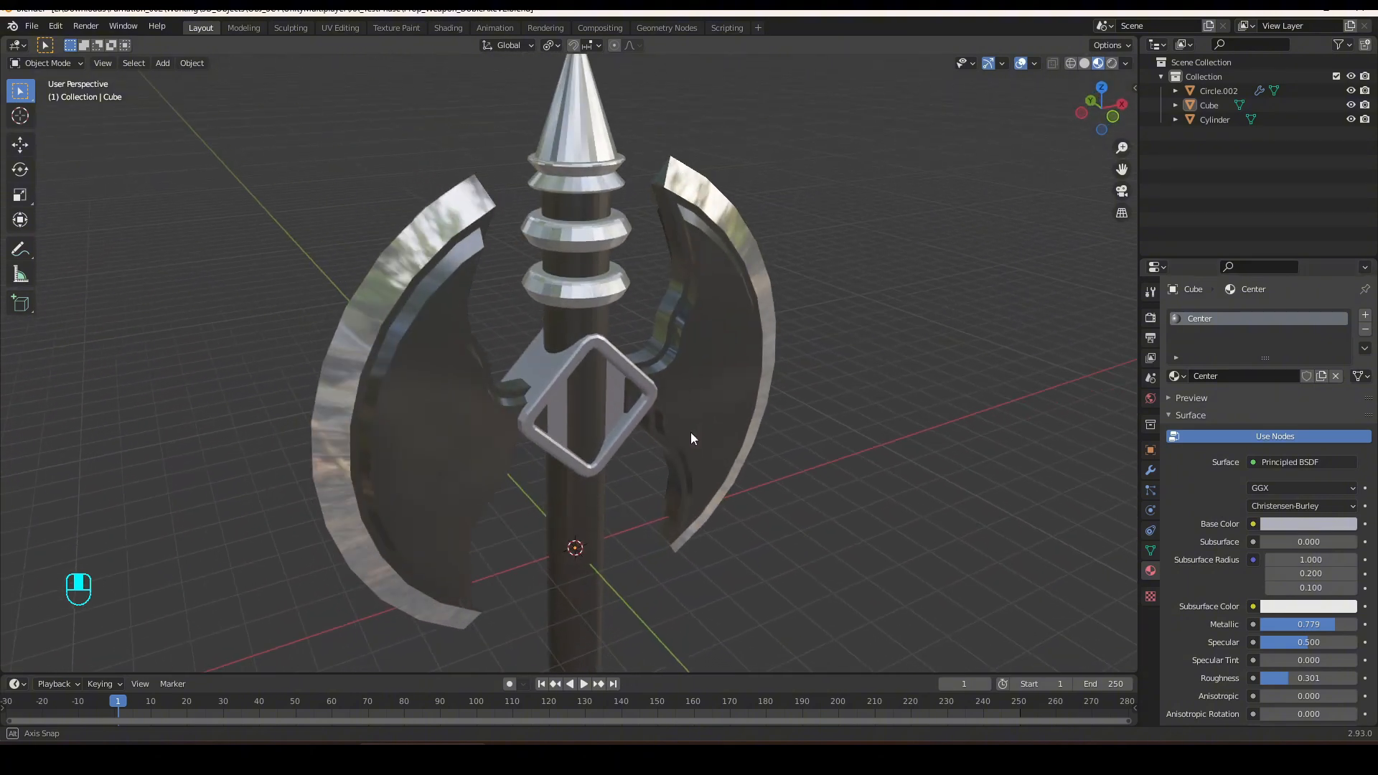
left_click(545, 382)
key("s")
key("y")
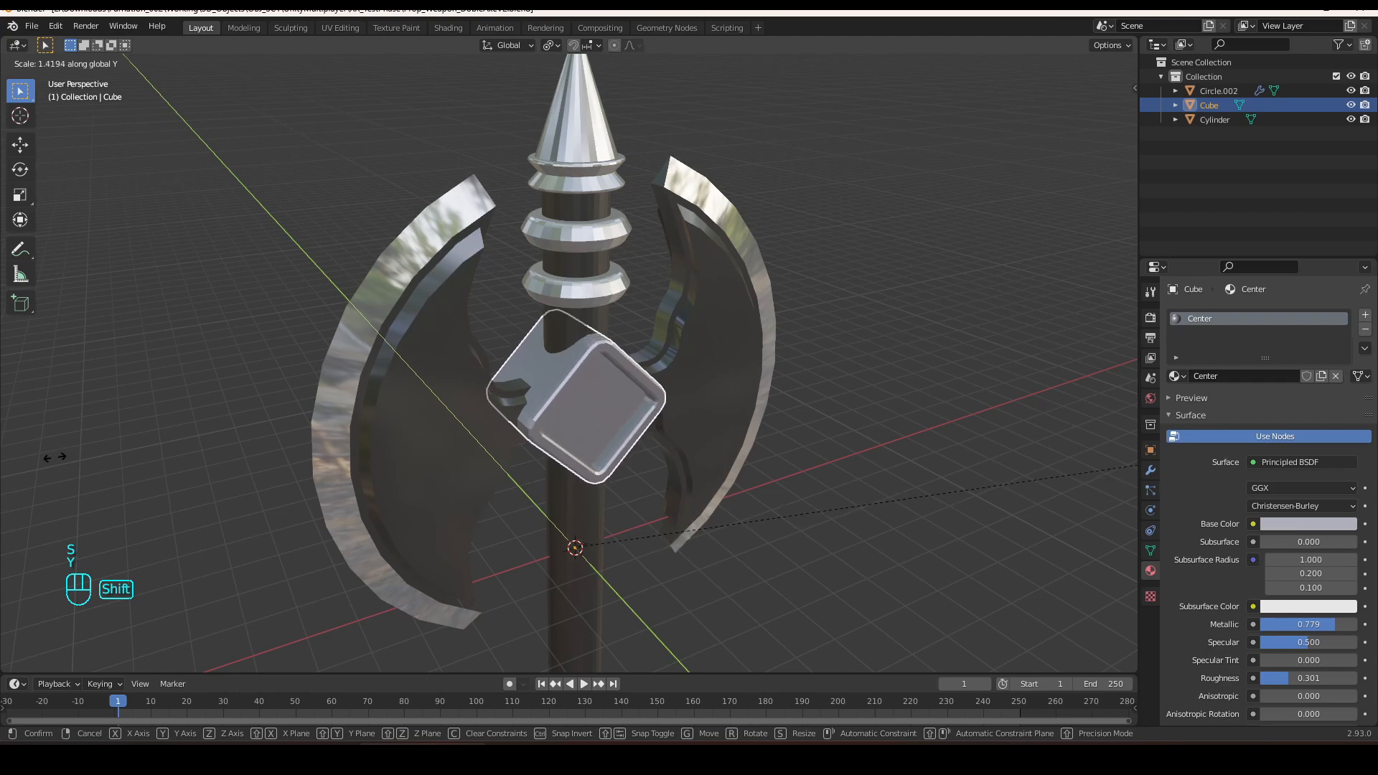
left_click(25, 478)
left_click(906, 468)
middle_click_drag(871, 467, 410, 434)
key("Tab")
key("Tab")
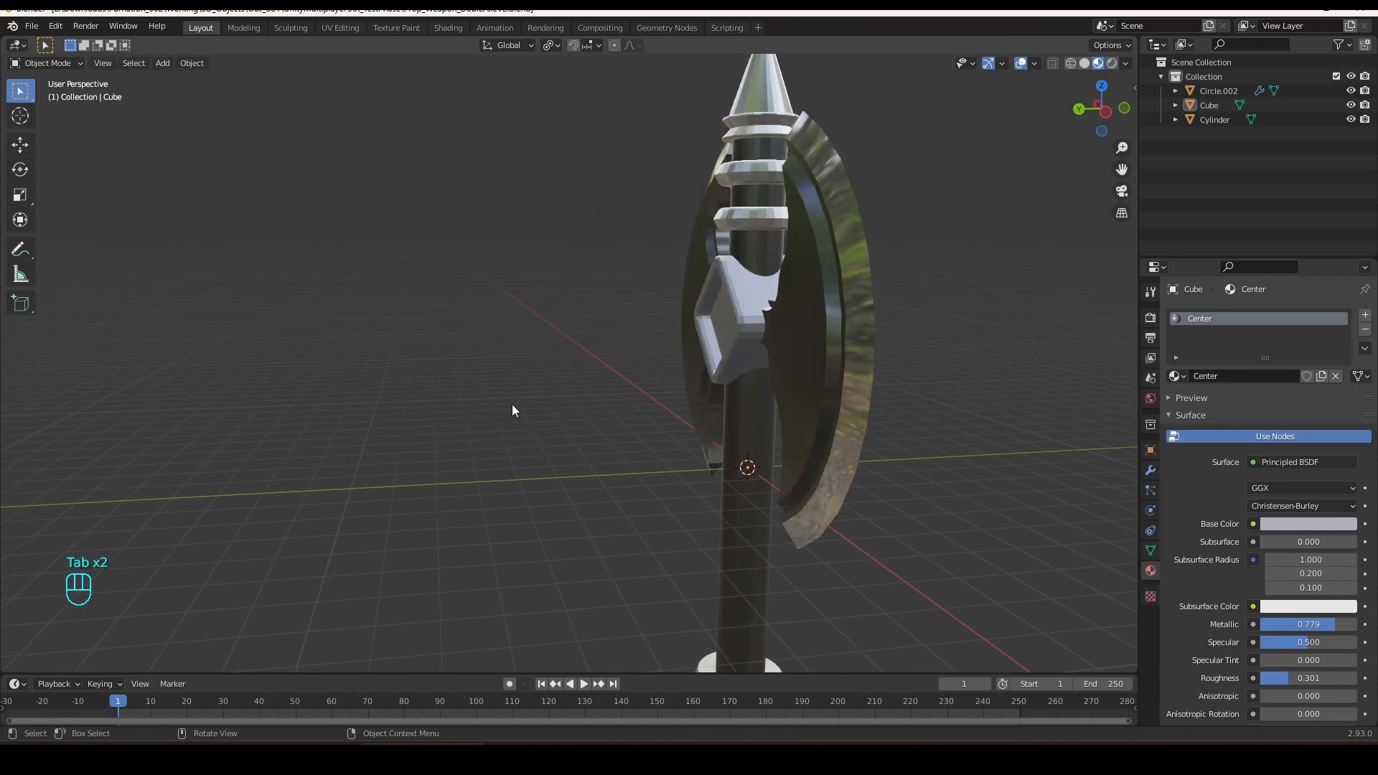
Shade the diamond center block smooth and enable Auto Smooth at 30° for it.
middle_click_drag(510, 409, 345, 395)
left_click(542, 315)
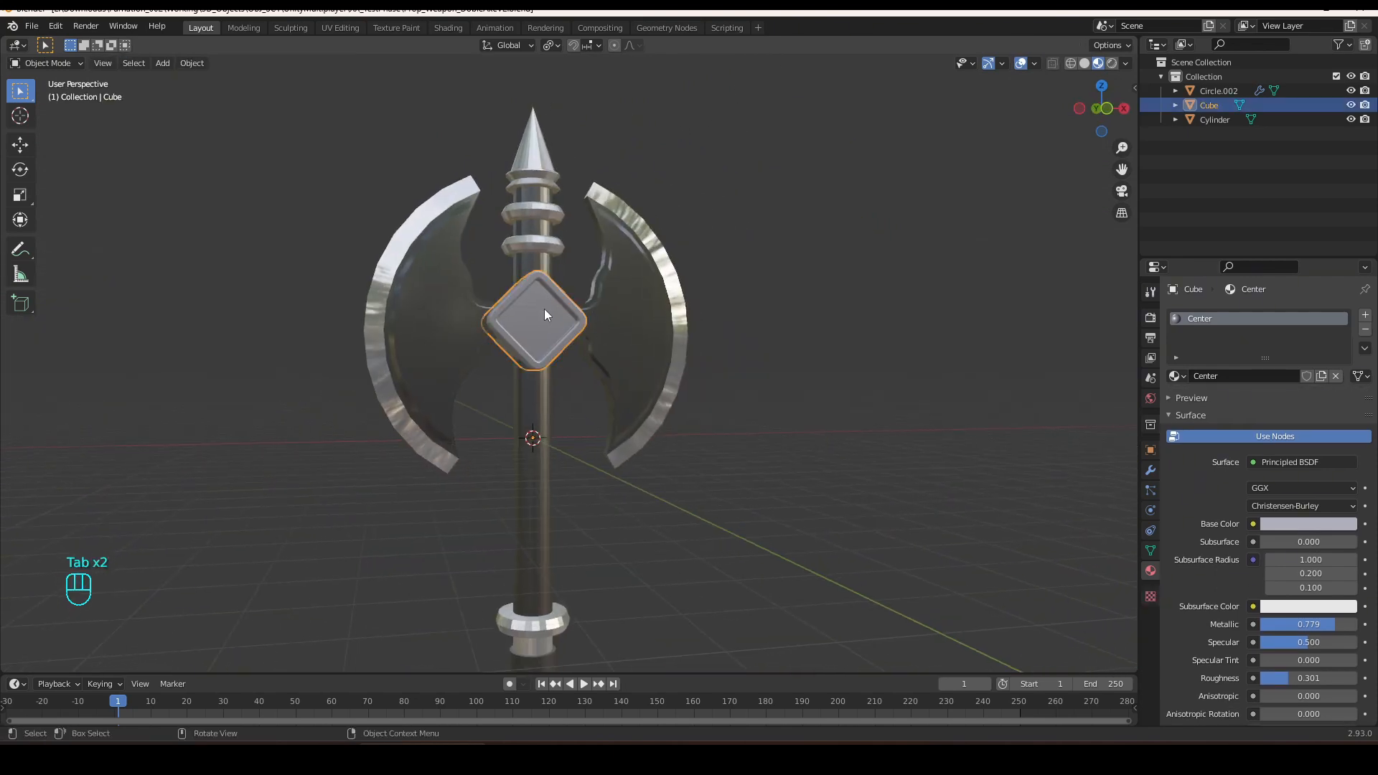
middle_click_drag(544, 310, 518, 324)
left_click(192, 63)
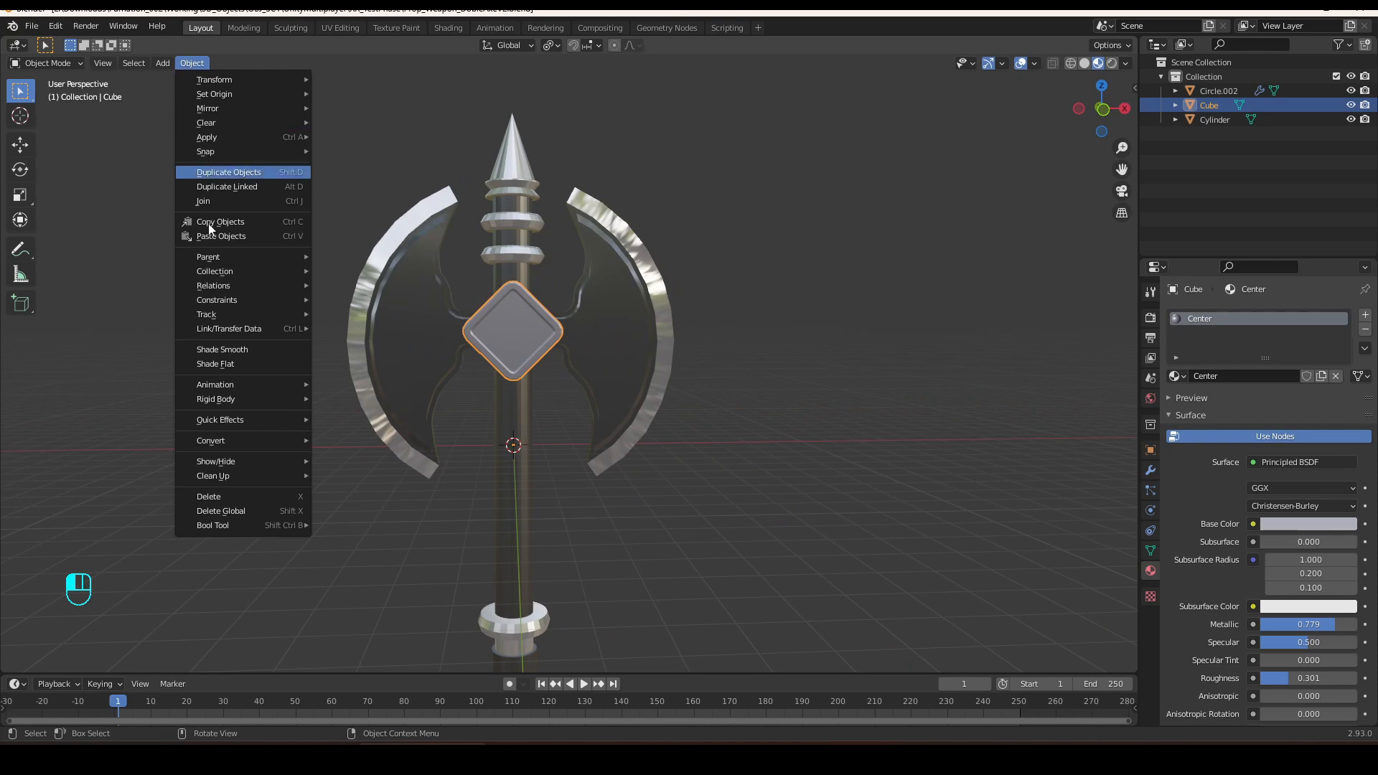
left_click(252, 349)
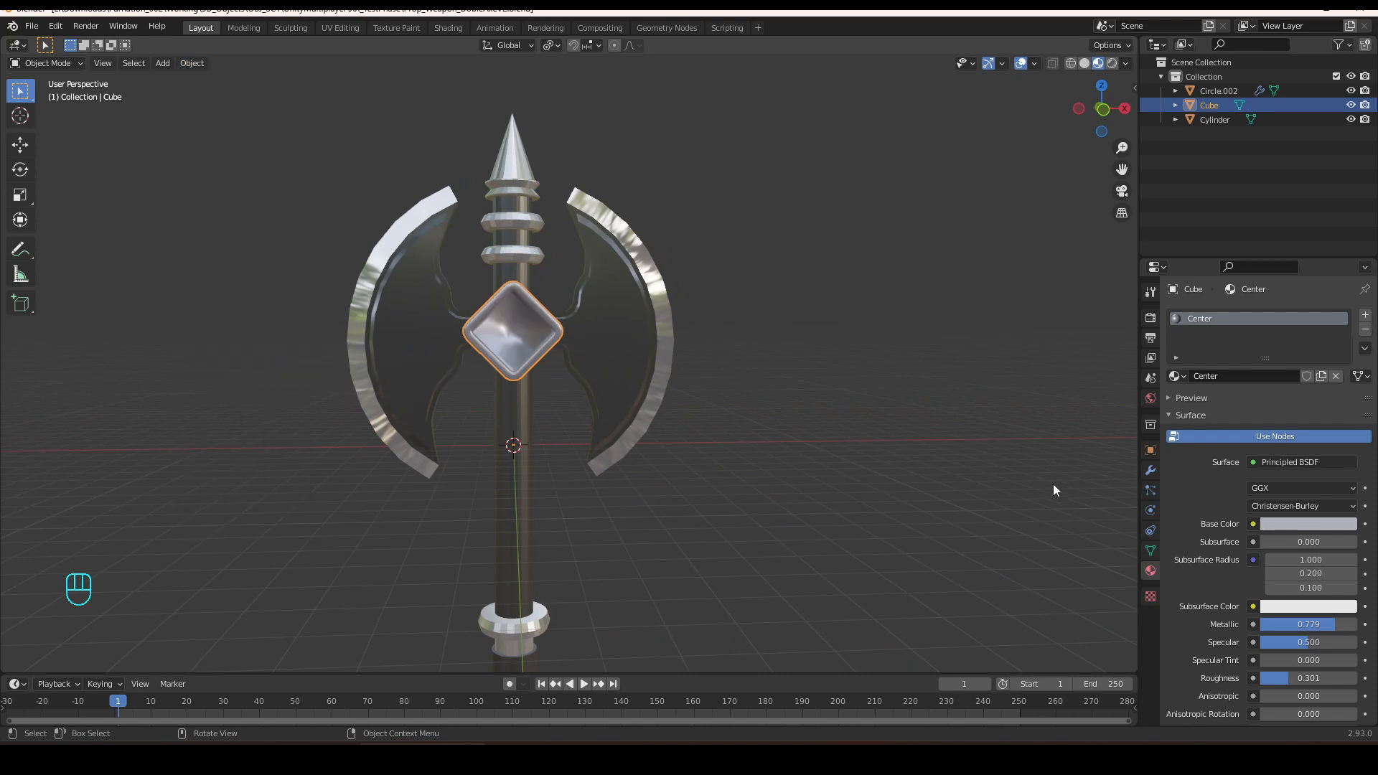
left_click(1151, 550)
left_click(1253, 580)
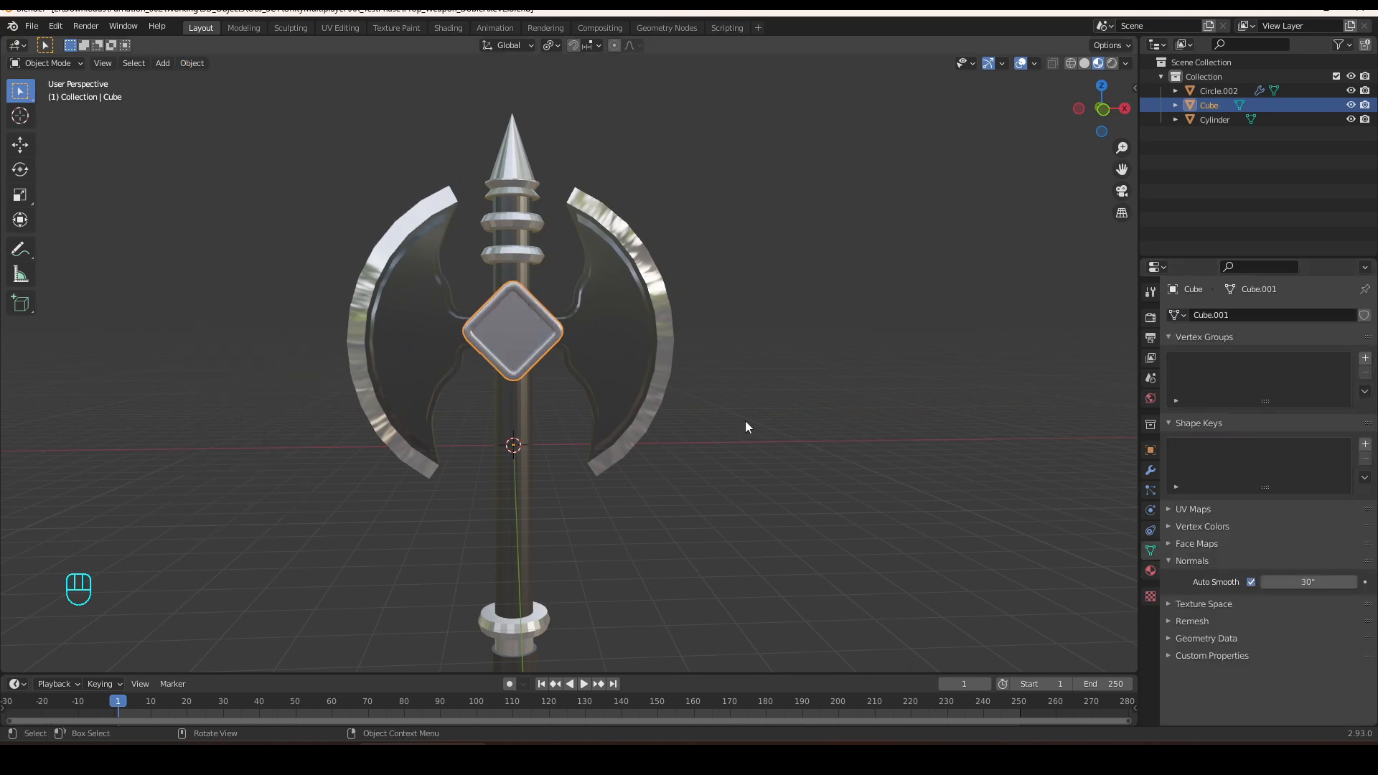
Enable Auto Smooth at 30° for the handle and shade it smooth.
middle_click_drag(745, 422, 714, 403)
left_click(508, 241)
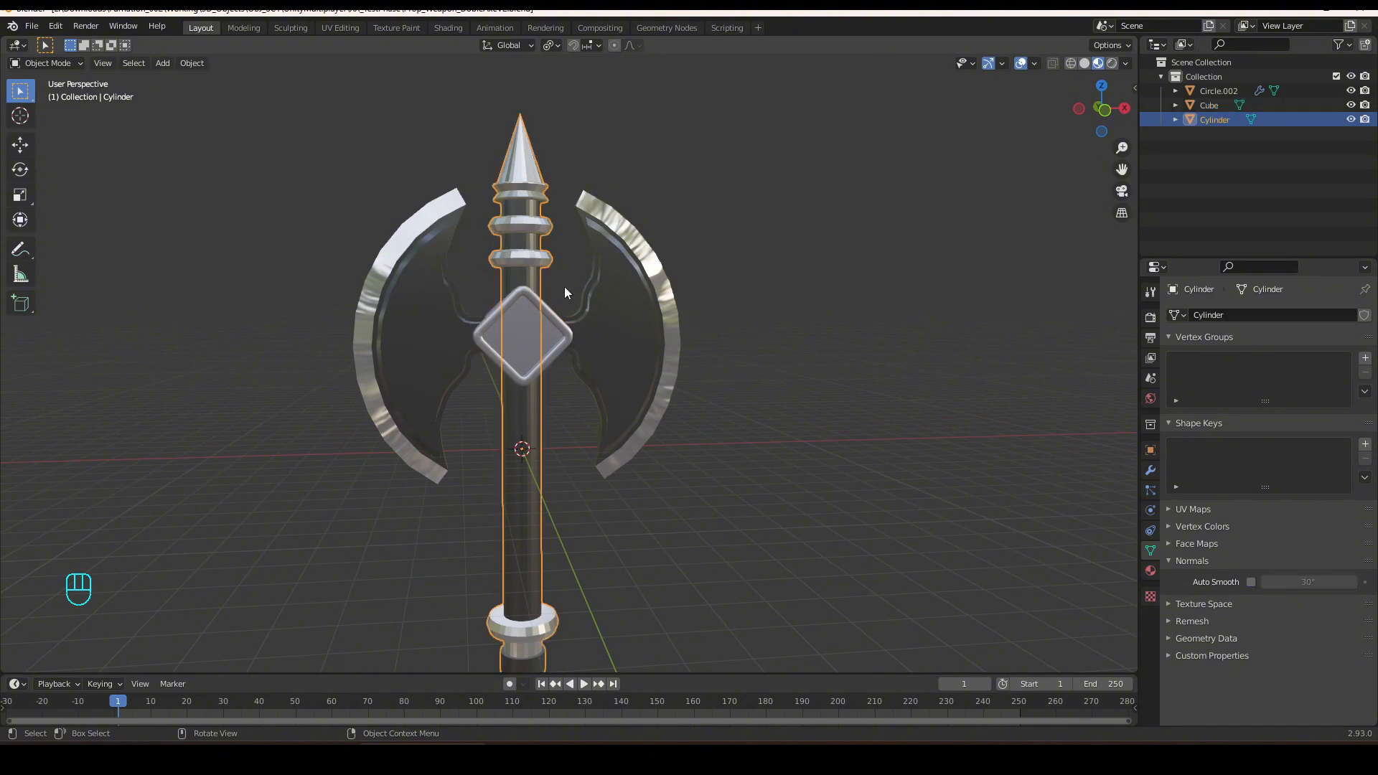
left_click(1252, 583)
left_click(191, 63)
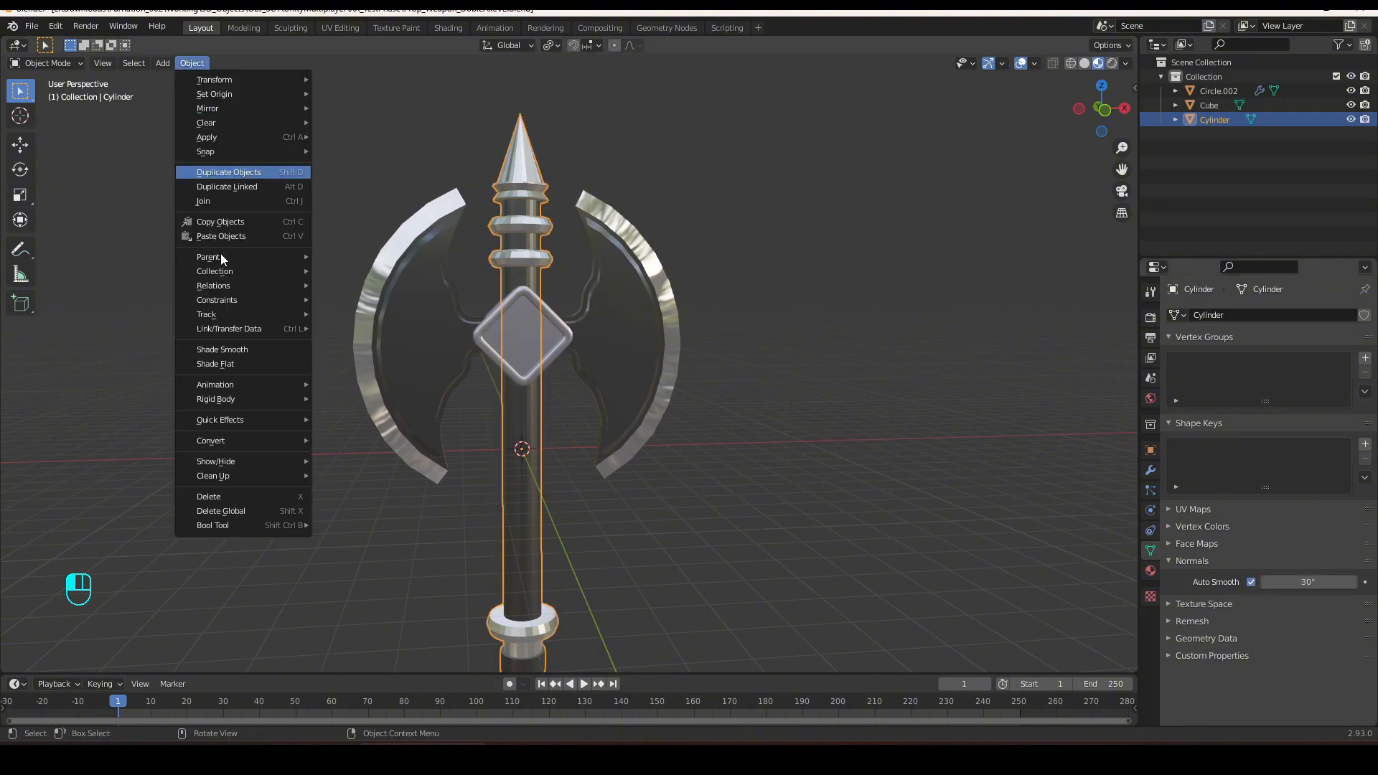
left_click(249, 350)
left_click(725, 437)
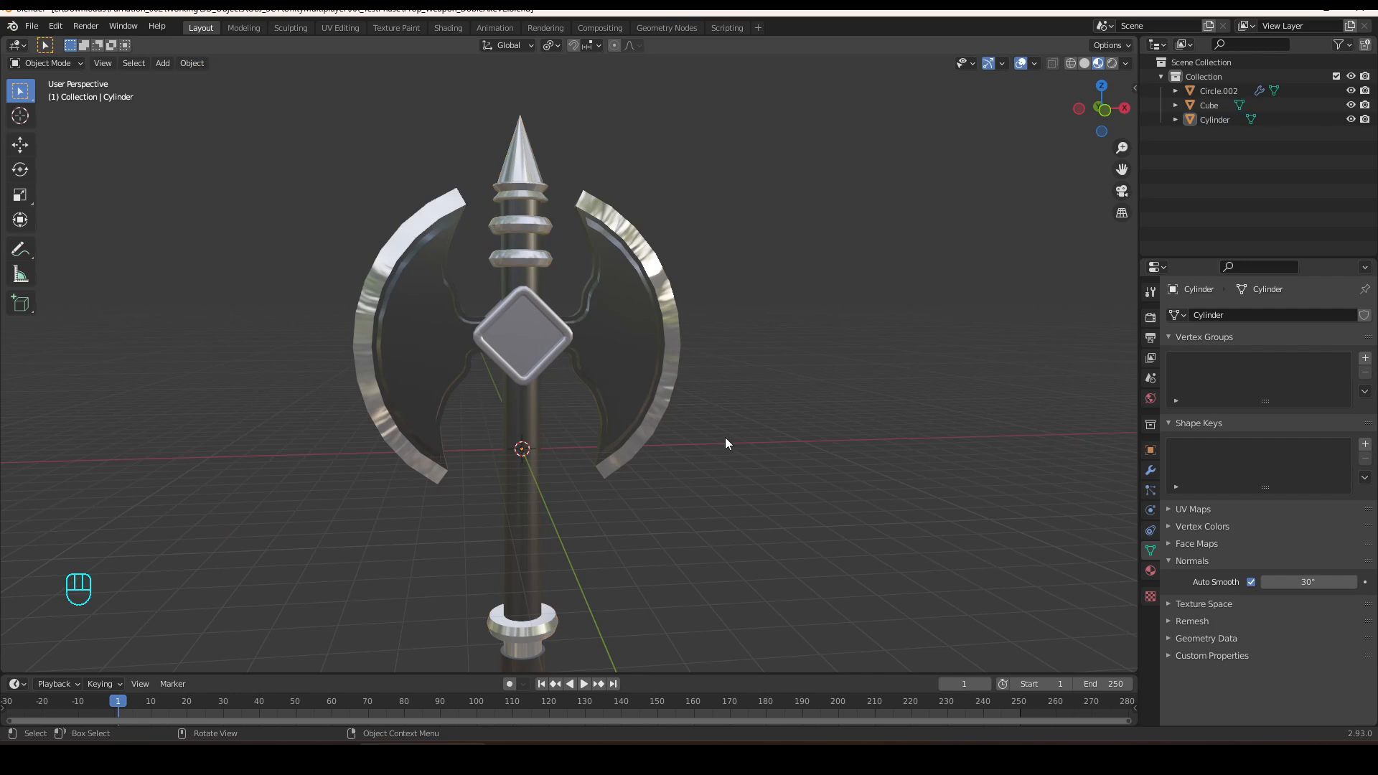
Apply the Mirror modifier on the axe blades.
middle_click_drag(725, 437, 696, 426)
scroll(696, 427, "down", 3)
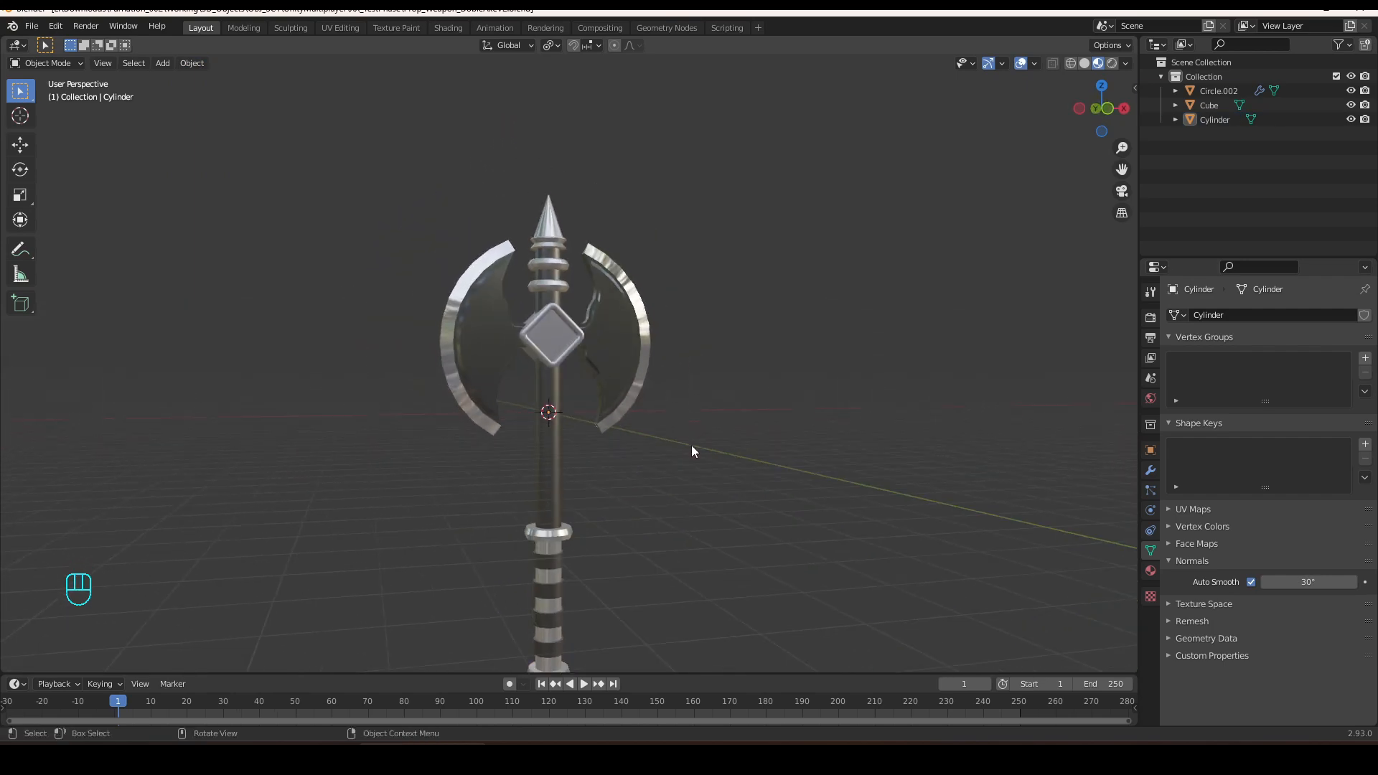
key("a")
key("KP_1")
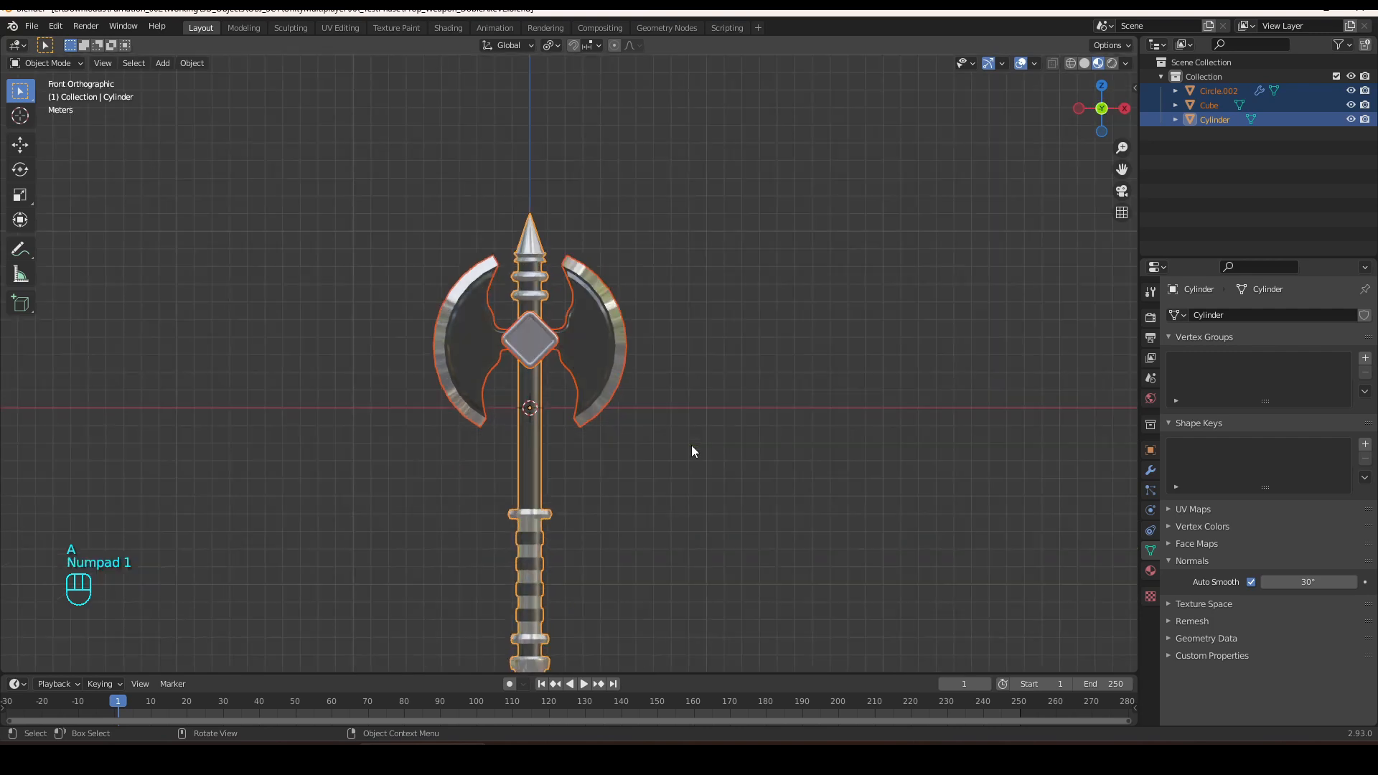
left_click(593, 360)
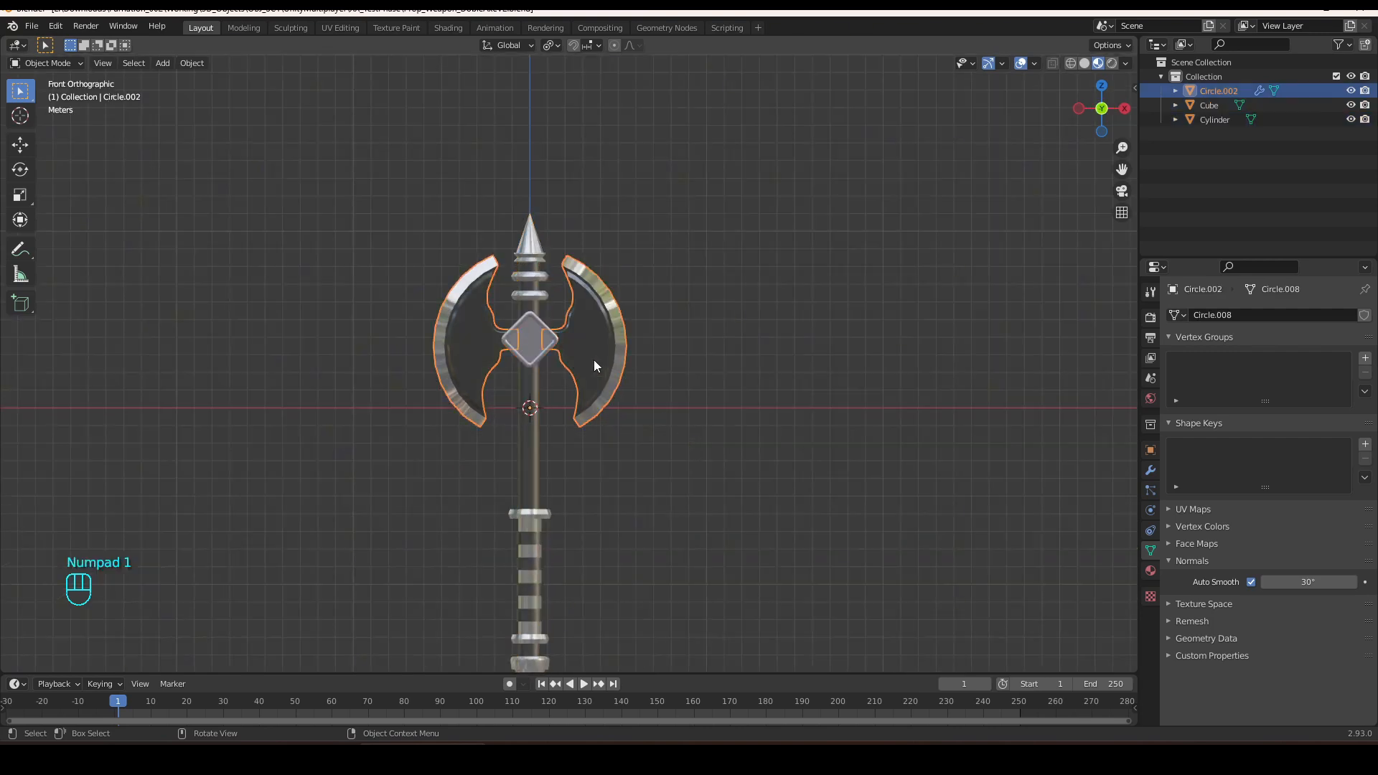
left_click(1150, 470)
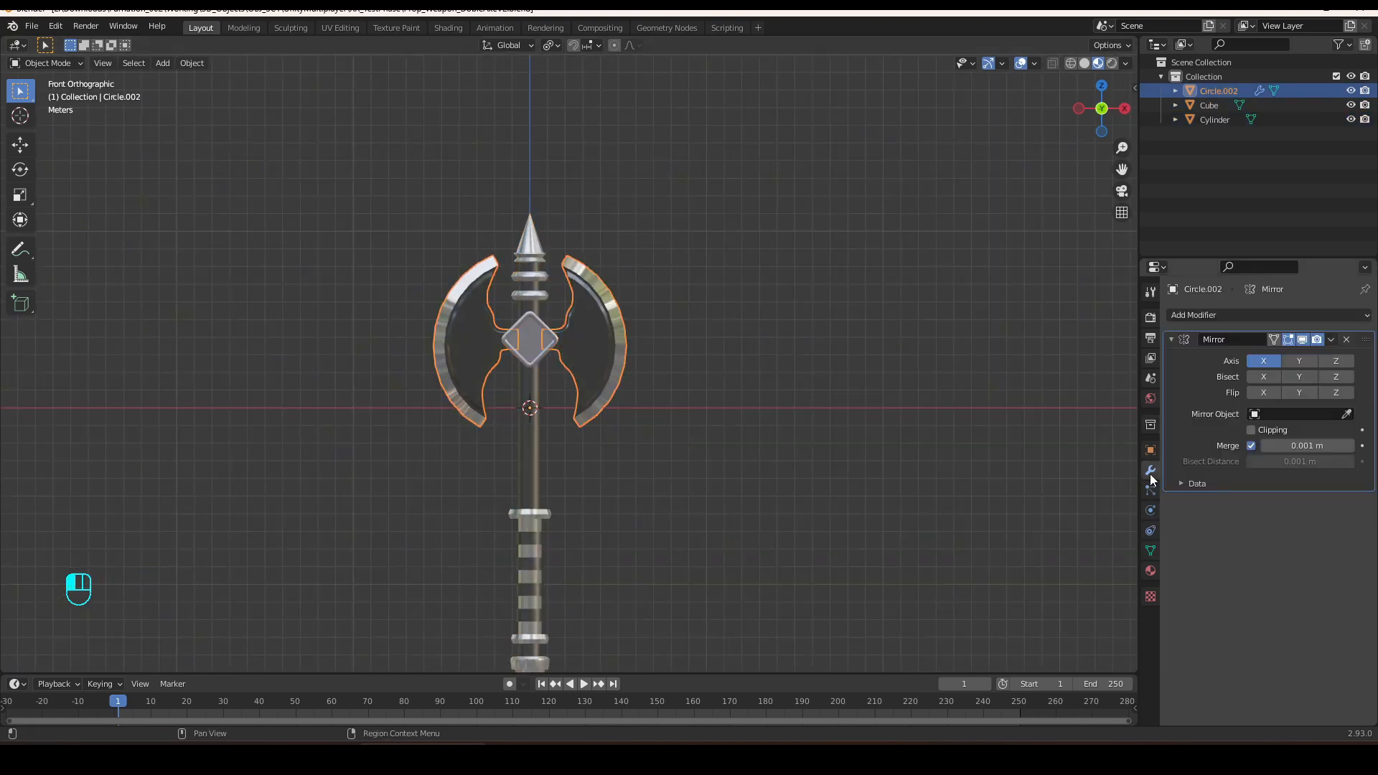
left_click(1331, 340)
left_click(1269, 357)
Join the blades, center block and handle into one object and name it AxeDoubleV2.
key("a")
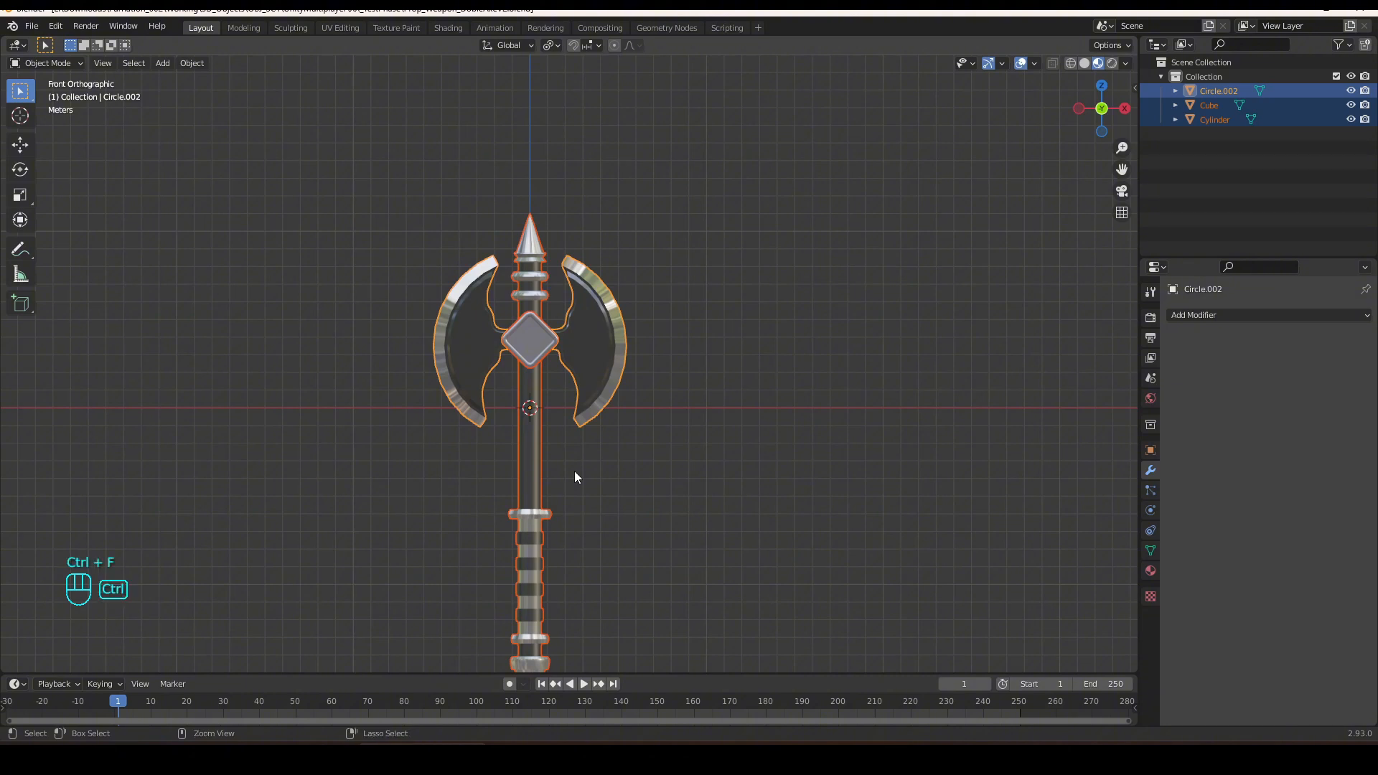
key("ctrl+j")
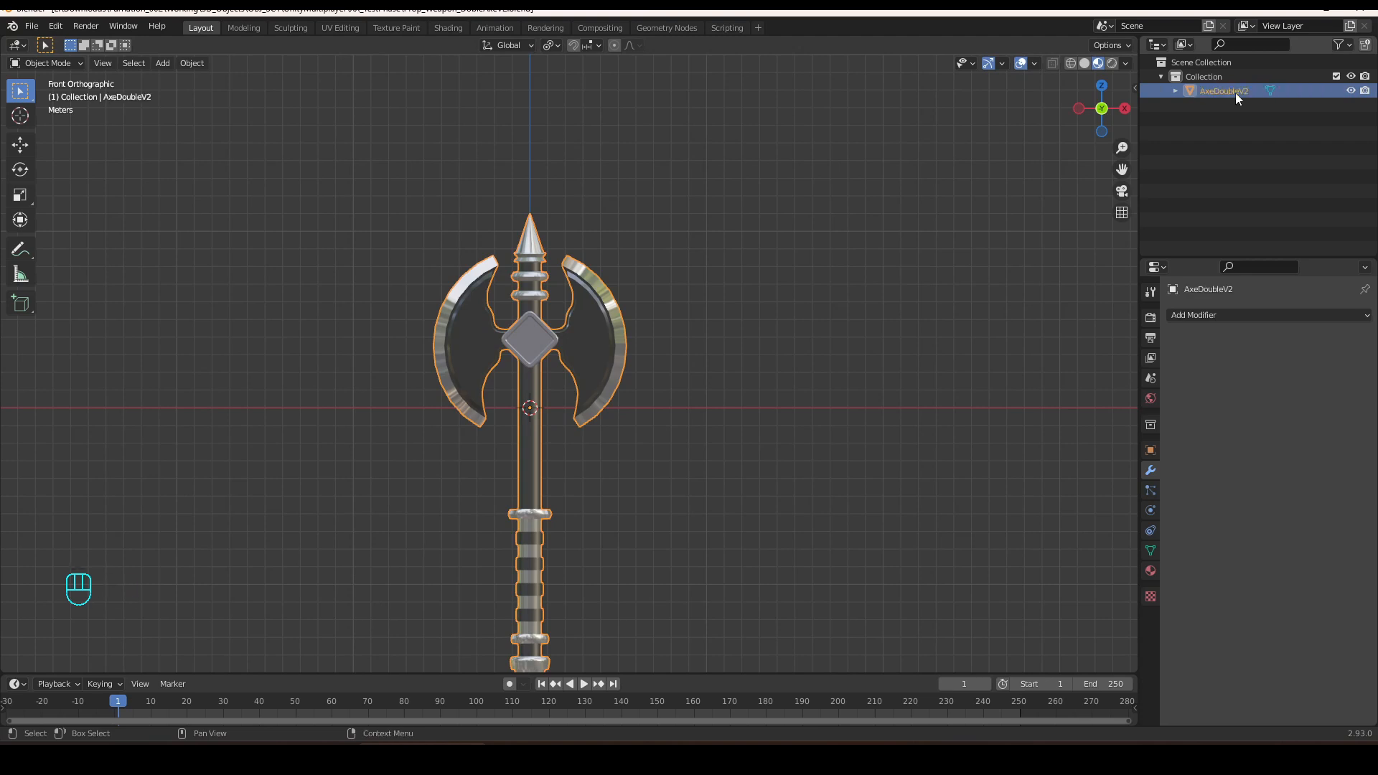
Move the axe up along Z until its grip sits at the world origin, and apply all transforms.
key("g")
key("z")
key("g")
key("z")
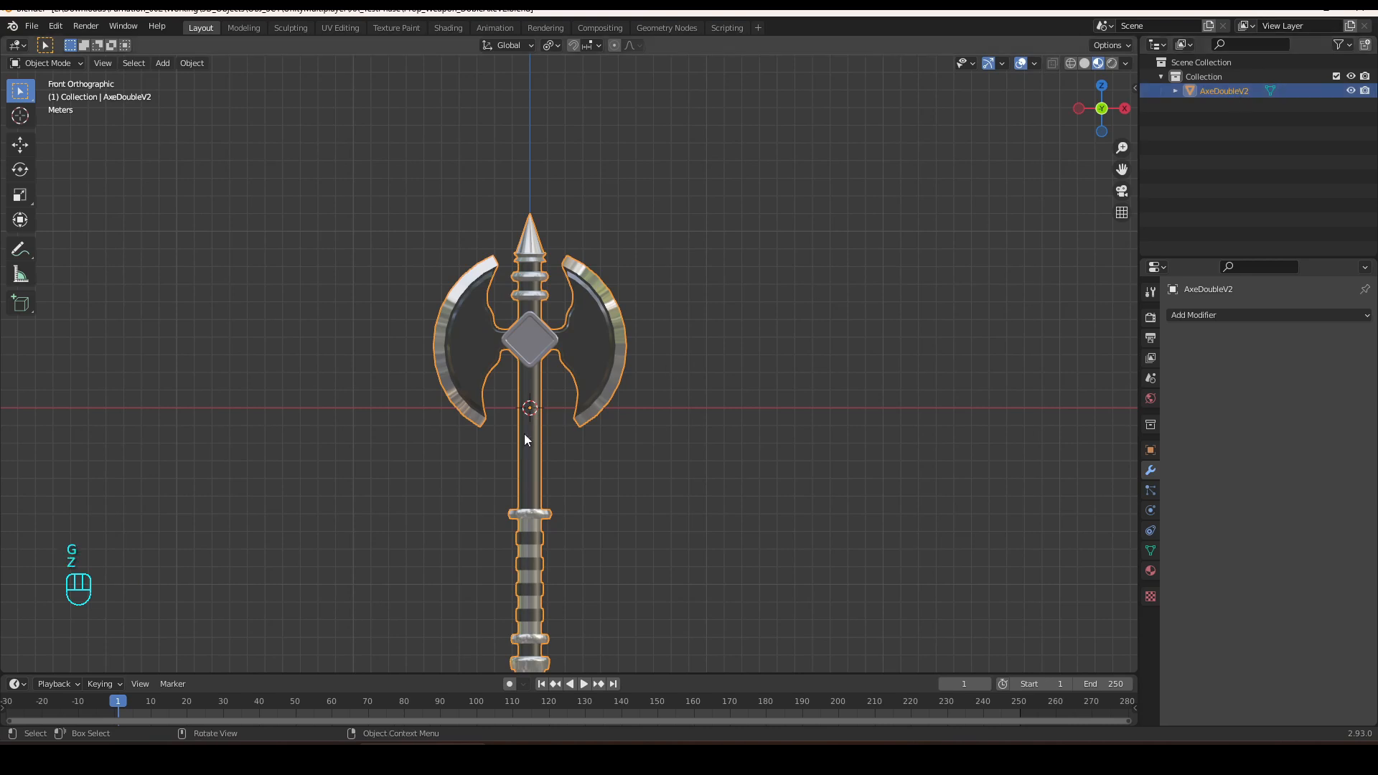
left_click(593, 245)
key("ctrl+a")
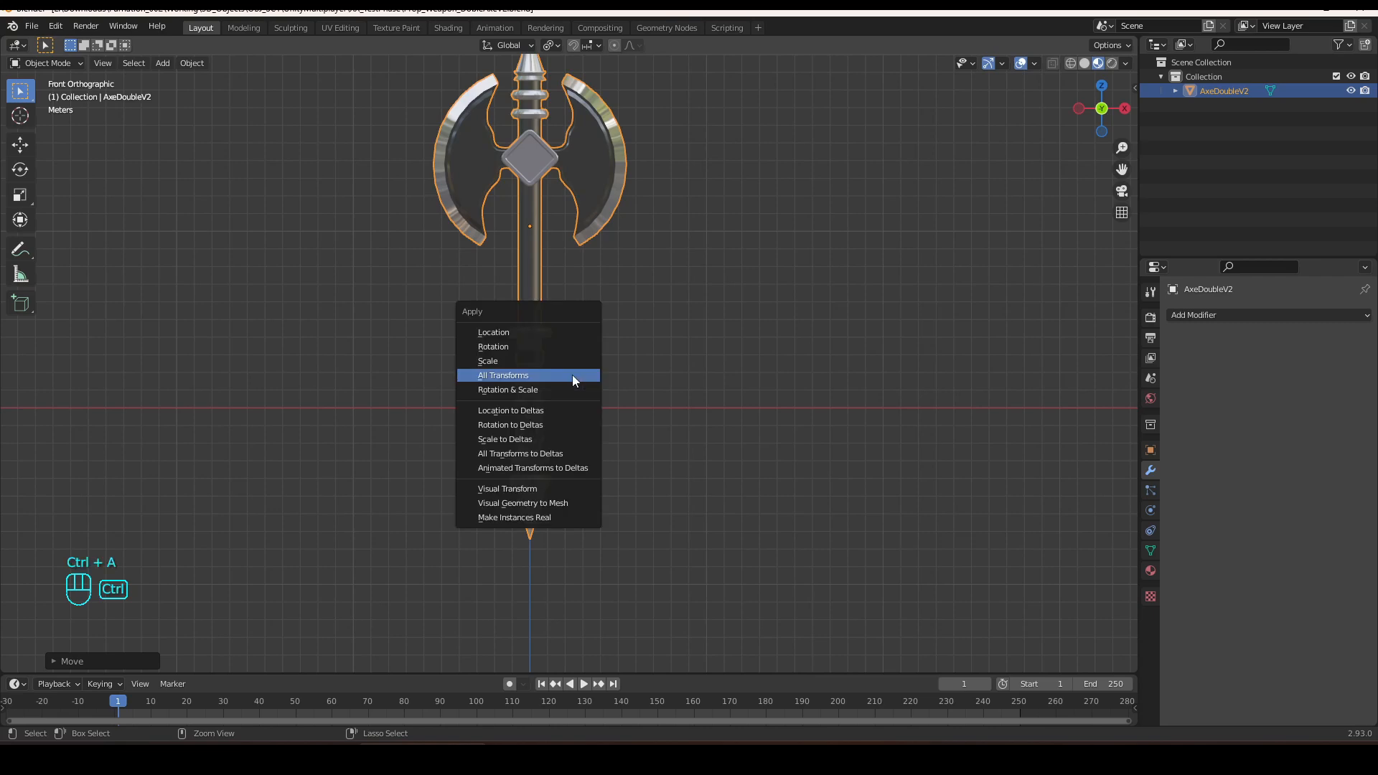
left_click(576, 374)
left_click(619, 370)
Extrude the recessed diamond faces on both sides of the center block outward along their normals.
middle_click_drag(619, 370, 657, 455)
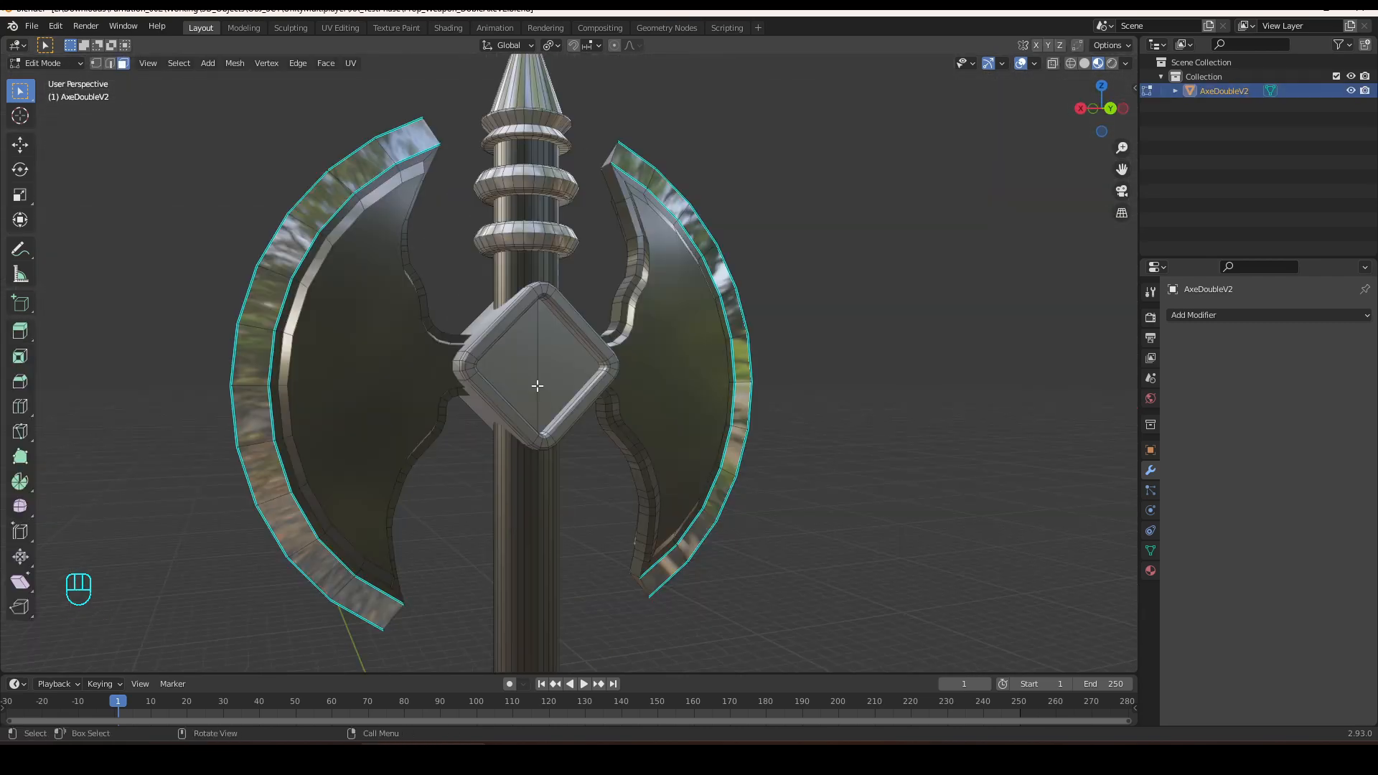
left_click(536, 386)
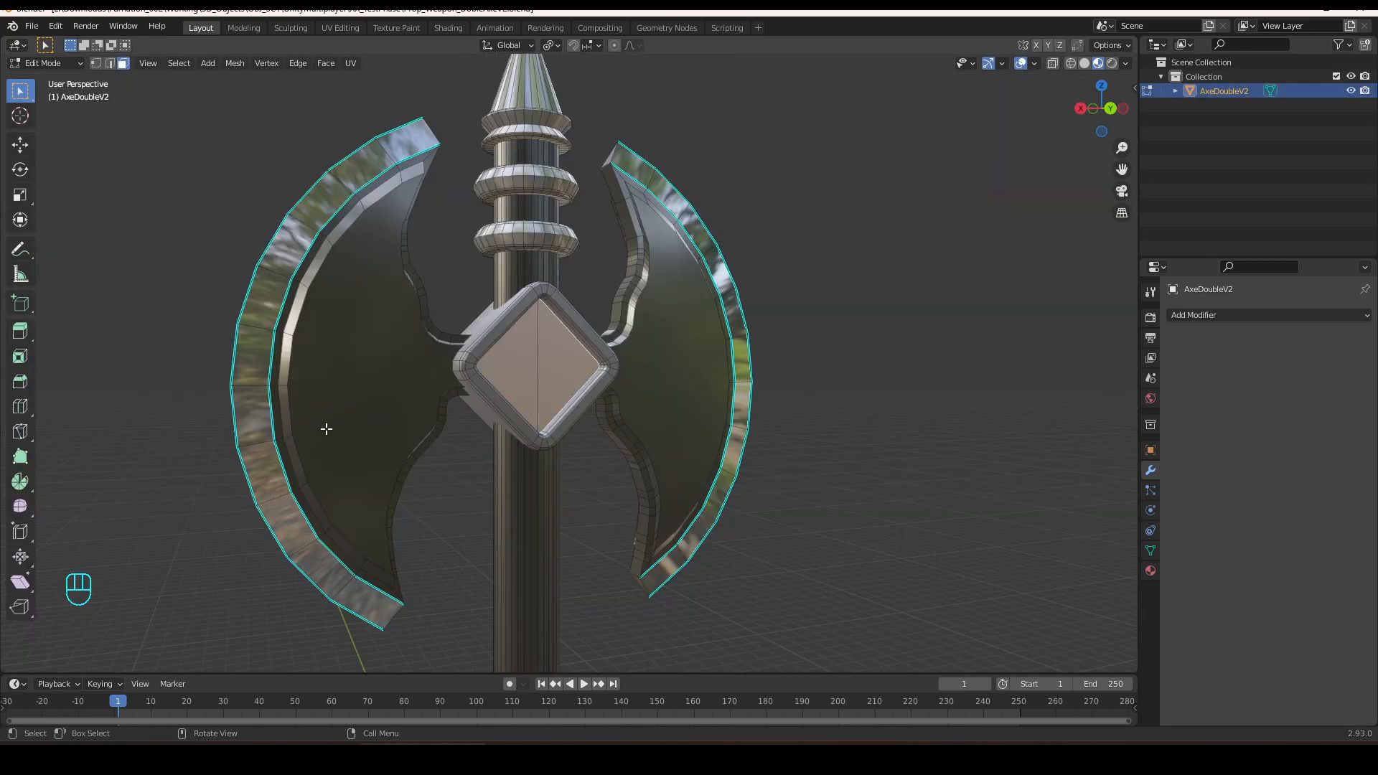
middle_click_drag(326, 428, 209, 422)
left_click(497, 398, "shift")
key("alt+e")
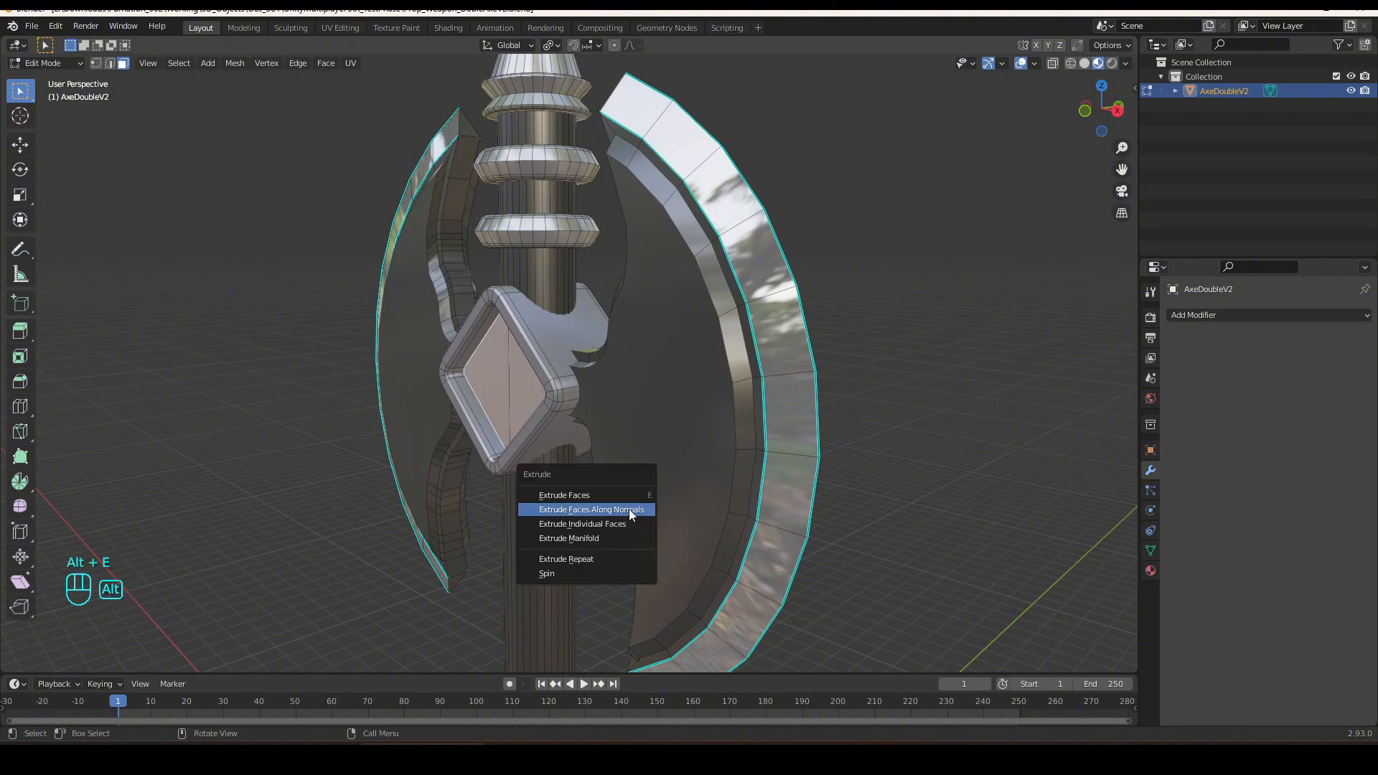
left_click(629, 510)
left_click(546, 186)
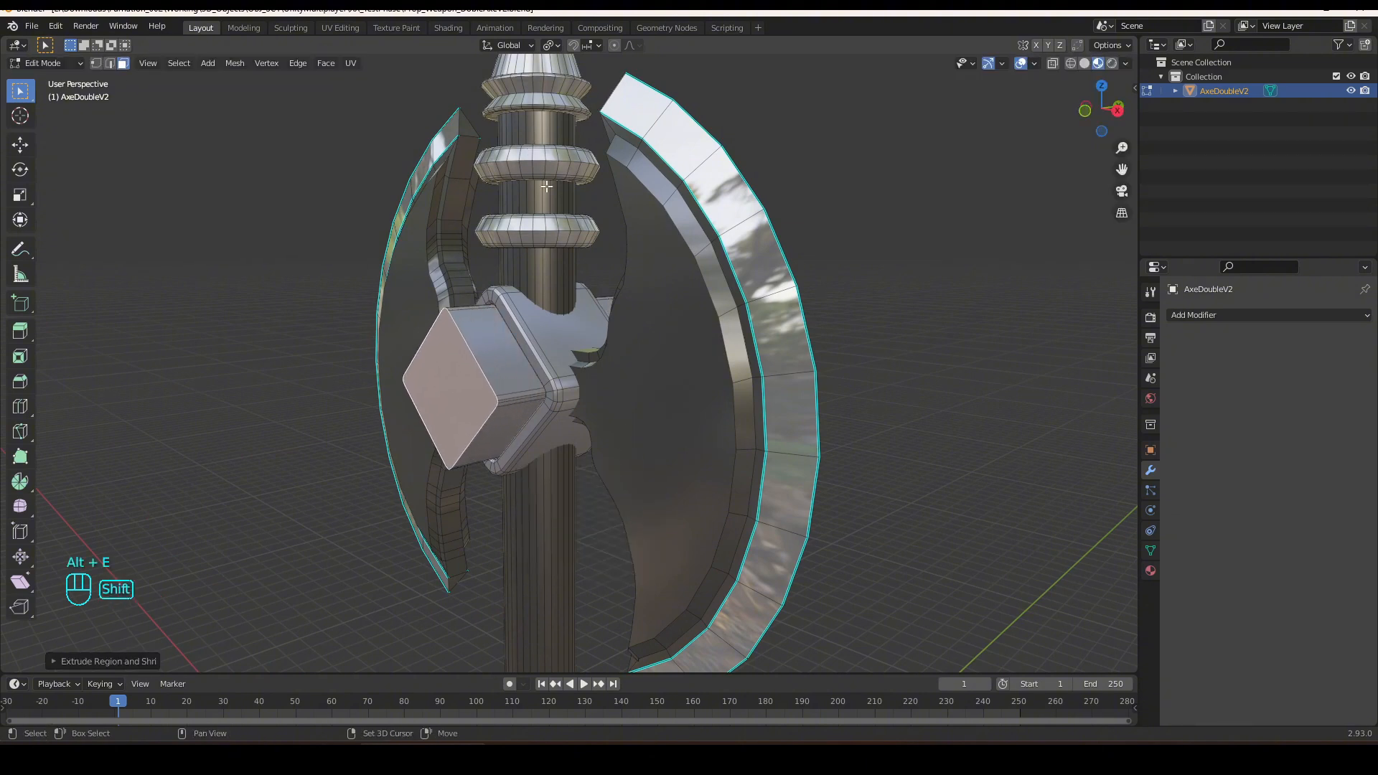
Scale the extruded diamond faces to 0 so each side of the center block forms a pointed pyramid.
key("s")
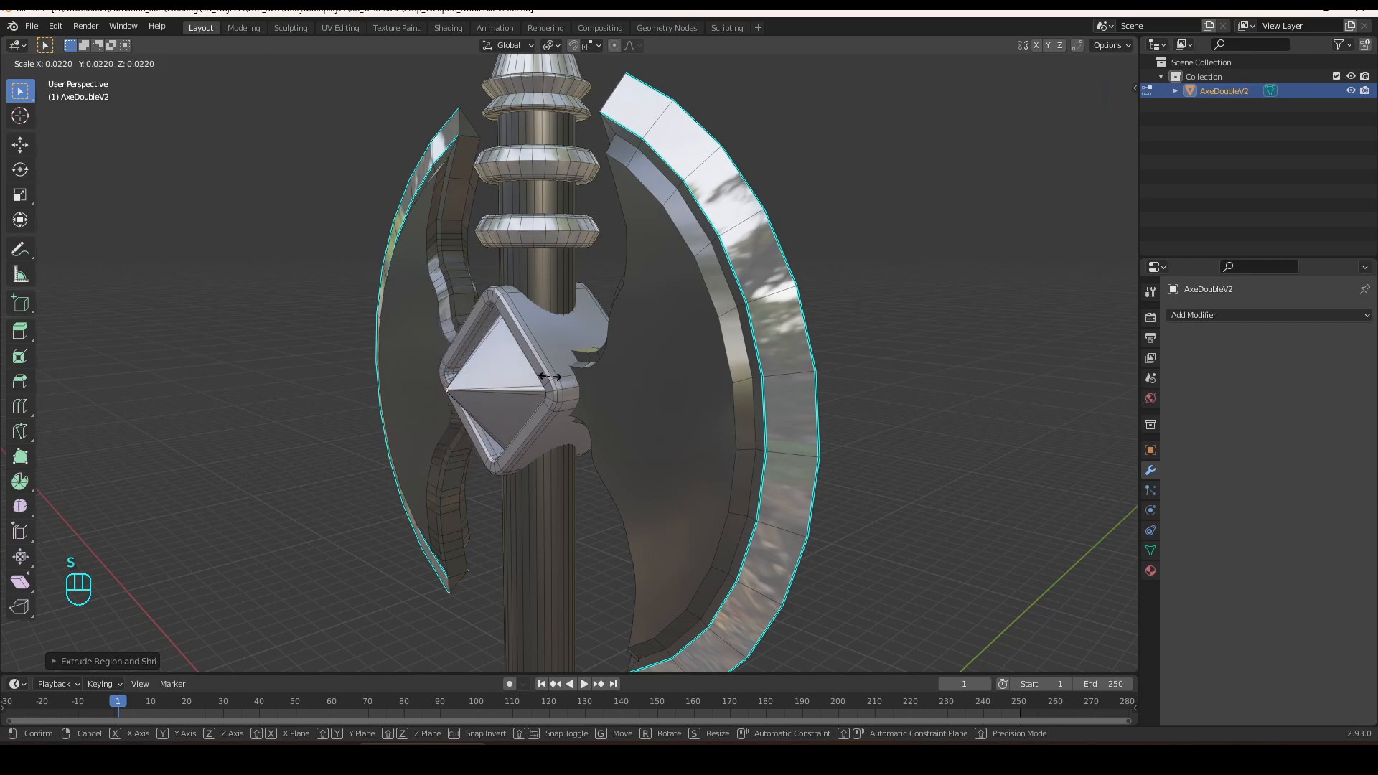
key("KP_Enter")
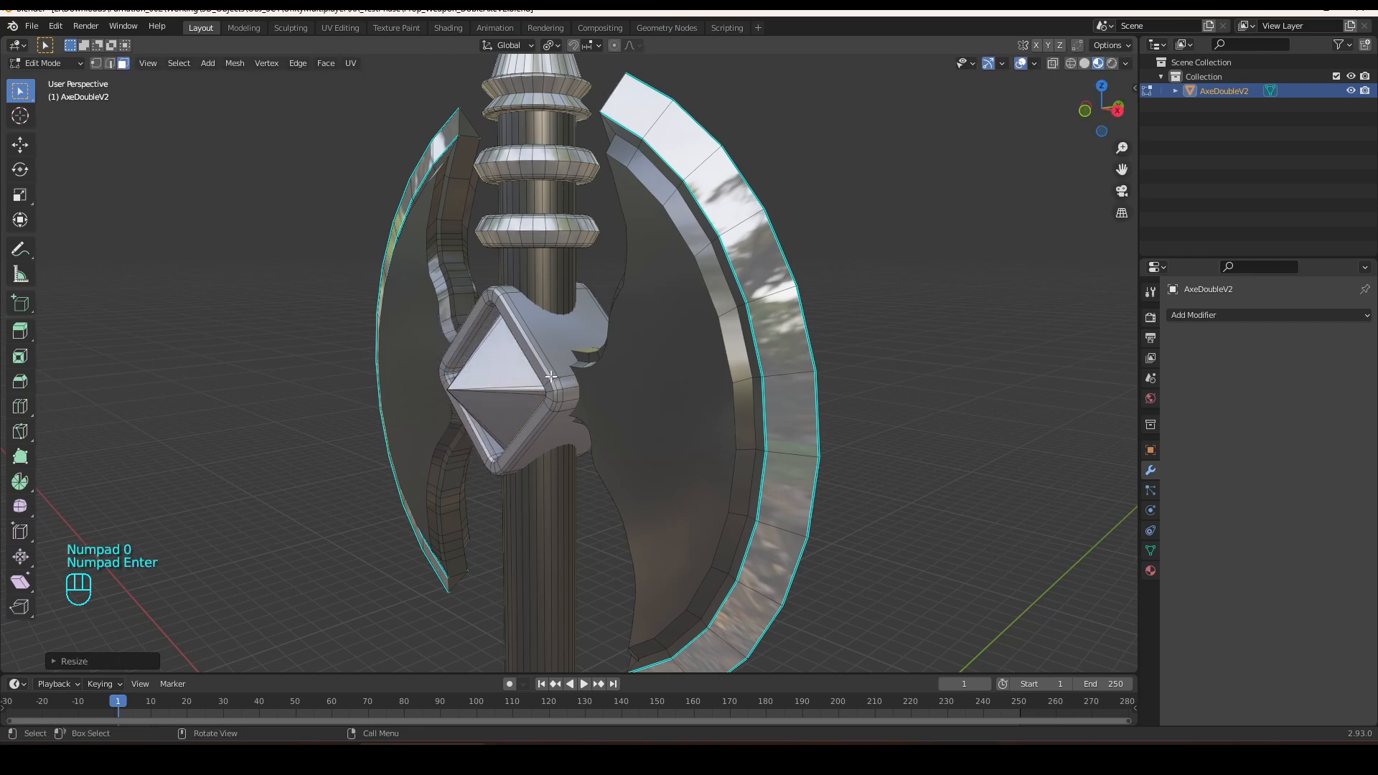
key("Tab")
middle_click_drag(550, 376, 626, 356)
scroll(617, 381, "up", 2)
scroll(622, 371, "down", 2)
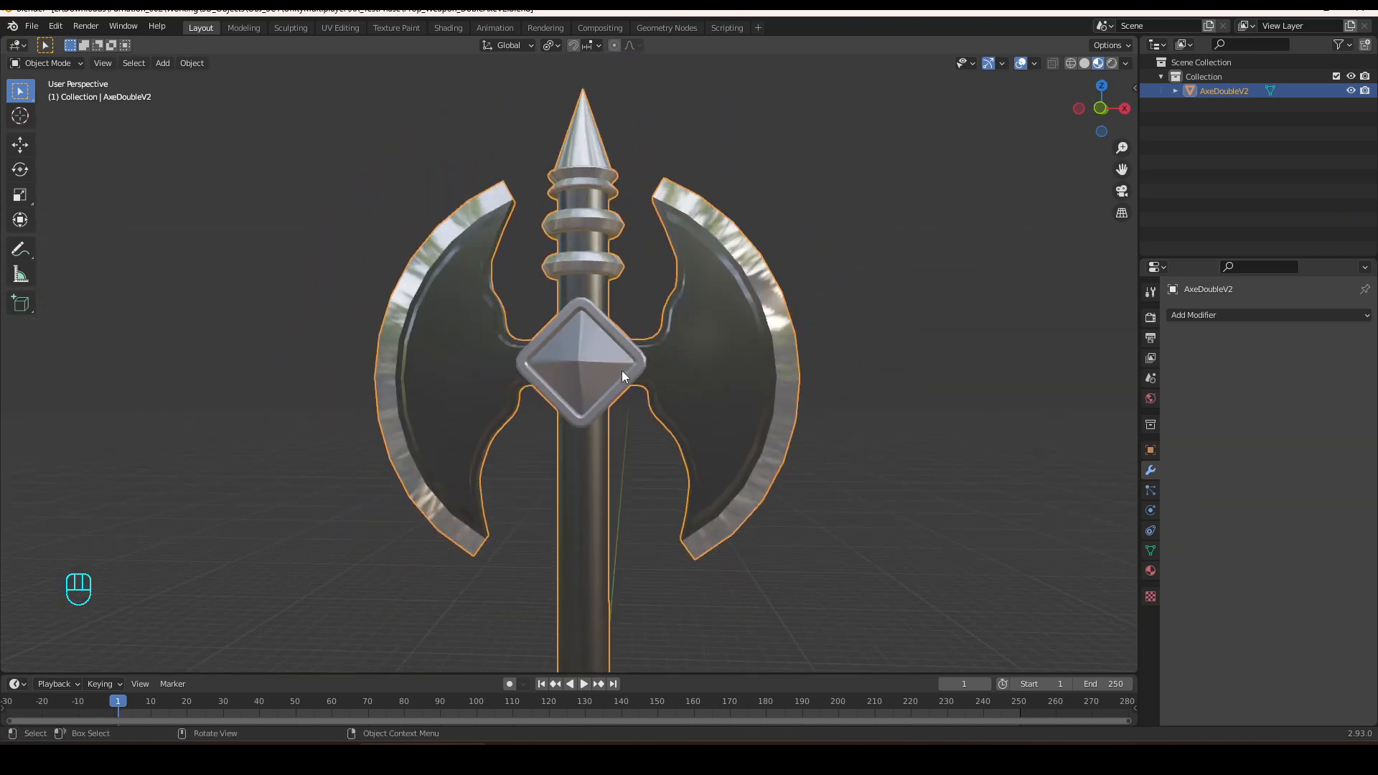
Set the Center material's Metallic to 1.000 and Roughness to 0.199, and darken its base color to a value of 0.202.
left_click(1151, 571)
scroll(1195, 563, "down", 2)
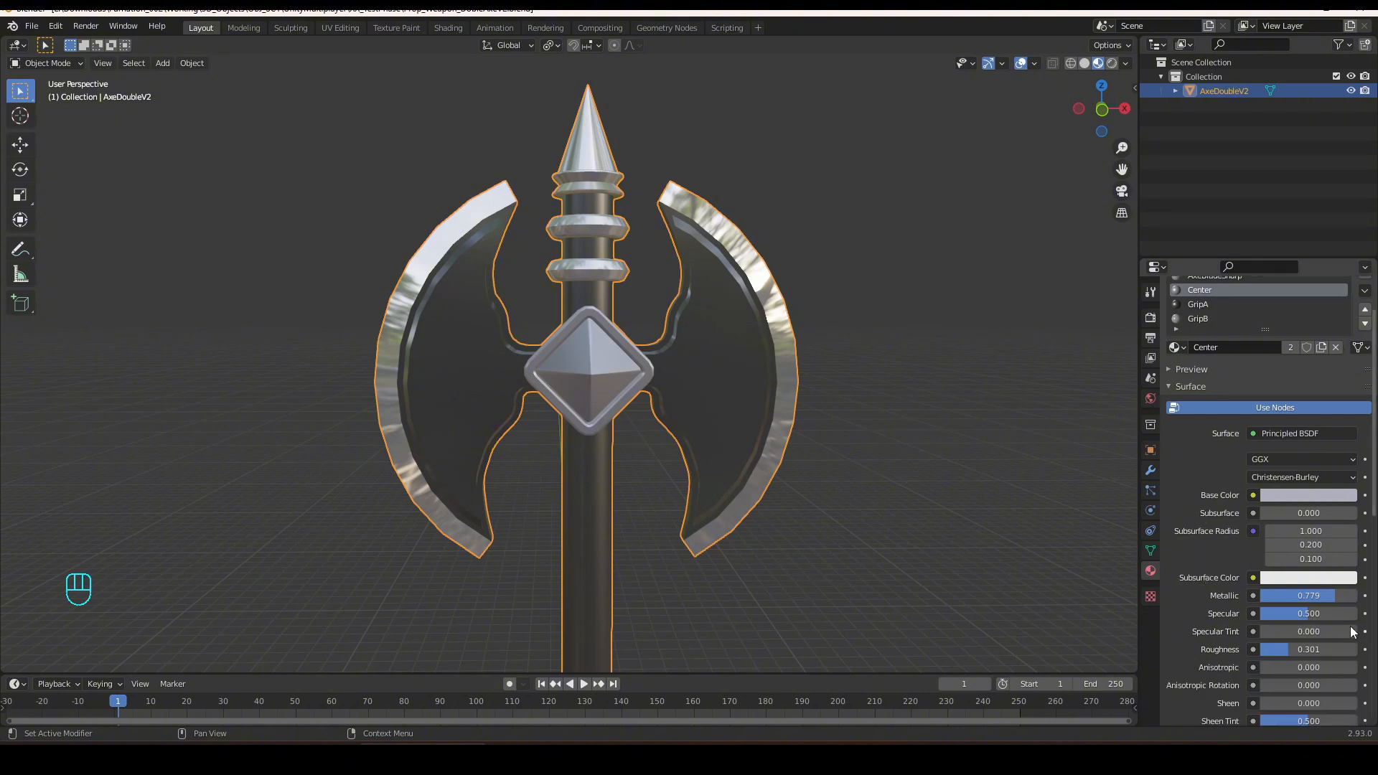
left_click_drag(1329, 596, 1356, 596)
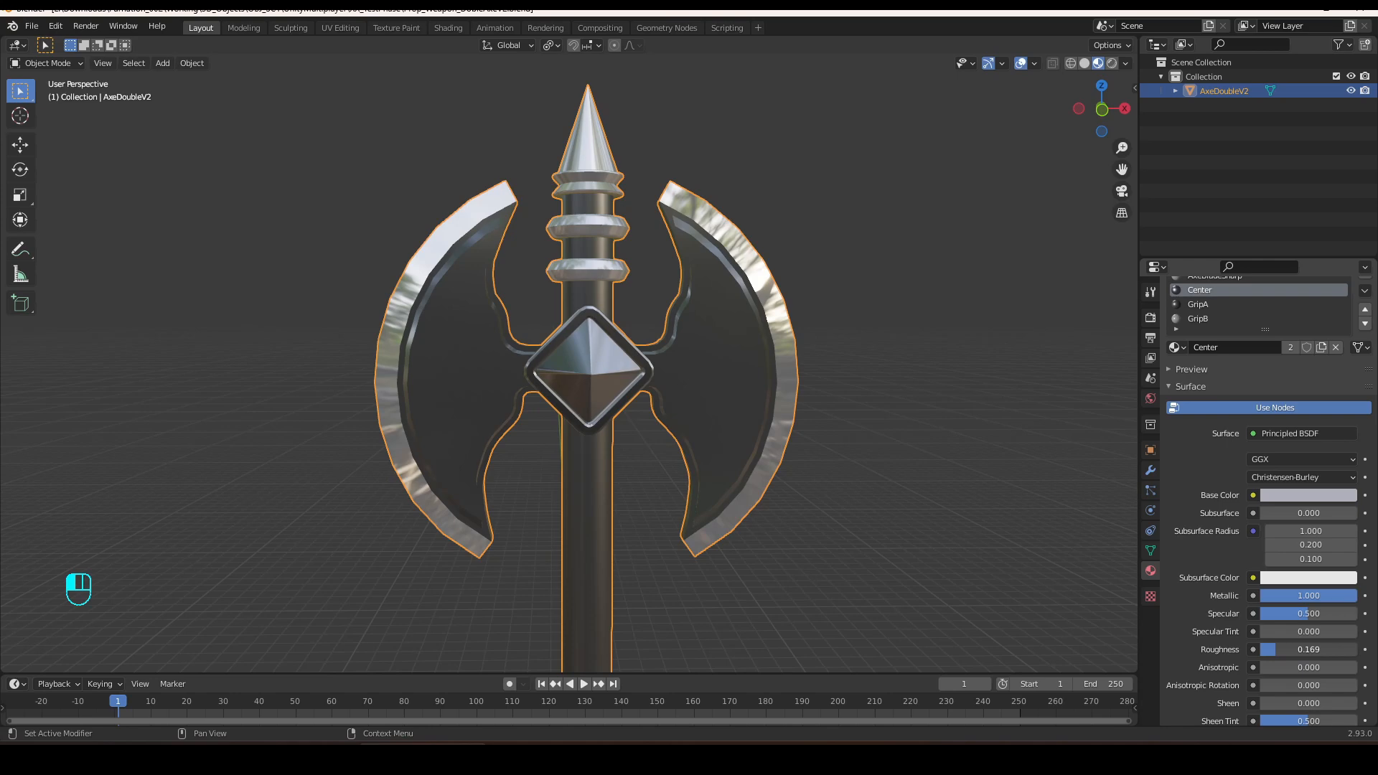
left_click(1319, 495)
left_click_drag(1346, 319, 1346, 343)
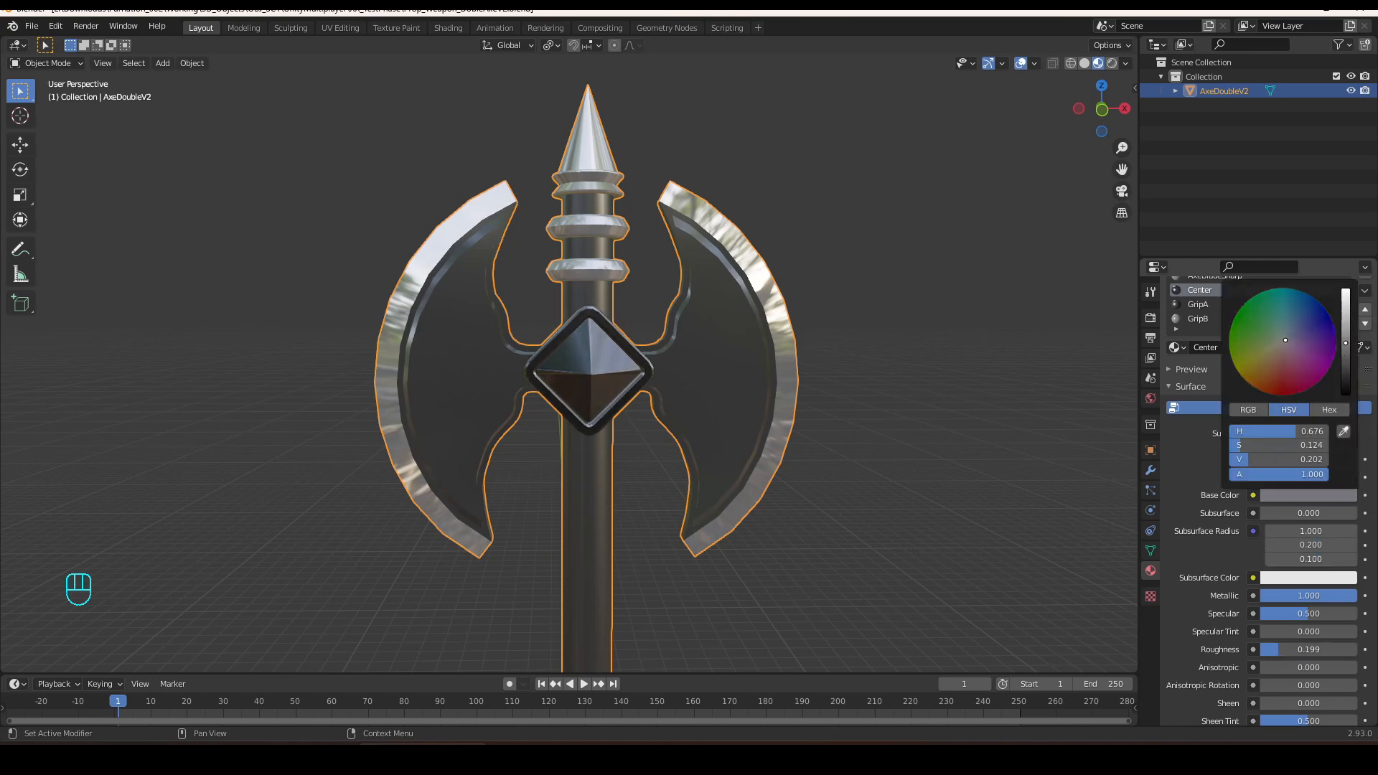
left_click(984, 438)
Save the axe's Blender file under its existing name.
scroll(907, 464, "down", 3)
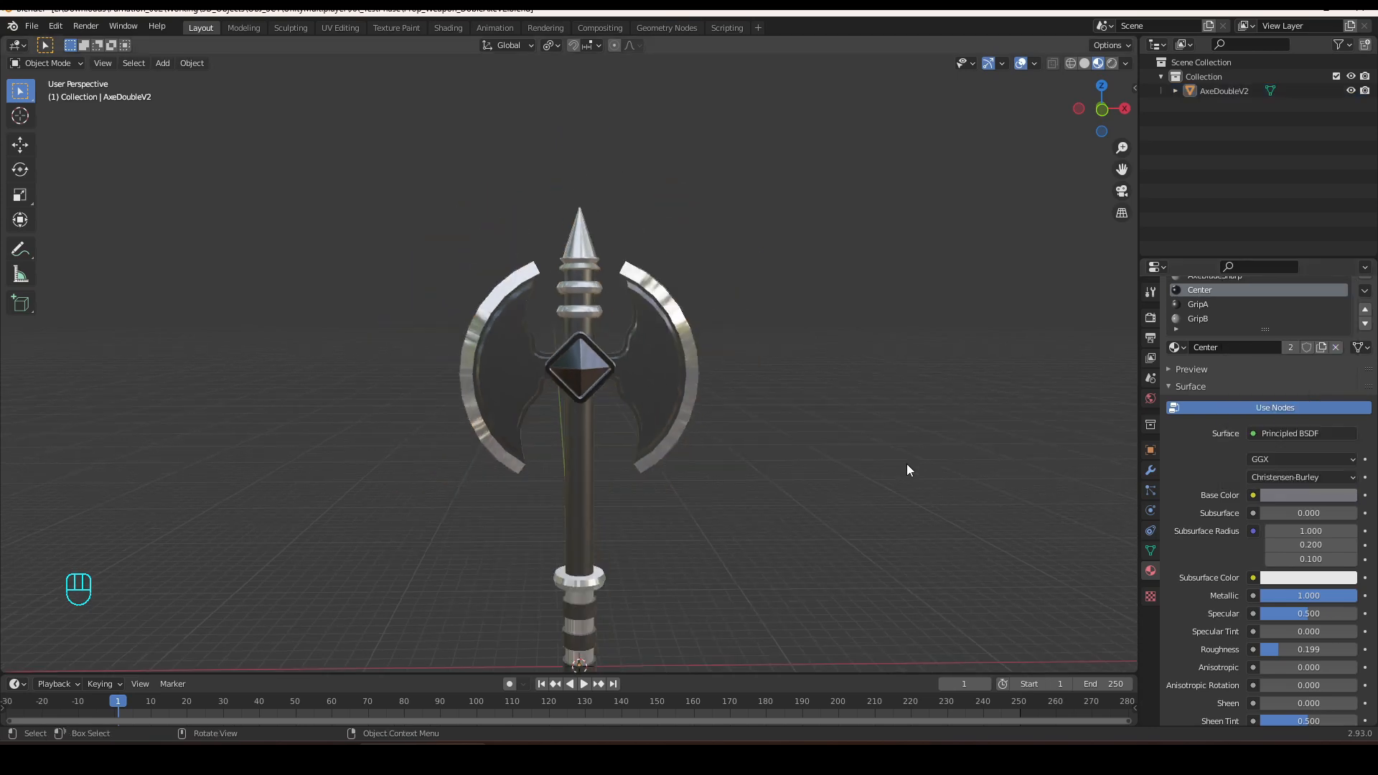
middle_click_drag(907, 464, 811, 456)
scroll(701, 441, "up", 3)
key("ctrl+s")
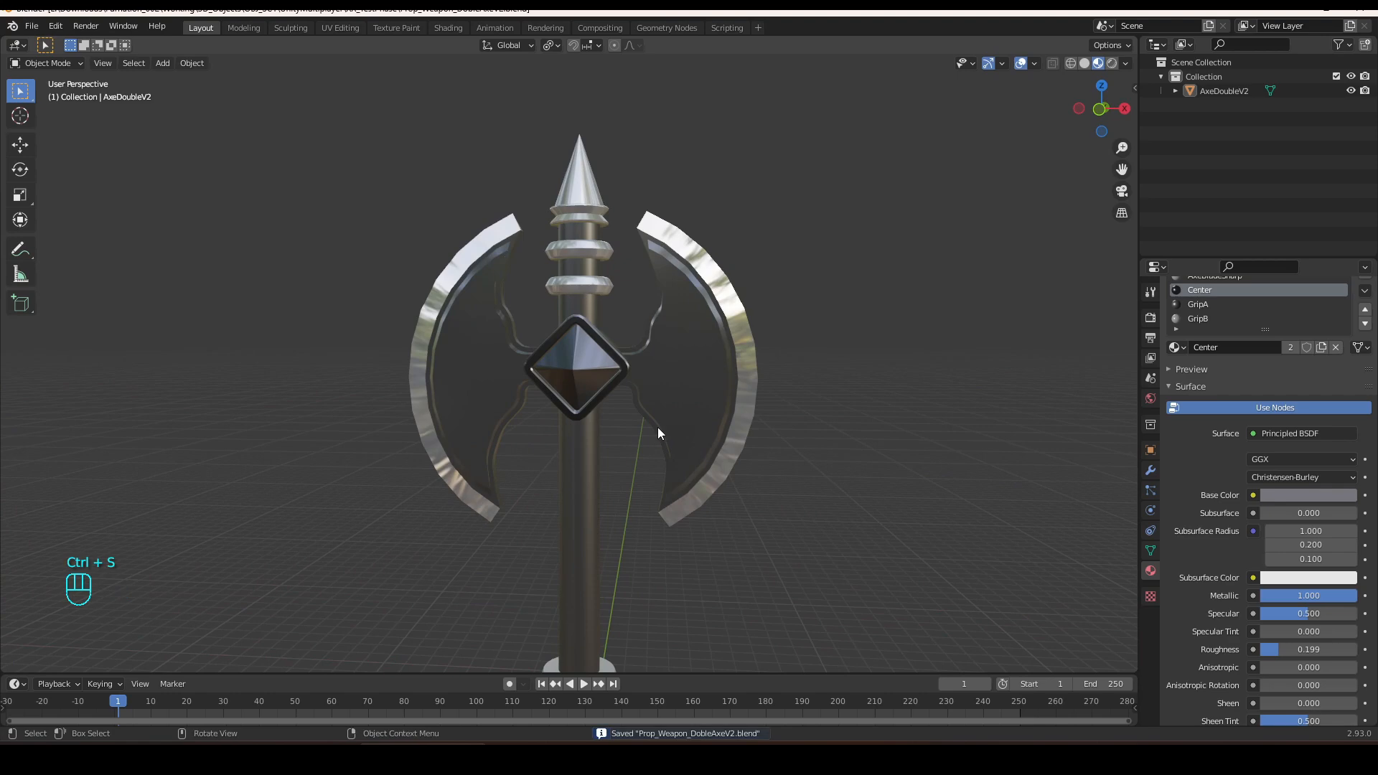
Select both blades with all their linked geometry in Edit Mode and hide them.
middle_click_drag(657, 428, 705, 432)
scroll(580, 384, "up", 3)
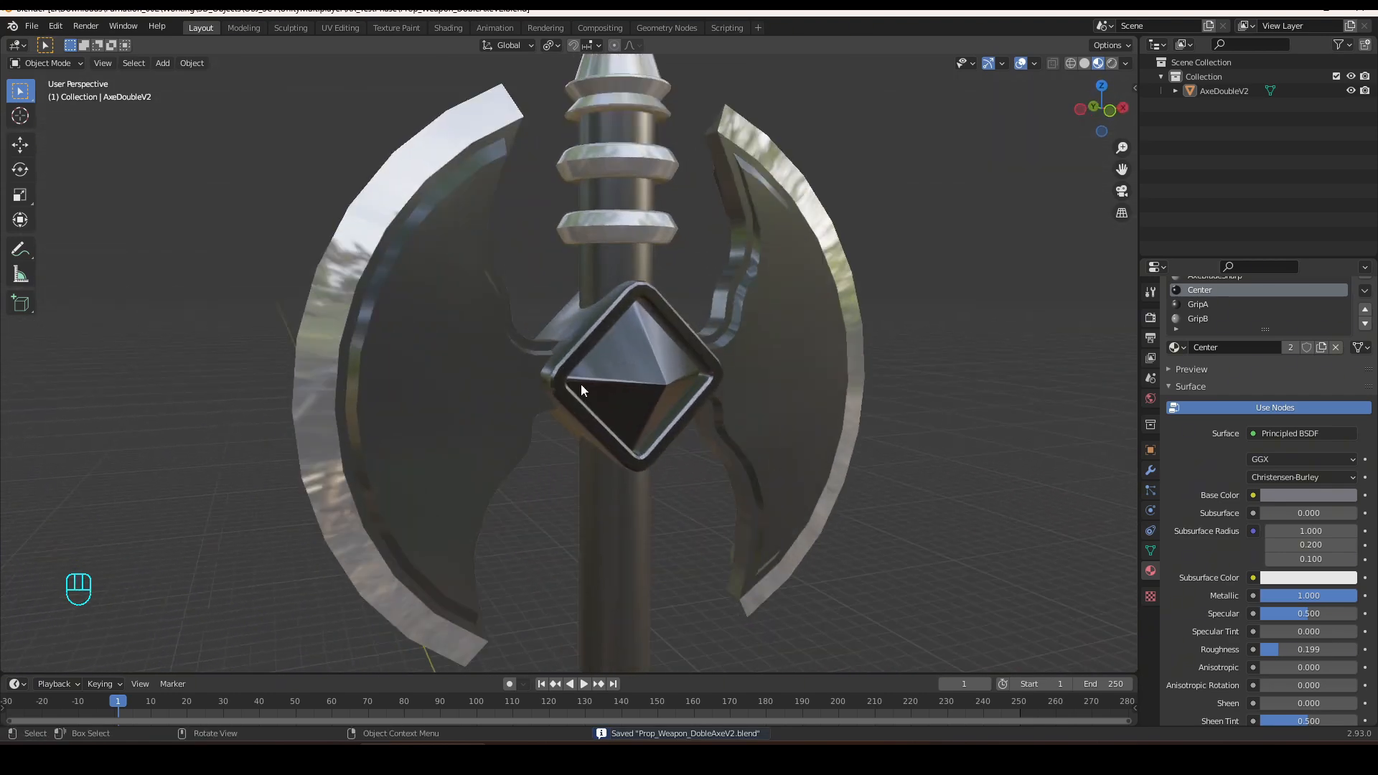
key("Tab")
scroll(586, 383, "down", 1)
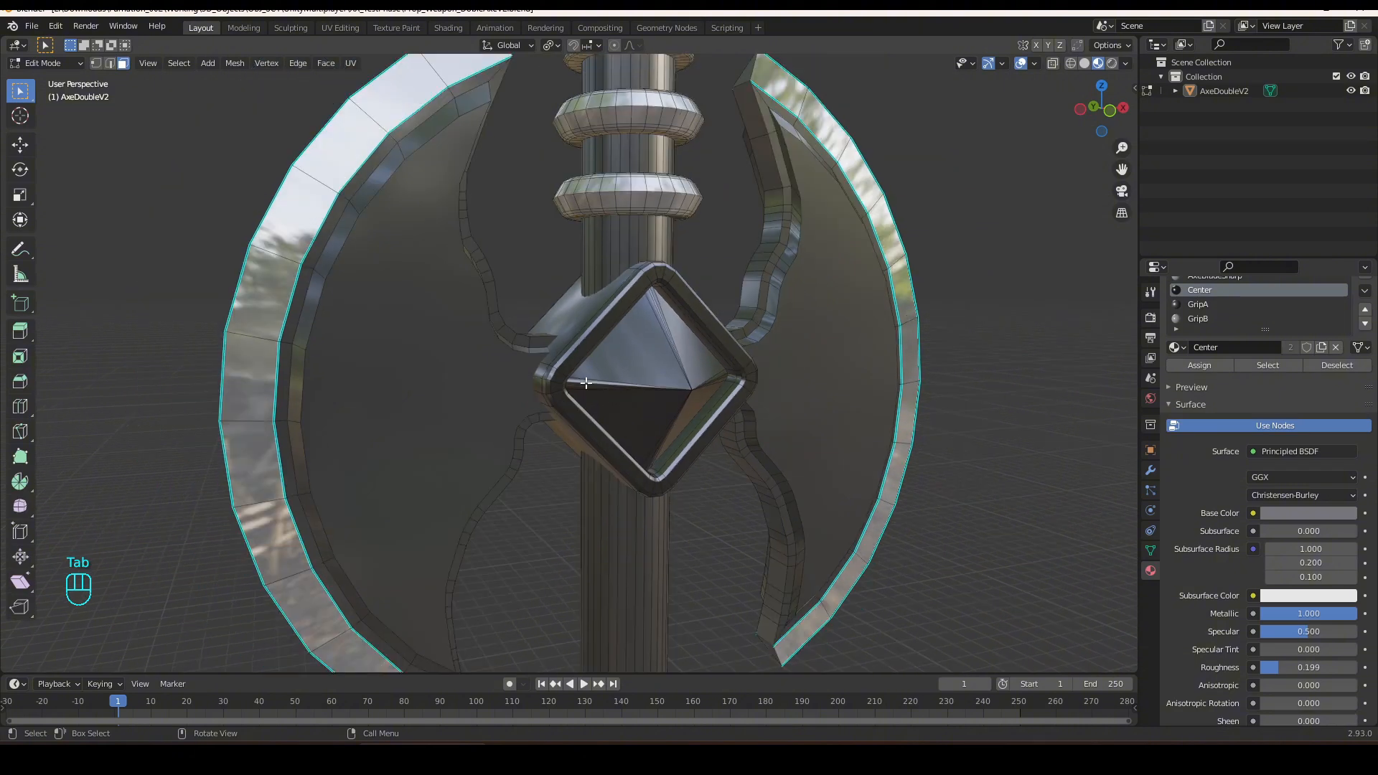
left_click(857, 381)
left_click(408, 366, "shift")
key("ctrl+l")
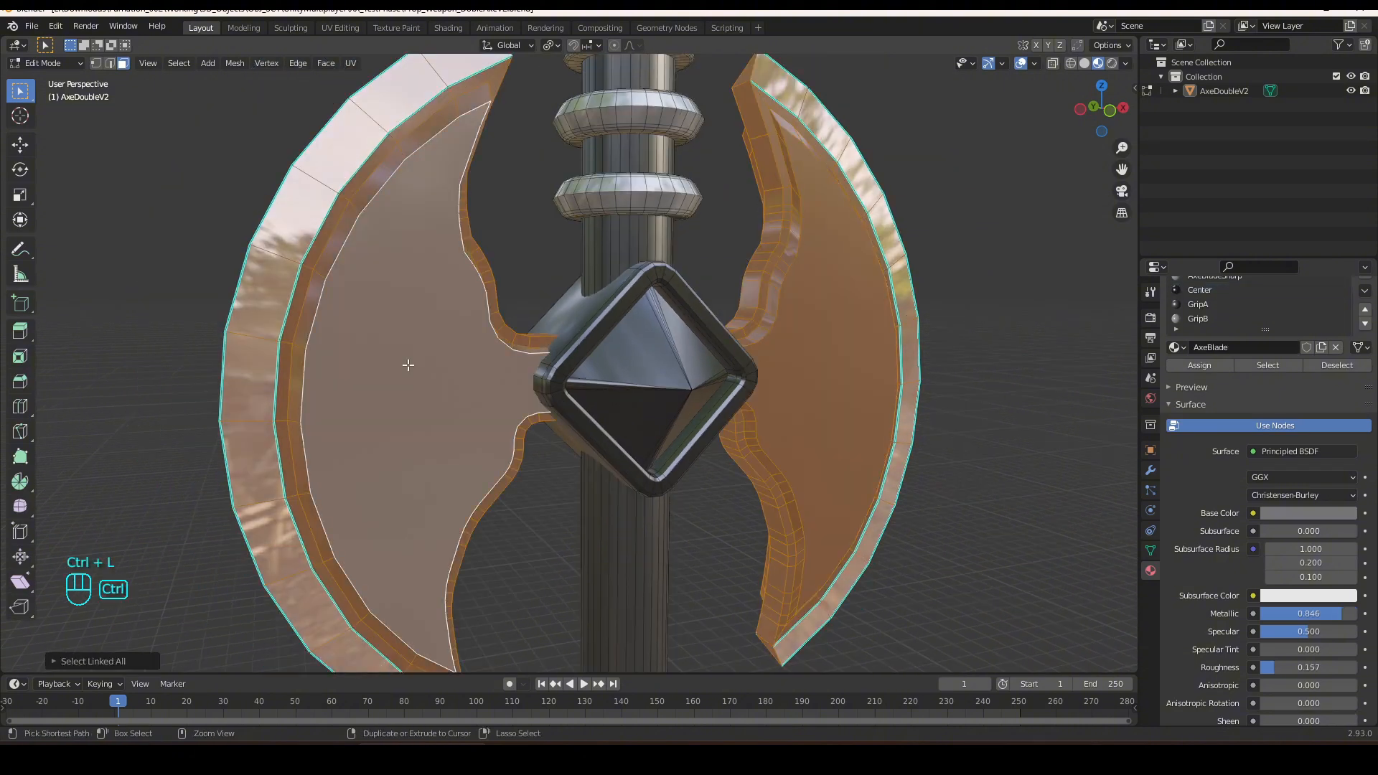
key("h")
Add two evenly spaced loop cuts around the side faces of the center block, without sliding them.
middle_click_drag(406, 364, 543, 397)
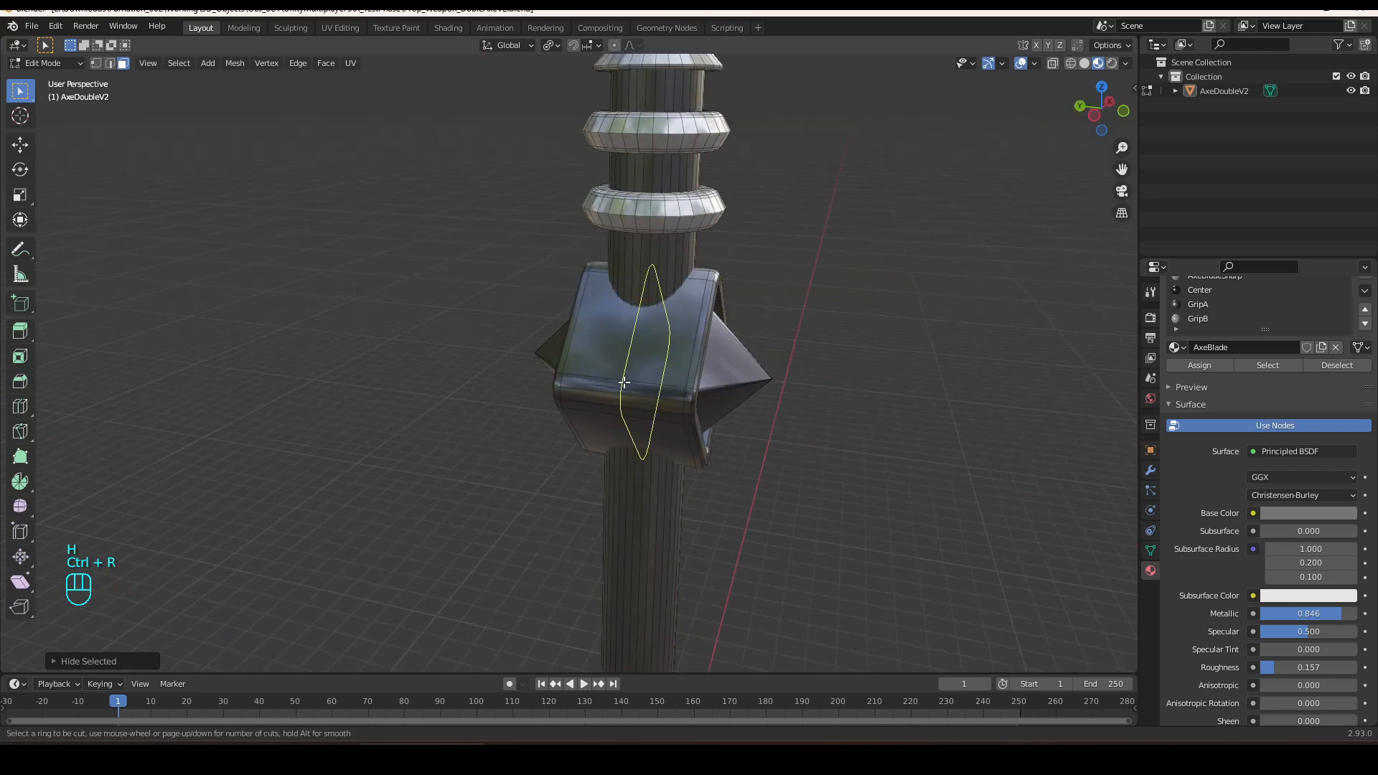
left_click(624, 382)
right_click(623, 381)
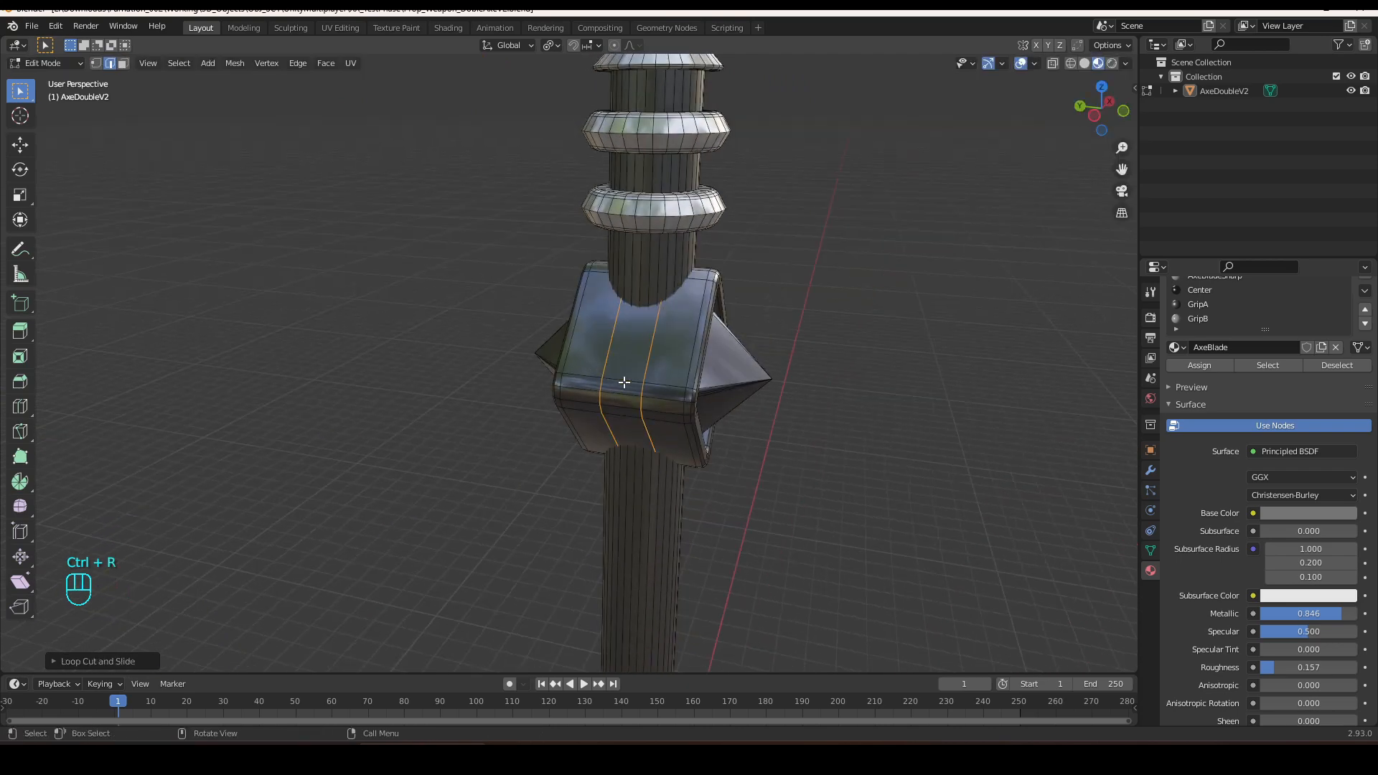
Extrude the middle face bands between the center block's loop cuts outward along their normals by about 0.47 m.
key("3")
left_click(624, 383, "alt+shift")
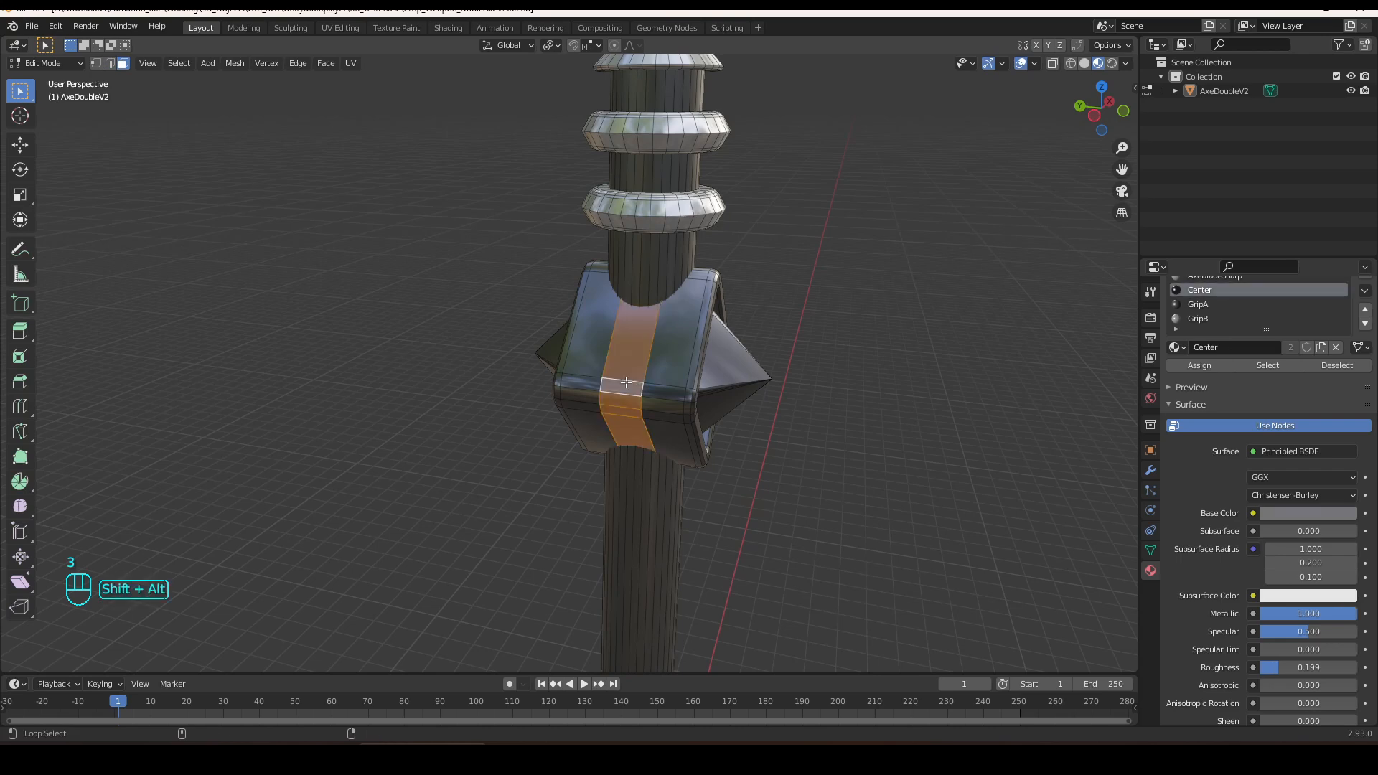
mouse_move(718, 465)
middle_mouse_down()
mouse_move(646, 455)
mouse_move(709, 448)
middle_mouse_up()
key("ctrl+z")
key("ctrl+z")
key("alt+e")
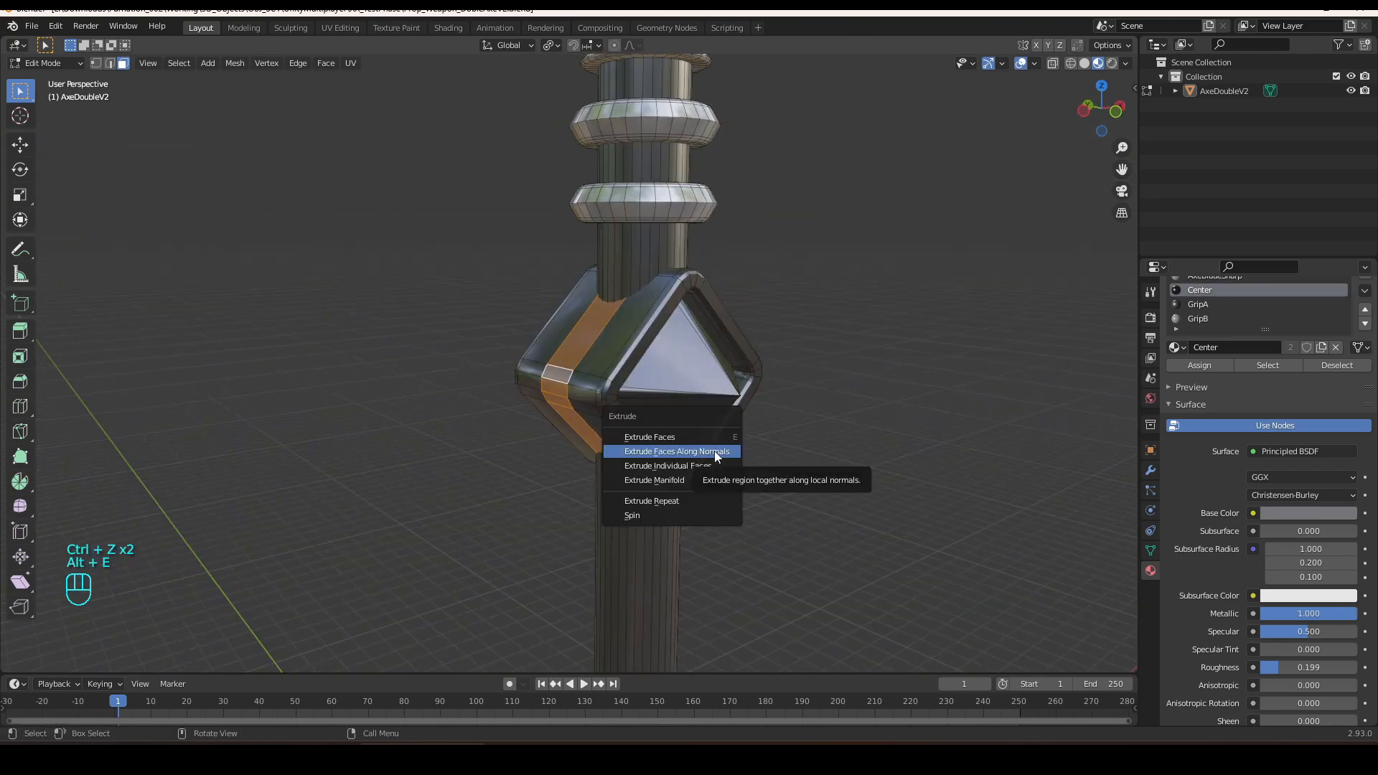
left_click(713, 452)
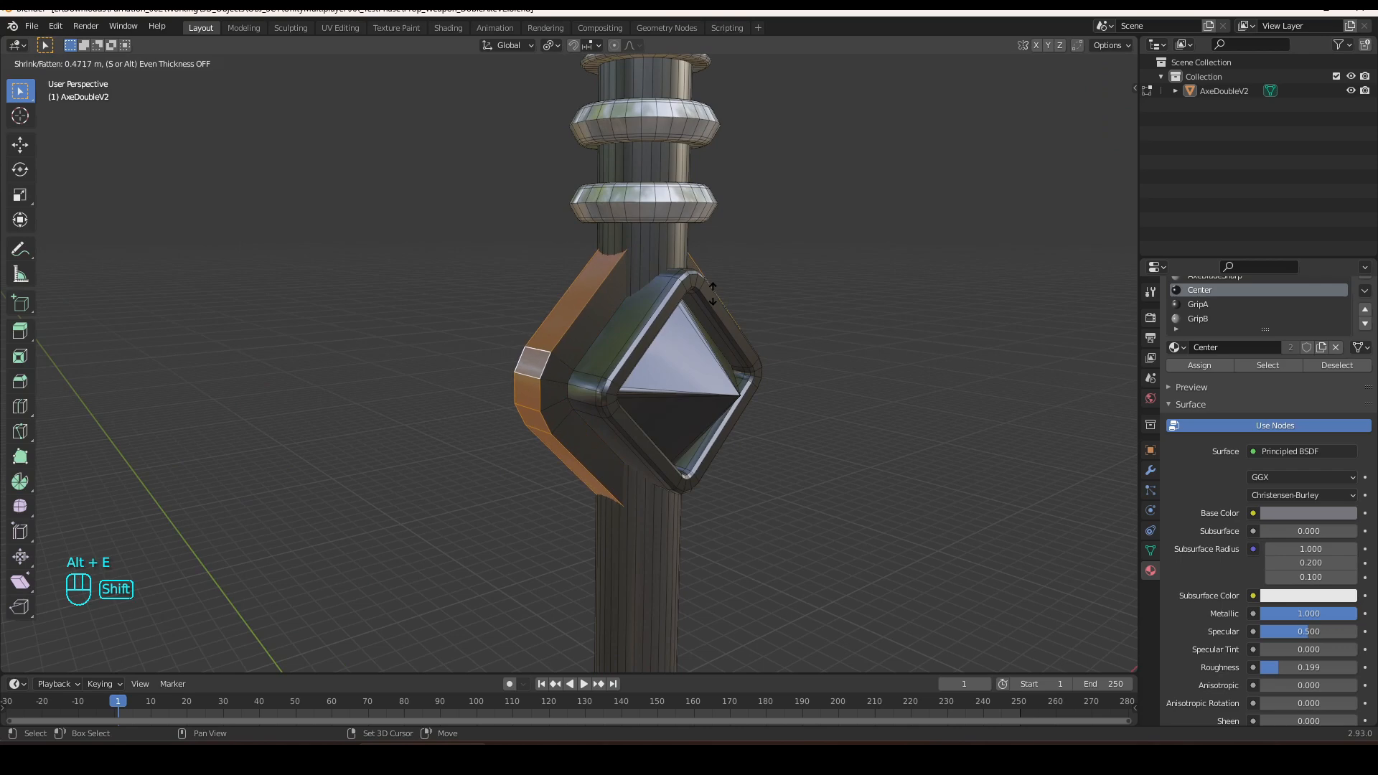
left_click(712, 294)
Reveal the hidden blades and return the axe to Object Mode.
middle_click_drag(759, 471, 671, 451)
key("alt+h")
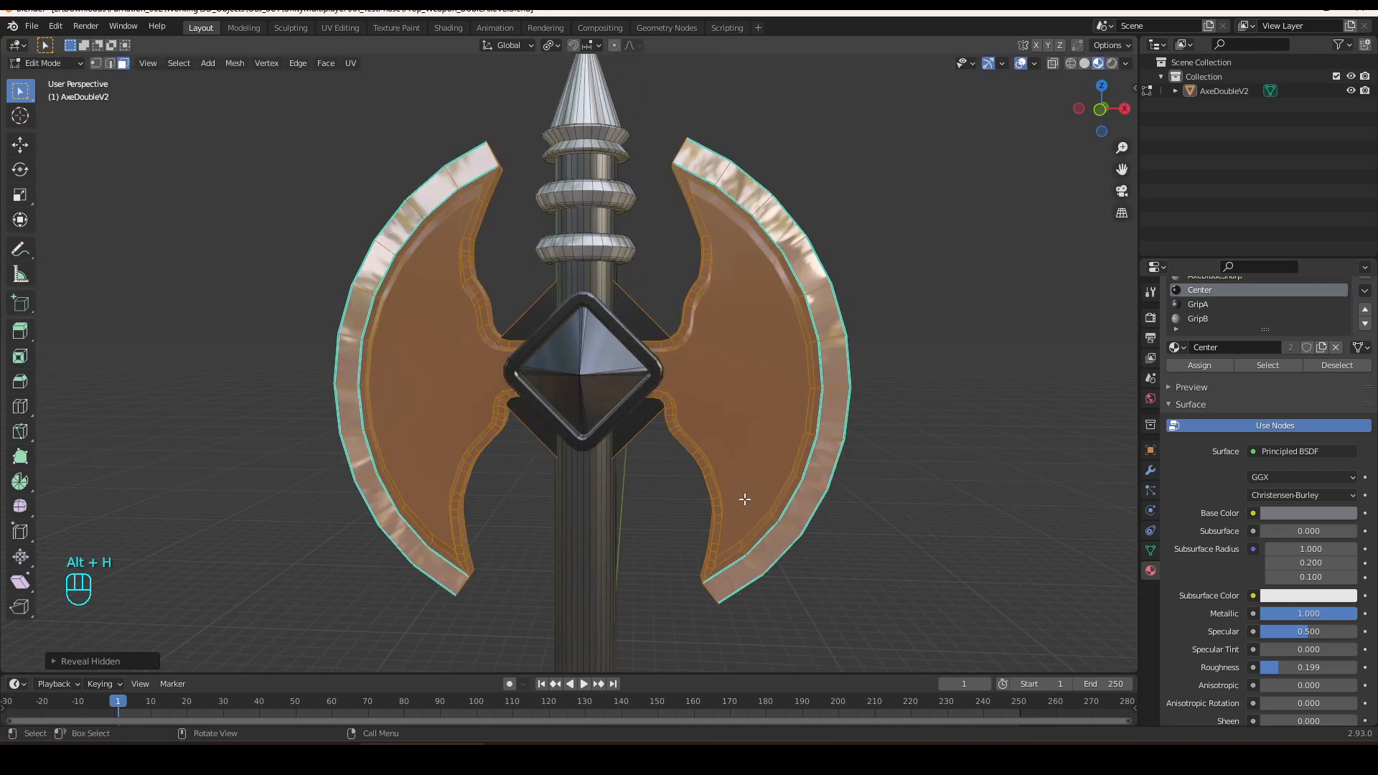
key("Tab")
middle_click_drag(810, 441, 770, 436)
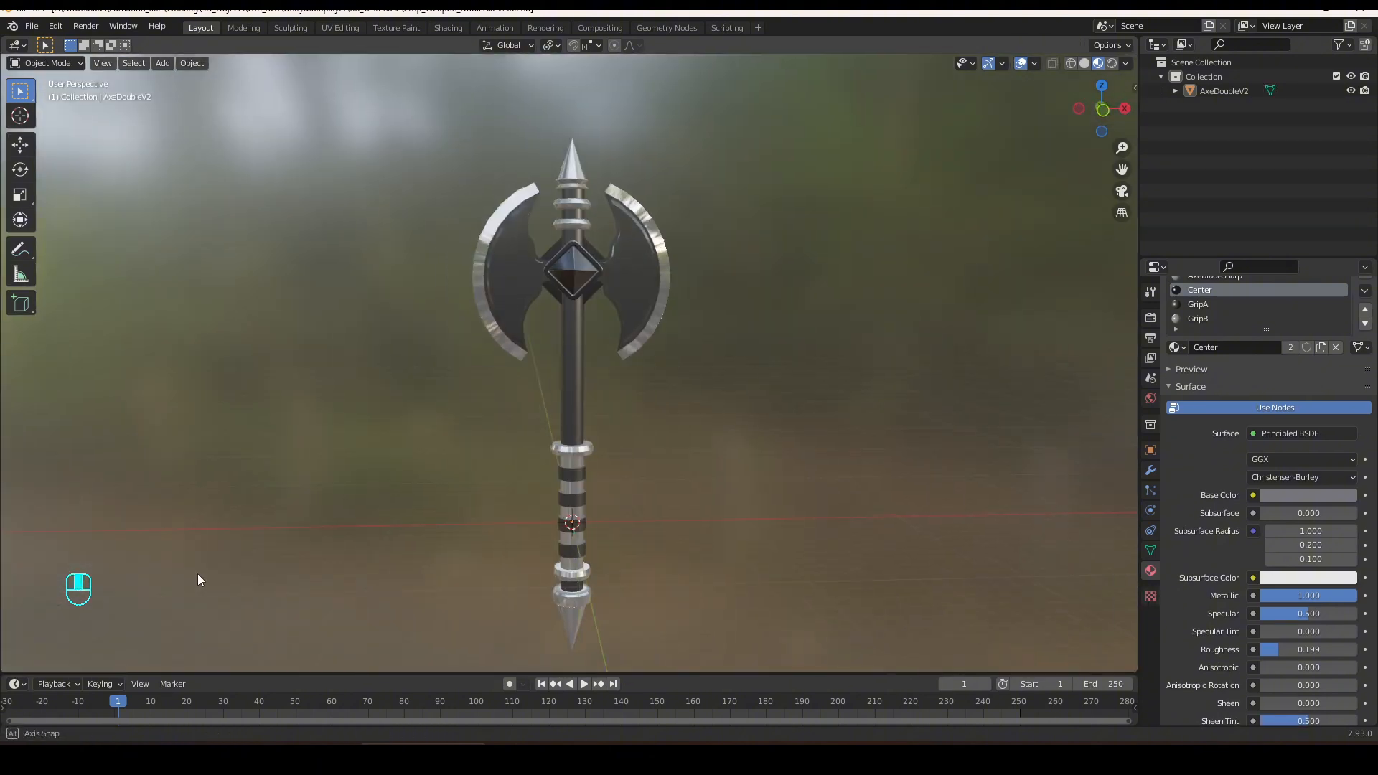
Rotate the whole axe freely around its grip origin with trackball rotation.
middle_click_drag(199, 580, 349, 600)
left_click(582, 540)
key("r")
key("r")
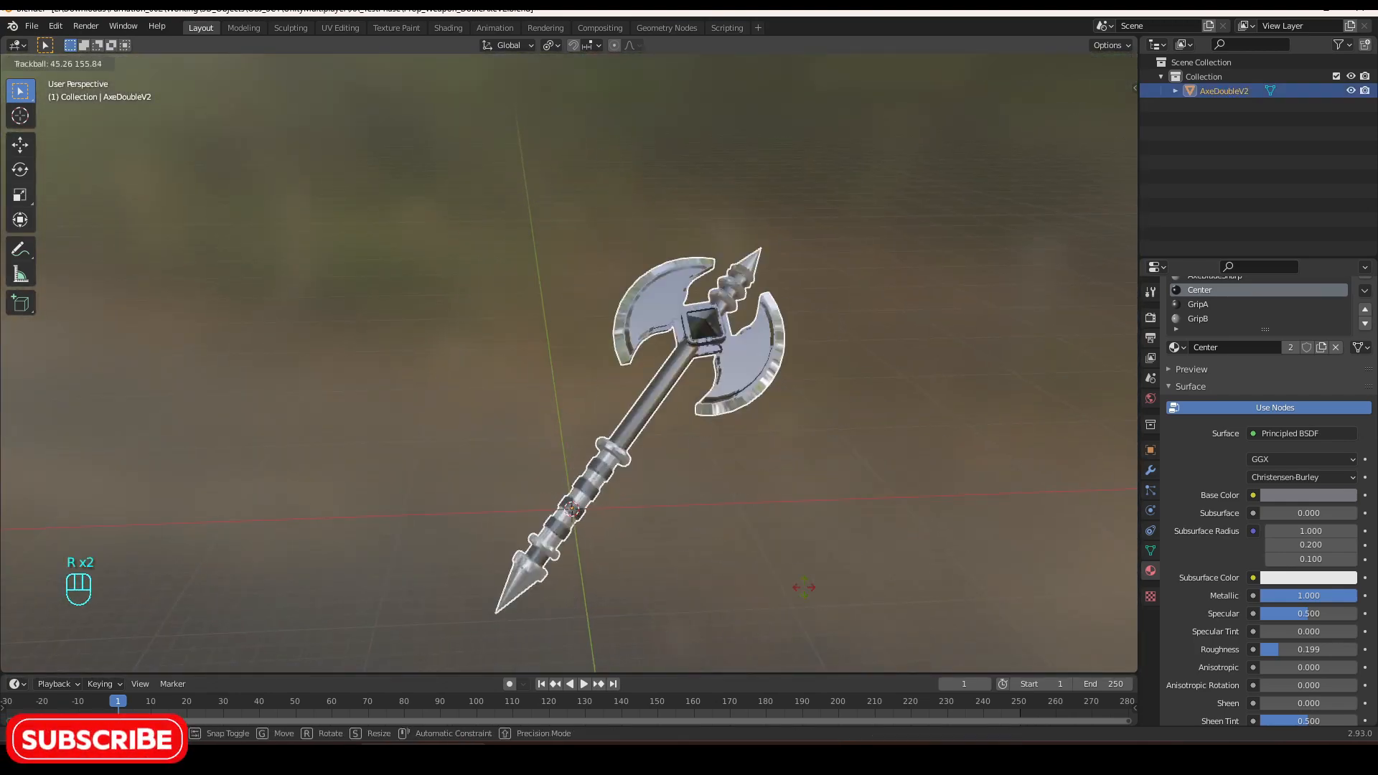